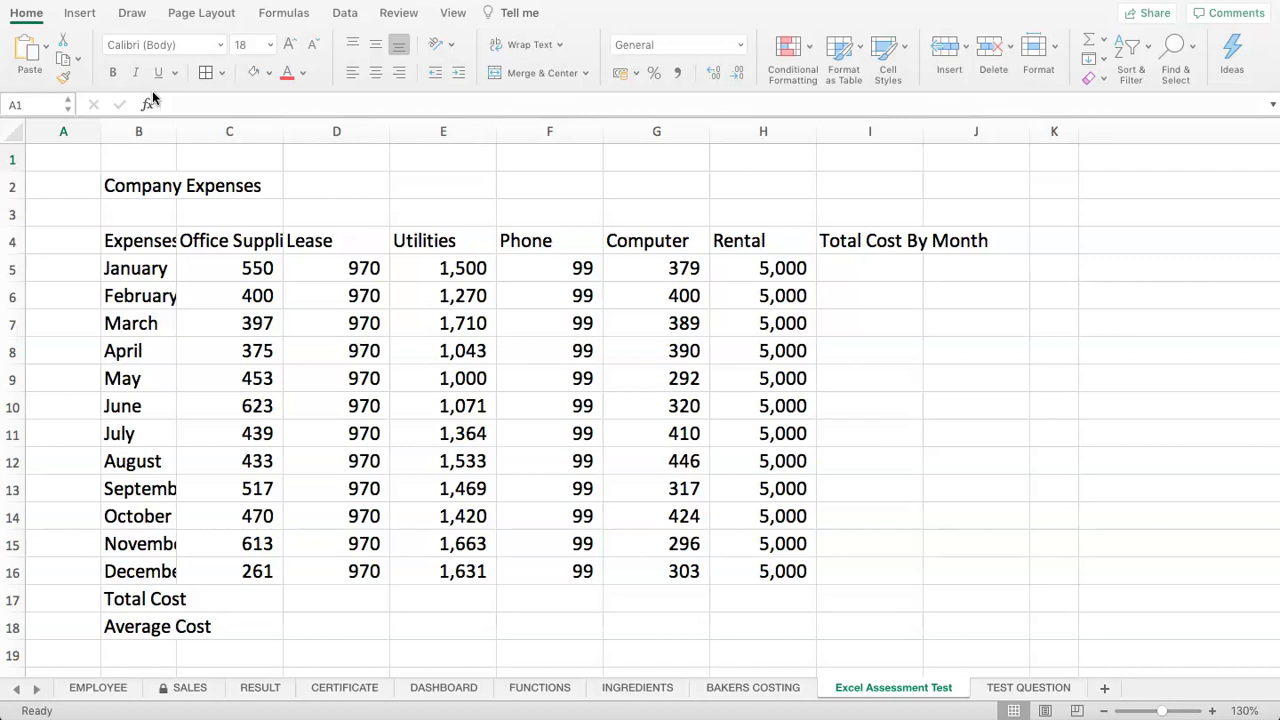
# - Examine the Company Expenses table's title, expense columns and monthly rows
pyautogui.click(311, 215)
pyautogui.moveTo(150, 192); pyautogui.dragTo(953, 625)
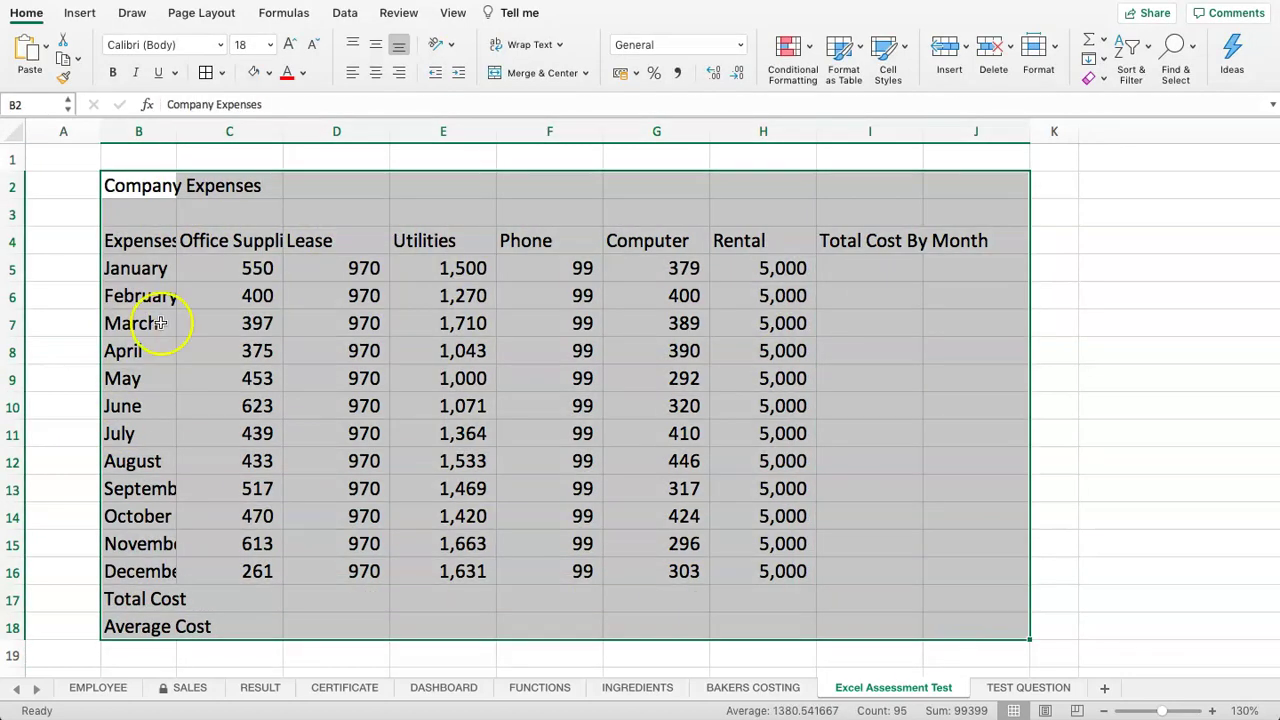
pyautogui.click(150, 208)
pyautogui.moveTo(140, 186); pyautogui.dragTo(243, 194)
pyautogui.click(113, 240)
pyautogui.moveTo(113, 240); pyautogui.dragTo(968, 577)
pyautogui.click(393, 321)
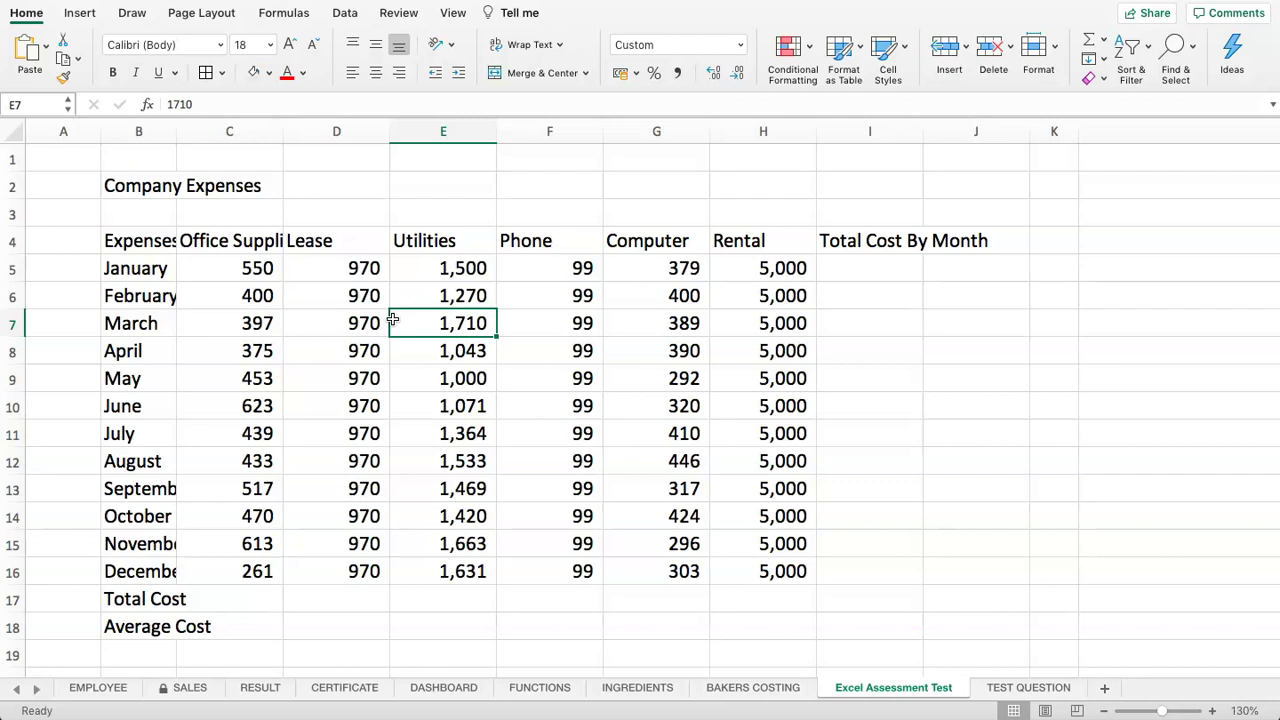
# - Review the tasks on the TEST QUESTION sheet against the expense table, focusing on question 1 about extending column B
pyautogui.click(1015, 688)
pyautogui.click(283, 232)
pyautogui.click(694, 178)
pyautogui.moveTo(694, 178); pyautogui.dragTo(797, 180)
pyautogui.click(797, 181)
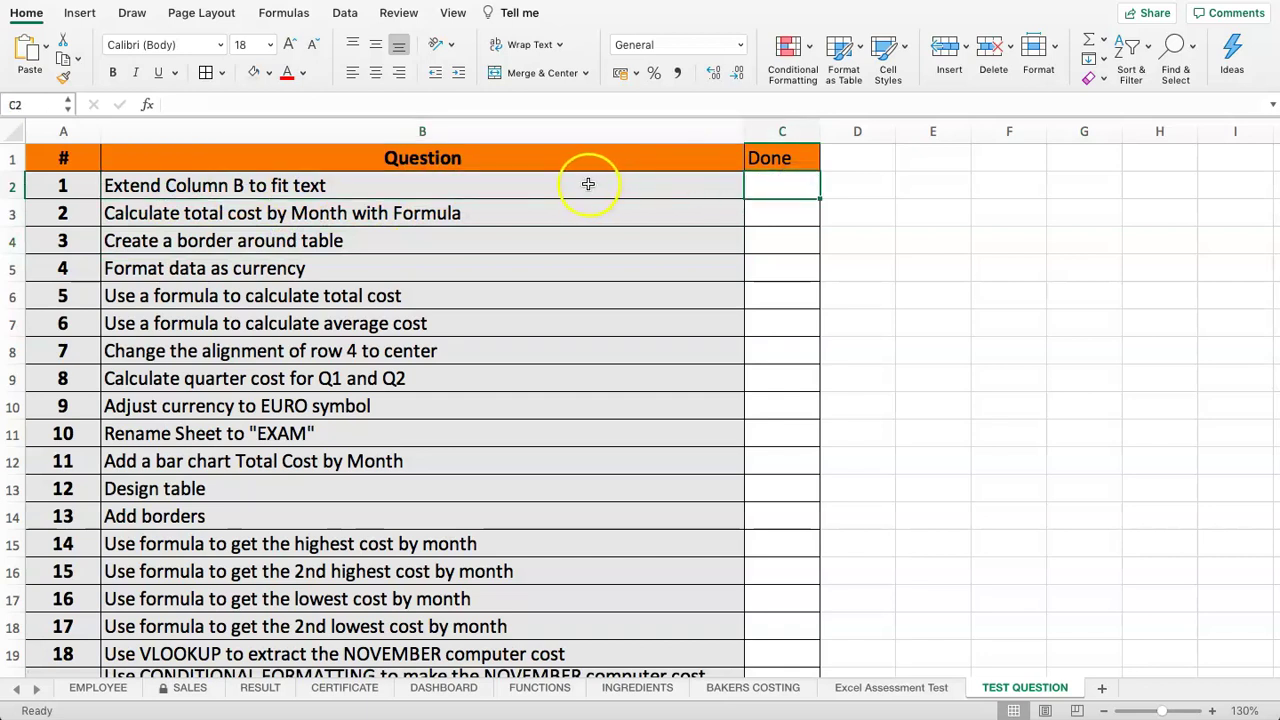
pyautogui.click(588, 185)
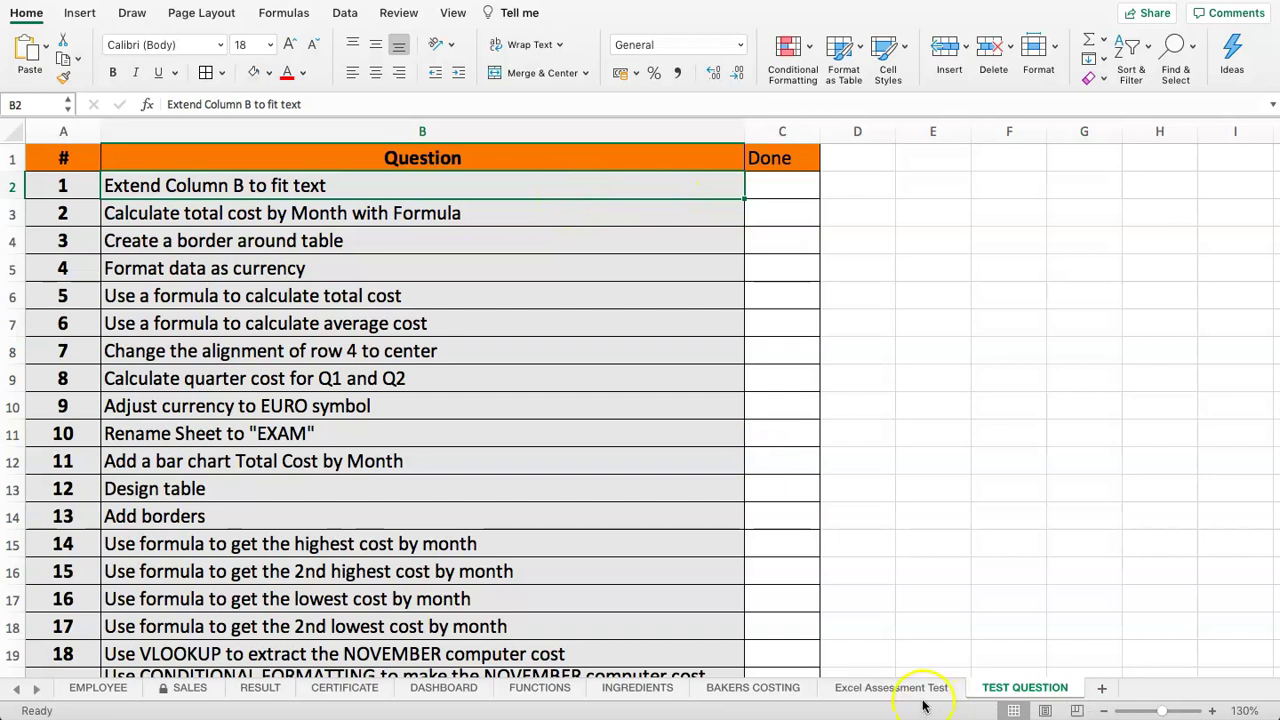
pyautogui.click(893, 688)
pyautogui.moveTo(114, 174); pyautogui.dragTo(970, 572)
pyautogui.click(970, 572)
pyautogui.click(1000, 688)
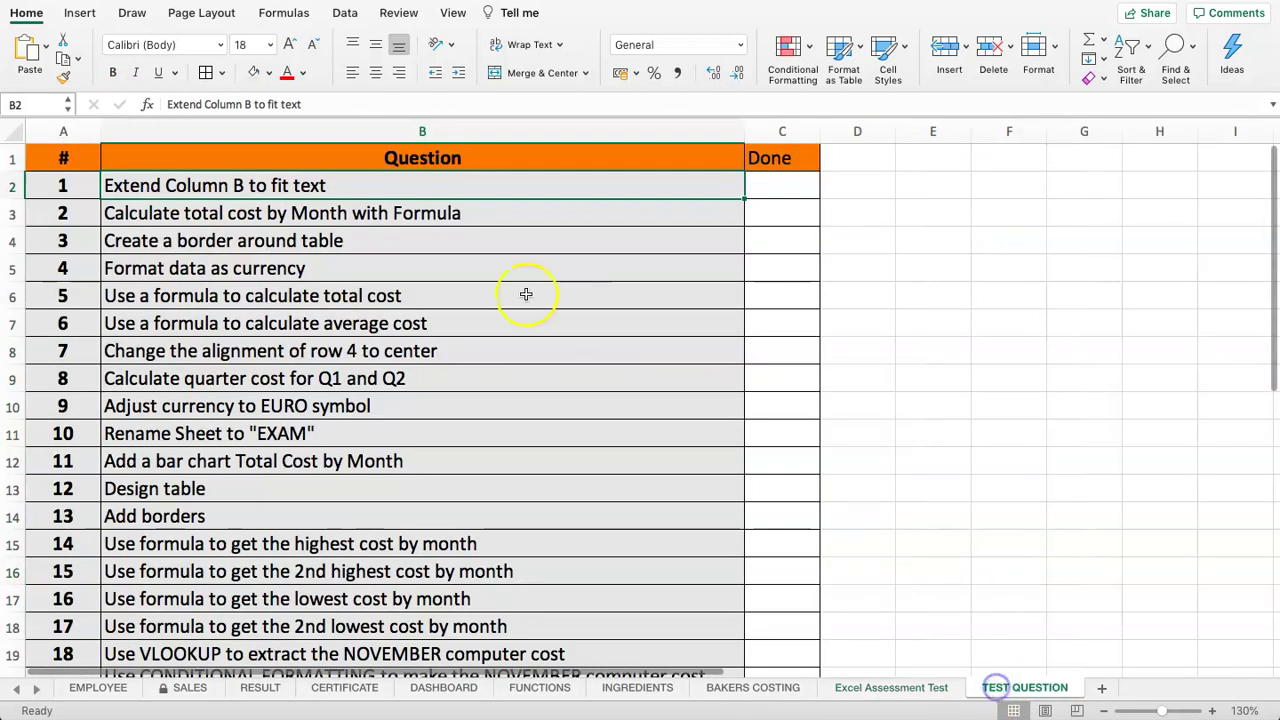
pyautogui.click(63, 187)
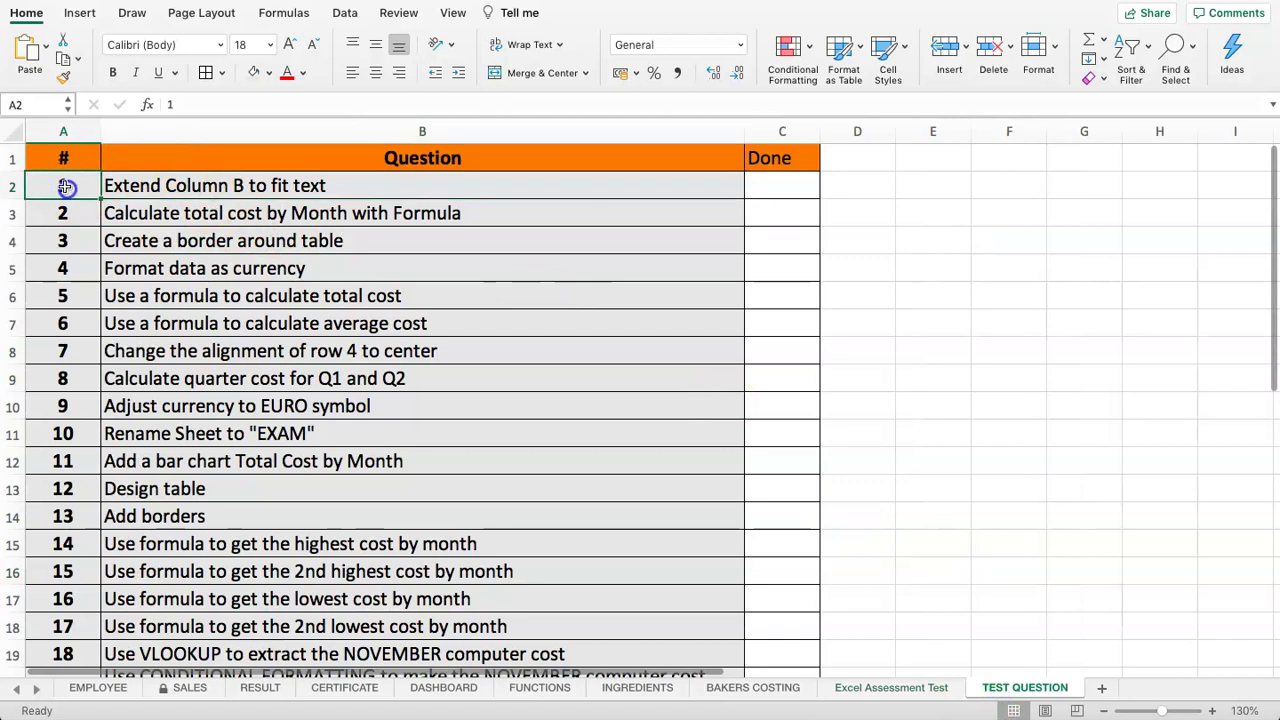
pyautogui.click(145, 185)
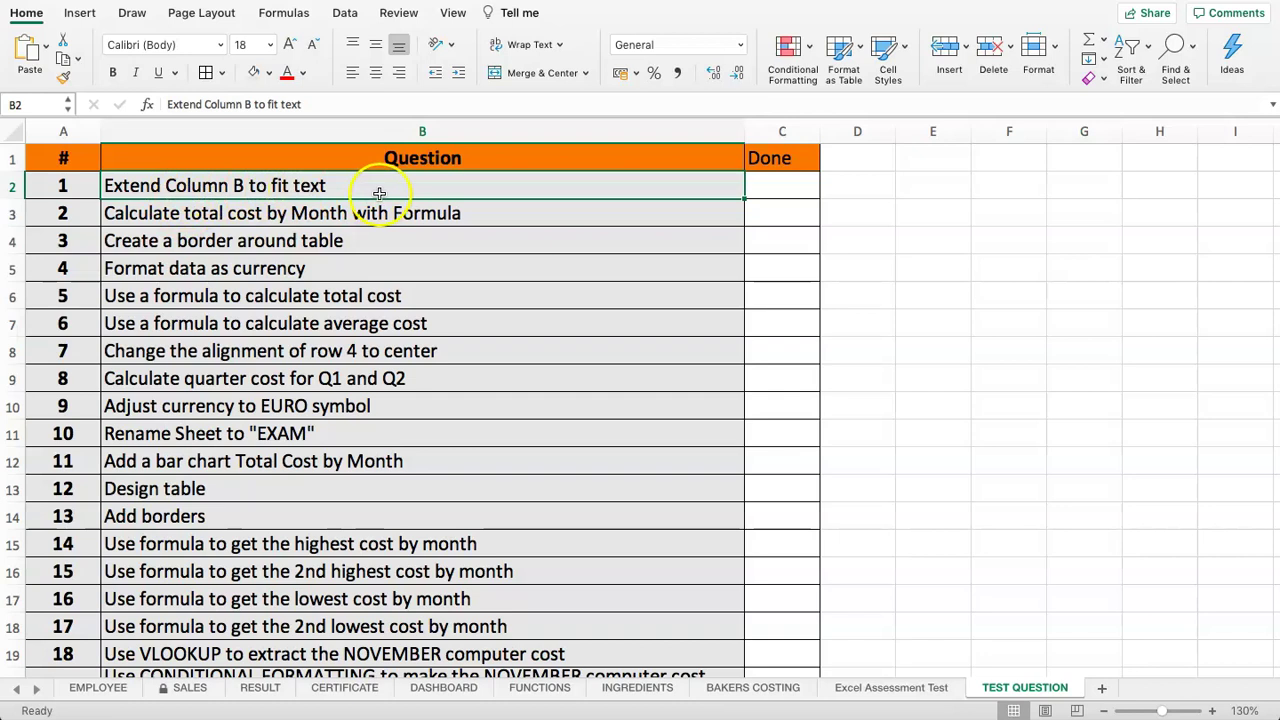
# - Widen column B on the Excel Assessment Test sheet manually until all its text fits
pyautogui.click(891, 688)
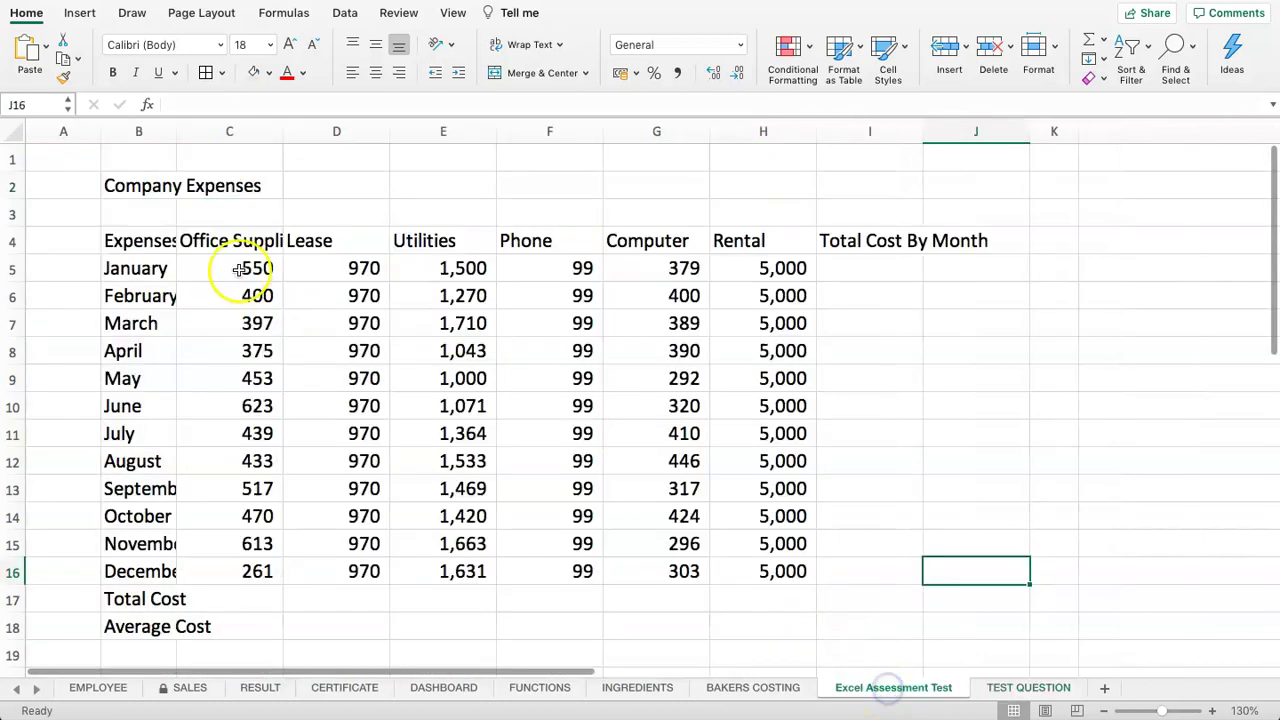
pyautogui.moveTo(139, 150); pyautogui.dragTo(140, 617)
pyautogui.click(155, 324)
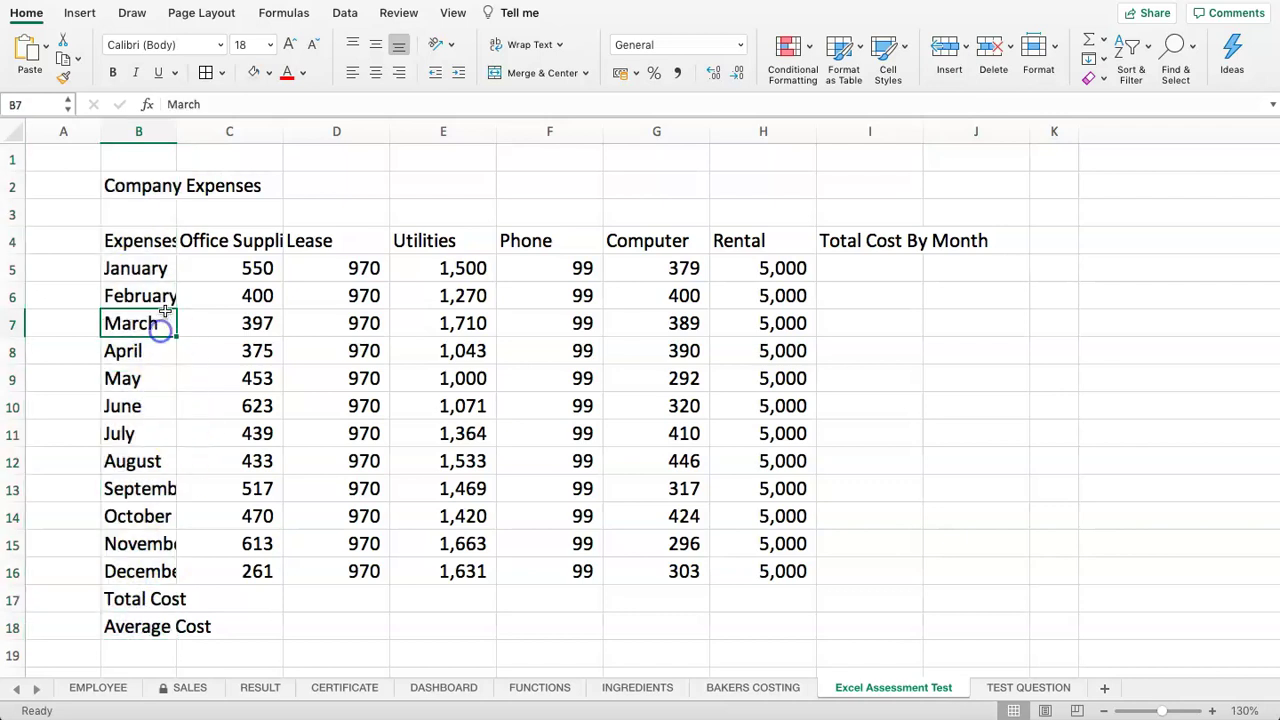
pyautogui.moveTo(178, 127); pyautogui.dragTo(270, 131)
pyautogui.click(171, 131)
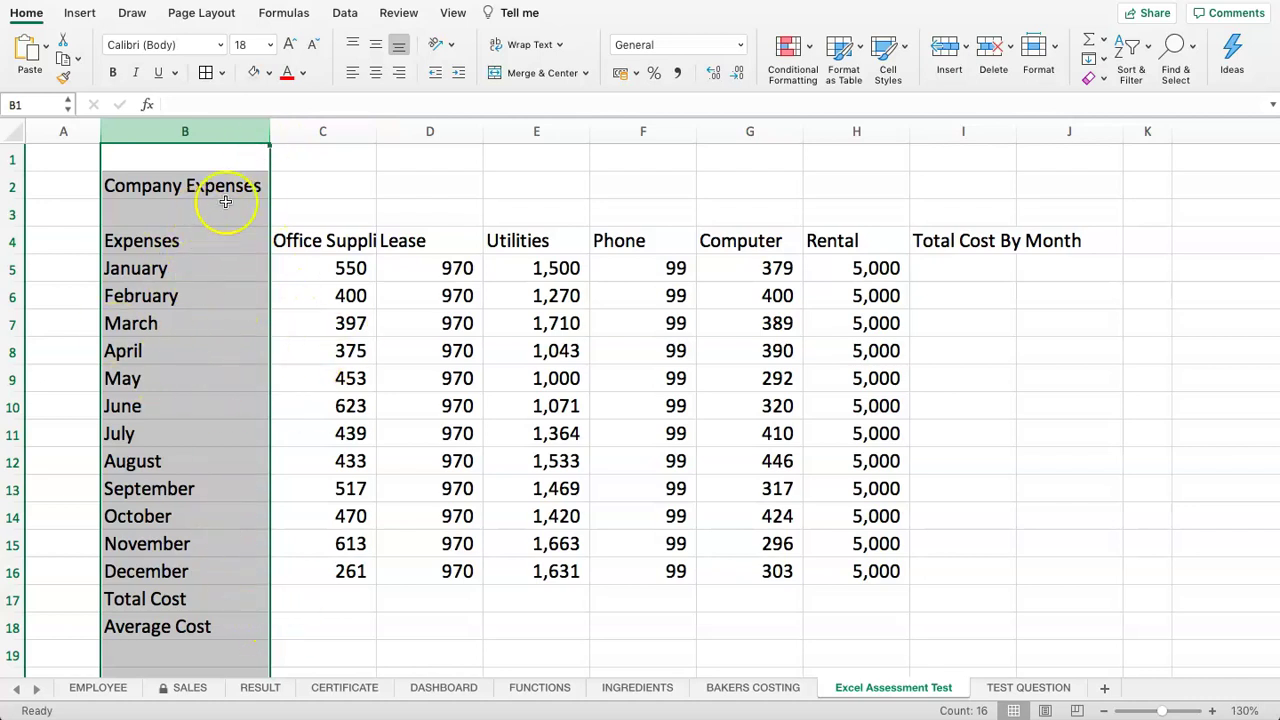
# - Narrow column B again, AutoFit it to its longest text, and check the title and row labels
pyautogui.moveTo(266, 128); pyautogui.dragTo(194, 130)
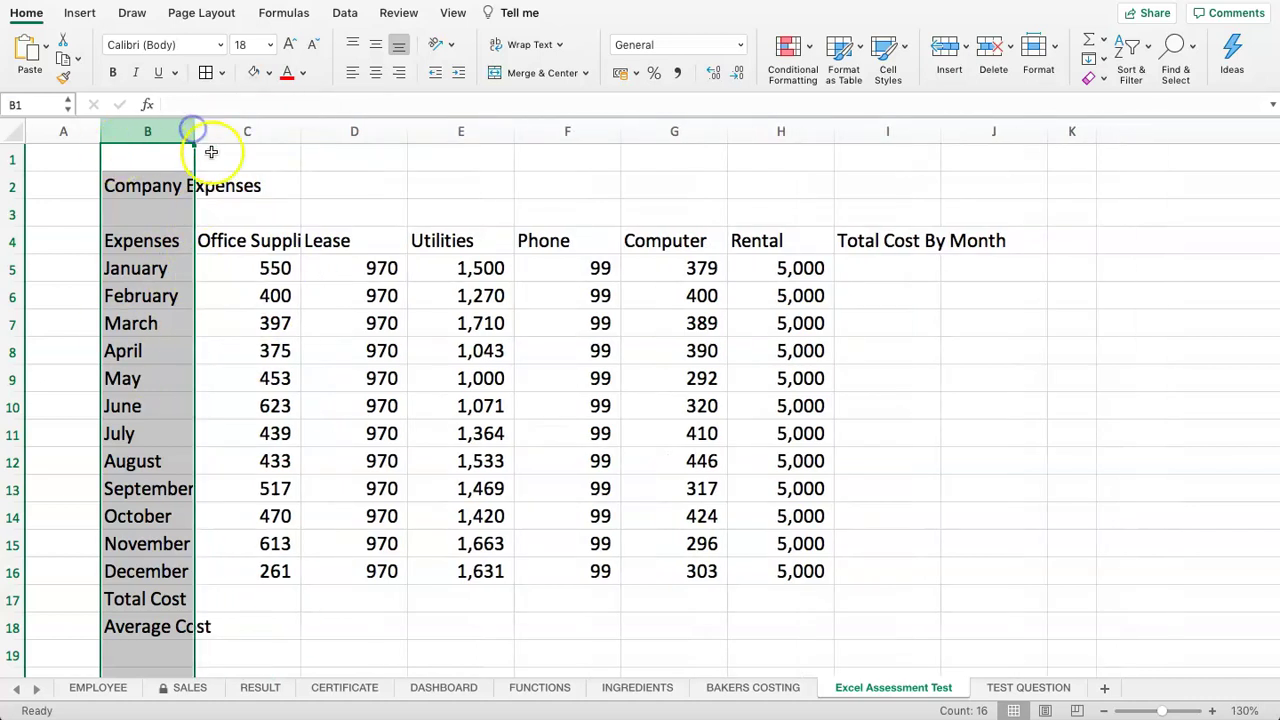
pyautogui.doubleClick(191, 130)
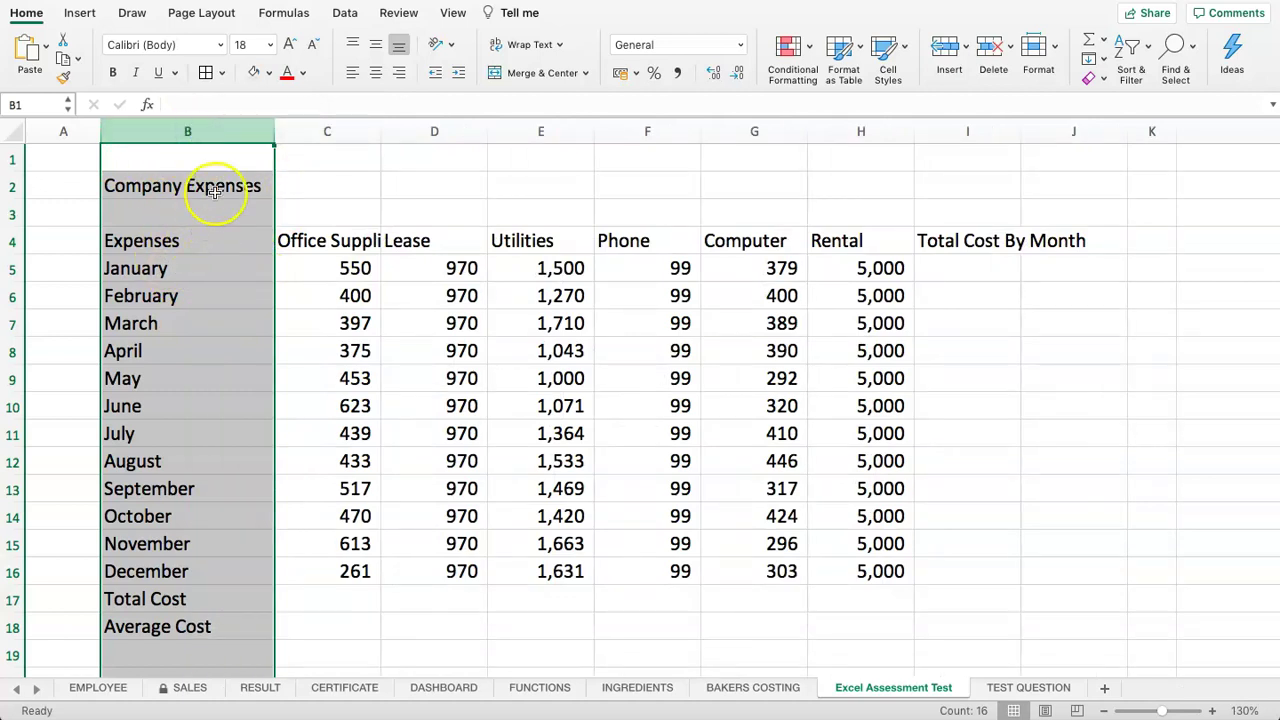
pyautogui.click(322, 206)
pyautogui.click(199, 190)
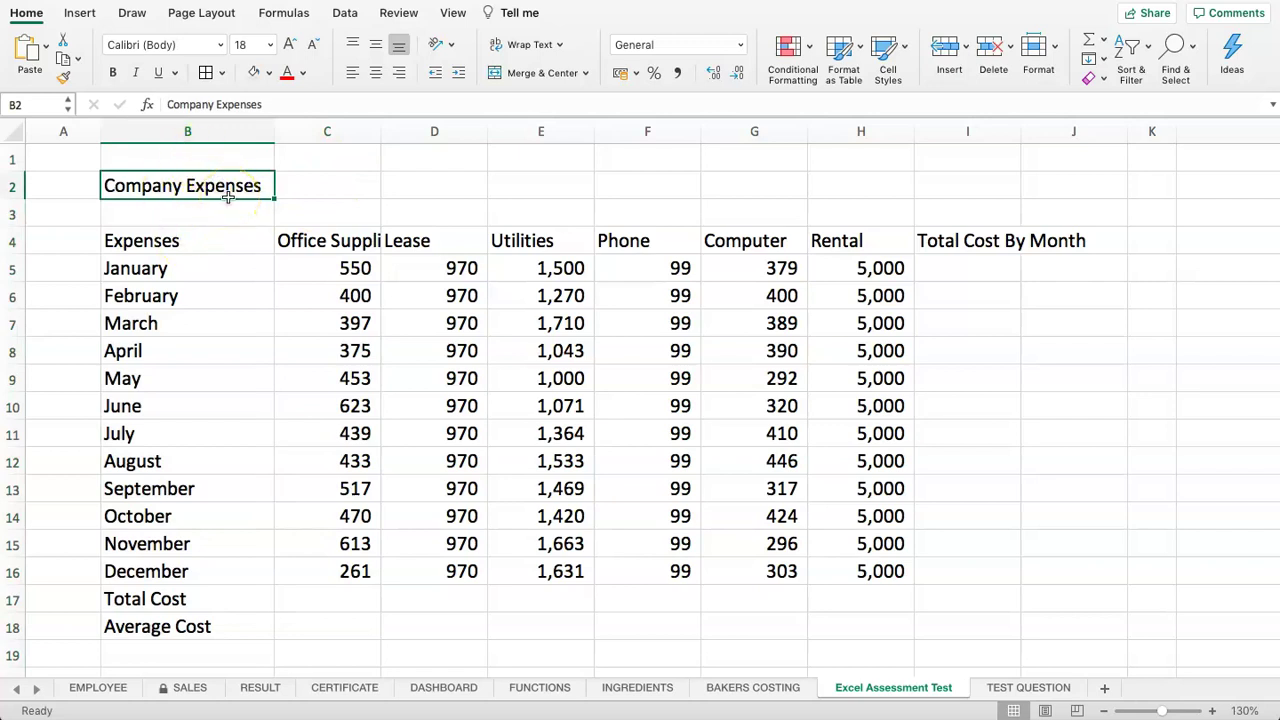
pyautogui.moveTo(194, 623); pyautogui.dragTo(175, 233)
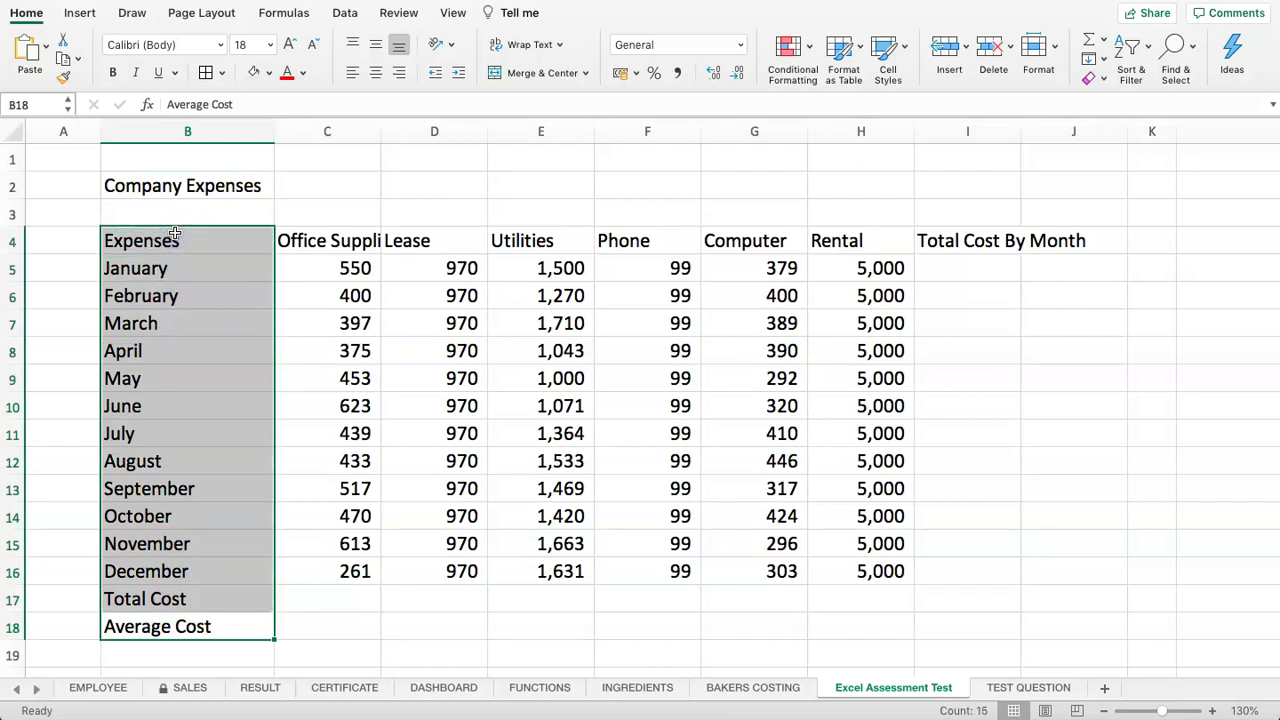
pyautogui.click(177, 206)
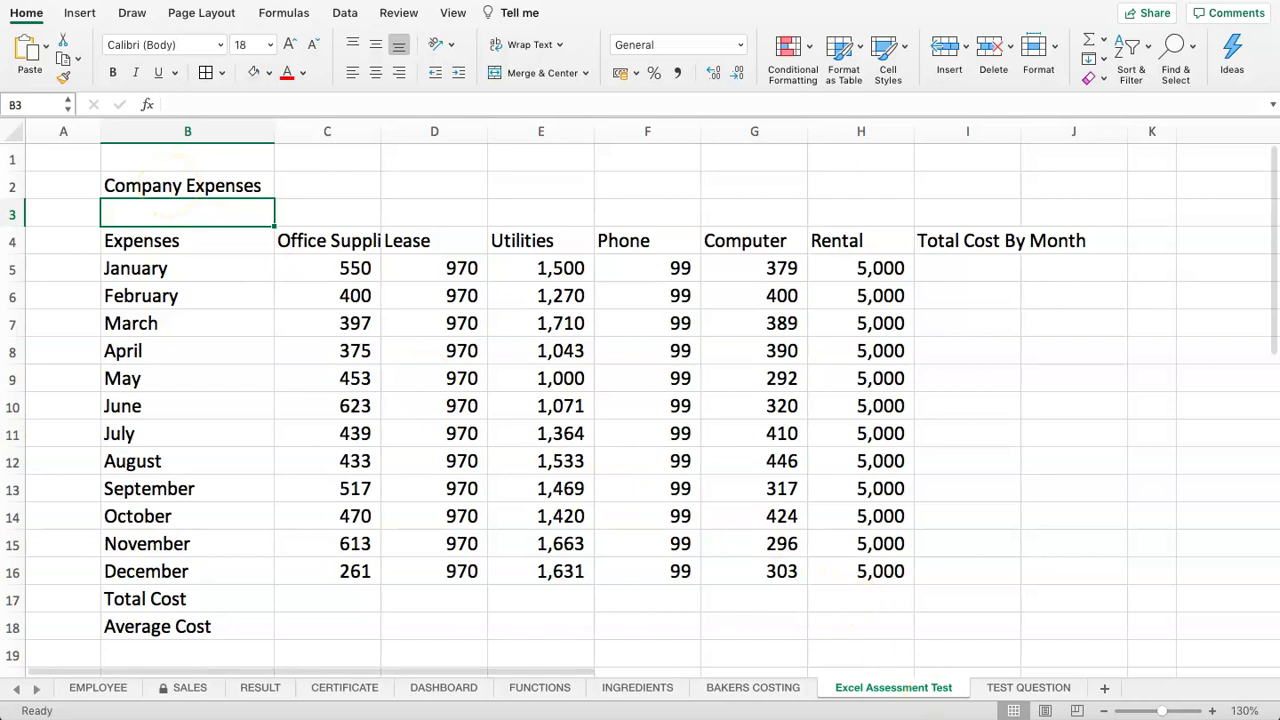
# - Mark question 1 on the TEST QUESTION sheet as done with YES in C2
pyautogui.click(1025, 687)
pyautogui.click(771, 186)
pyautogui.write('YES')
pyautogui.press('Return')
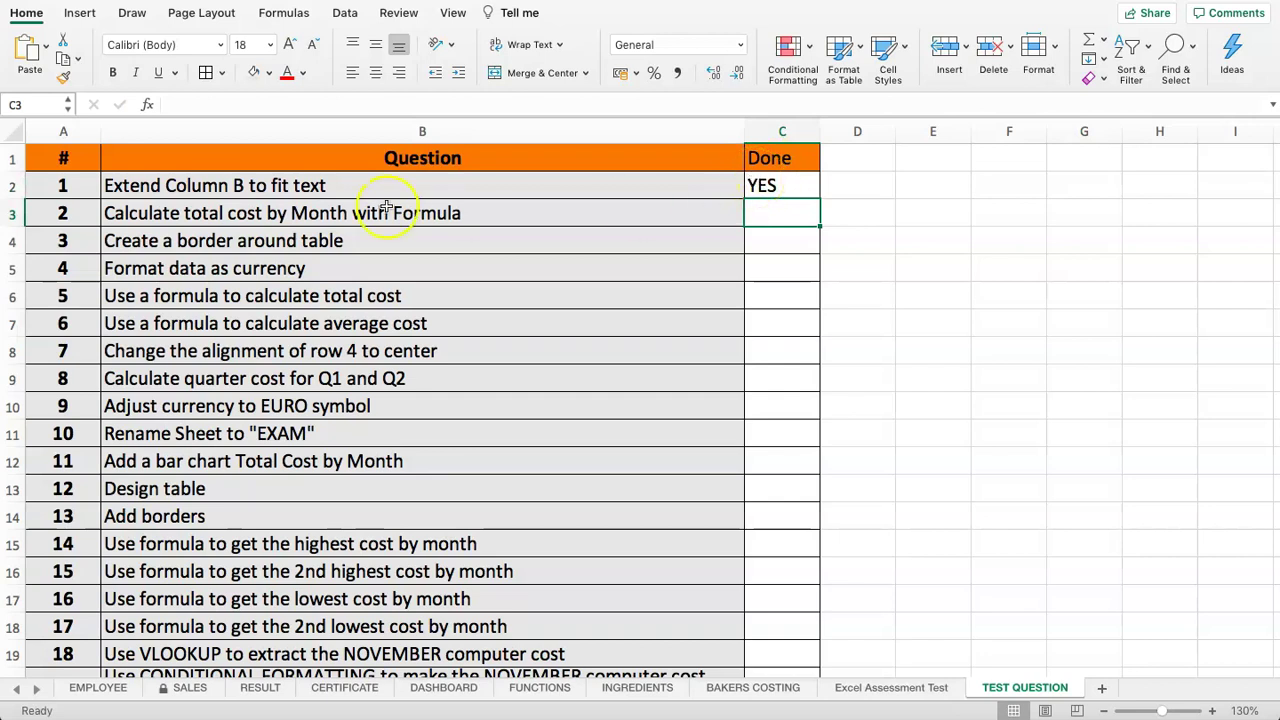
# - Read question 2 about total cost by month and examine the expense categories and months it covers
pyautogui.click(200, 224)
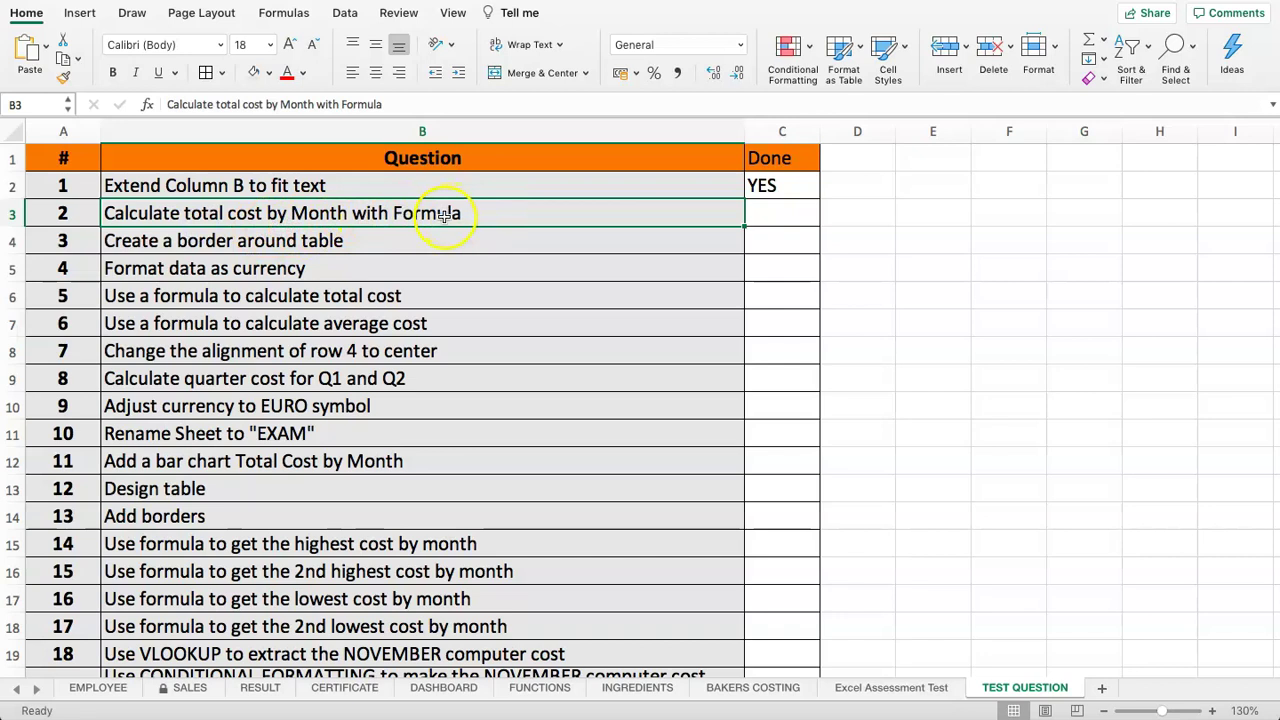
pyautogui.click(891, 688)
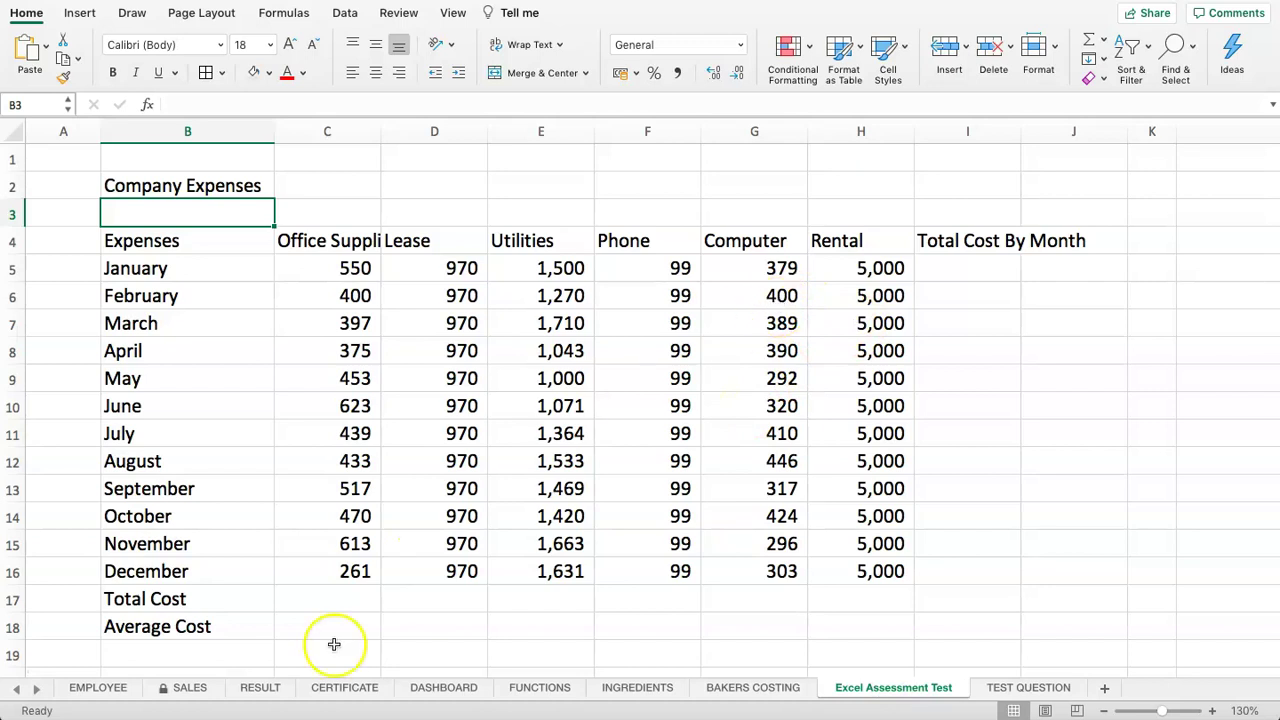
pyautogui.click(189, 605)
pyautogui.moveTo(323, 240); pyautogui.dragTo(880, 543)
pyautogui.click(457, 214)
pyautogui.click(334, 243)
pyautogui.click(440, 243)
pyautogui.click(540, 242)
pyautogui.click(625, 242)
pyautogui.click(750, 241)
pyautogui.click(846, 240)
pyautogui.moveTo(160, 268); pyautogui.dragTo(166, 575)
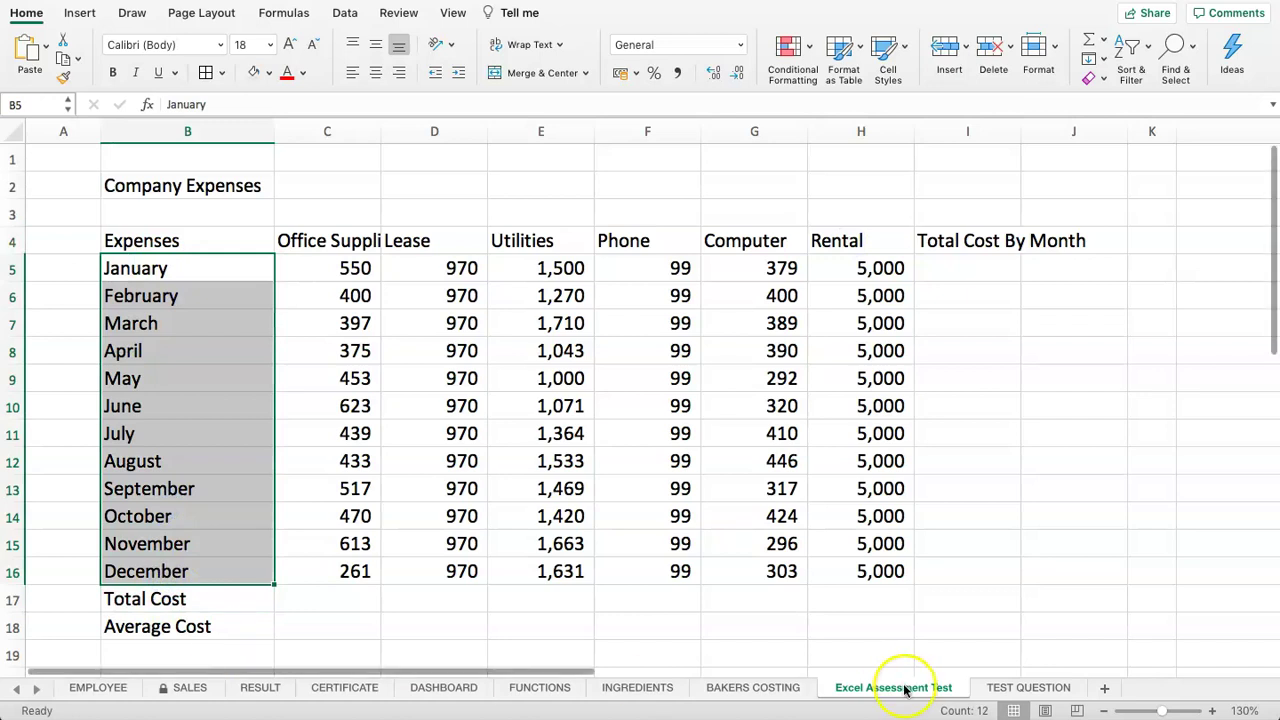
pyautogui.click(985, 688)
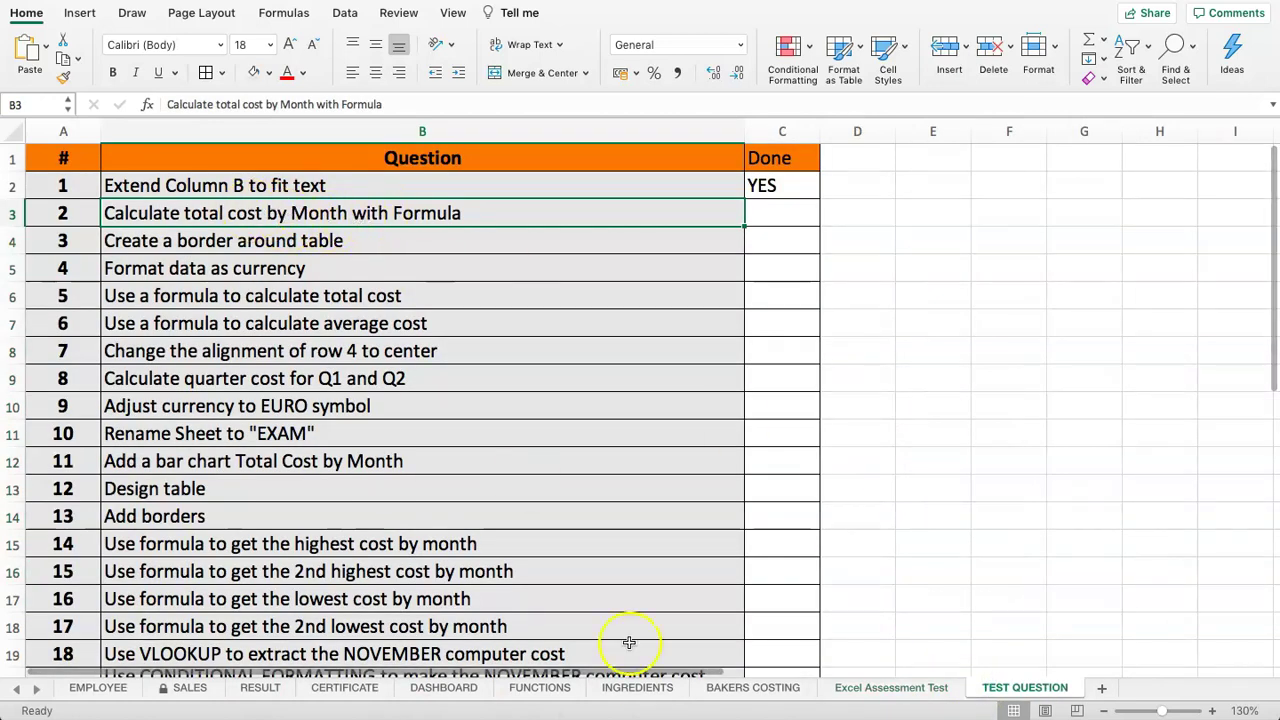
pyautogui.click(846, 690)
# - Enter =SUM(C5:H5) in I5 to total January's expenses under Total Cost By Month
pyautogui.moveTo(966, 268); pyautogui.dragTo(971, 569)
pyautogui.moveTo(305, 268); pyautogui.dragTo(908, 273)
pyautogui.click(949, 266)
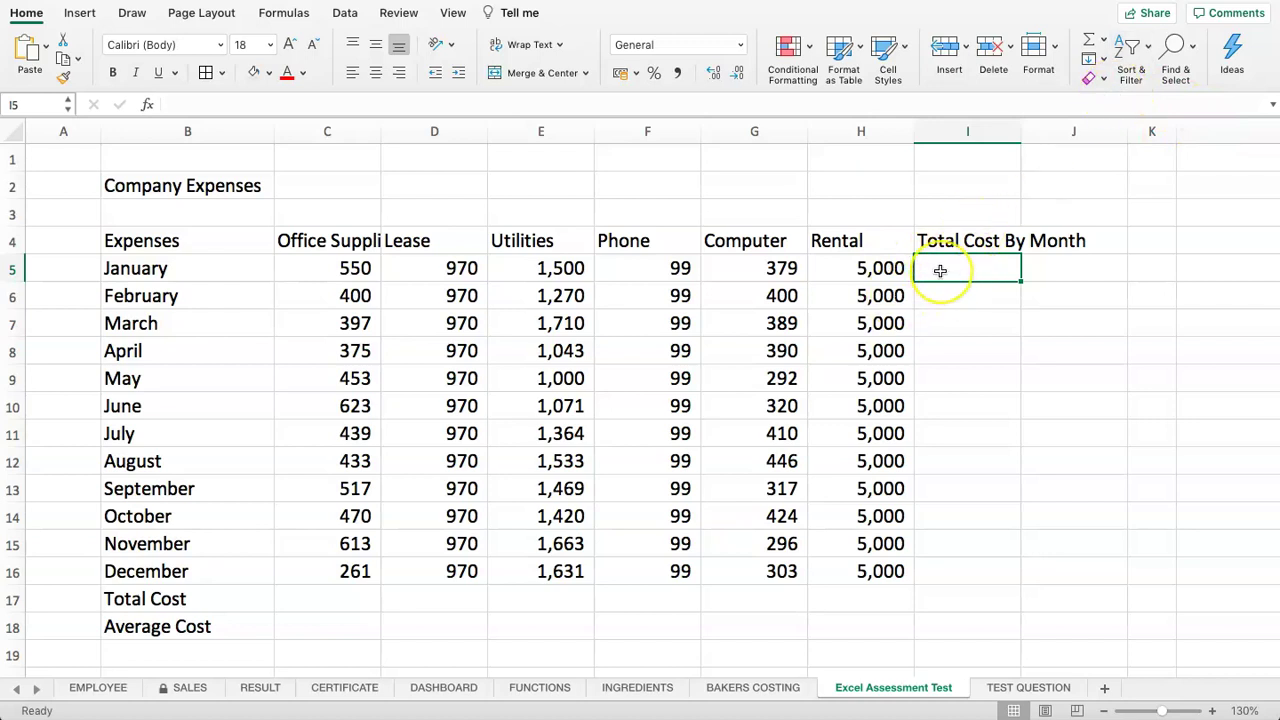
pyautogui.write('SUM')
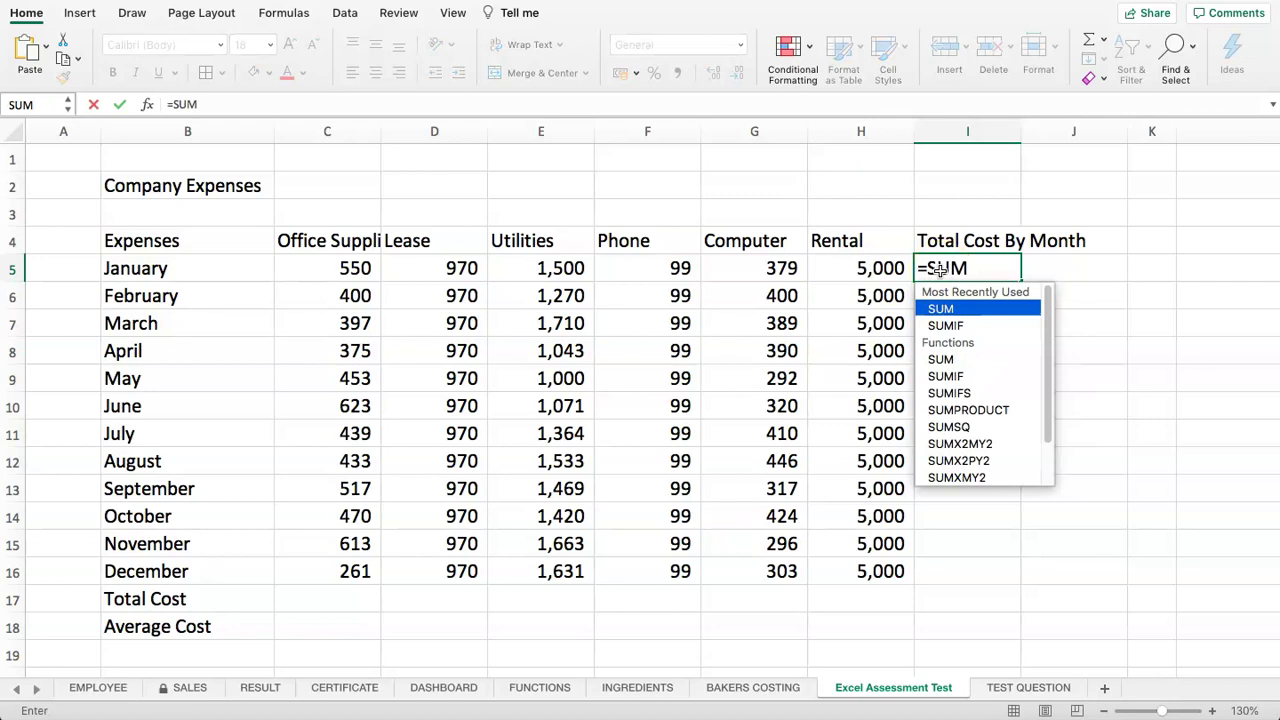
pyautogui.write('(')
pyautogui.moveTo(309, 268); pyautogui.dragTo(850, 271)
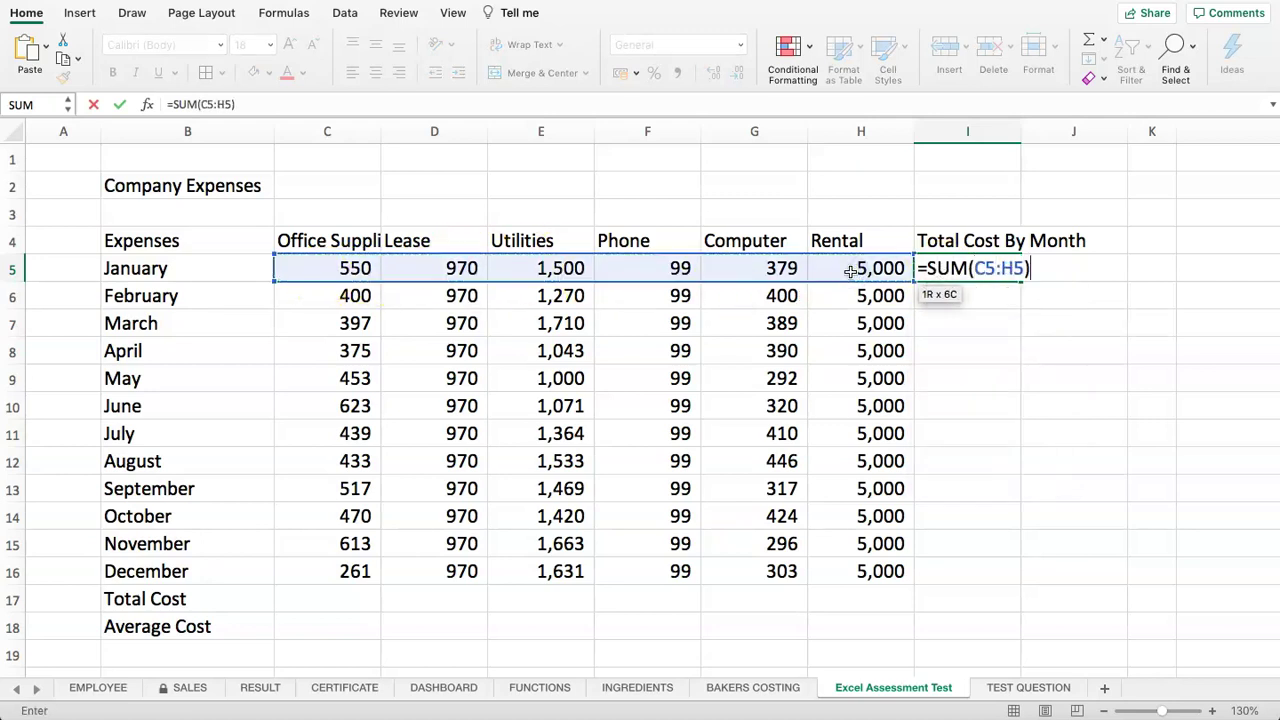
pyautogui.press('Return')
# - Fill the January total formula down from I5 to the December row, I16
pyautogui.moveTo(965, 268)
pyautogui.mouseDown()
pyautogui.moveTo(986, 309)
pyautogui.moveTo(975, 265)
pyautogui.mouseUp()
pyautogui.click(960, 293)
pyautogui.click(980, 268)
pyautogui.moveTo(1021, 282); pyautogui.dragTo(950, 576)
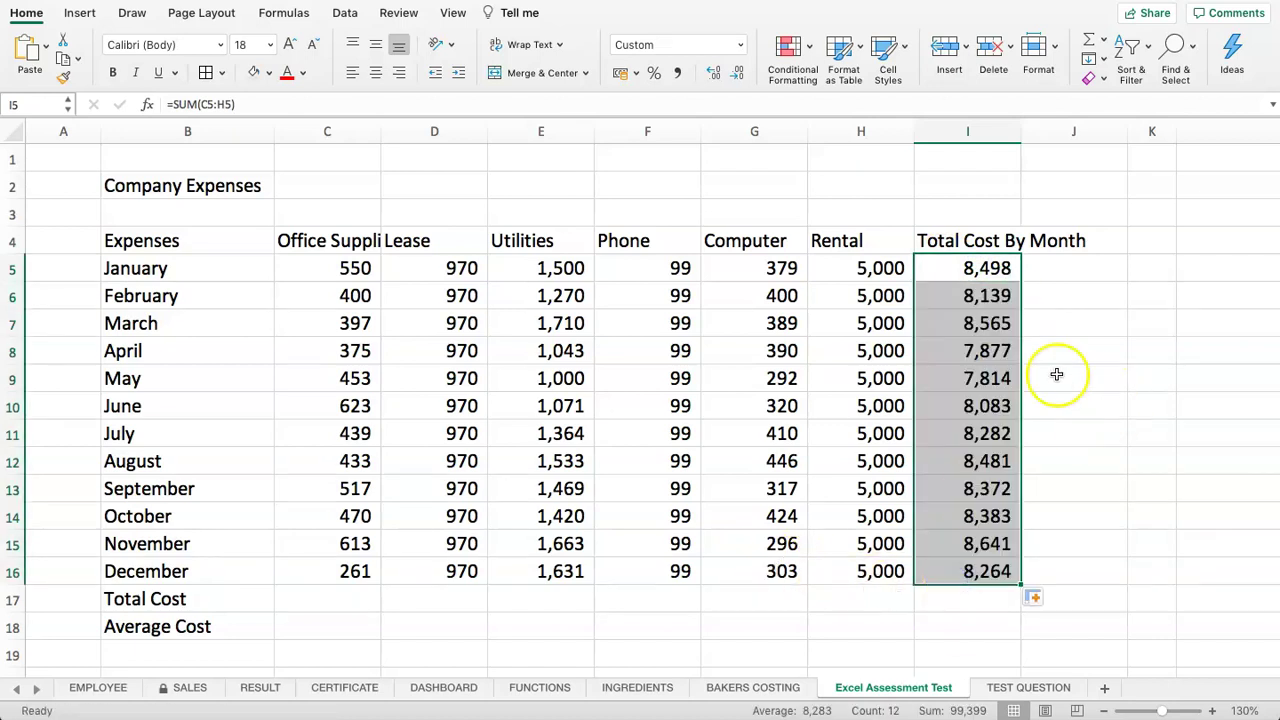
# - Clear January's total in I5 and re-enter it with AutoSum over C5:H5
pyautogui.click(990, 323)
pyautogui.click(963, 266)
pyautogui.press('Delete')
pyautogui.click(971, 320)
pyautogui.click(966, 268)
pyautogui.click(950, 269)
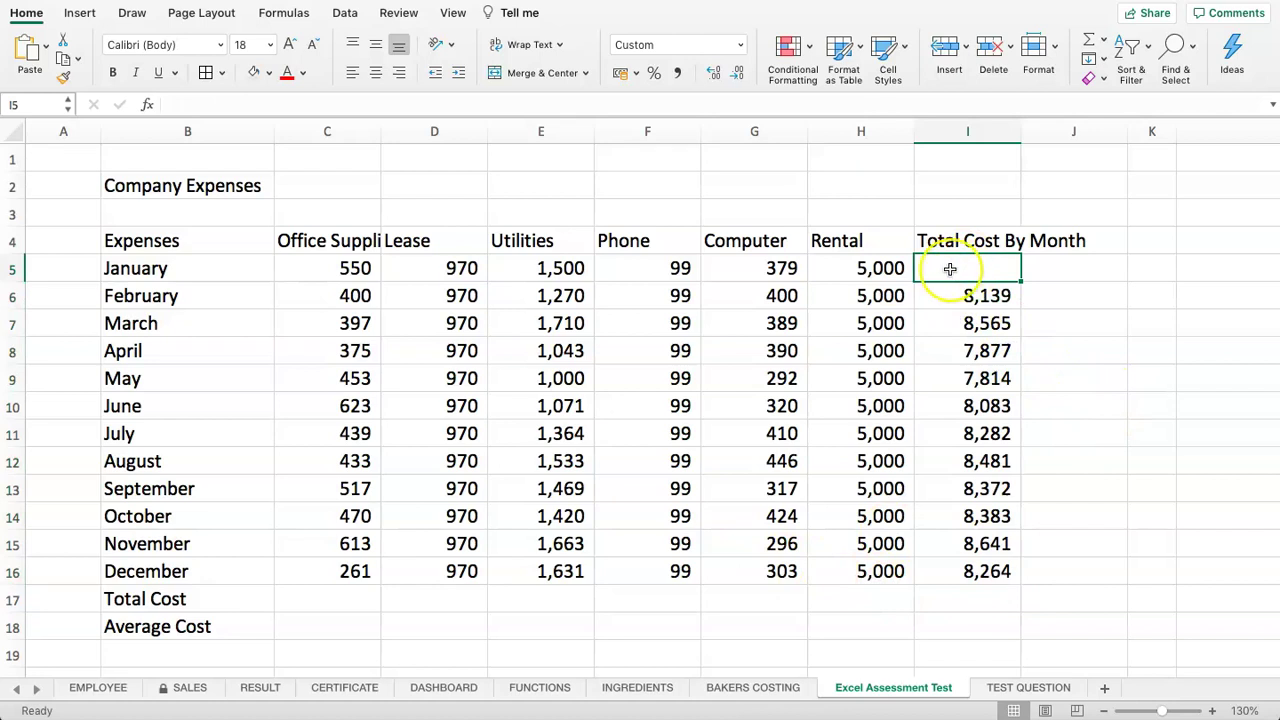
pyautogui.click(1089, 44)
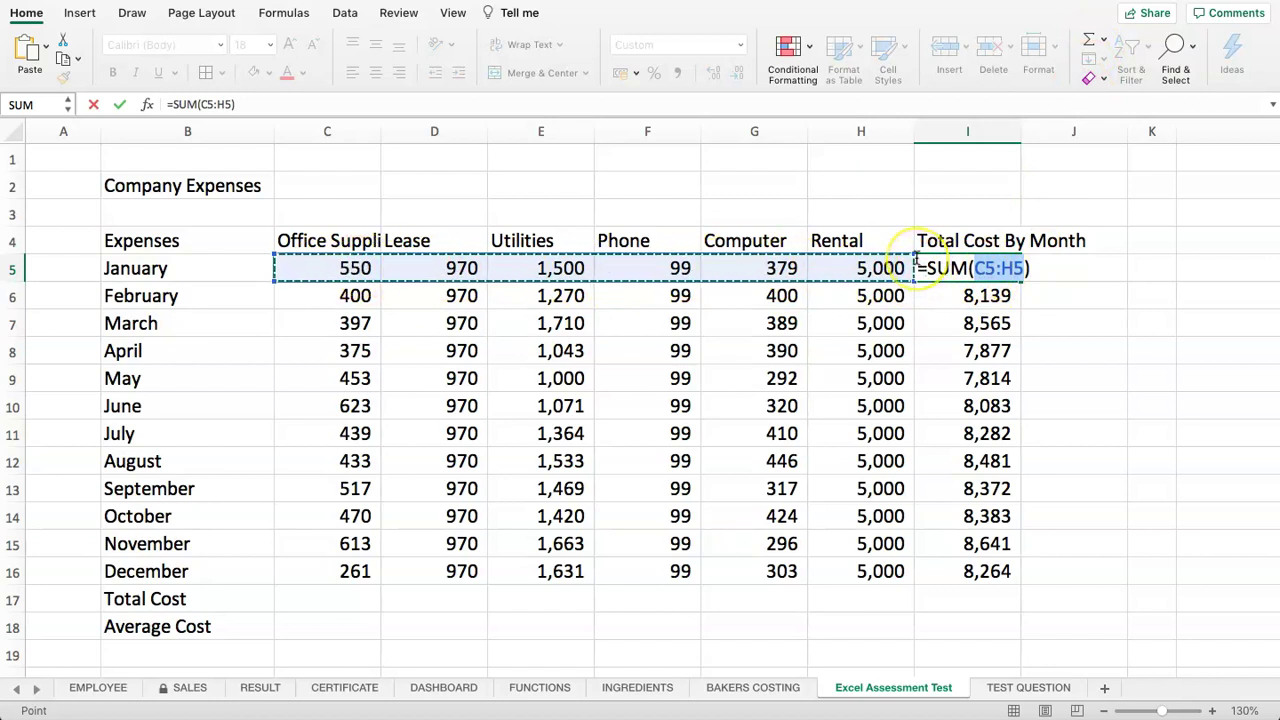
pyautogui.press('Return')
# - Replace January's total in I5 with the addition formula =C5+D5+E5+F5+G5+H5 and review it
pyautogui.click(985, 268)
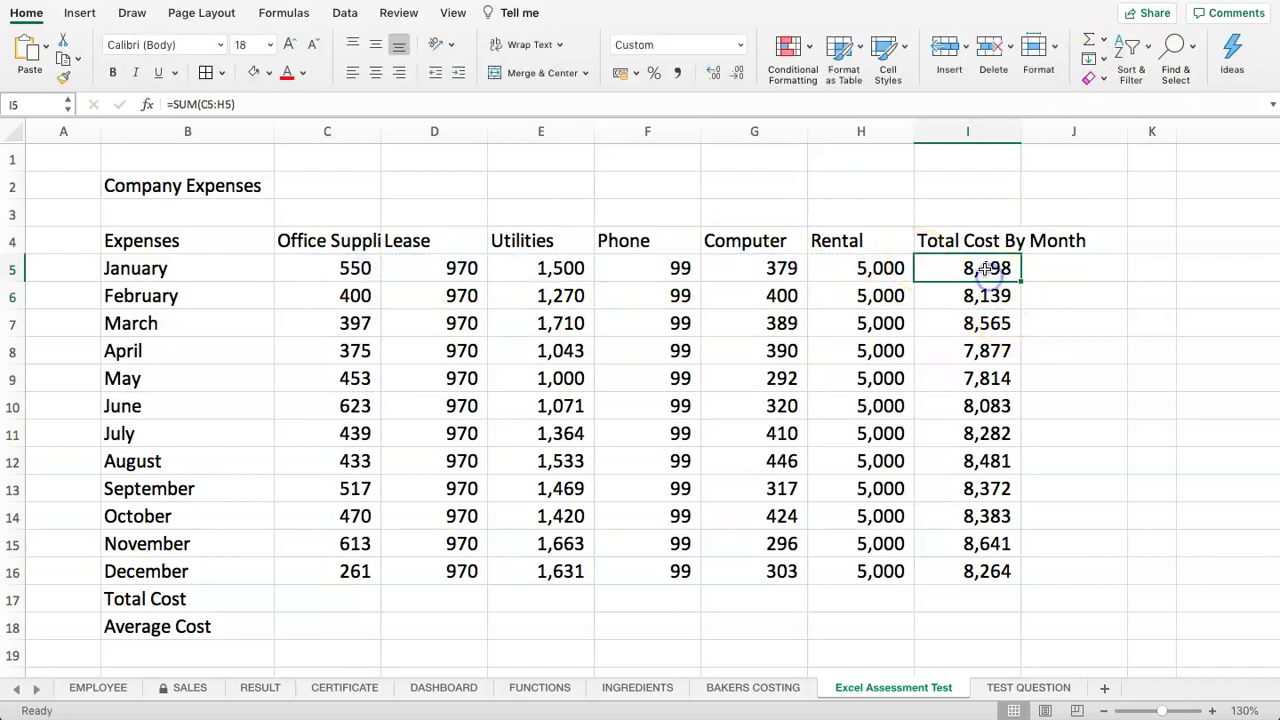
pyautogui.write('=')
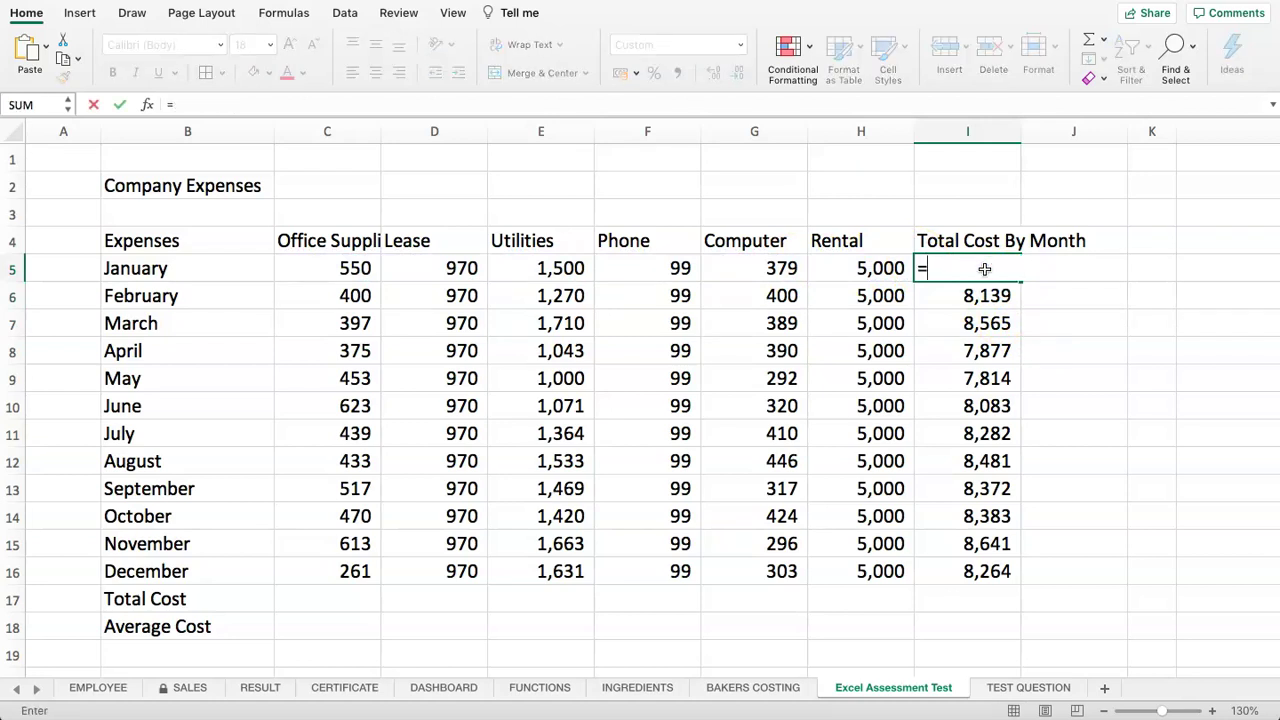
pyautogui.click(340, 268)
pyautogui.write('+')
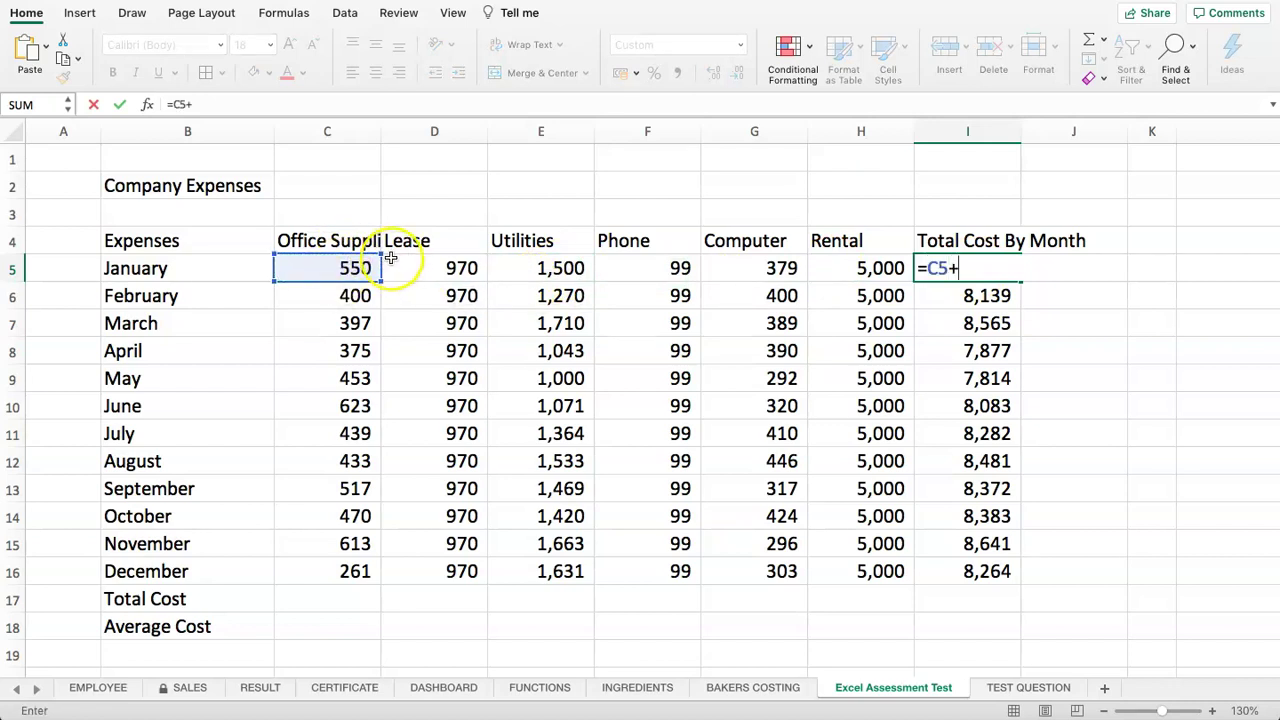
pyautogui.click(411, 265)
pyautogui.write('+')
pyautogui.click(531, 268)
pyautogui.write('+')
pyautogui.click(651, 272)
pyautogui.write('+')
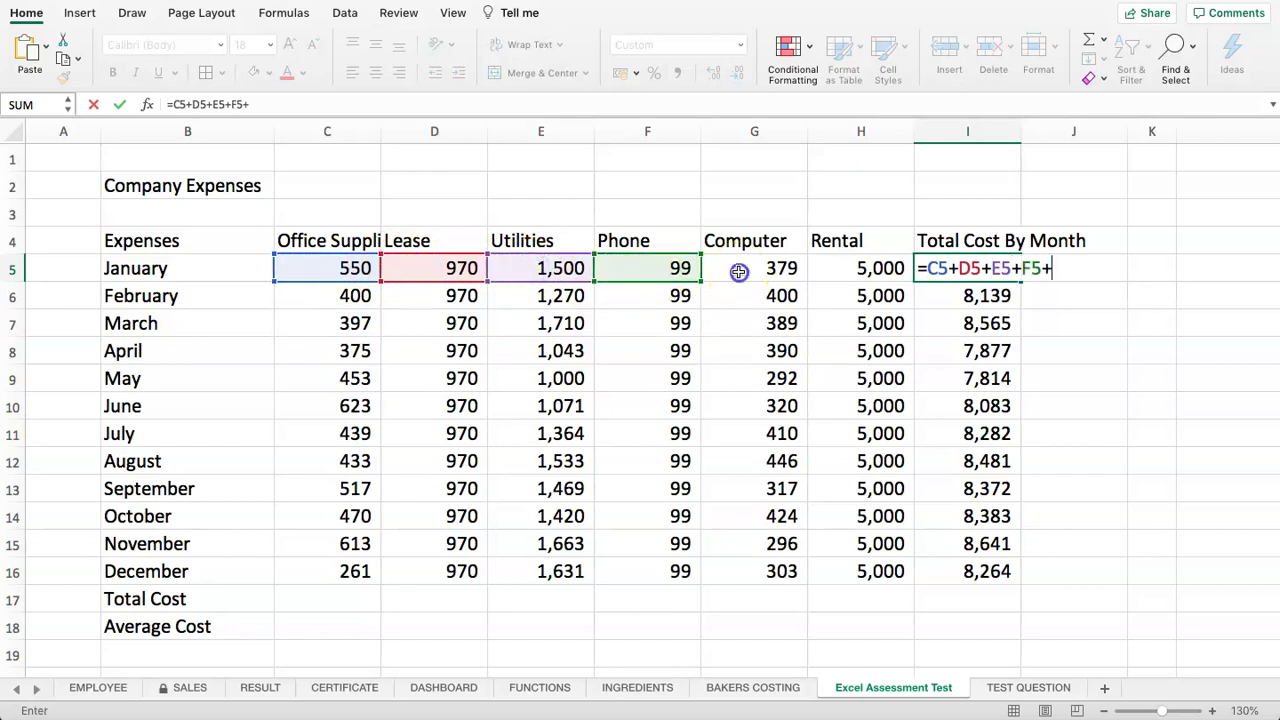
pyautogui.click(745, 268)
pyautogui.write('+')
pyautogui.click(846, 266)
pyautogui.press('Return')
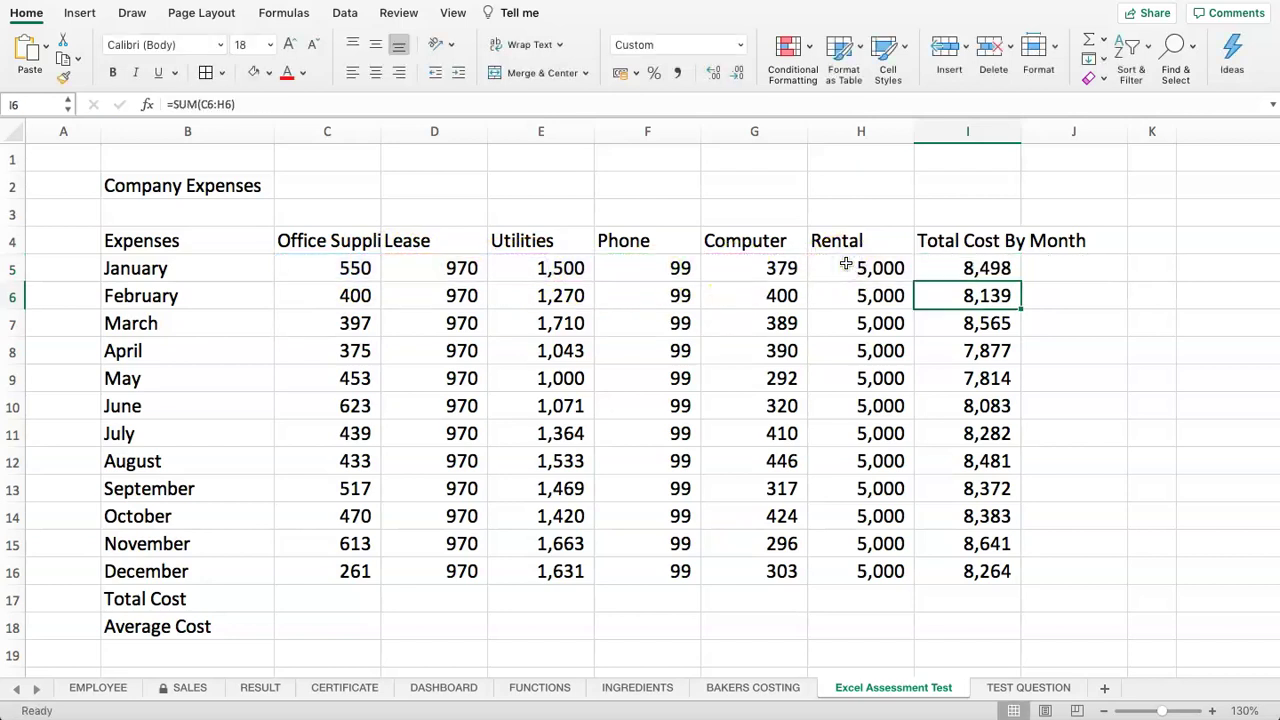
pyautogui.click(948, 264)
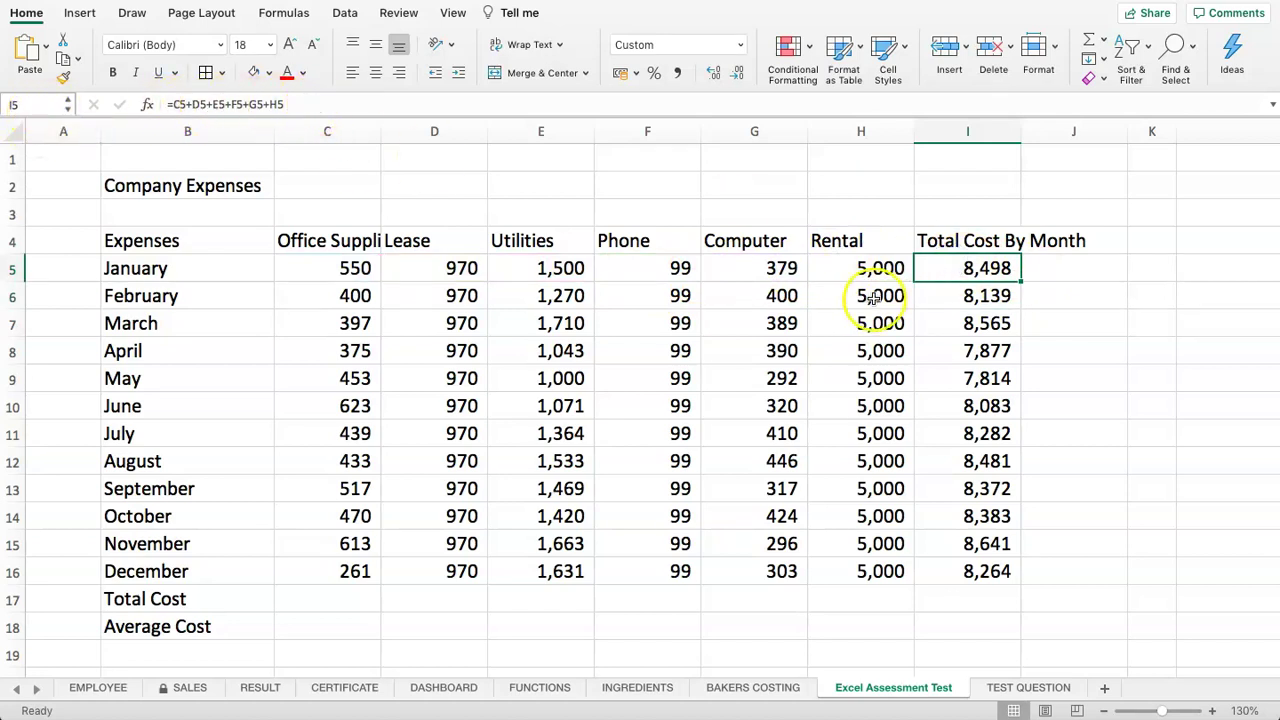
# - Fill February's SUM formula from I6 up into I5 to replace the addition formula
pyautogui.click(1003, 294)
pyautogui.moveTo(1024, 311); pyautogui.dragTo(1003, 265)
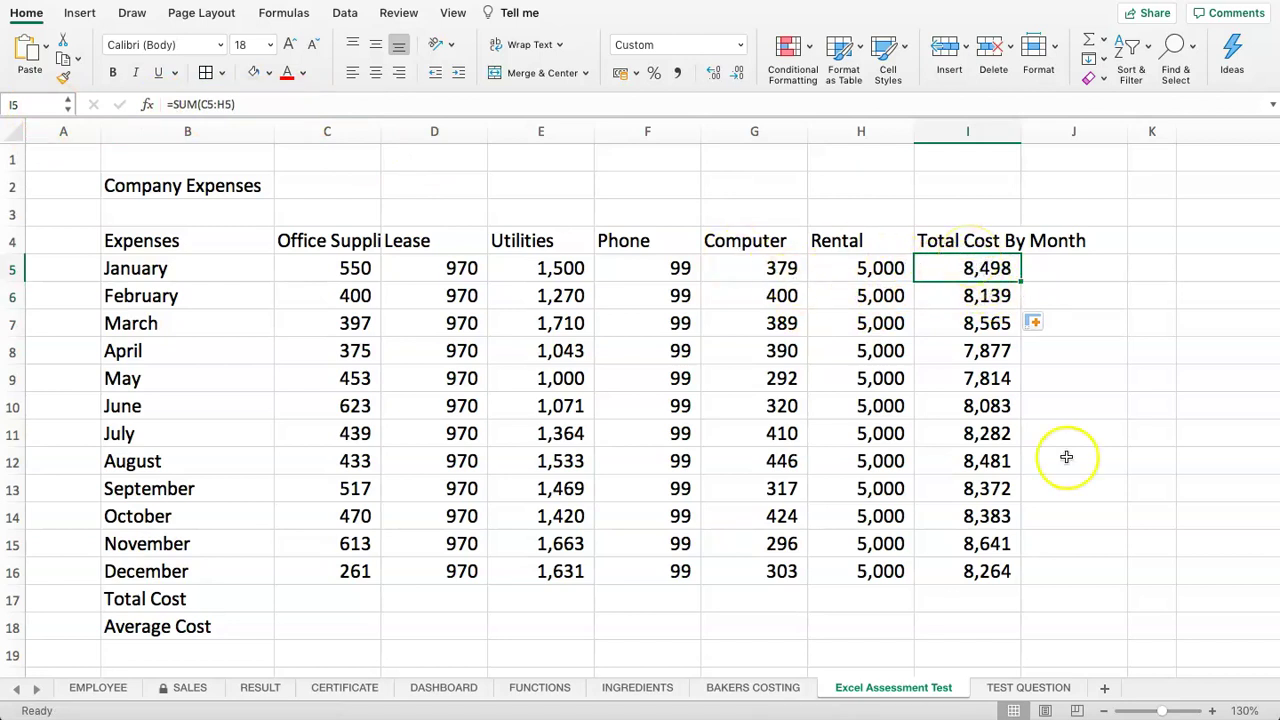
# - Mark question 2 on the TEST QUESTION sheet as done with YES in C3 and select question 3
pyautogui.click(1022, 688)
pyautogui.click(770, 207)
pyautogui.write('YES')
pyautogui.press('Return')
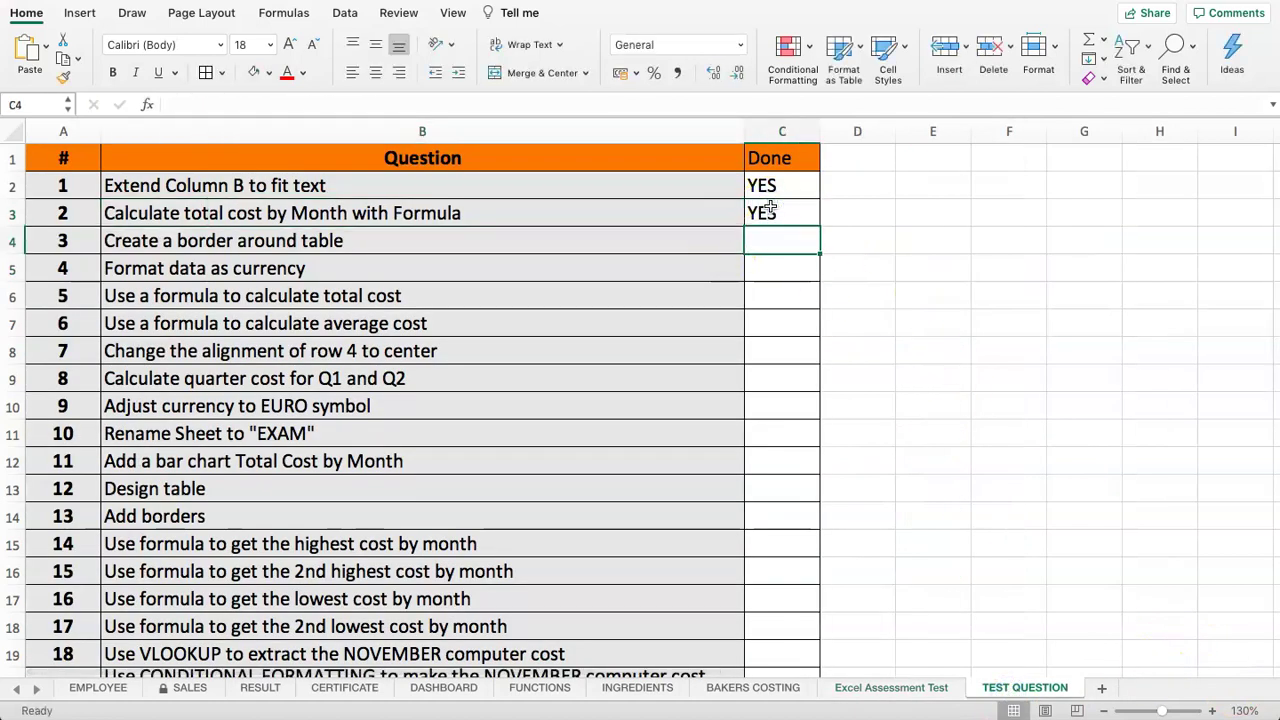
pyautogui.press('Left')
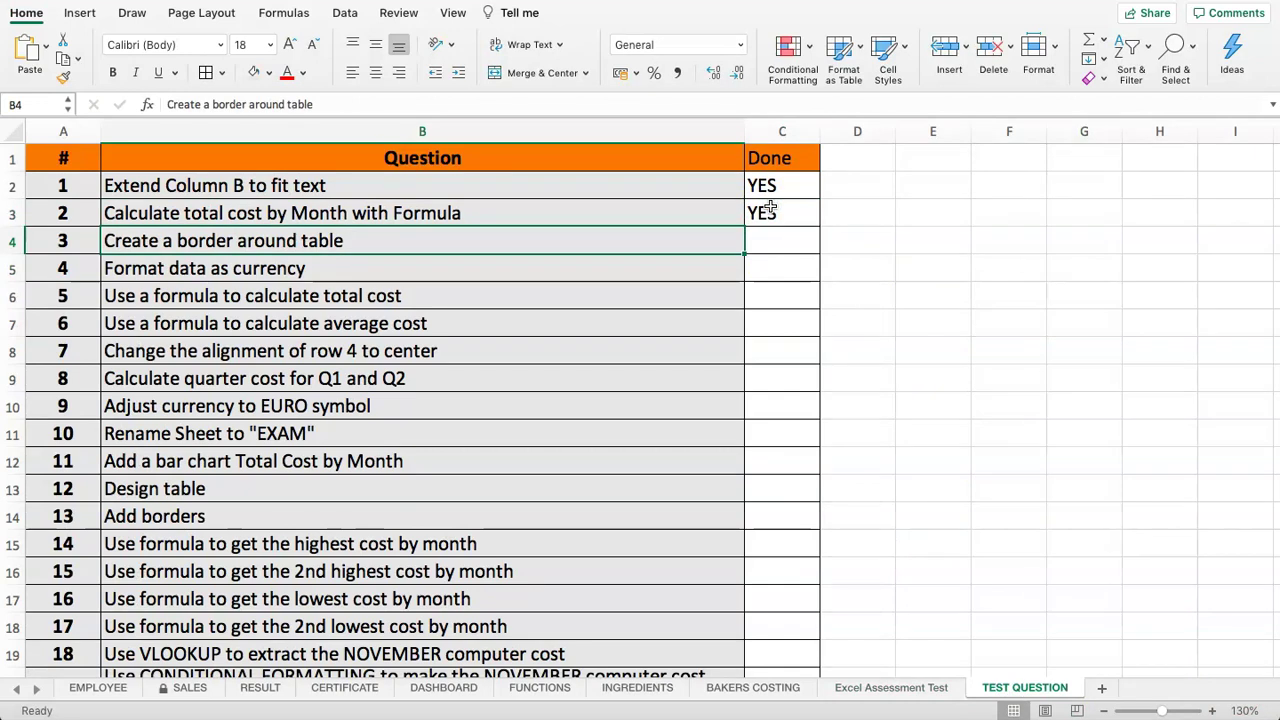
# - On the Excel Assessment Test sheet, apply Outside Borders to the expenses table in B4:I16
pyautogui.click(880, 687)
pyautogui.click(555, 348)
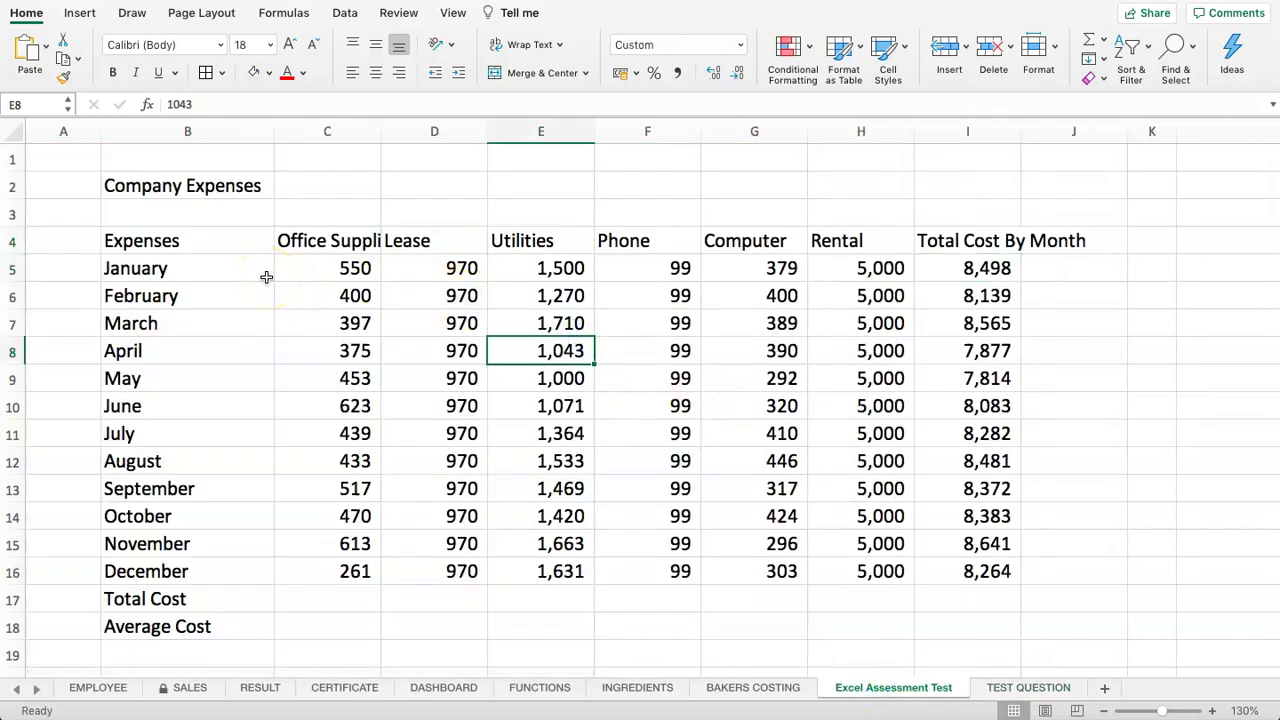
pyautogui.click(213, 270)
pyautogui.click(209, 243)
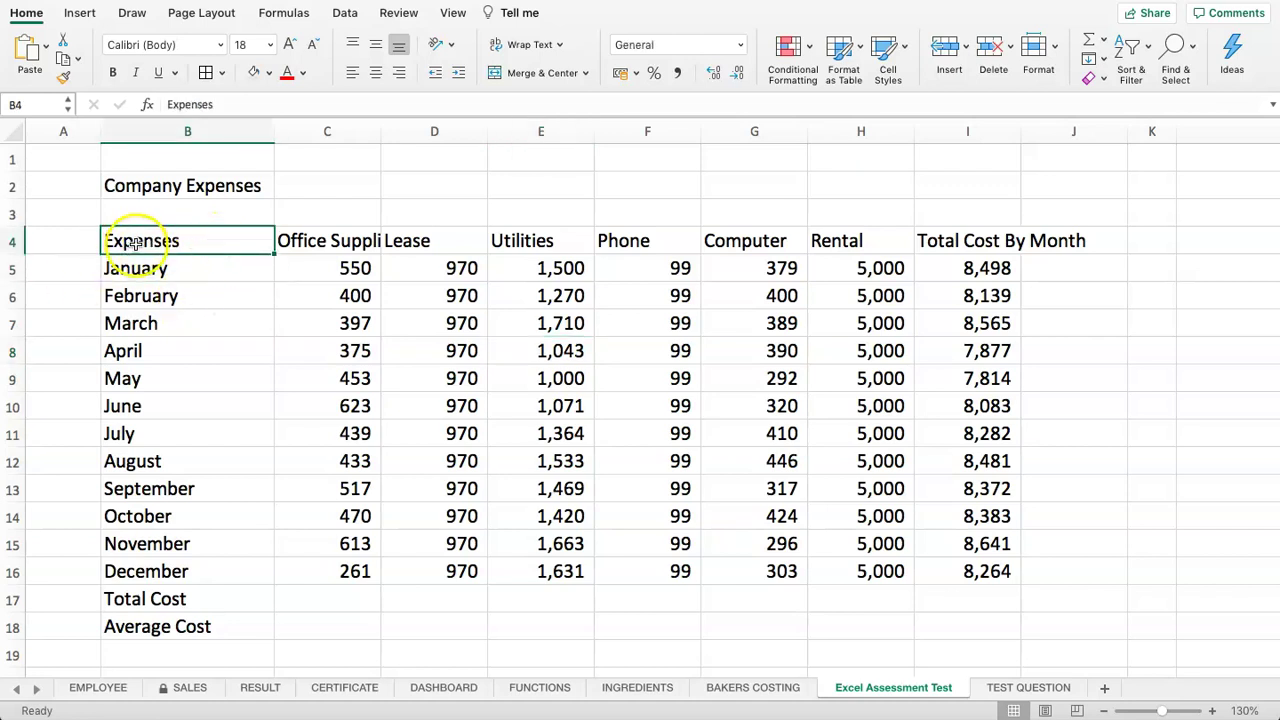
pyautogui.moveTo(140, 242); pyautogui.dragTo(968, 582)
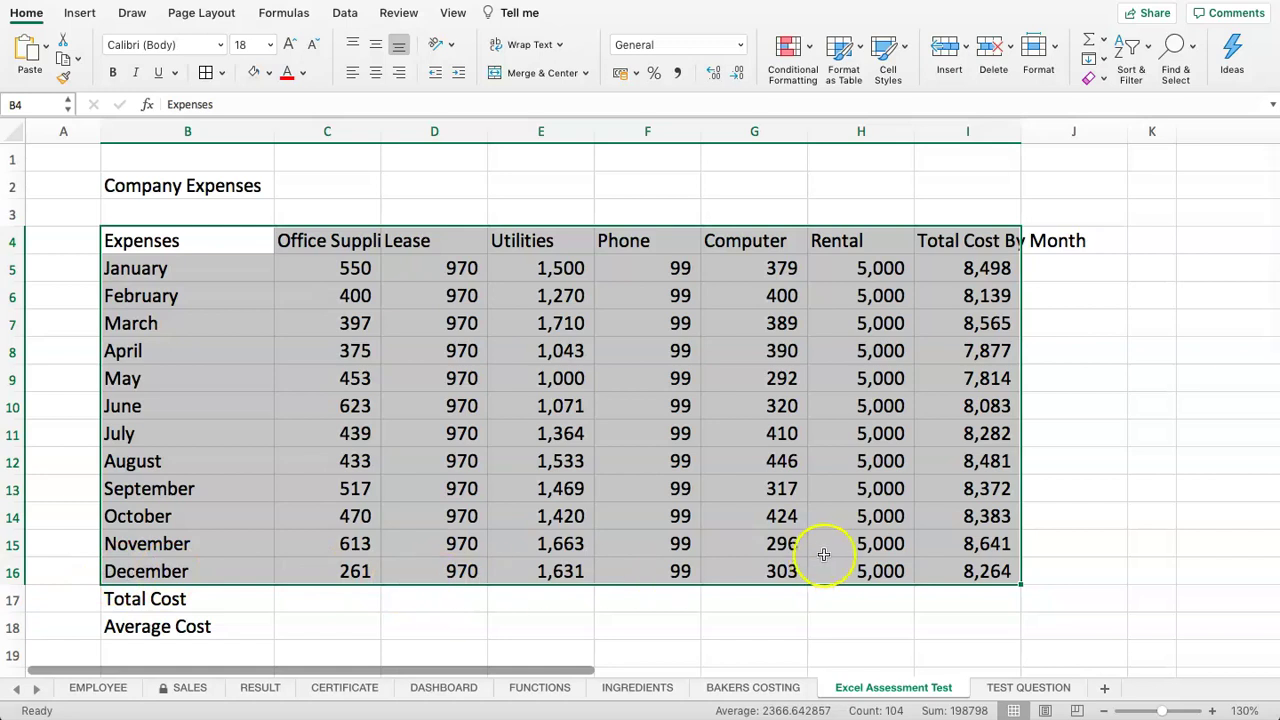
pyautogui.click(219, 73)
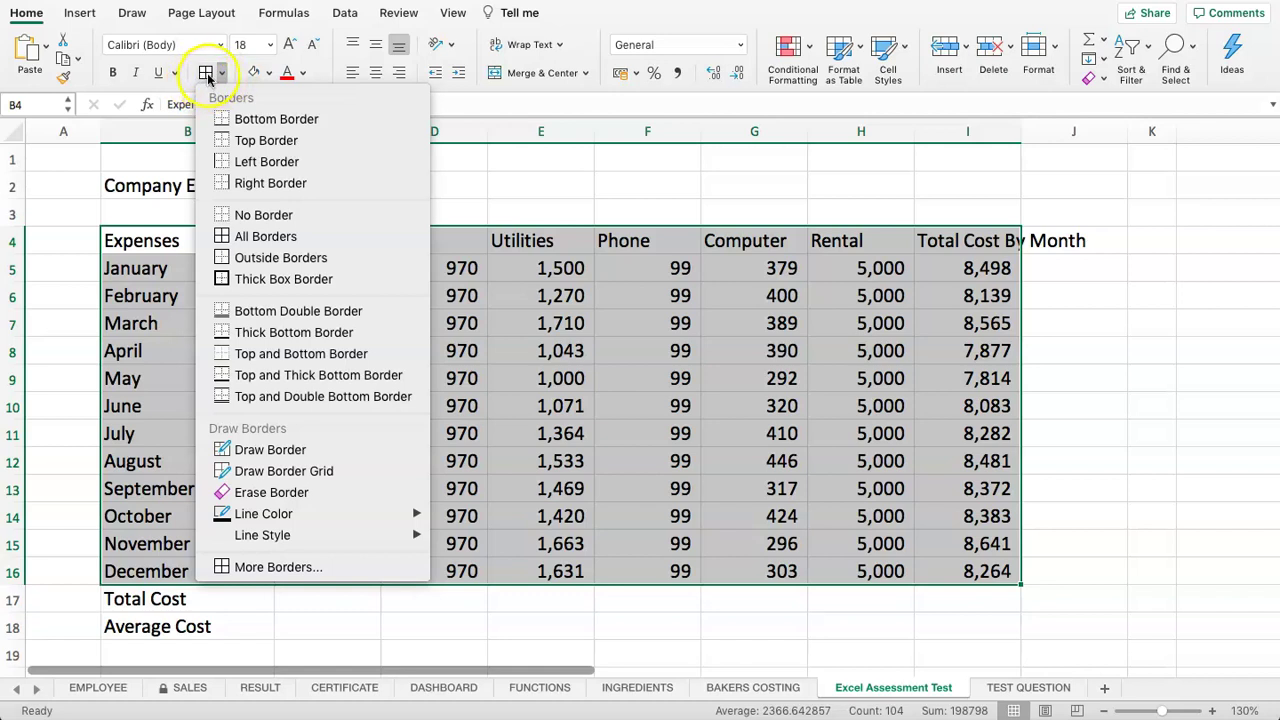
pyautogui.click(223, 76)
pyautogui.click(223, 76)
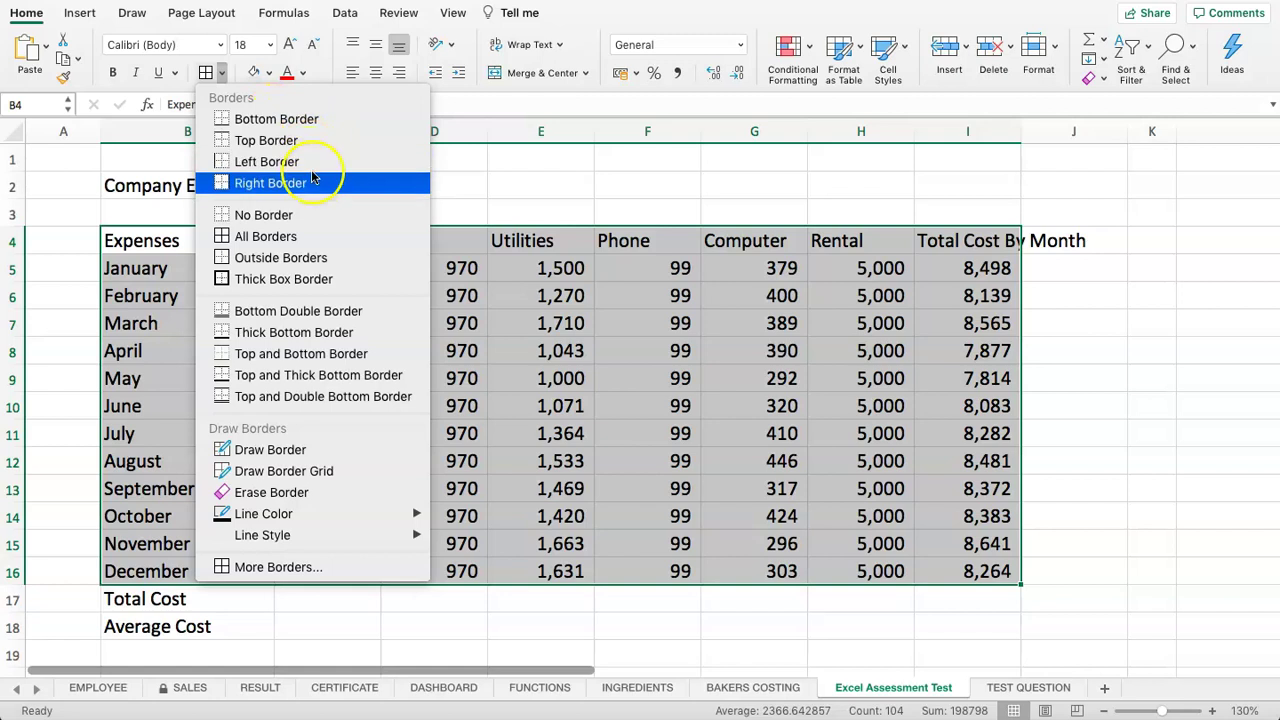
pyautogui.click(328, 260)
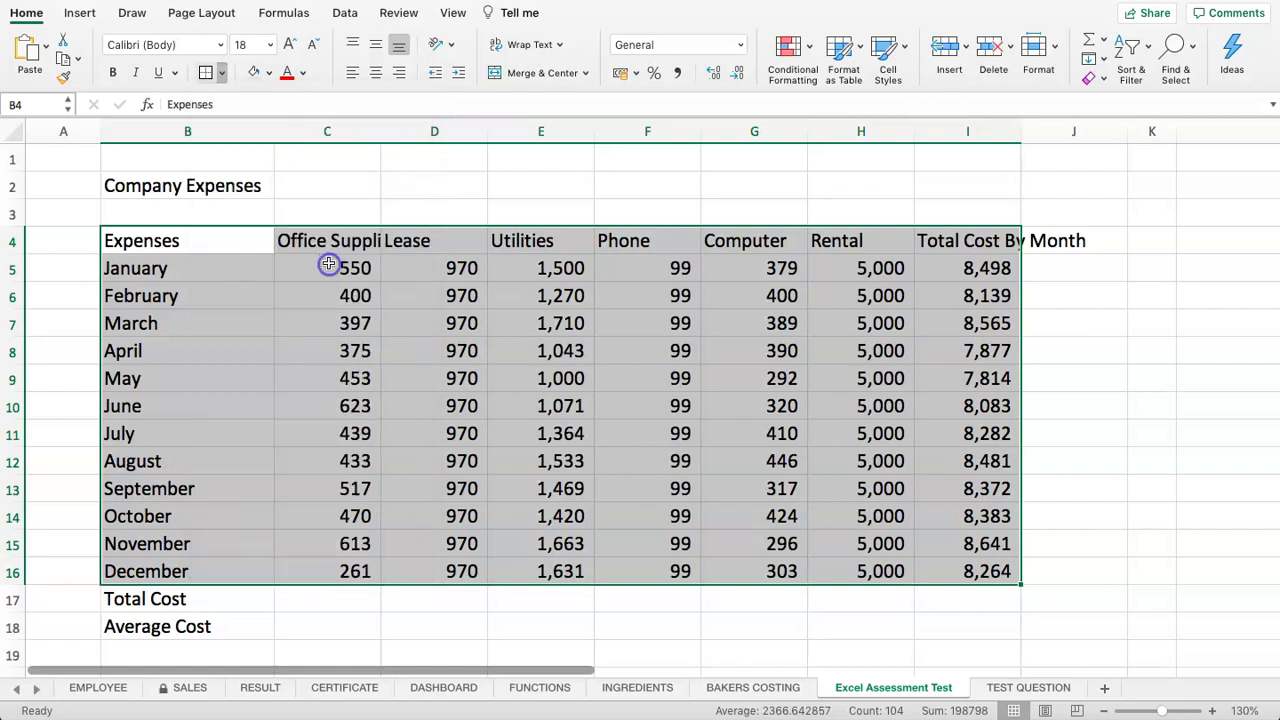
pyautogui.click(651, 370)
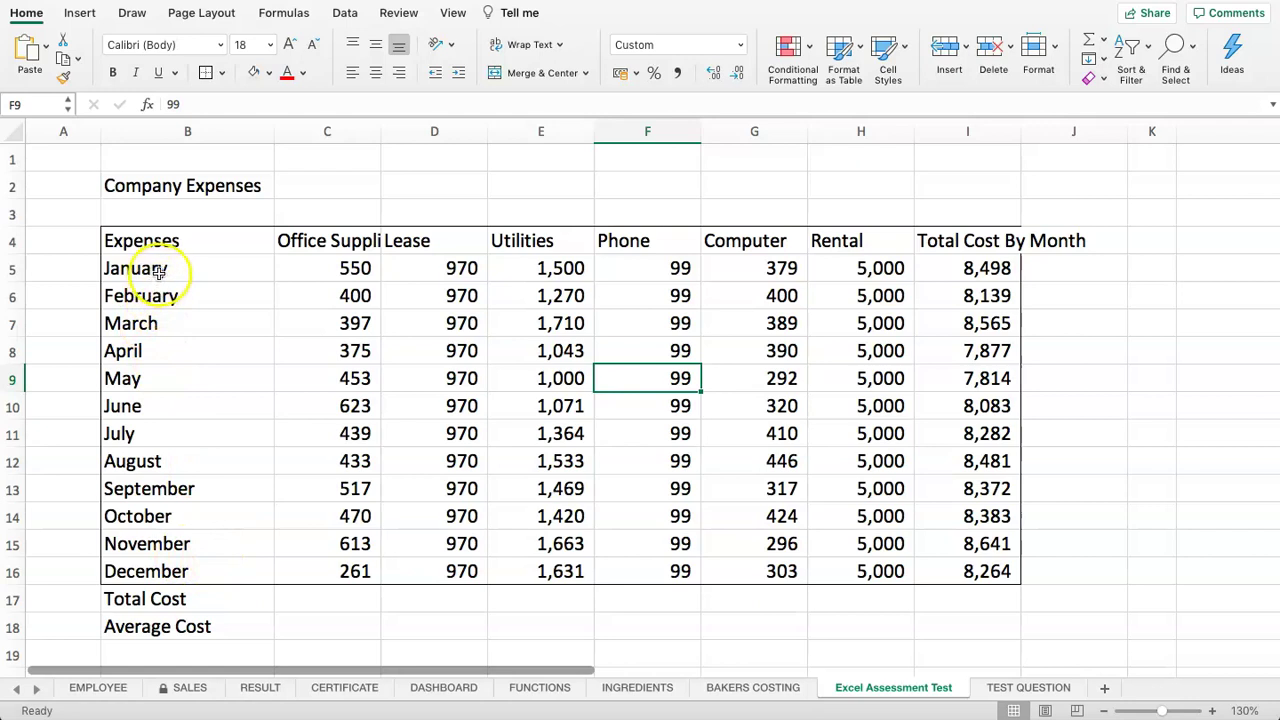
# - Apply All Borders to B4:I16 and extend the borders to the Total Cost and Average Cost rows in B17:I18
pyautogui.moveTo(140, 240); pyautogui.dragTo(980, 569)
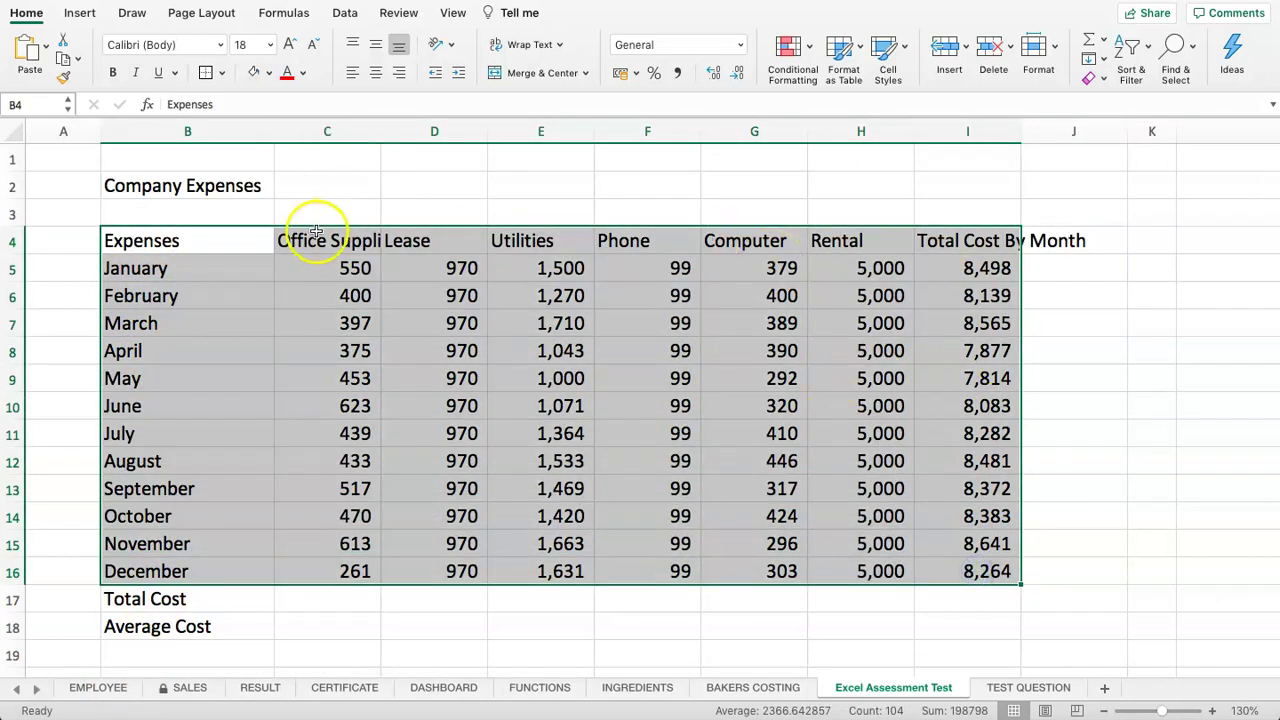
pyautogui.click(222, 73)
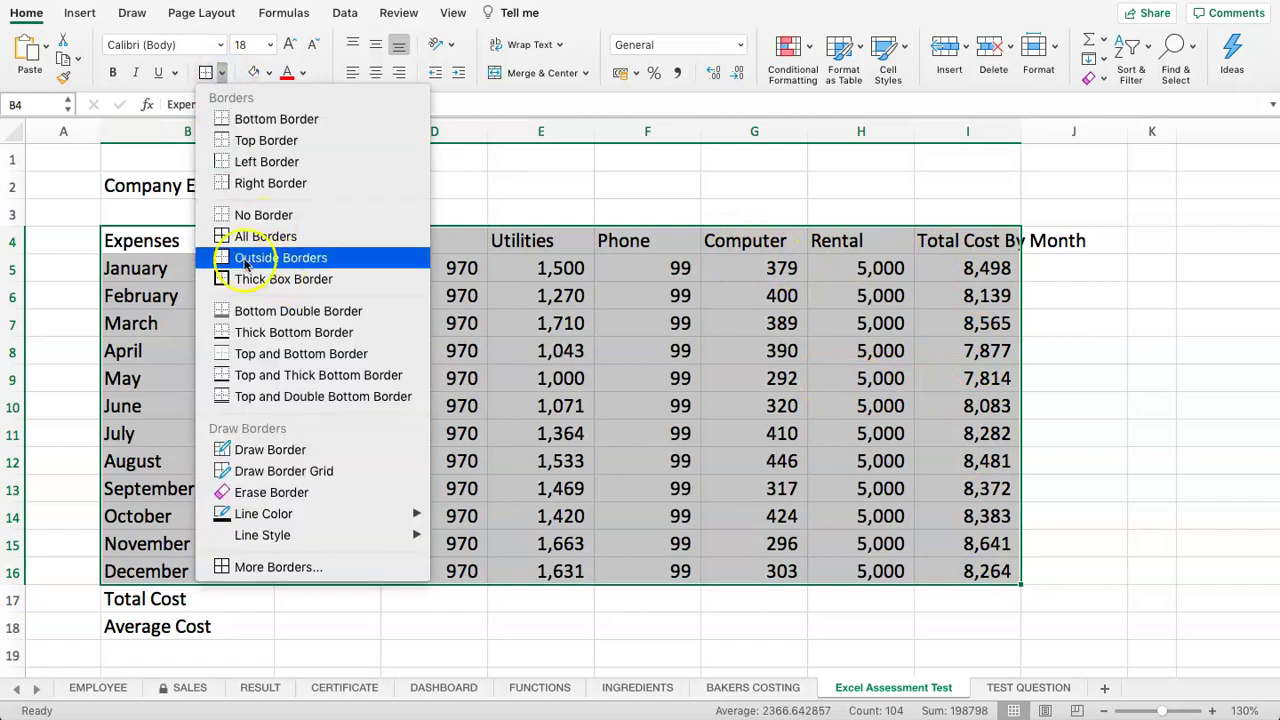
pyautogui.click(265, 237)
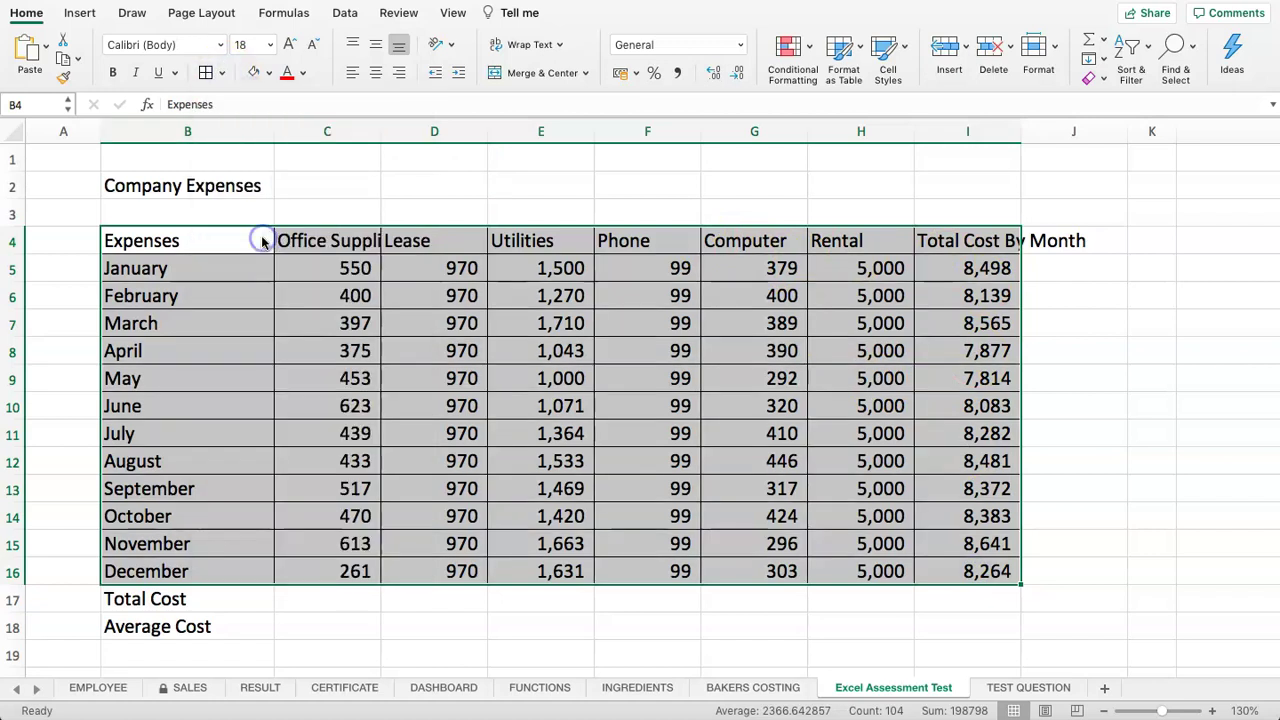
pyautogui.click(543, 347)
pyautogui.moveTo(163, 598); pyautogui.dragTo(967, 625)
pyautogui.click(206, 73)
pyautogui.click(812, 318)
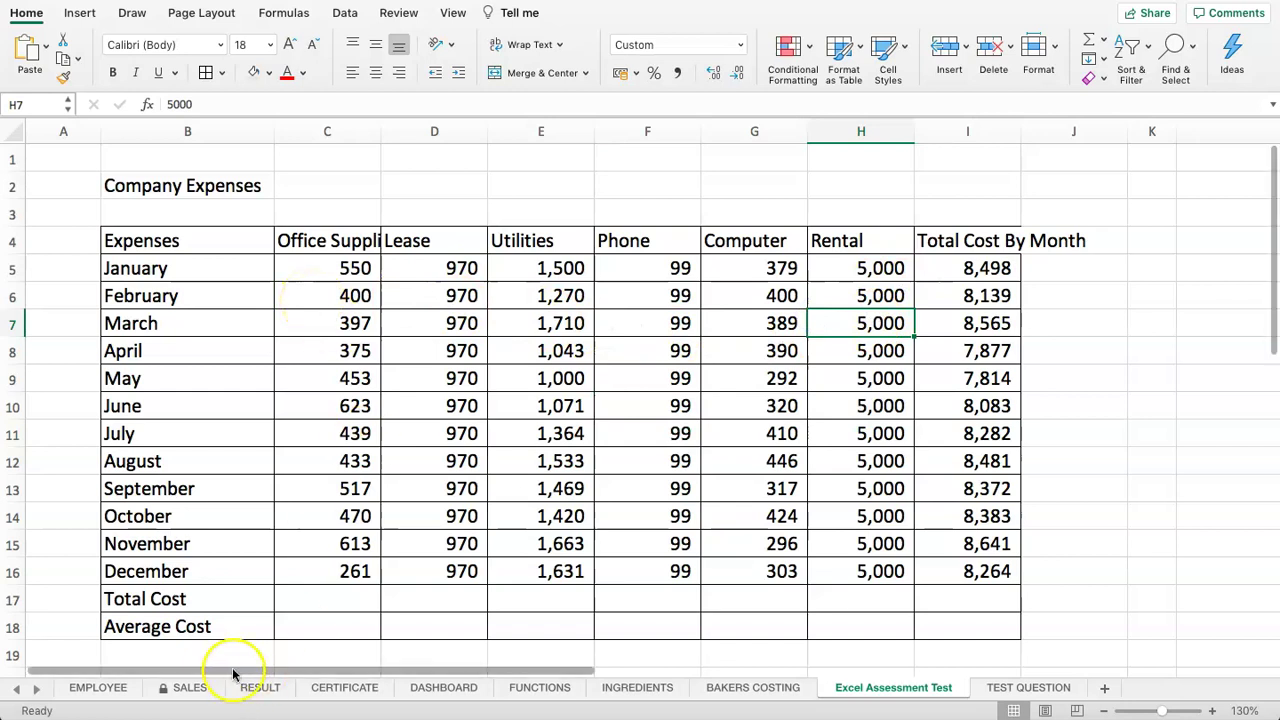
# - Mark question 3 on the TEST QUESTION sheet as done with YES in C4 and select question 4's number
pyautogui.click(1000, 687)
pyautogui.click(756, 246)
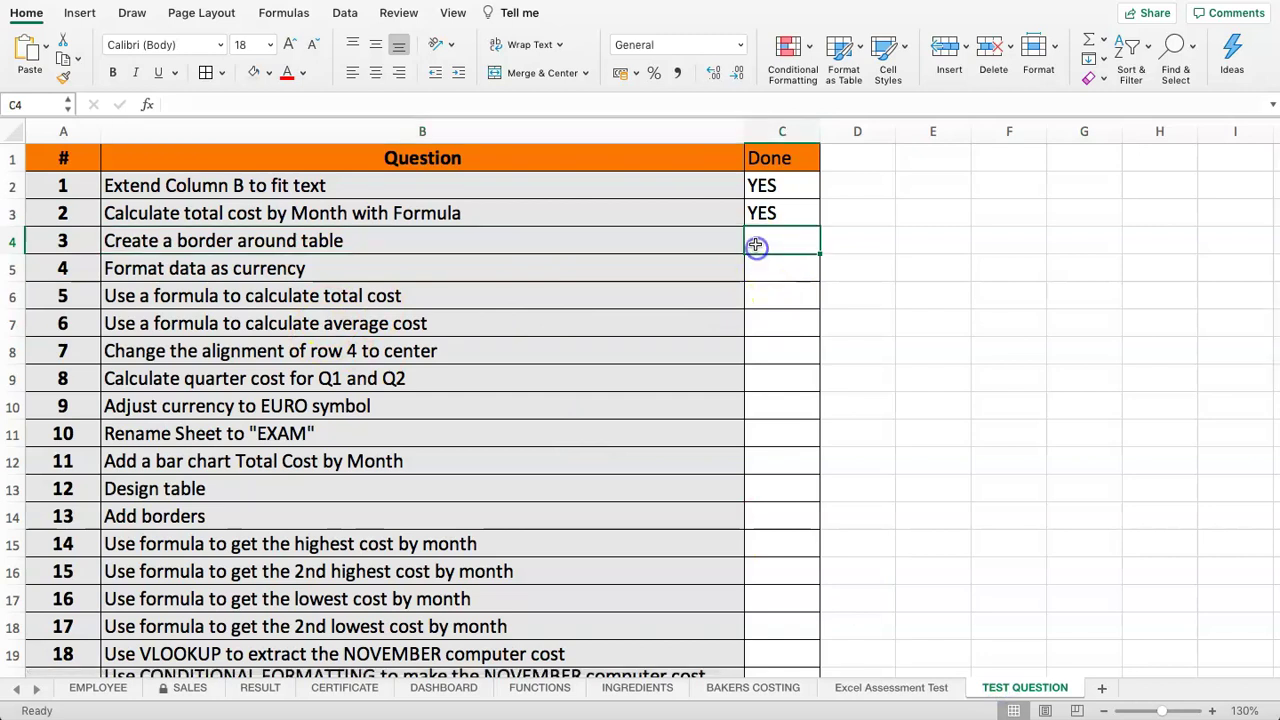
pyautogui.write('YES')
pyautogui.press('Return')
pyautogui.press('Left')
pyautogui.press('Left')
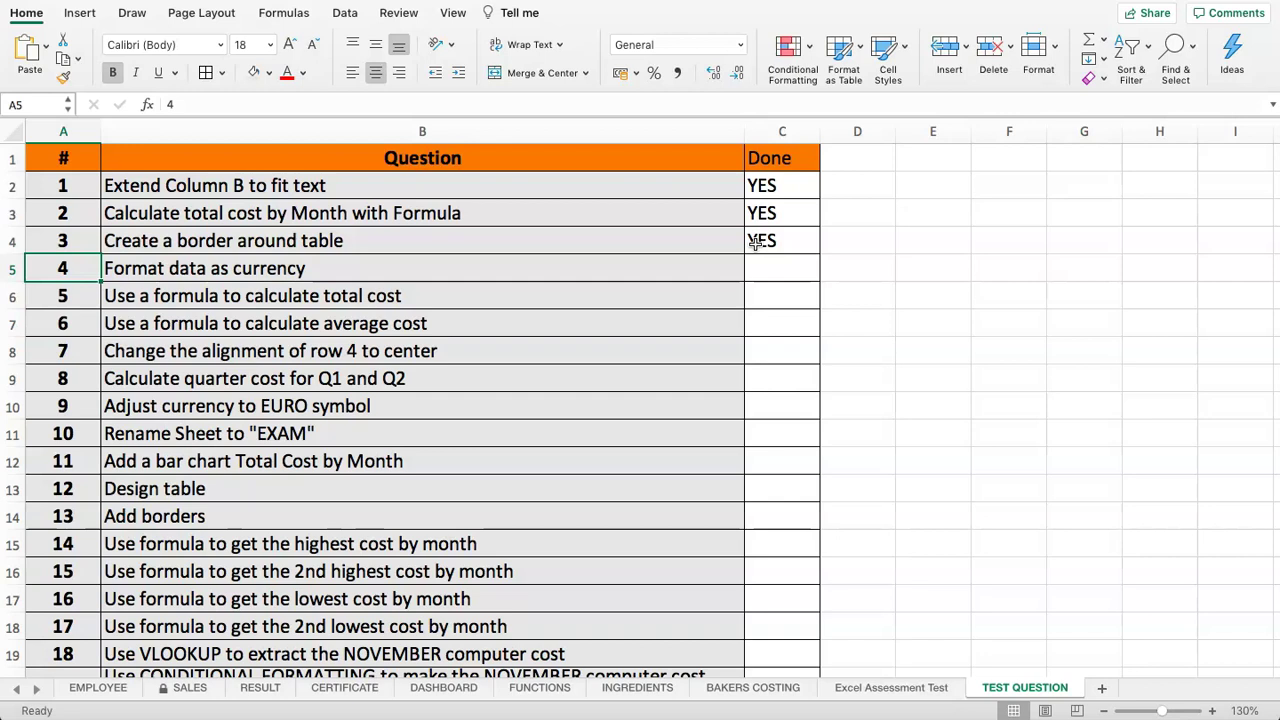
# - Format the amounts in C5:I16 on the Excel Assessment Test sheet with comma style, then as Accounting with the ₱ symbol
pyautogui.click(886, 687)
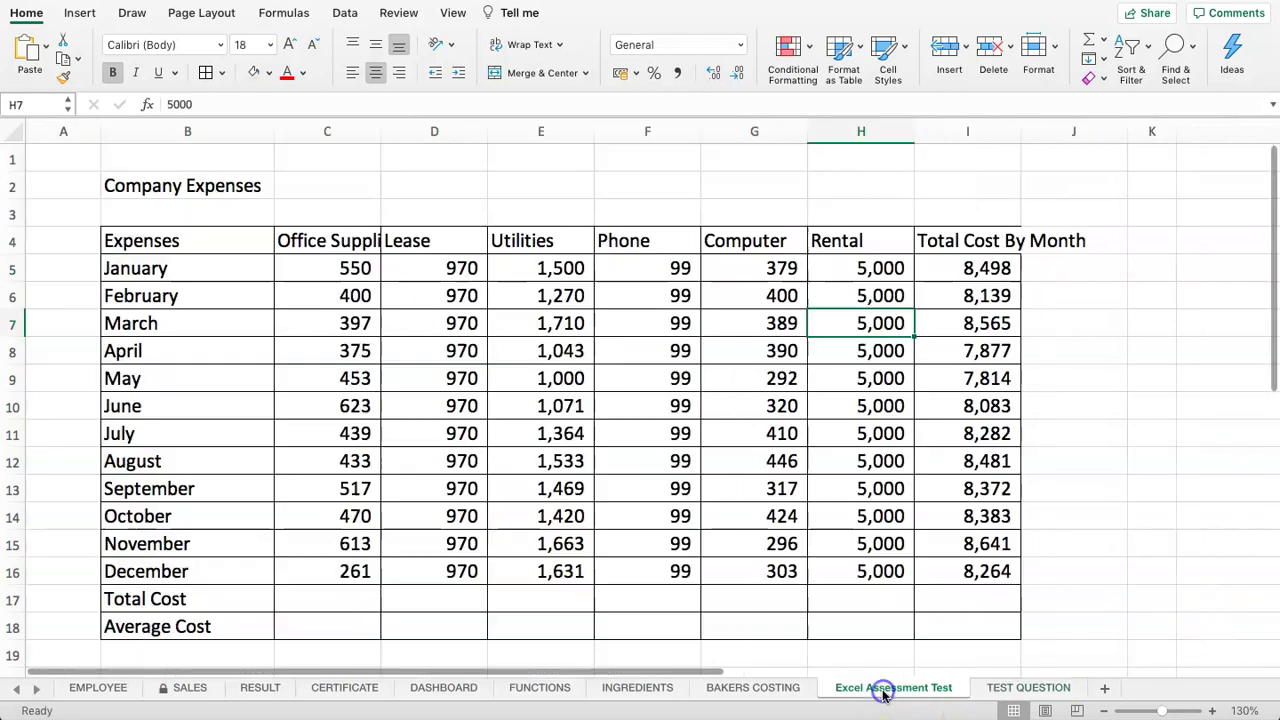
pyautogui.click(485, 401)
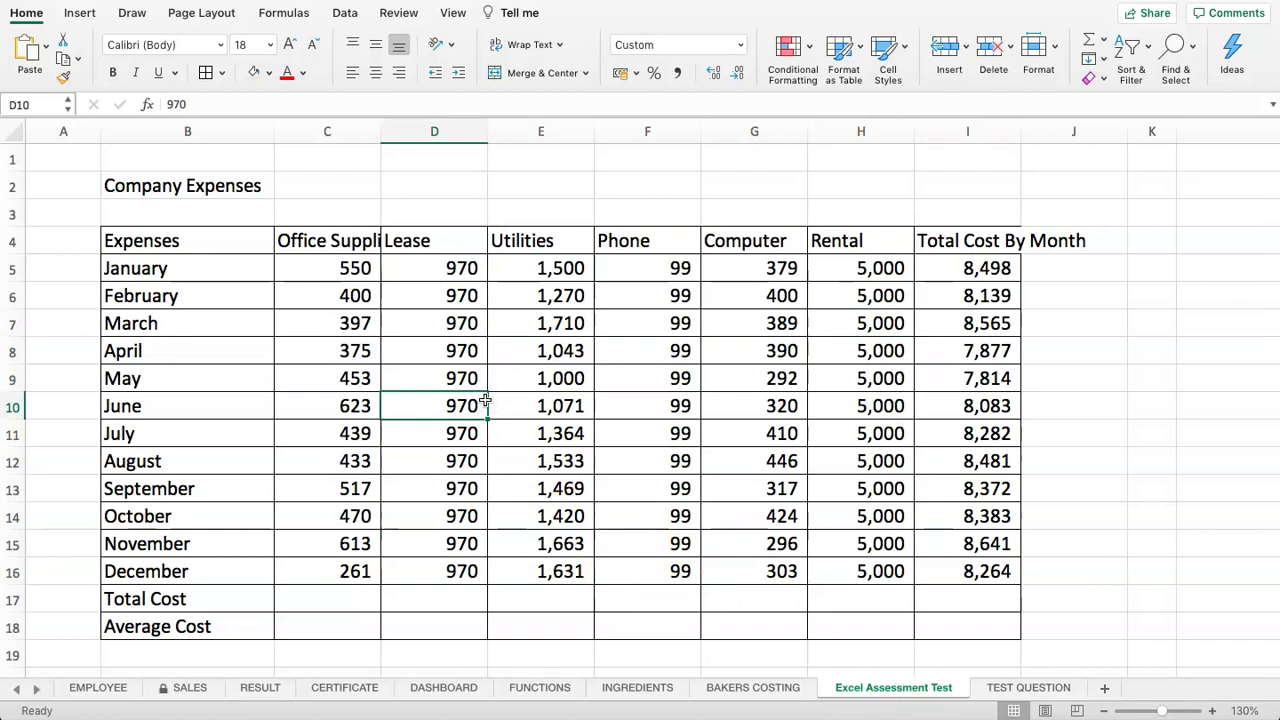
pyautogui.moveTo(303, 270); pyautogui.dragTo(934, 580)
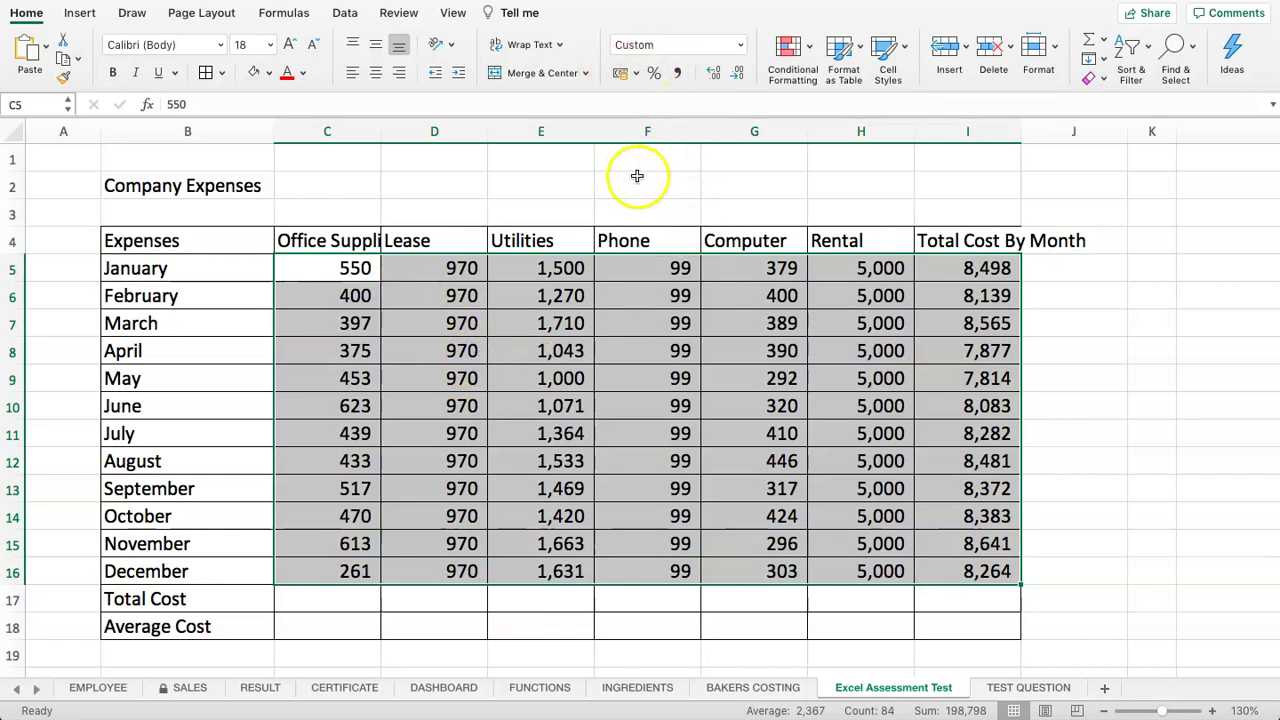
pyautogui.click(677, 77)
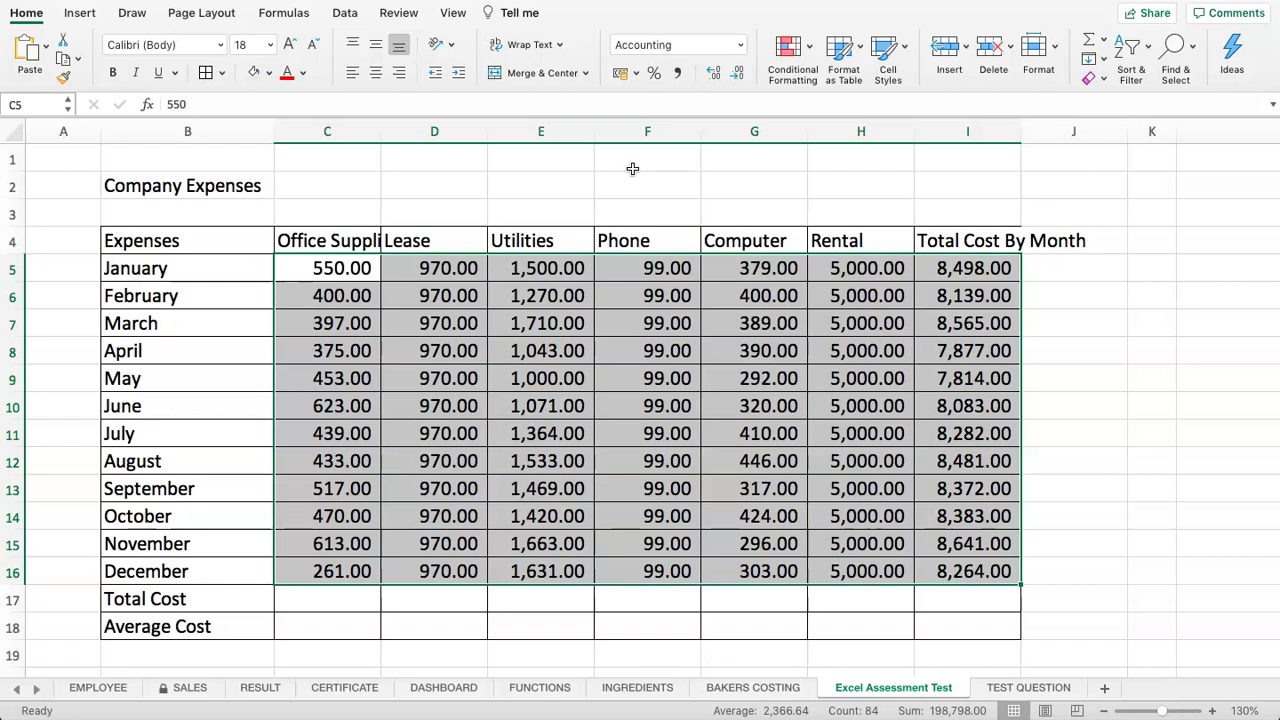
pyautogui.click(620, 74)
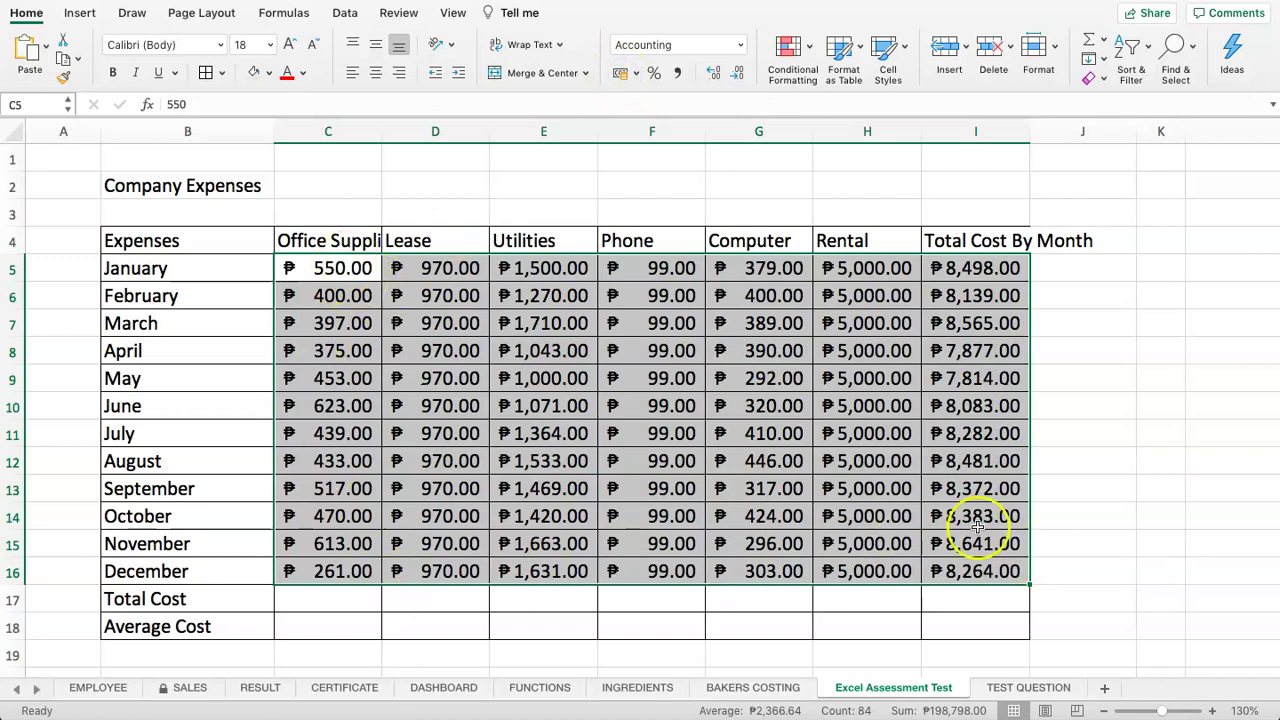
pyautogui.click(606, 214)
pyautogui.moveTo(330, 266); pyautogui.dragTo(965, 515)
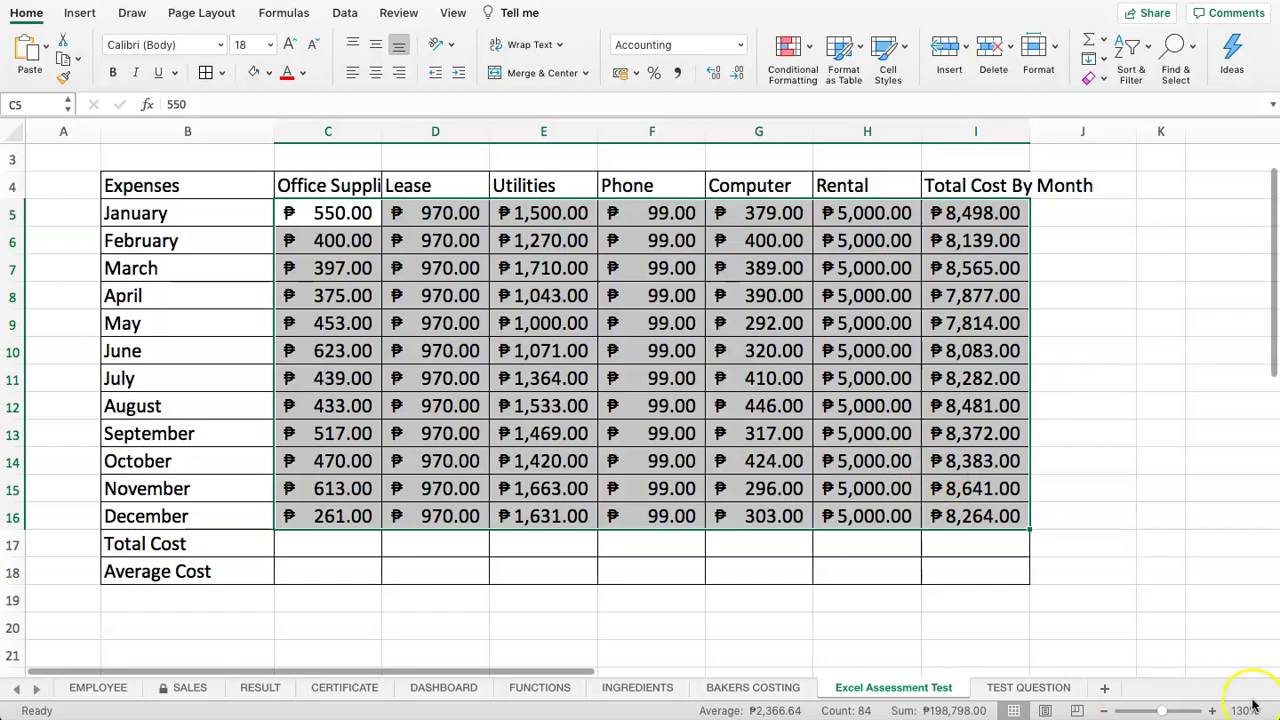
# - Mark question 4 on the TEST QUESTION sheet as done with YES in C5 and select question 5
pyautogui.click(1018, 688)
pyautogui.click(755, 260)
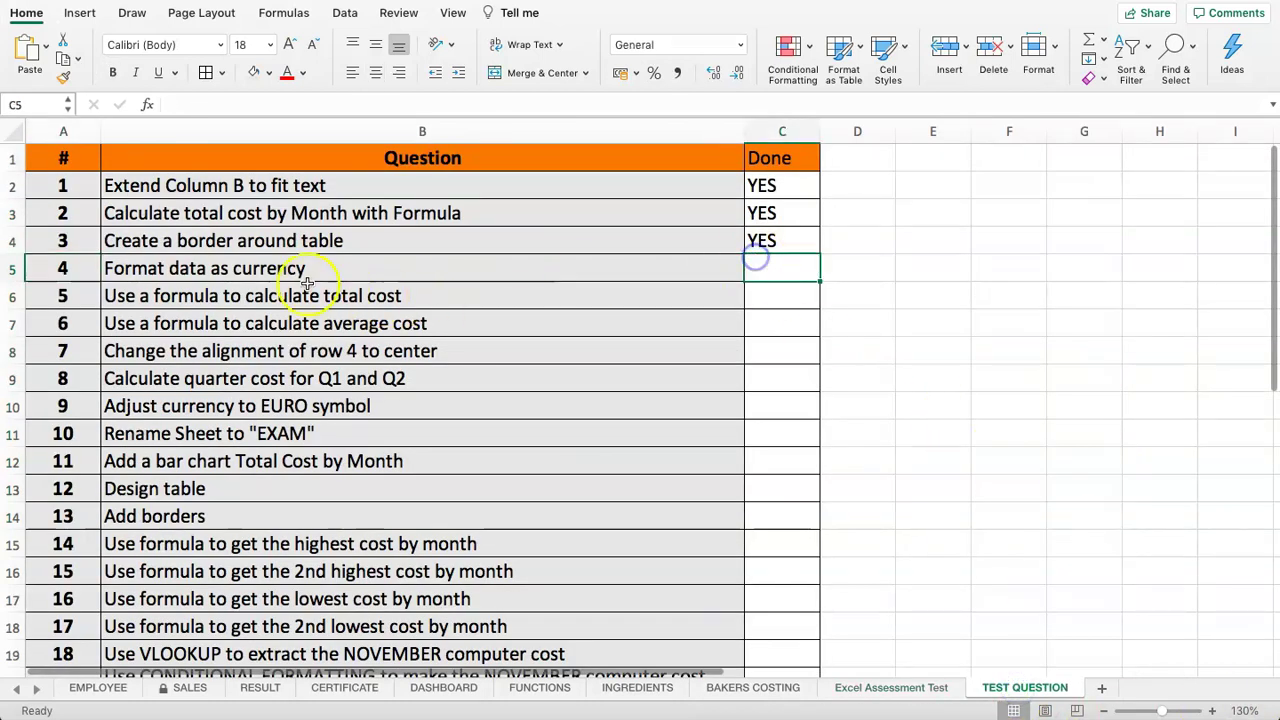
pyautogui.click(180, 267)
pyautogui.click(785, 272)
pyautogui.write('YES')
pyautogui.press('Return')
pyautogui.click(449, 292)
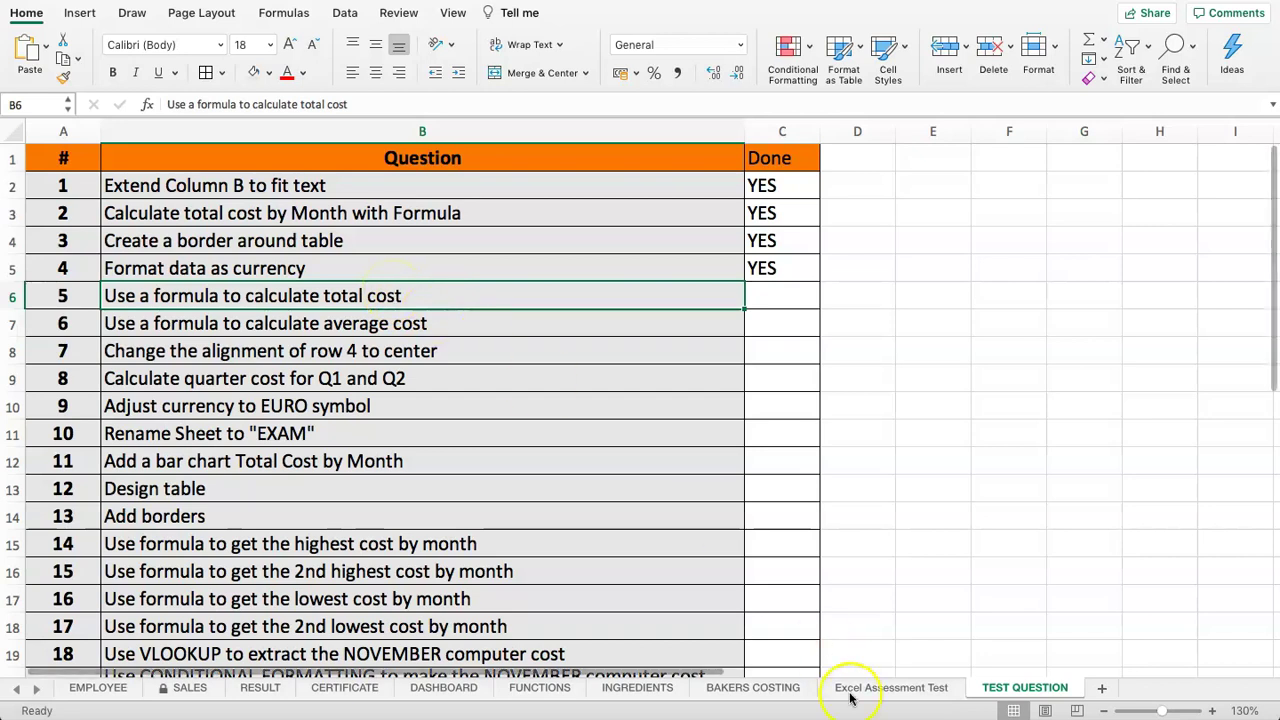
# - On the Excel Assessment Test sheet, total the Office Supplies column in C17 with AutoSum over C5:C16
pyautogui.click(890, 688)
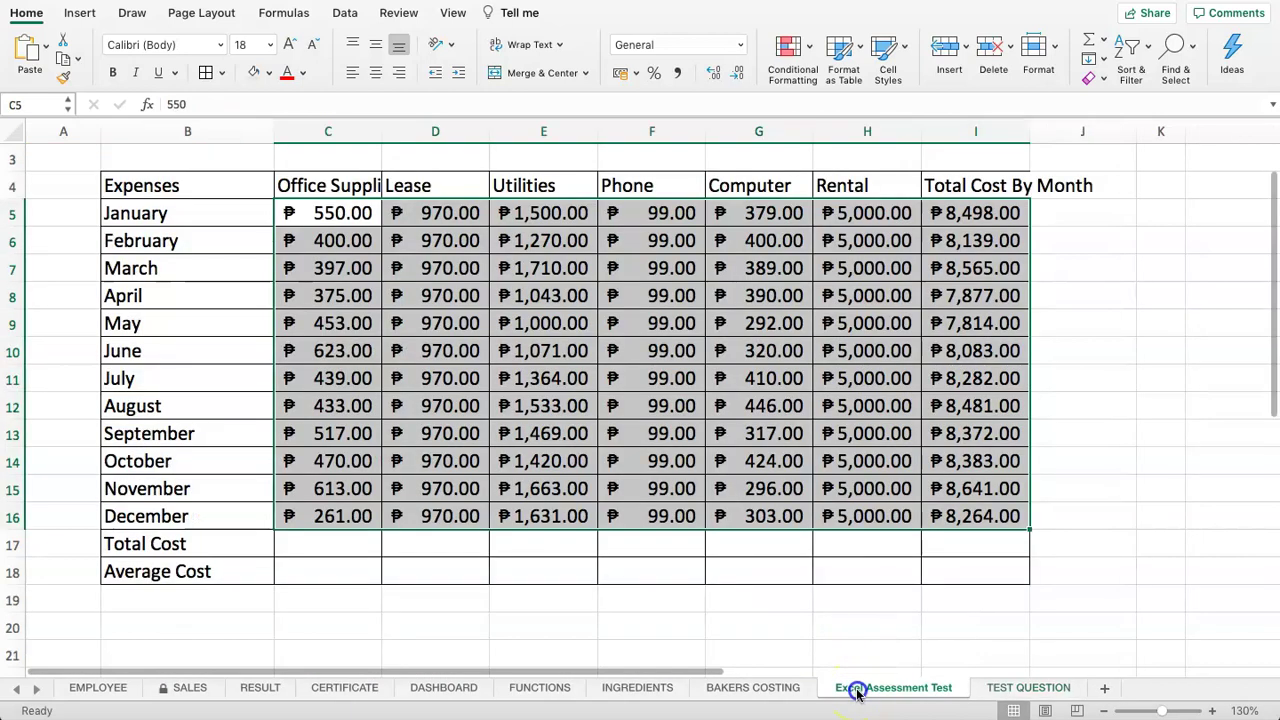
pyautogui.click(366, 490)
pyautogui.click(331, 543)
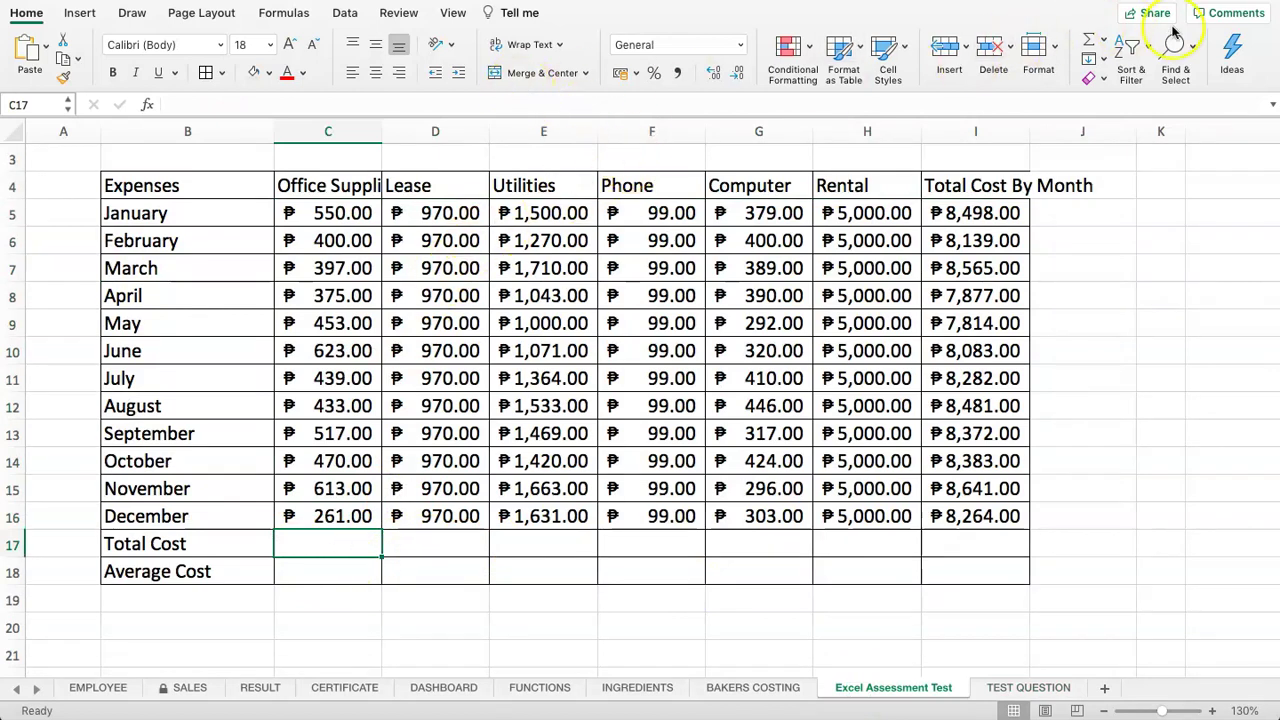
pyautogui.click(1088, 42)
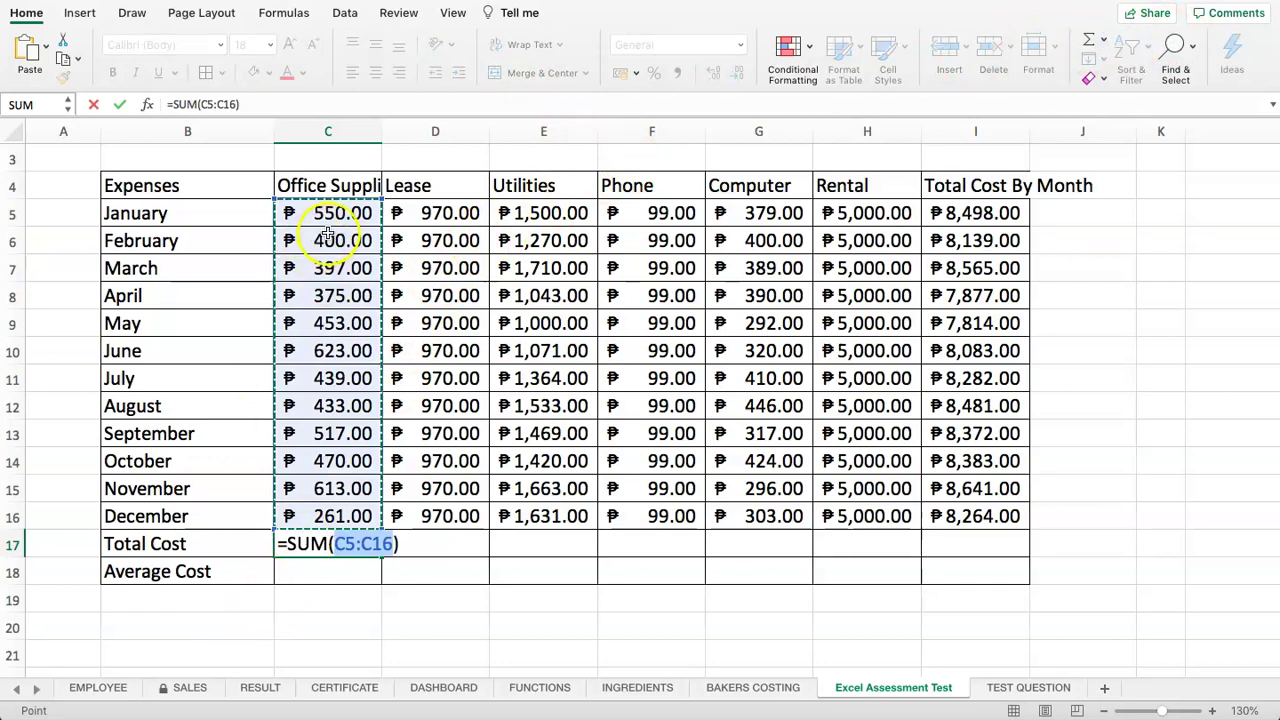
pyautogui.press('Return')
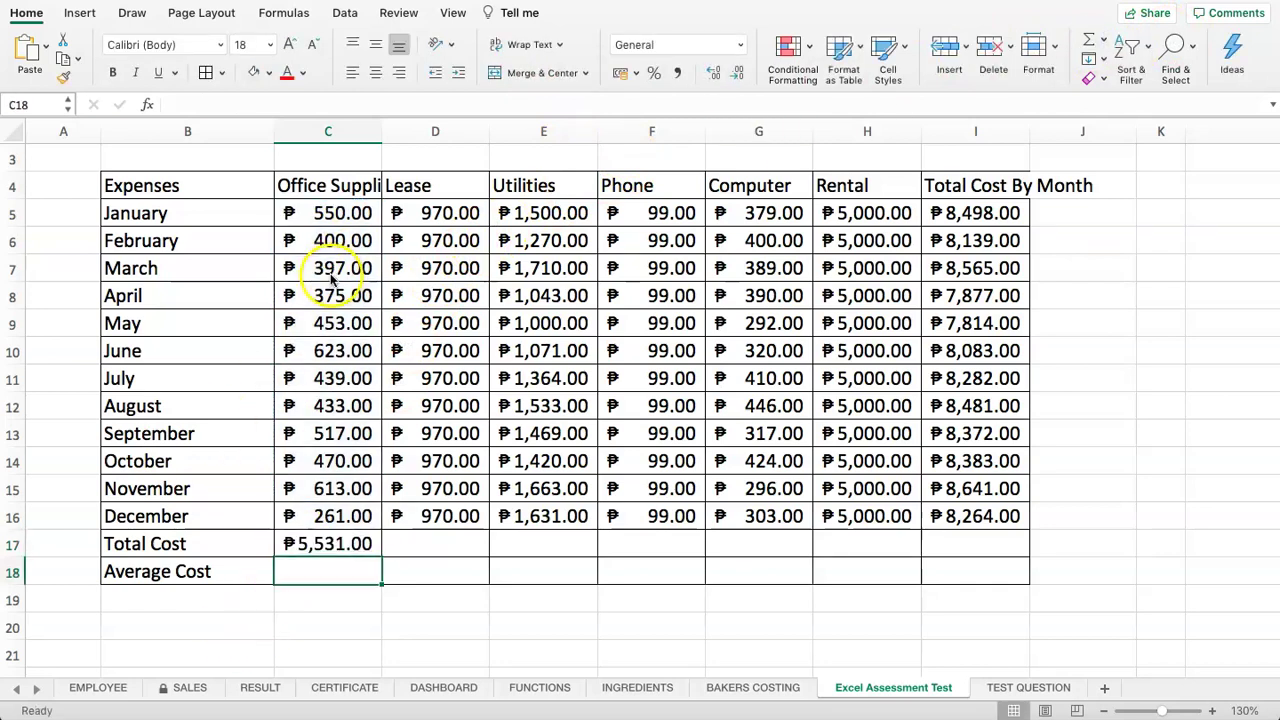
pyautogui.click(340, 545)
pyautogui.moveTo(381, 557); pyautogui.dragTo(383, 560)
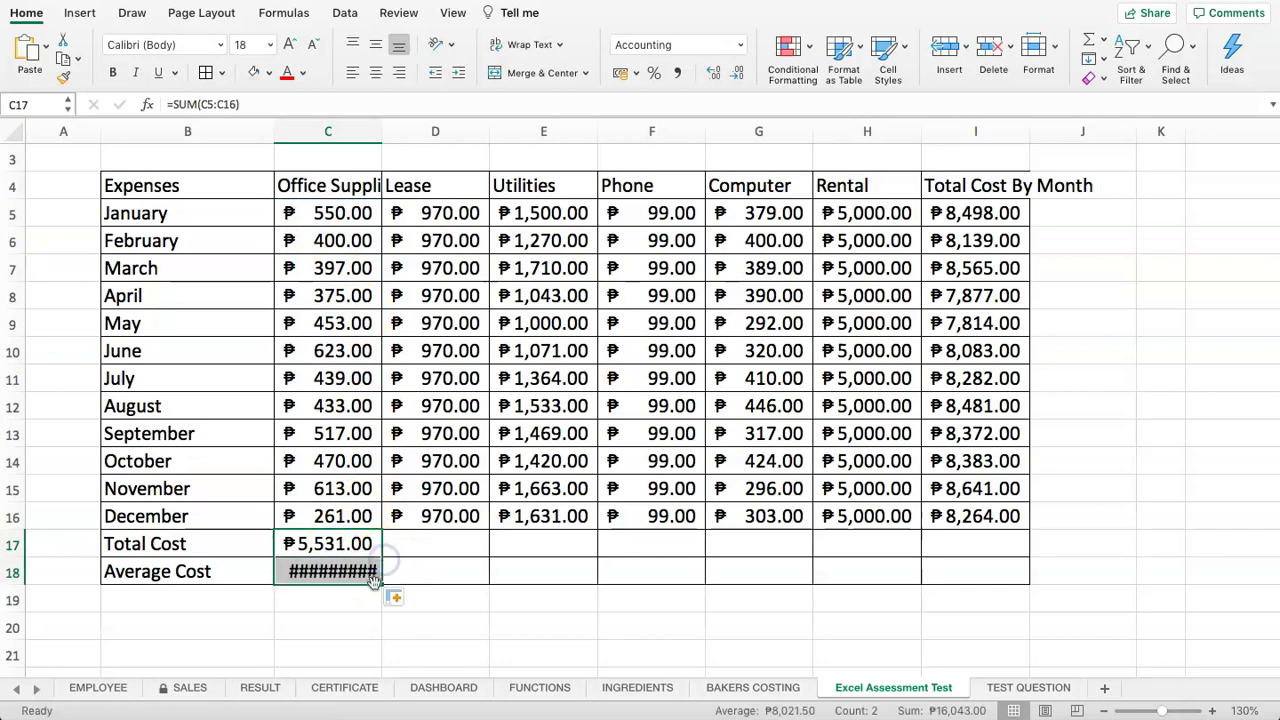
pyautogui.click(345, 572)
pyautogui.press('Delete')
# - Fill the Total Cost formula from C17 across the row to I17
pyautogui.click(341, 548)
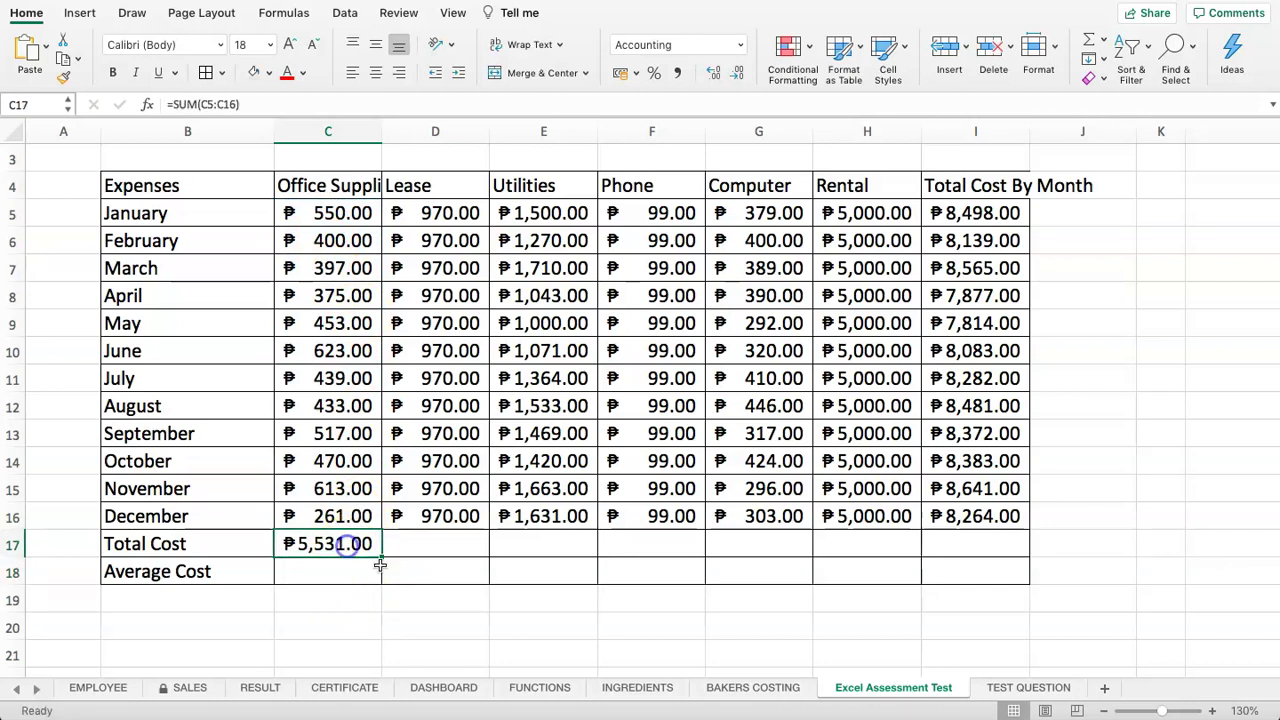
pyautogui.moveTo(381, 558); pyautogui.dragTo(1016, 550)
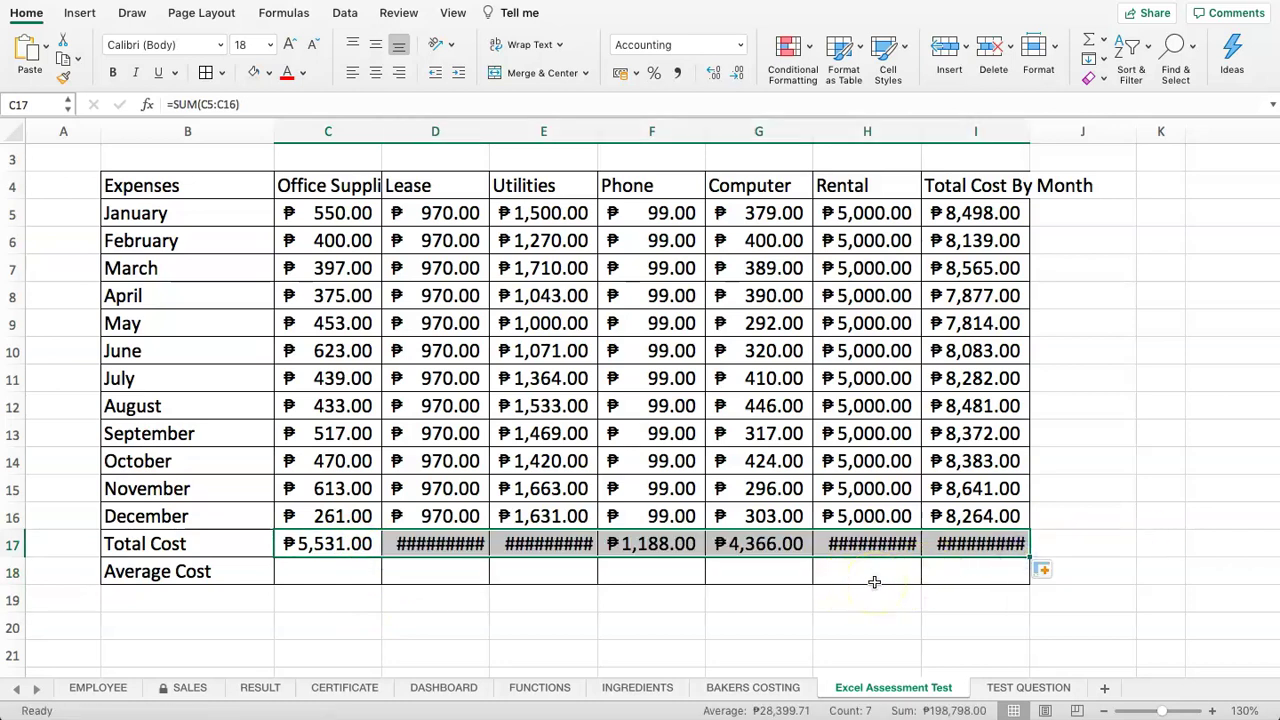
pyautogui.click(597, 592)
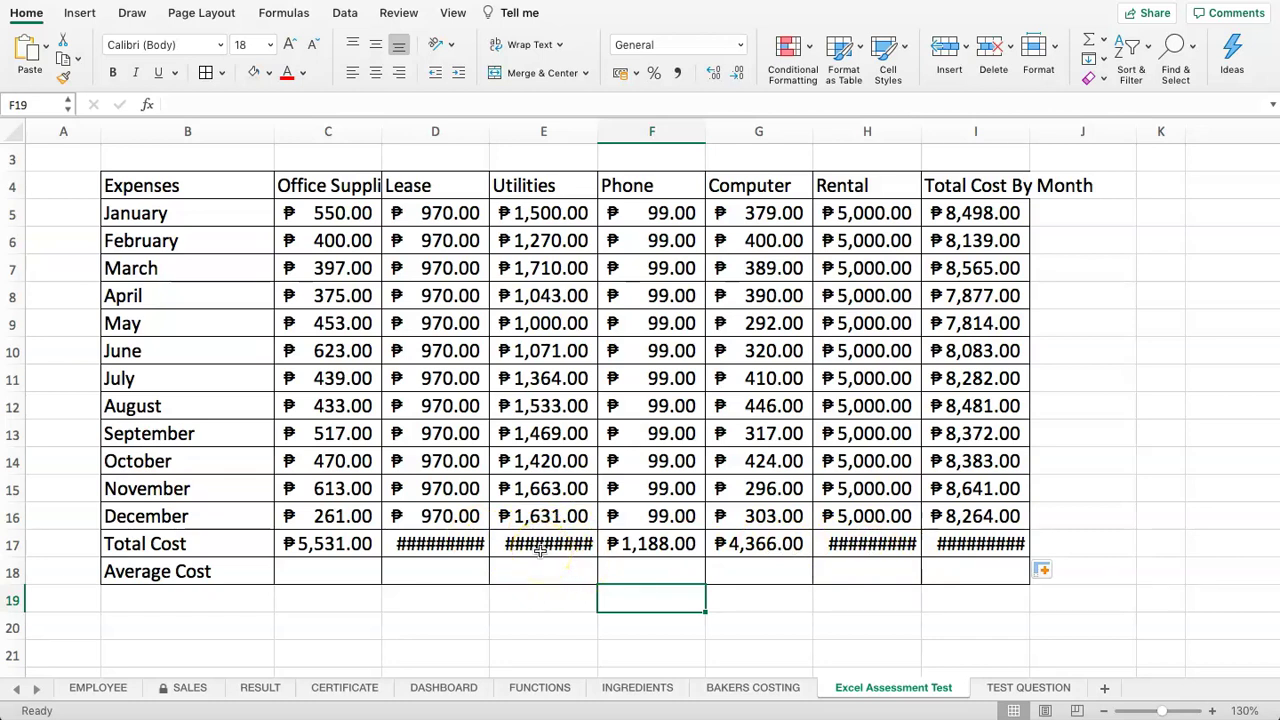
# - AutoFit the widths of the Lease, Utilities, Rental and Total Cost By Month columns and select the I4 header
pyautogui.click(434, 133)
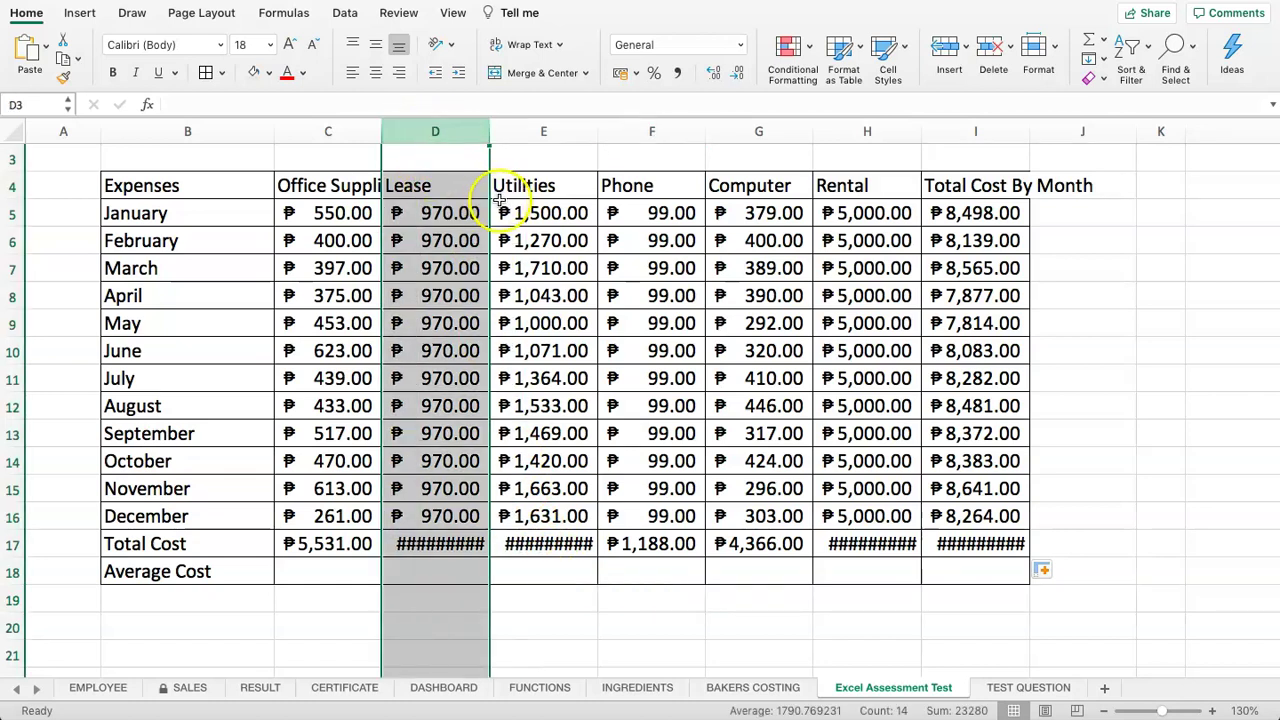
pyautogui.click(447, 131)
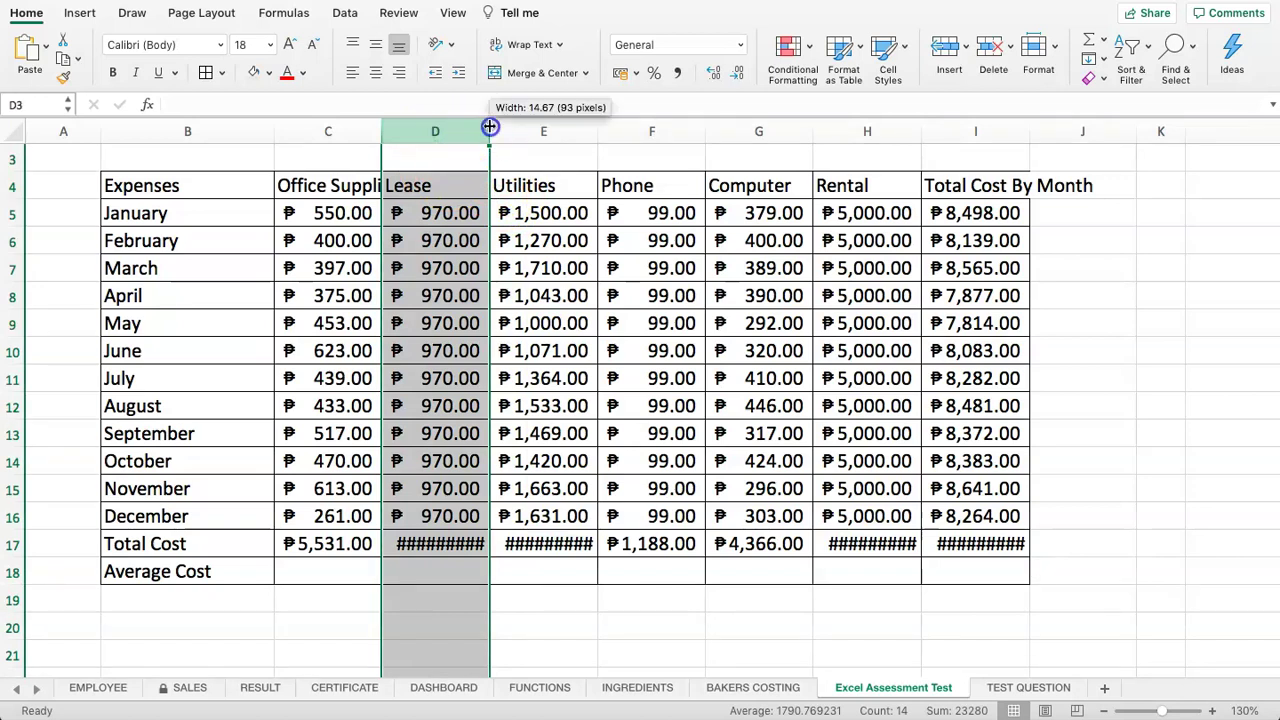
pyautogui.doubleClick(490, 131)
pyautogui.click(558, 128)
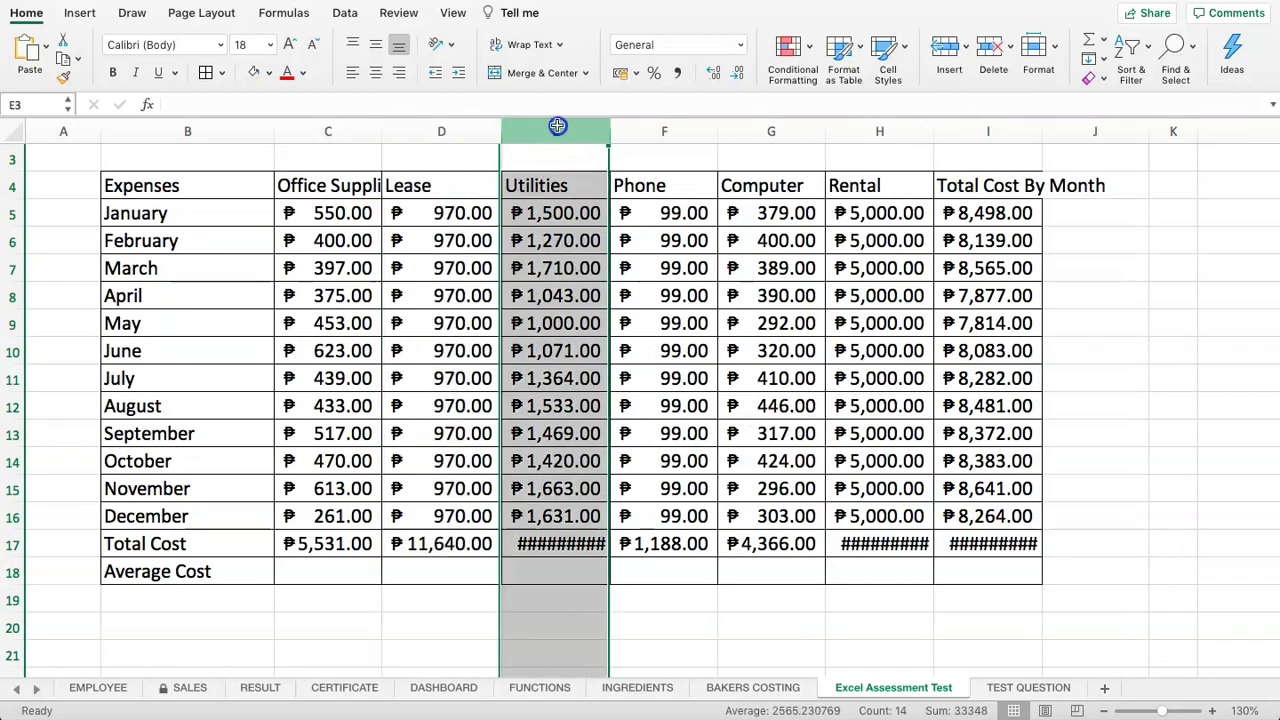
pyautogui.doubleClick(609, 128)
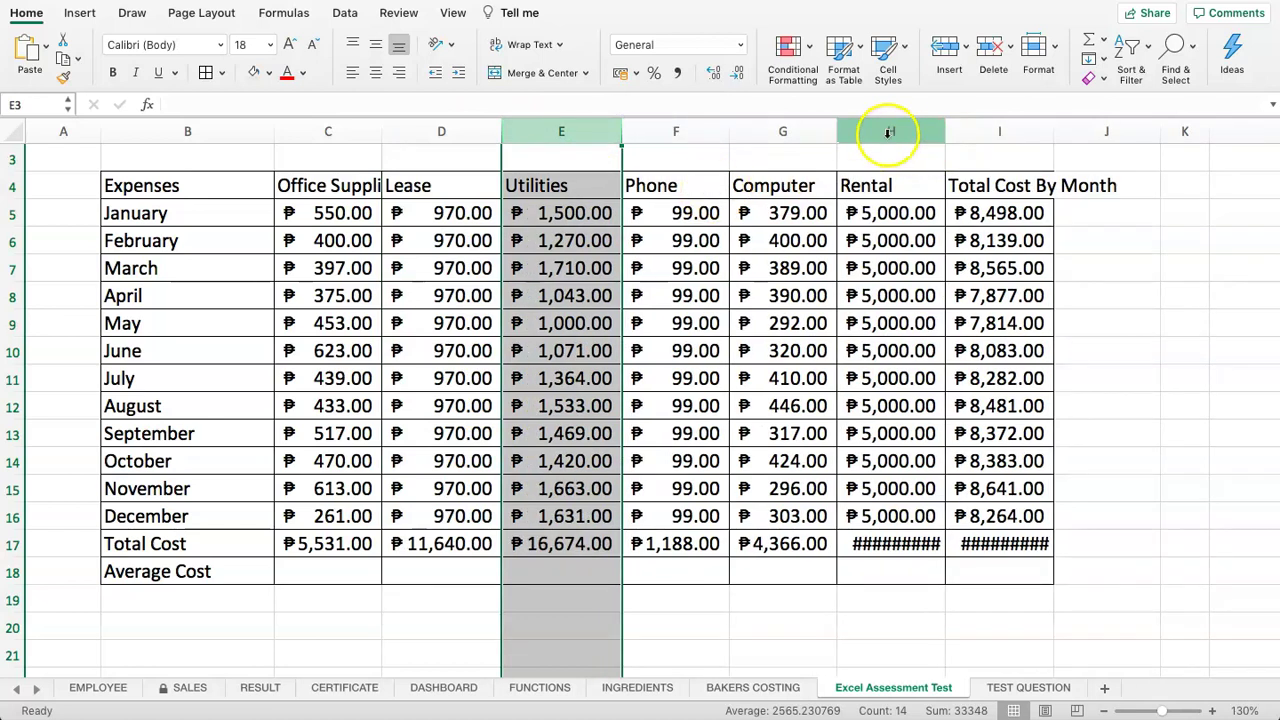
pyautogui.moveTo(891, 131); pyautogui.dragTo(997, 131)
pyautogui.doubleClick(1051, 134)
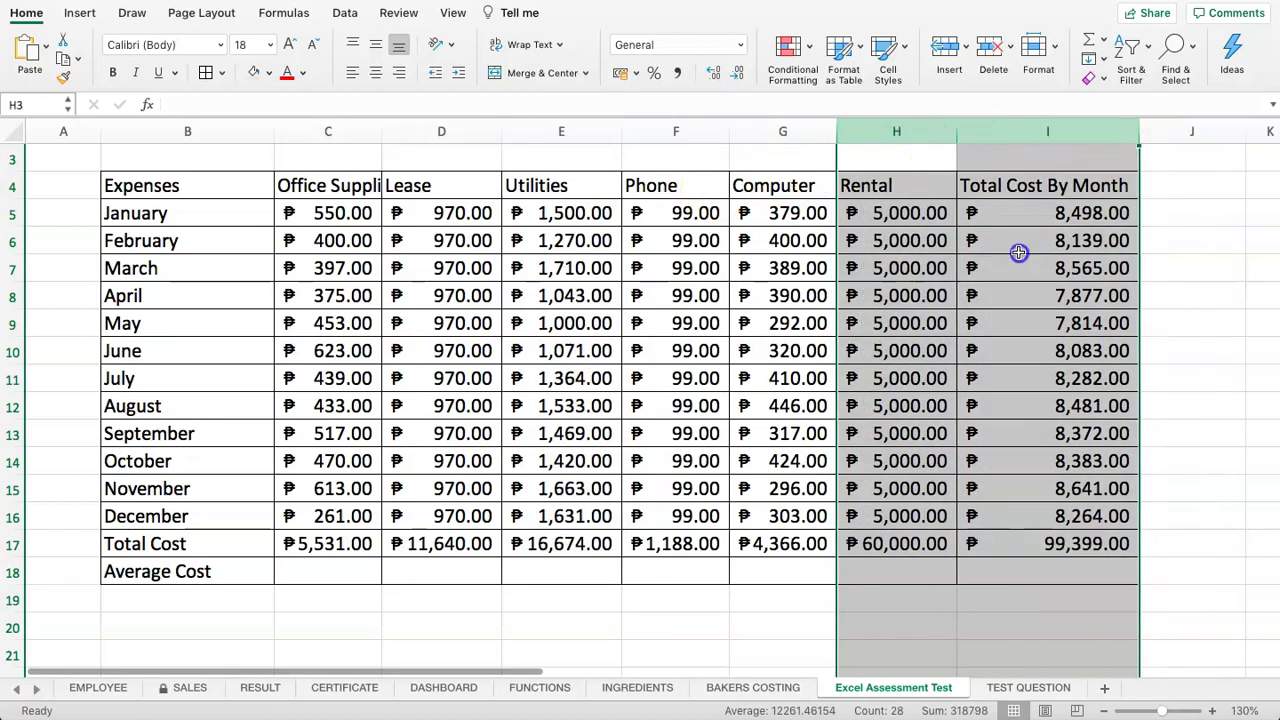
pyautogui.click(1000, 213)
pyautogui.click(997, 185)
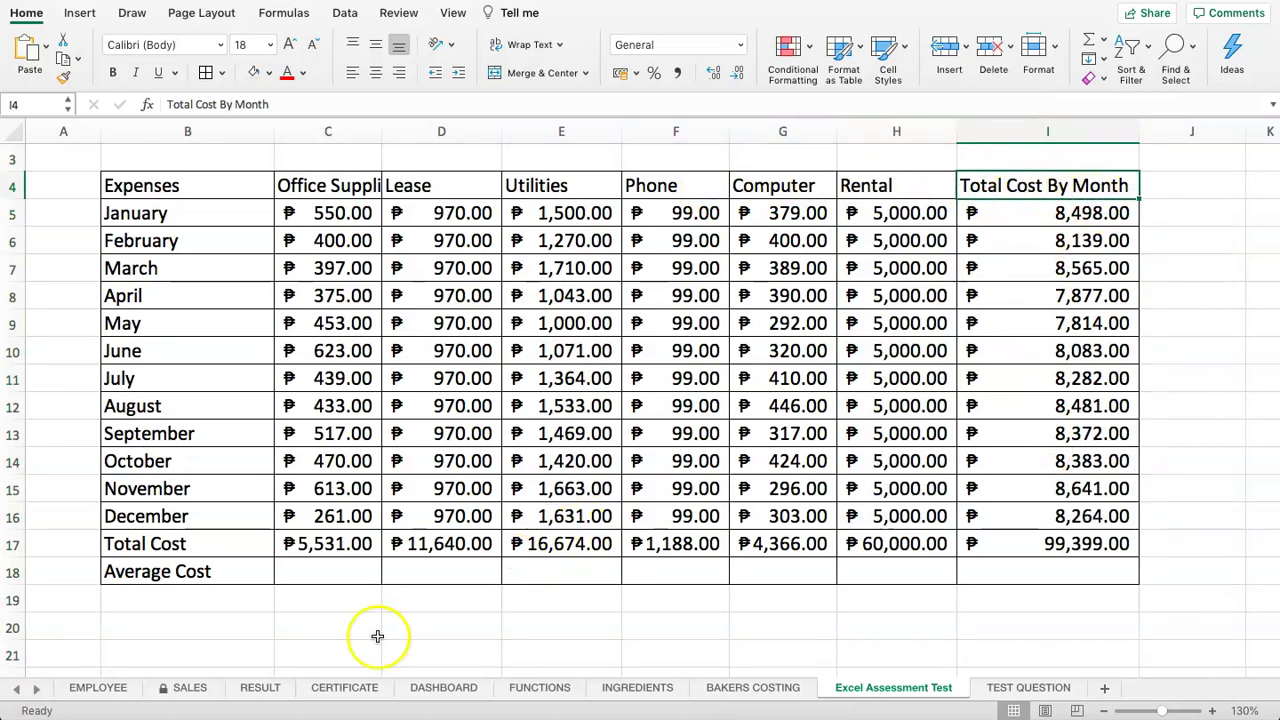
# - Mark question 5 on the TEST QUESTION sheet as done with YES in C6
pyautogui.click(342, 578)
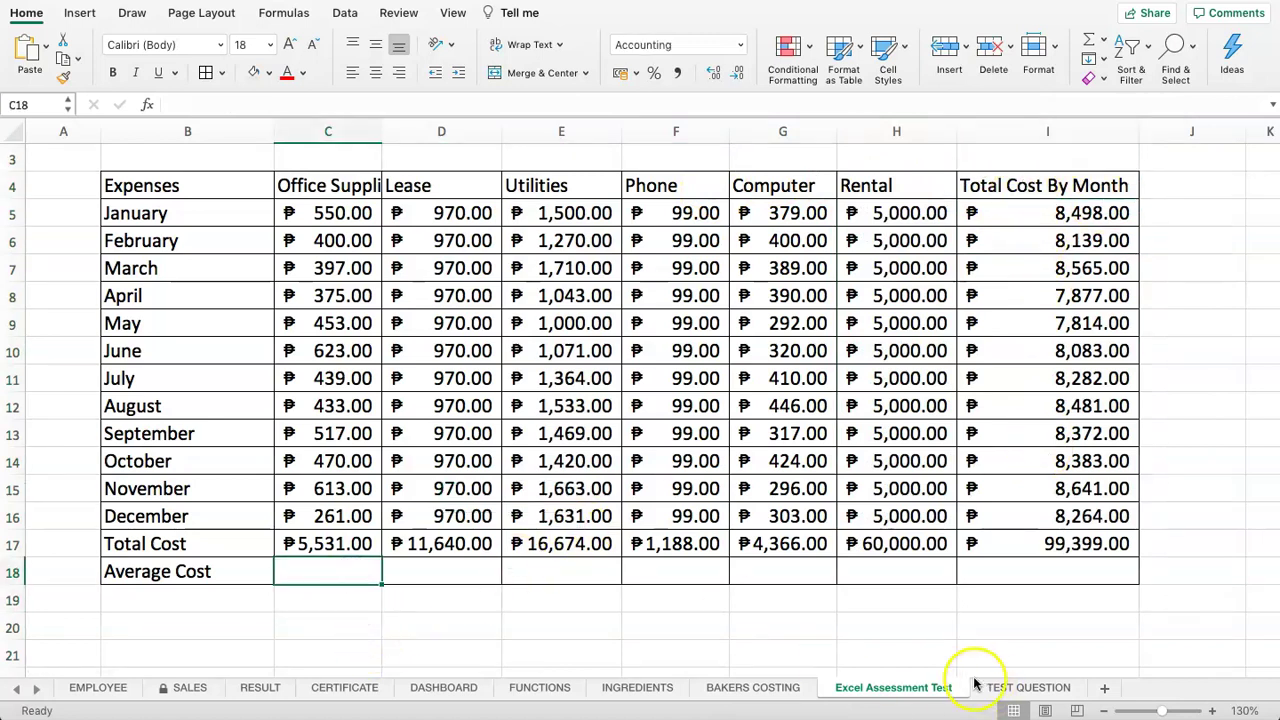
pyautogui.click(1000, 688)
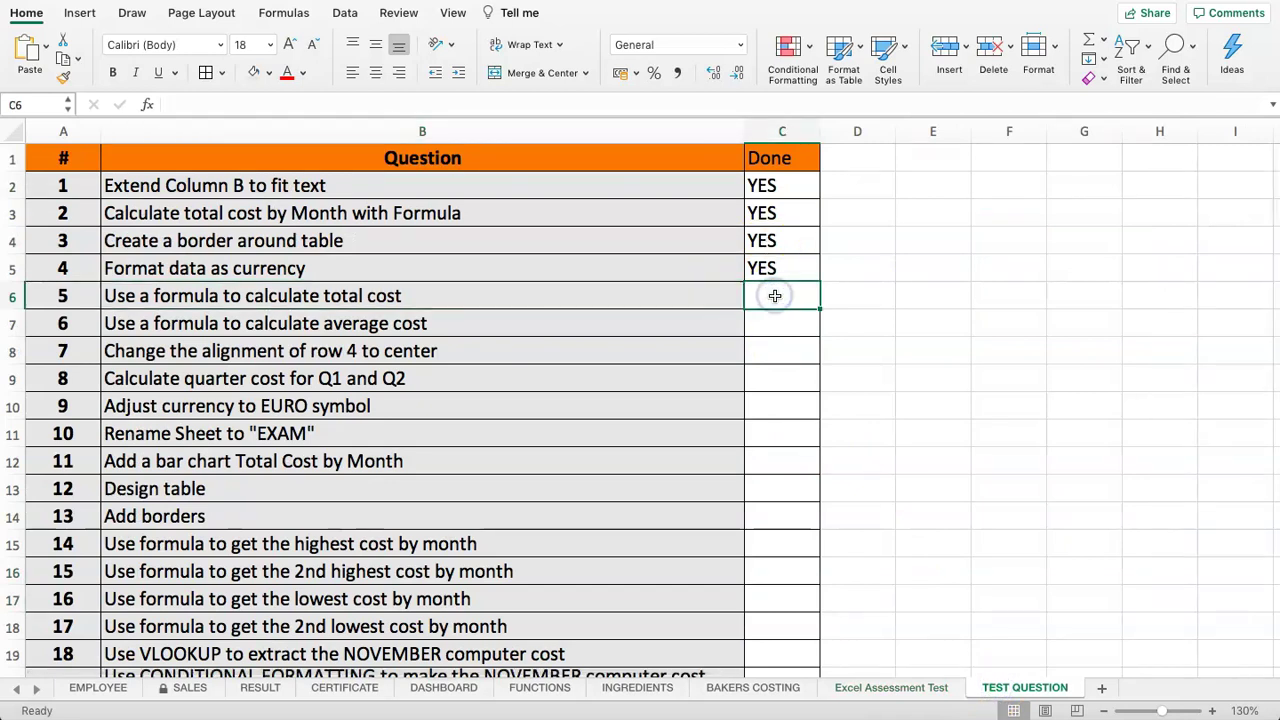
pyautogui.press('Return')
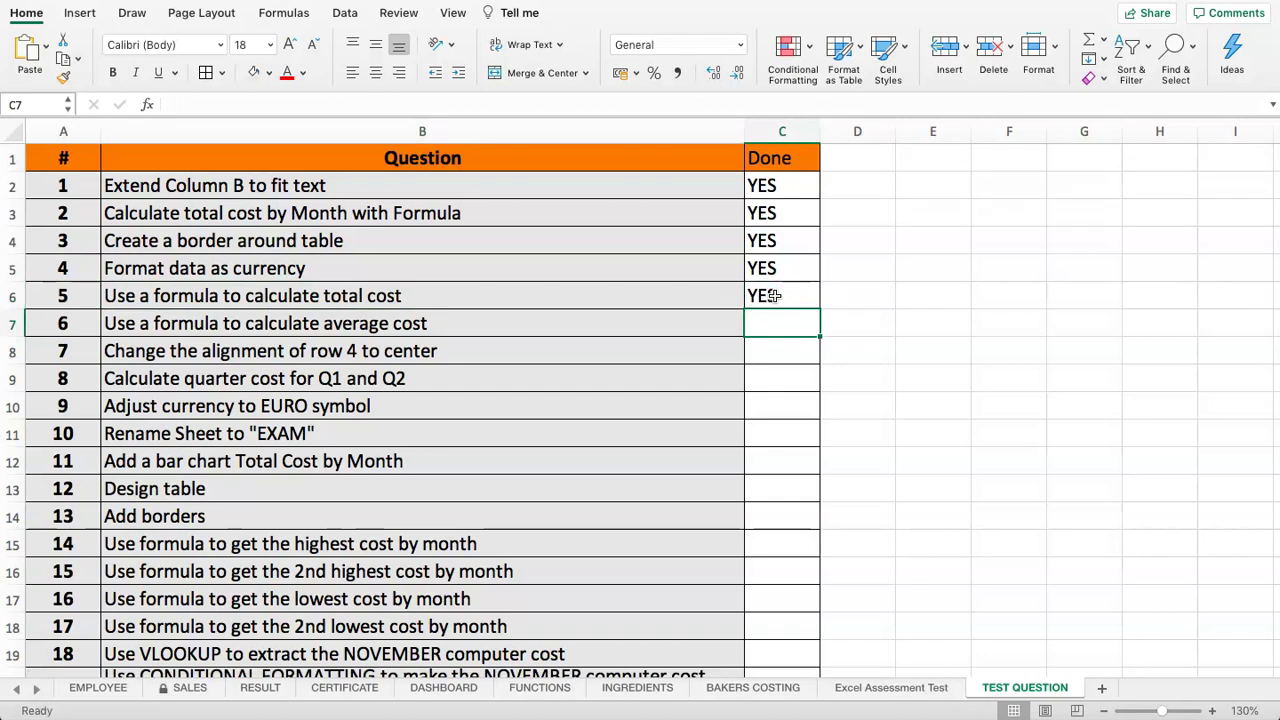
# - On the Excel Assessment Test sheet, enter =AVERAGE(C5:C17) in C18 as the Office Supplies average cost
pyautogui.click(889, 688)
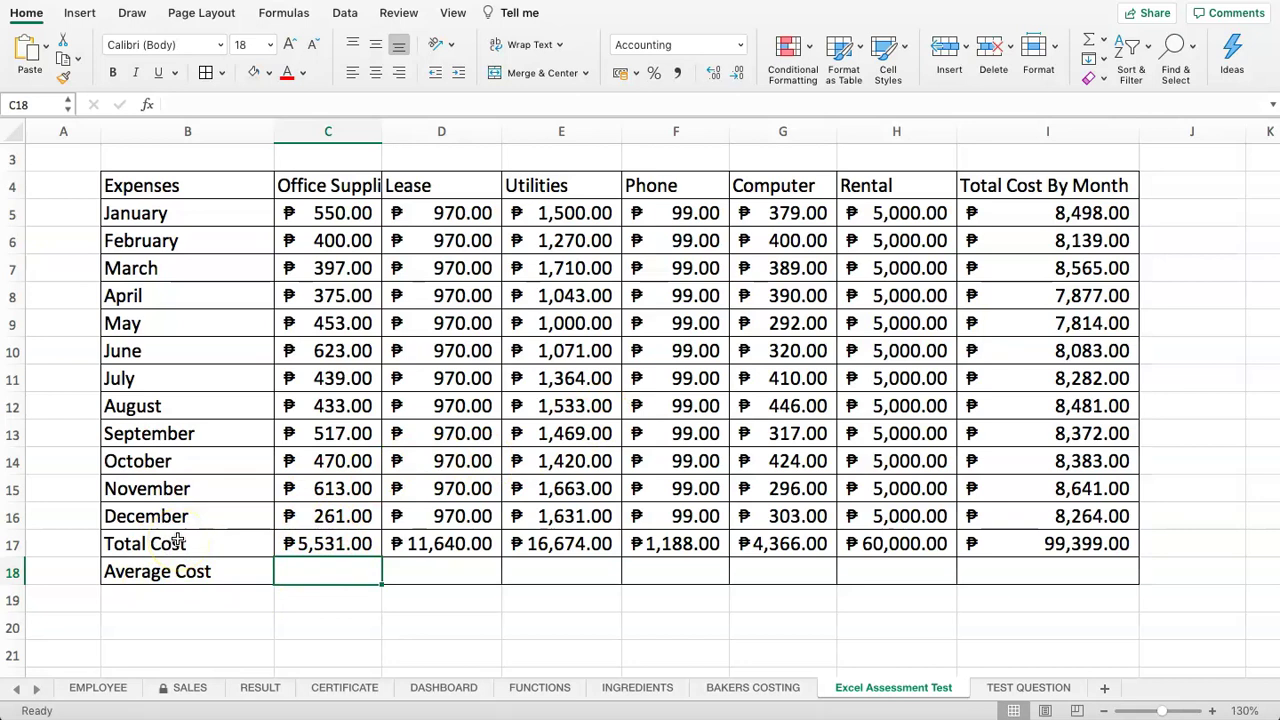
pyautogui.write('A')
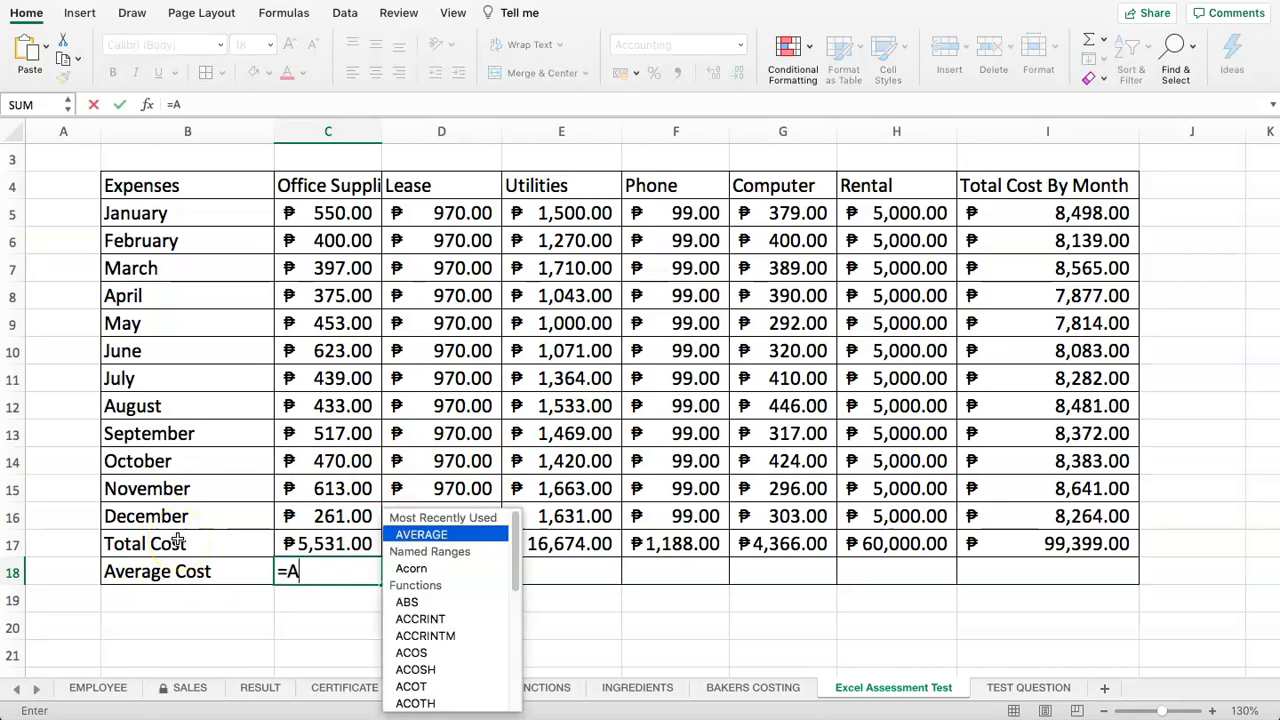
pyautogui.write('VERAGE')
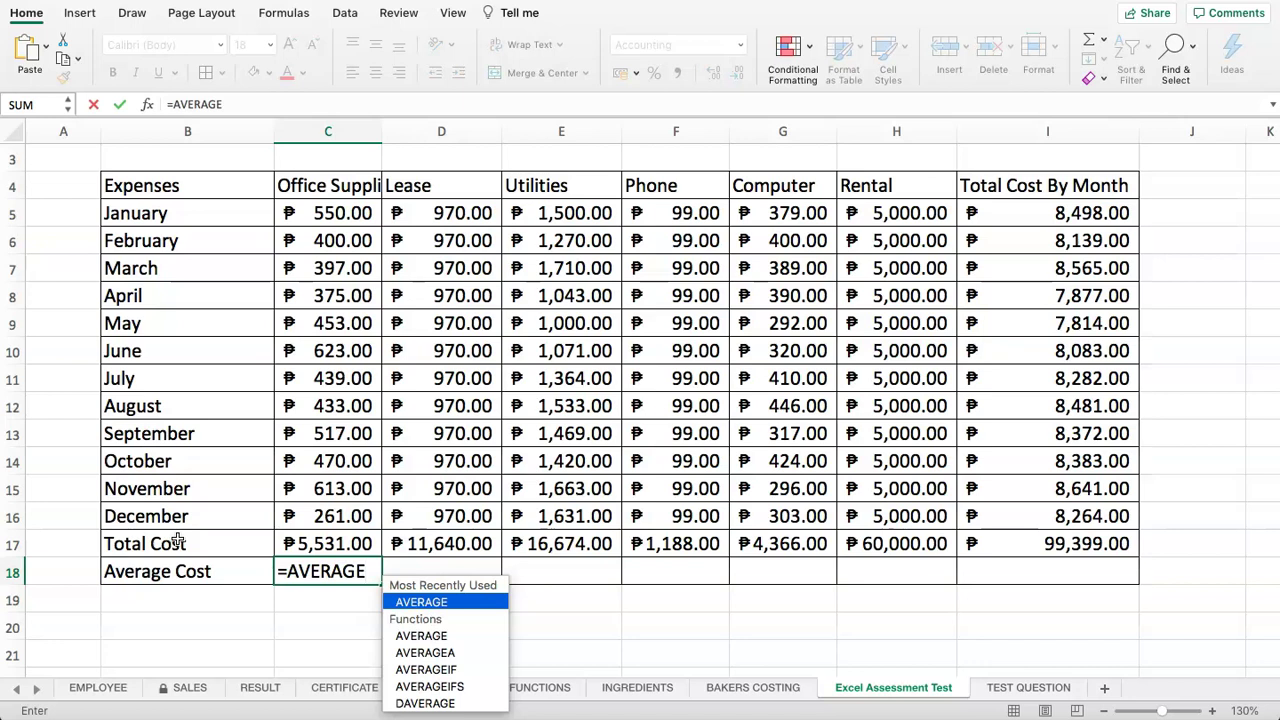
pyautogui.write('(')
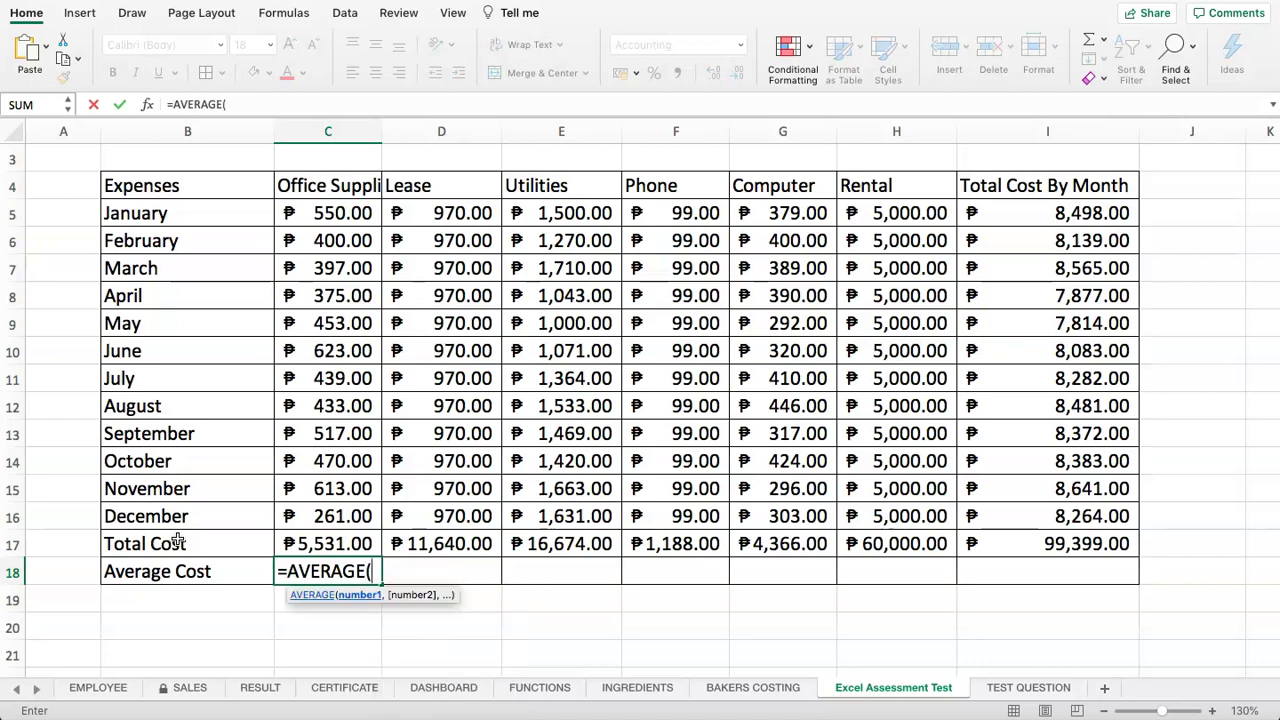
pyautogui.click(330, 213)
pyautogui.moveTo(330, 267); pyautogui.dragTo(333, 543)
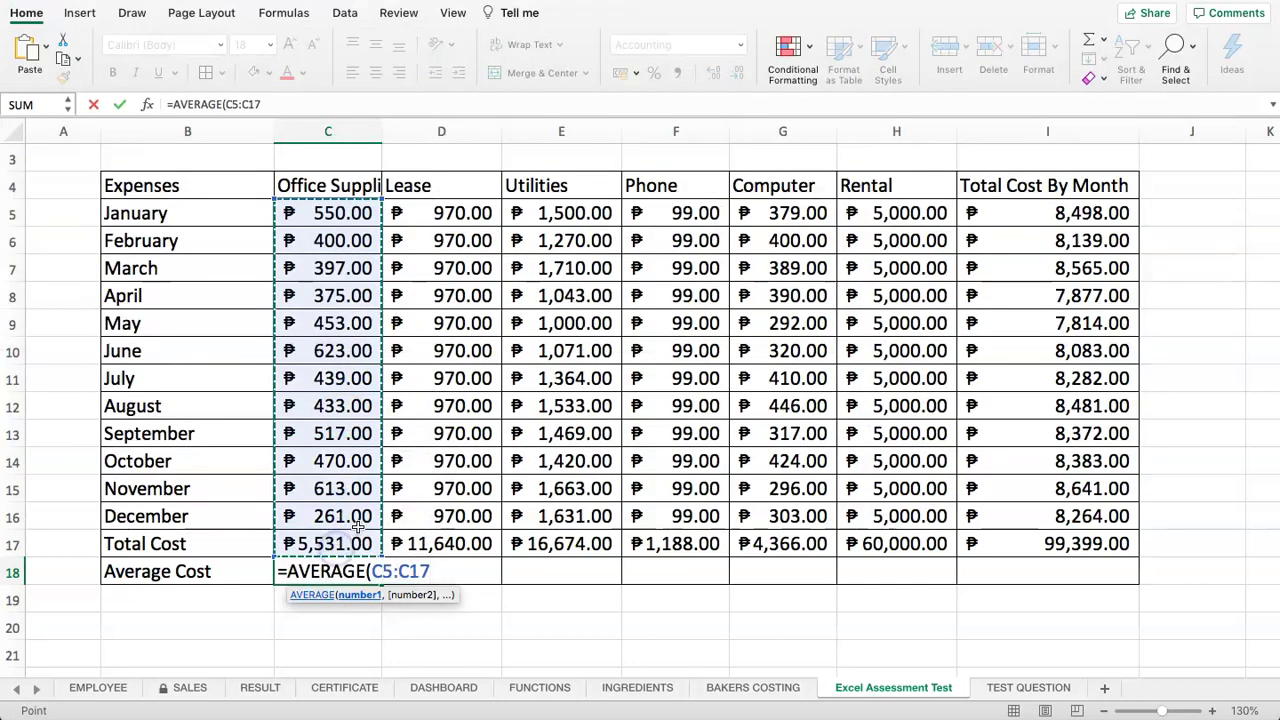
pyautogui.write(')')
pyautogui.press('Return')
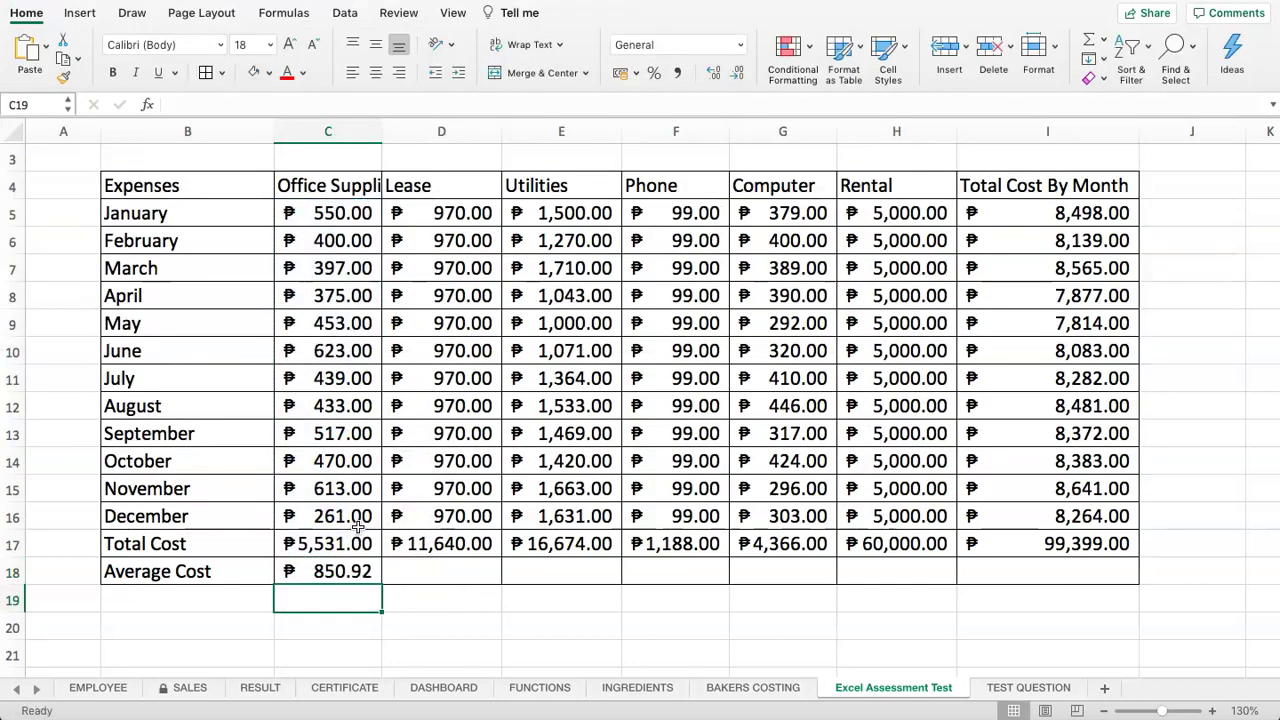
# - Correct the Average Cost formula in C18 to =AVERAGE(C5:C16), leaving out the Total Cost row
pyautogui.click(337, 571)
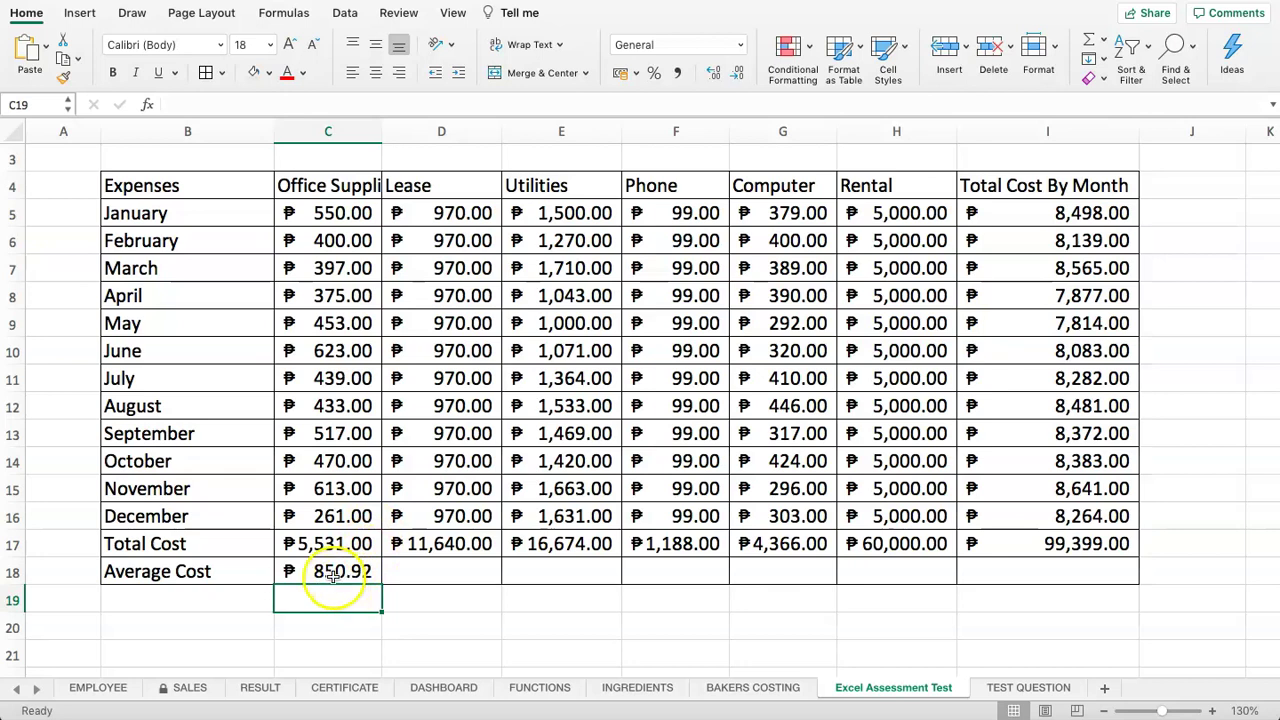
pyautogui.doubleClick(330, 571)
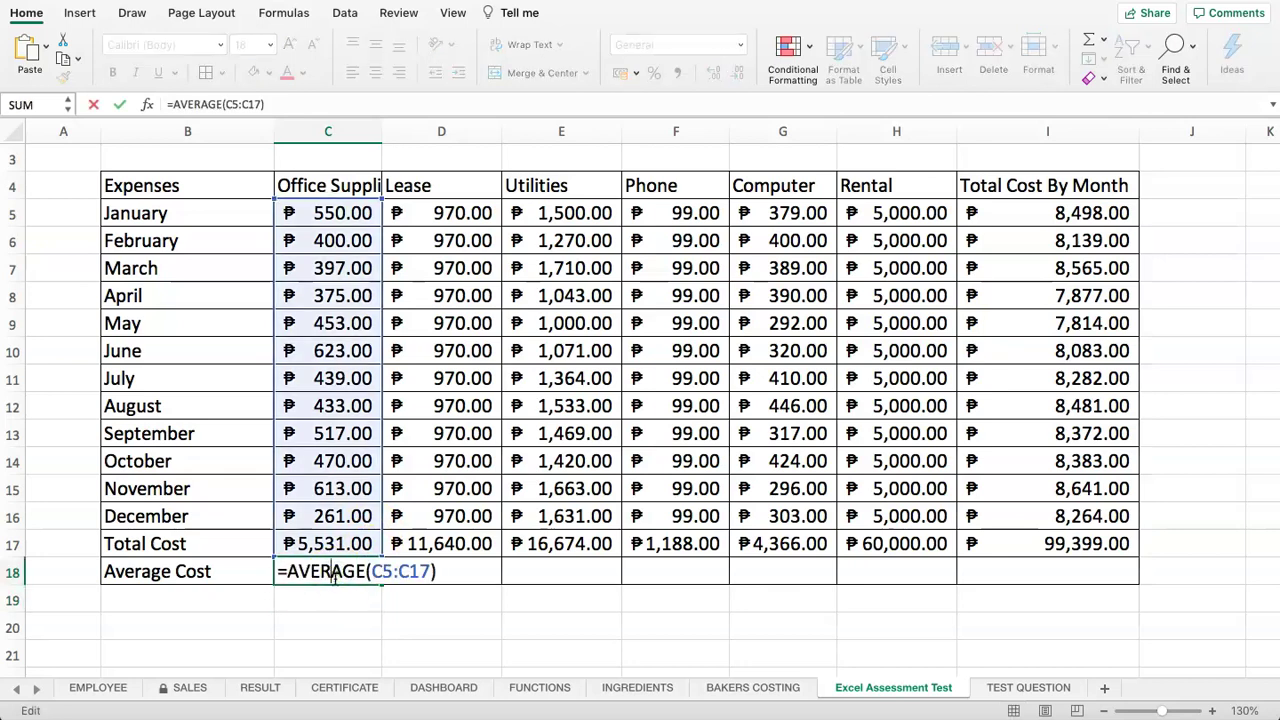
pyautogui.press('Escape')
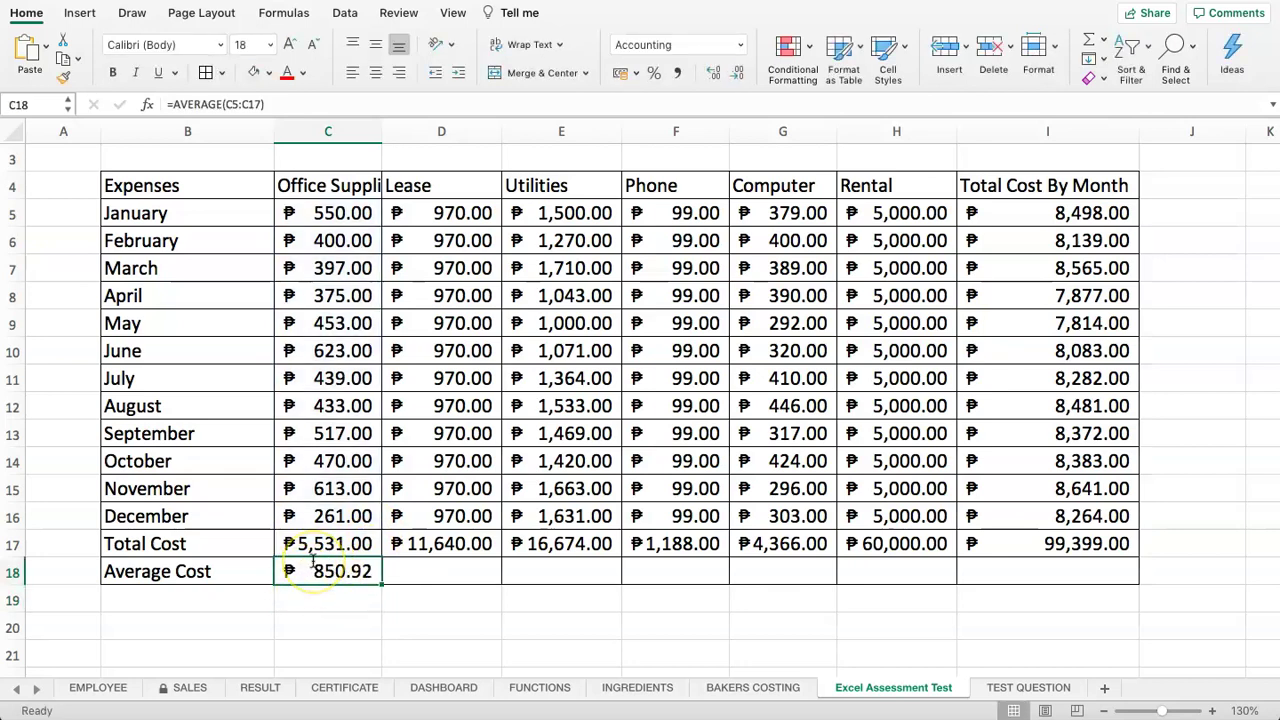
pyautogui.moveTo(200, 550); pyautogui.dragTo(1100, 543)
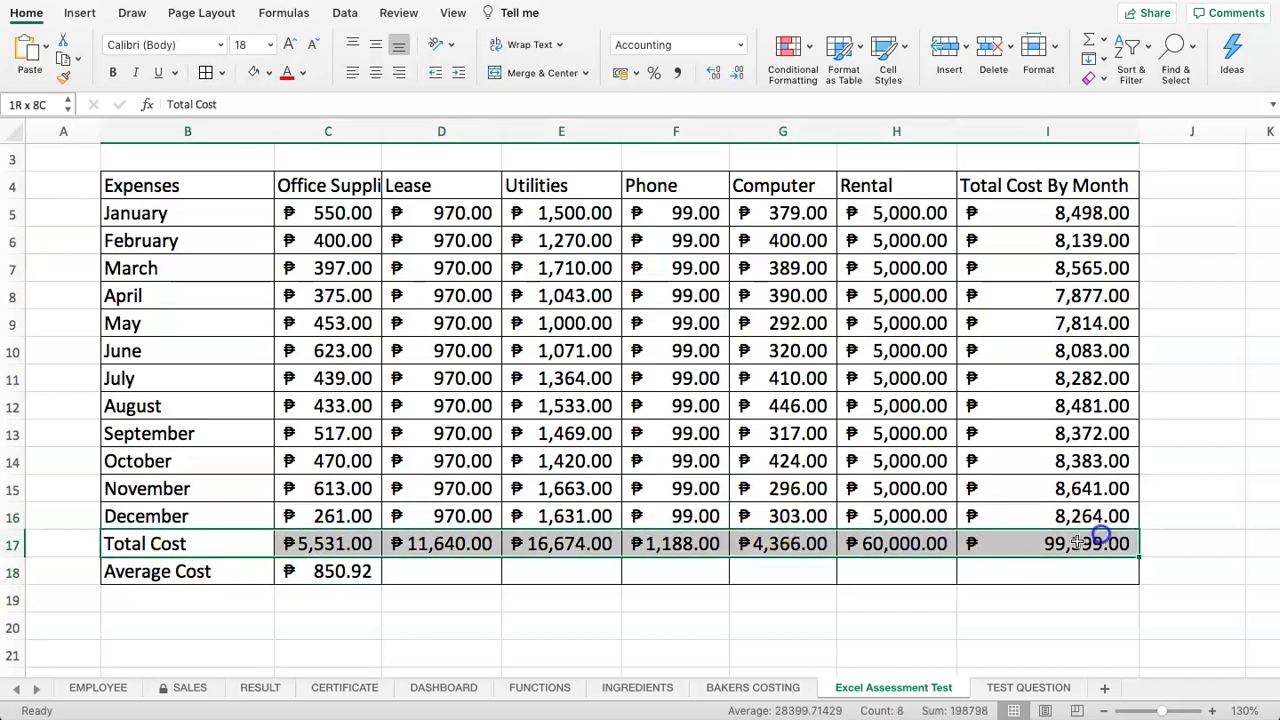
pyautogui.click(370, 568)
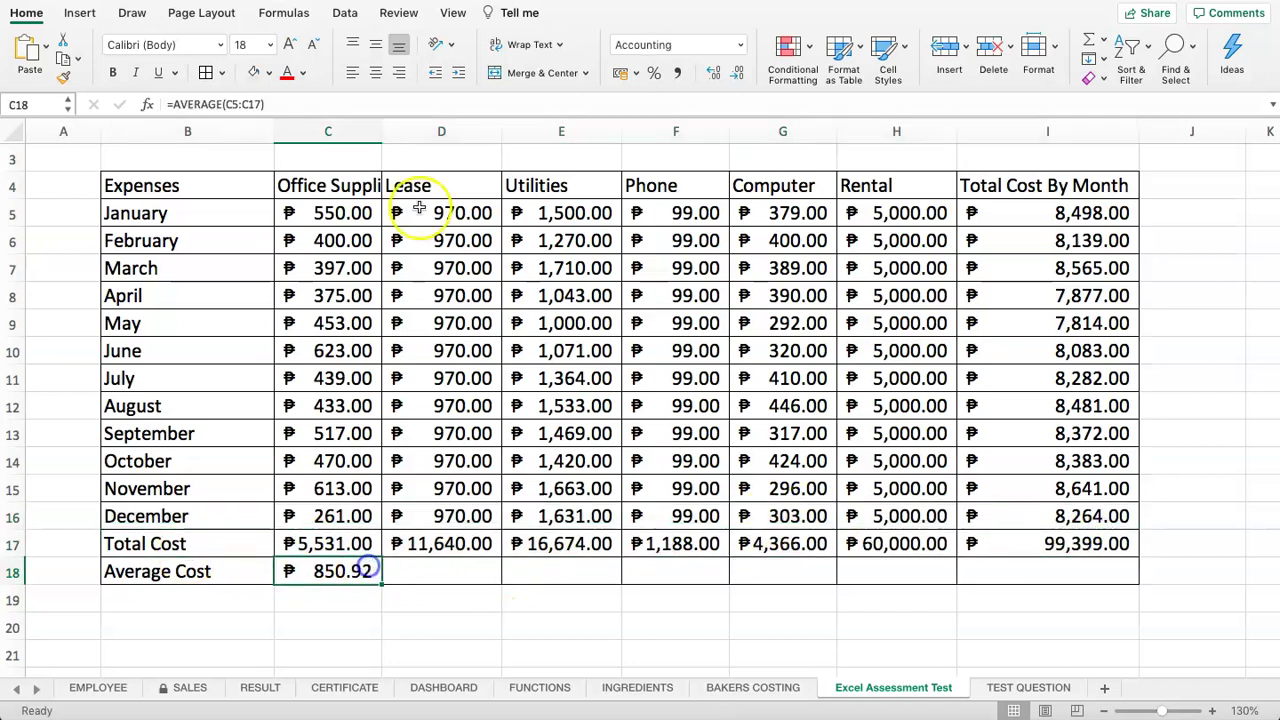
pyautogui.click(262, 104)
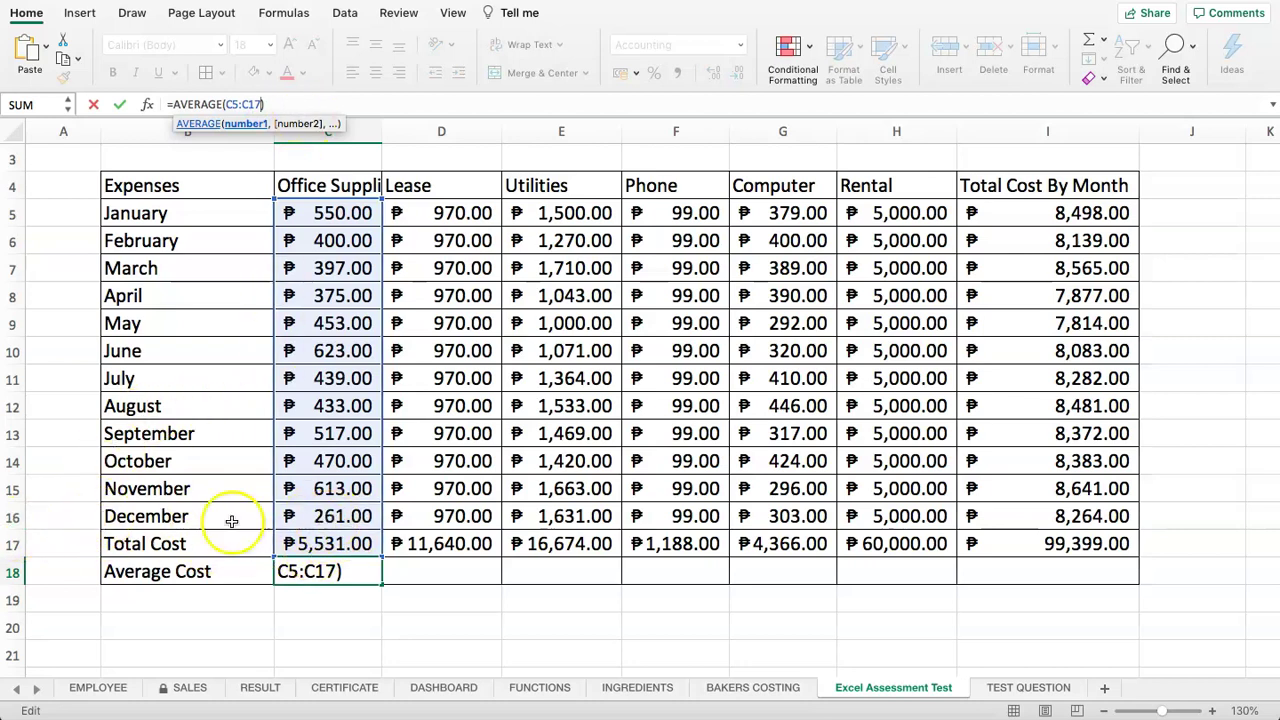
pyautogui.press('BackSpace')
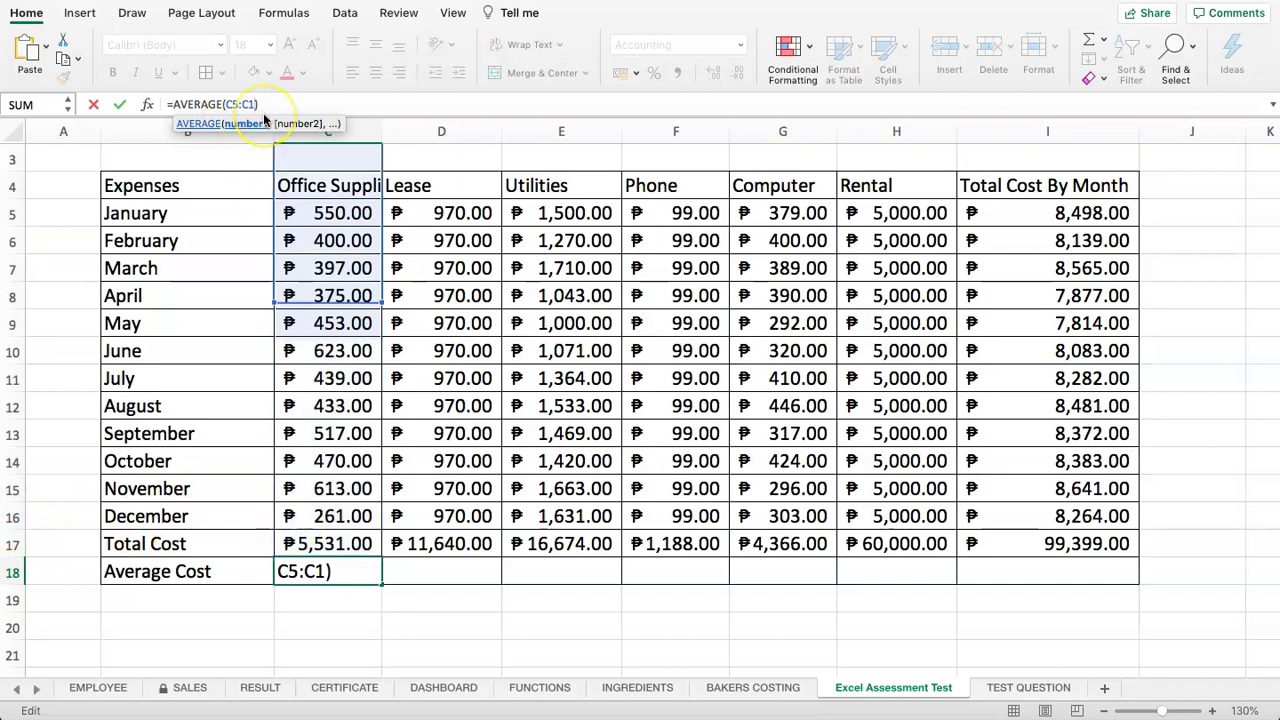
pyautogui.write('6')
pyautogui.press('Return')
pyautogui.click(311, 571)
pyautogui.doubleClick(311, 571)
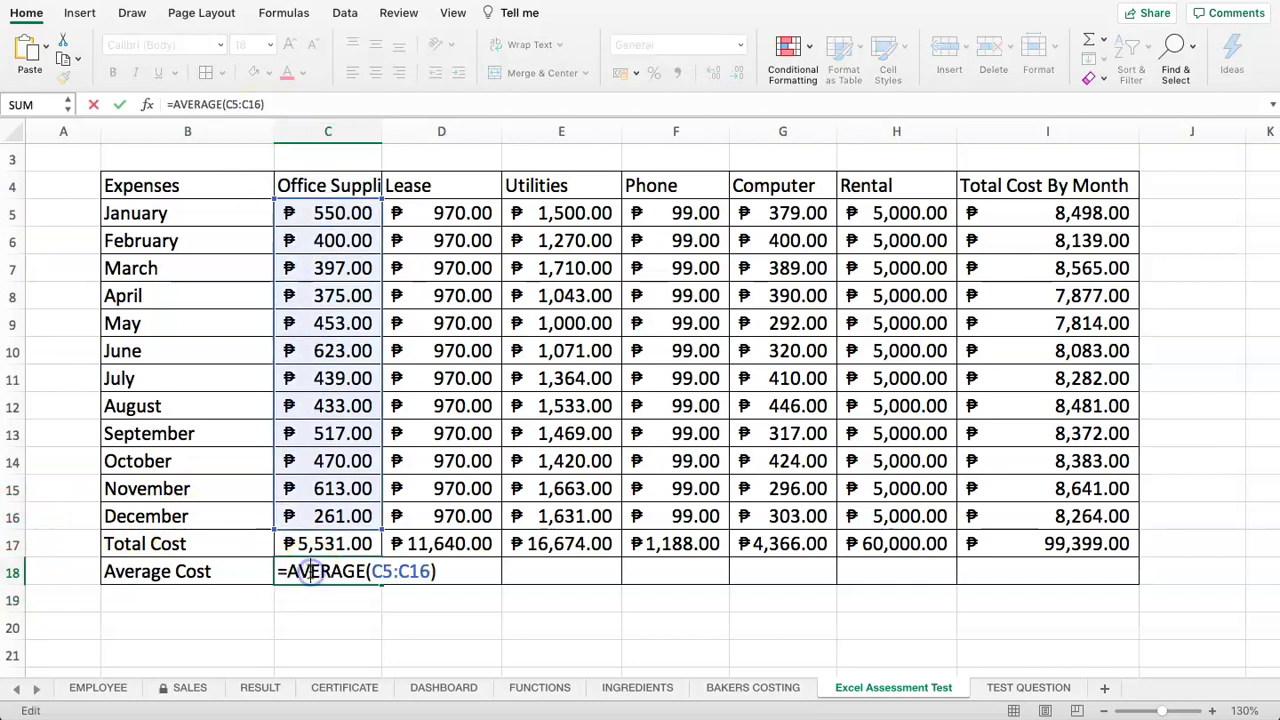
pyautogui.press('Escape')
# - Start a manual check sum in C20, adding the Office Supplies cells C5 through C12 and C14 one by one
pyautogui.click(323, 600)
pyautogui.click(330, 627)
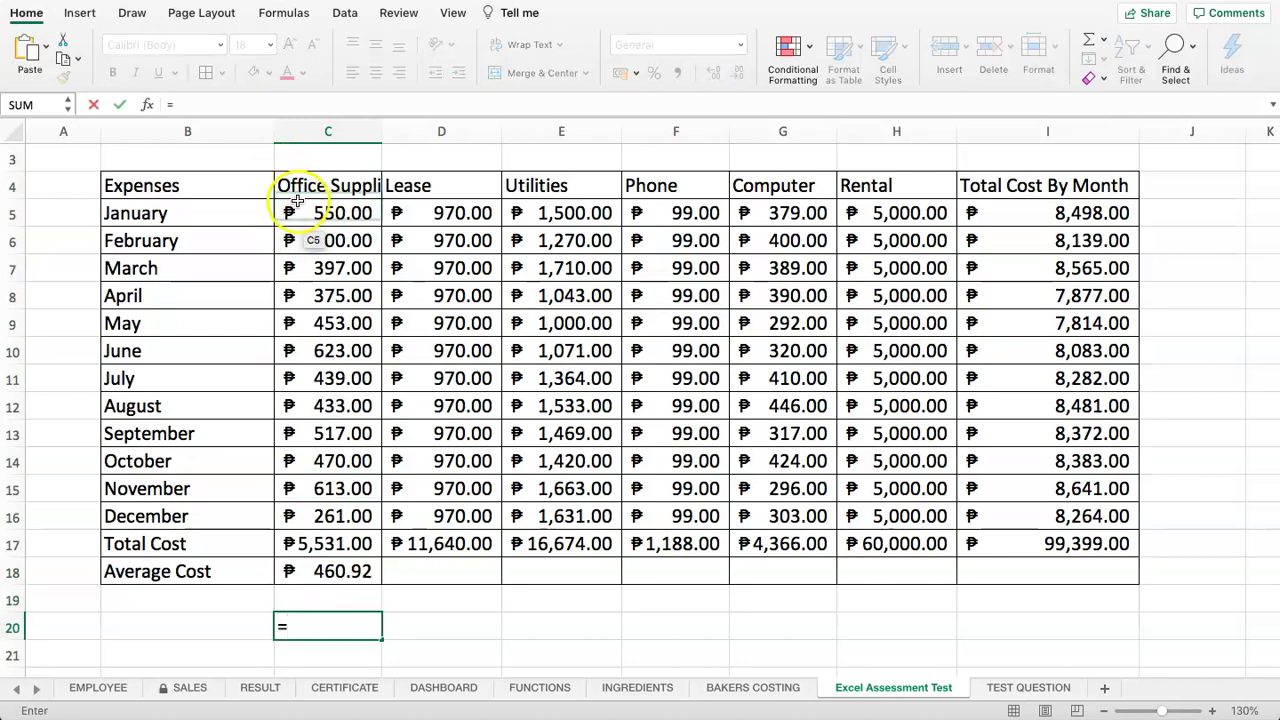
pyautogui.write('=')
pyautogui.click(343, 213)
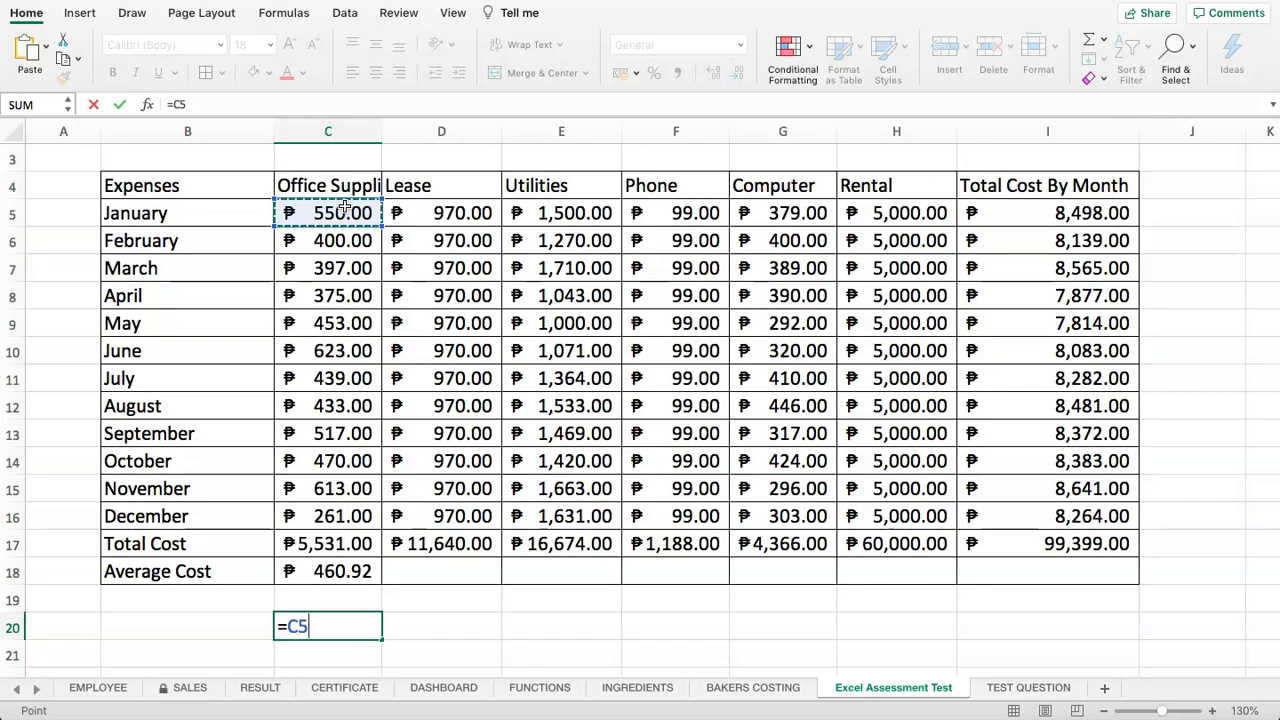
pyautogui.write('+')
pyautogui.click(343, 240)
pyautogui.write('+')
pyautogui.click(343, 268)
pyautogui.write('+')
pyautogui.click(343, 296)
pyautogui.write('+')
pyautogui.click(343, 323)
pyautogui.write('+')
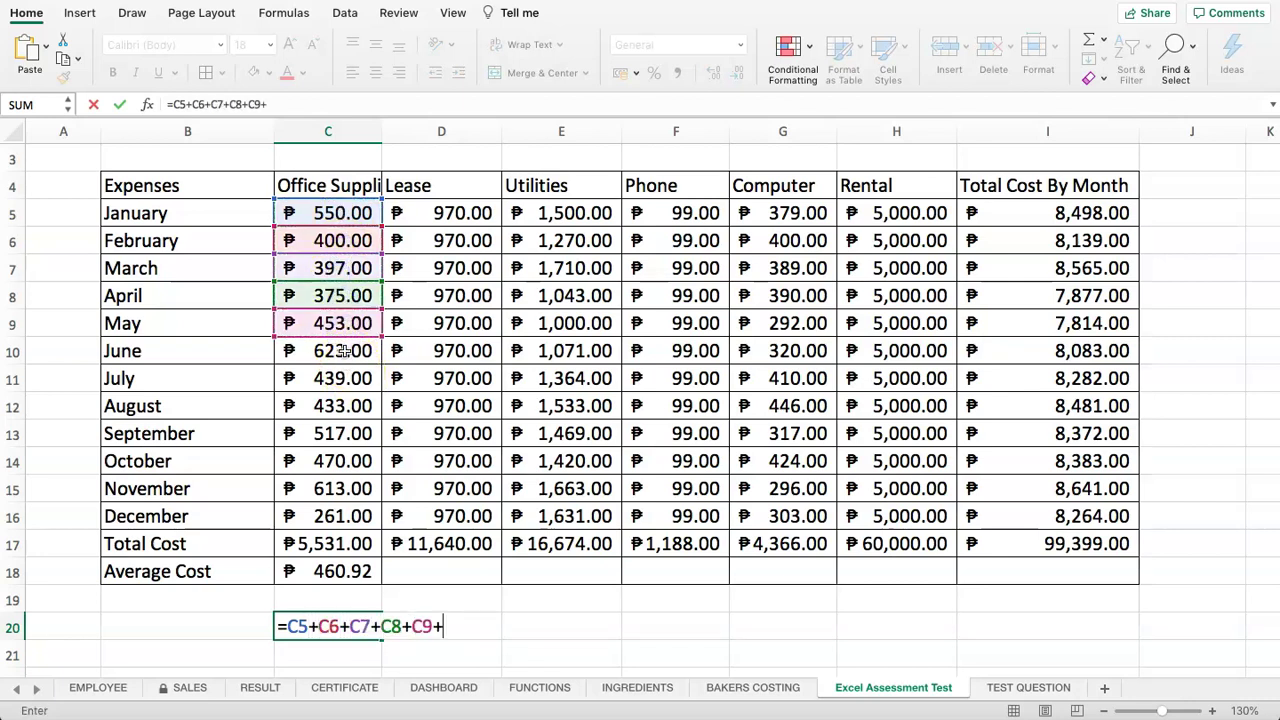
pyautogui.click(343, 351)
pyautogui.write('+')
pyautogui.click(343, 378)
pyautogui.write('+')
pyautogui.click(343, 406)
pyautogui.write('+')
pyautogui.click(343, 433)
pyautogui.click(343, 461)
pyautogui.write('+')
# - Complete the check sum in C20 by removing the extra plus sign and adding C13, C15 and C16
pyautogui.click(343, 436)
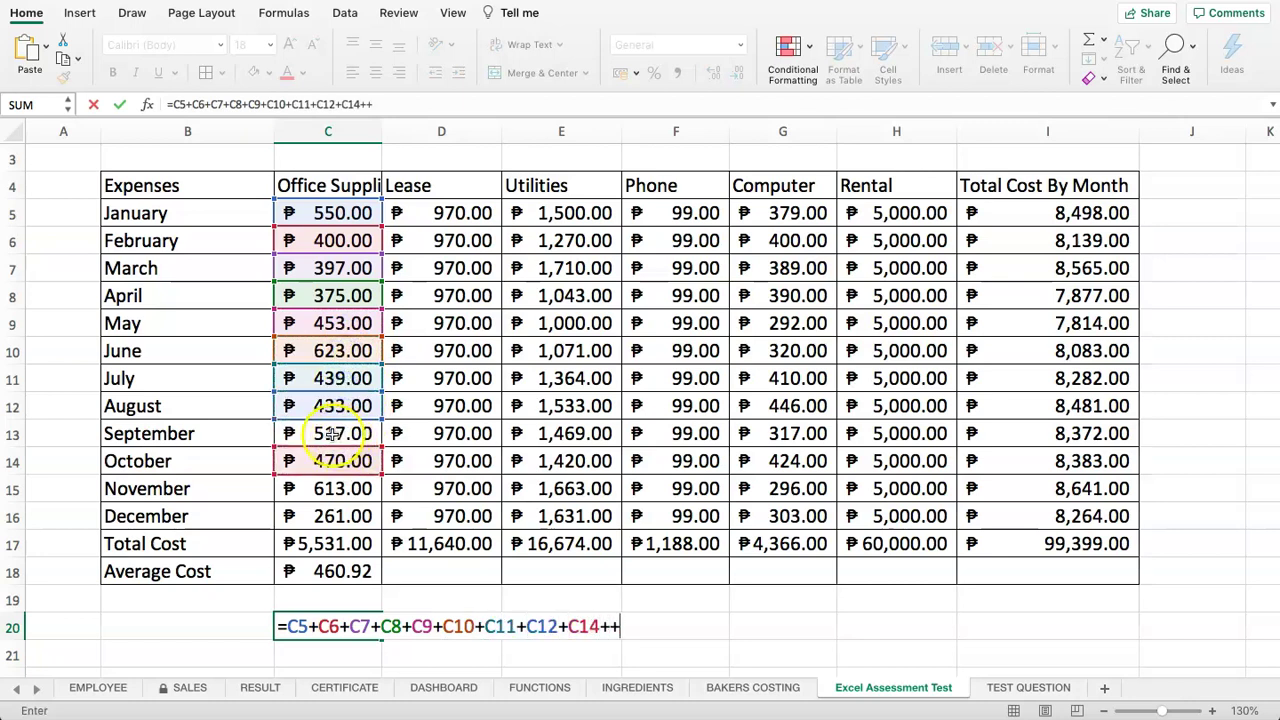
pyautogui.press('BackSpace')
pyautogui.press('BackSpace')
pyautogui.press('BackSpace')
pyautogui.press('BackSpace')
pyautogui.click(333, 434)
pyautogui.click(603, 626)
pyautogui.press('BackSpace')
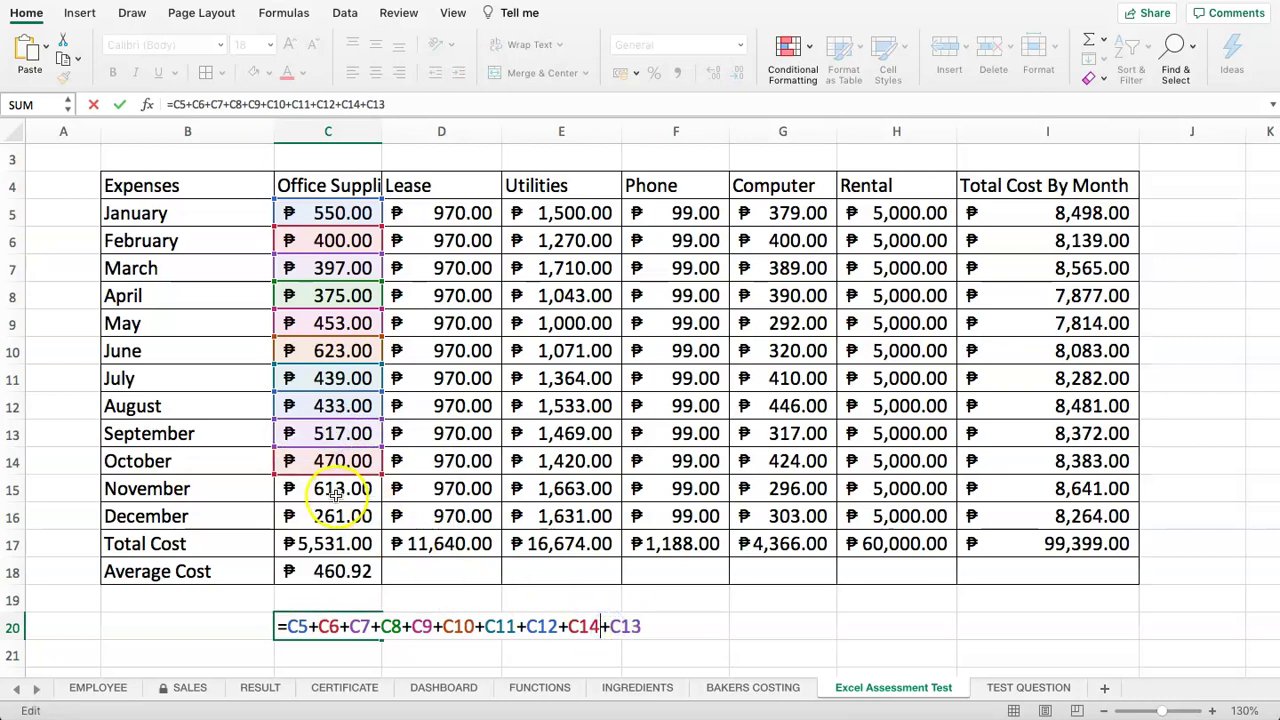
pyautogui.write('+')
pyautogui.click(325, 488)
pyautogui.write('+')
pyautogui.click(322, 518)
pyautogui.press('Return')
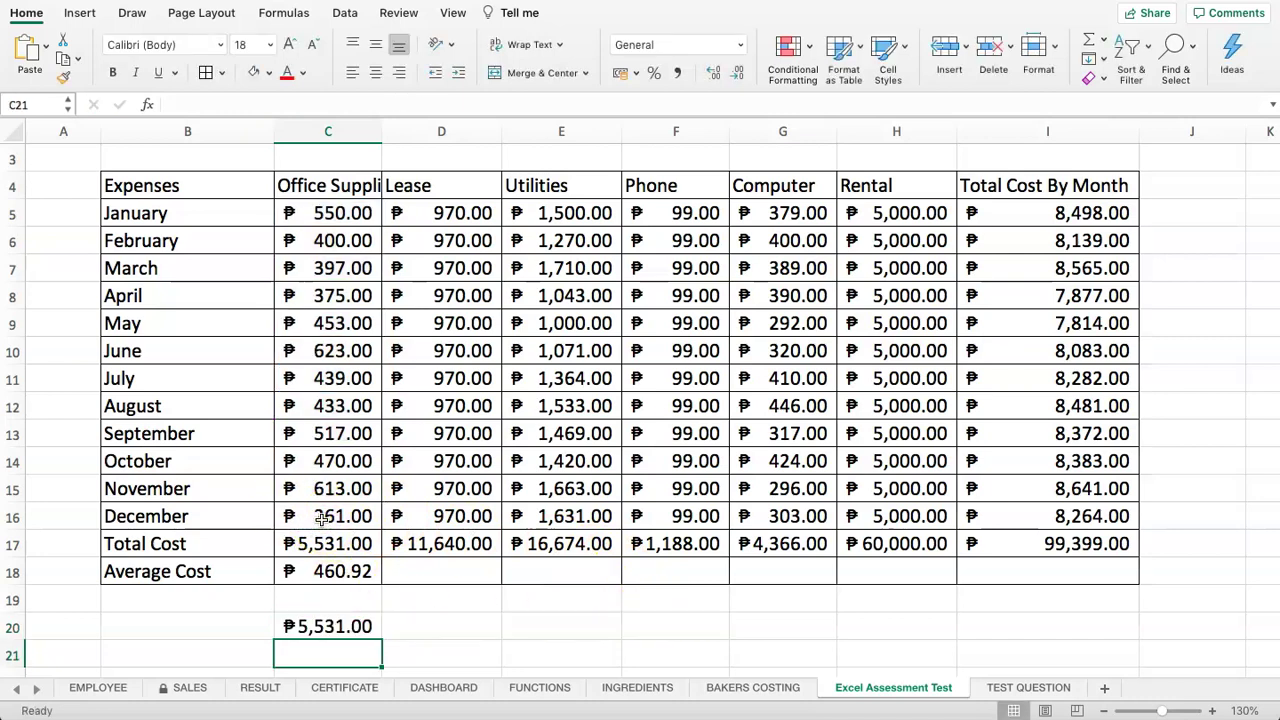
# - Calculate a manual check average in C21 with =C20/12
pyautogui.write('=')
pyautogui.click(300, 545)
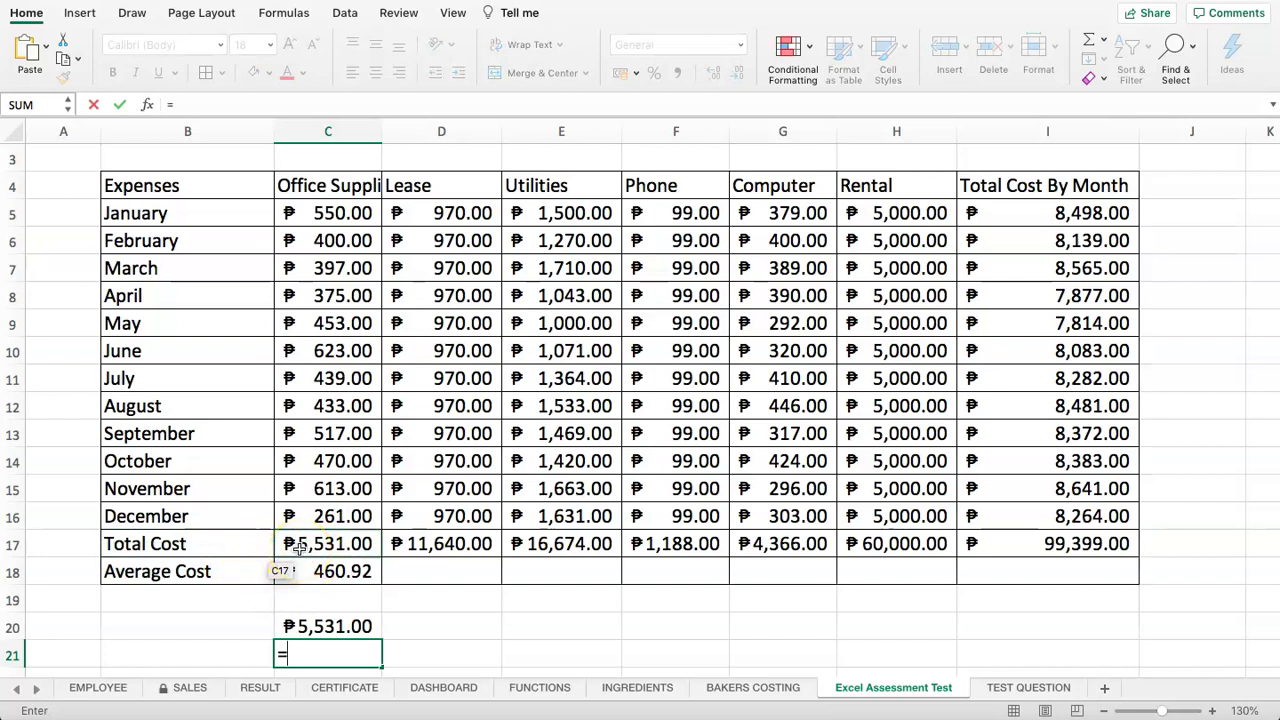
pyautogui.press('Up')
pyautogui.write('/12')
pyautogui.press('Return')
pyautogui.click(323, 598)
pyautogui.press('Up')
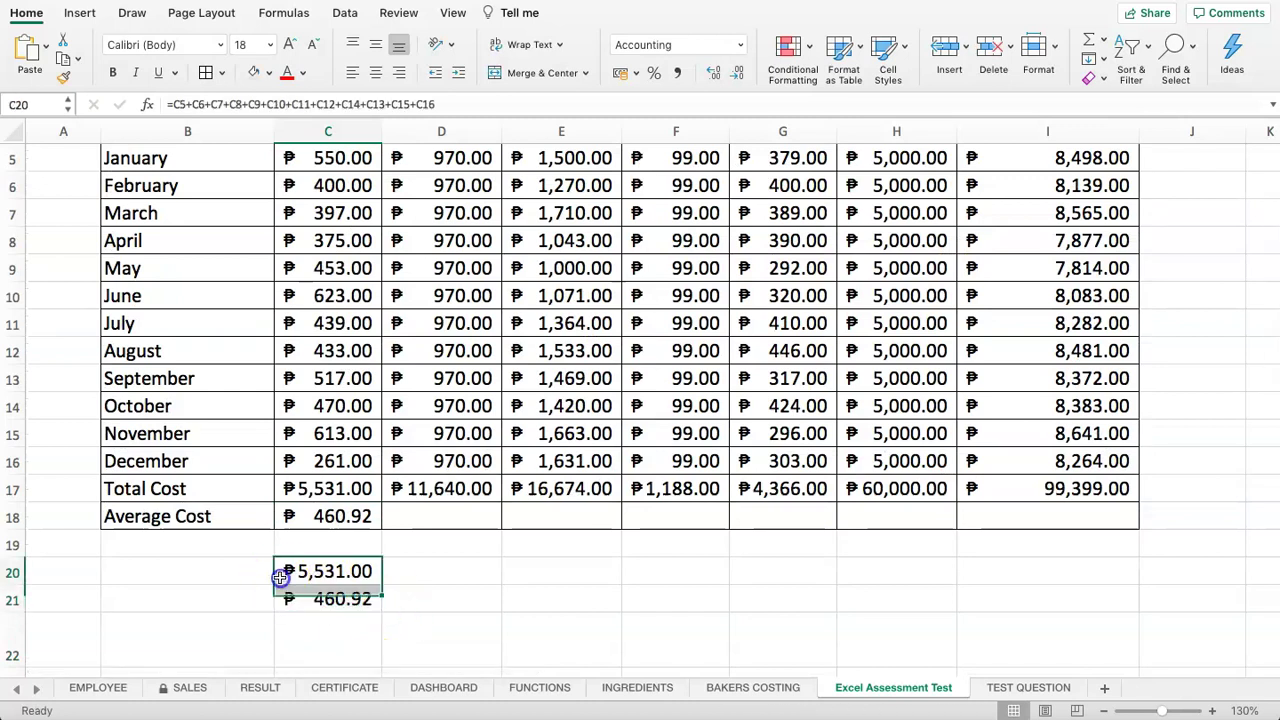
# - Review the twelve month names in B5:B16, and clear the manual check formulas from C20:C21
pyautogui.moveTo(166, 460); pyautogui.dragTo(177, 214)
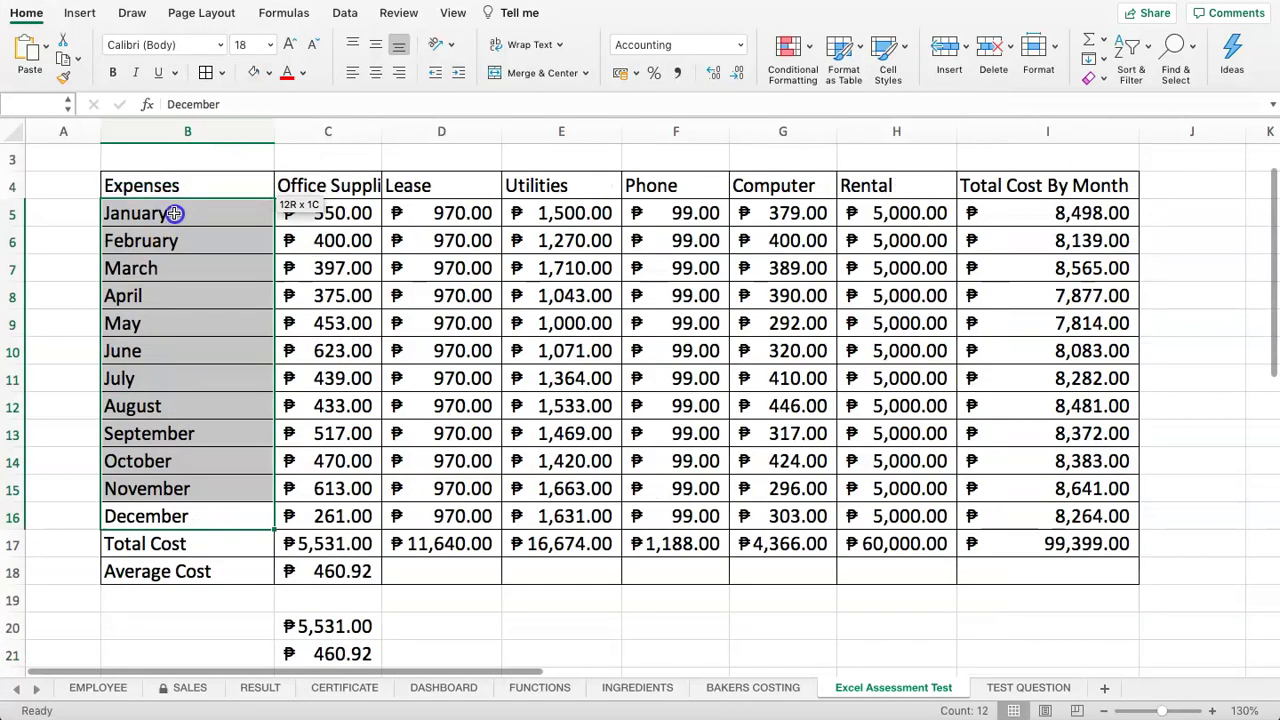
pyautogui.scroll(-2, 337, 371)
pyautogui.click(355, 505)
pyautogui.click(337, 531)
pyautogui.write('=')
pyautogui.click(302, 445)
pyautogui.press('Return')
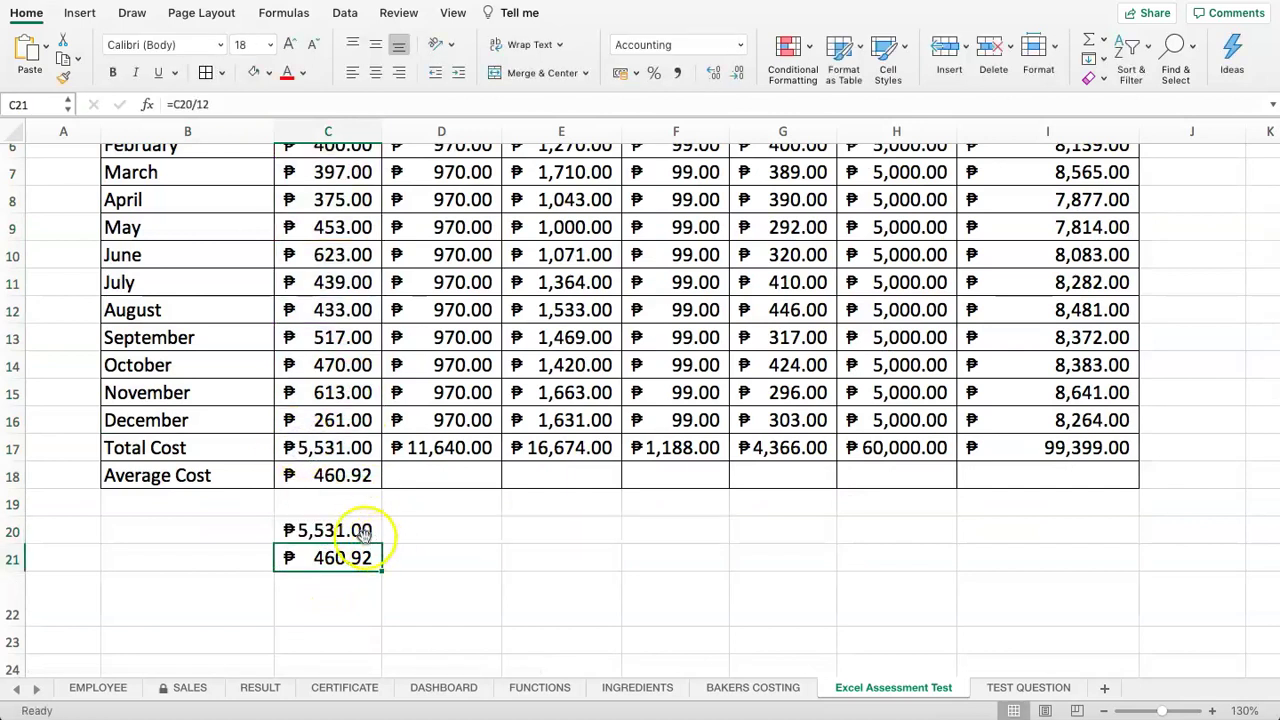
pyautogui.moveTo(345, 530); pyautogui.dragTo(363, 566)
pyautogui.press('Delete')
# - Fill the Average Cost formula from C18 across the row to I18
pyautogui.moveTo(372, 505); pyautogui.dragTo(950, 478)
pyautogui.click(352, 481)
pyautogui.scroll(3, 1020, 497)
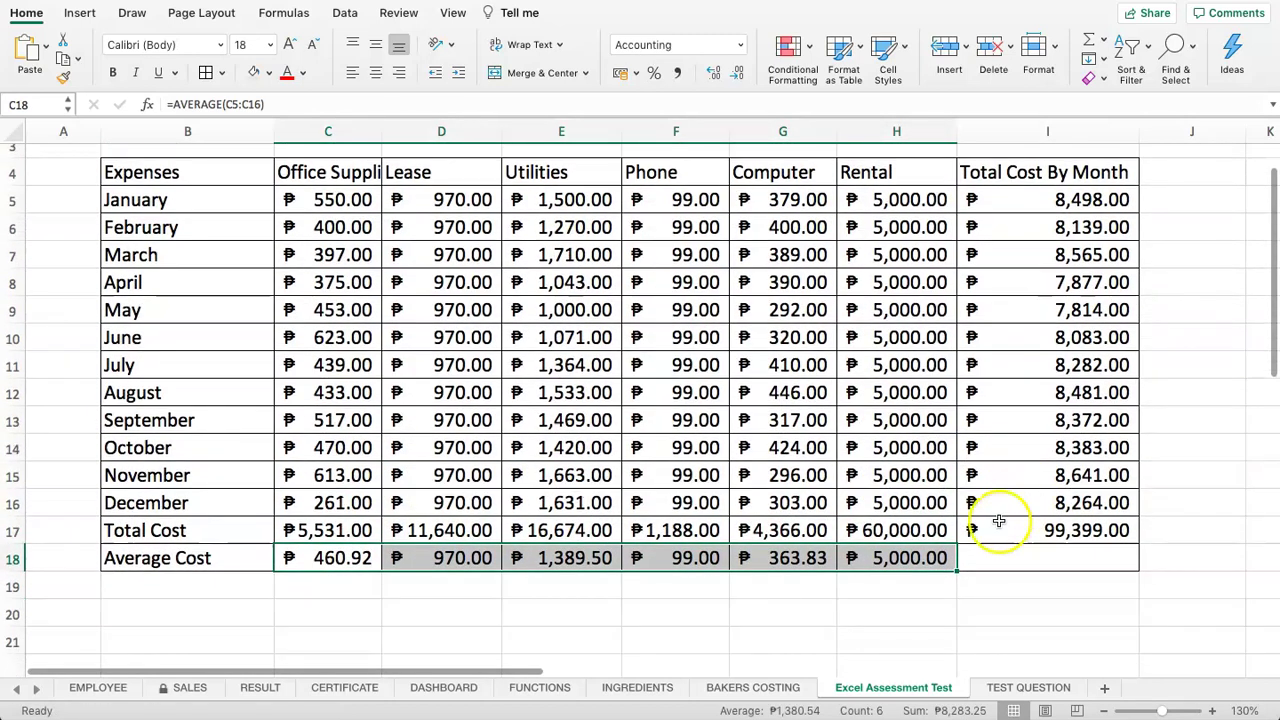
pyautogui.click(948, 558)
pyautogui.moveTo(957, 572); pyautogui.dragTo(1113, 558)
pyautogui.click(1052, 560)
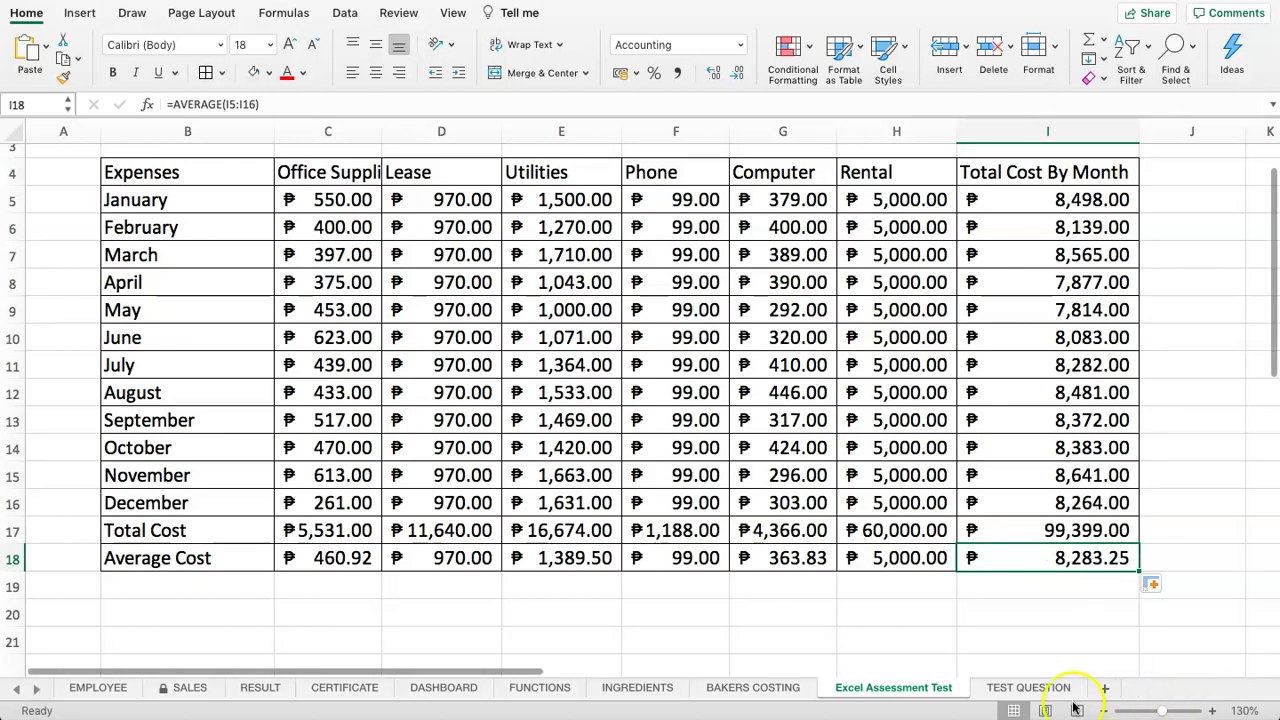
# - Mark question 6 on the TEST QUESTION sheet as done with YES in C7 and select question 7
pyautogui.click(1028, 688)
pyautogui.write('YES')
pyautogui.press('Return')
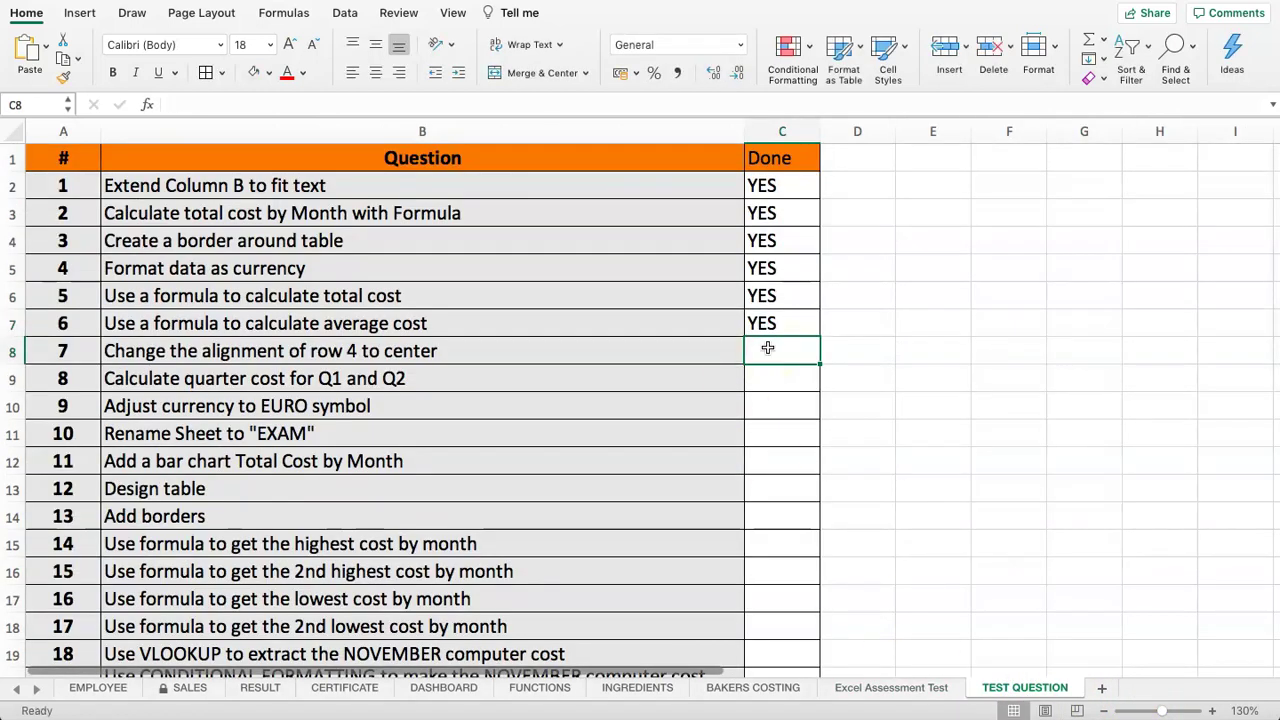
pyautogui.click(262, 356)
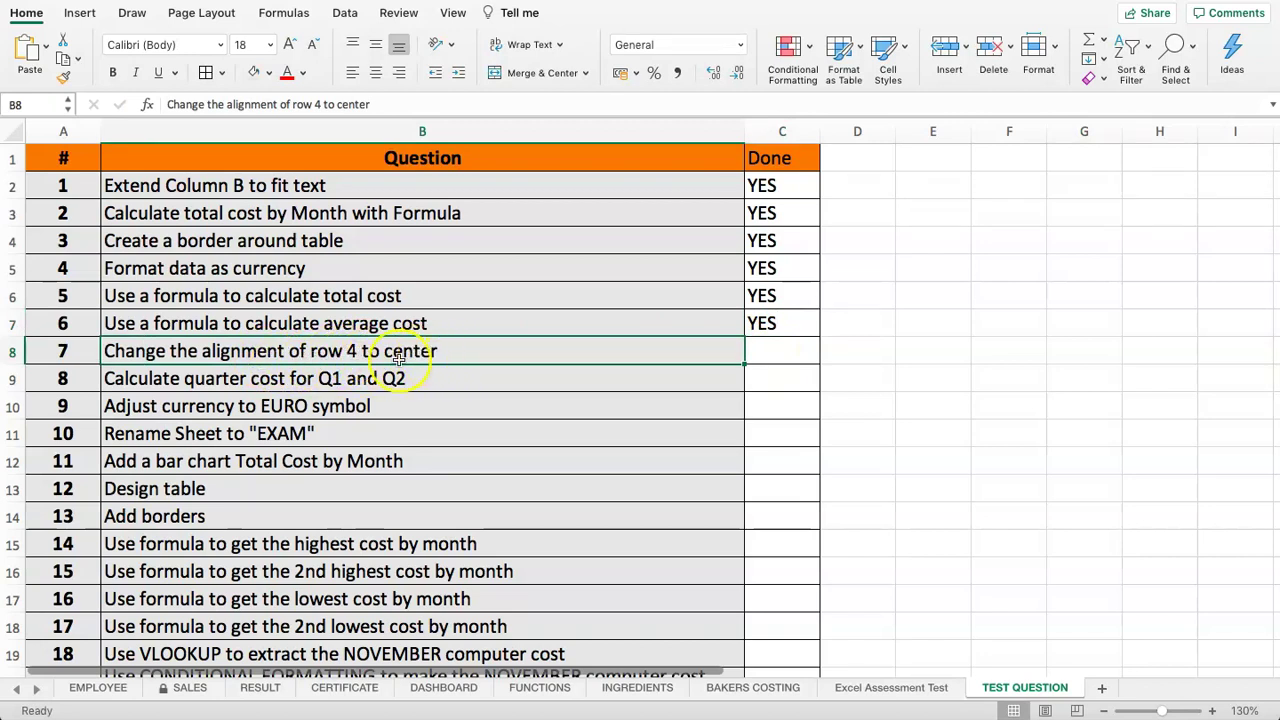
# - On the Excel Assessment Test sheet, AutoFit the Office Supplies column so its row 4 header fits
pyautogui.click(849, 690)
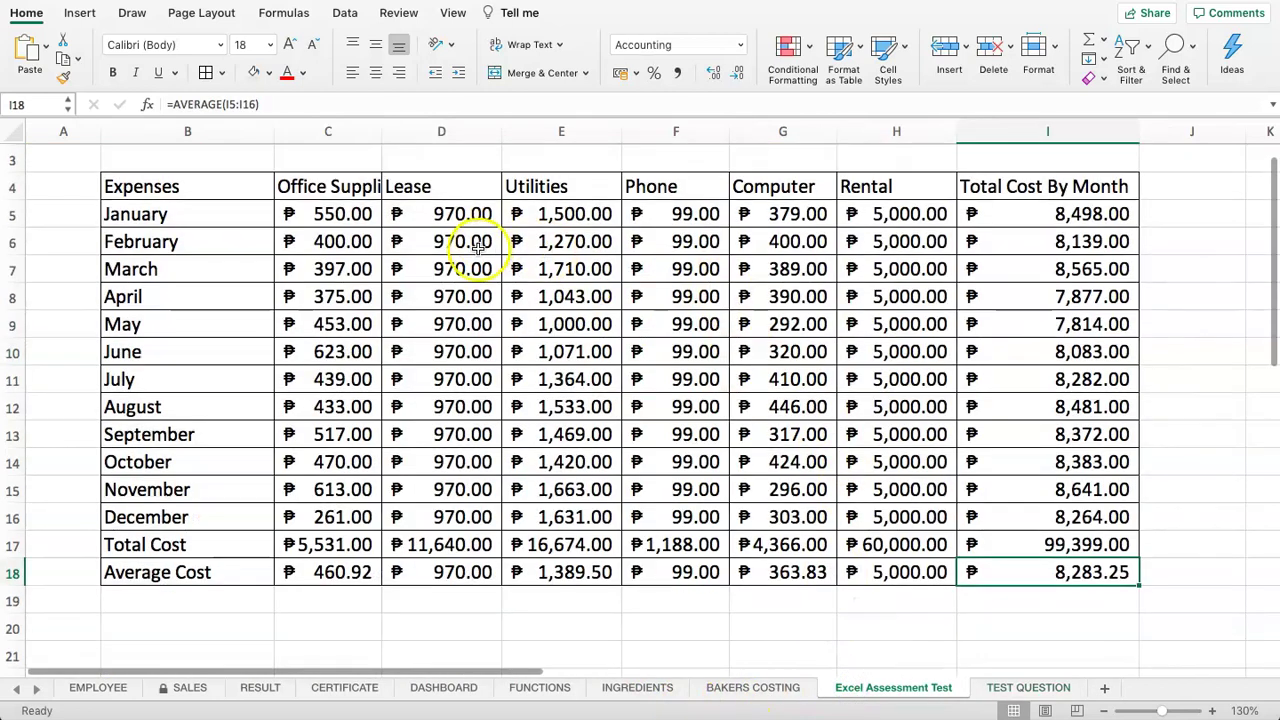
pyautogui.scroll(2, 478, 245)
pyautogui.click(8, 240)
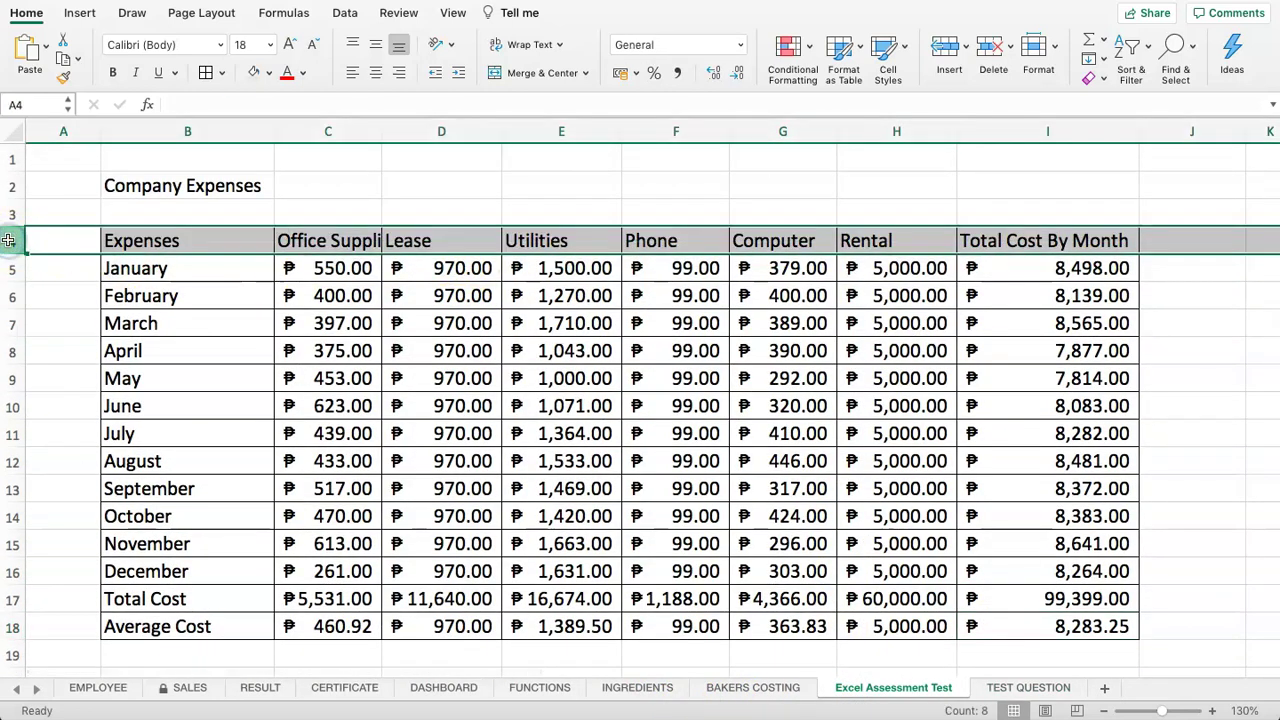
pyautogui.click(409, 246)
pyautogui.moveTo(157, 246); pyautogui.dragTo(927, 253)
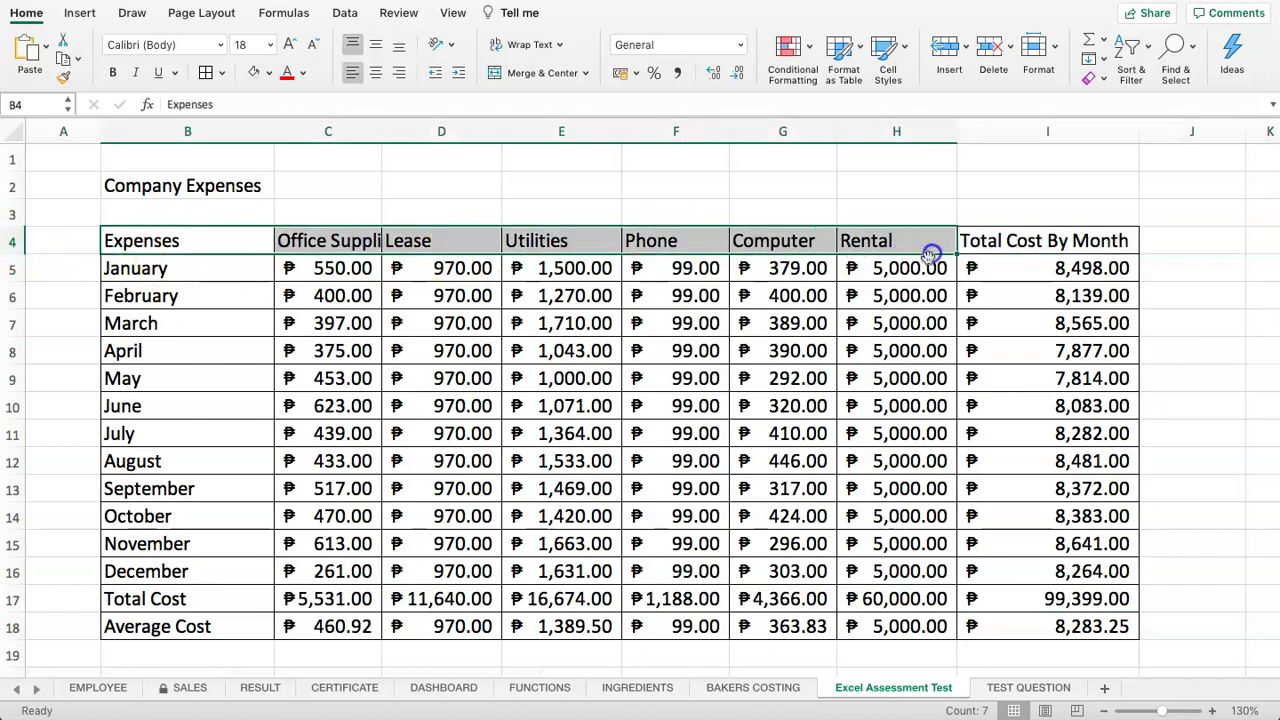
pyautogui.click(322, 236)
pyautogui.doubleClick(382, 131)
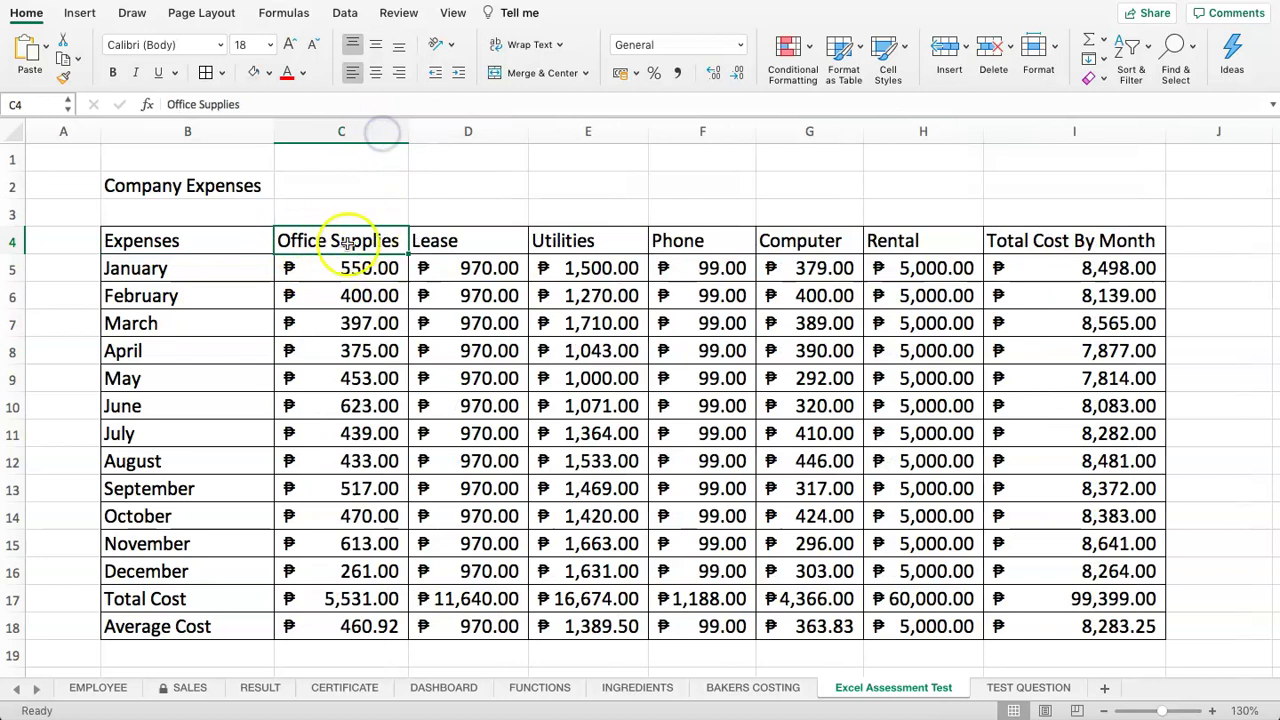
# - Center the contents of row 4 horizontally on the Excel Assessment Test sheet
pyautogui.moveTo(157, 237); pyautogui.dragTo(1063, 241)
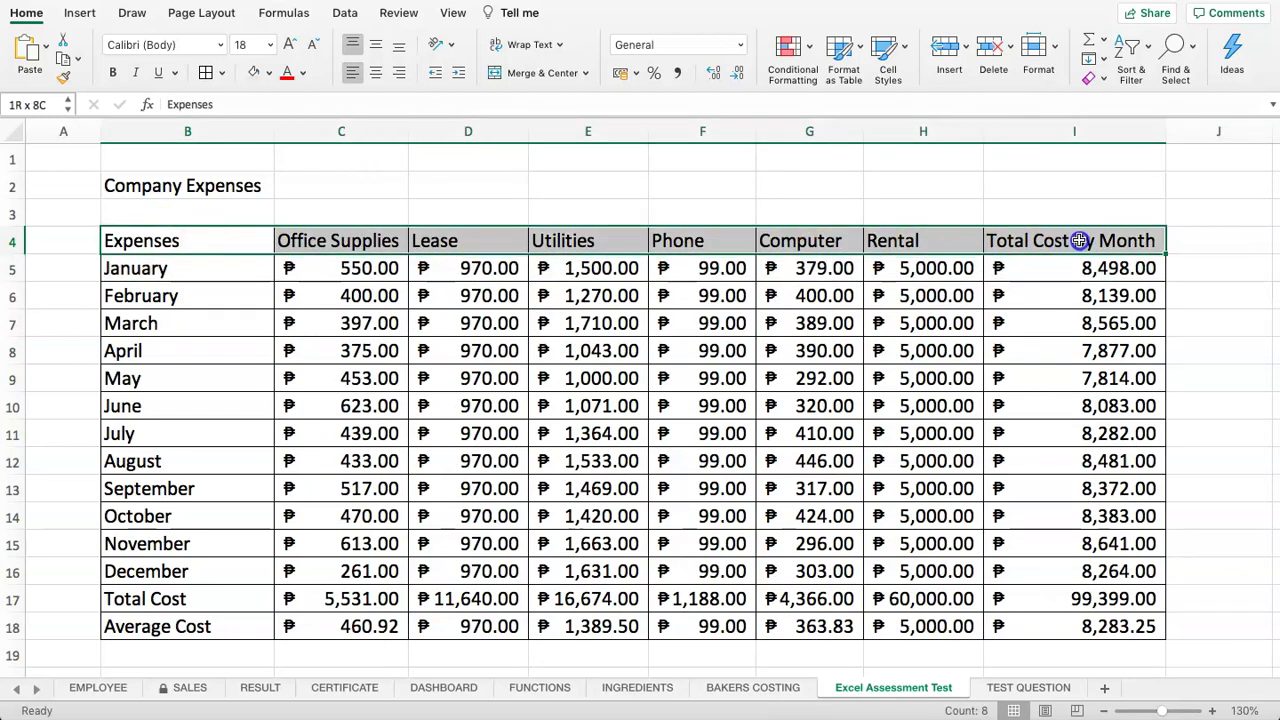
pyautogui.click(7, 241)
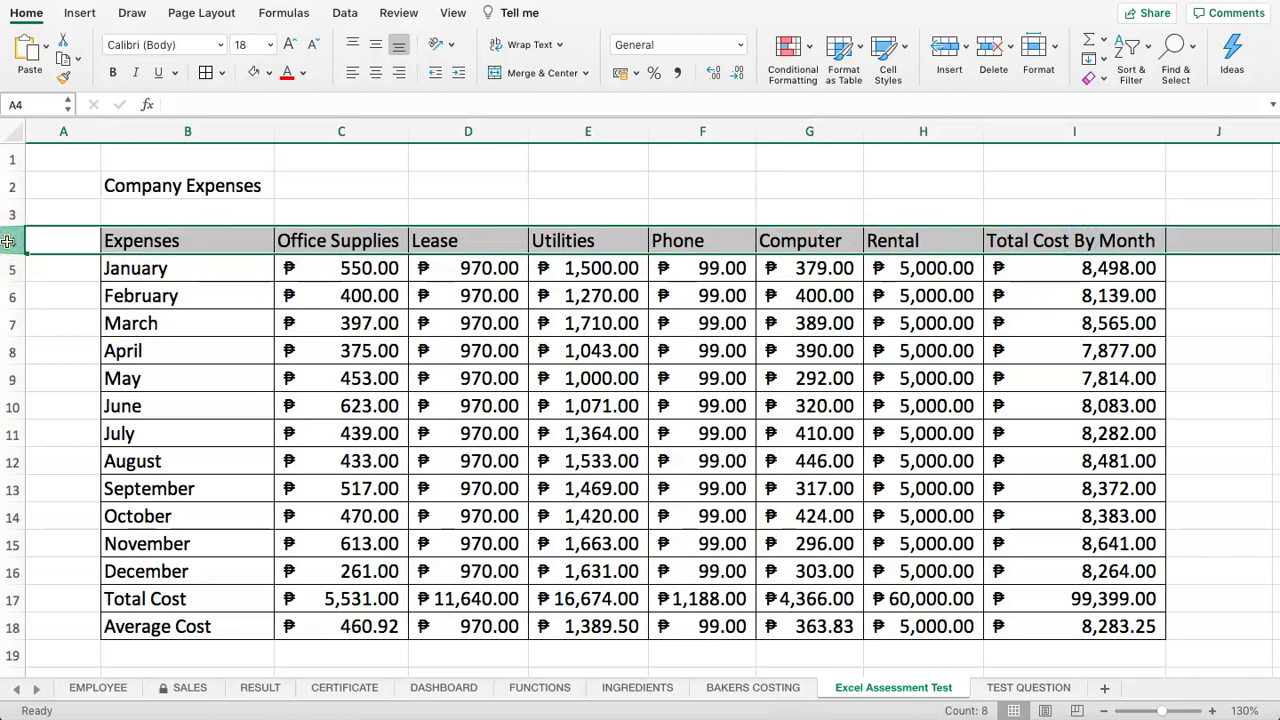
pyautogui.click(1203, 248)
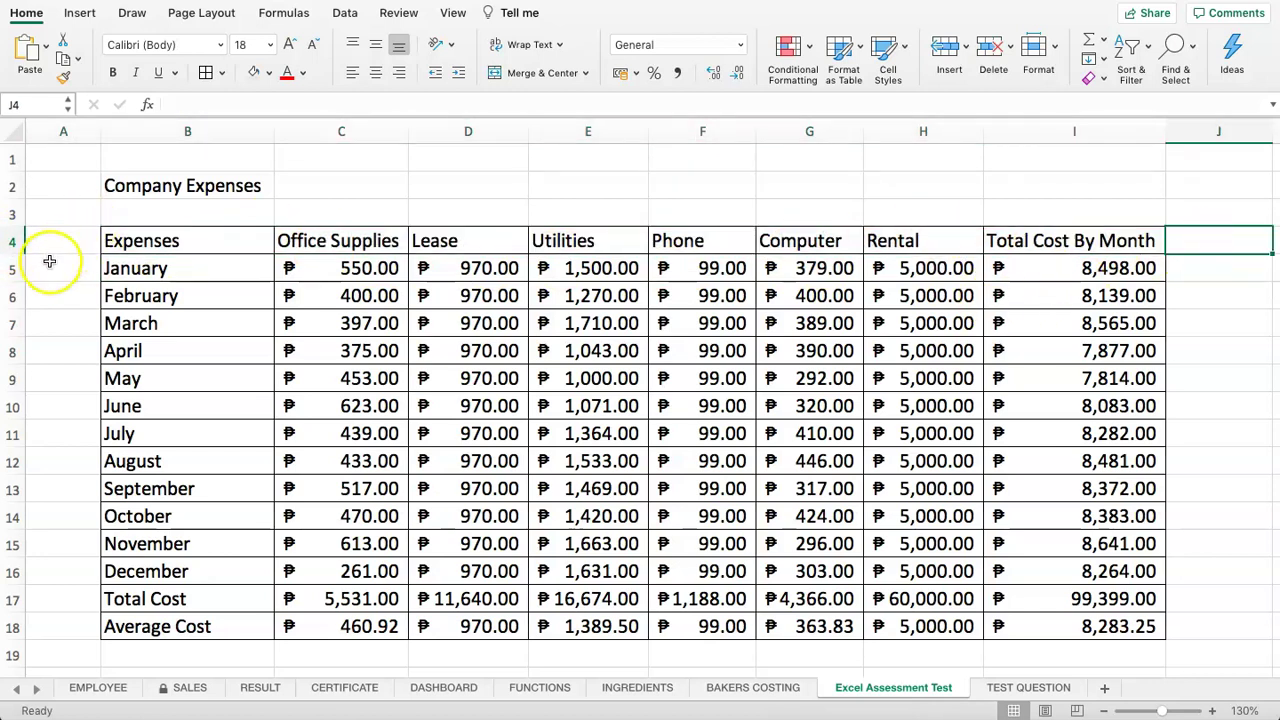
pyautogui.click(12, 241)
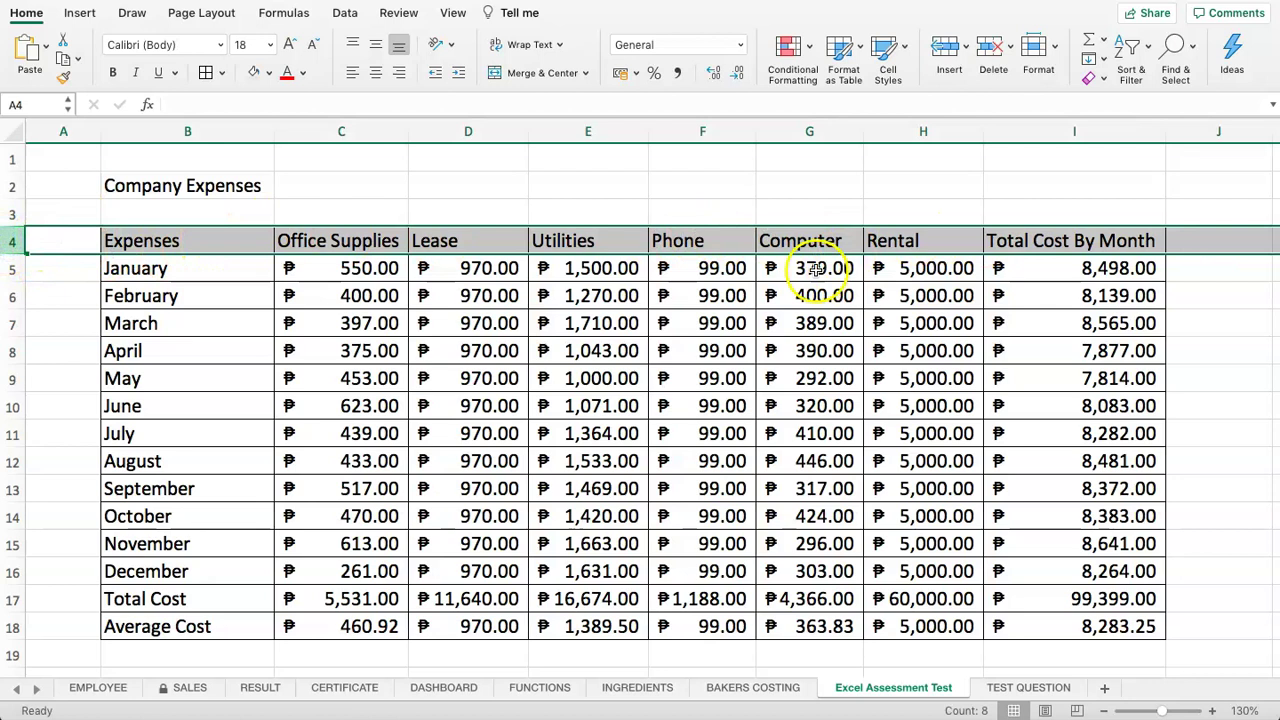
pyautogui.click(376, 74)
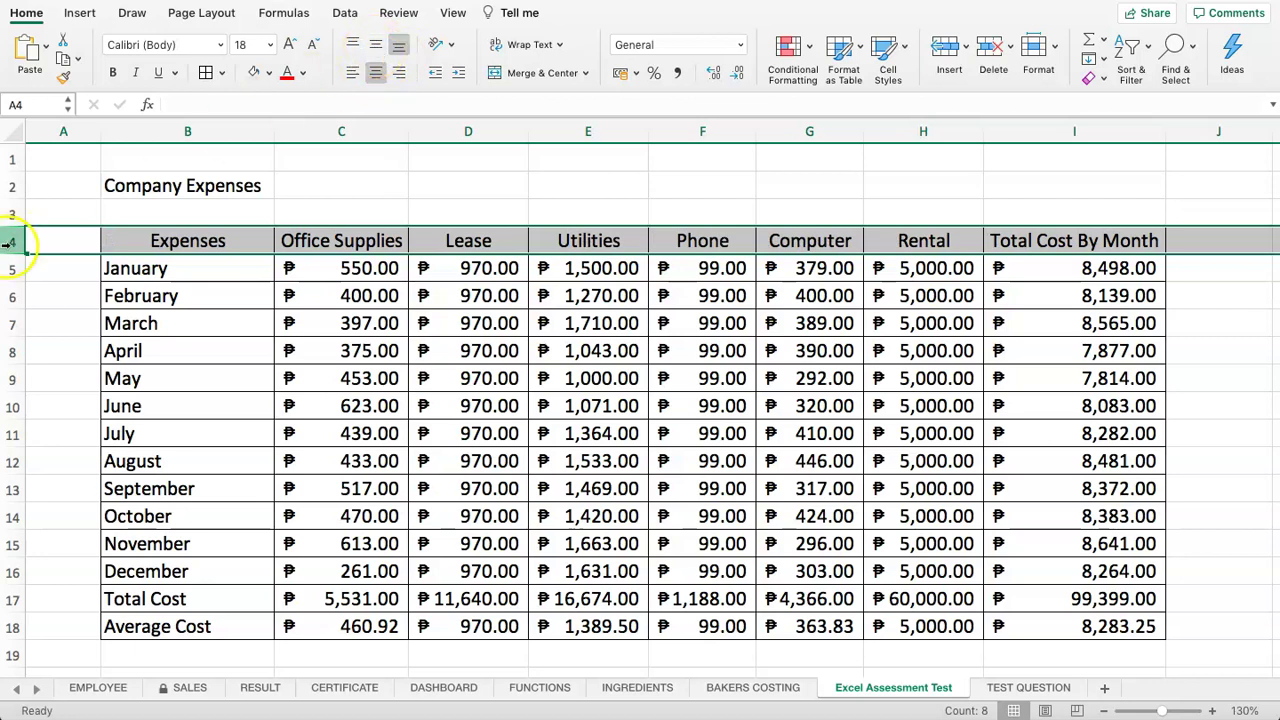
# - Undo a stray row-height change above the headers, and make header row 4 about twice as tall
pyautogui.moveTo(15, 224); pyautogui.dragTo(17, 195)
pyautogui.press('super+z')
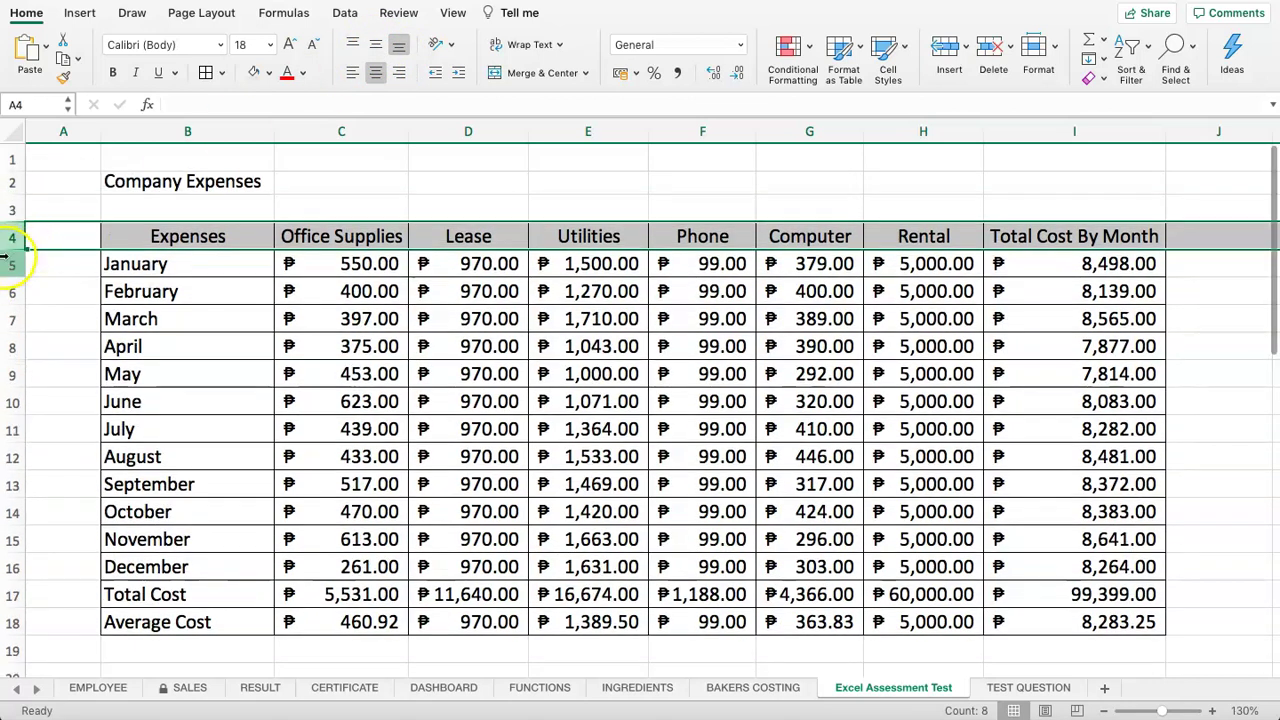
pyautogui.moveTo(17, 250); pyautogui.dragTo(20, 282)
# - Compare the top, middle and bottom alignments on headers B4:I4, and keep them vertically middle-aligned
pyautogui.moveTo(171, 254); pyautogui.dragTo(1051, 263)
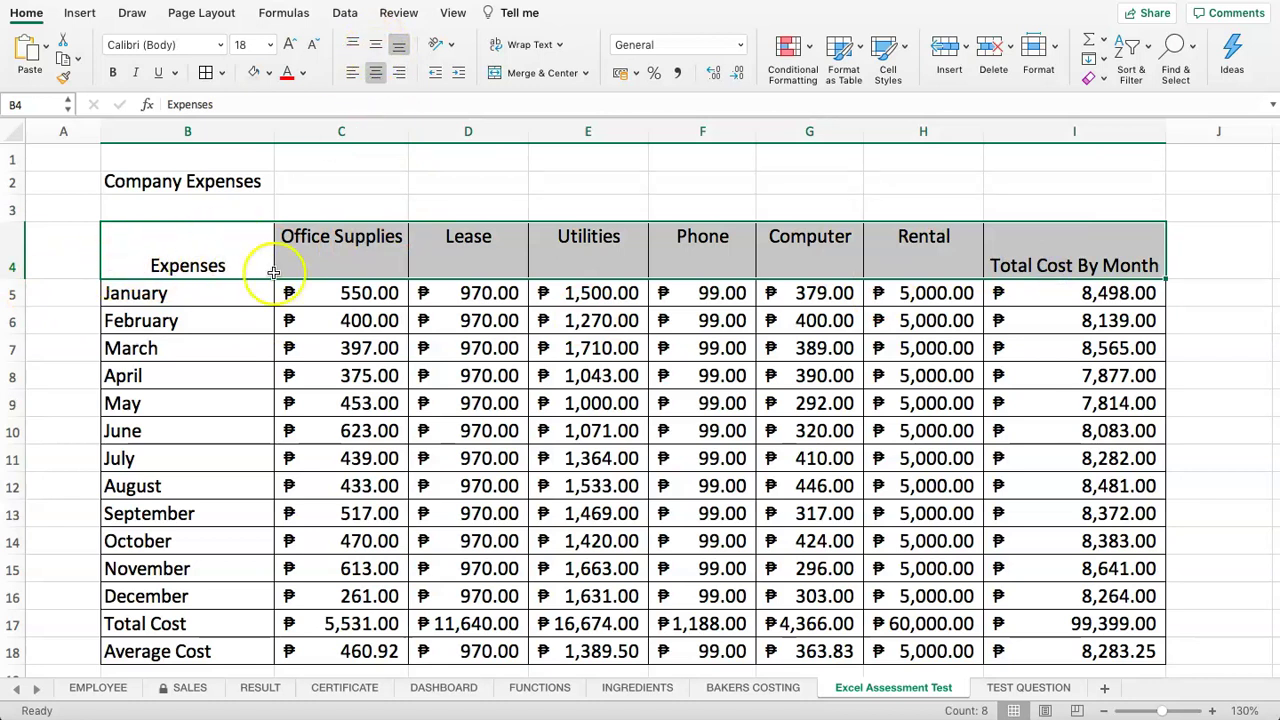
pyautogui.click(377, 50)
pyautogui.click(350, 47)
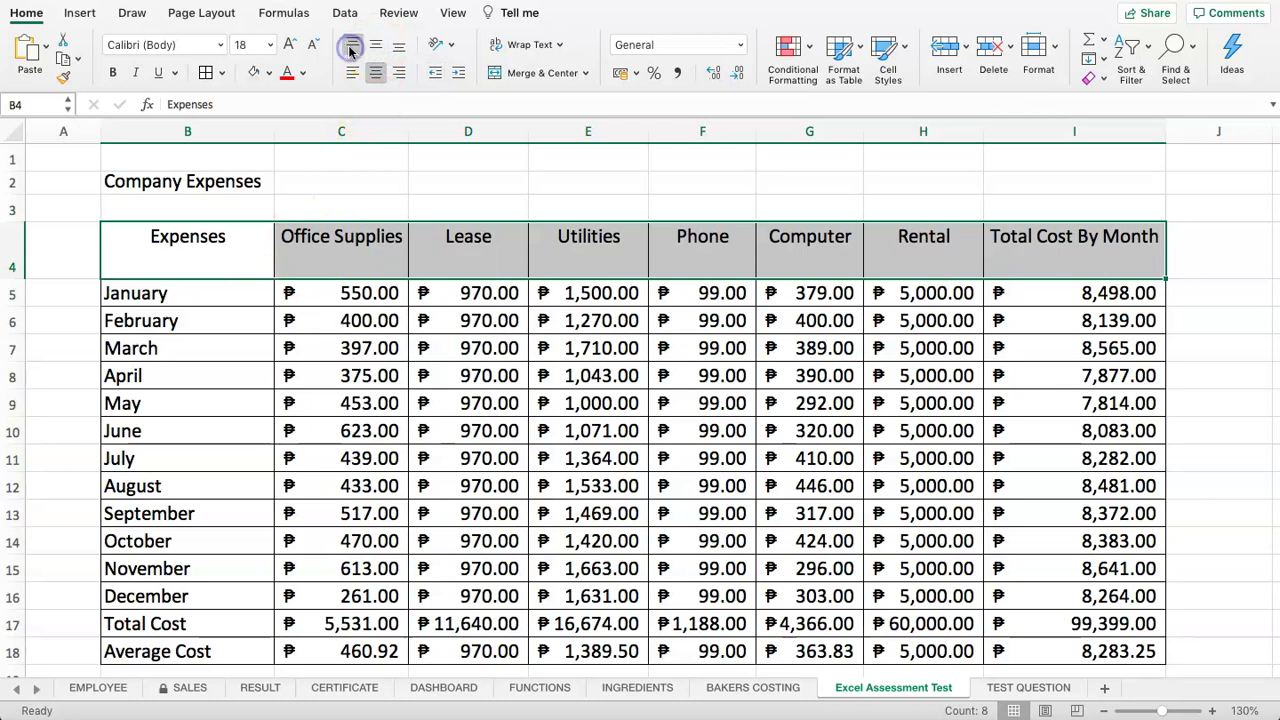
pyautogui.click(384, 46)
pyautogui.click(399, 47)
pyautogui.click(382, 48)
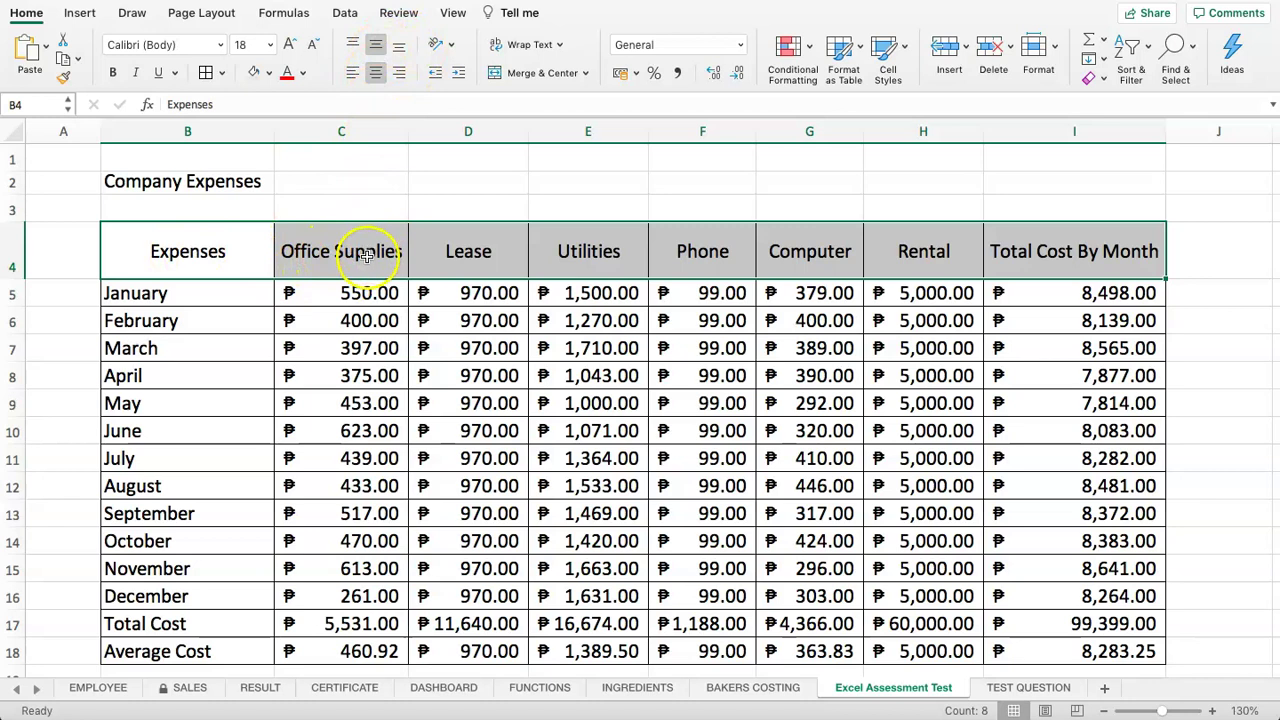
pyautogui.click(340, 210)
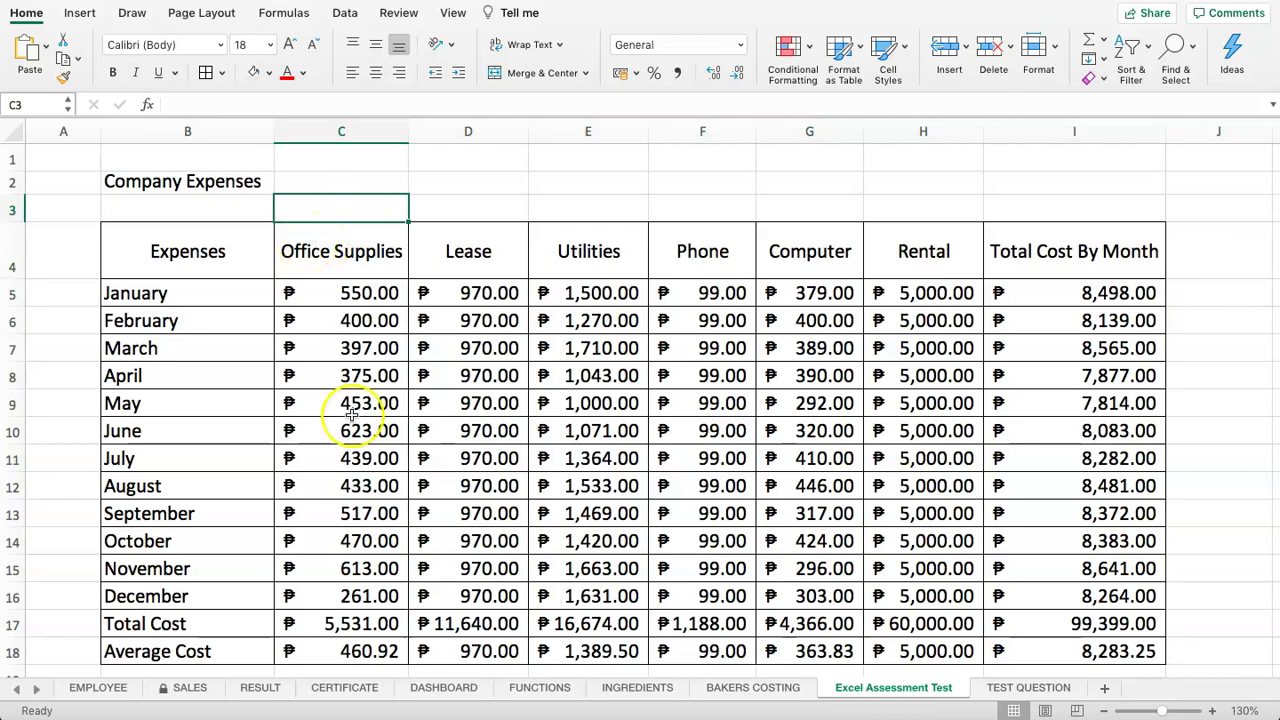
# - Mark question 7 on the TEST QUESTION sheet as done with YES in C8, and read question 8
pyautogui.click(1005, 687)
pyautogui.click(765, 364)
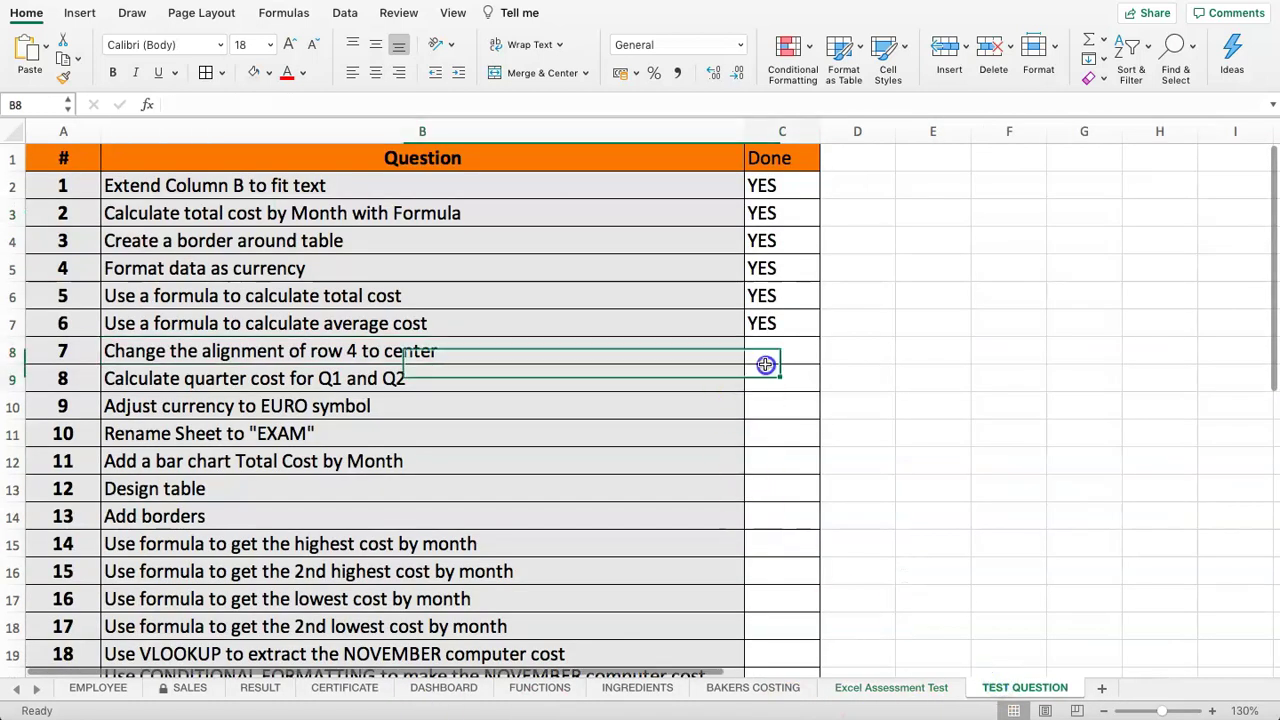
pyautogui.press('Return')
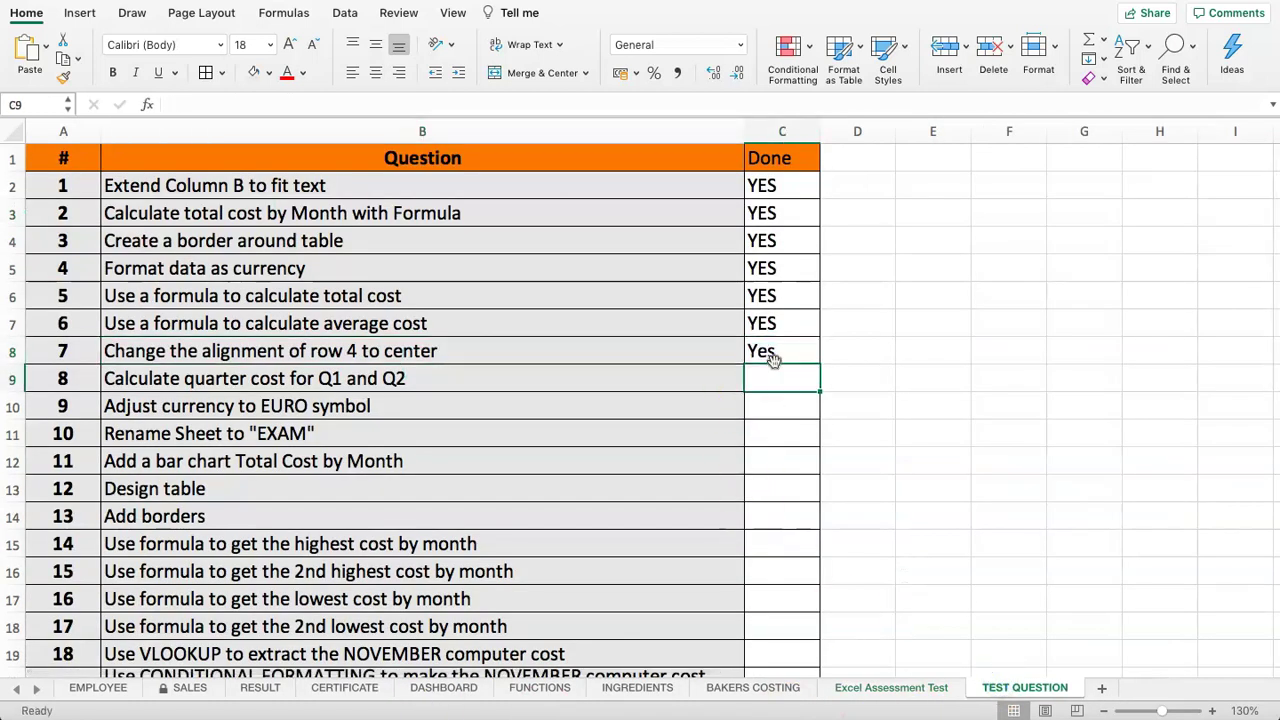
pyautogui.click(776, 358)
pyautogui.press('Up')
pyautogui.click(777, 380)
pyautogui.click(337, 358)
pyautogui.click(300, 382)
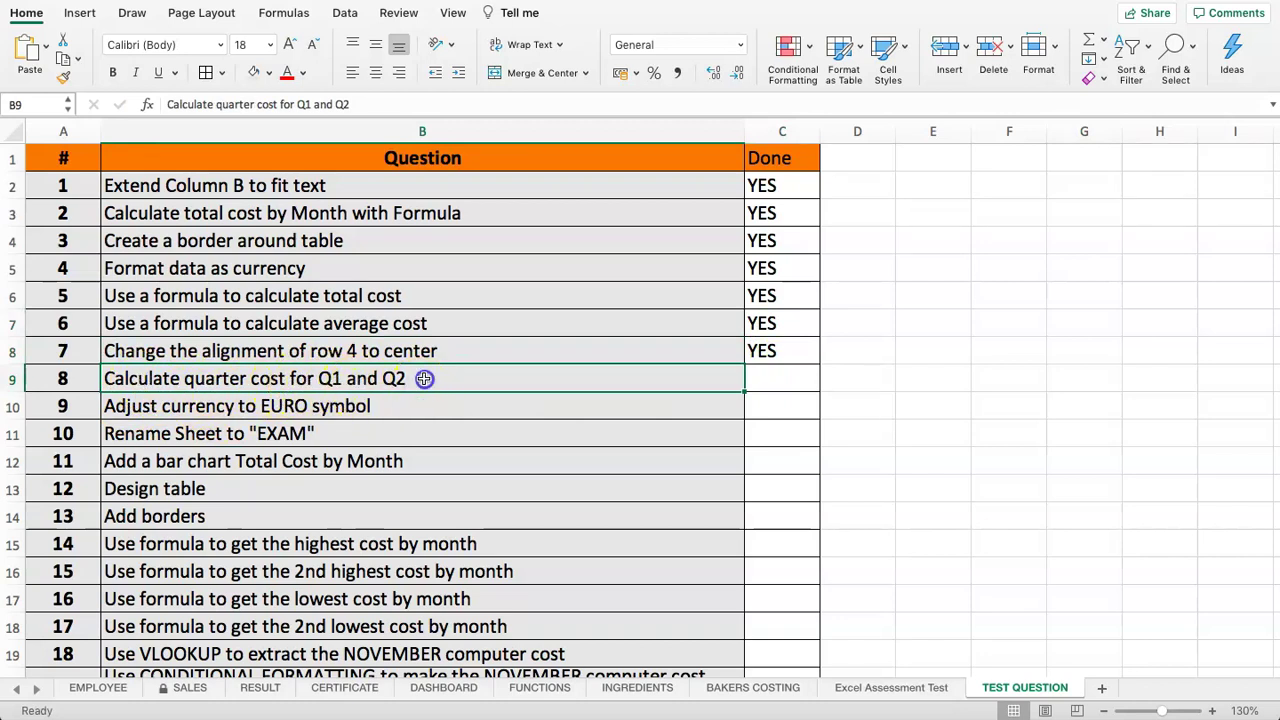
pyautogui.click(677, 389)
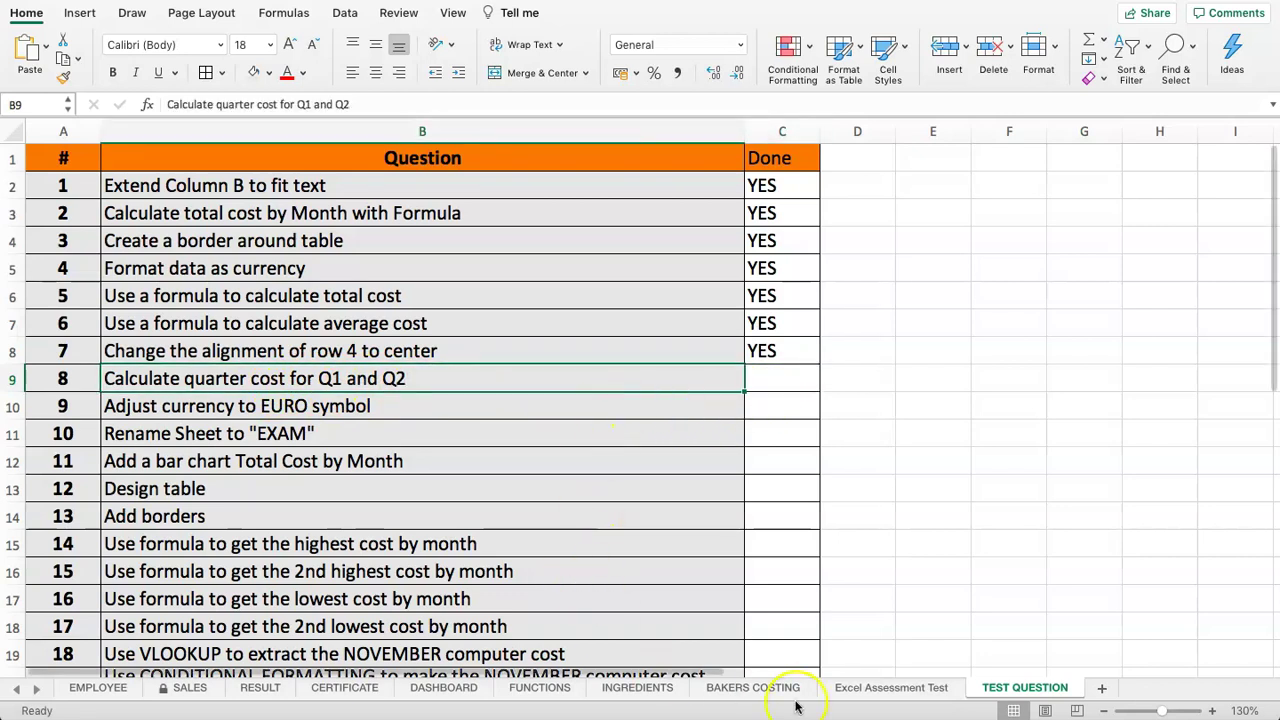
# - On the Excel Assessment Test sheet, merge and center A5:A7 beside January to March and label it Q1
pyautogui.click(866, 688)
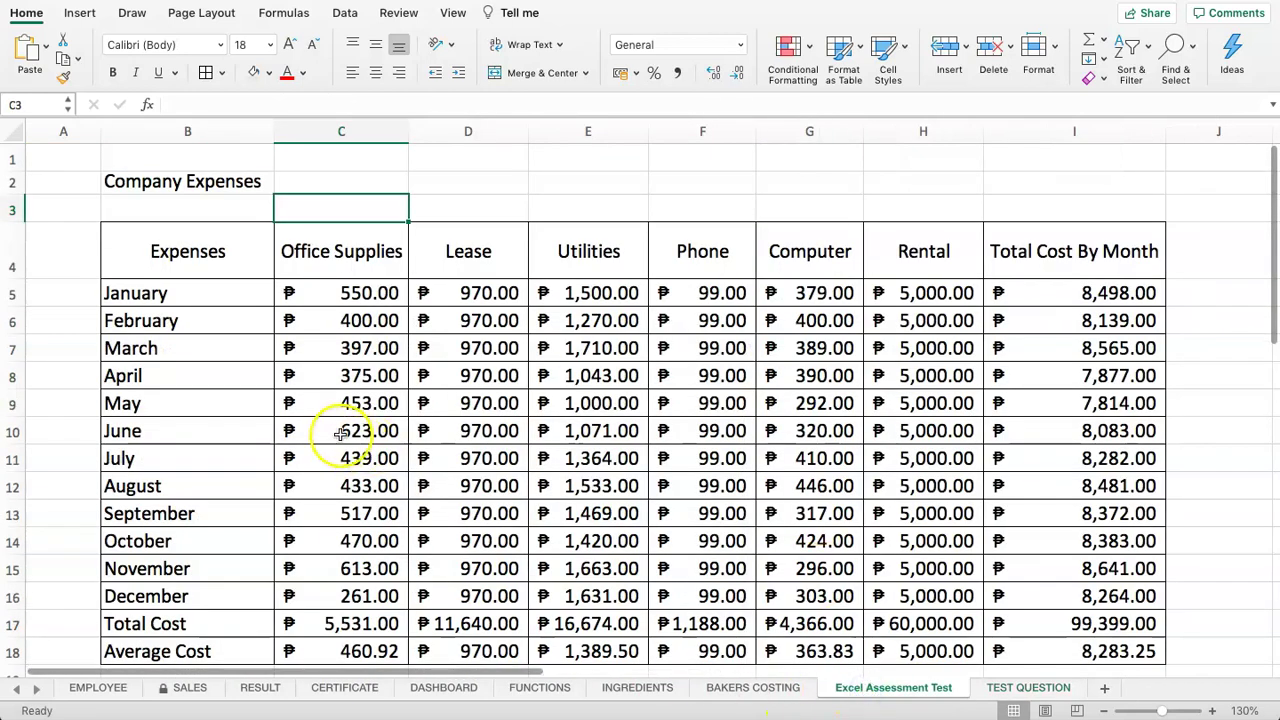
pyautogui.scroll(-3, 340, 420)
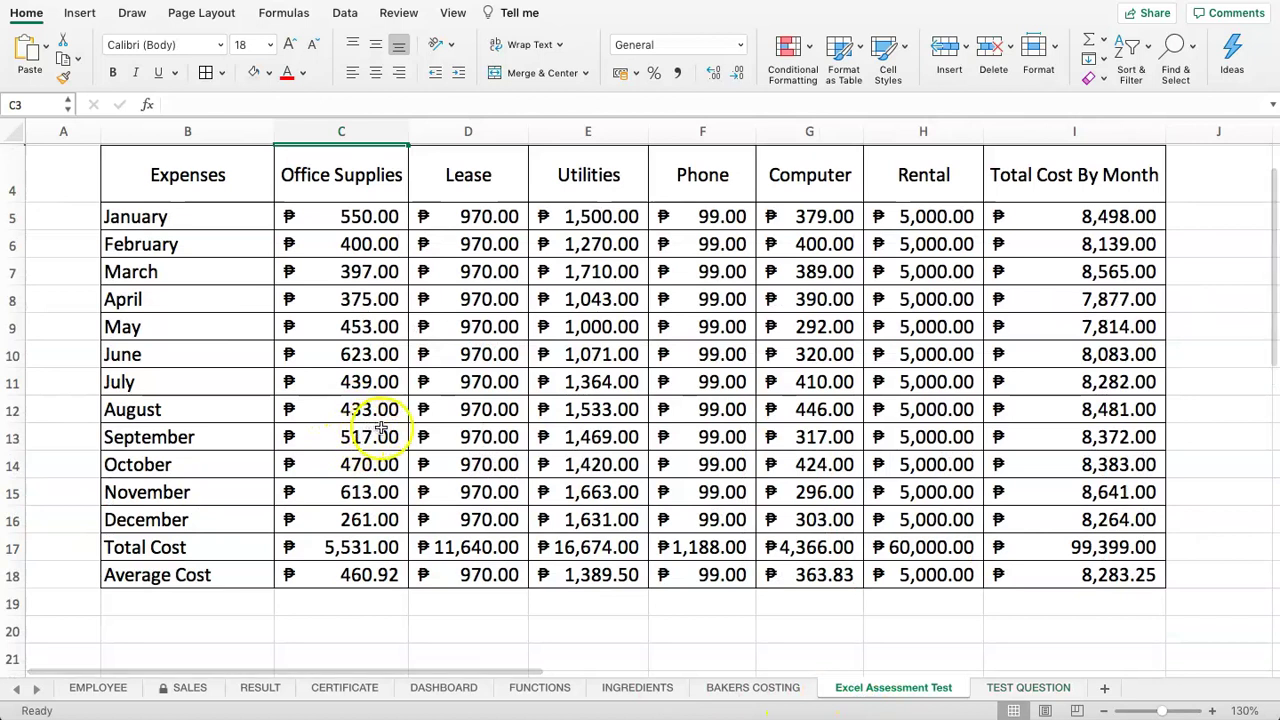
pyautogui.scroll(1, 500, 388)
pyautogui.moveTo(171, 220); pyautogui.dragTo(1003, 272)
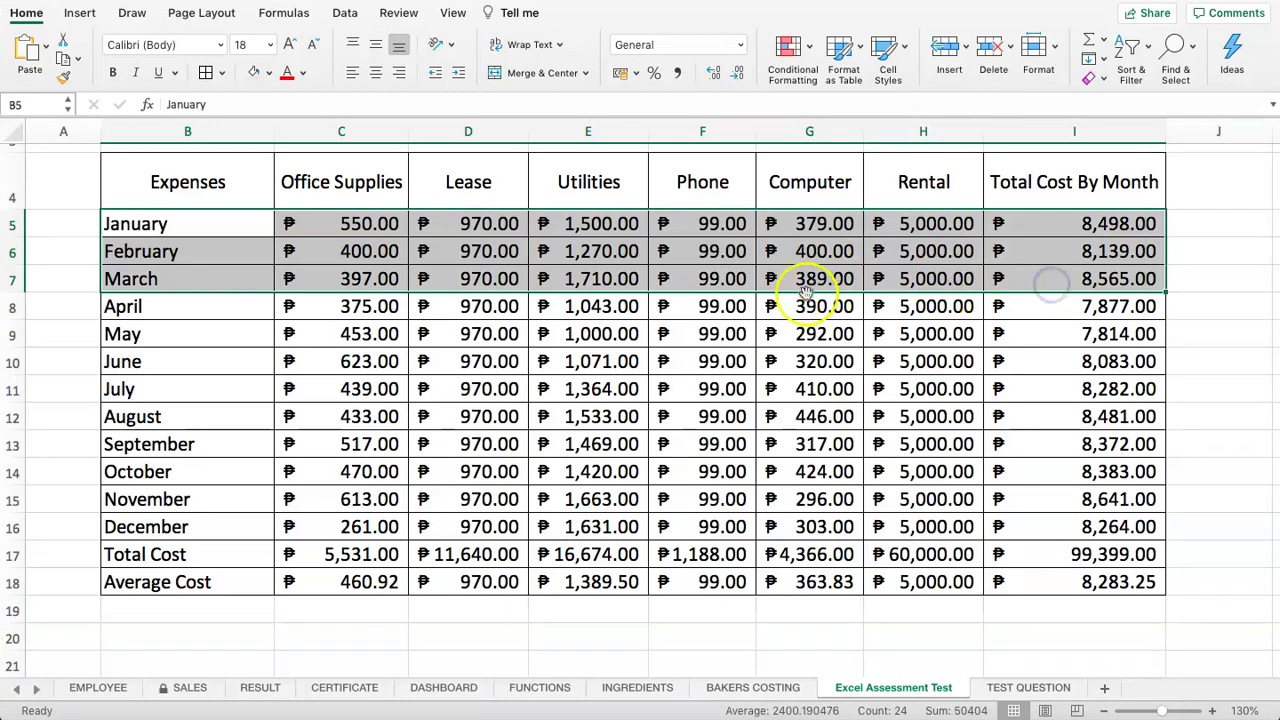
pyautogui.moveTo(68, 225); pyautogui.dragTo(70, 271)
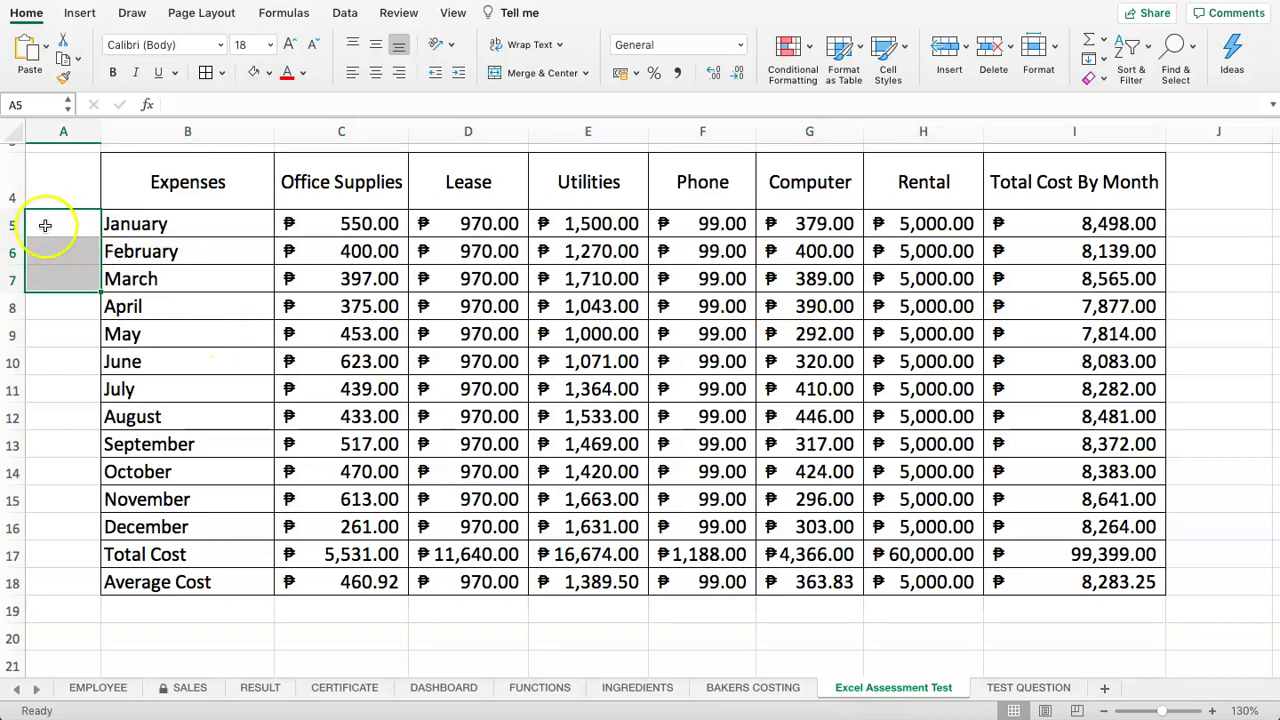
pyautogui.click(530, 74)
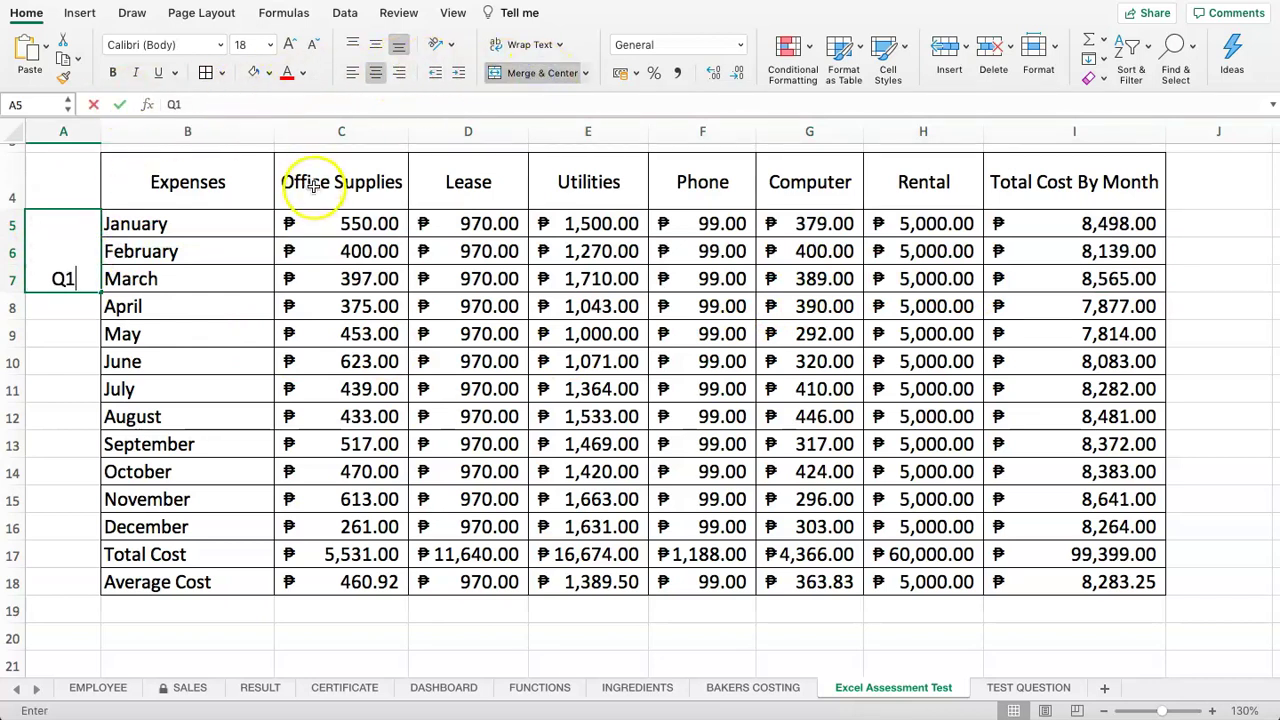
pyautogui.write('Q1')
pyautogui.press('Return')
# - Merge and center A8:A11 beside April to July and label it Q2
pyautogui.moveTo(64, 310); pyautogui.dragTo(67, 386)
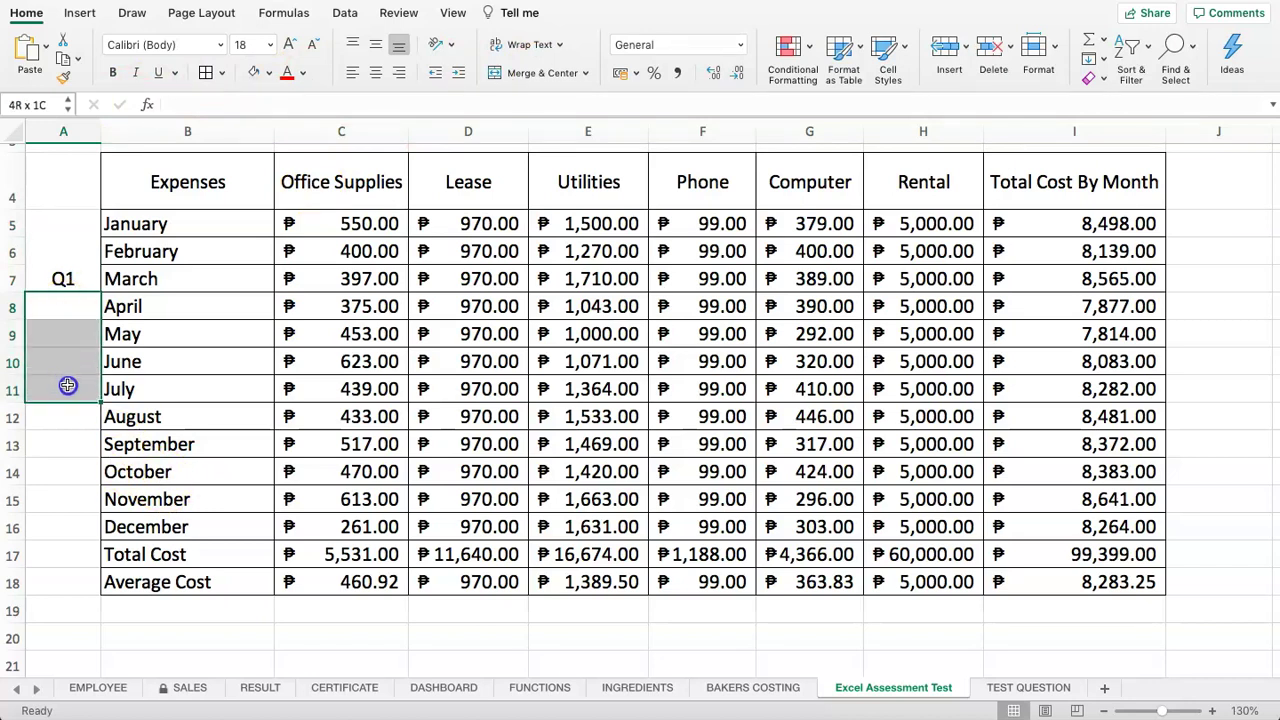
pyautogui.click(497, 73)
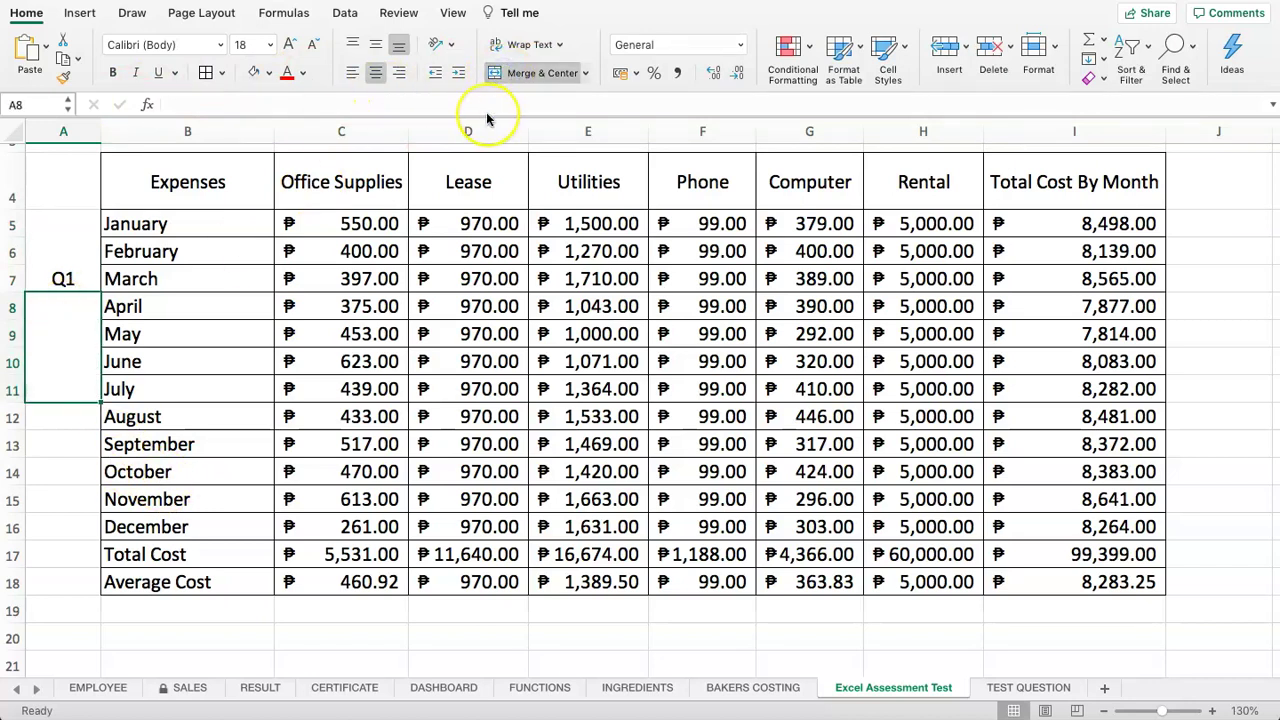
pyautogui.write('Q2')
pyautogui.press('Return')
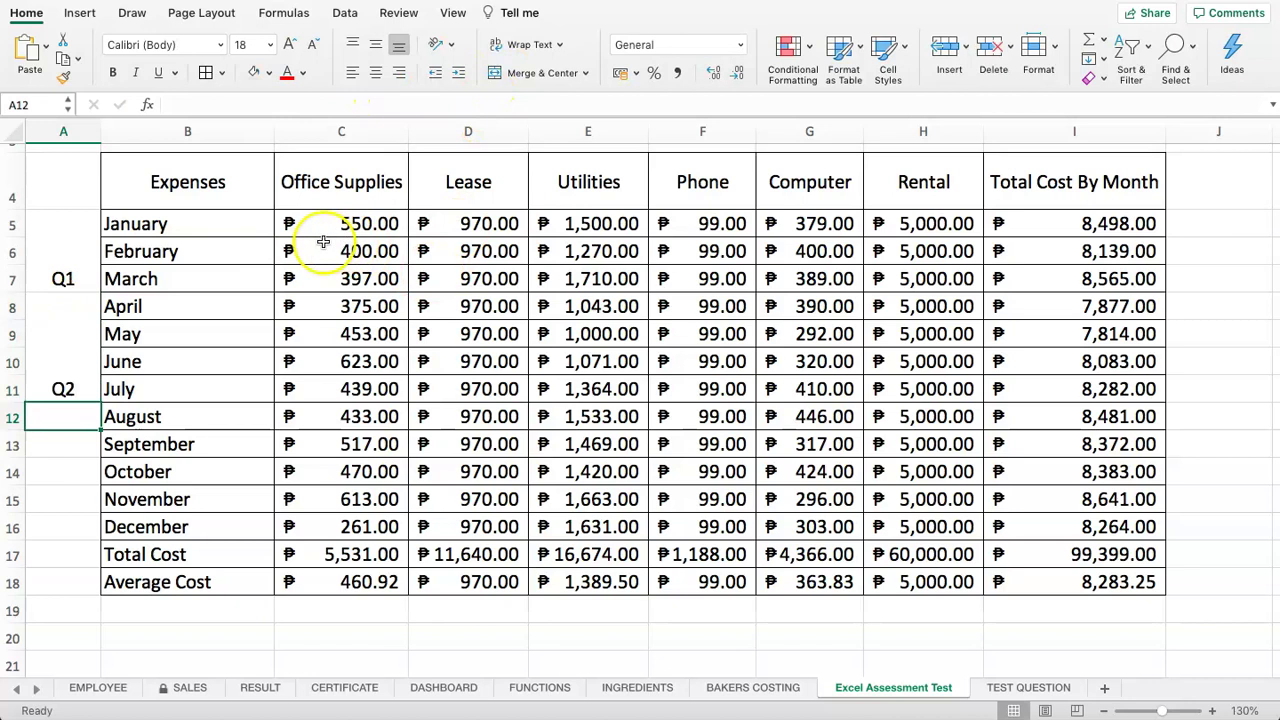
# - Recheck question 8's wording, and total the January to March costs in J5 with =SUM(I5:I7)
pyautogui.moveTo(180, 224); pyautogui.dragTo(1075, 272)
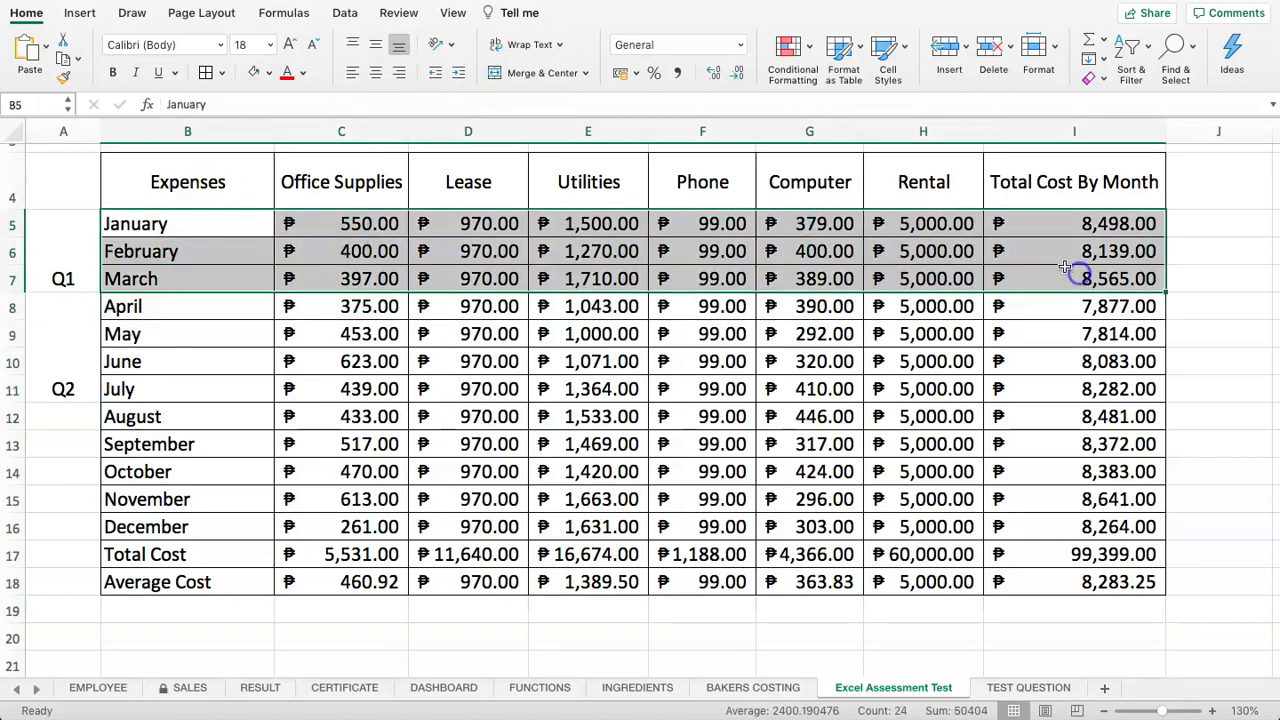
pyautogui.click(1073, 255)
pyautogui.moveTo(1073, 224); pyautogui.dragTo(1085, 281)
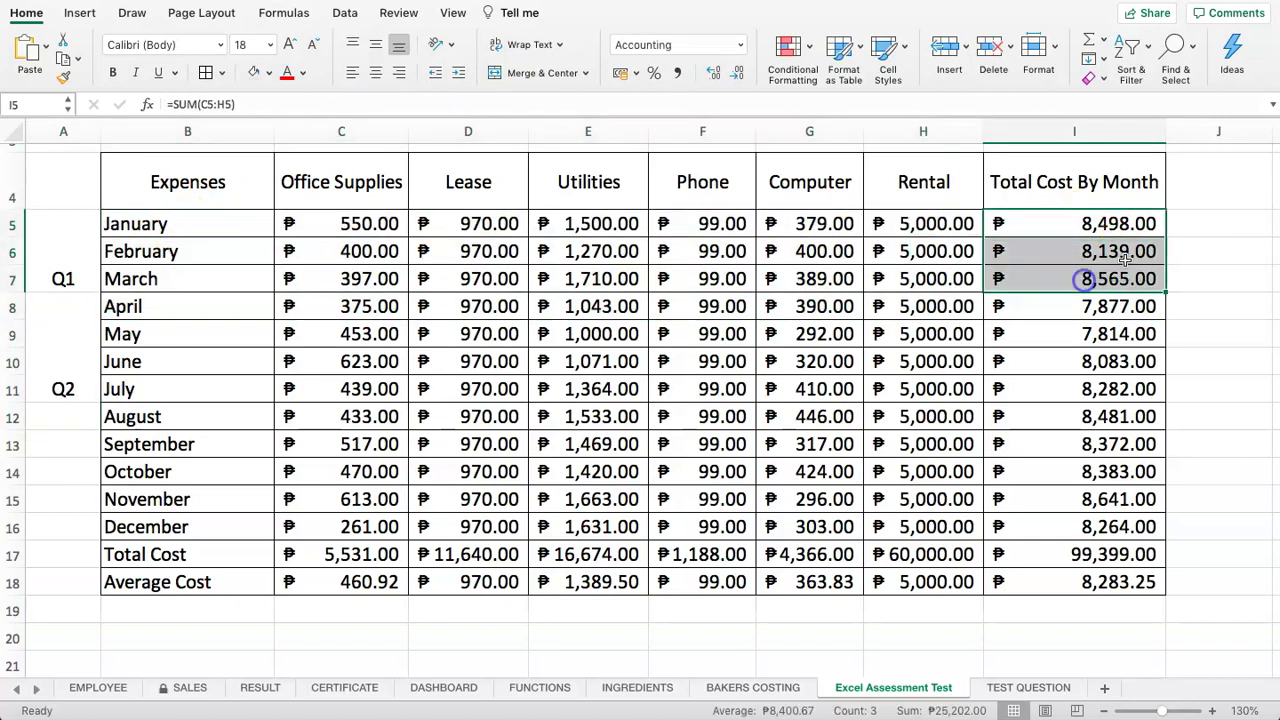
pyautogui.click(995, 689)
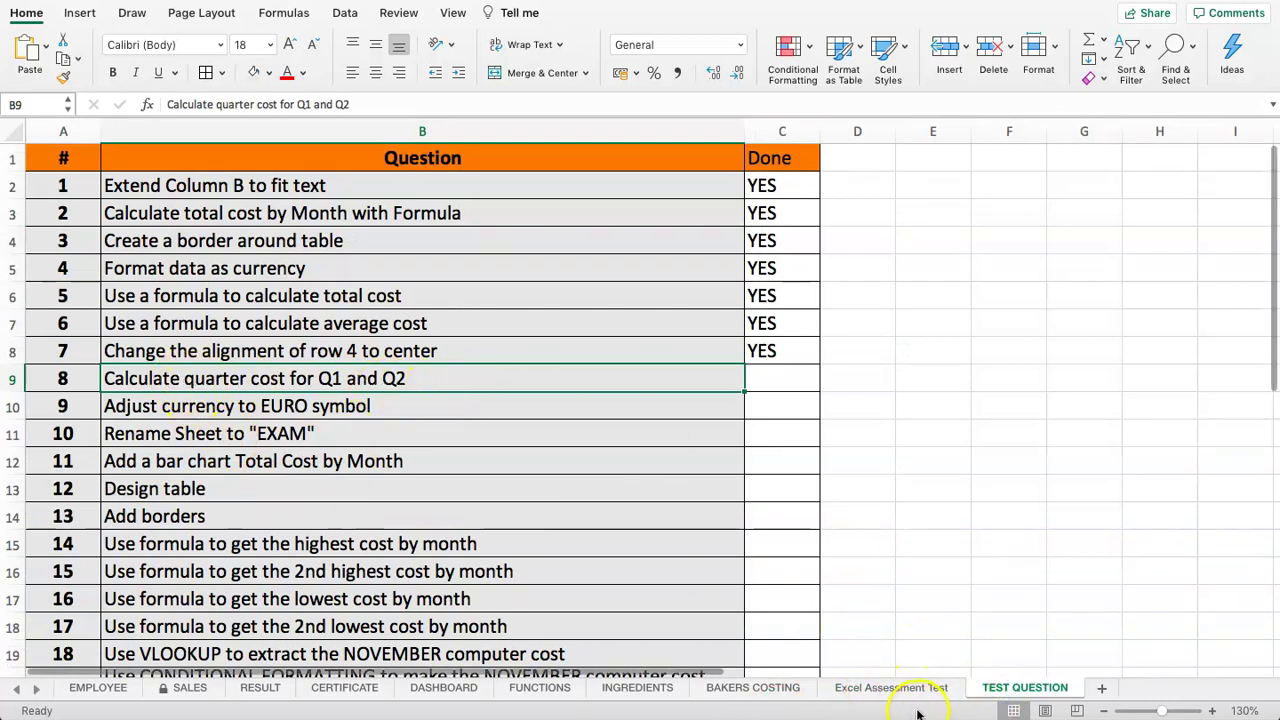
pyautogui.click(893, 688)
pyautogui.click(1210, 248)
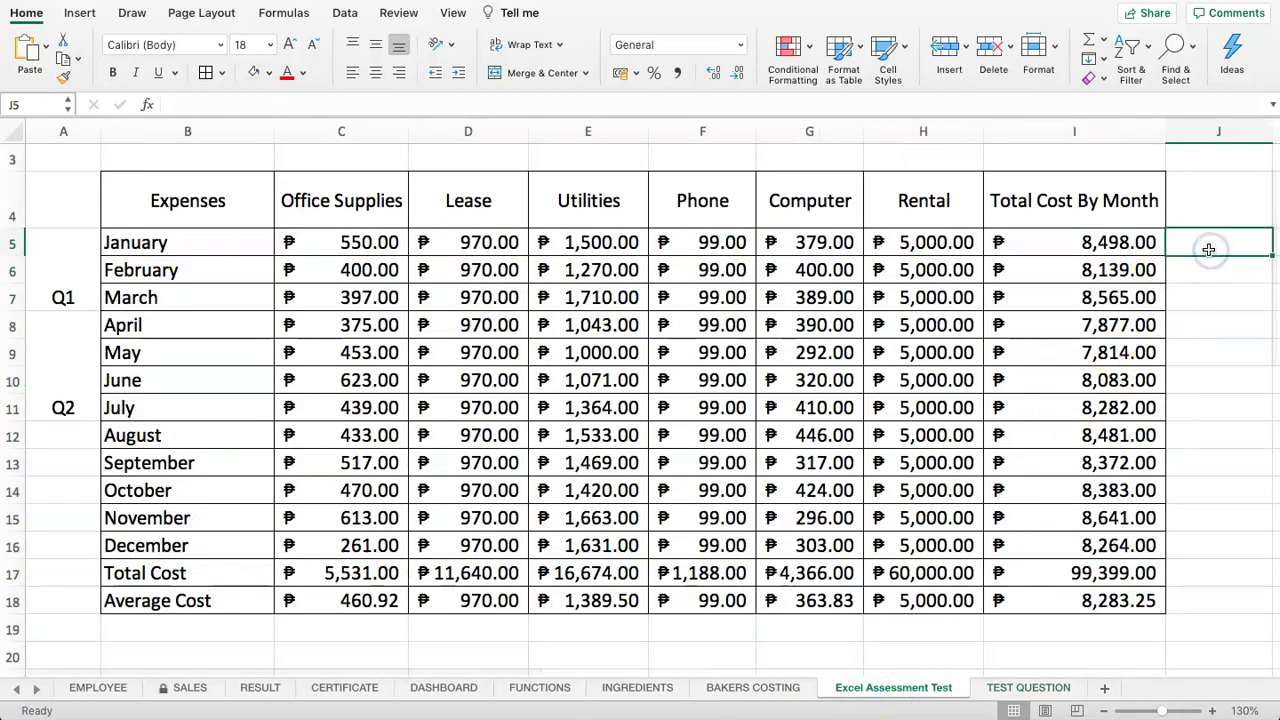
pyautogui.hscroll(5, 1208, 249)
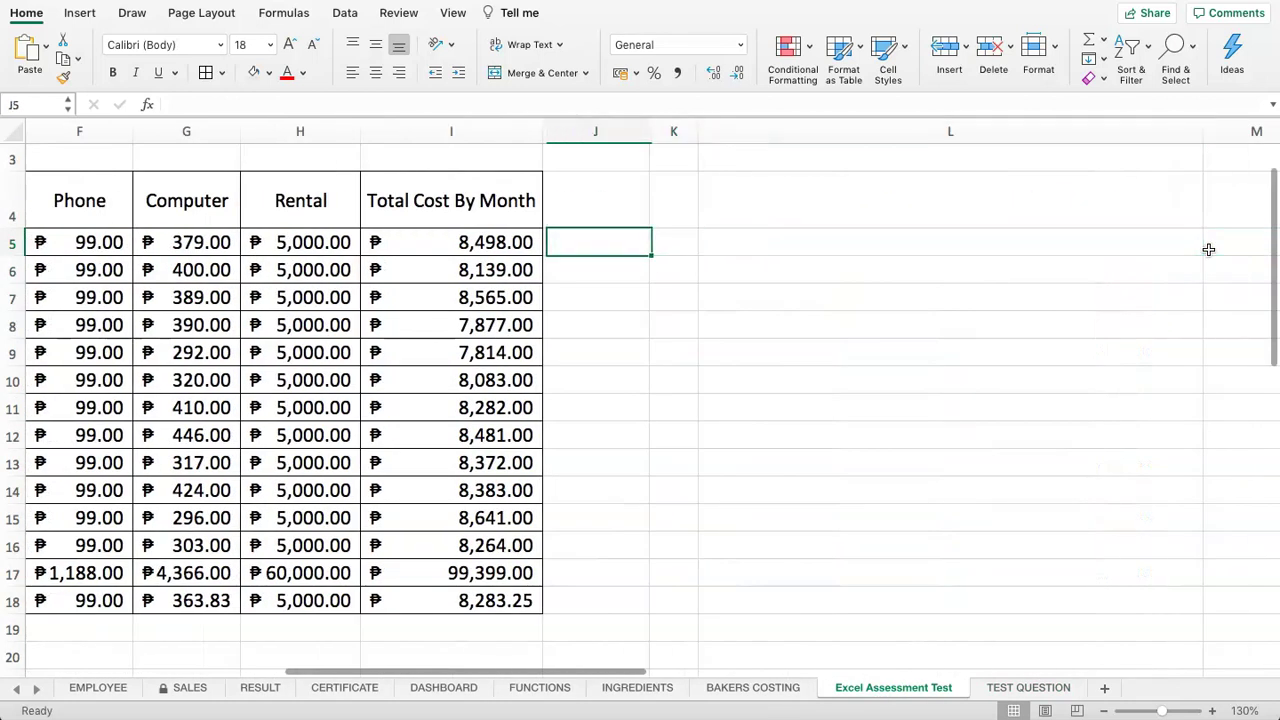
pyautogui.write('=')
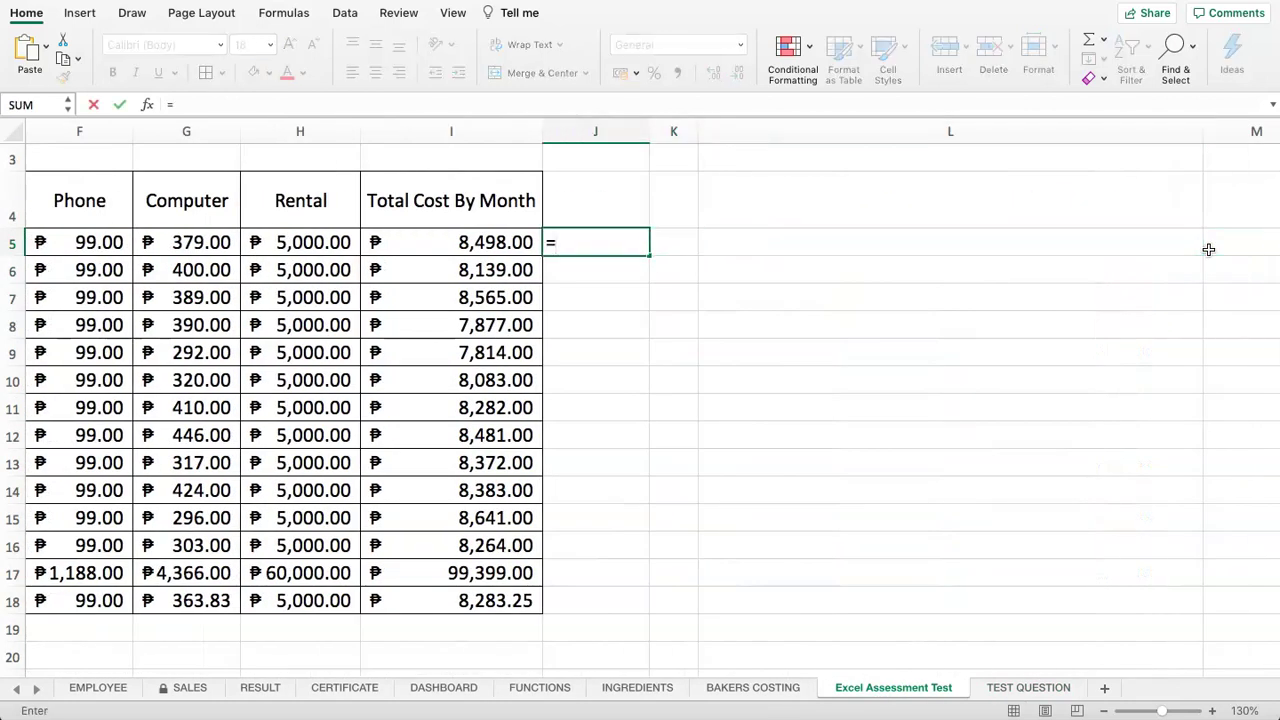
pyautogui.write('SUM(')
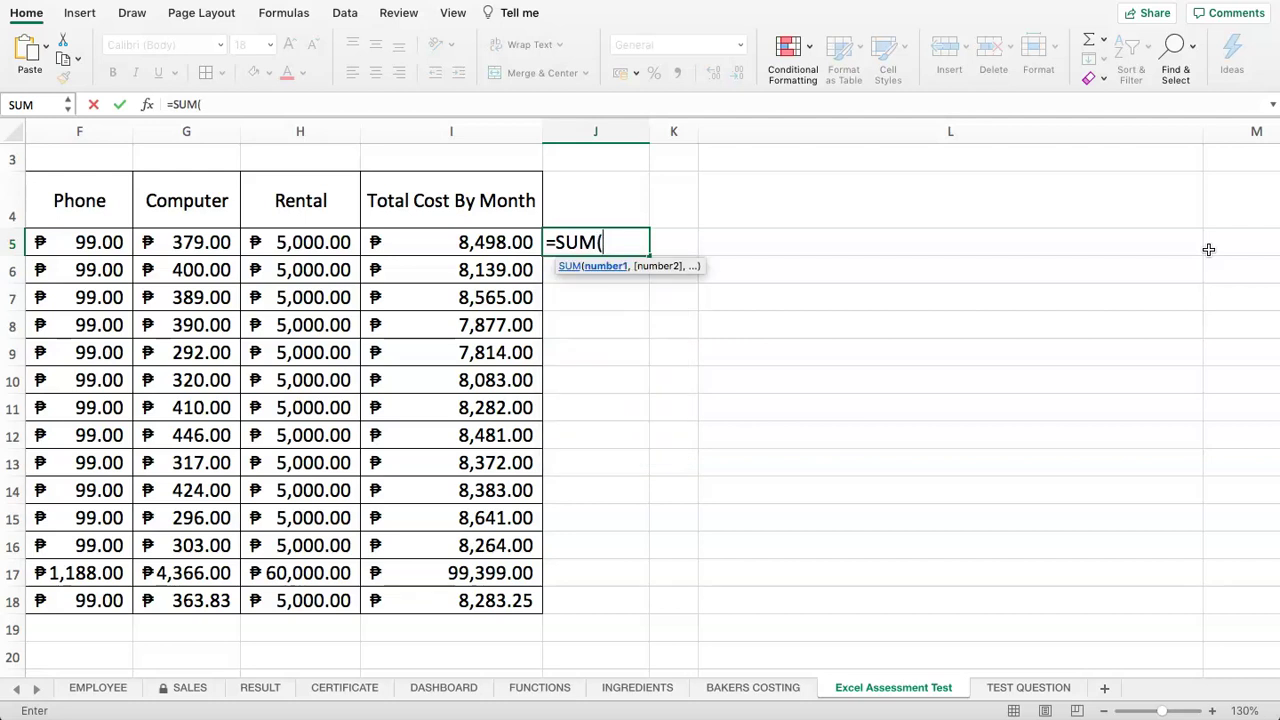
pyautogui.moveTo(495, 242); pyautogui.dragTo(491, 297)
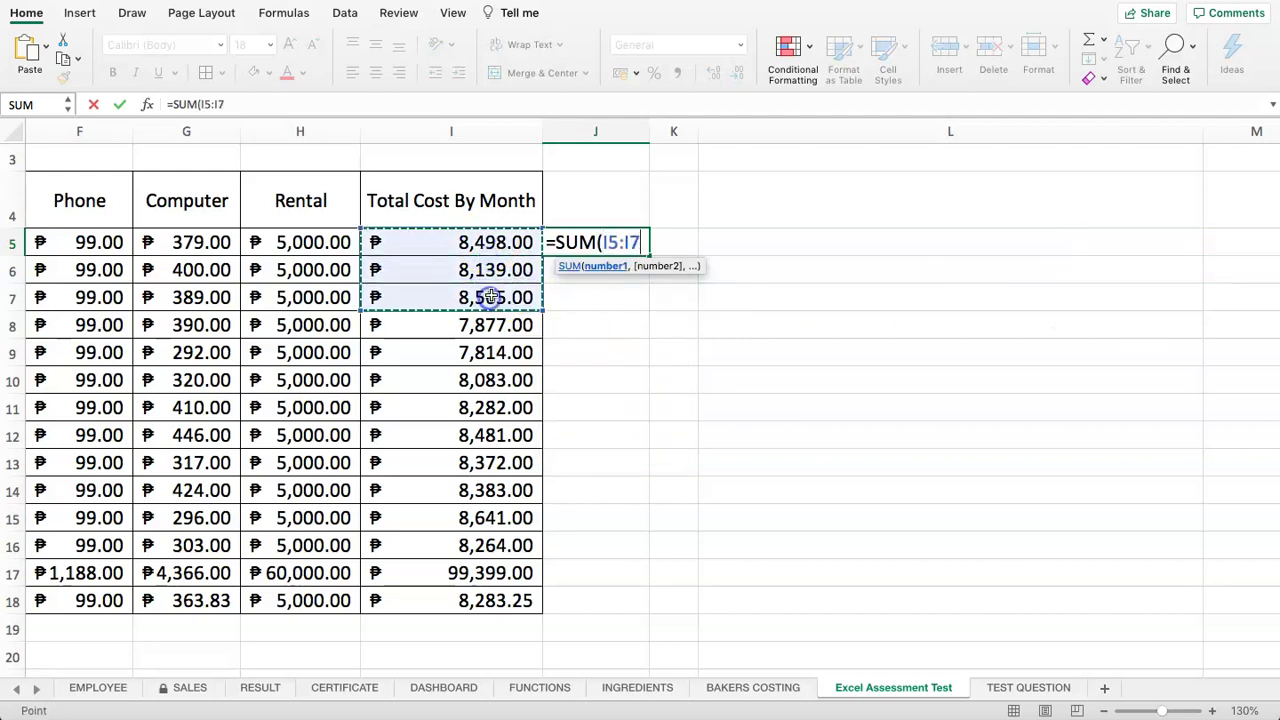
pyautogui.press('Return')
# - Total the April to June costs in J8 with =SUM(I8:I10)
pyautogui.click(569, 331)
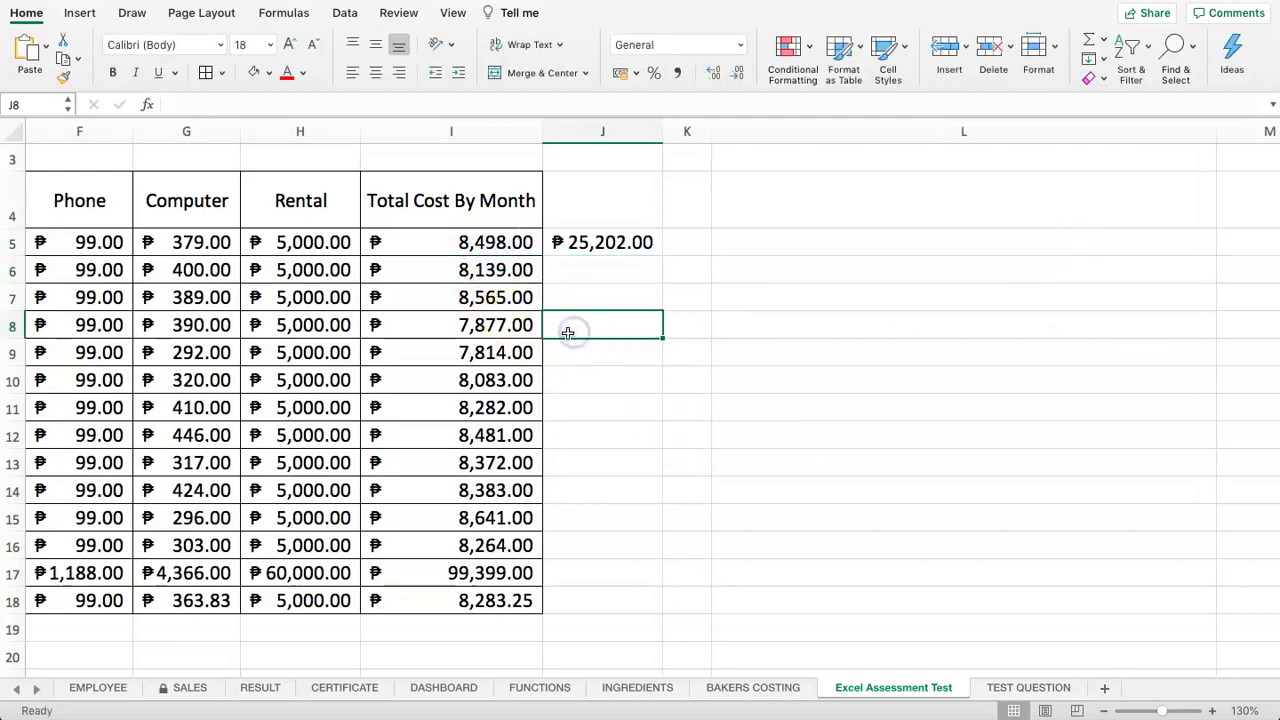
pyautogui.write('=SUM(')
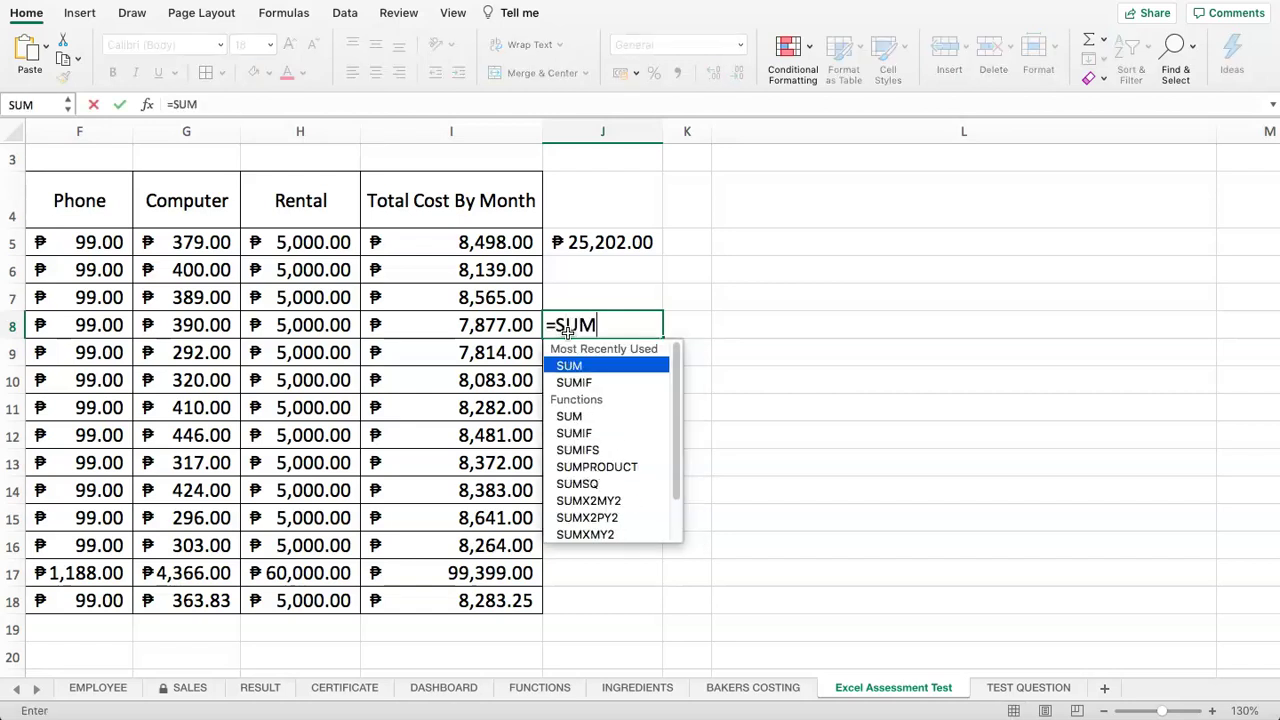
pyautogui.moveTo(506, 333); pyautogui.dragTo(491, 378)
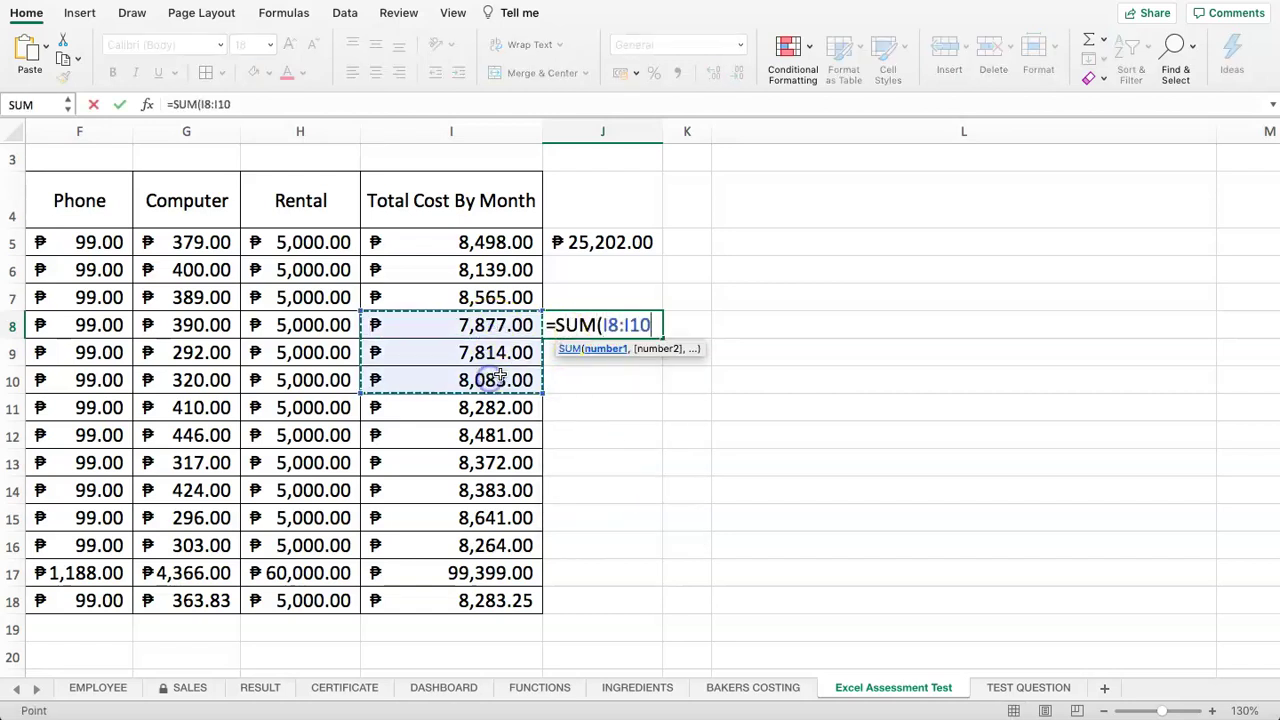
pyautogui.press('Return')
pyautogui.click(590, 438)
pyautogui.click(606, 335)
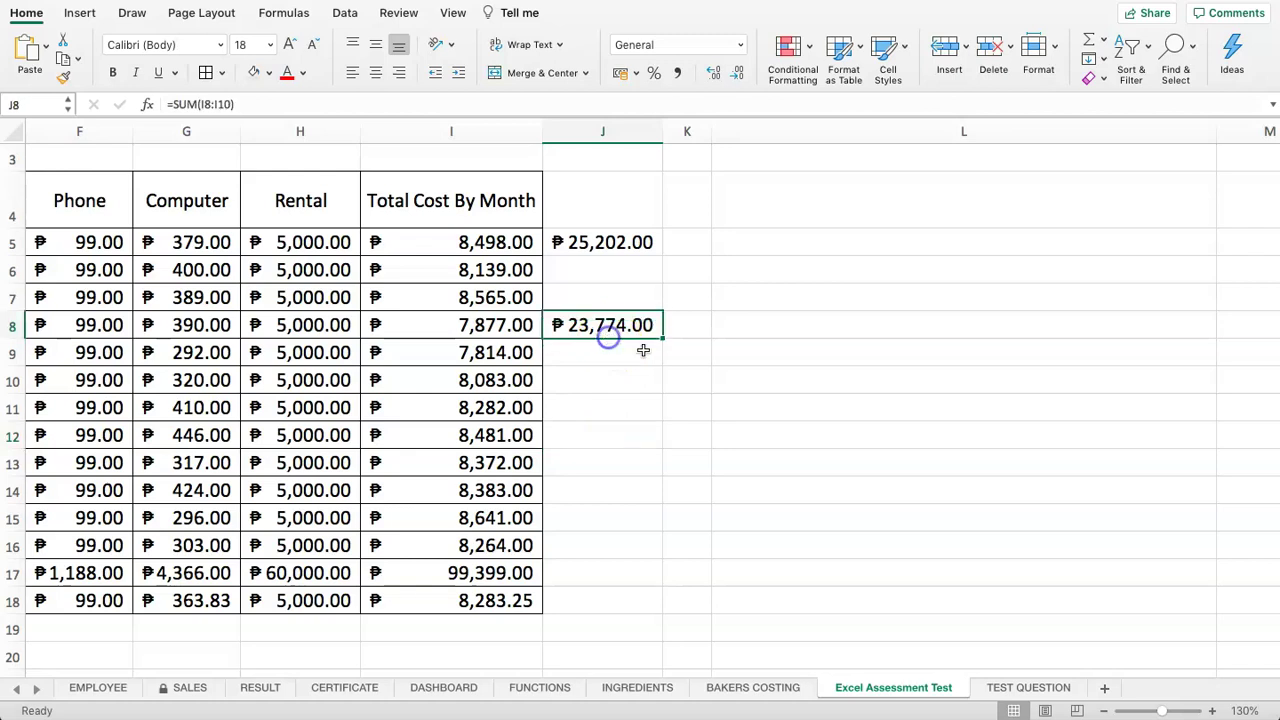
# - Review the Q1 and Q2 labels against the months and the quarter totals in J5 and J8
pyautogui.press('Left')
pyautogui.press('Left')
pyautogui.press('Left')
pyautogui.press('Left')
pyautogui.press('Left')
pyautogui.press('Left')
pyautogui.press('Left')
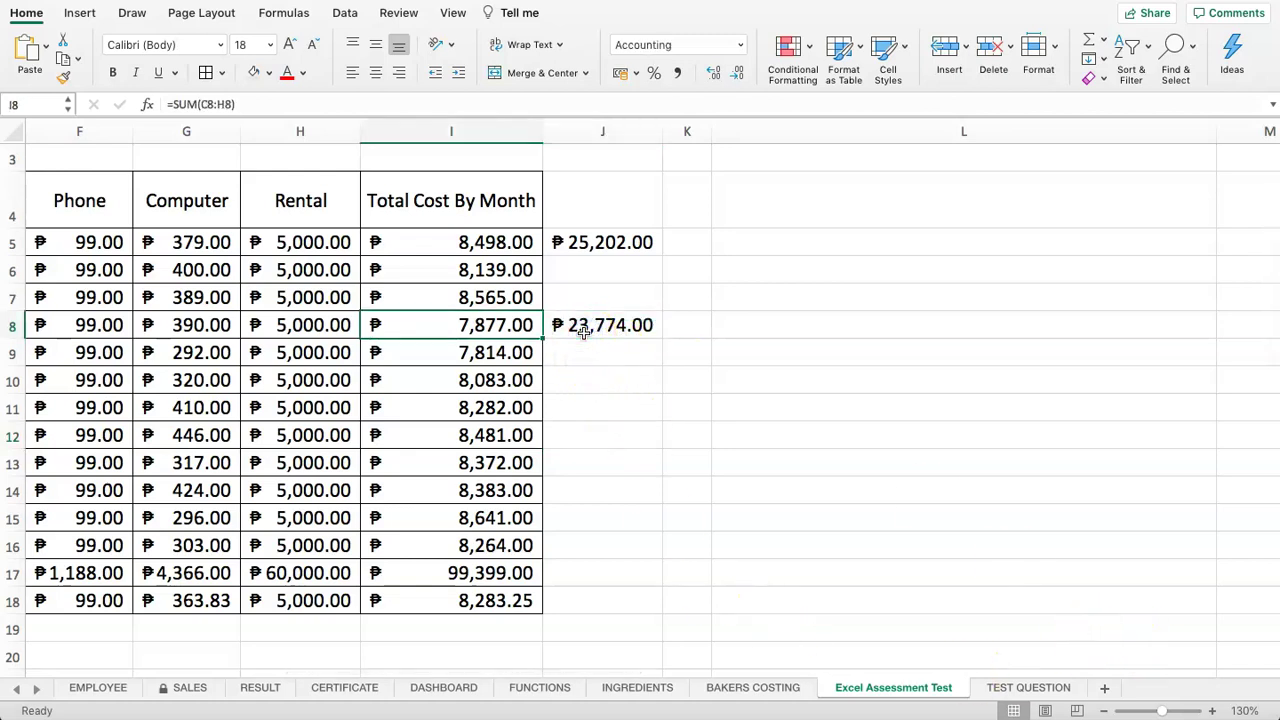
pyautogui.press('Left')
pyautogui.press('Left')
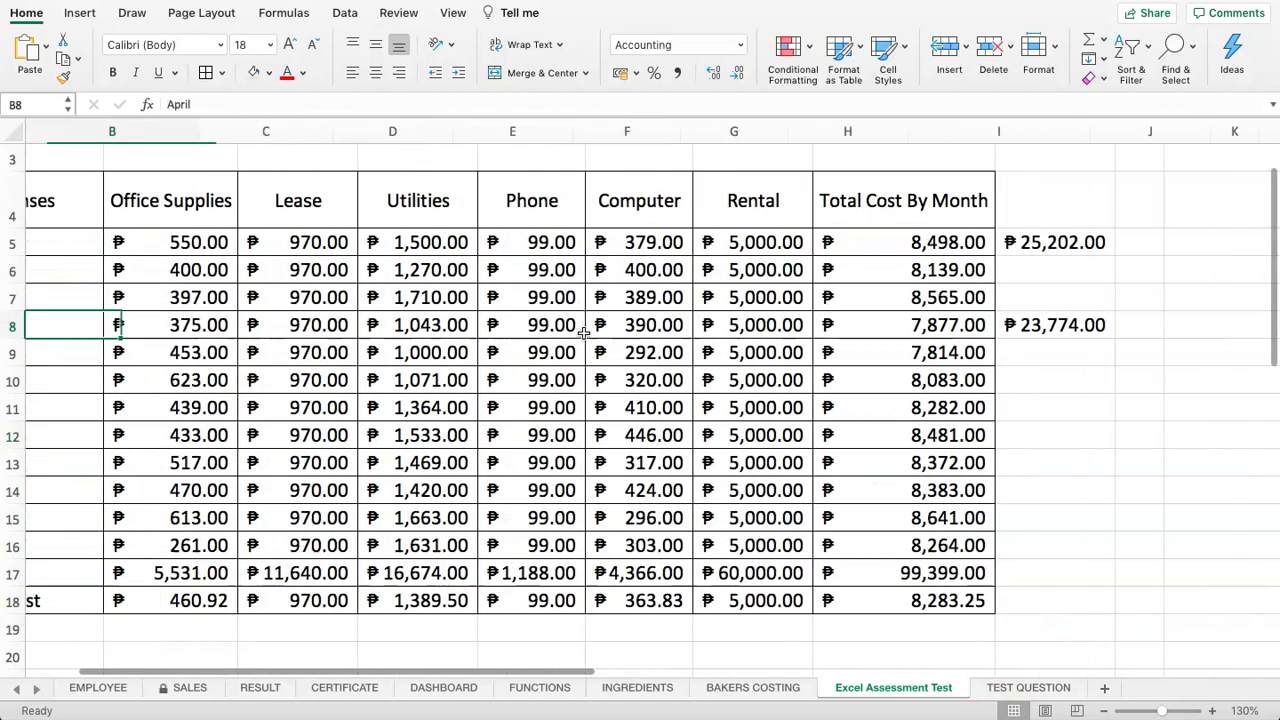
pyautogui.moveTo(1175, 243)
pyautogui.mouseDown()
pyautogui.moveTo(1214, 326)
pyautogui.moveTo(1189, 246)
pyautogui.mouseUp()
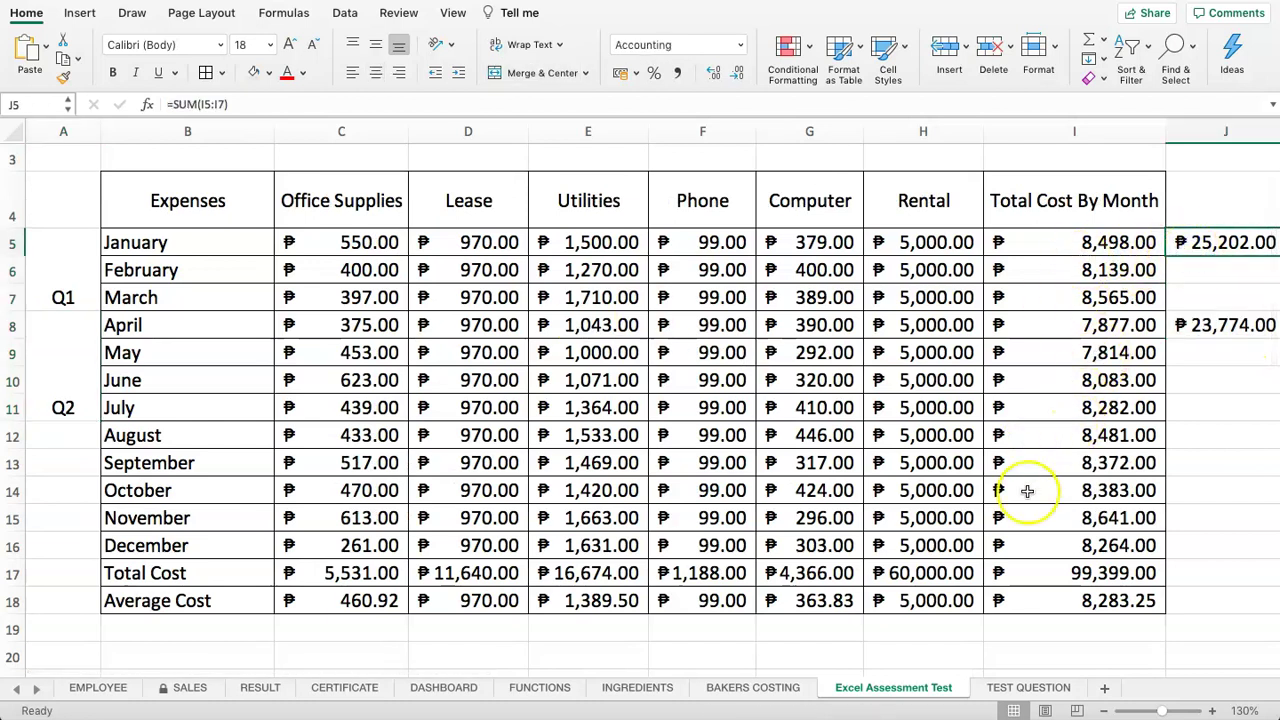
# - On the TEST QUESTION sheet, mark question 8 as YES in the Done column and read question 9
pyautogui.click(997, 687)
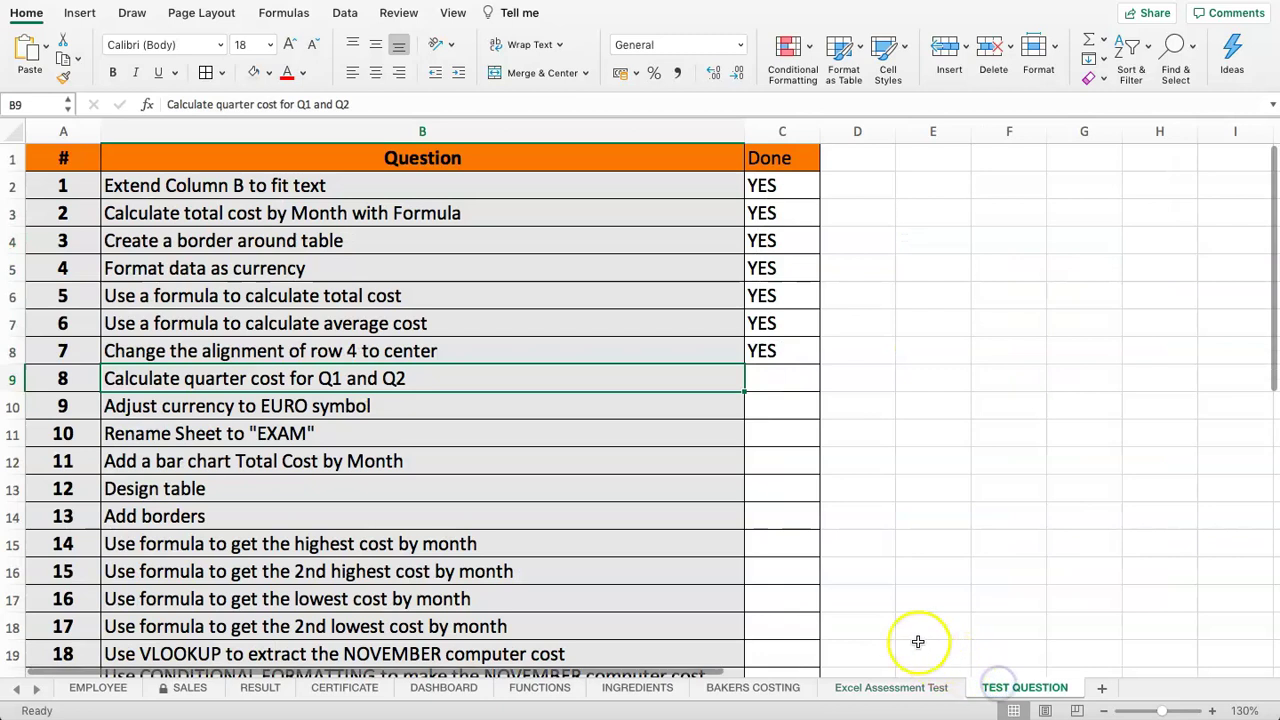
pyautogui.click(791, 386)
pyautogui.write('YES')
pyautogui.press('Return')
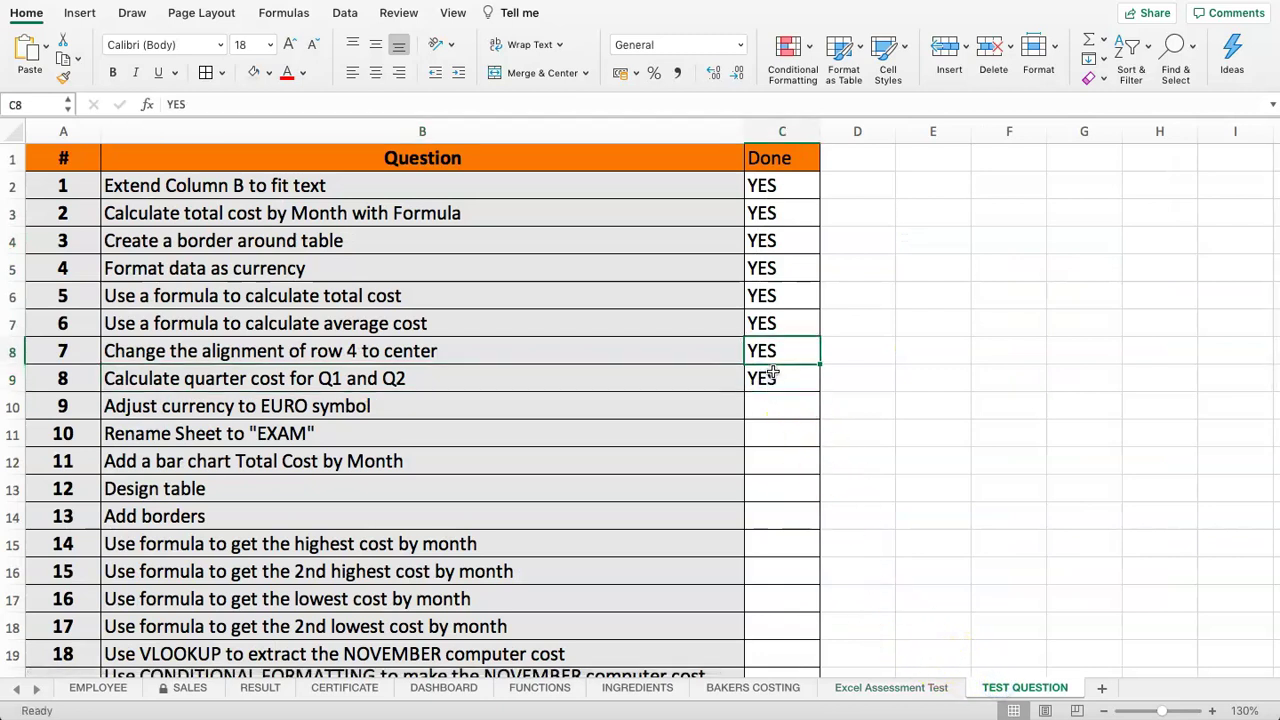
pyautogui.press('Left')
pyautogui.press('Left')
pyautogui.press('Right')
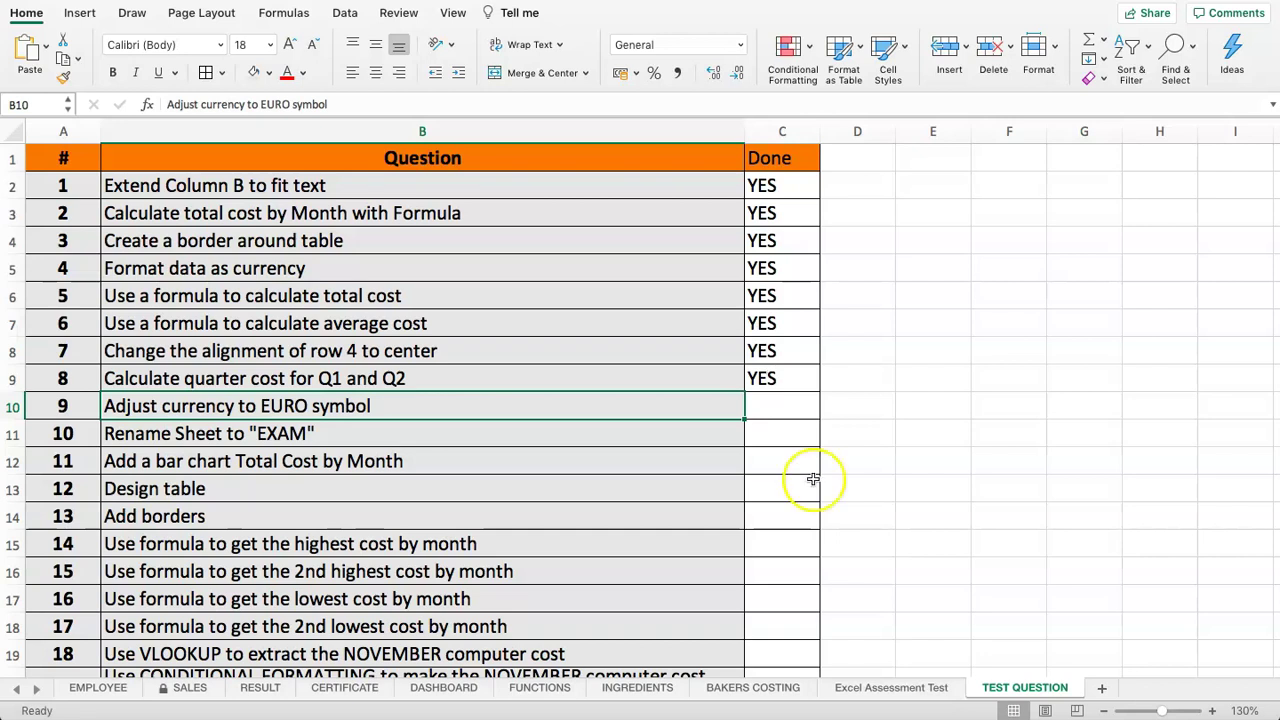
# - On the Excel Assessment Test sheet, format C5:I18 as Accounting with the € Euro (€ 123) symbol
pyautogui.click(891, 686)
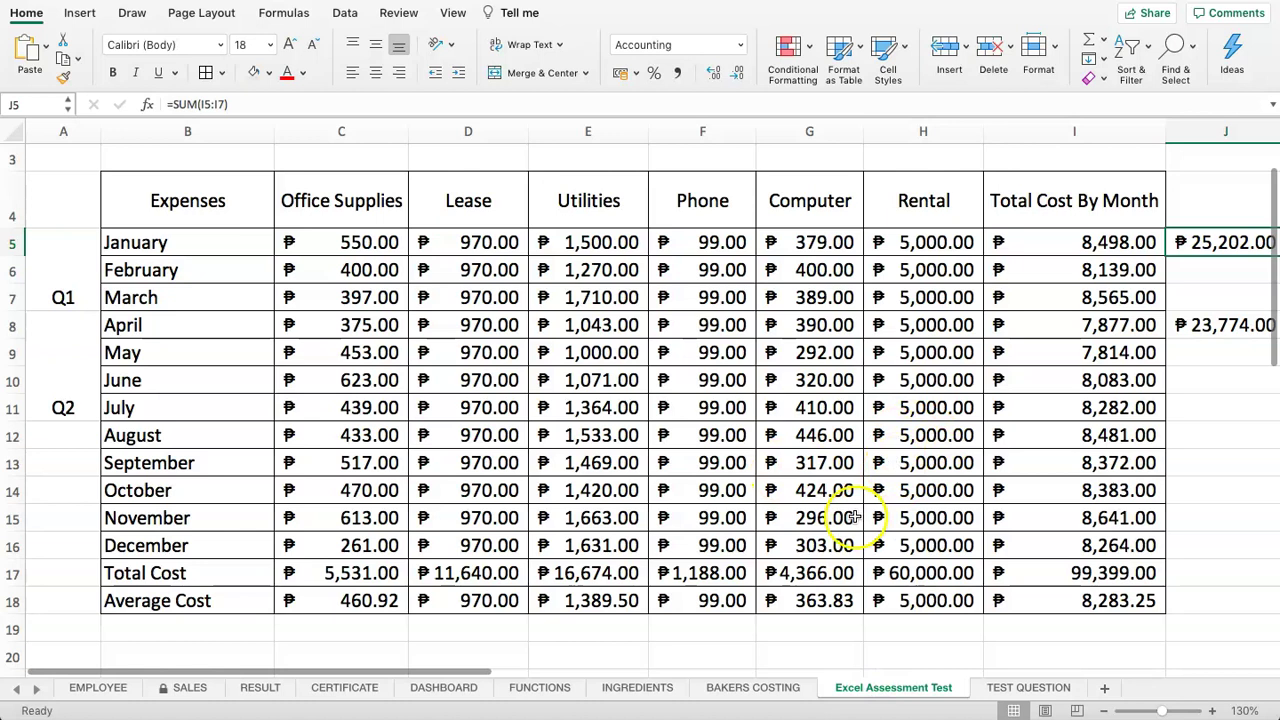
pyautogui.moveTo(329, 243); pyautogui.dragTo(1014, 574)
pyautogui.click(1016, 573)
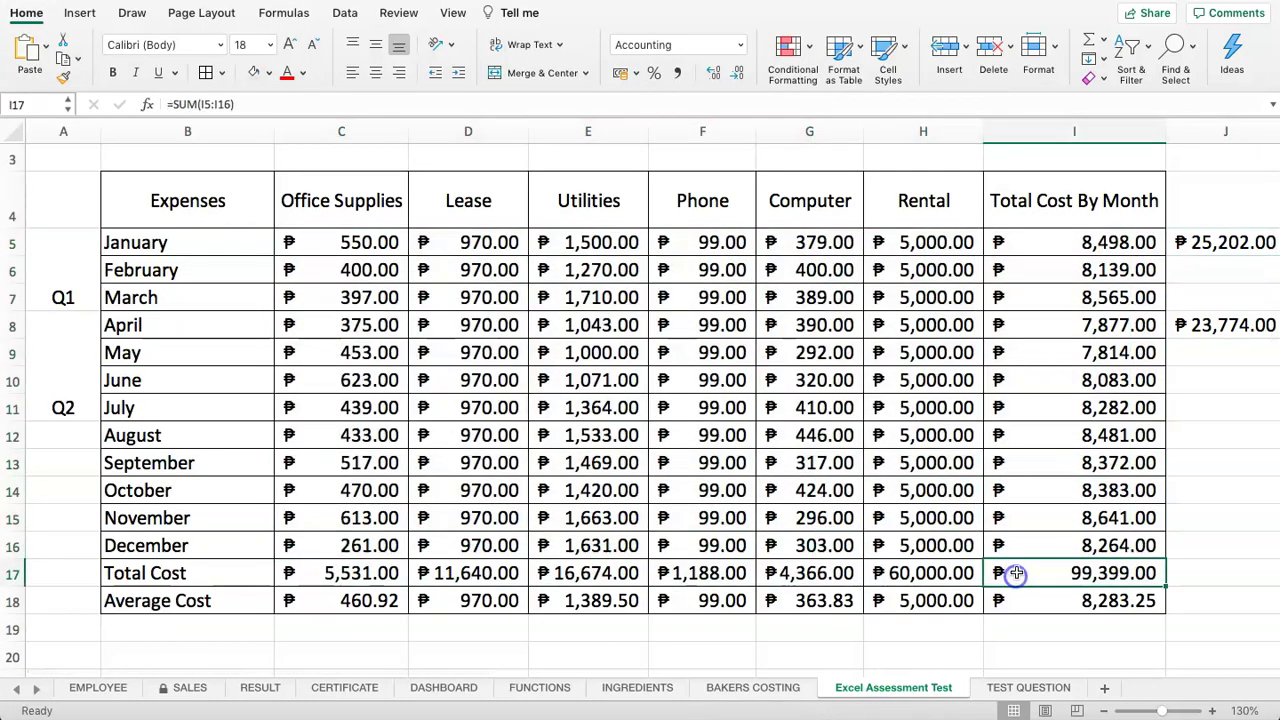
pyautogui.moveTo(361, 245); pyautogui.dragTo(1050, 593)
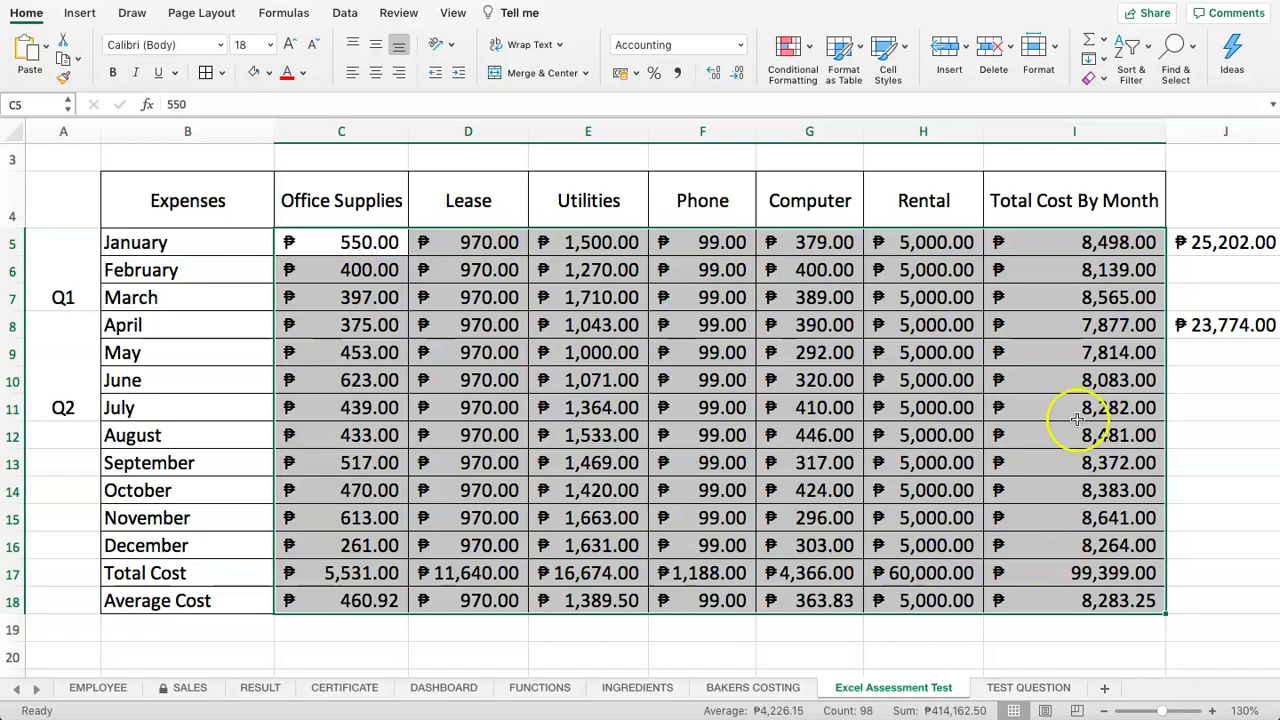
pyautogui.click(641, 74)
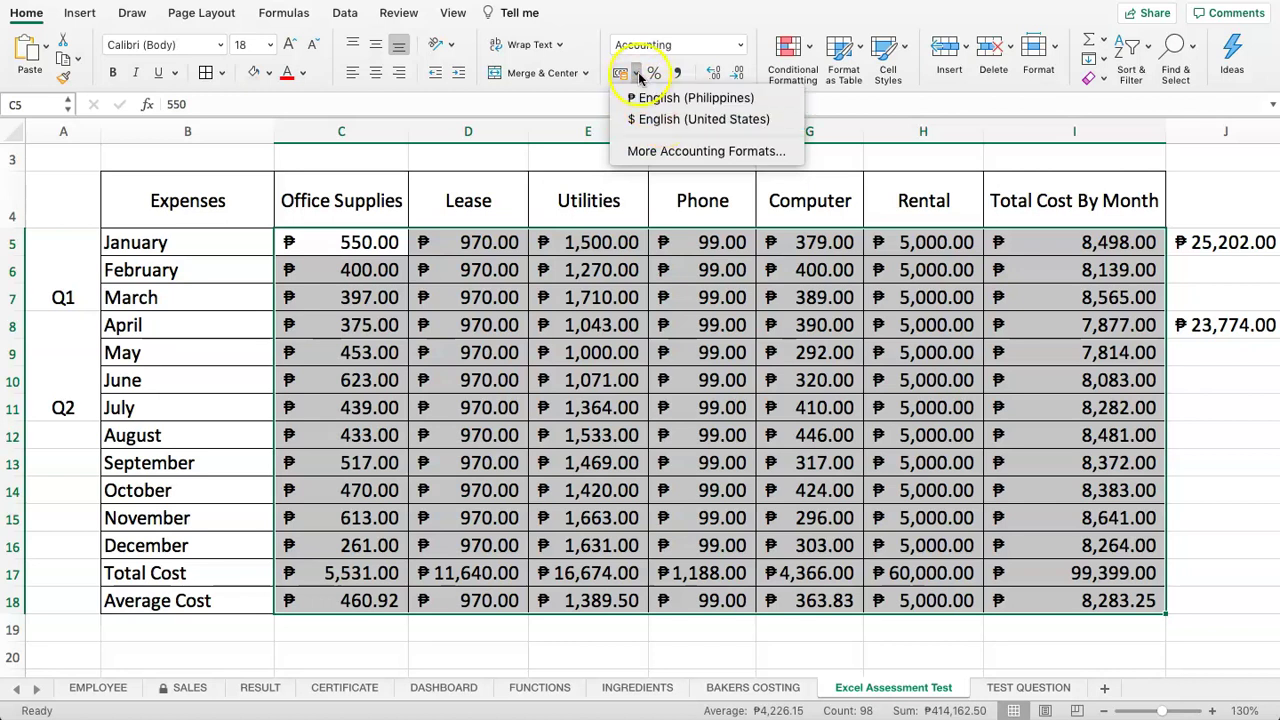
pyautogui.click(659, 155)
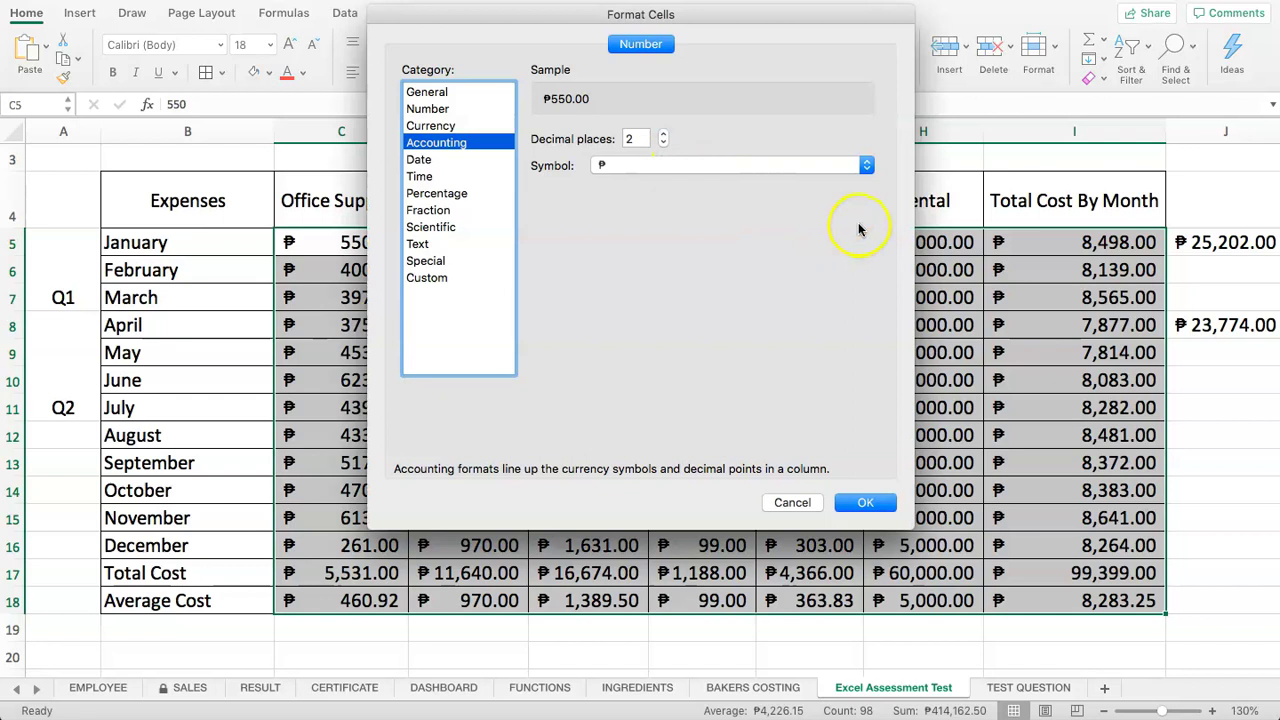
pyautogui.click(663, 168)
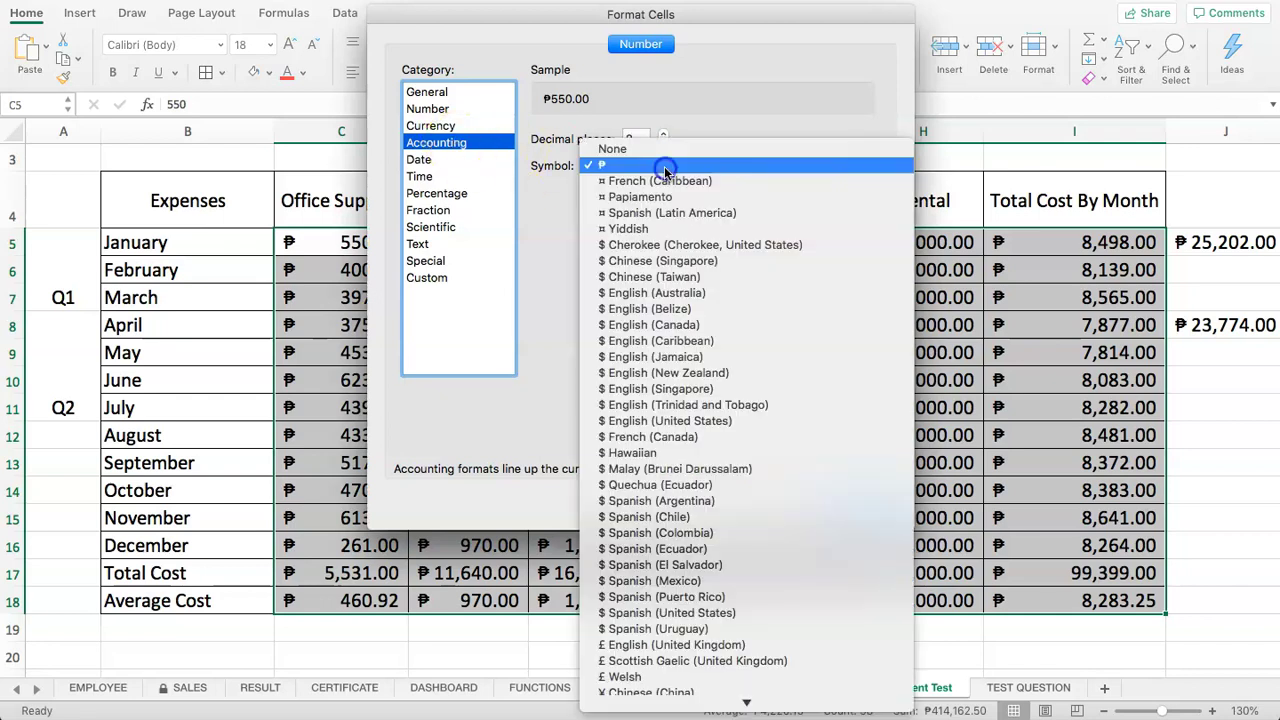
pyautogui.scroll(-2, 688, 275)
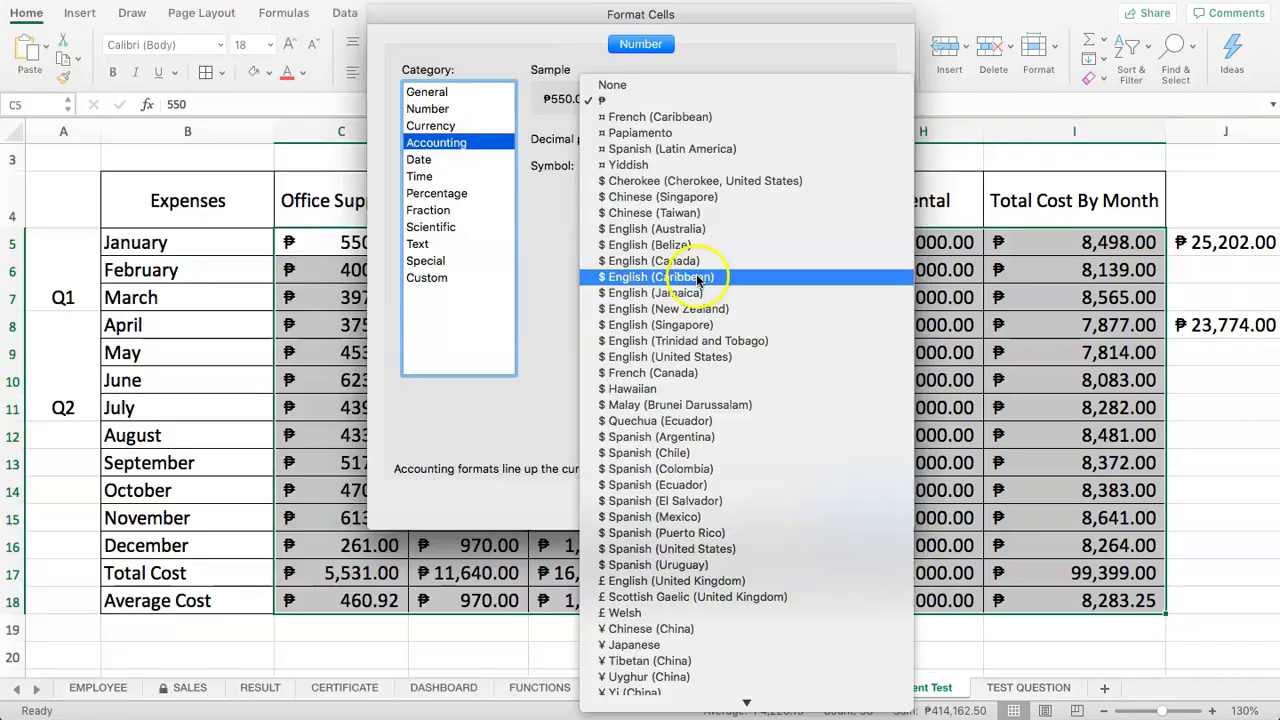
pyautogui.scroll(-10, 695, 275)
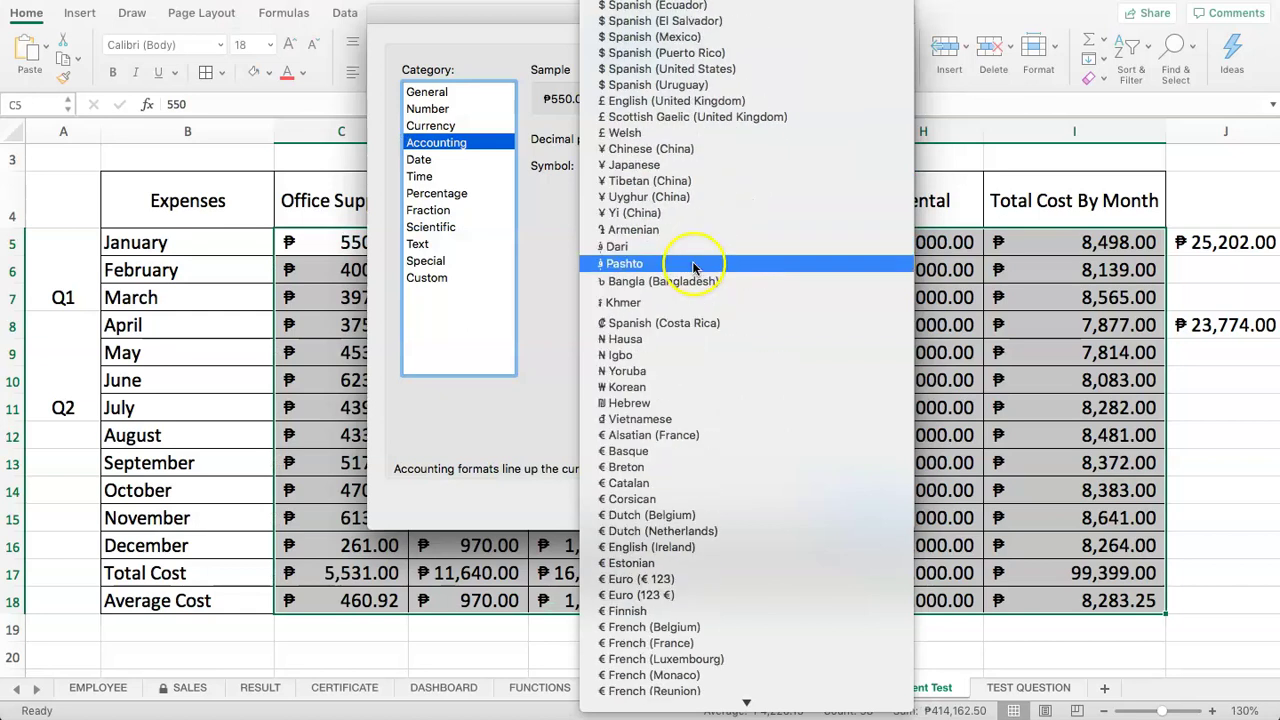
pyautogui.scroll(-2, 703, 300)
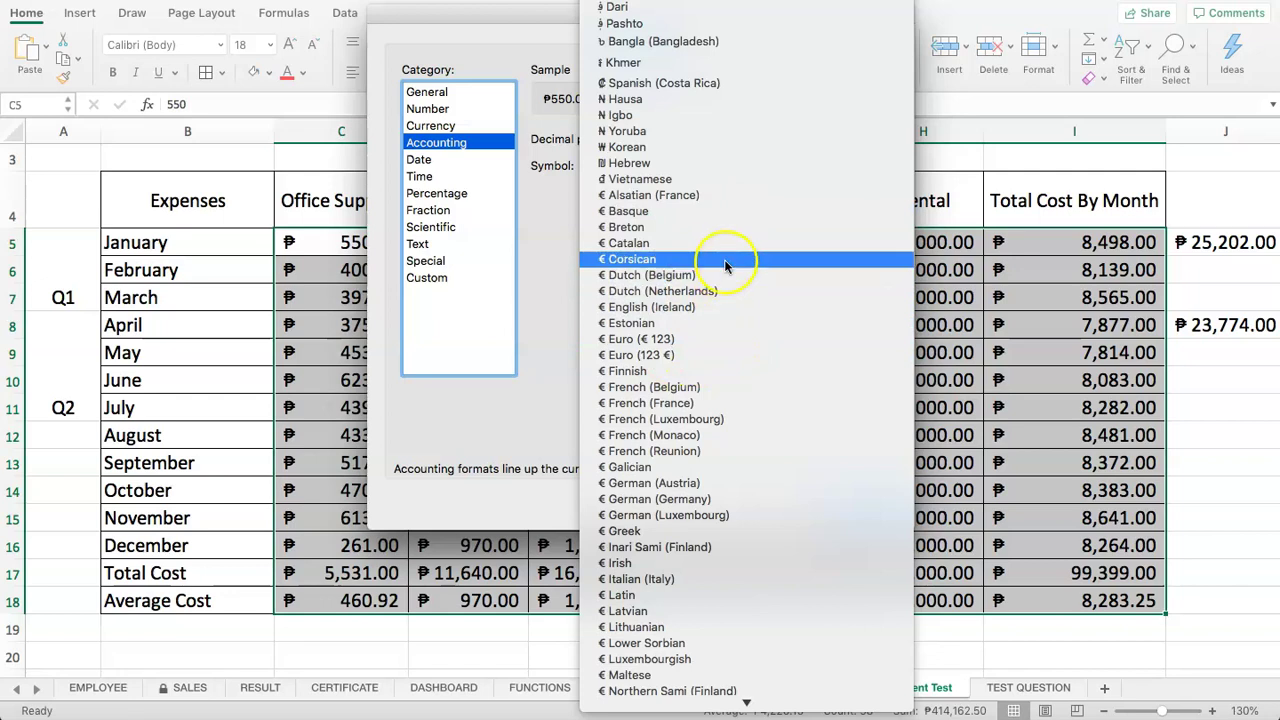
pyautogui.scroll(-2, 725, 340)
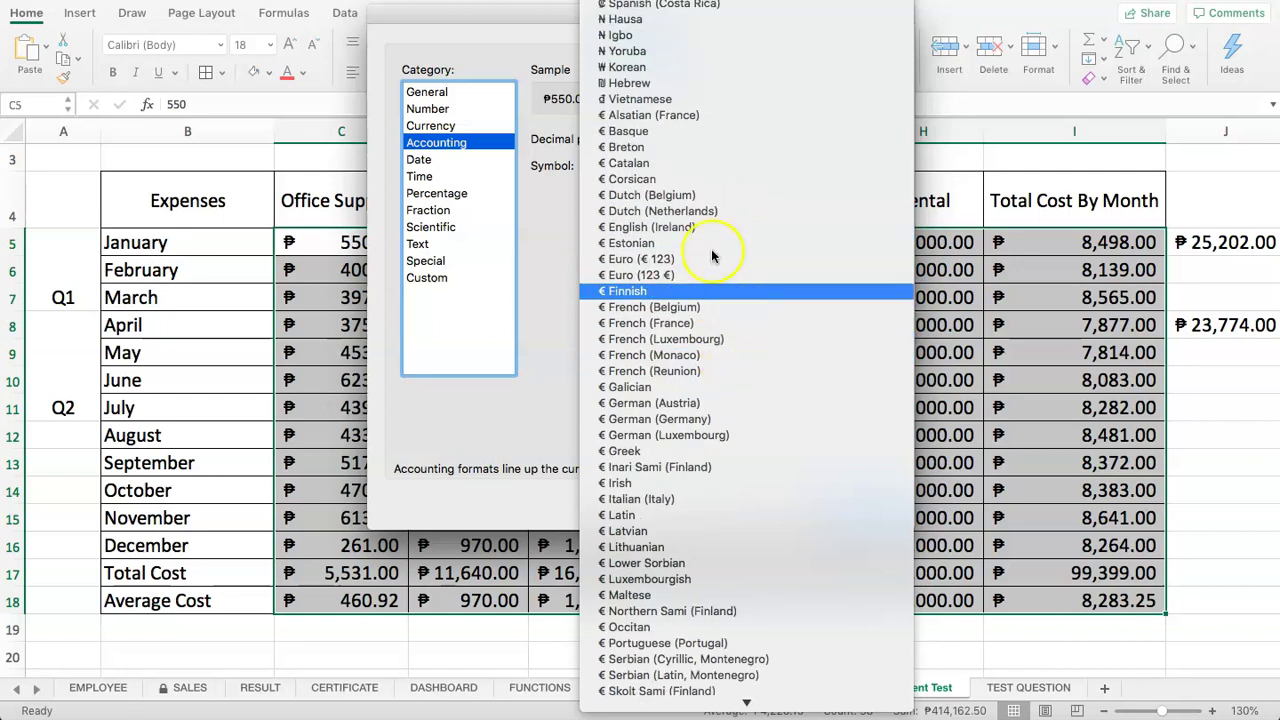
pyautogui.click(627, 260)
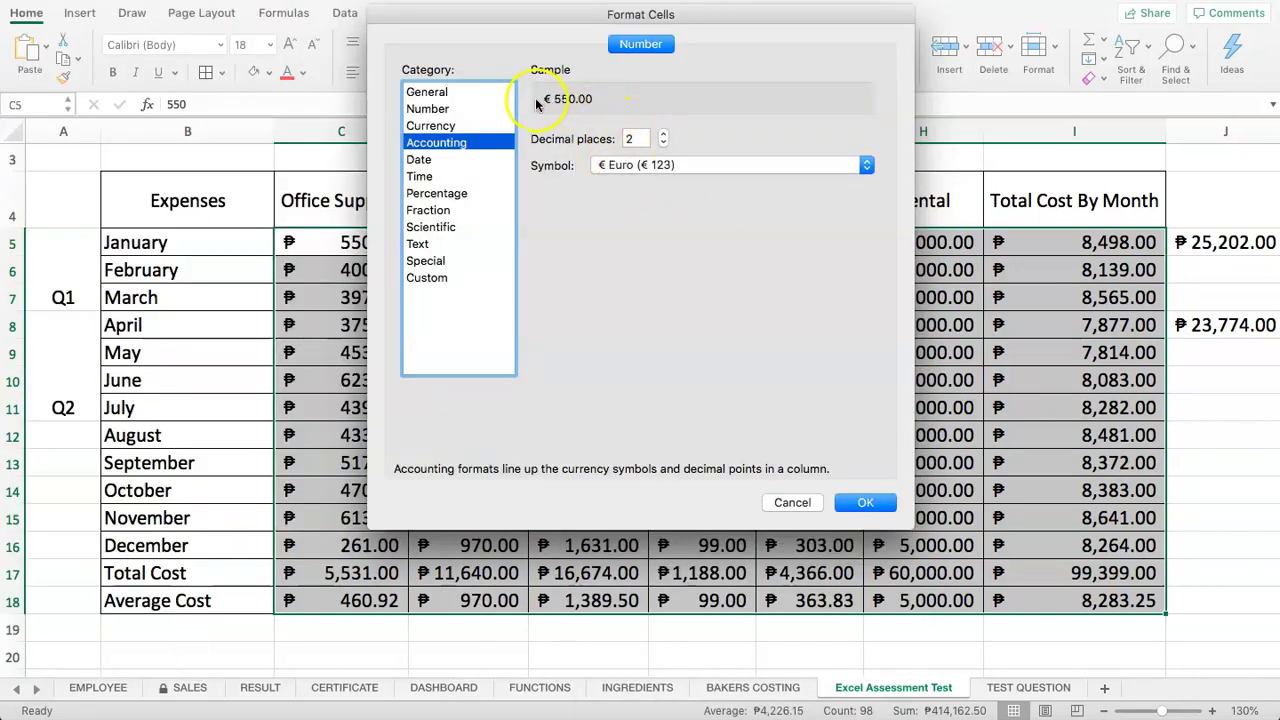
pyautogui.click(865, 502)
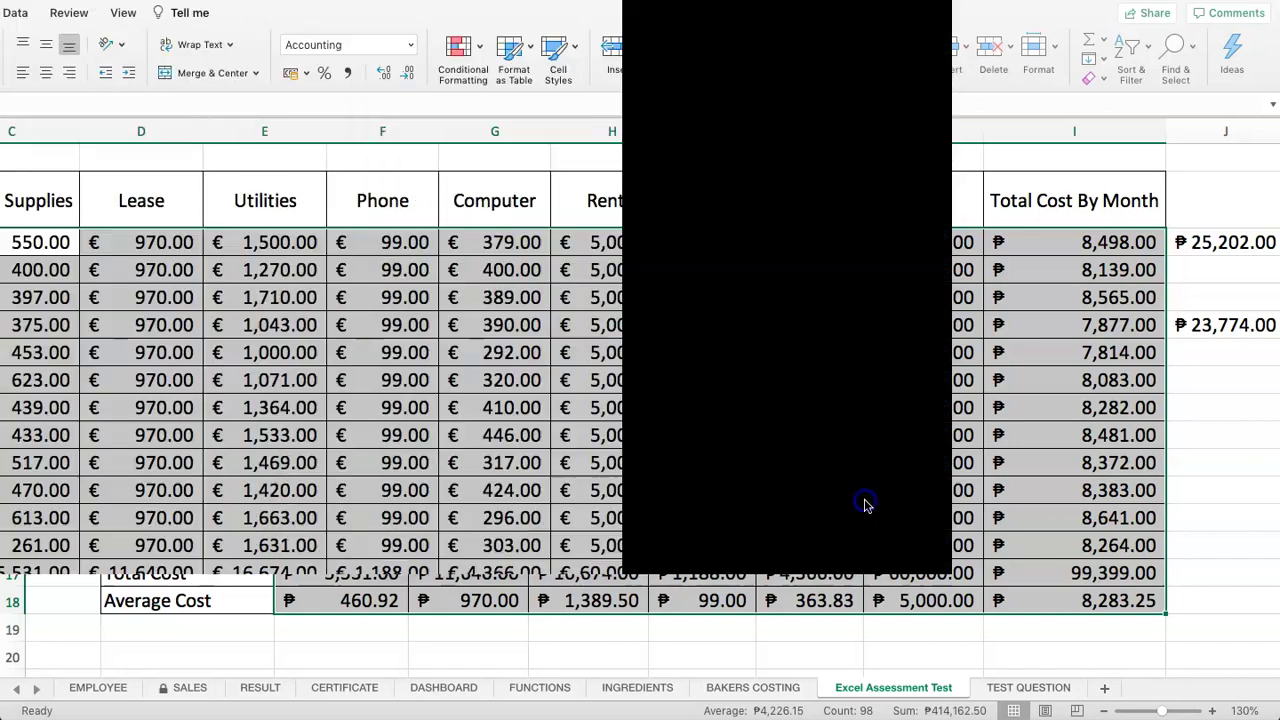
pyautogui.click(807, 339)
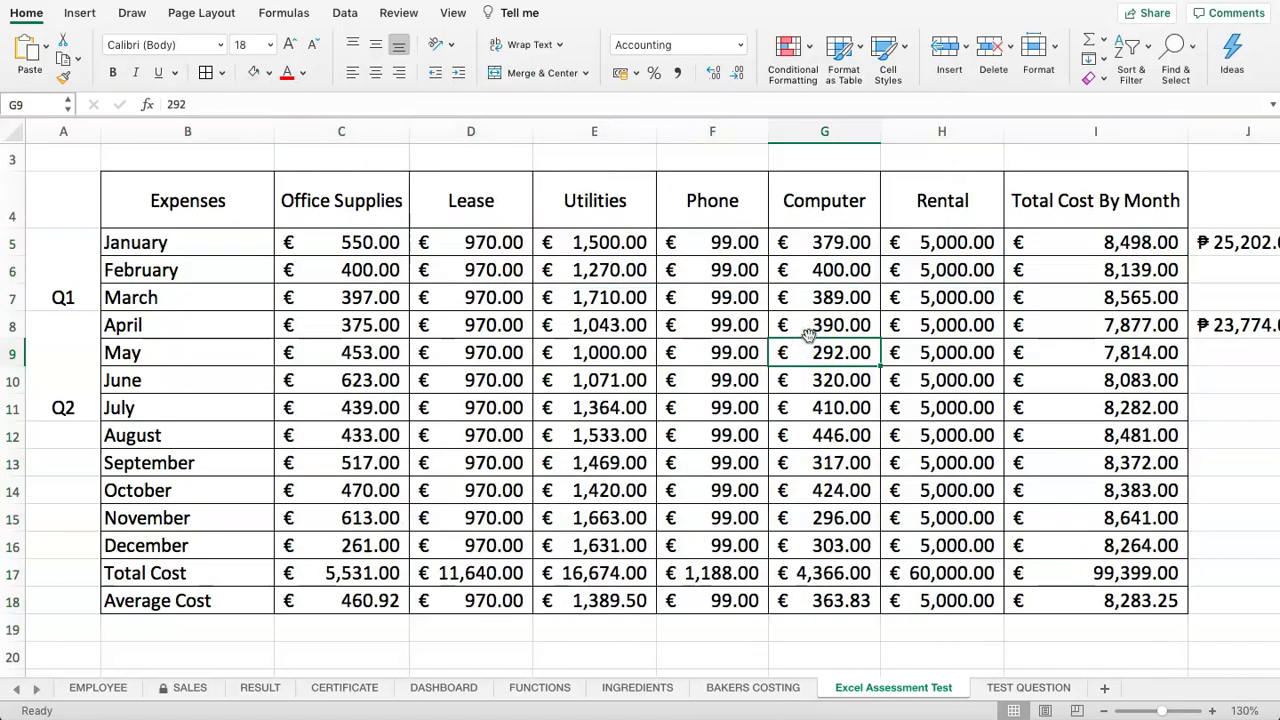
pyautogui.moveTo(360, 242); pyautogui.dragTo(1080, 603)
pyautogui.click(848, 518)
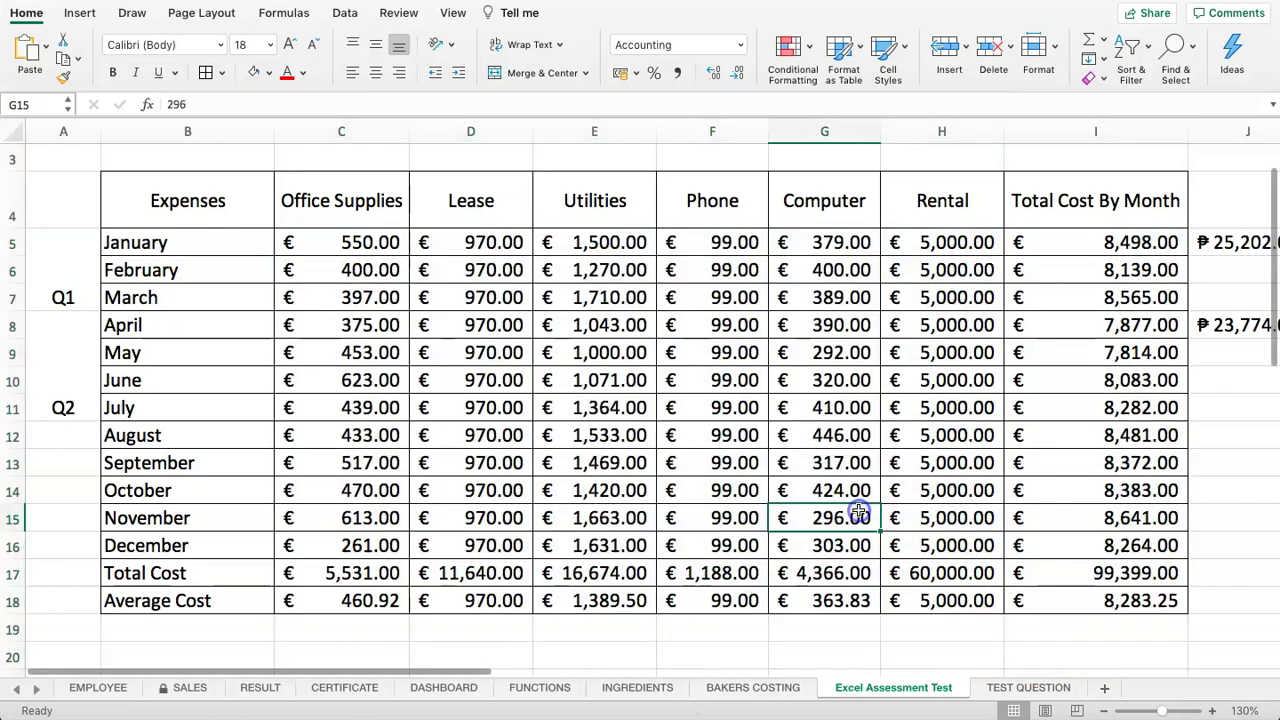
pyautogui.click(1215, 242)
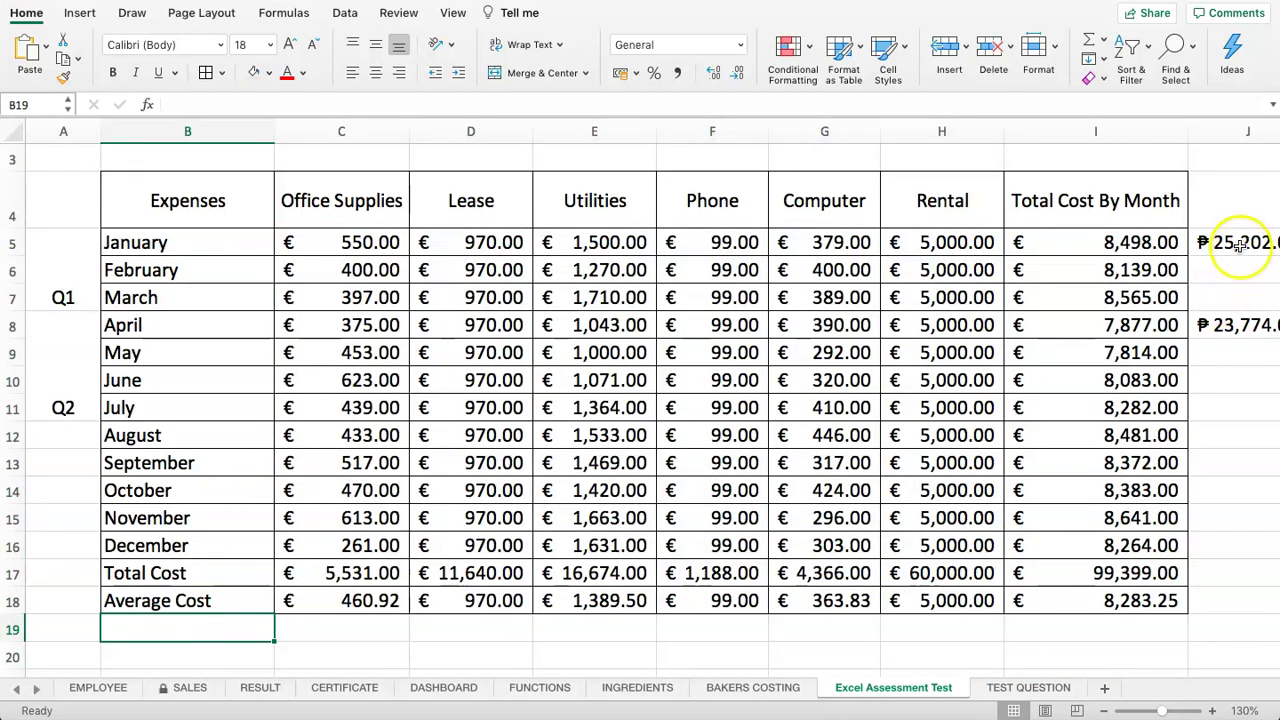
pyautogui.press('Right')
pyautogui.click(1010, 242)
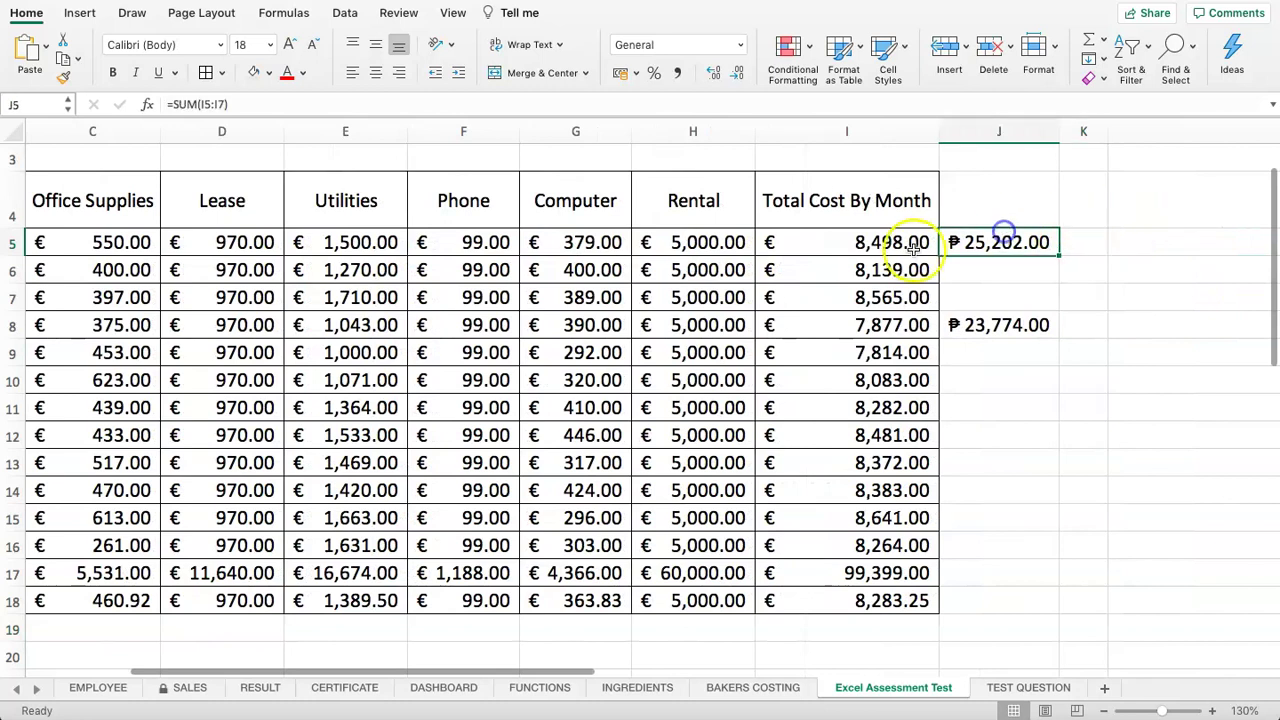
pyautogui.click(638, 74)
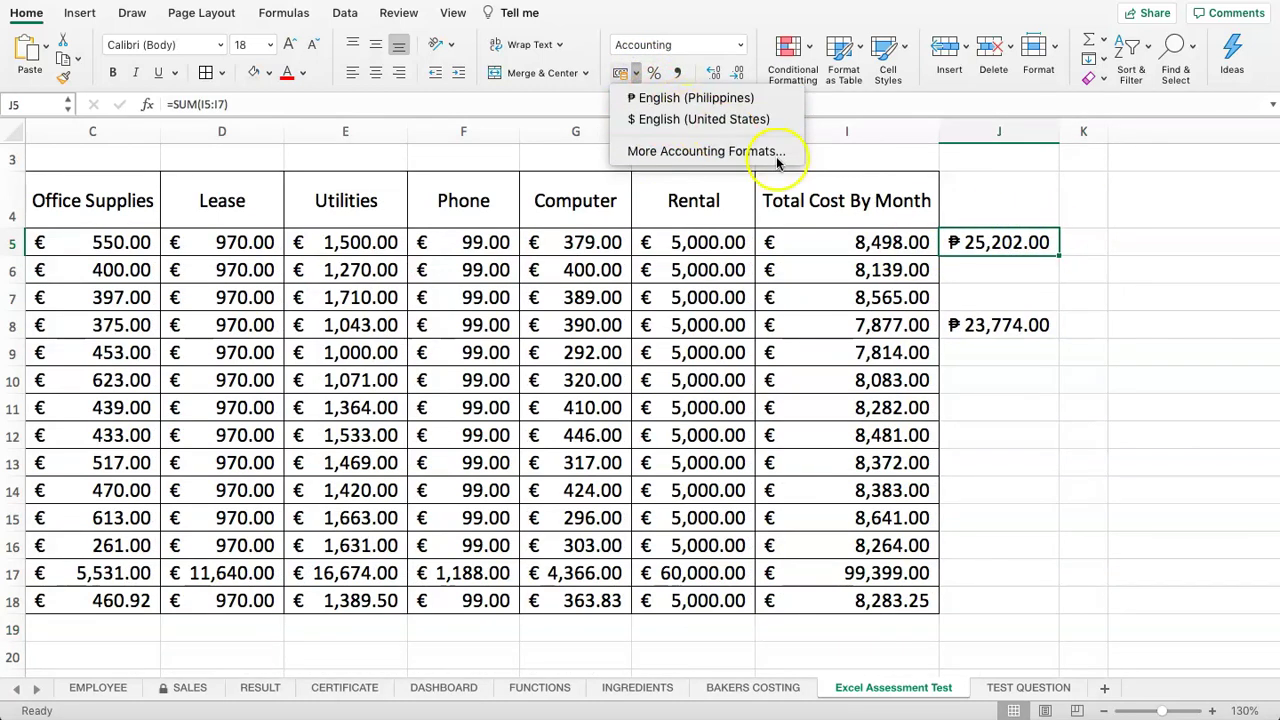
pyautogui.click(975, 204)
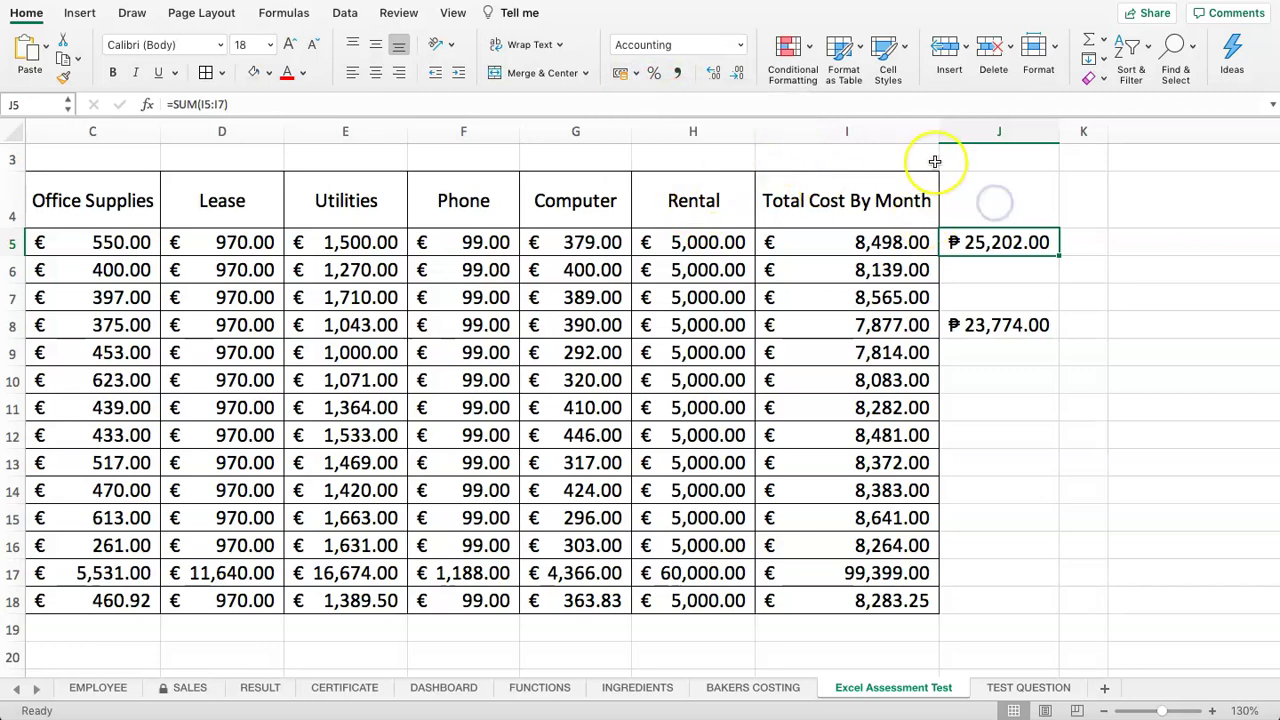
pyautogui.moveTo(995, 242); pyautogui.dragTo(992, 335)
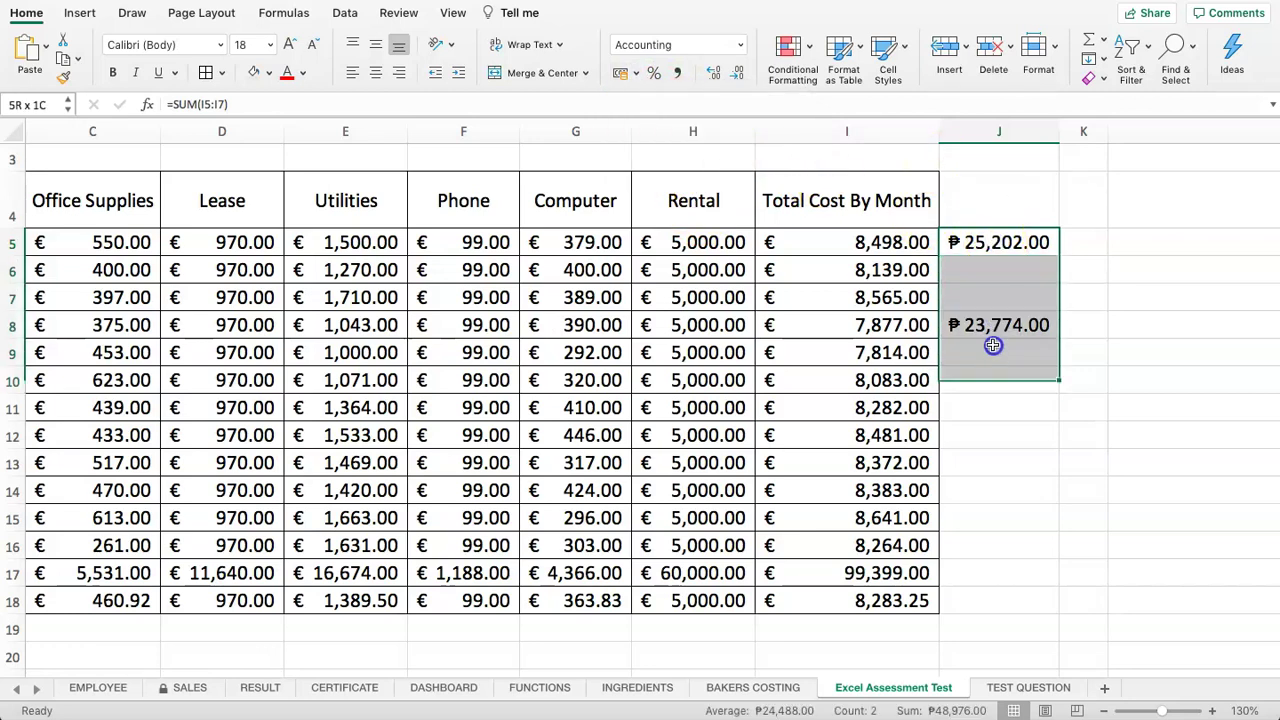
pyautogui.moveTo(868, 242); pyautogui.dragTo(869, 292)
pyautogui.click(970, 240)
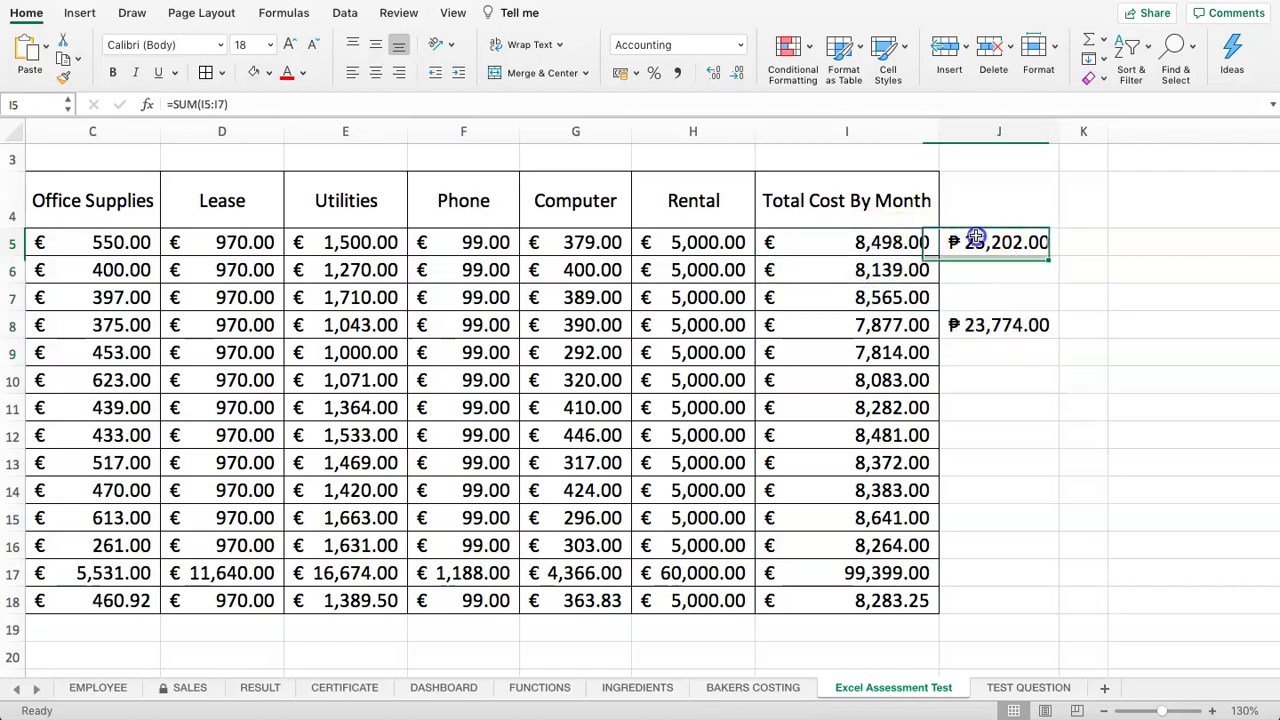
# - Copy the formatting of January's total cost in I5 onto the Q1 total in J5 with Format Painter
pyautogui.click(832, 242)
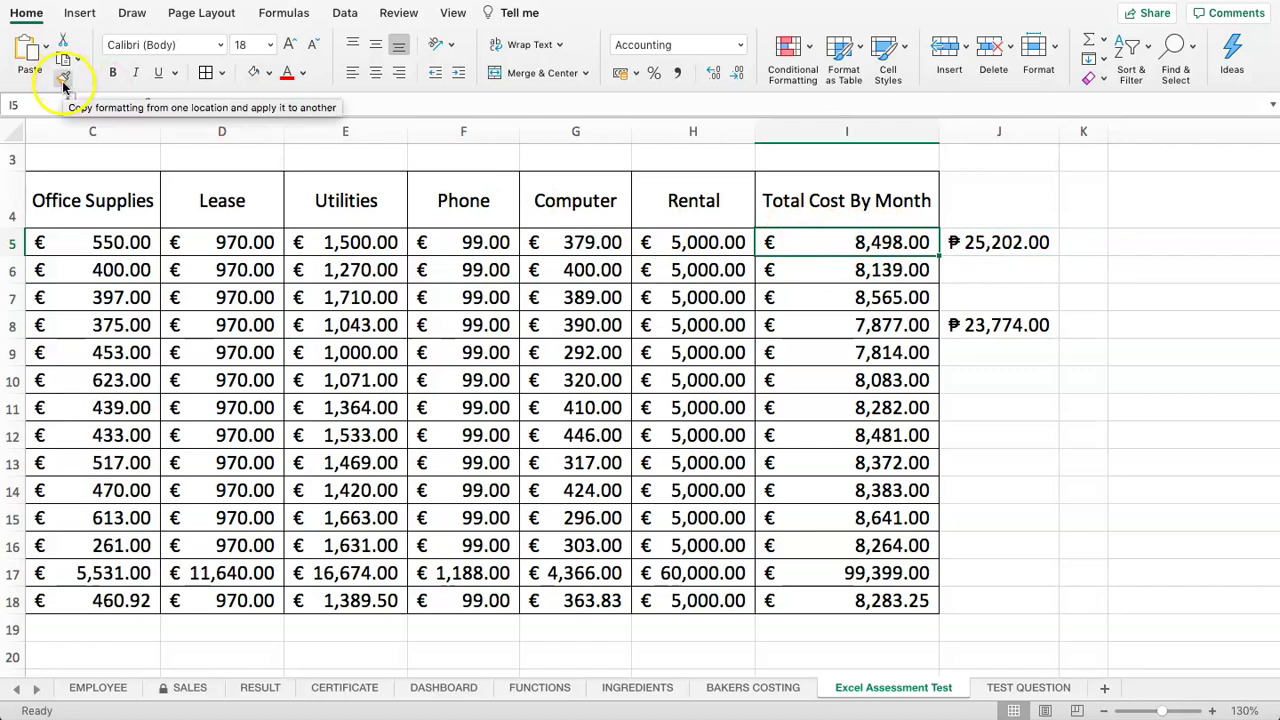
pyautogui.click(63, 78)
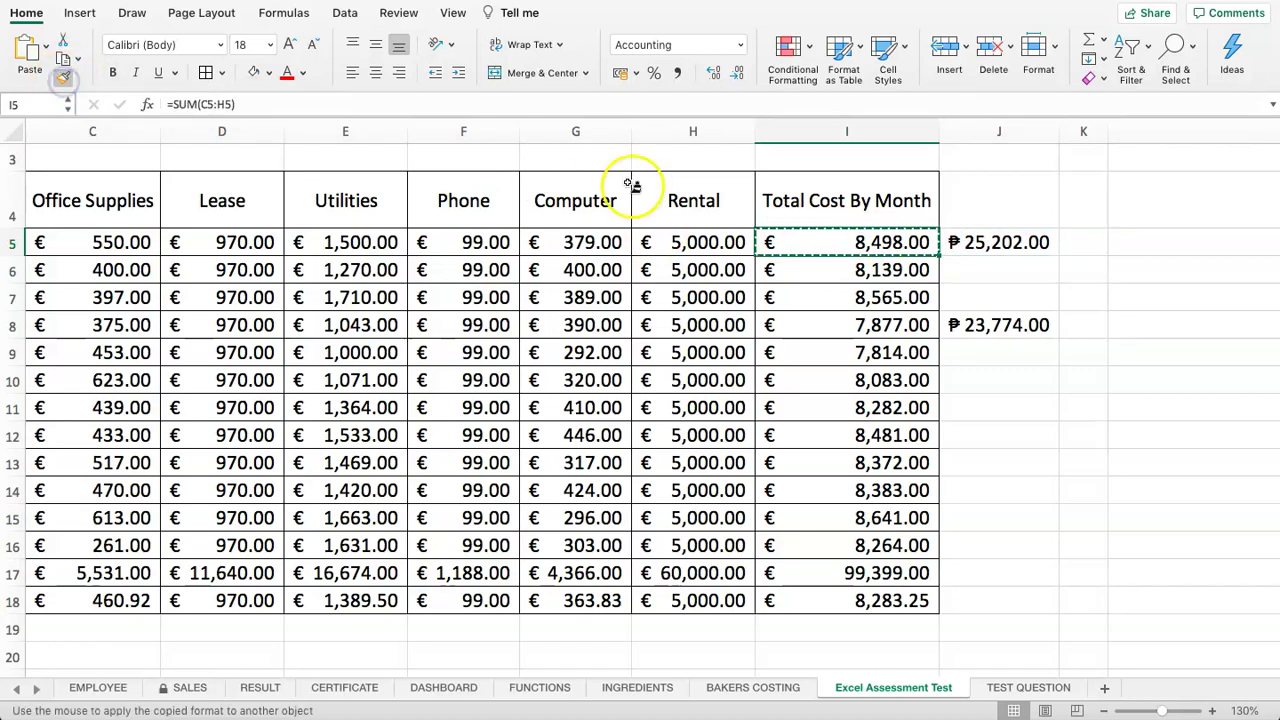
pyautogui.click(1000, 244)
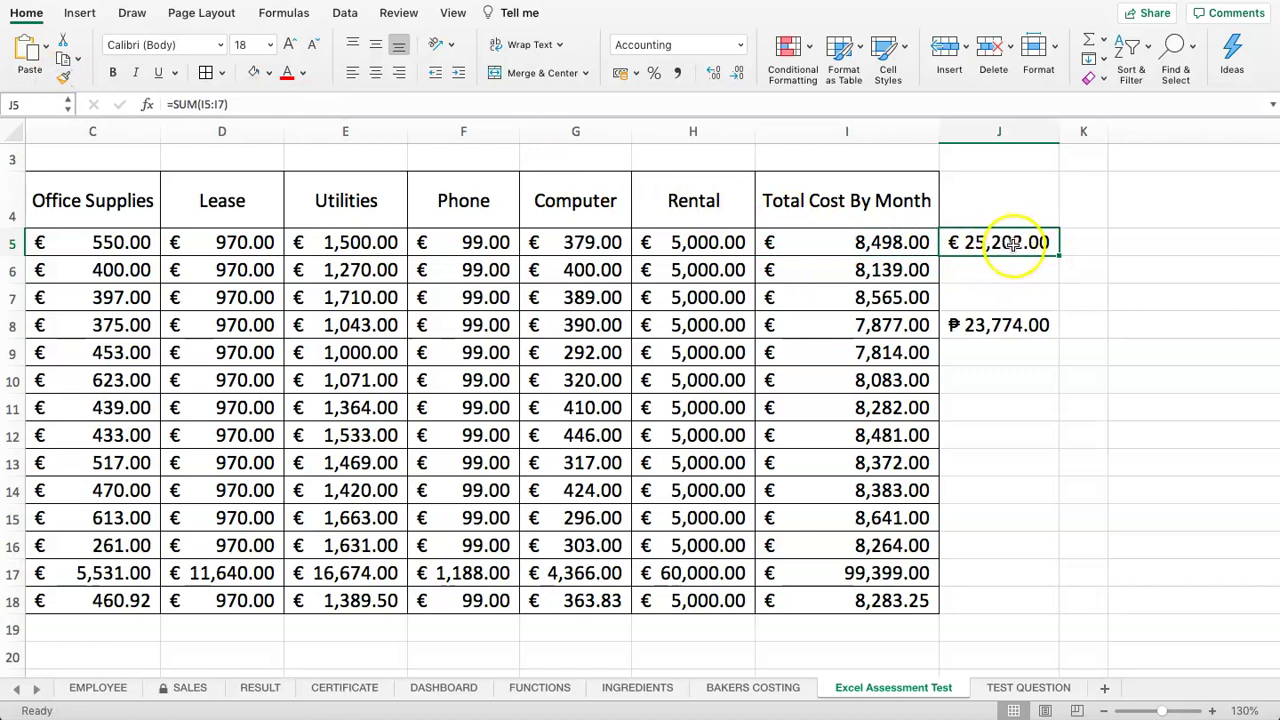
pyautogui.click(1046, 289)
pyautogui.click(998, 241)
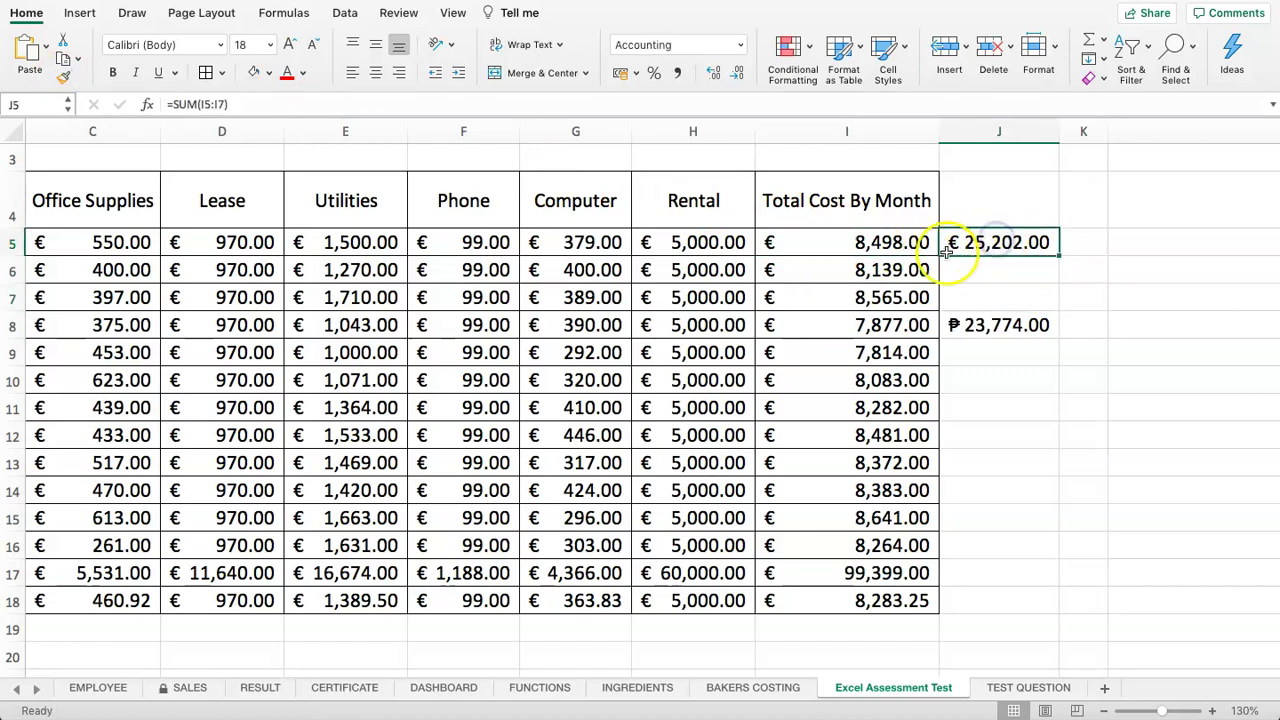
pyautogui.click(770, 241)
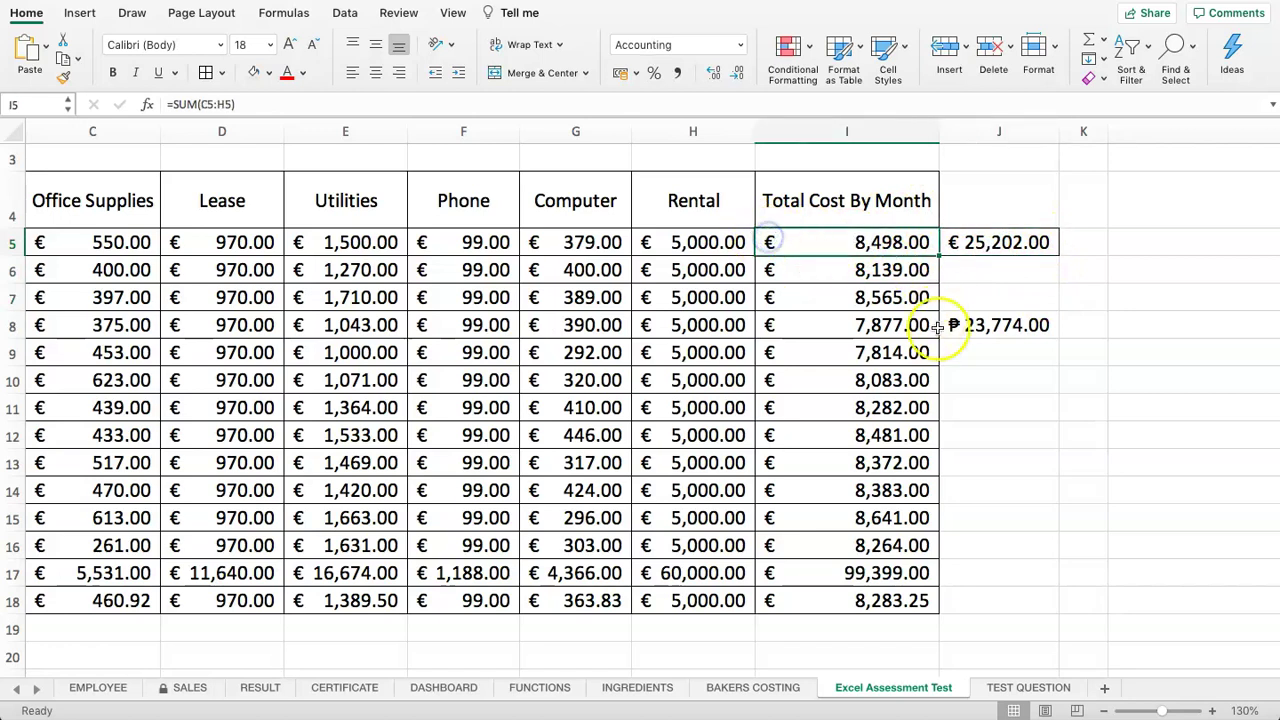
pyautogui.click(882, 247)
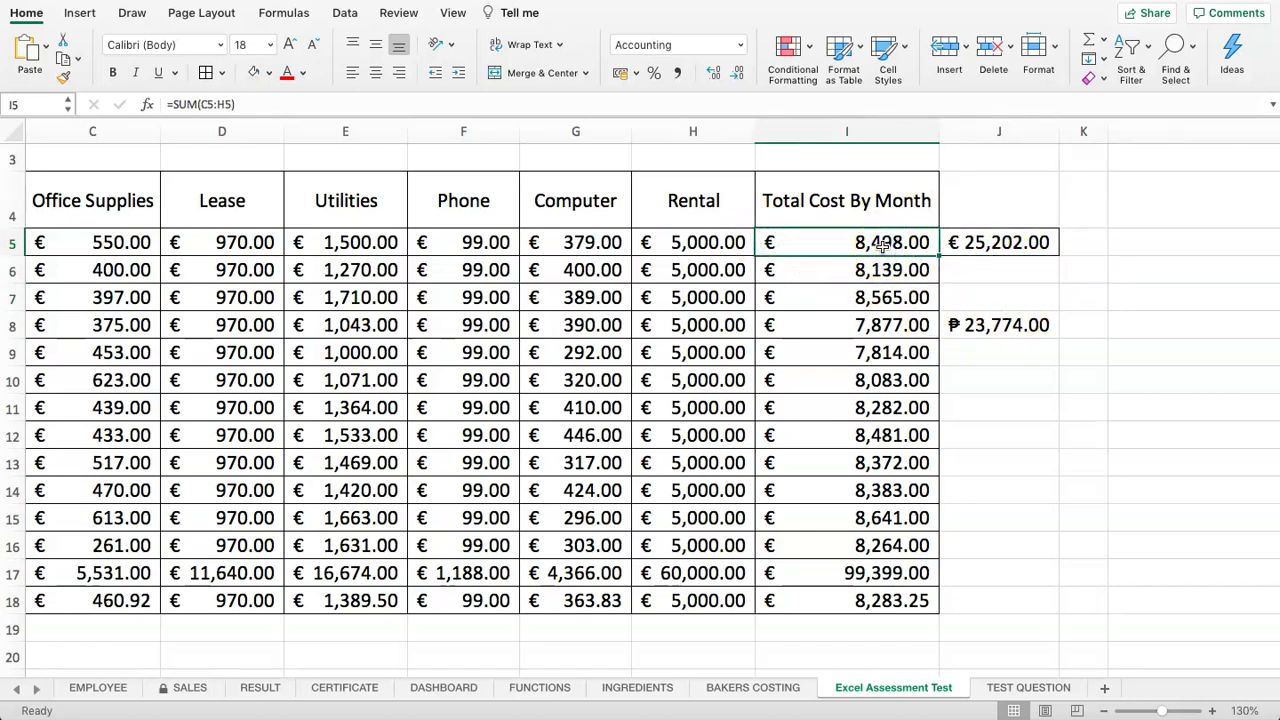
pyautogui.click(995, 241)
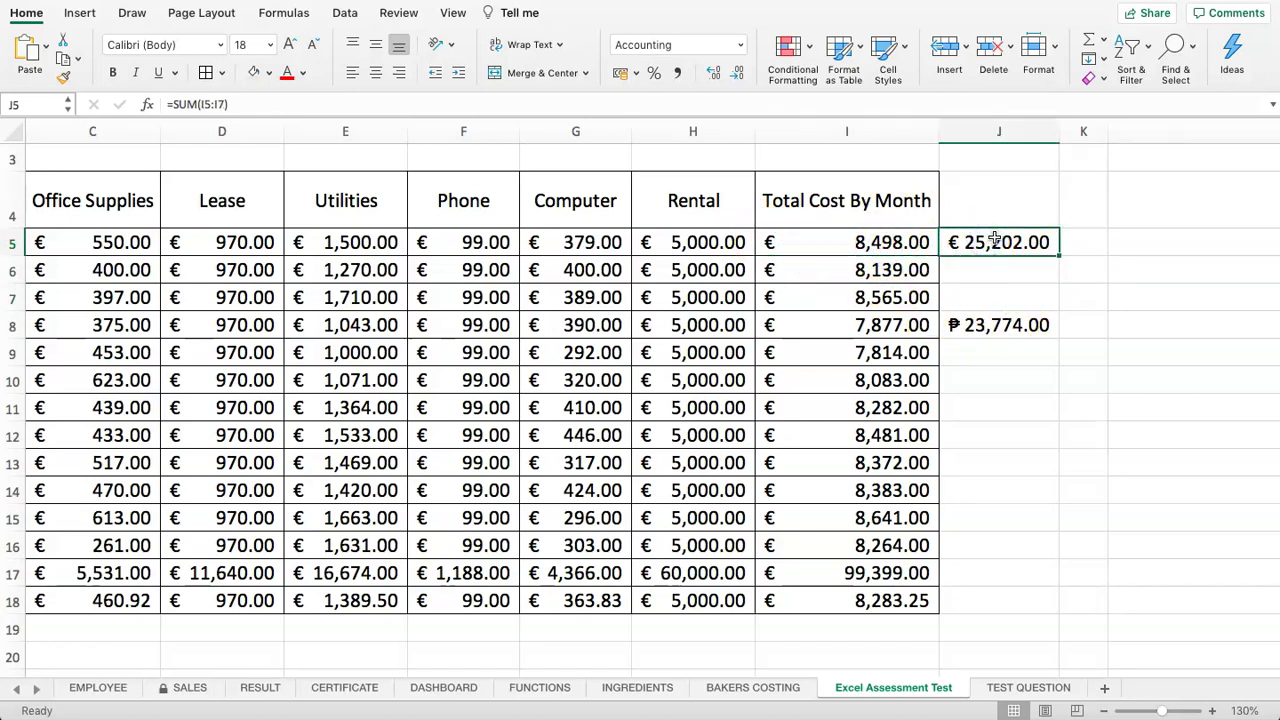
# - Copy the euro formatting of the Q1 total in J5 onto the Q2 total in J8
pyautogui.click(1015, 329)
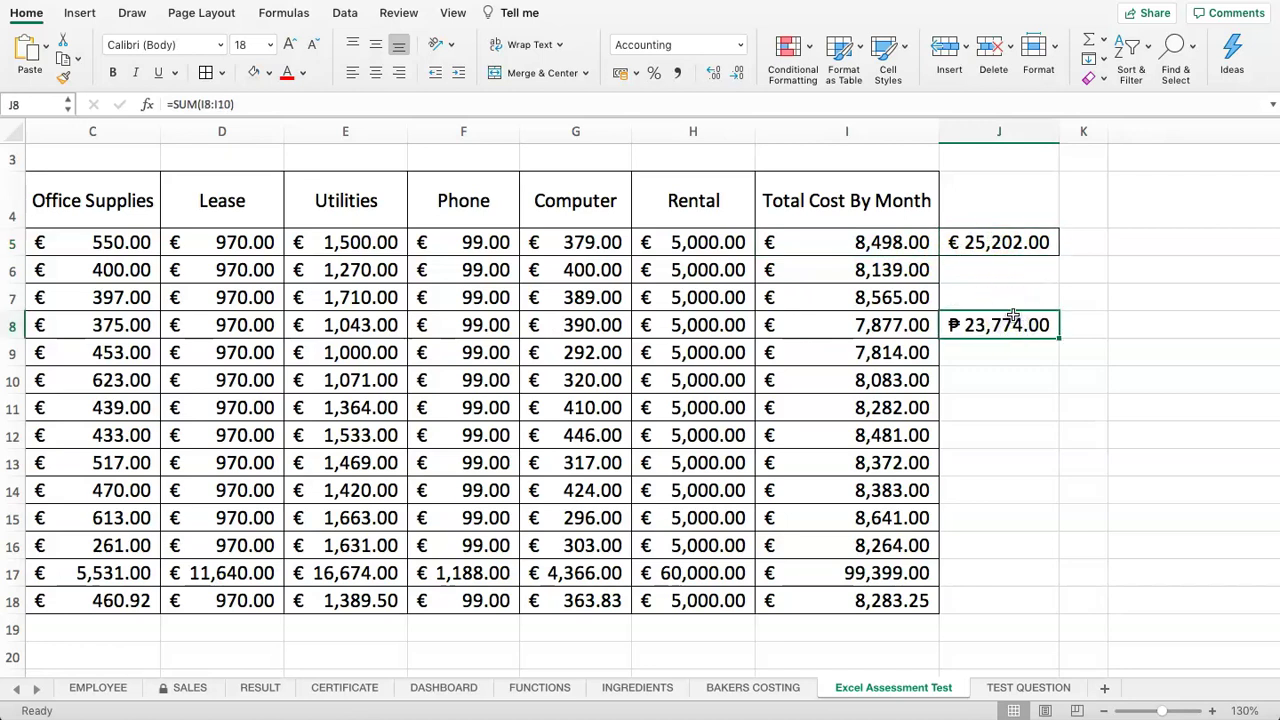
pyautogui.click(637, 74)
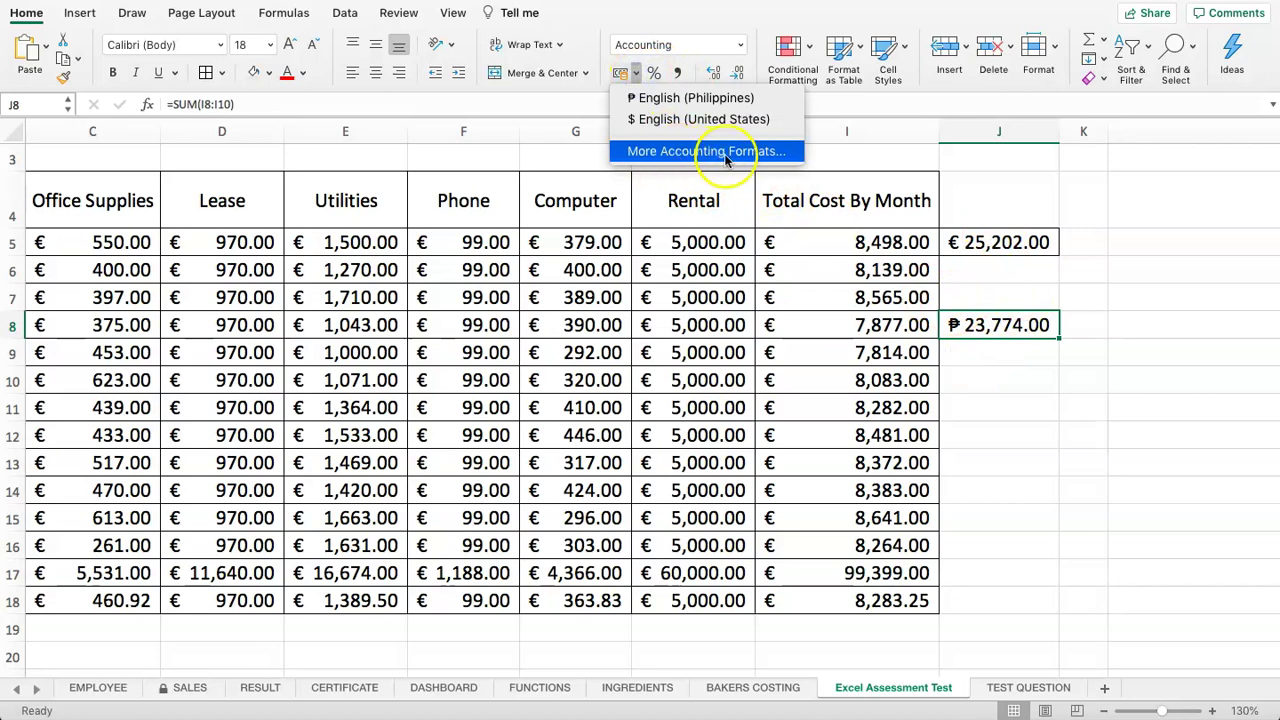
pyautogui.click(1043, 316)
pyautogui.click(1012, 262)
pyautogui.click(957, 242)
pyautogui.click(986, 322)
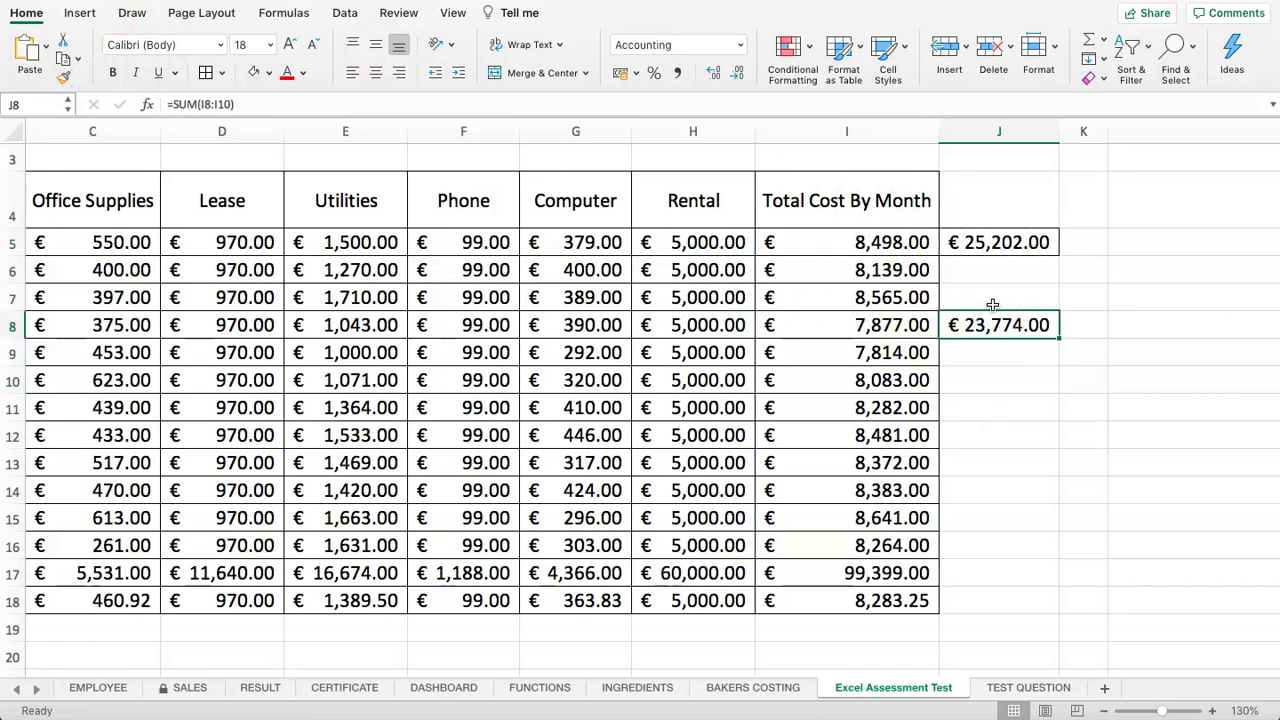
# - On the TEST QUESTION sheet, mark question 9 as YES in the Done column and read question 10
pyautogui.click(1028, 687)
pyautogui.click(776, 405)
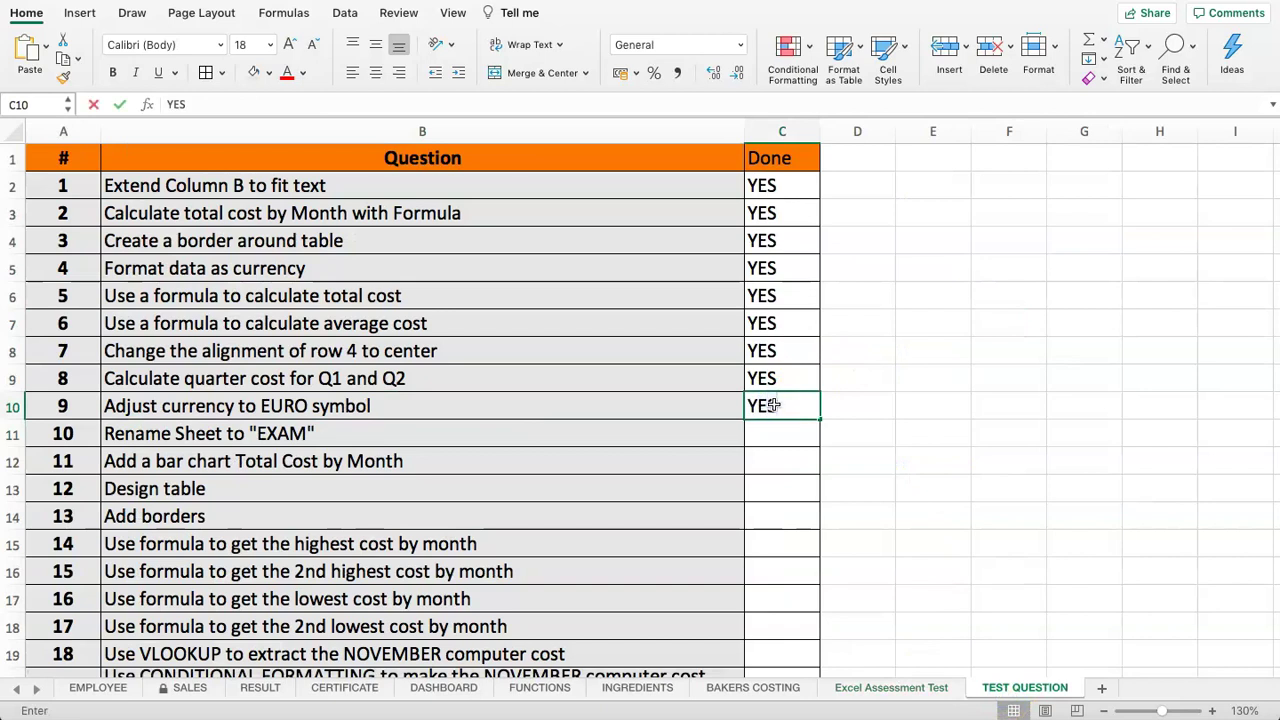
pyautogui.press('Return')
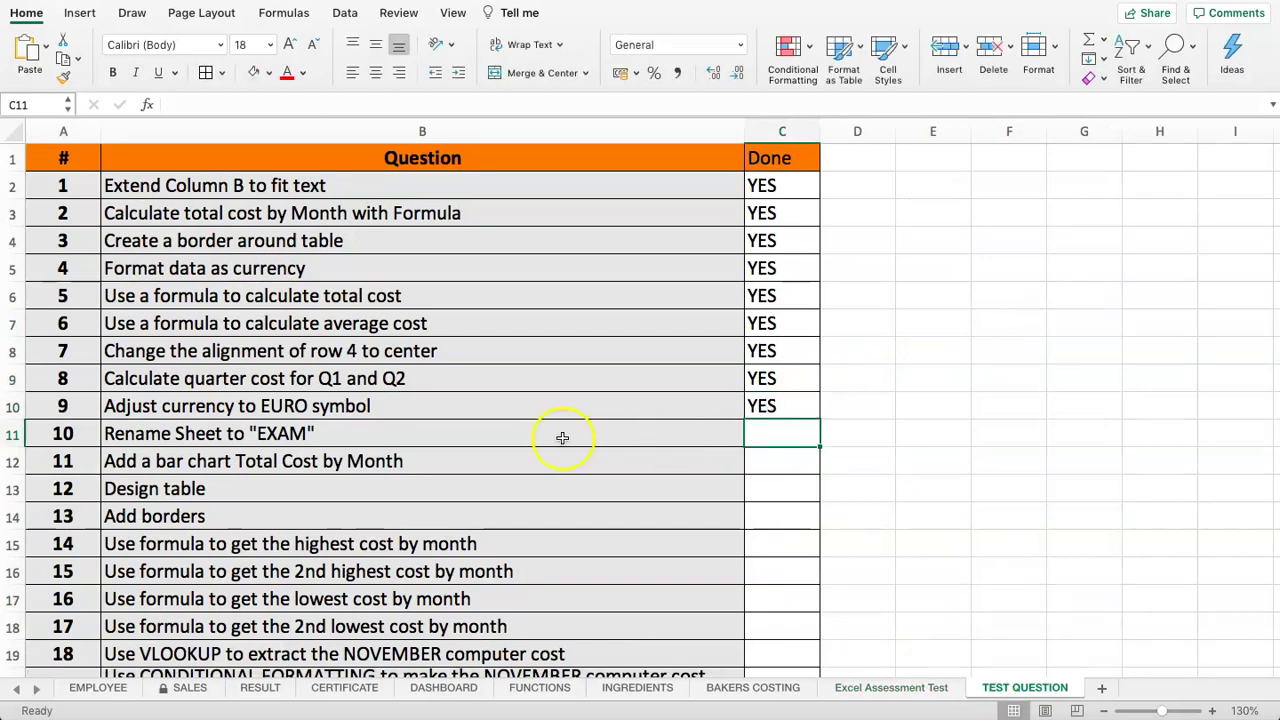
pyautogui.click(431, 423)
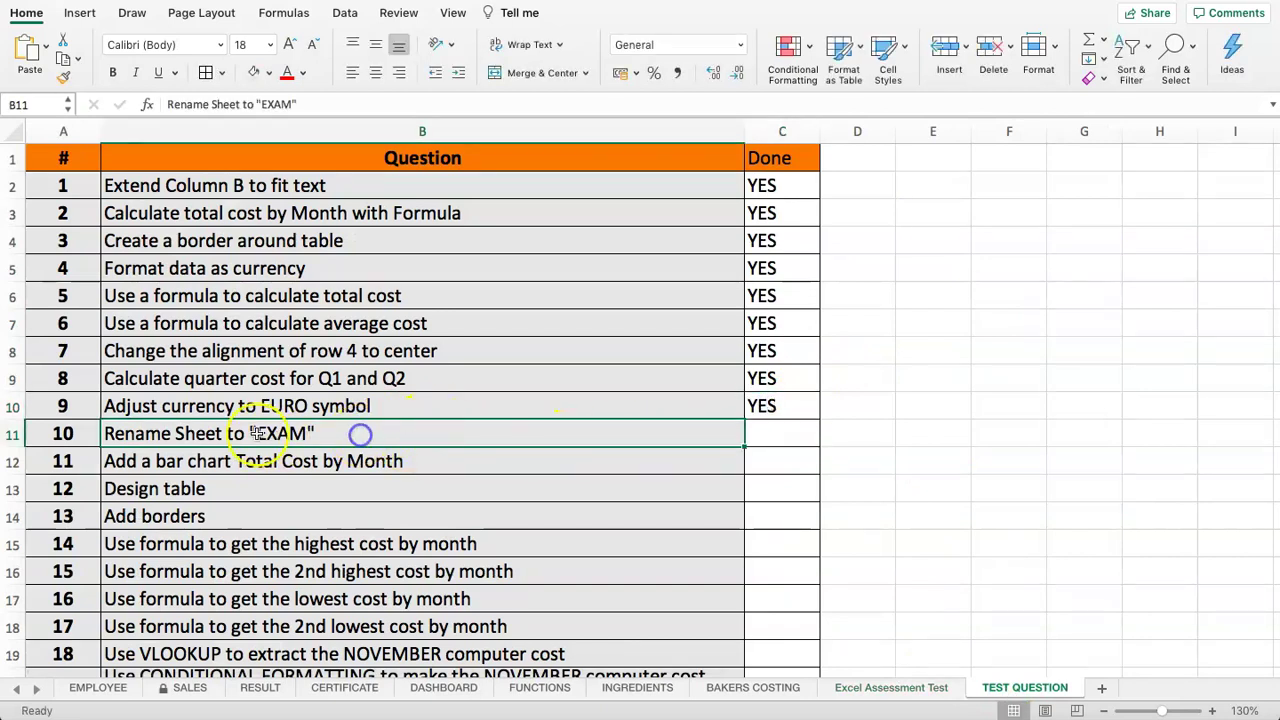
pyautogui.click(384, 452)
pyautogui.moveTo(736, 437); pyautogui.dragTo(756, 434)
pyautogui.click(756, 434)
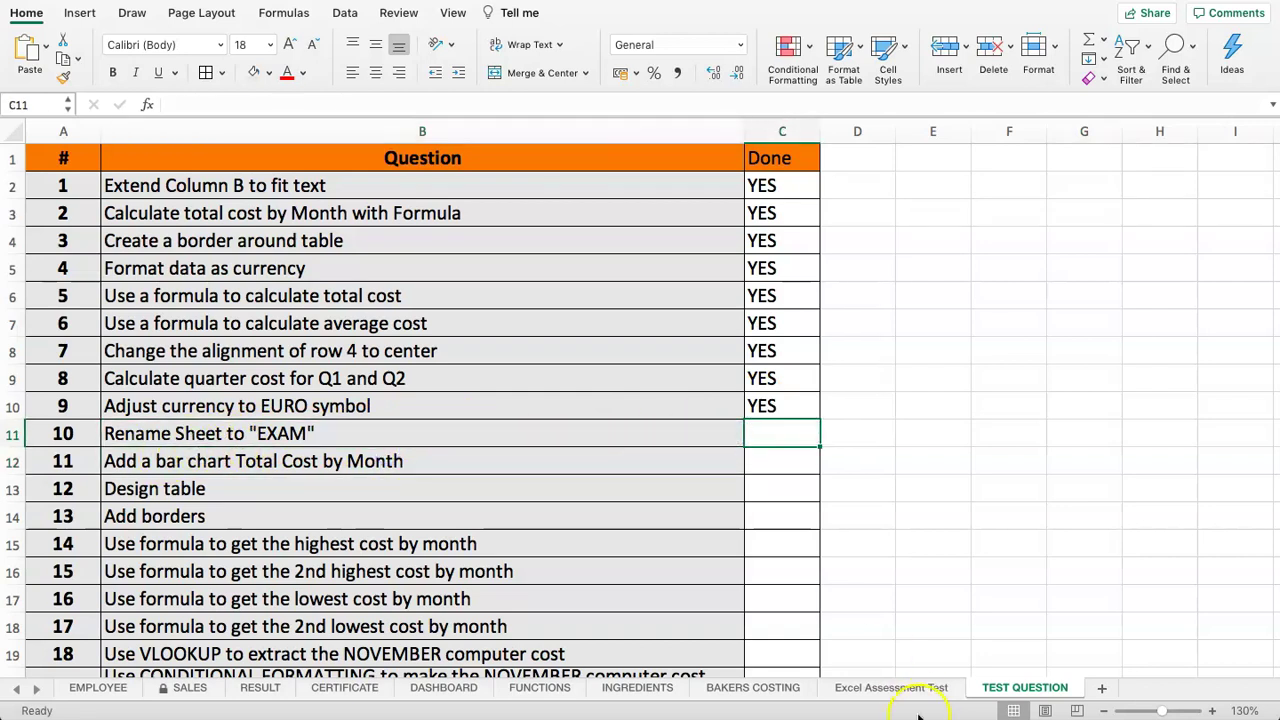
pyautogui.click(893, 689)
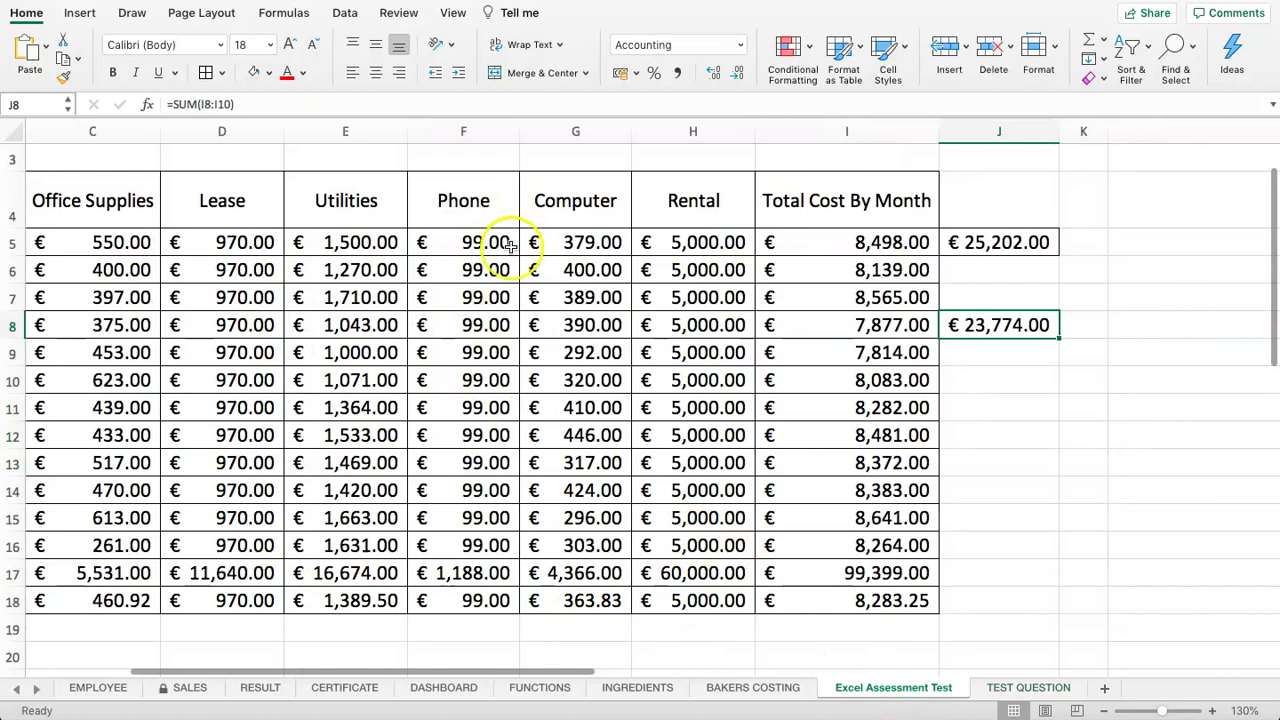
pyautogui.rightClick(852, 689)
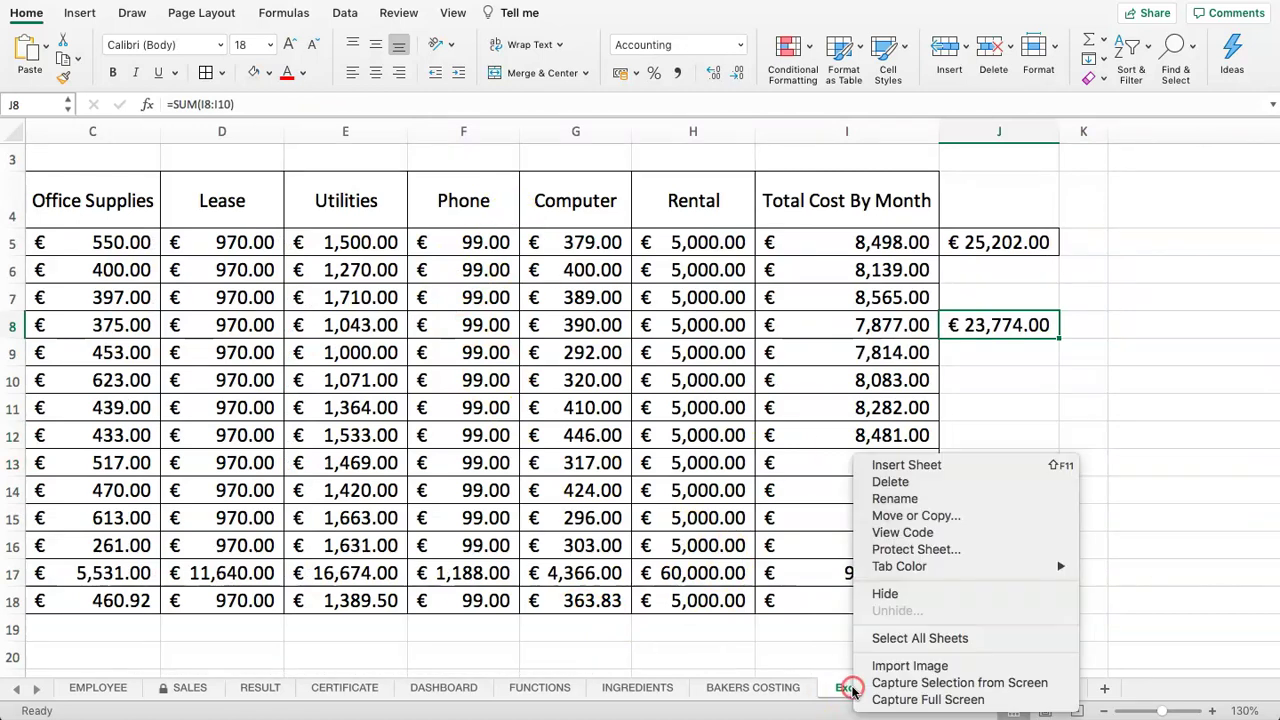
pyautogui.click(829, 686)
pyautogui.doubleClick(865, 688)
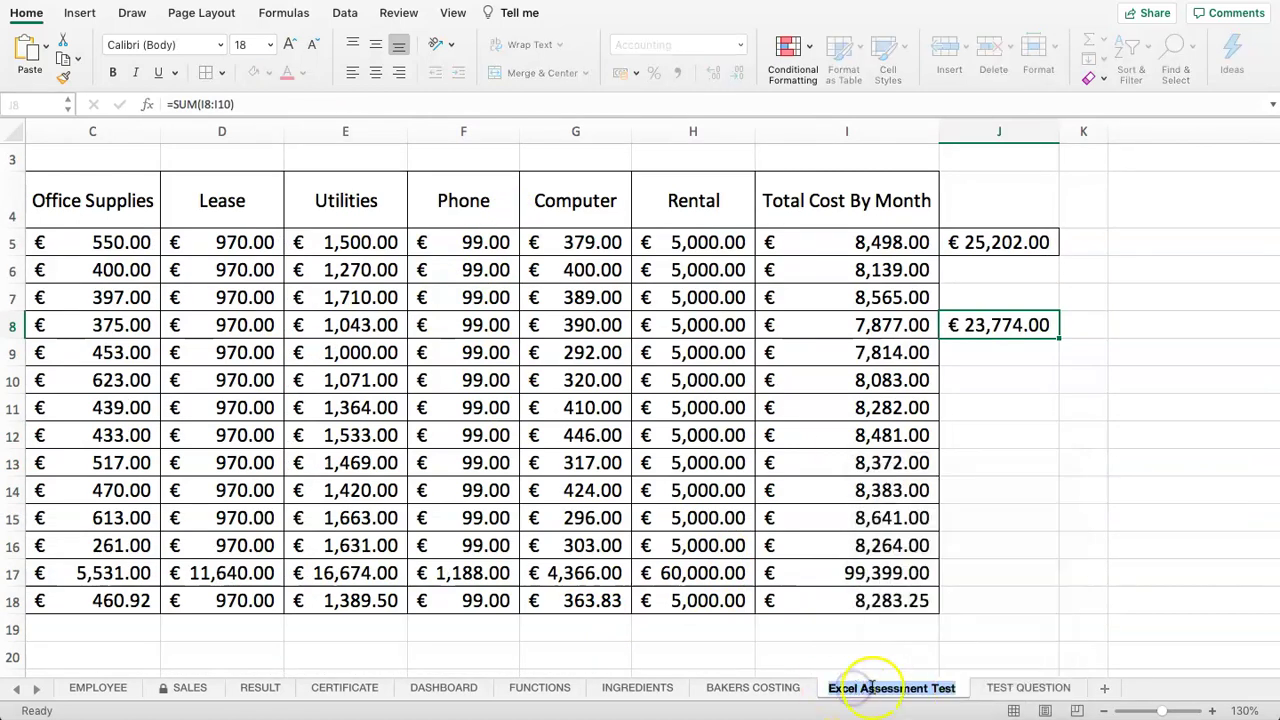
pyautogui.write('dfgsfg')
pyautogui.press('Escape')
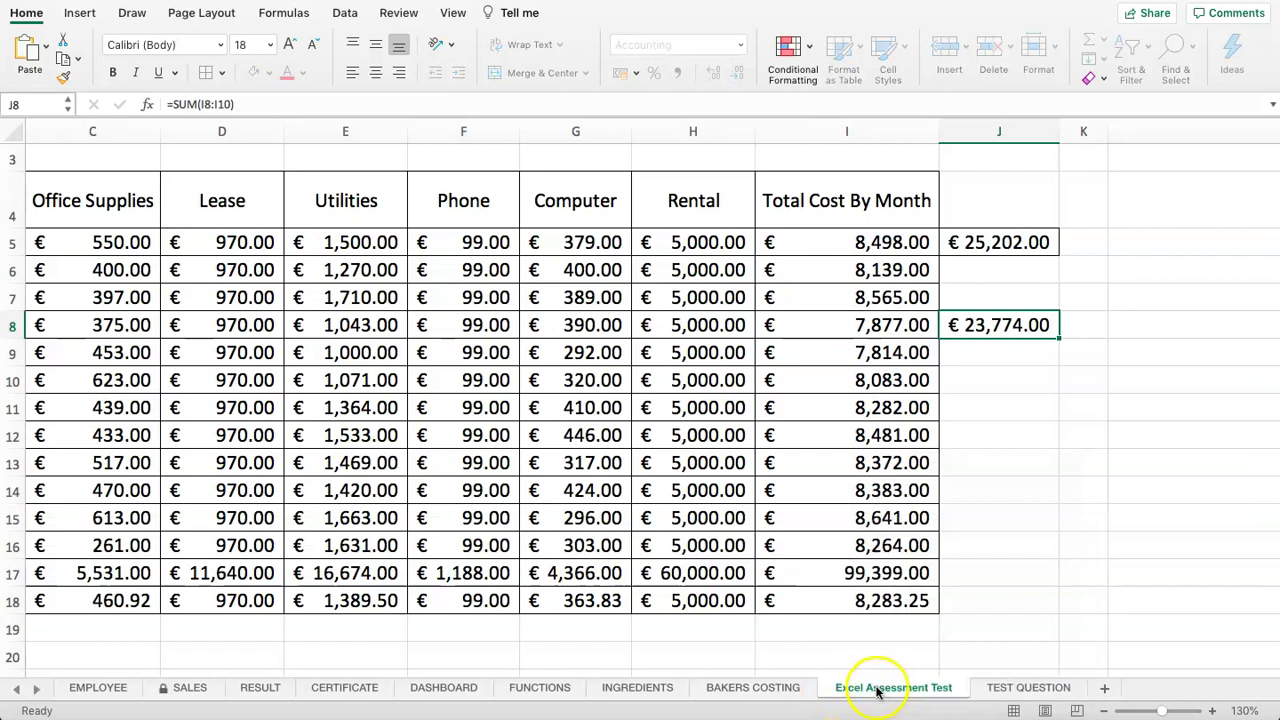
# - Insert a new blank sheet in front of the Excel Assessment Test sheet
pyautogui.rightClick(868, 690)
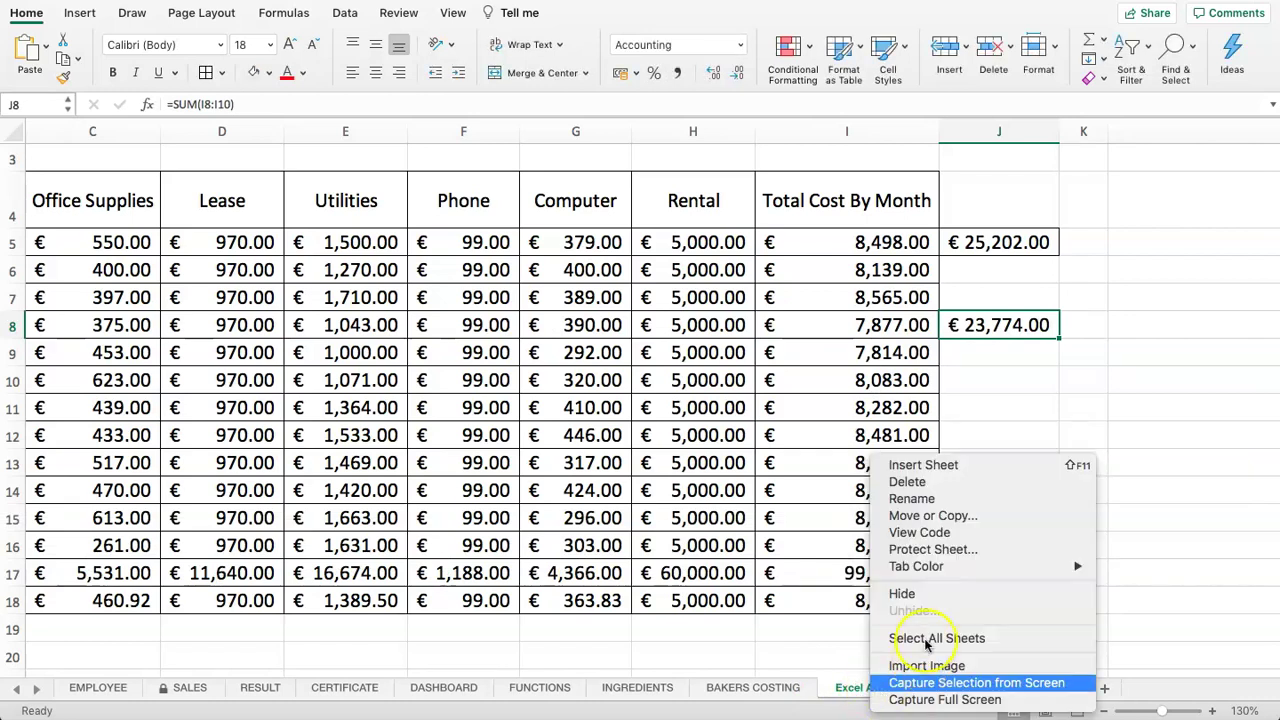
pyautogui.click(944, 468)
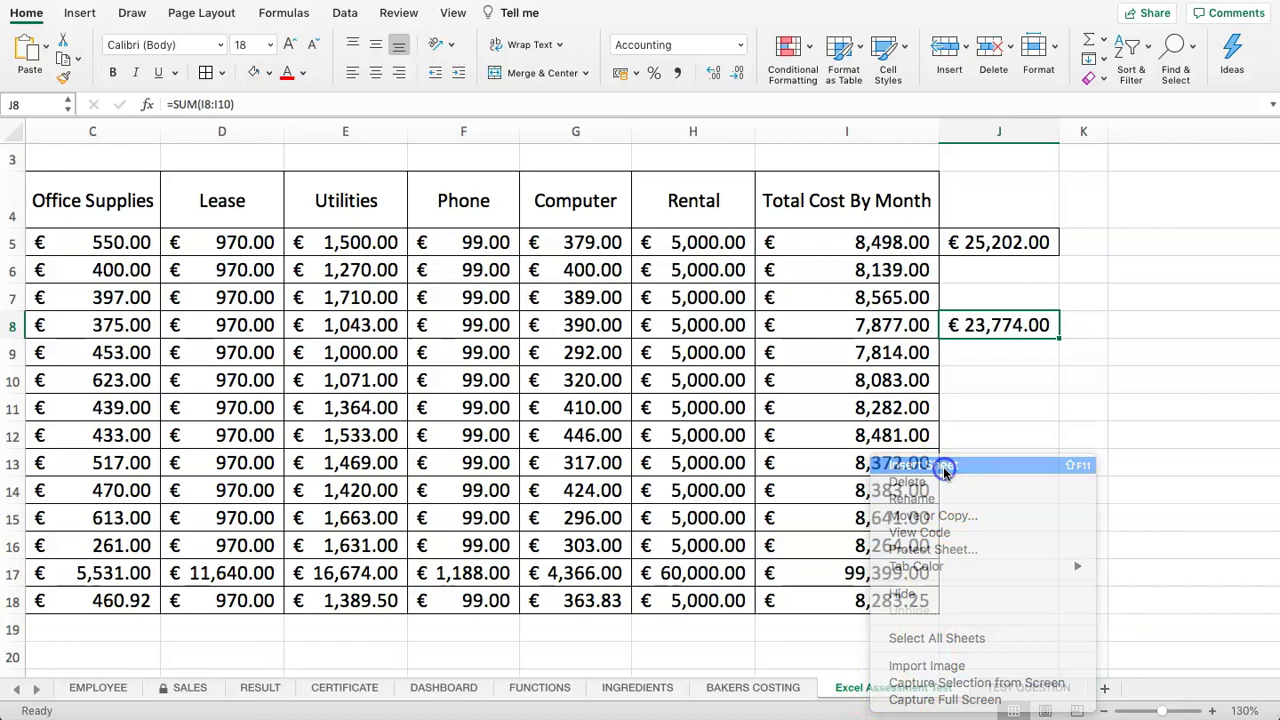
# - Rename the Excel Assessment Test sheet to EXAM
pyautogui.rightClick(918, 686)
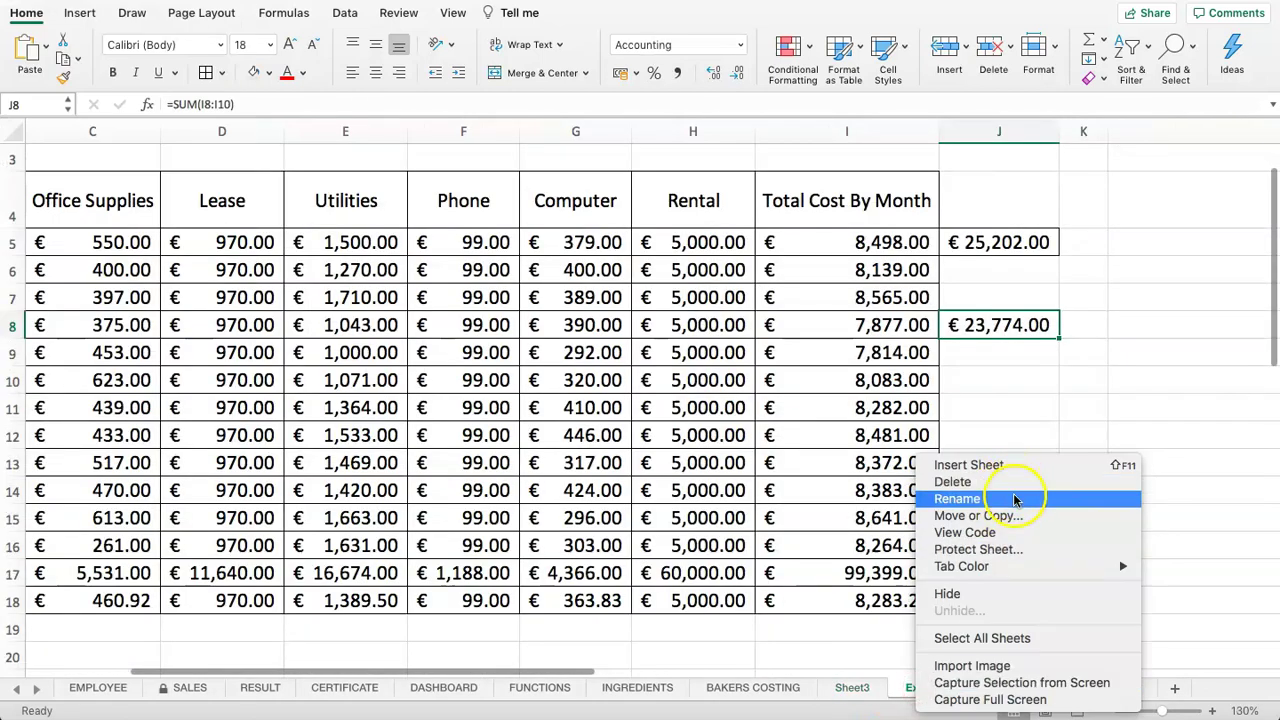
pyautogui.click(1014, 497)
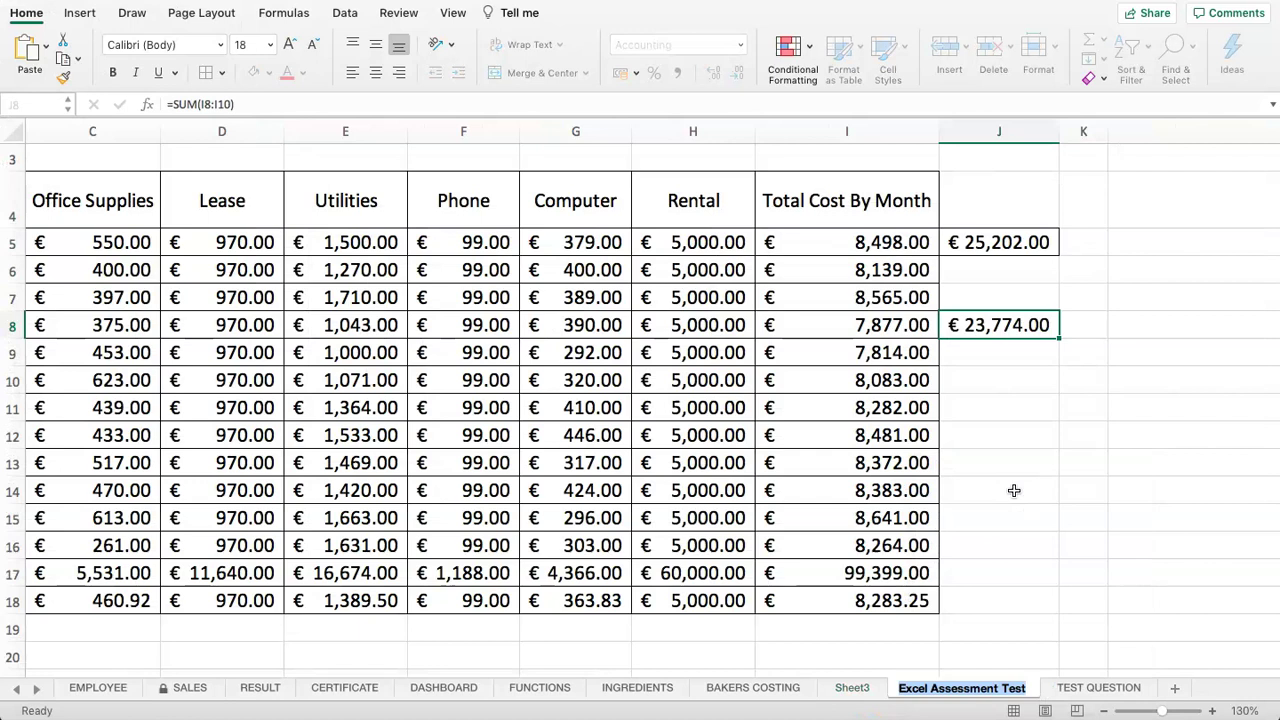
pyautogui.write('EXAM')
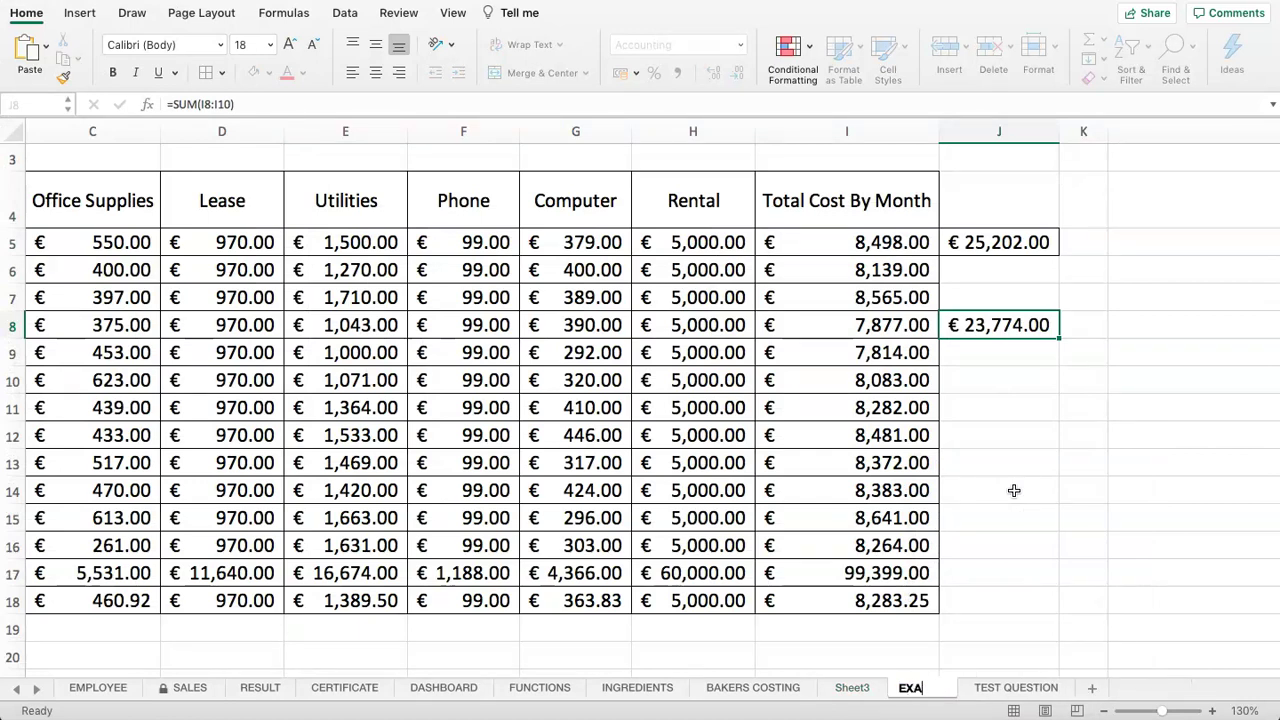
# - Delete the blank Sheet3 and return to the expense table on the EXAM sheet
pyautogui.click(852, 687)
pyautogui.rightClick(850, 688)
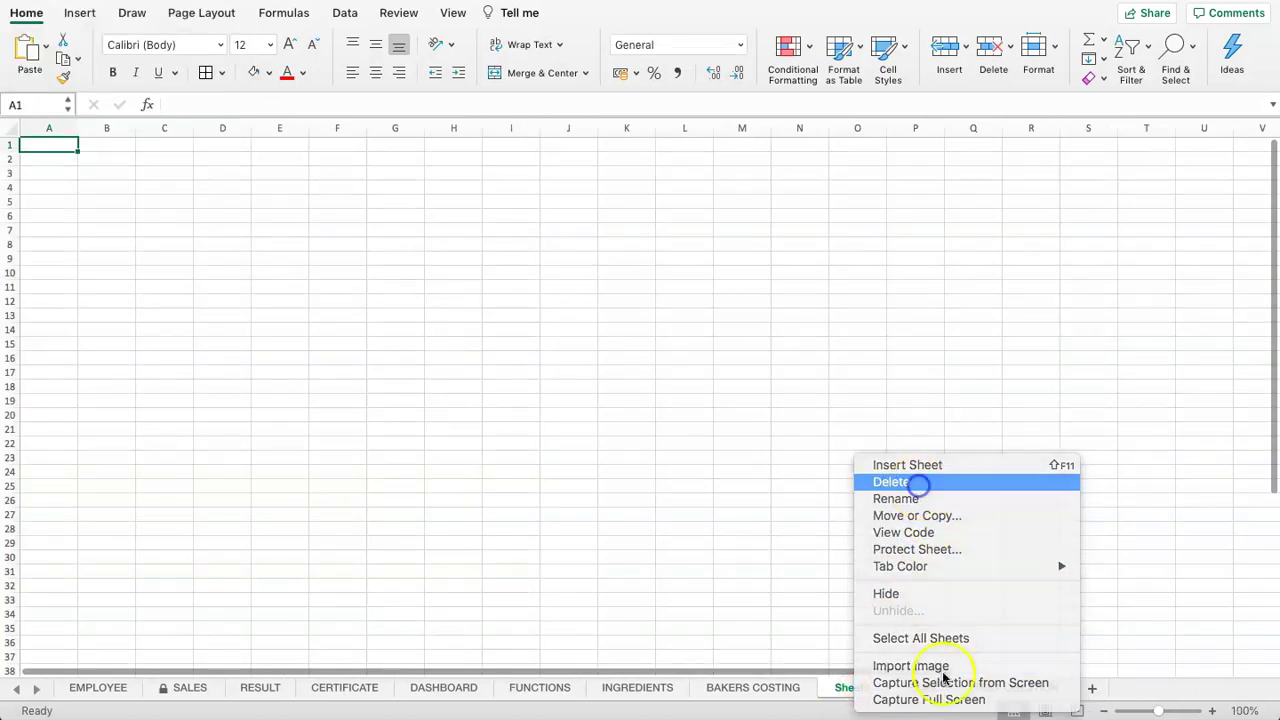
pyautogui.click(912, 484)
pyautogui.click(971, 489)
pyautogui.click(886, 349)
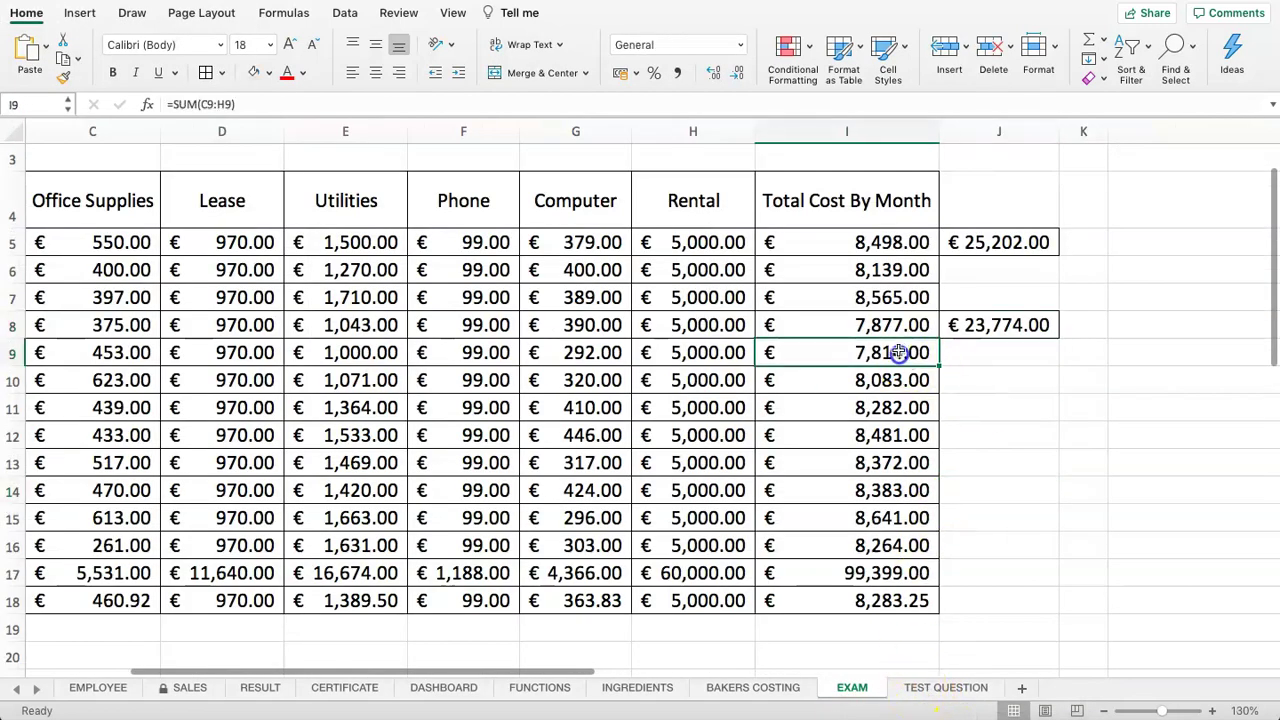
# - On the TEST QUESTION sheet, mark question 10 as YES in the Done column and read question 11
pyautogui.click(910, 686)
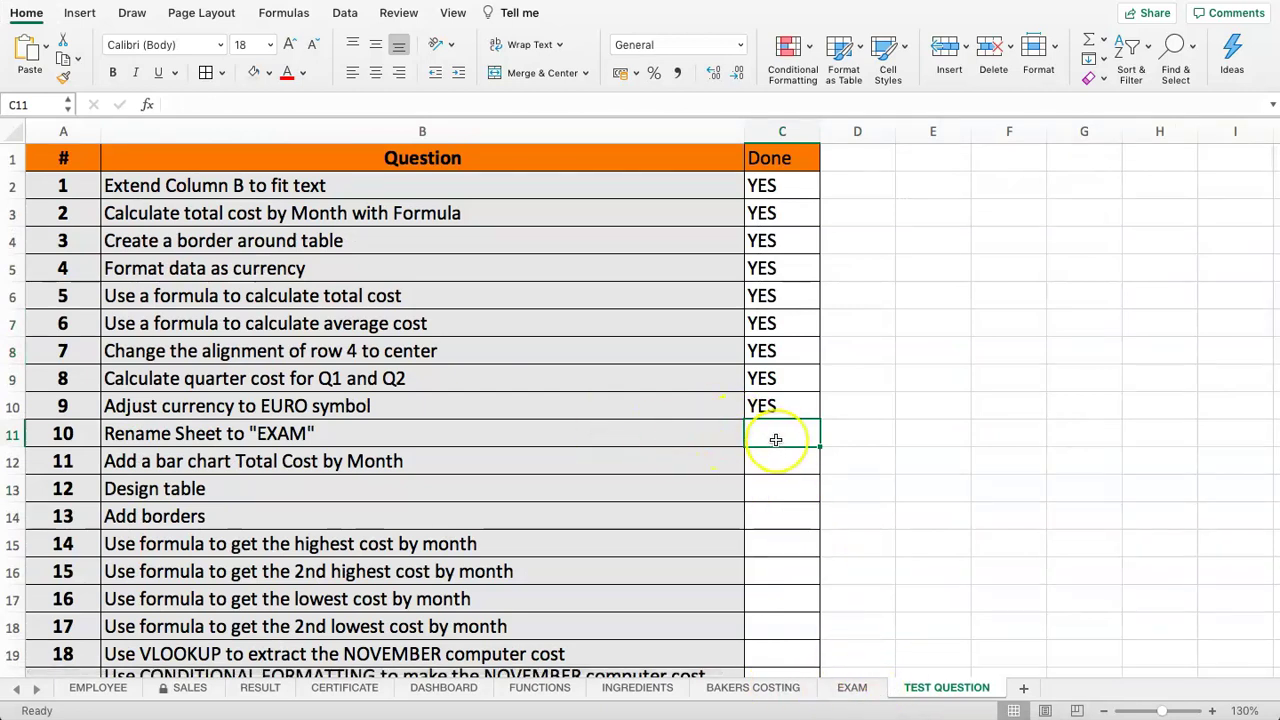
pyautogui.press('Up')
pyautogui.press('Right')
pyautogui.press('Home')
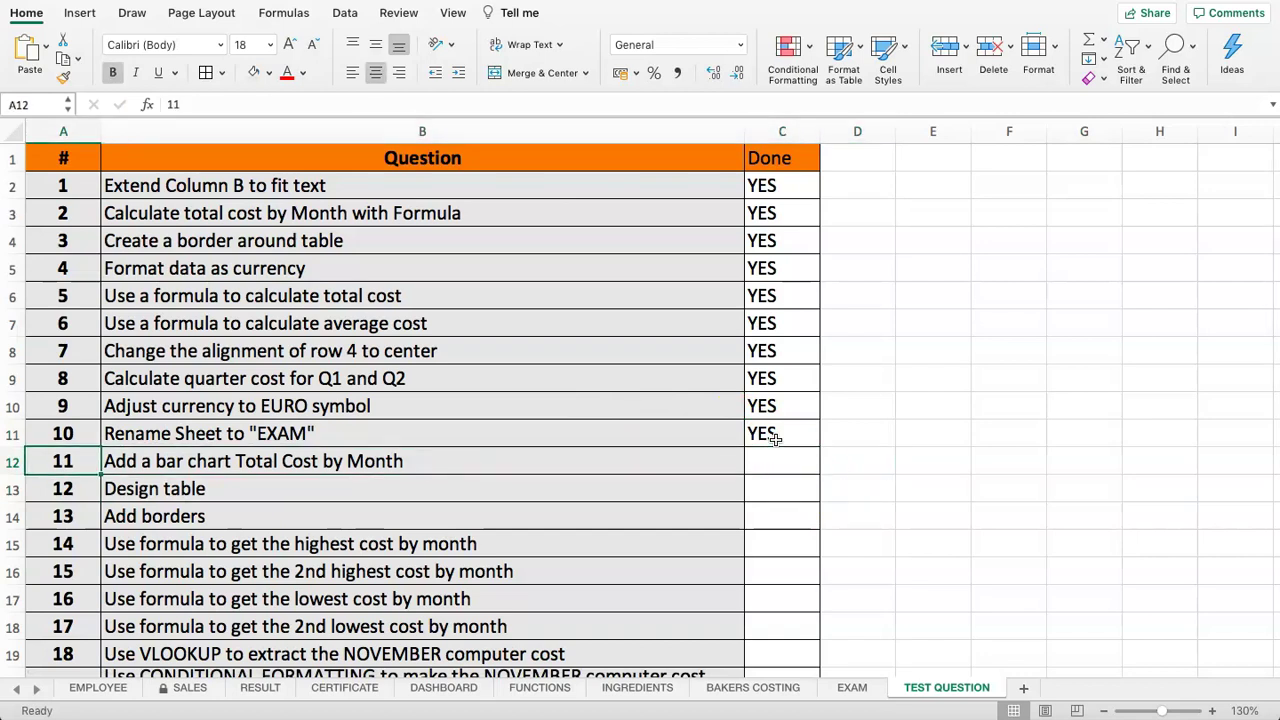
pyautogui.click(334, 461)
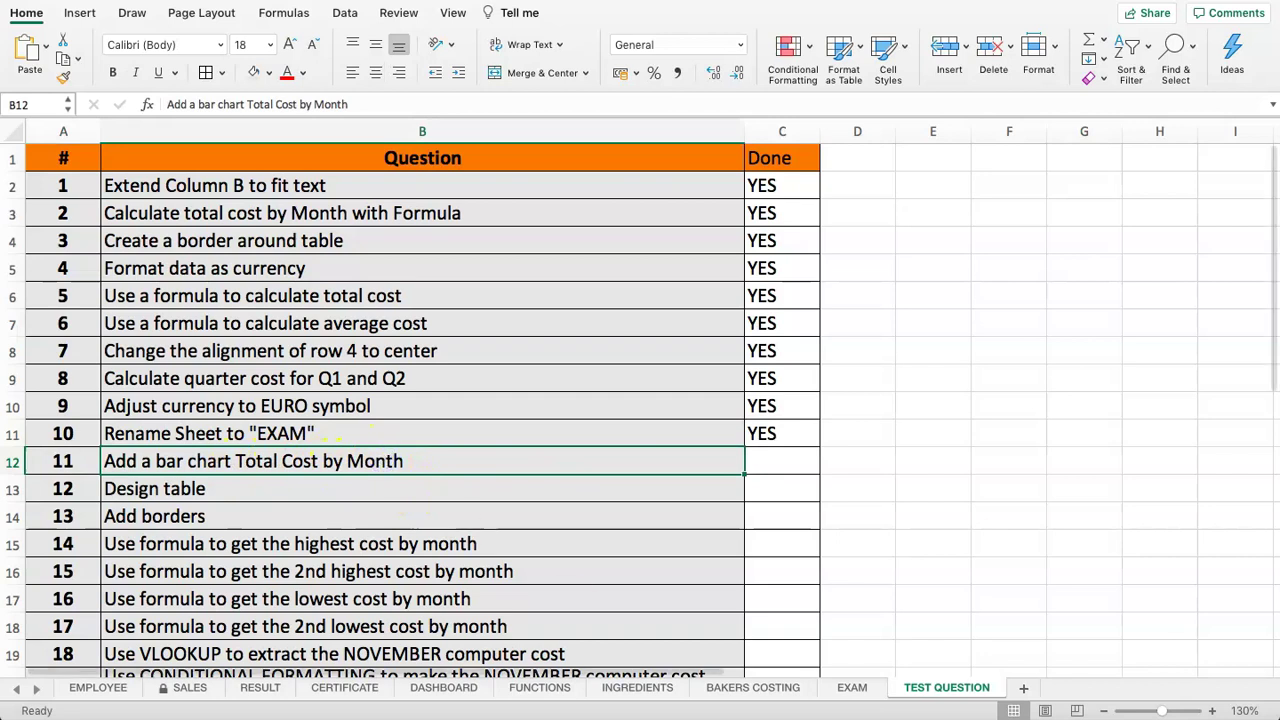
# - On the EXAM sheet, insert a 2-D Clustered Column chart of the monthly totals in I5:I16
pyautogui.click(849, 688)
pyautogui.moveTo(823, 243); pyautogui.dragTo(866, 540)
pyautogui.click(860, 573)
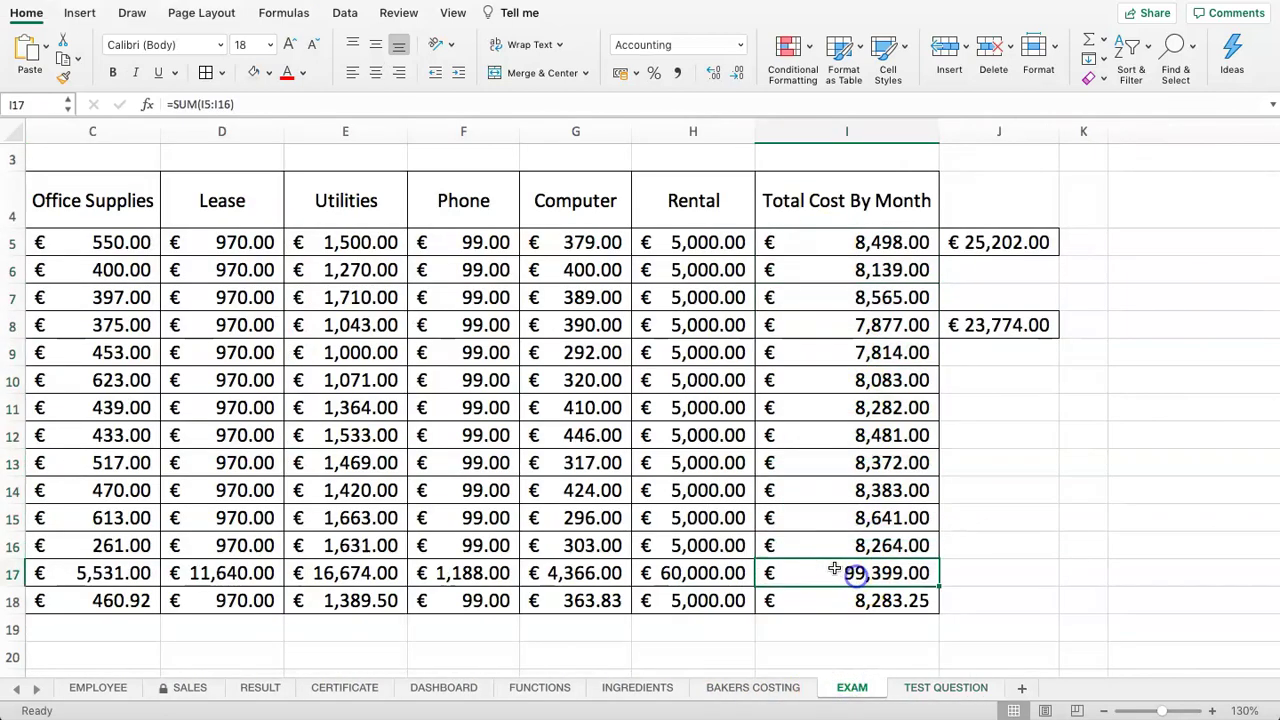
pyautogui.moveTo(833, 243); pyautogui.dragTo(846, 535)
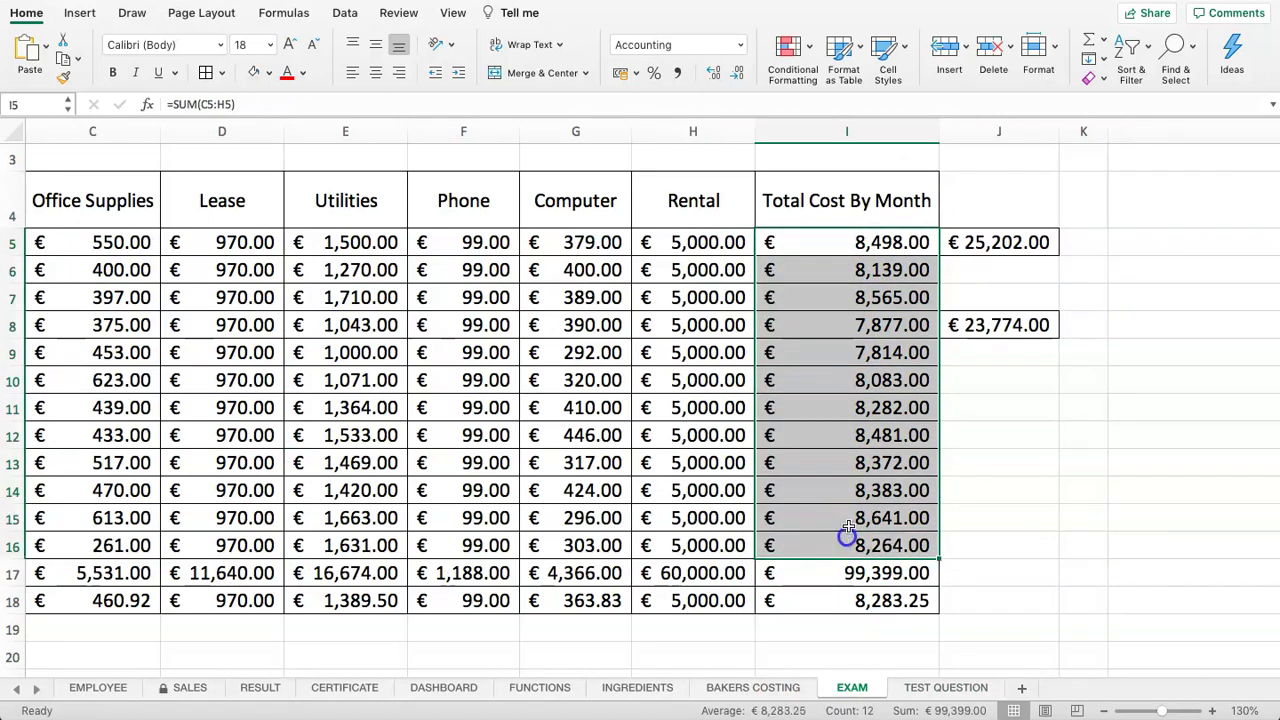
pyautogui.click(731, 335)
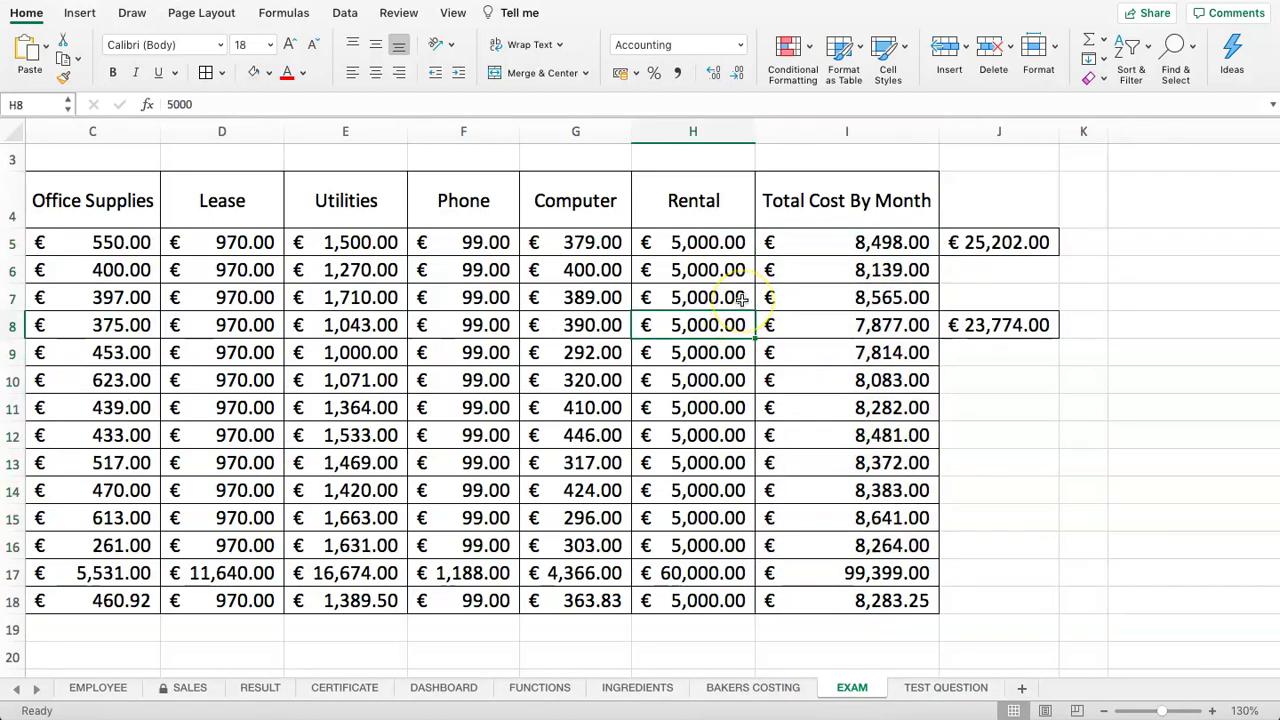
pyautogui.moveTo(806, 236); pyautogui.dragTo(876, 545)
pyautogui.scroll(-2, 663, 457)
pyautogui.scroll(3, 663, 428)
pyautogui.scroll(-3, 465, 402)
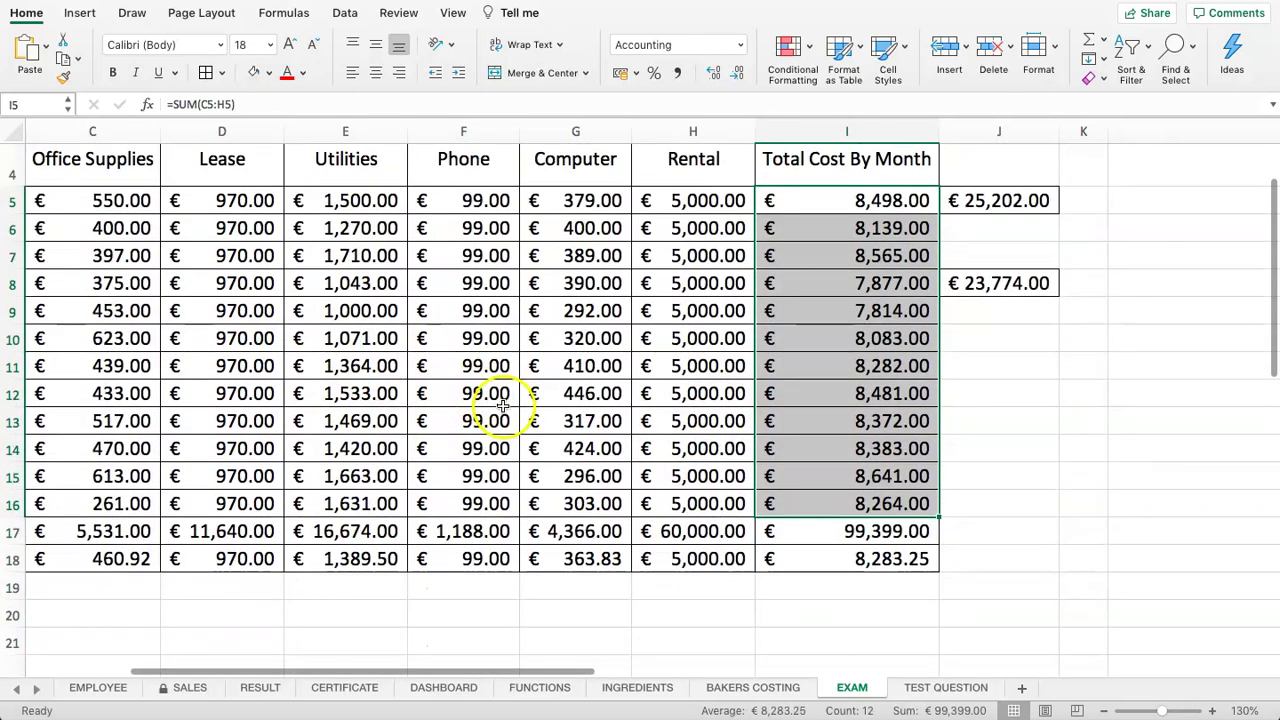
pyautogui.scroll(1, 603, 352)
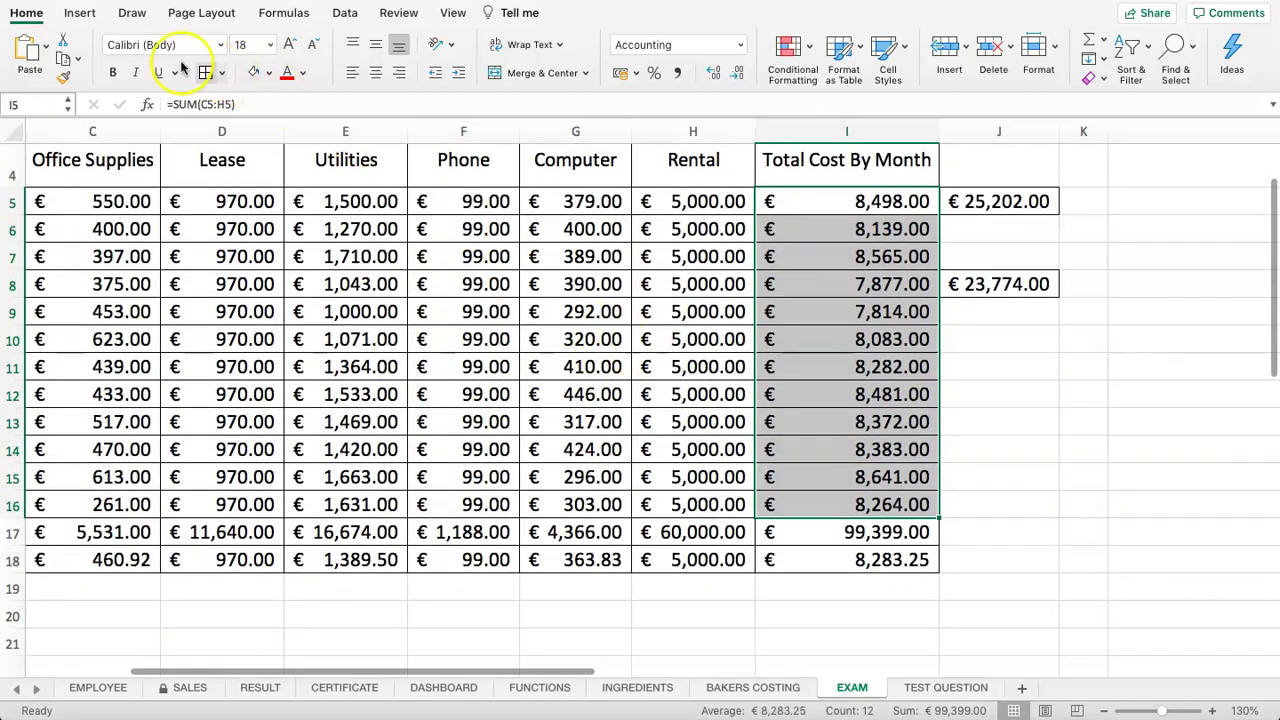
pyautogui.click(84, 14)
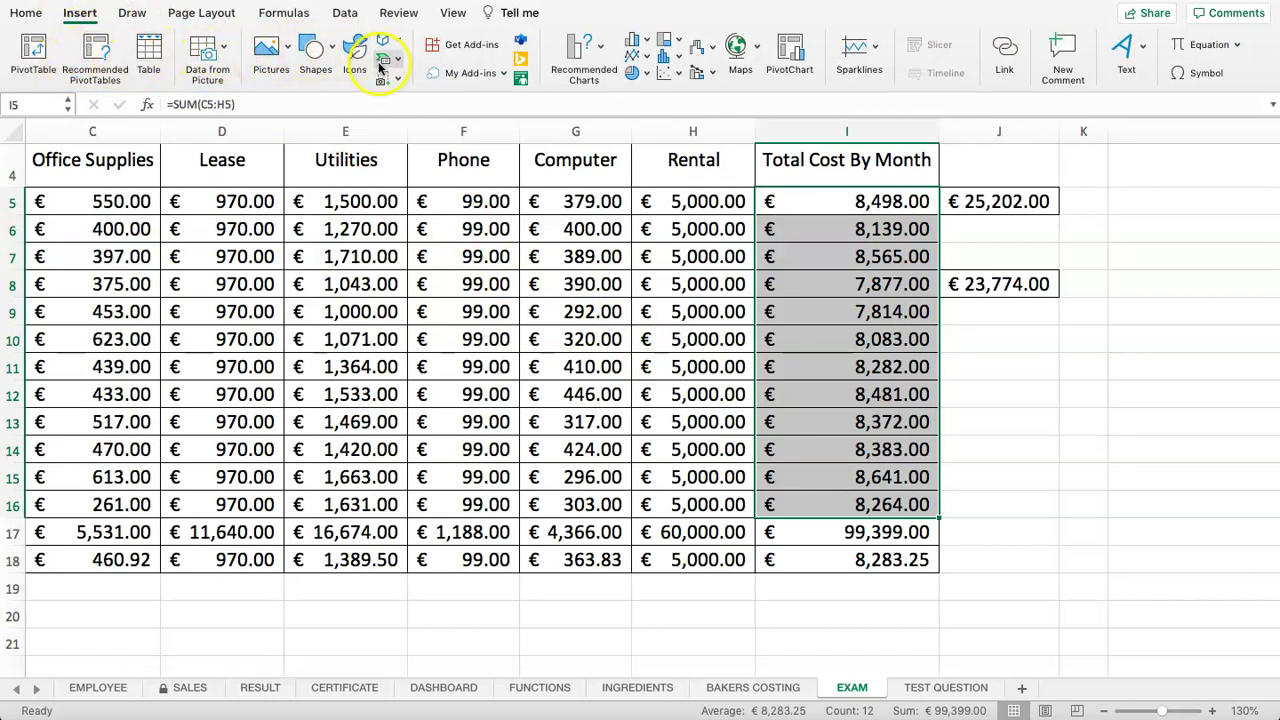
pyautogui.click(630, 40)
pyautogui.click(661, 122)
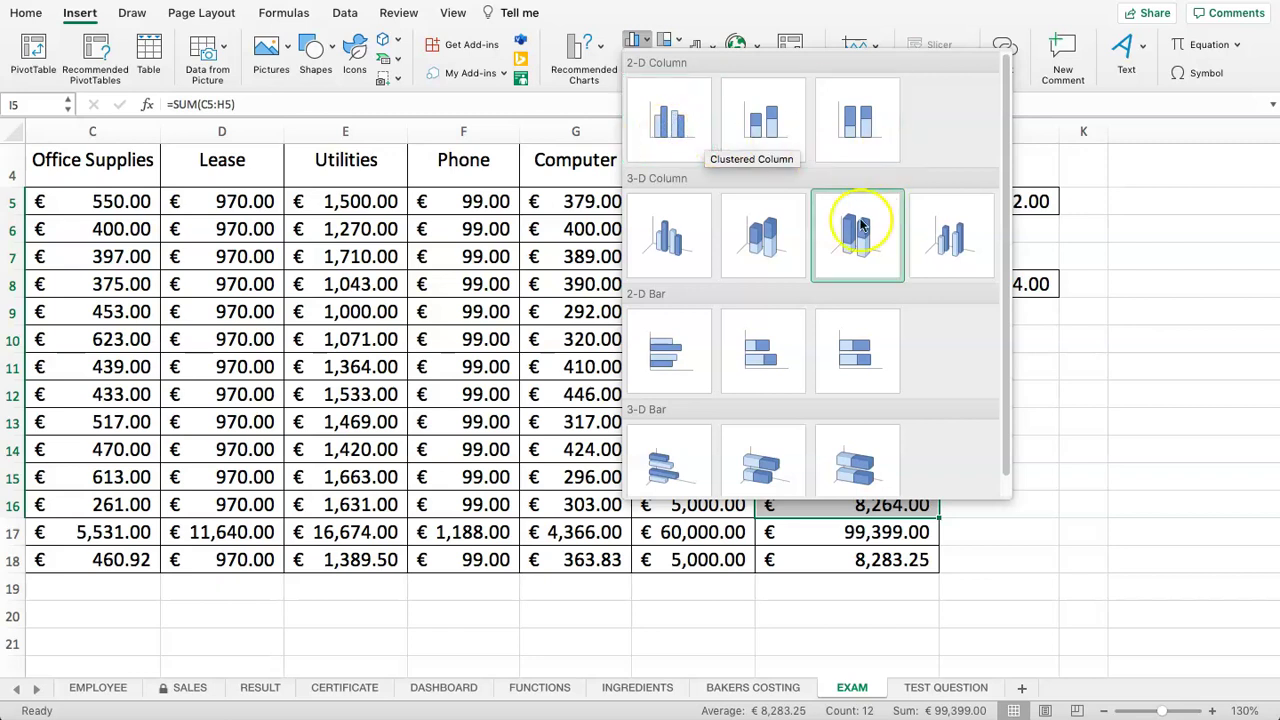
pyautogui.scroll(-1, 808, 396)
pyautogui.scroll(1, 814, 351)
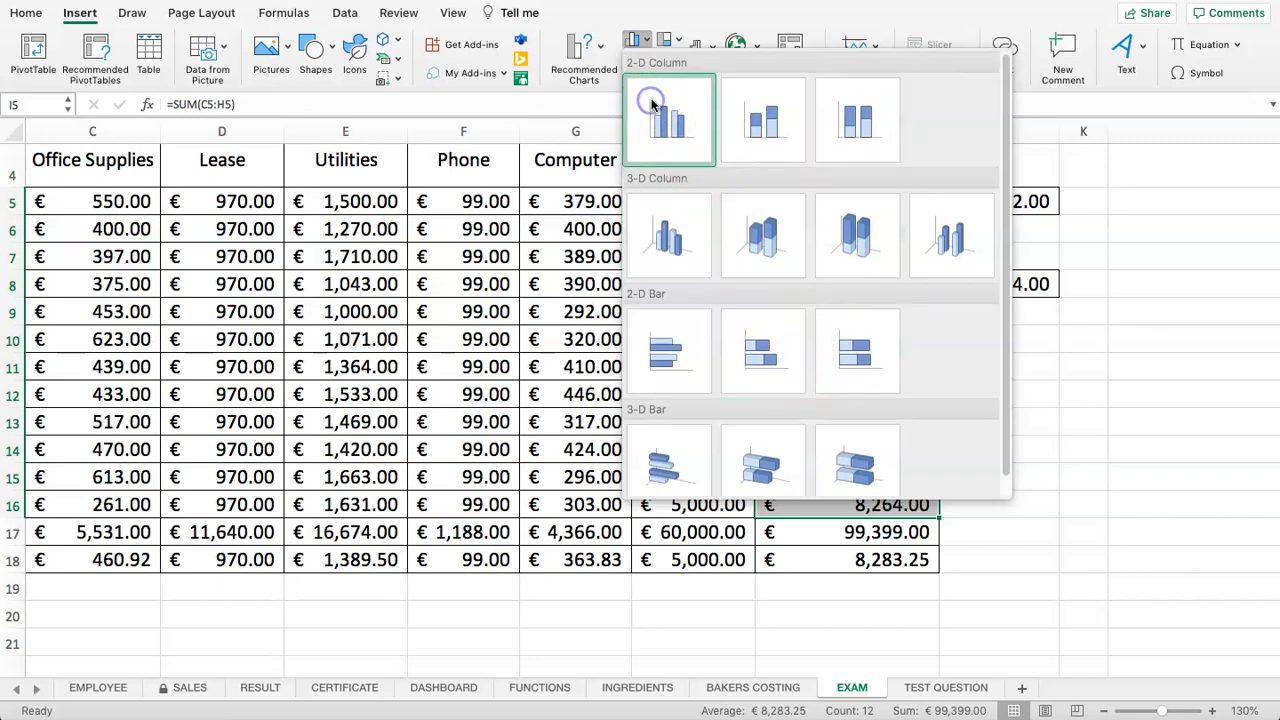
pyautogui.click(651, 106)
# - Move the chart into the empty rows below the expense table, under columns C to F from row 20
pyautogui.moveTo(630, 275); pyautogui.dragTo(597, 465)
pyautogui.moveTo(643, 326); pyautogui.dragTo(746, 457)
pyautogui.moveTo(650, 297); pyautogui.dragTo(380, 380)
pyautogui.moveTo(663, 531); pyautogui.dragTo(660, 526)
# - Change the chart title to "Bar Chart Expenses"
pyautogui.click(248, 372)
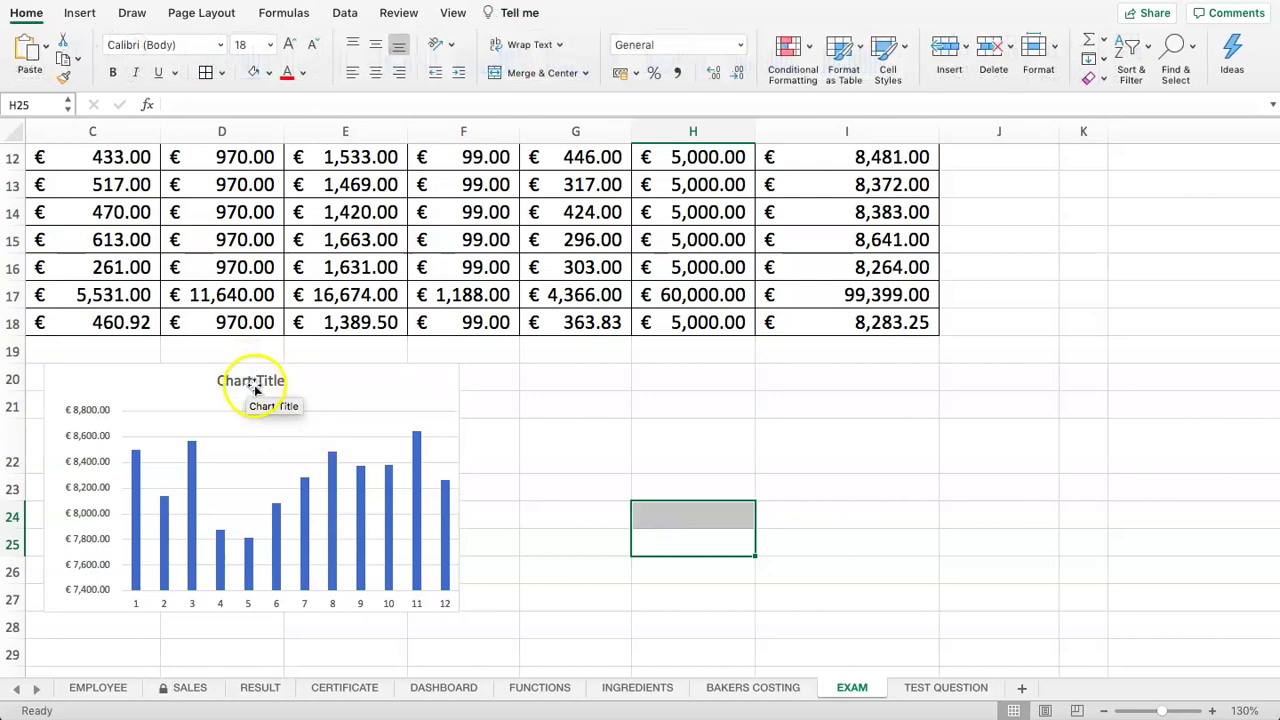
pyautogui.click(252, 381)
pyautogui.doubleClick(246, 381)
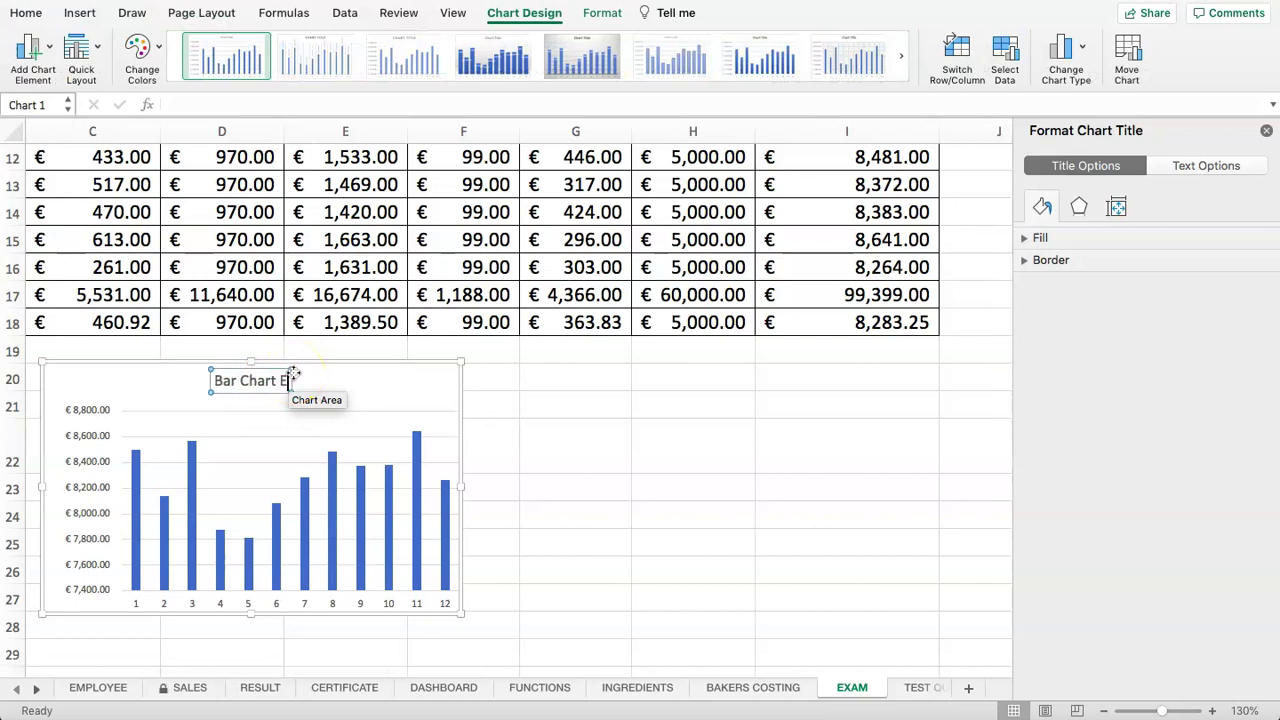
pyautogui.write('ses')
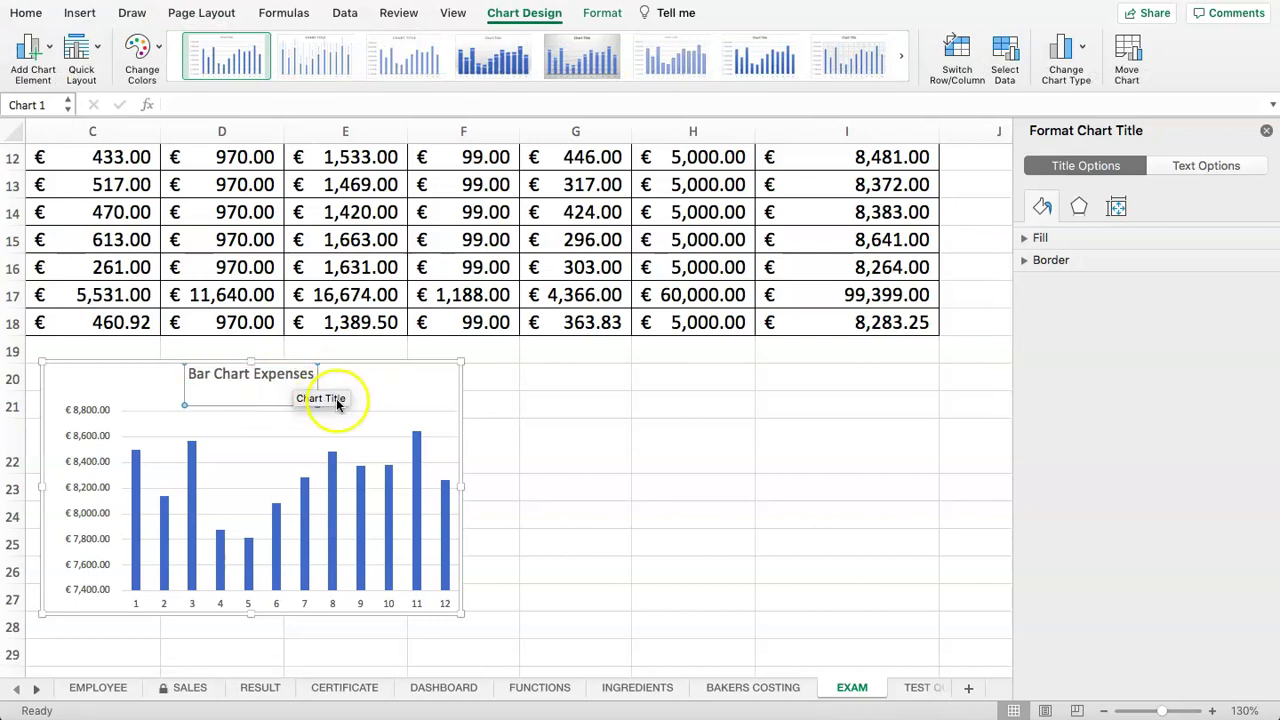
pyautogui.click(599, 525)
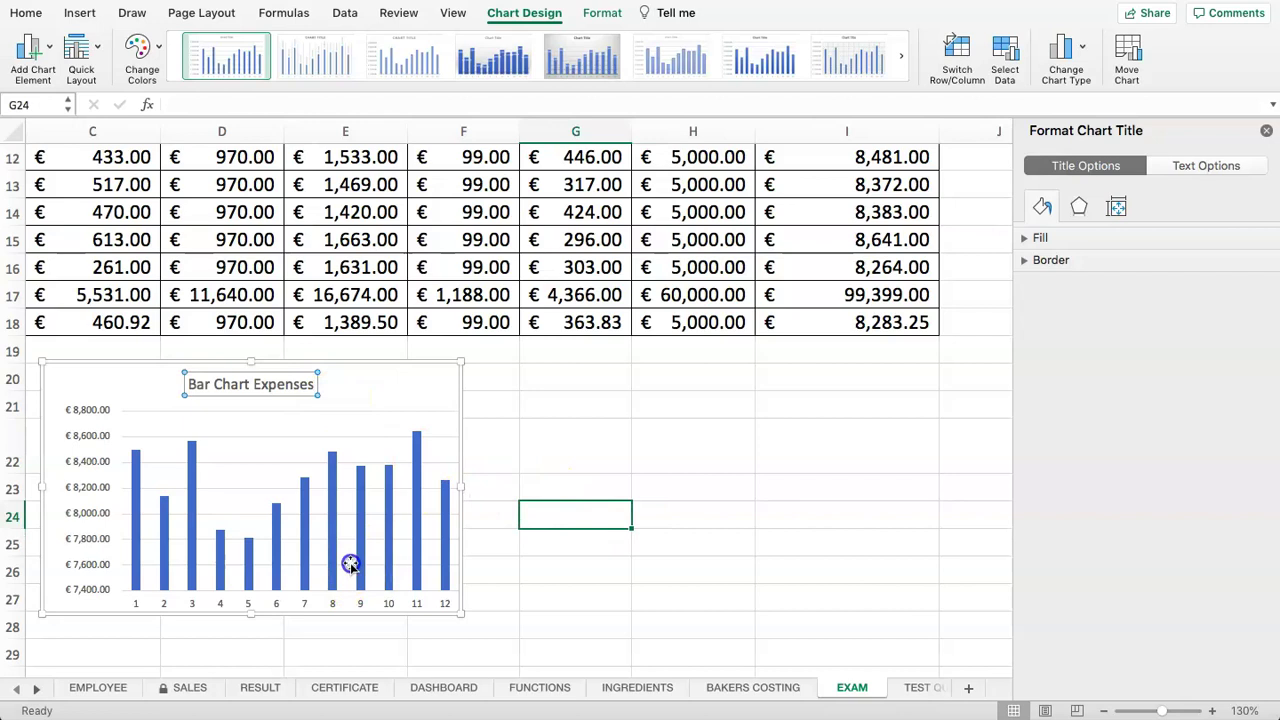
# - Move the chart beneath the Computer, Rental and Total Cost By Month columns, starting near row 20
pyautogui.click(410, 485)
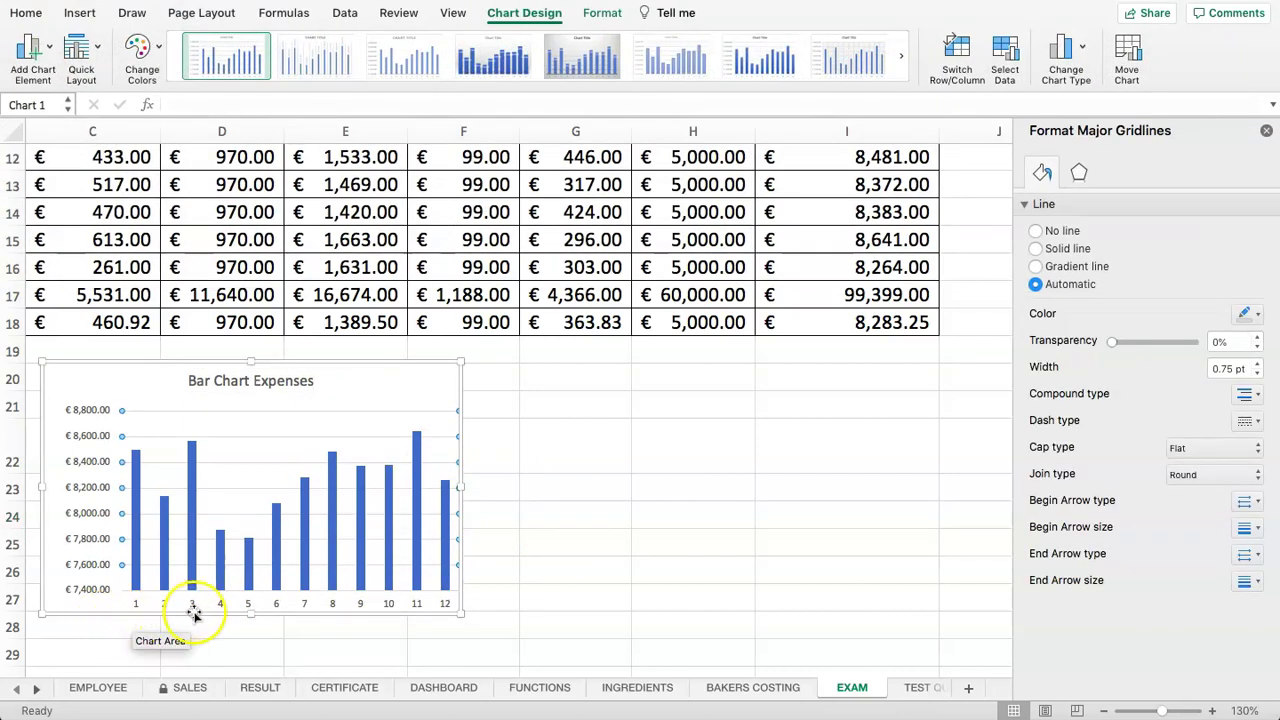
pyautogui.click(608, 450)
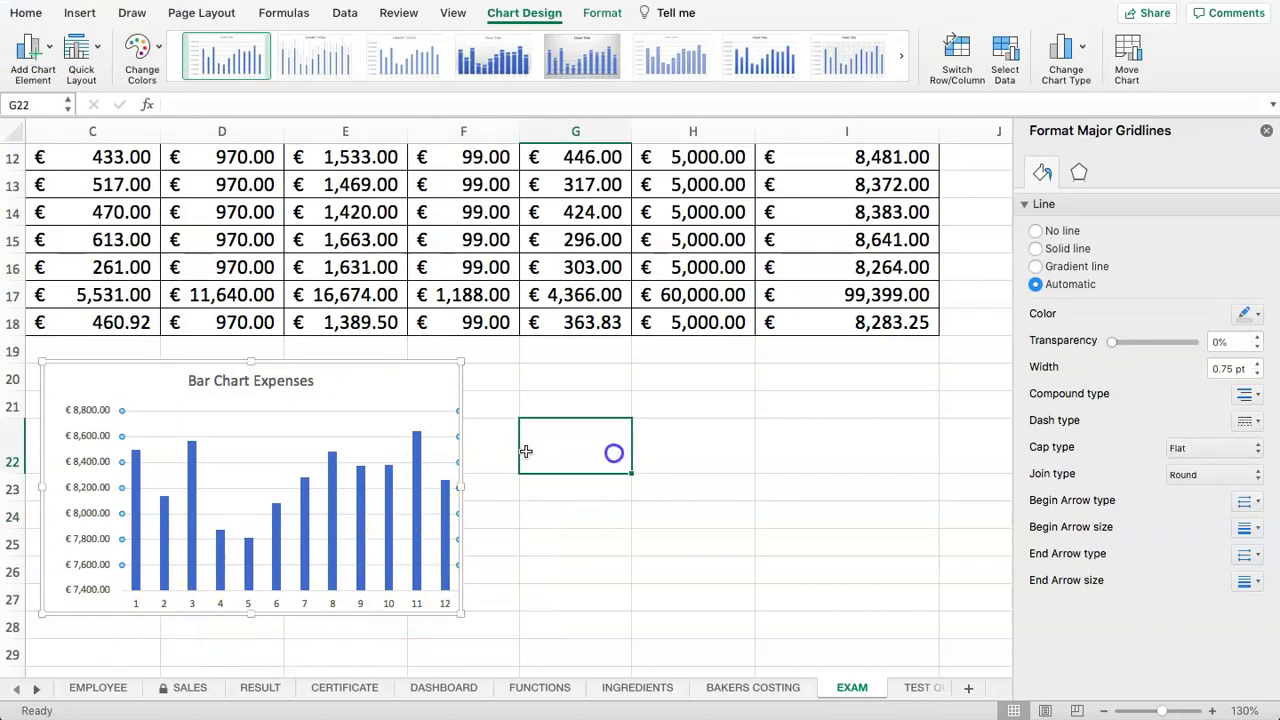
pyautogui.moveTo(365, 381); pyautogui.dragTo(812, 400)
pyautogui.click(290, 480)
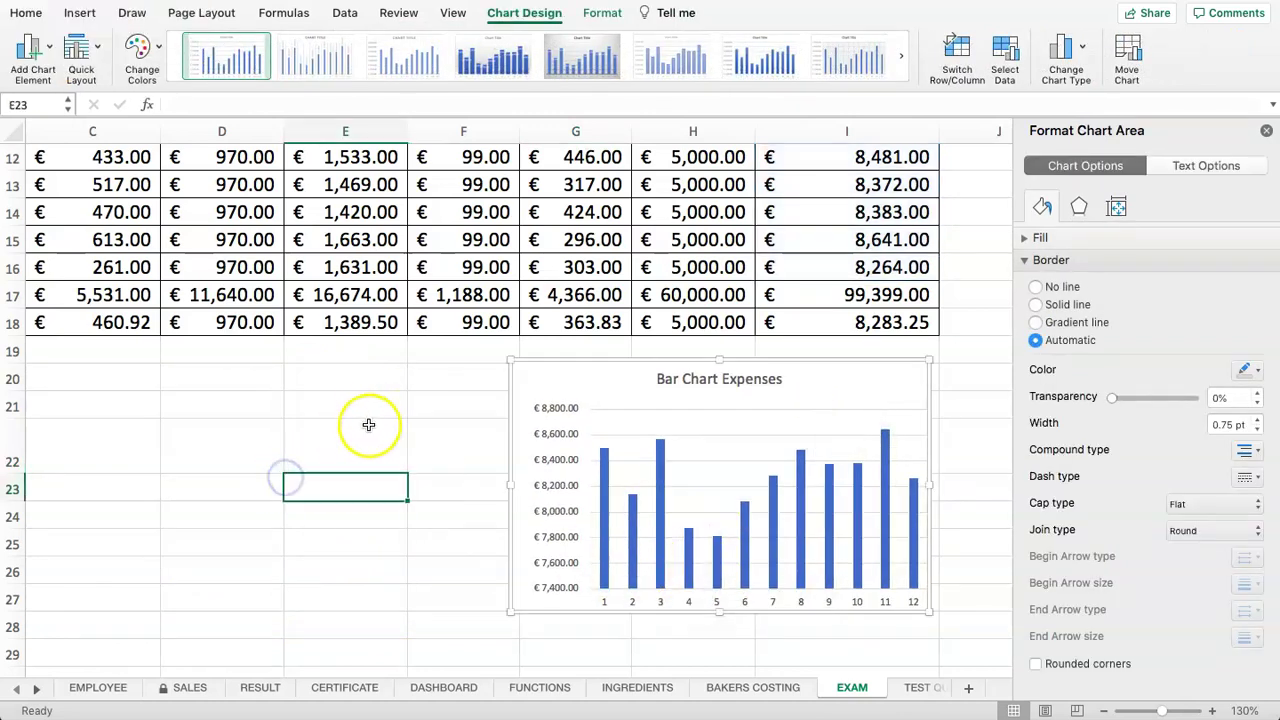
# - Copy the monthly totals in I5:I16 and paste them below the table starting at C20
pyautogui.scroll(5, 757, 304)
pyautogui.scroll(-1, 823, 243)
pyautogui.moveTo(823, 243); pyautogui.dragTo(831, 505)
pyautogui.scroll(-1, 831, 505)
pyautogui.press('super+c')
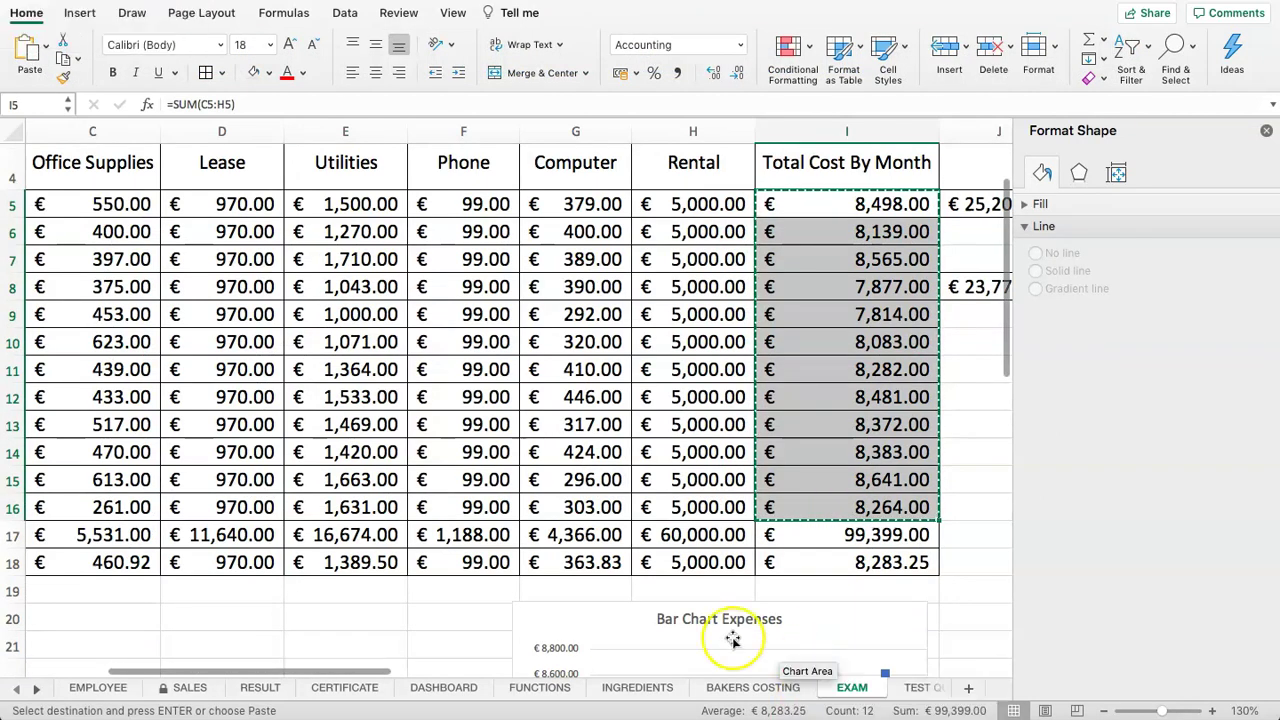
pyautogui.scroll(-1, 561, 606)
pyautogui.scroll(-1, 561, 606)
pyautogui.scroll(4, 543, 543)
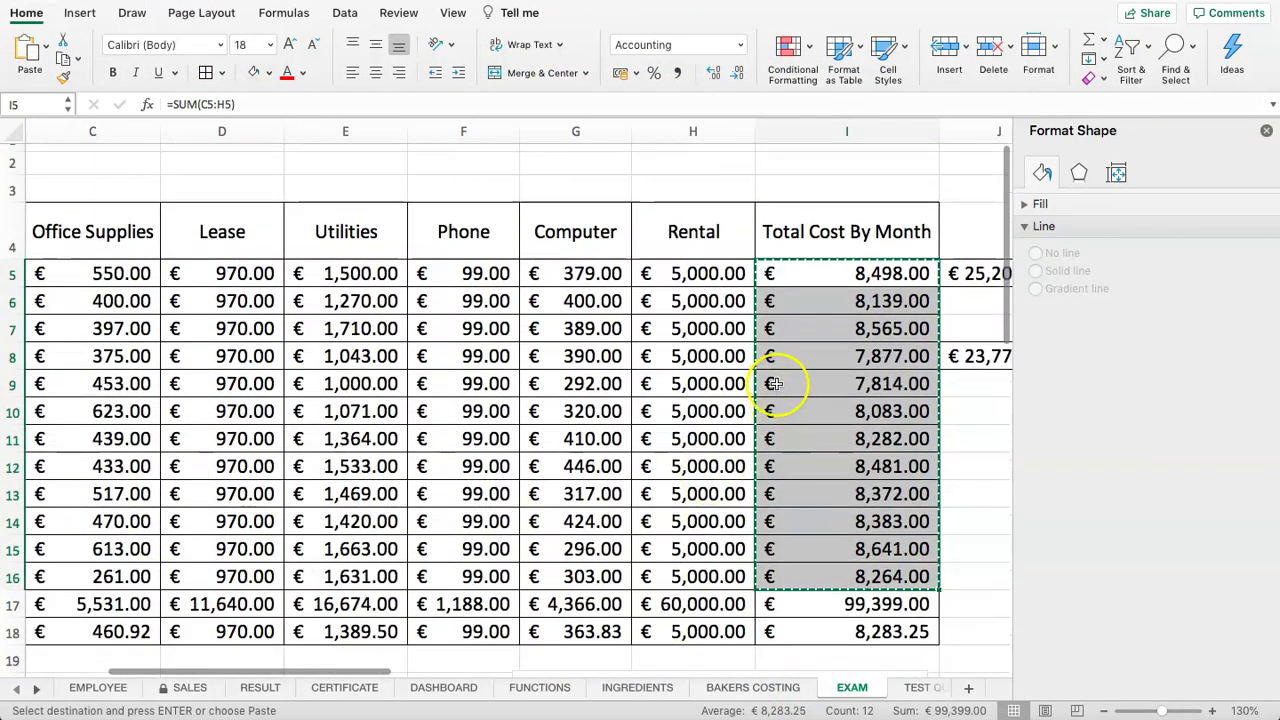
pyautogui.moveTo(809, 294); pyautogui.dragTo(822, 315)
pyautogui.click(820, 274)
pyautogui.scroll(-5, 429, 366)
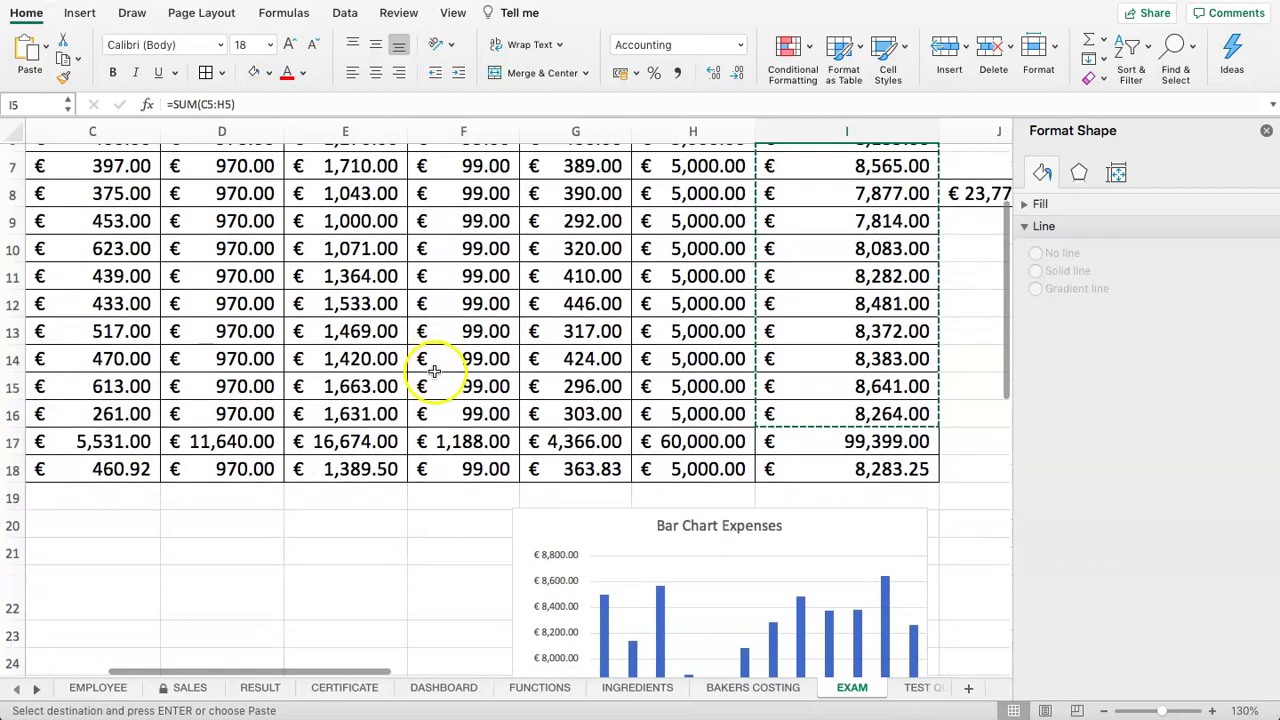
pyautogui.moveTo(270, 676); pyautogui.dragTo(126, 651)
pyautogui.click(343, 460)
pyautogui.press('super+v')
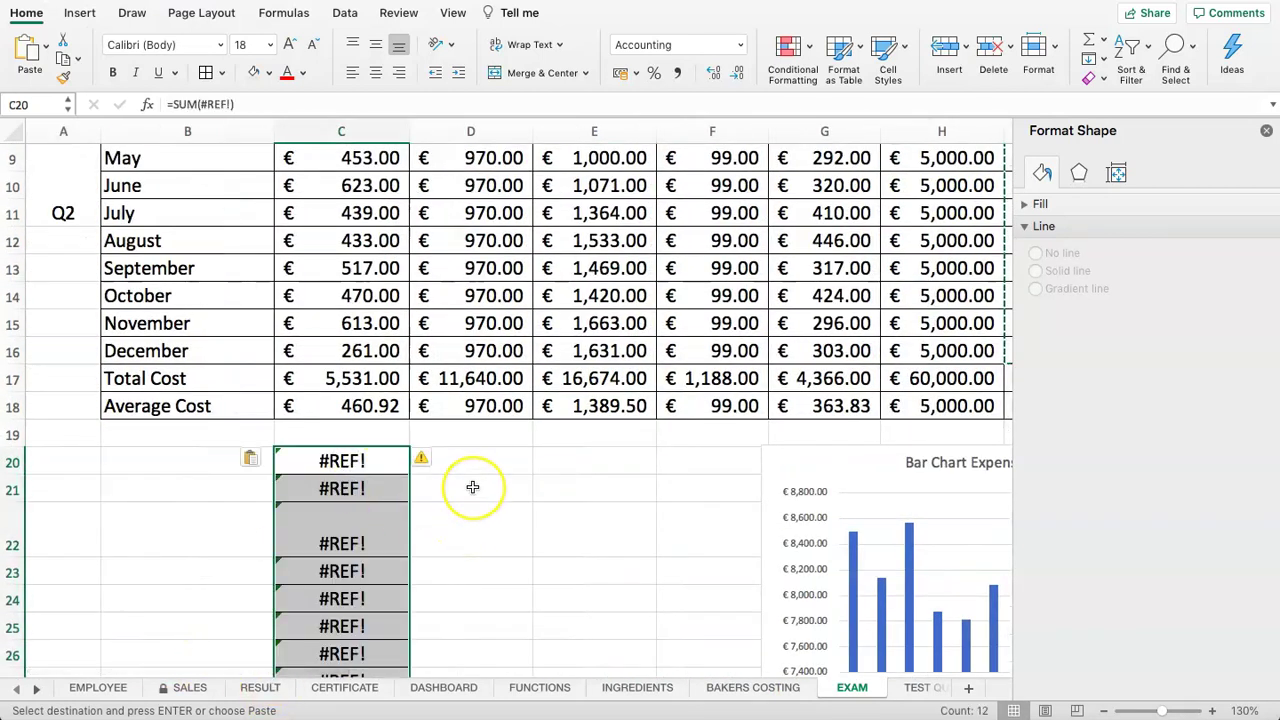
# - Undo the last paste and paste only the values of the copied cells into C20:C31
pyautogui.press('super+z')
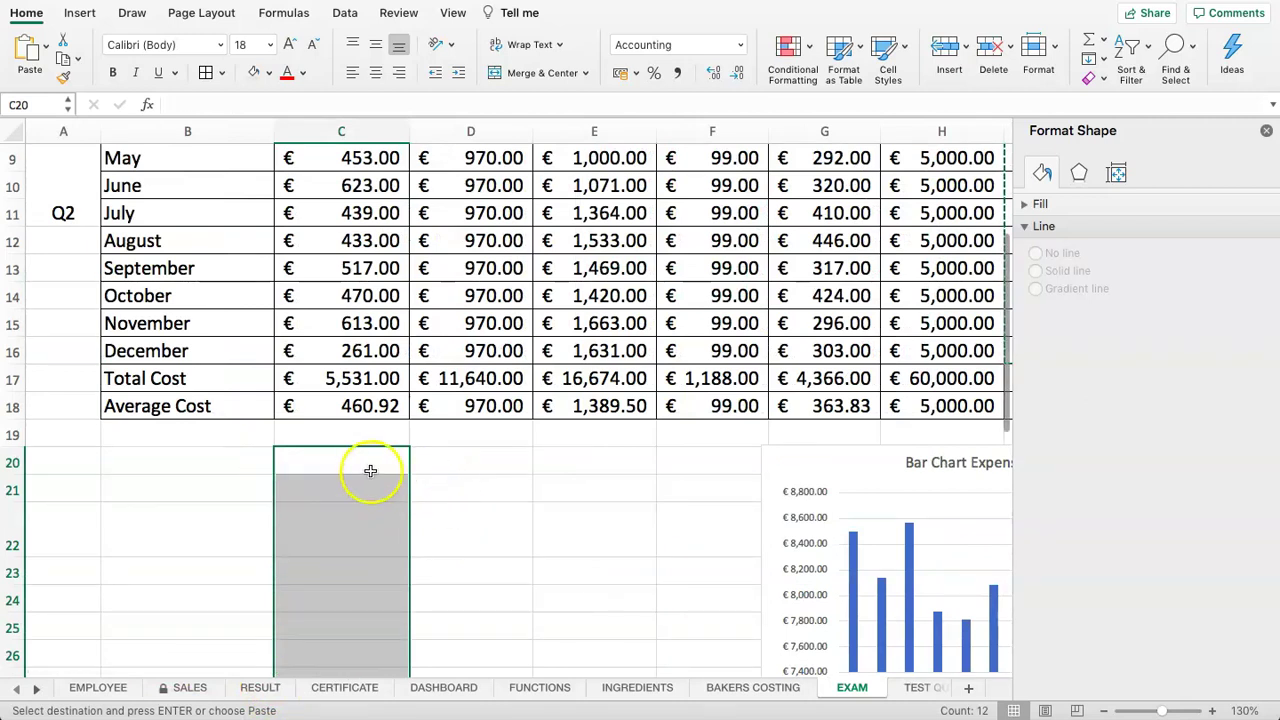
pyautogui.rightClick(317, 454)
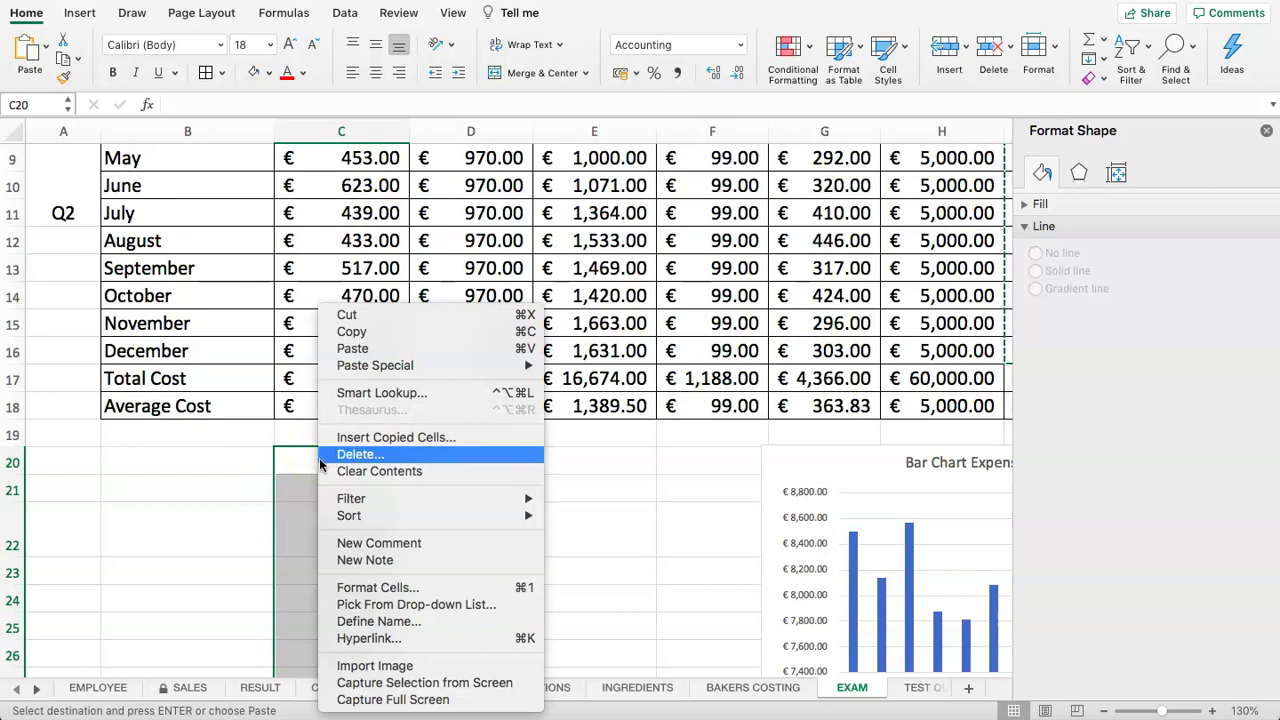
pyautogui.moveTo(407, 372)
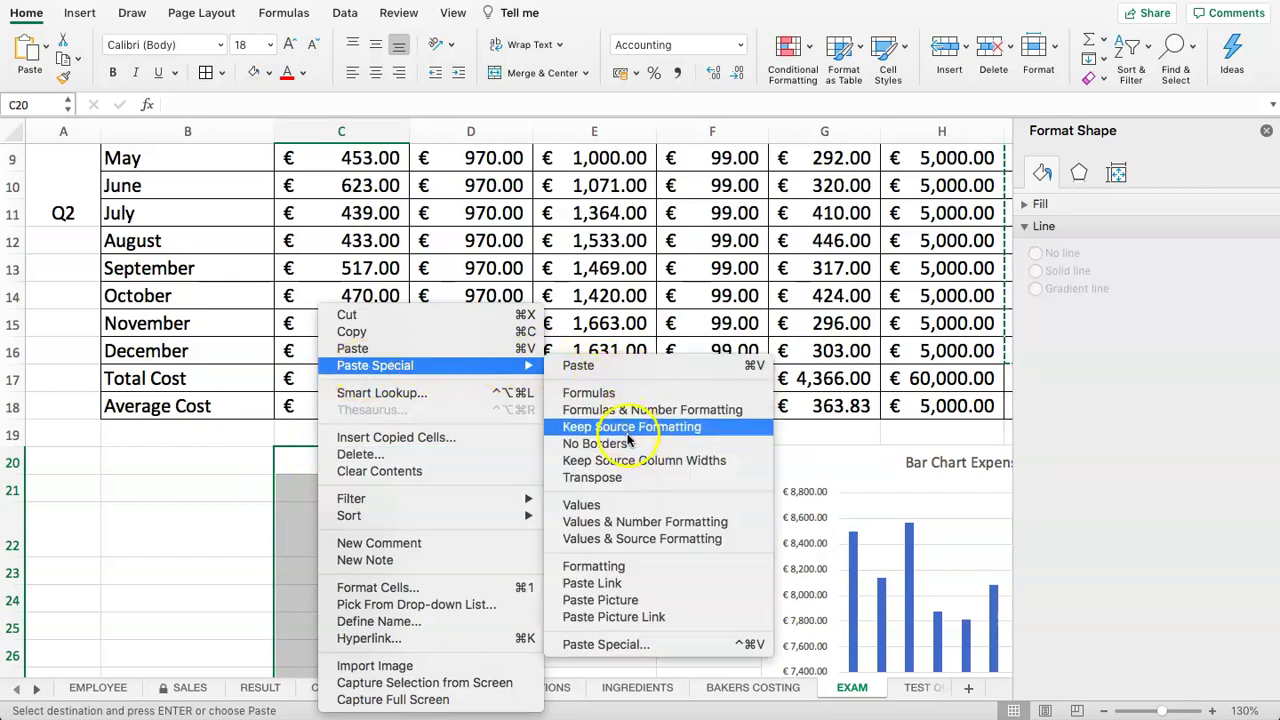
pyautogui.click(623, 510)
pyautogui.click(262, 463)
pyautogui.scroll(-1, 330, 457)
# - Copy the formatting of the Office Supplies average cost in C18 onto the pasted values in C20:C31
pyautogui.click(331, 453)
pyautogui.click(328, 420)
pyautogui.click(340, 370)
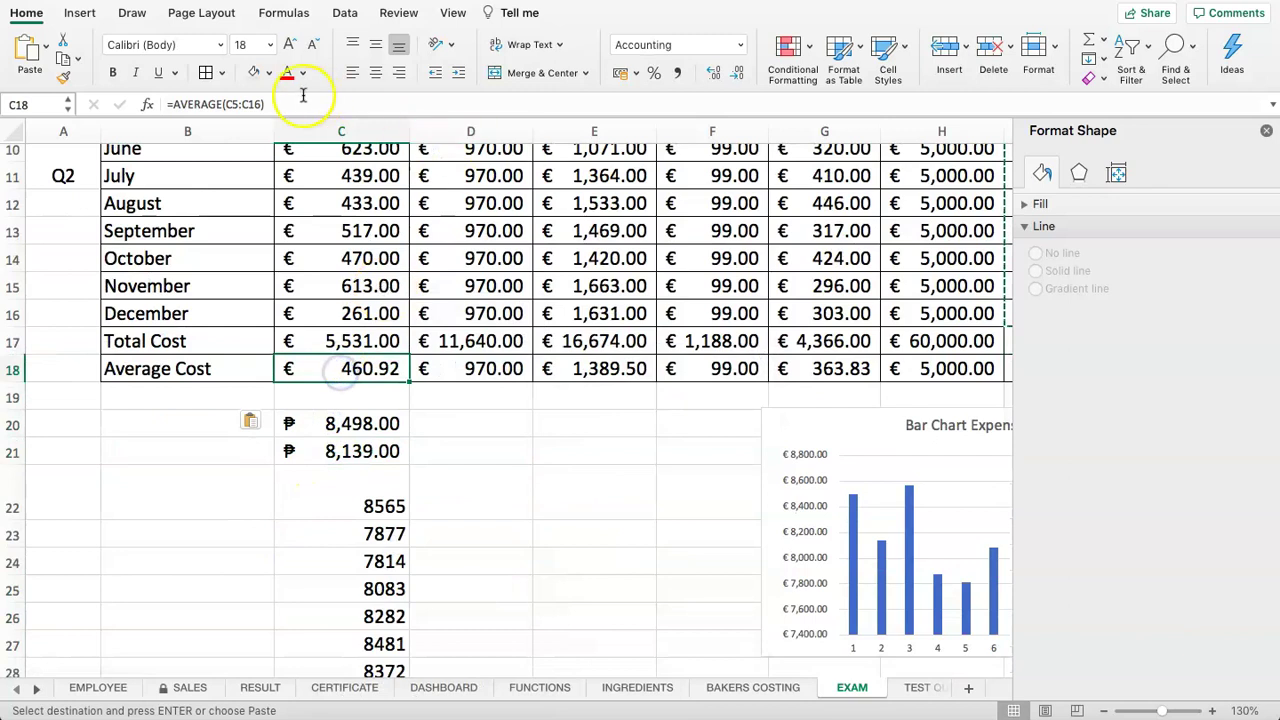
pyautogui.click(64, 78)
pyautogui.moveTo(345, 423)
pyautogui.mouseDown()
pyautogui.moveTo(340, 660)
pyautogui.moveTo(305, 610)
pyautogui.mouseUp()
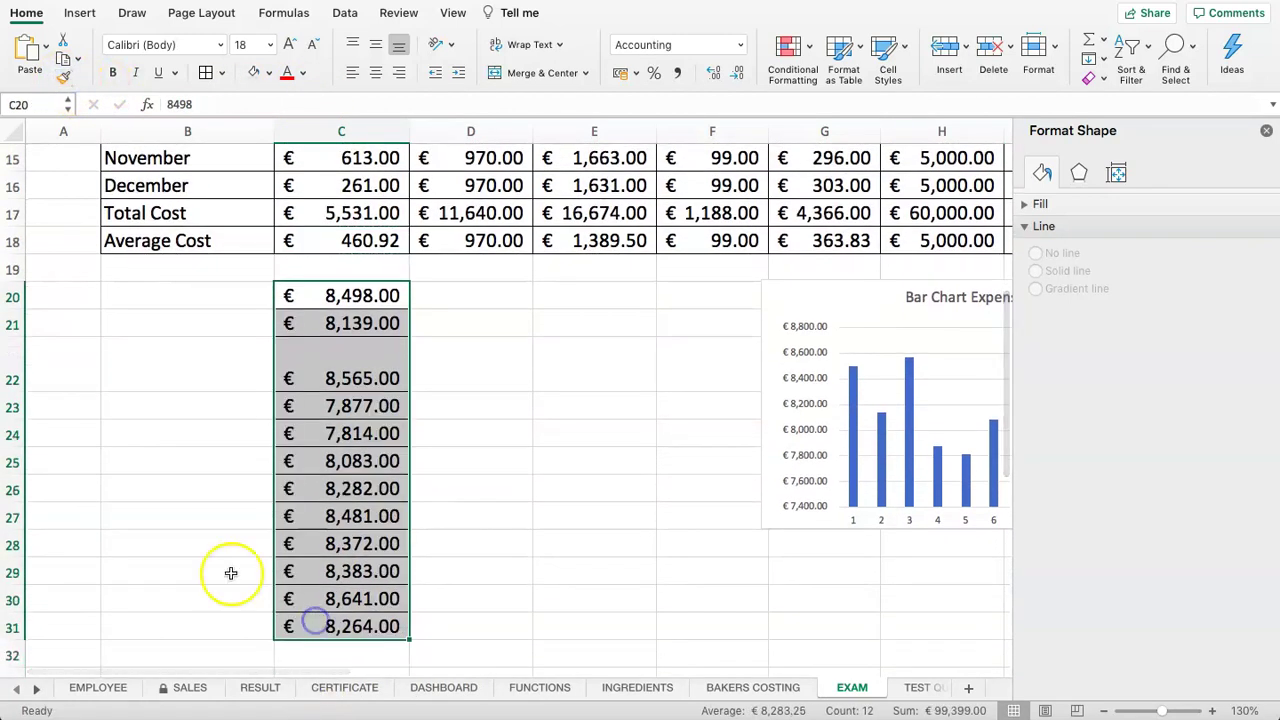
# - Copy the month names January to December from B5:B16 and paste them beside the values, starting at B20
pyautogui.click(220, 458)
pyautogui.scroll(5, 222, 412)
pyautogui.scroll(5, 222, 412)
pyautogui.moveTo(165, 293); pyautogui.dragTo(187, 600)
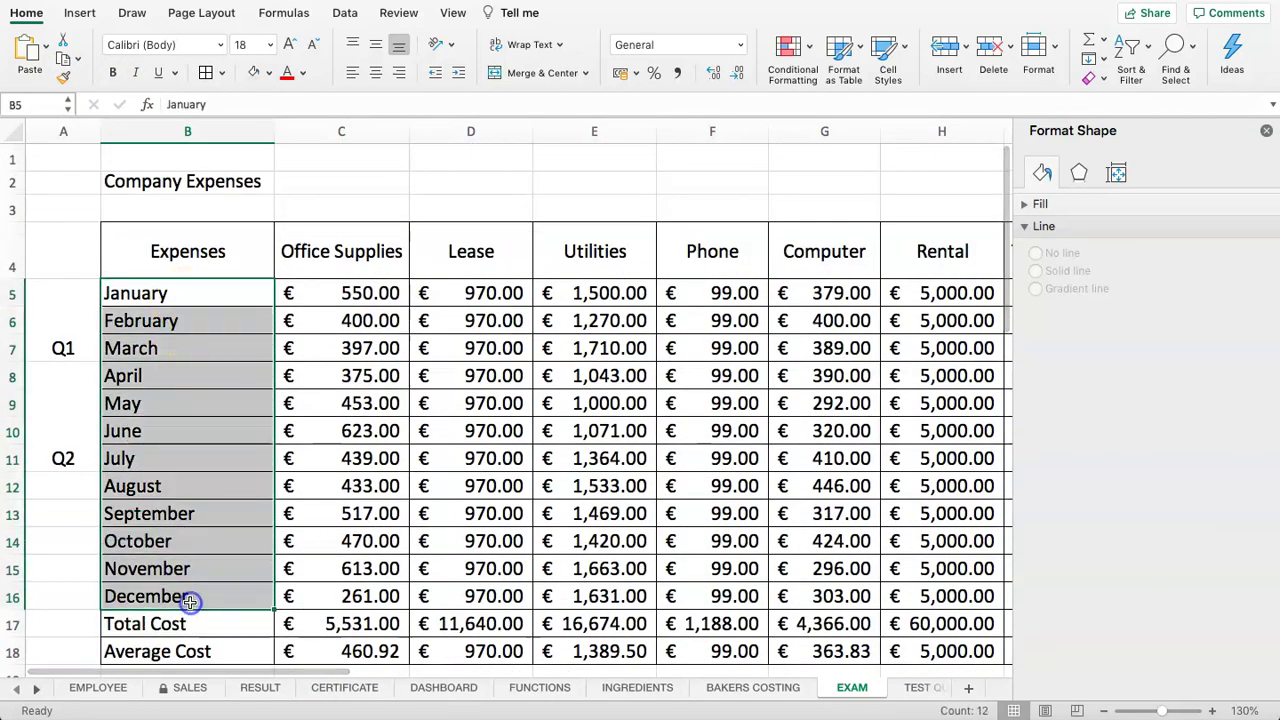
pyautogui.scroll(-1, 190, 585)
pyautogui.press('super+c')
pyautogui.scroll(-5, 190, 585)
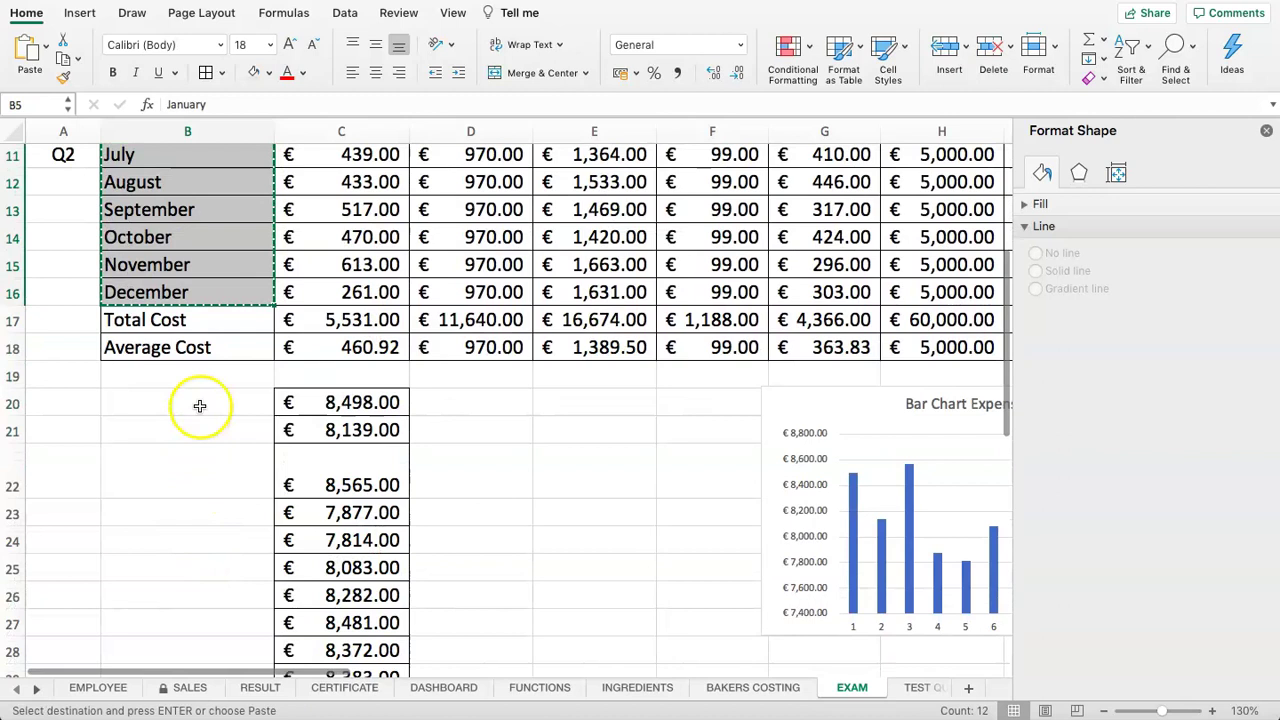
pyautogui.click(200, 409)
pyautogui.press('super+v')
# - Move the existing bar chart of expenses to the right, clearing space beside the new monthly table
pyautogui.scroll(-1, 383, 457)
pyautogui.moveTo(594, 474); pyautogui.dragTo(631, 506)
pyautogui.moveTo(863, 366); pyautogui.dragTo(546, 370)
pyautogui.moveTo(896, 412); pyautogui.dragTo(956, 363)
pyautogui.click(475, 396)
# - Insert a 2-D clustered column chart from B20:C31 and place it directly beside the monthly table
pyautogui.scroll(-5, 460, 420)
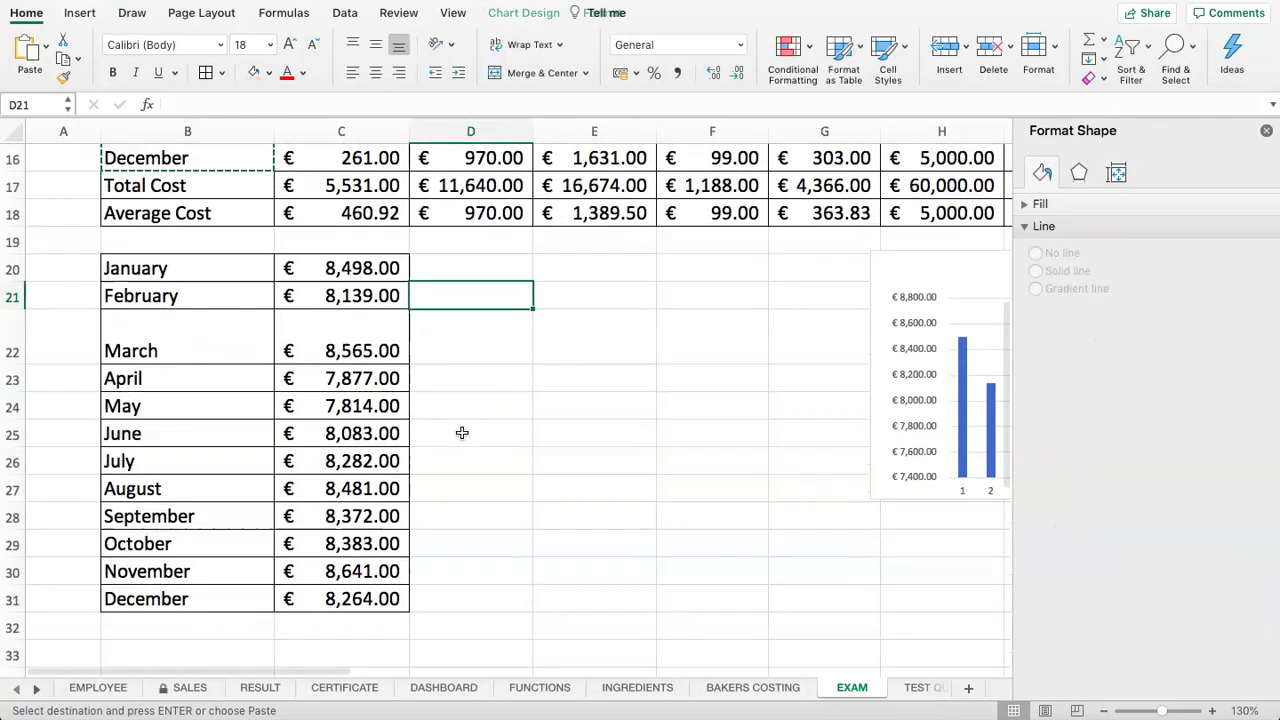
pyautogui.moveTo(186, 200); pyautogui.dragTo(329, 516)
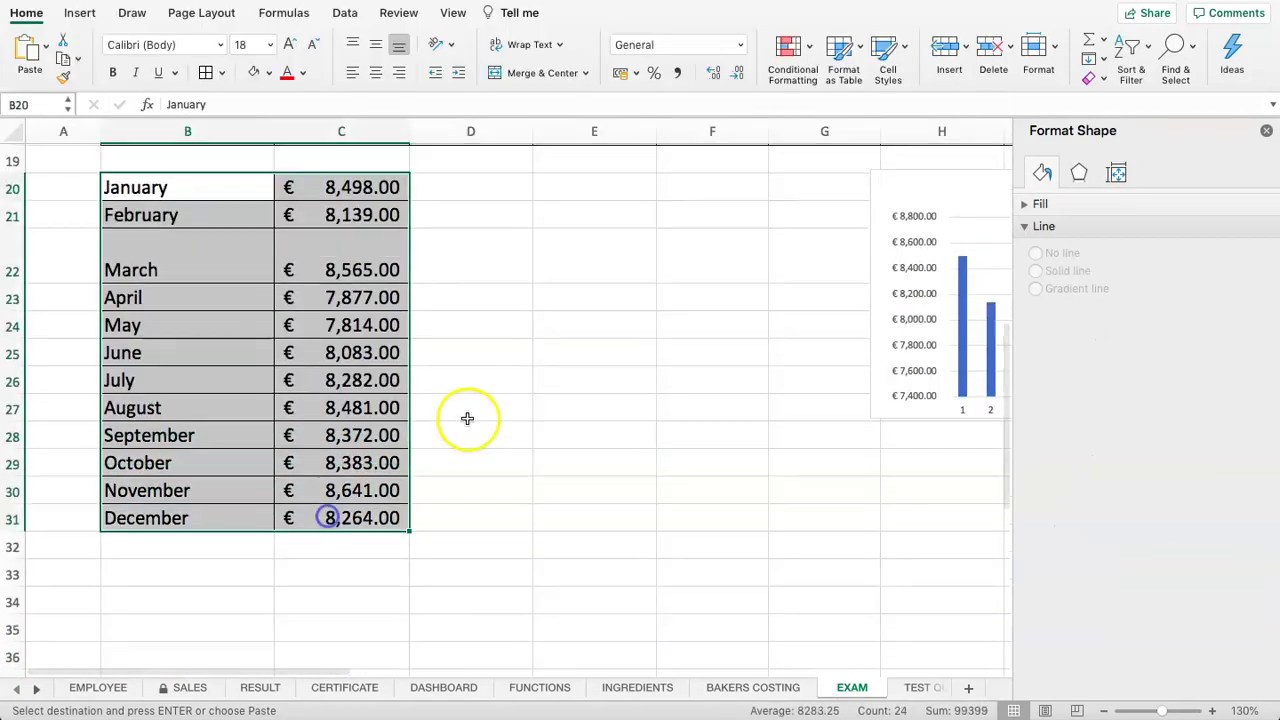
pyautogui.scroll(3, 470, 389)
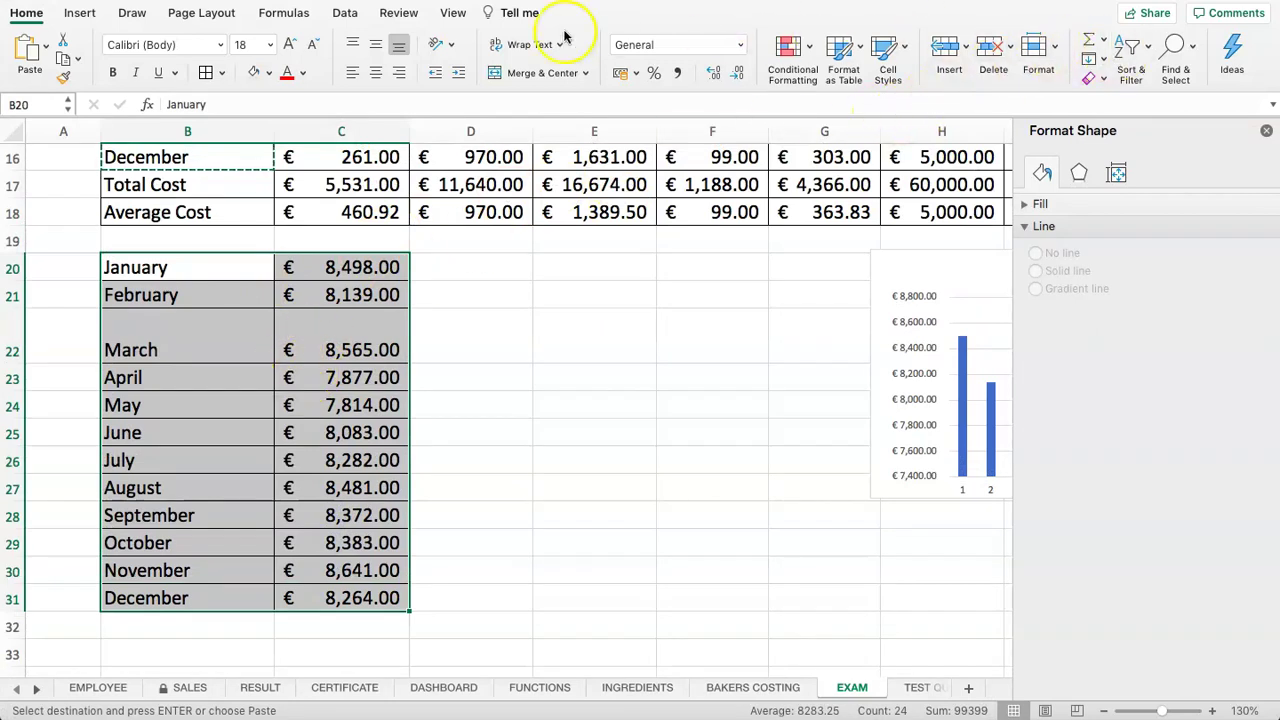
pyautogui.click(78, 14)
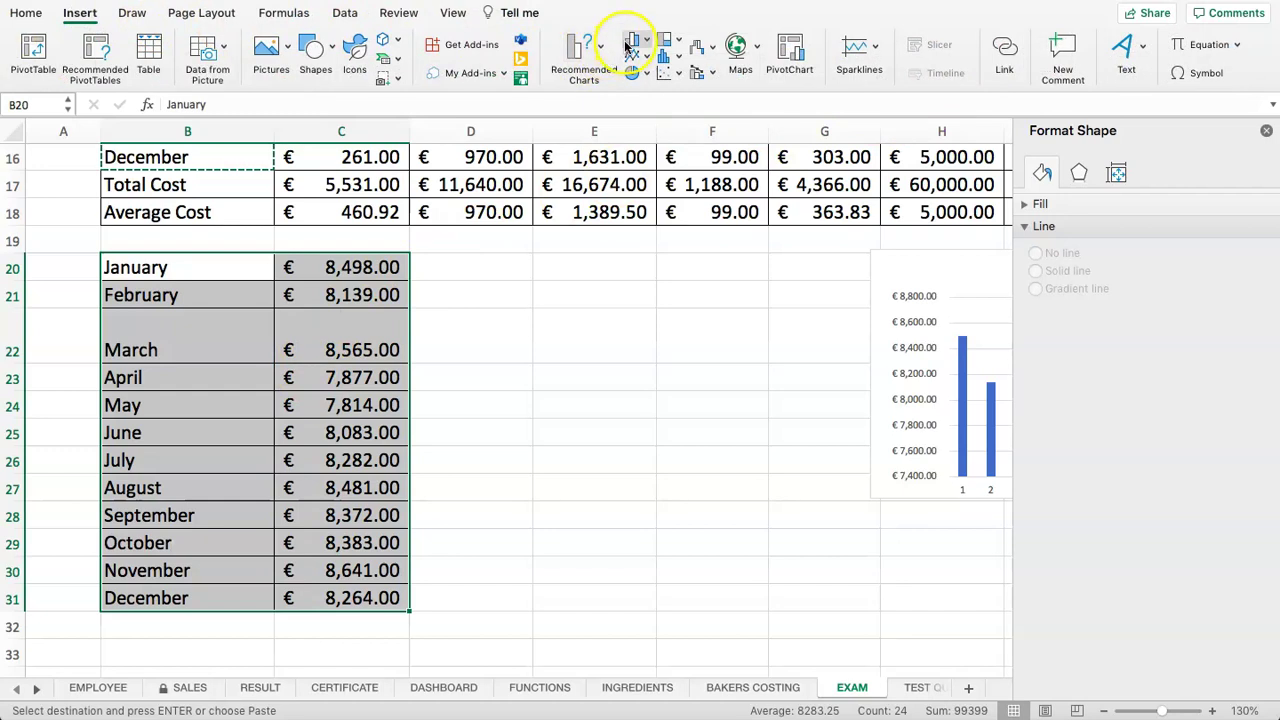
pyautogui.click(627, 47)
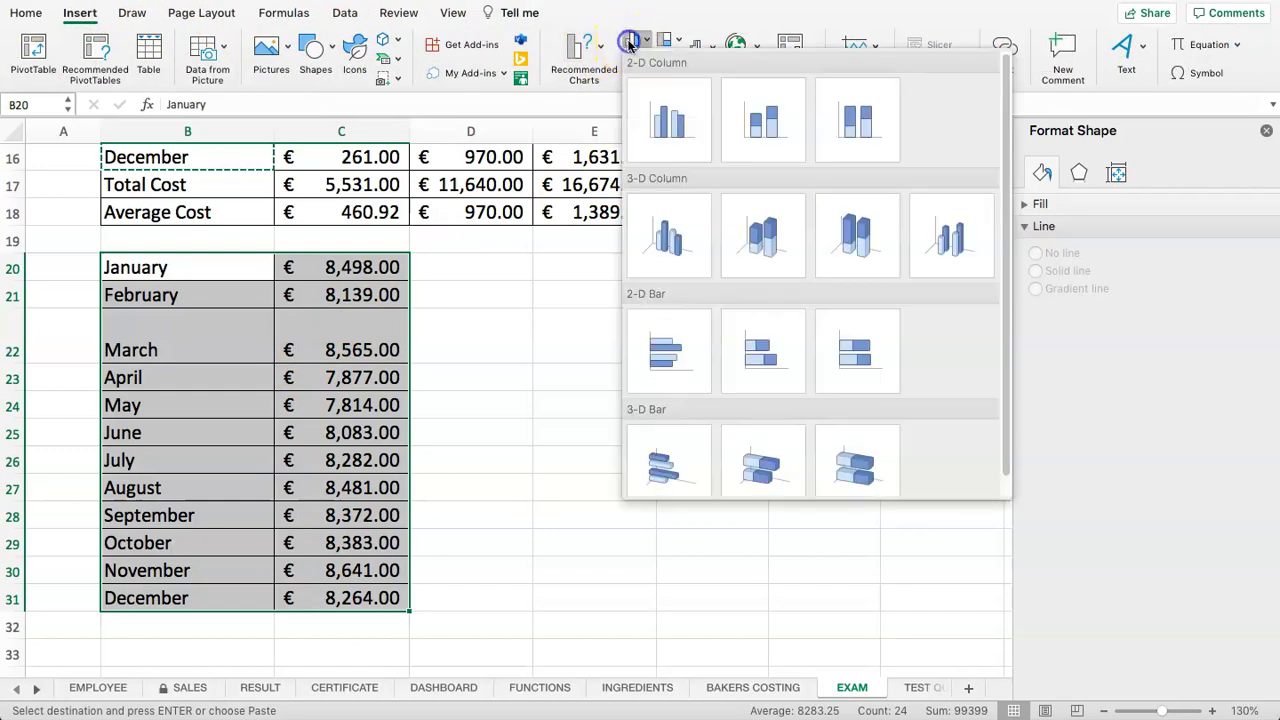
pyautogui.click(675, 130)
pyautogui.moveTo(597, 323); pyautogui.dragTo(737, 256)
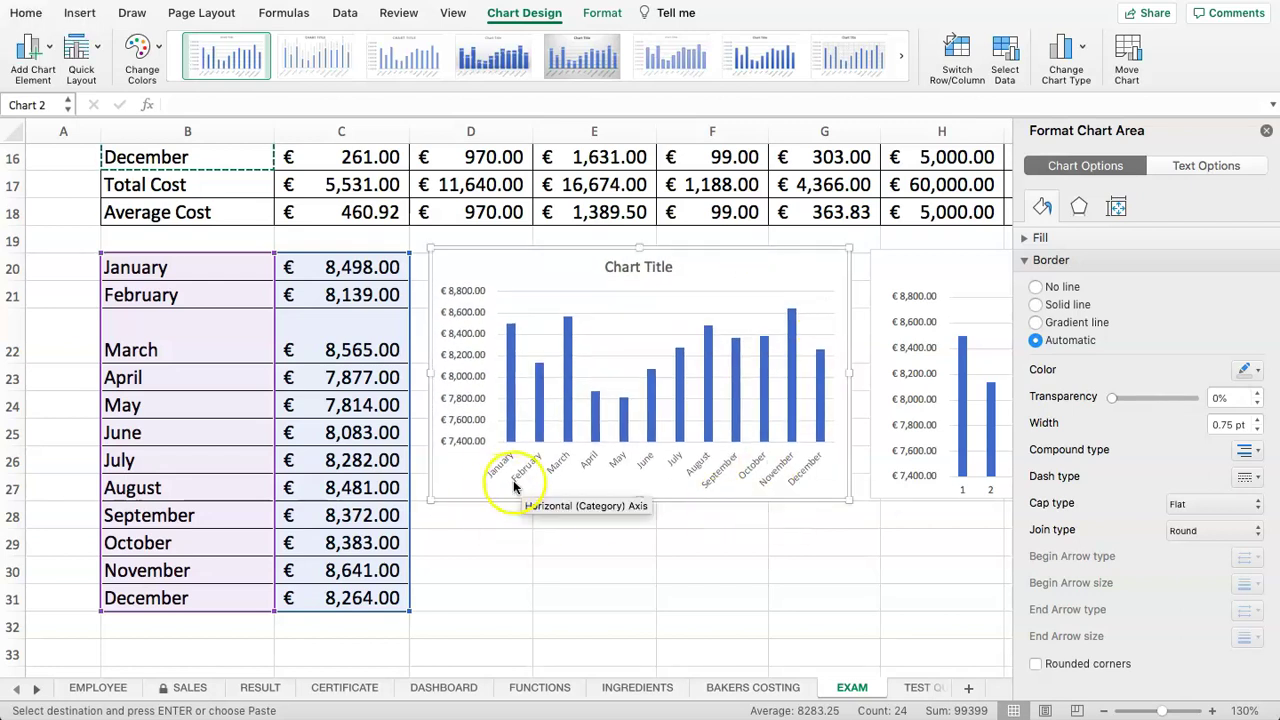
pyautogui.click(798, 478)
pyautogui.click(847, 488)
pyautogui.click(812, 327)
pyautogui.click(790, 272)
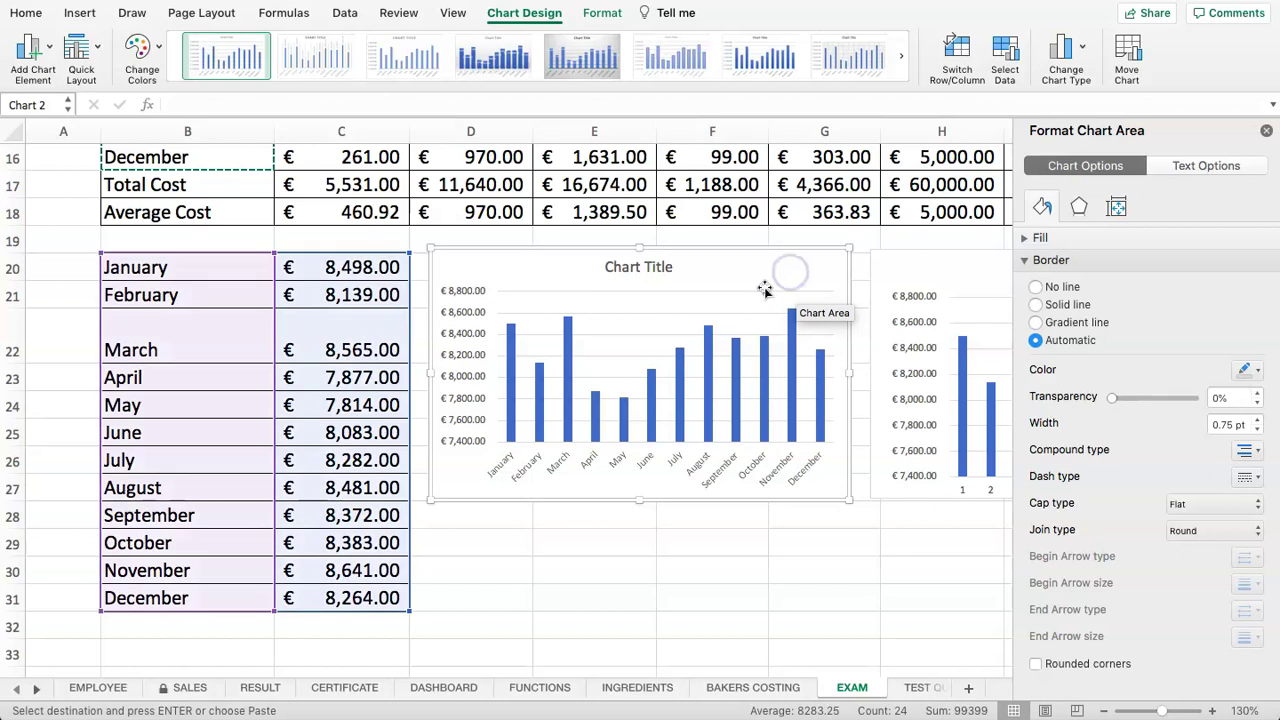
# - Give the columns of the new chart's data series a solid red border
pyautogui.click(706, 354)
pyautogui.click(708, 360)
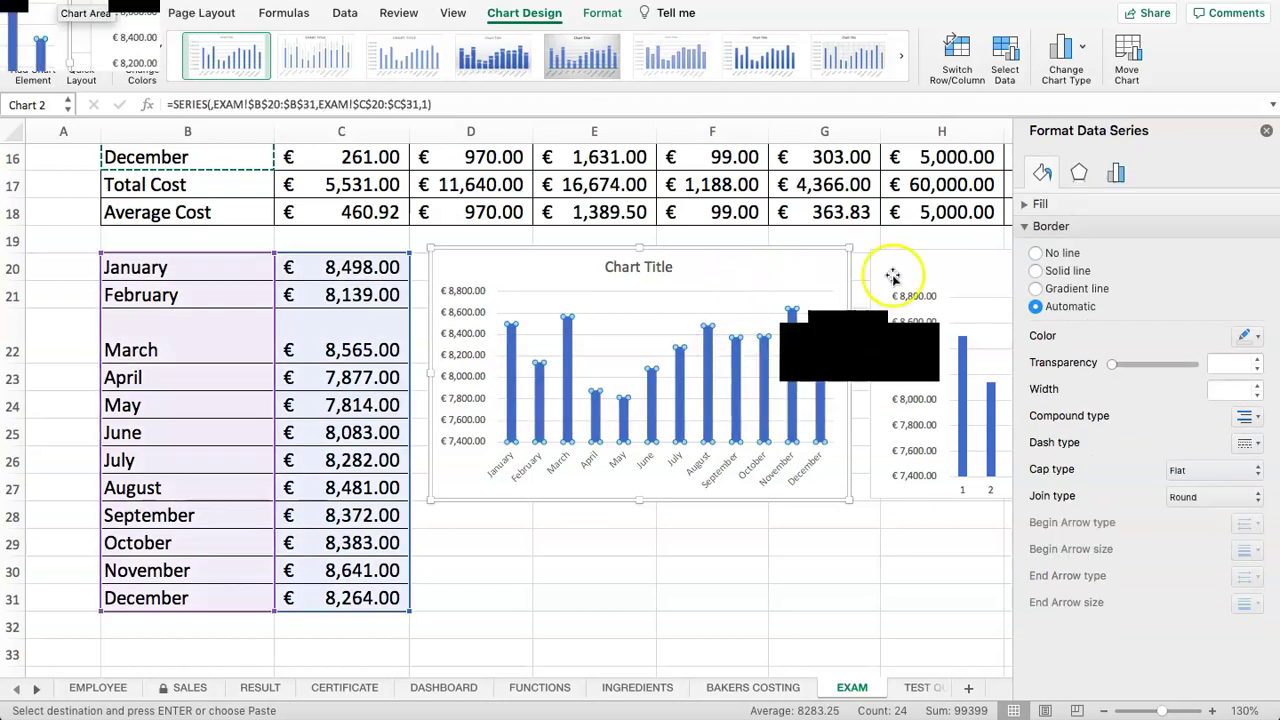
pyautogui.click(1116, 173)
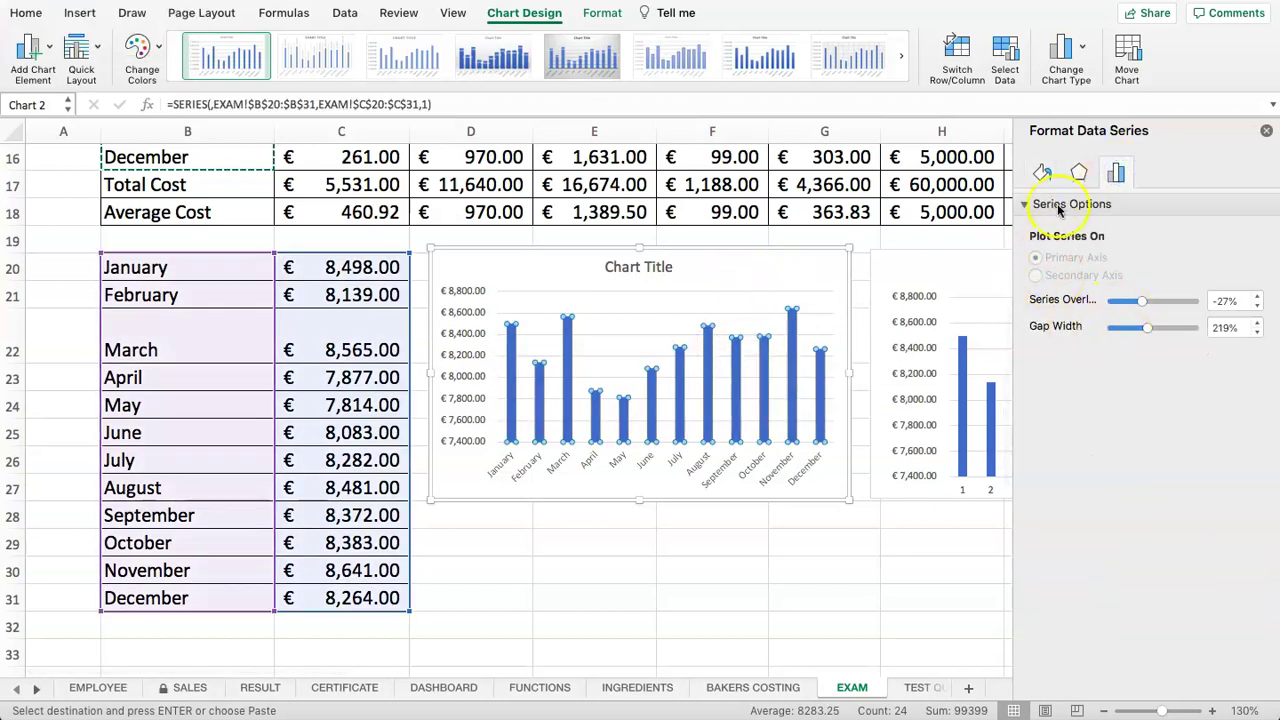
pyautogui.click(1045, 175)
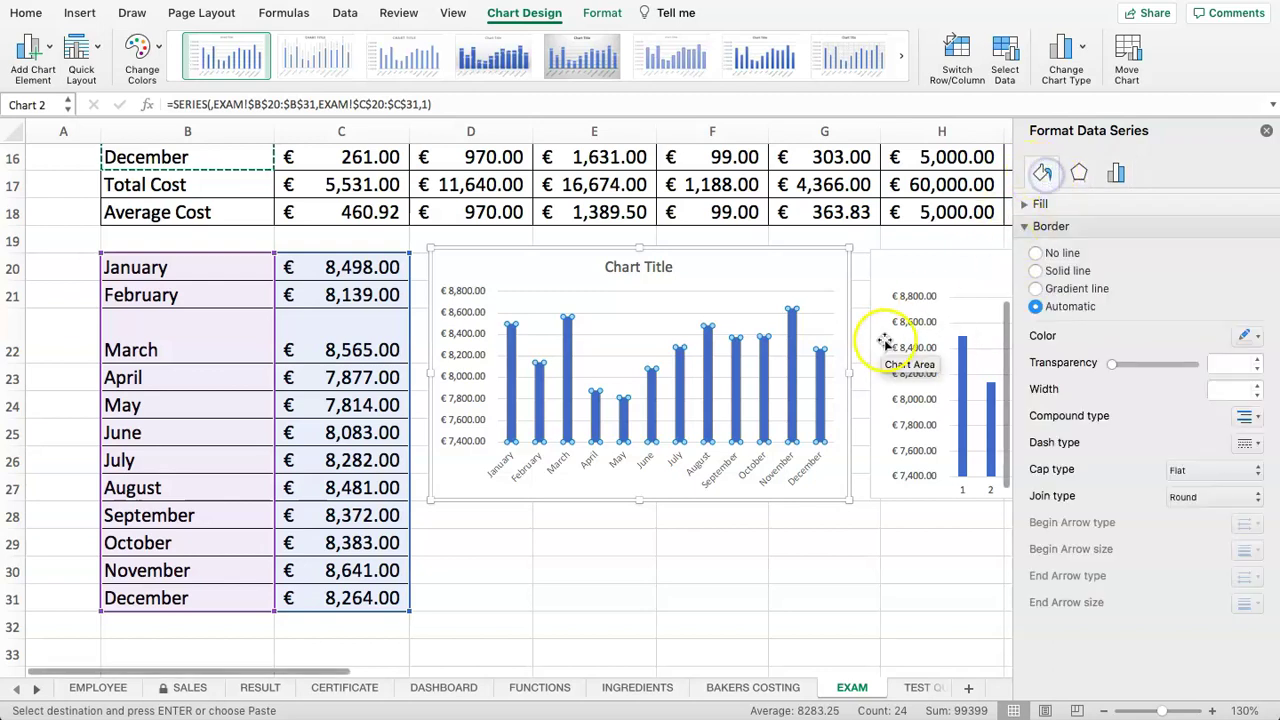
pyautogui.click(1249, 337)
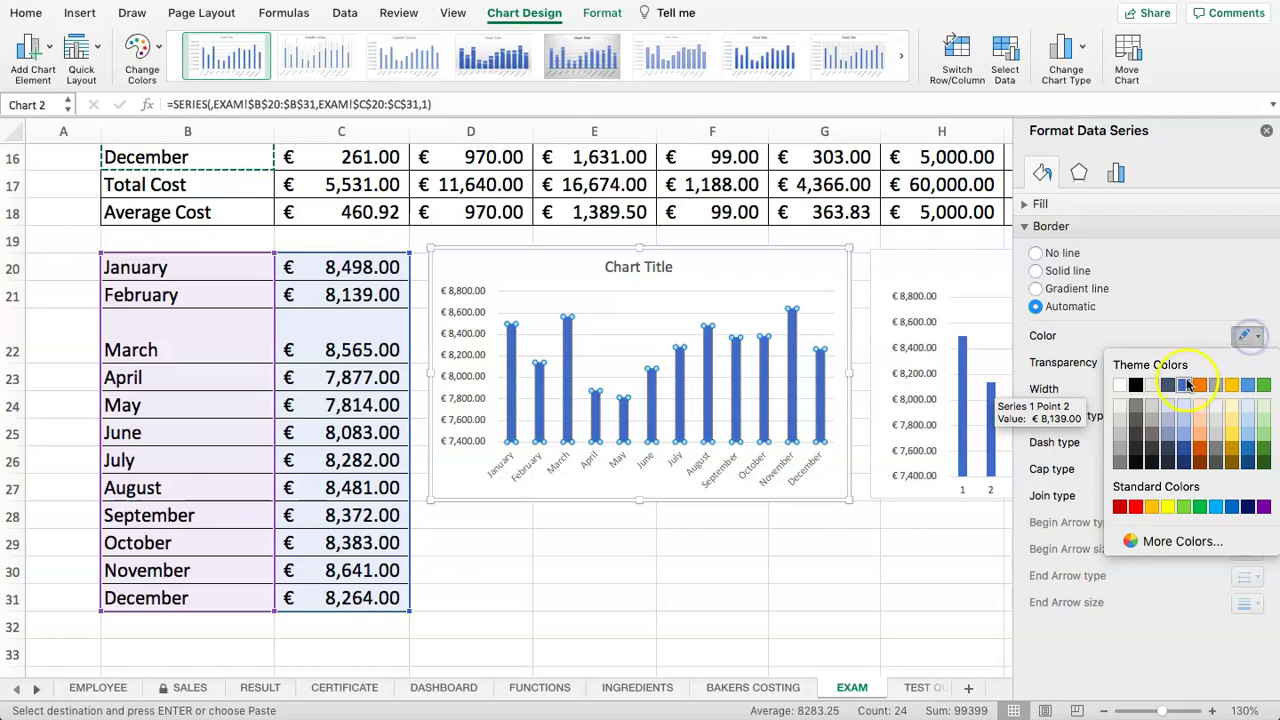
pyautogui.click(1187, 385)
pyautogui.click(1252, 338)
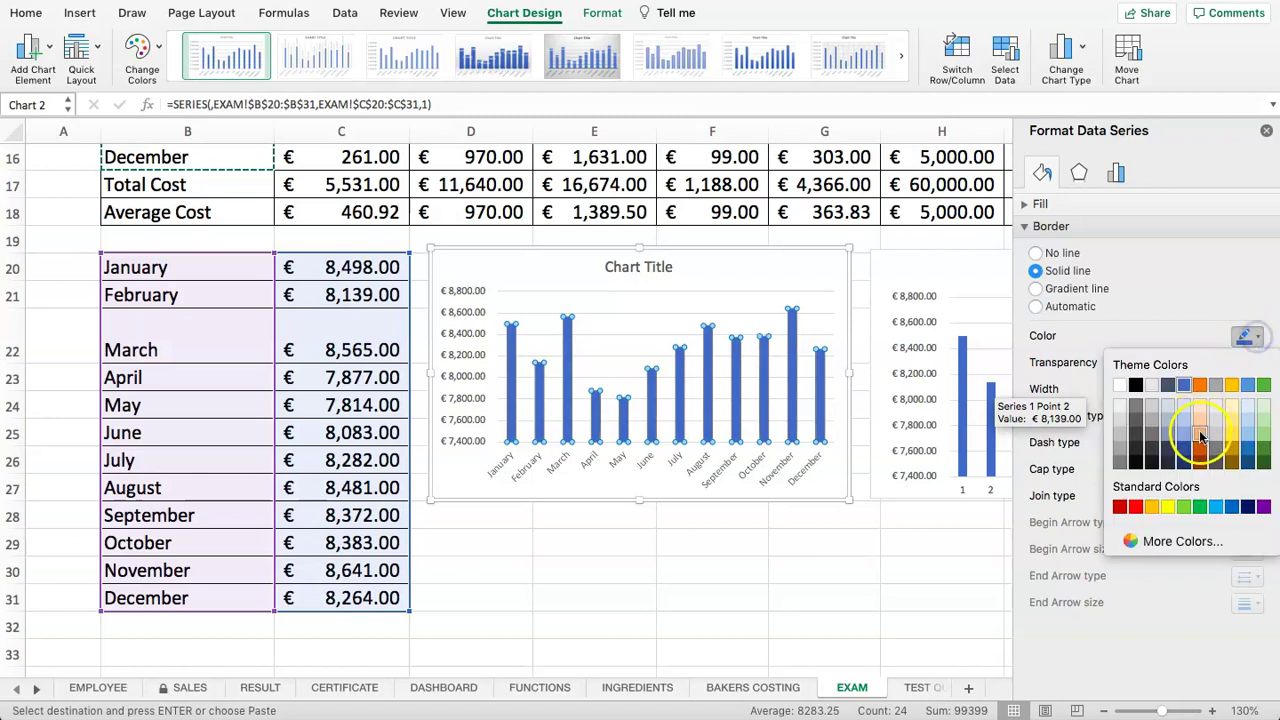
pyautogui.click(1137, 508)
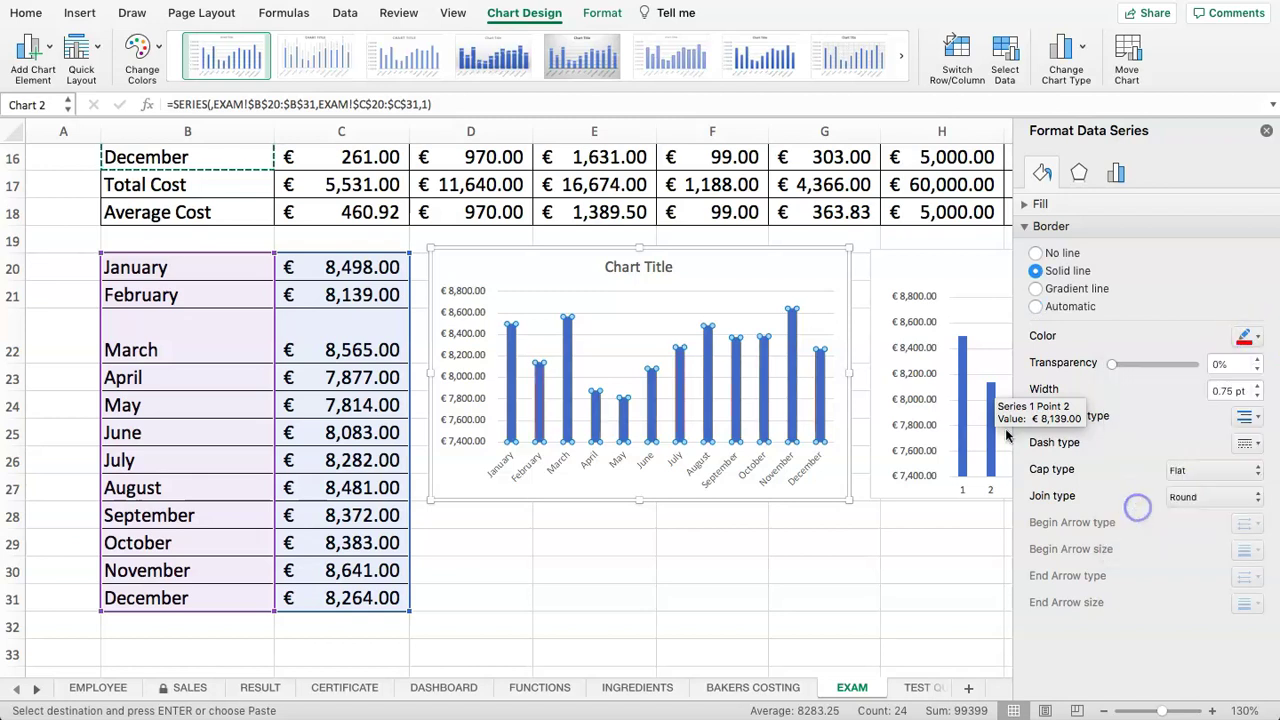
pyautogui.click(752, 541)
# - Try the solid, gradient and automatic borders on the chart area, and settle on No line
pyautogui.click(729, 391)
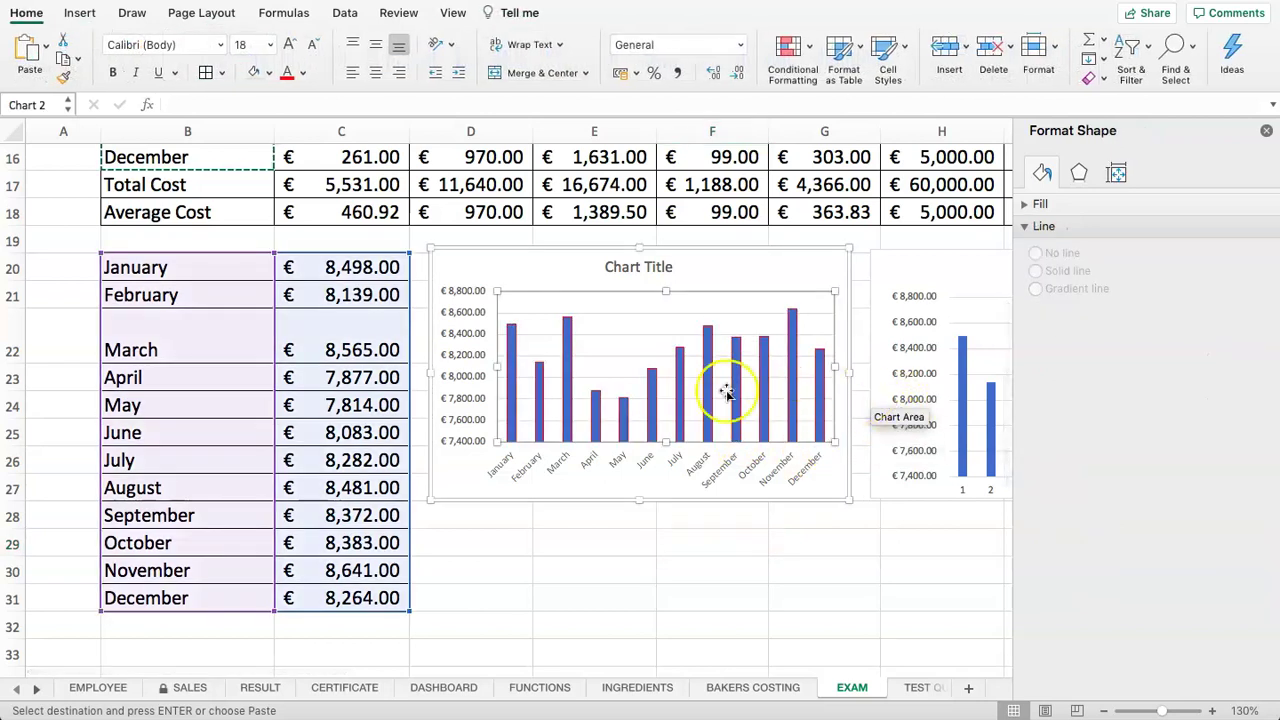
pyautogui.click(729, 391)
pyautogui.click(760, 275)
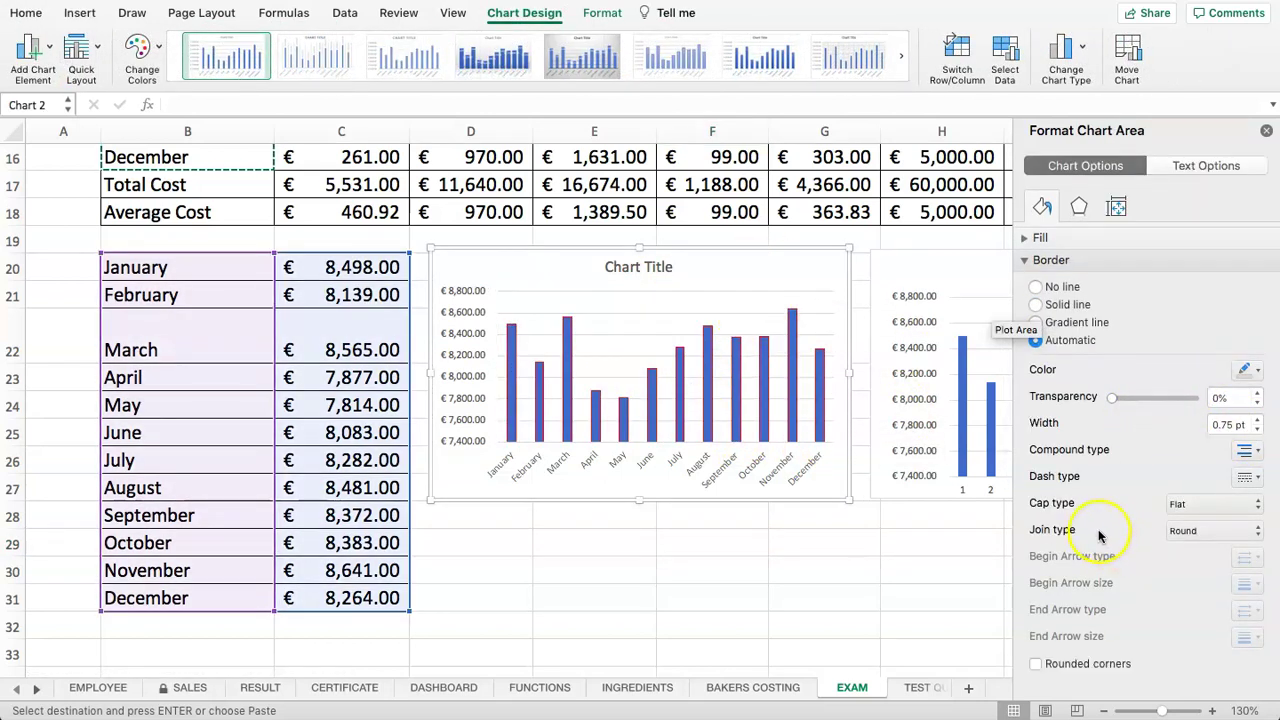
pyautogui.click(1037, 305)
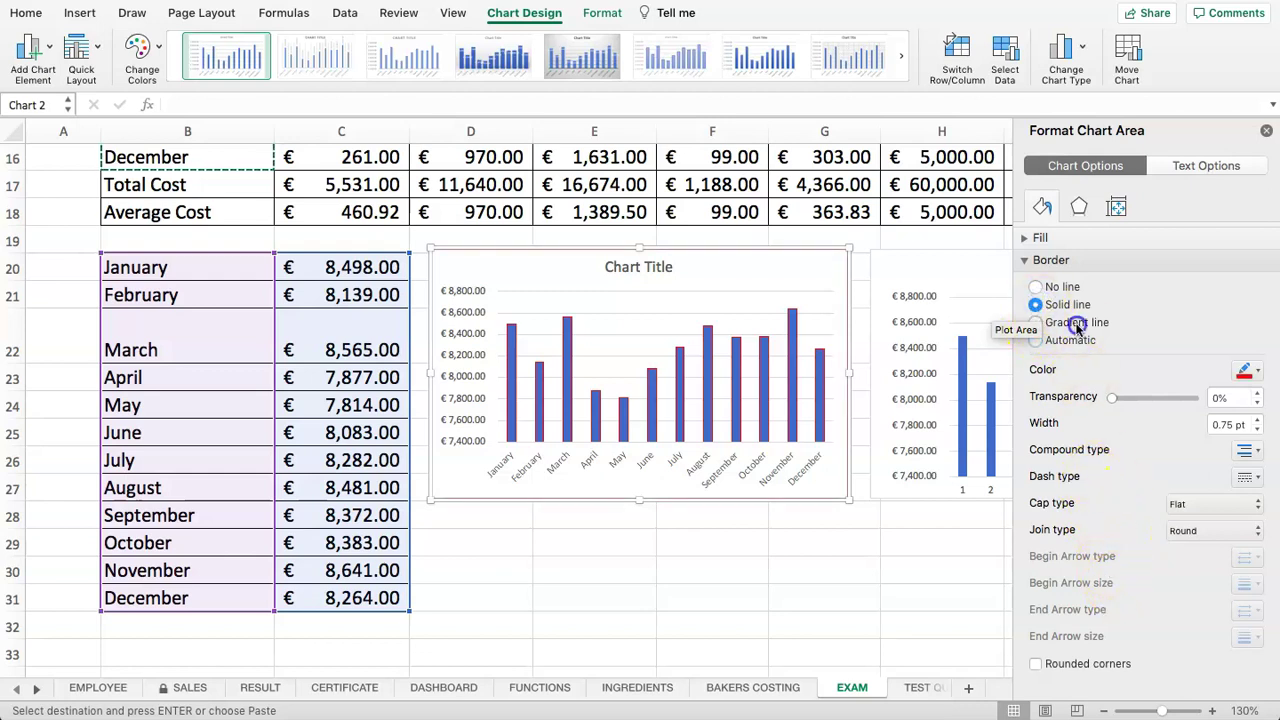
pyautogui.click(1076, 324)
pyautogui.click(1066, 342)
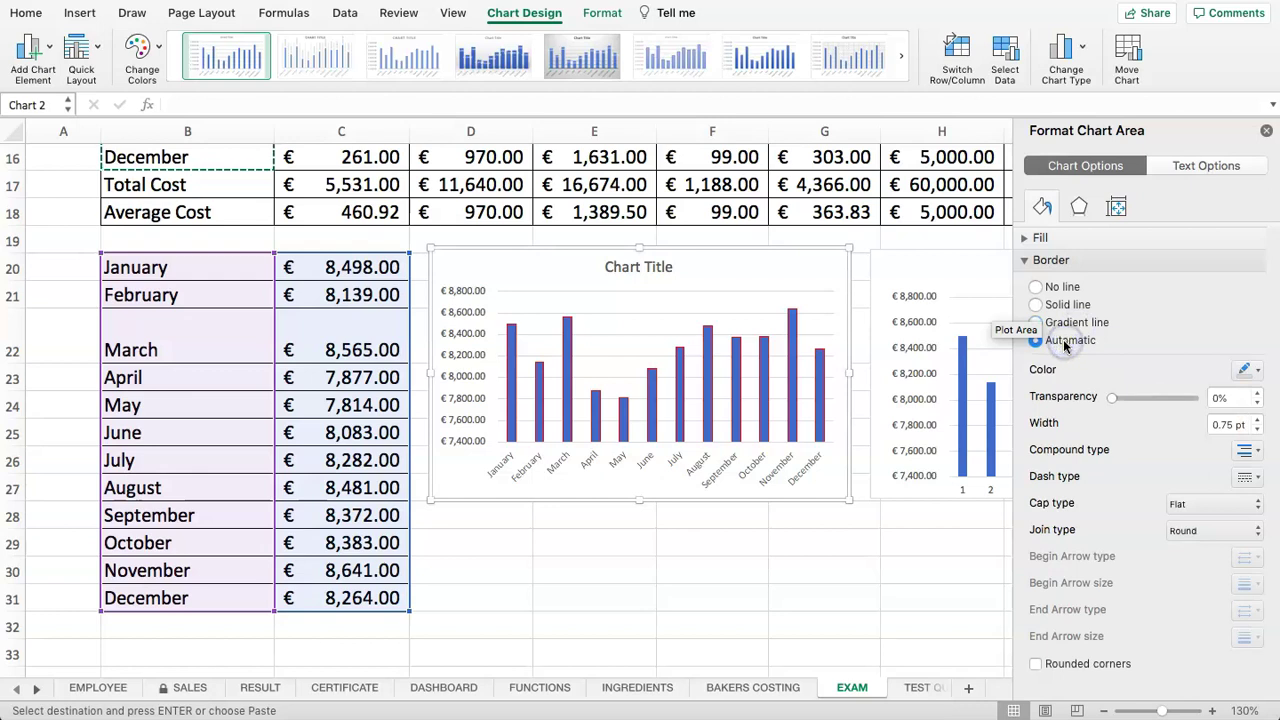
pyautogui.click(1062, 287)
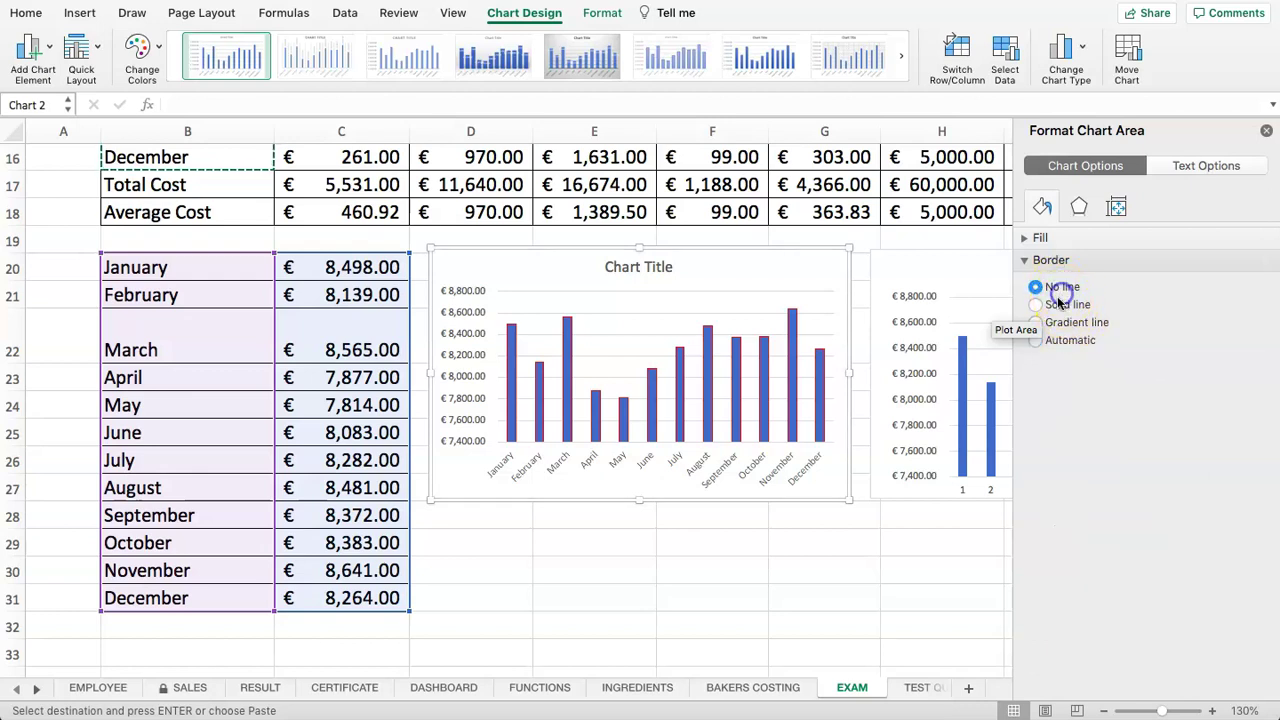
# - Try a solid red fill on the chart area and undo it
pyautogui.click(1079, 207)
pyautogui.click(1117, 207)
pyautogui.click(1040, 209)
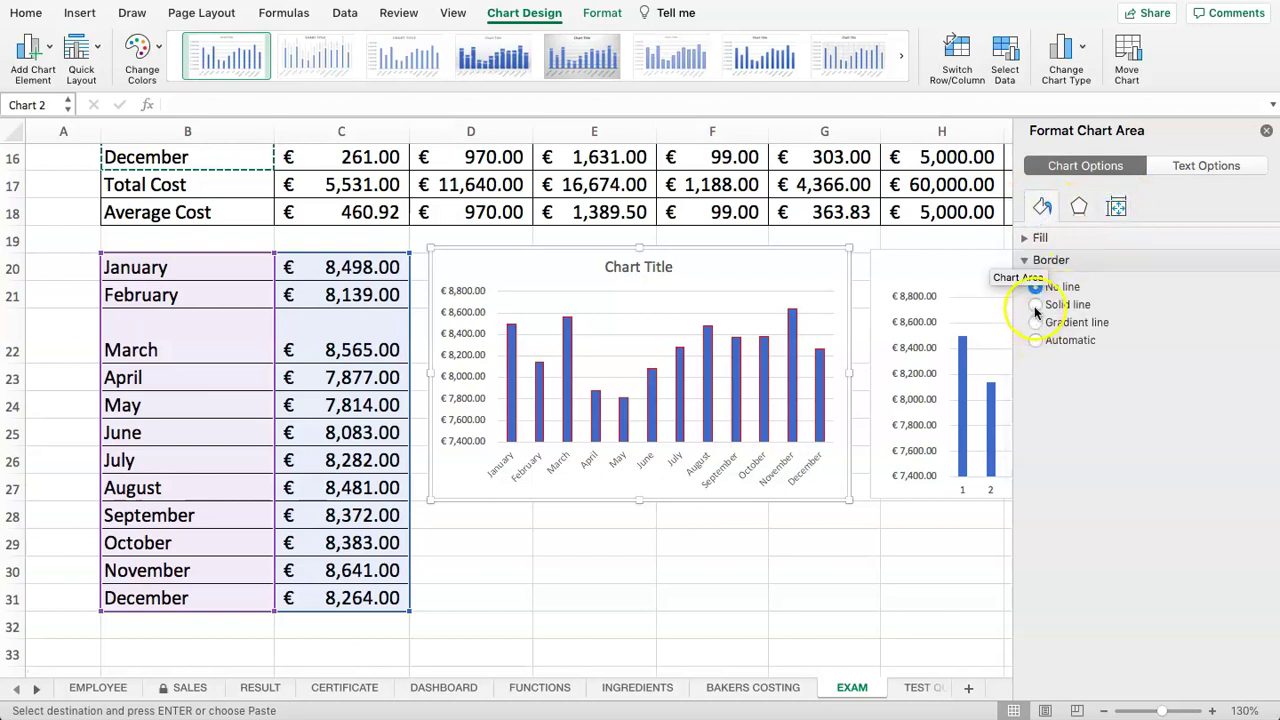
pyautogui.click(1025, 238)
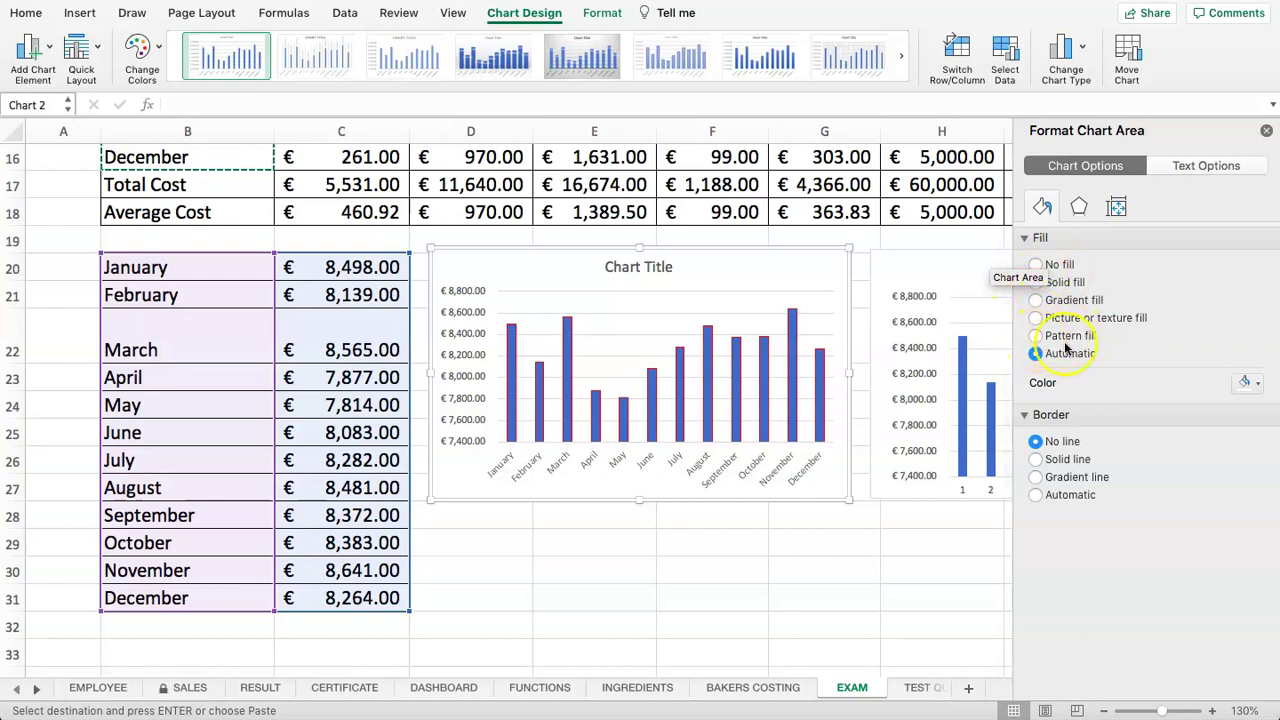
pyautogui.click(1250, 383)
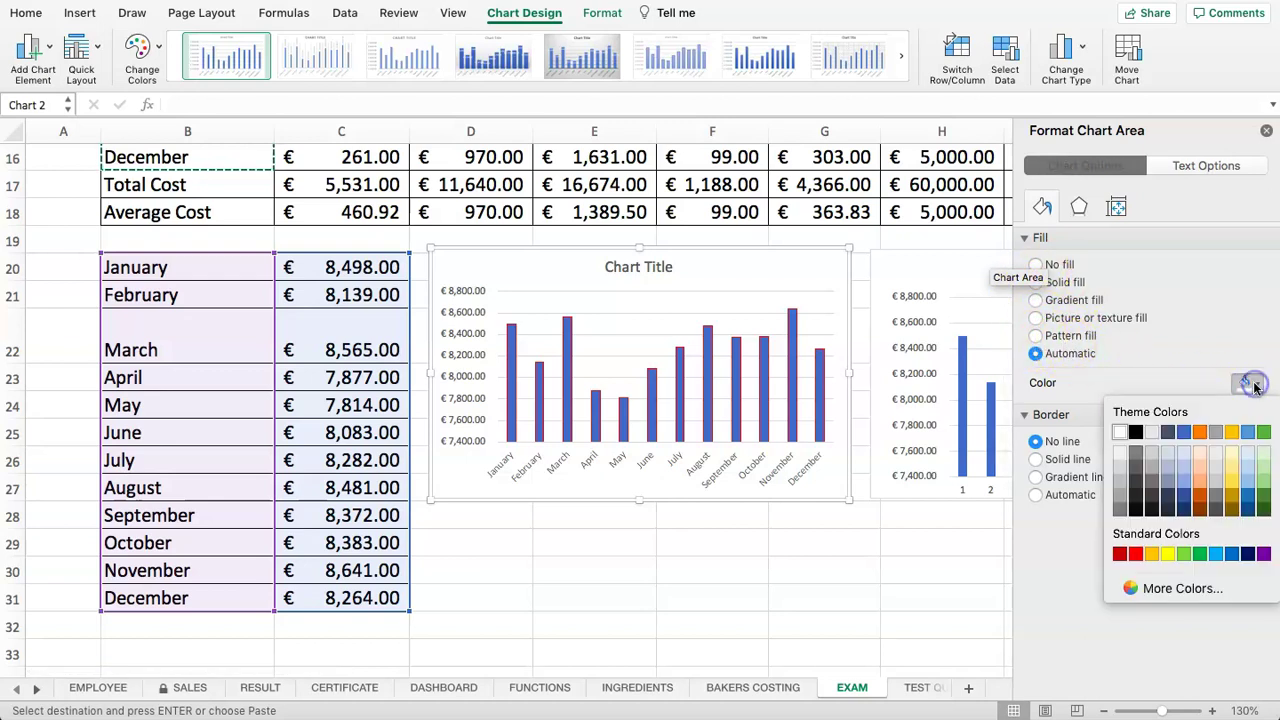
pyautogui.click(1121, 554)
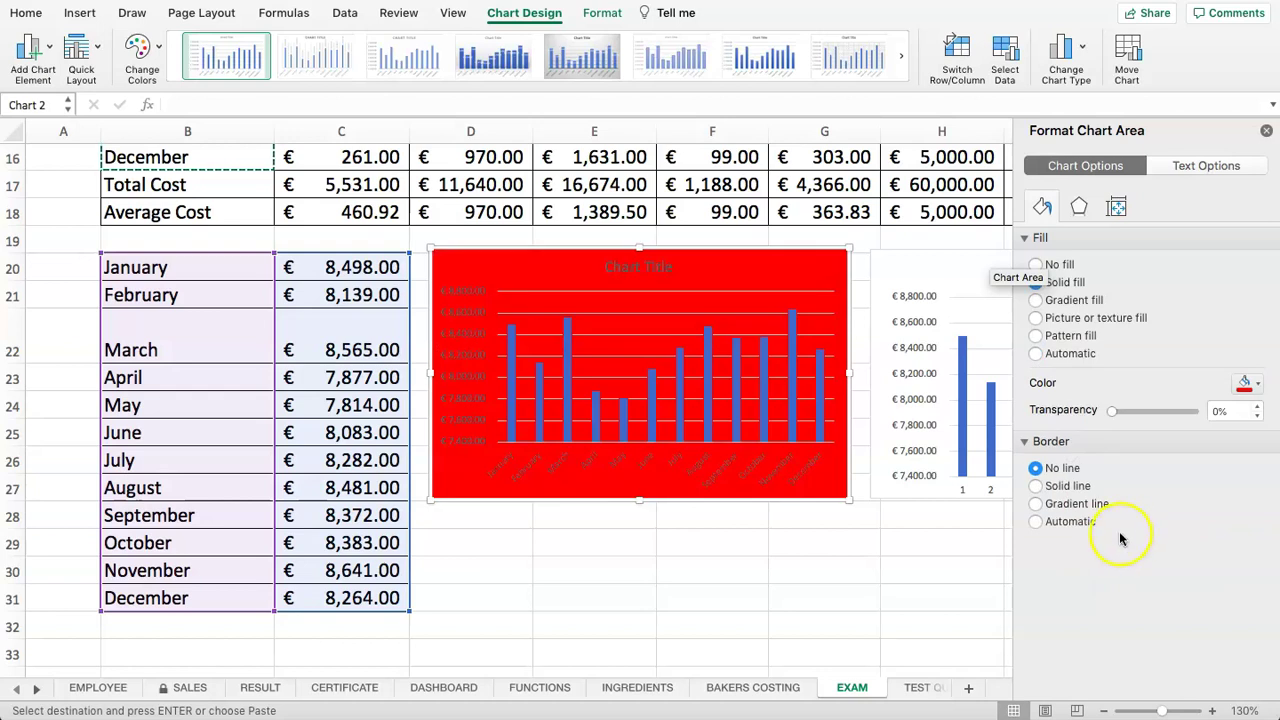
pyautogui.press('super+z')
# - Examine the chart area's fill, border, effects, size and properties settings
pyautogui.click(1027, 416)
pyautogui.click(1027, 416)
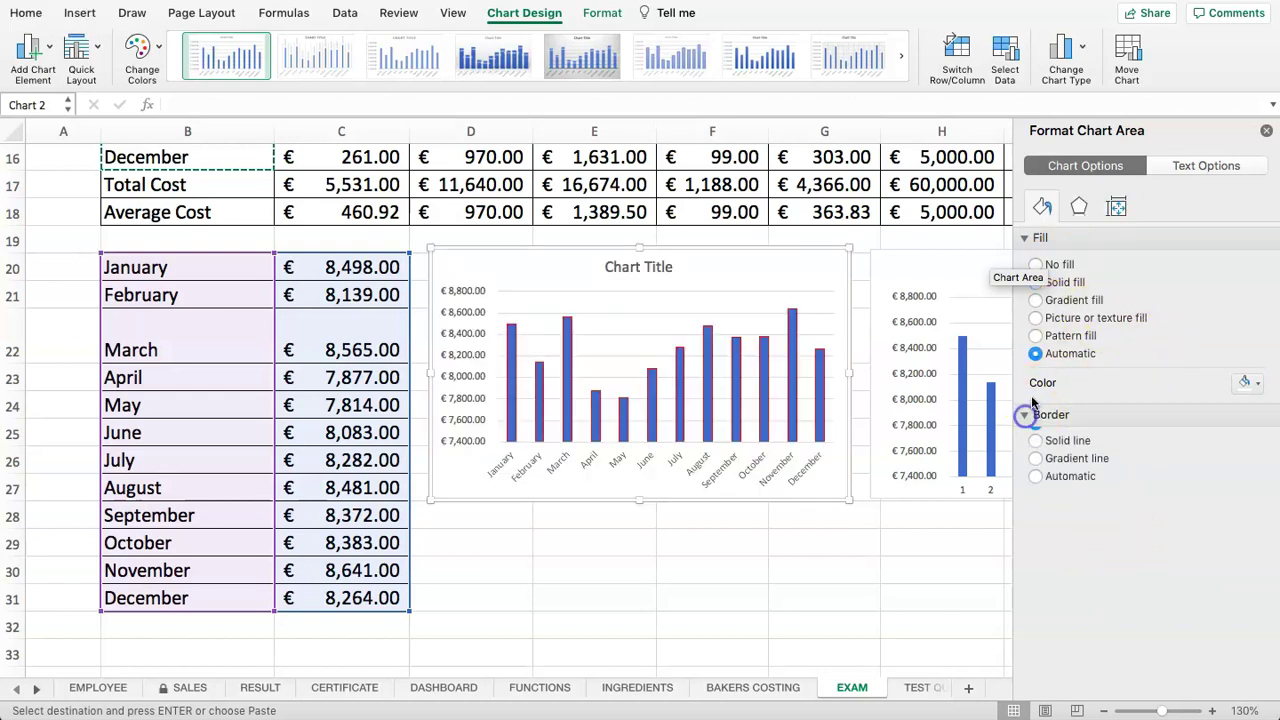
pyautogui.click(1029, 237)
pyautogui.click(1080, 207)
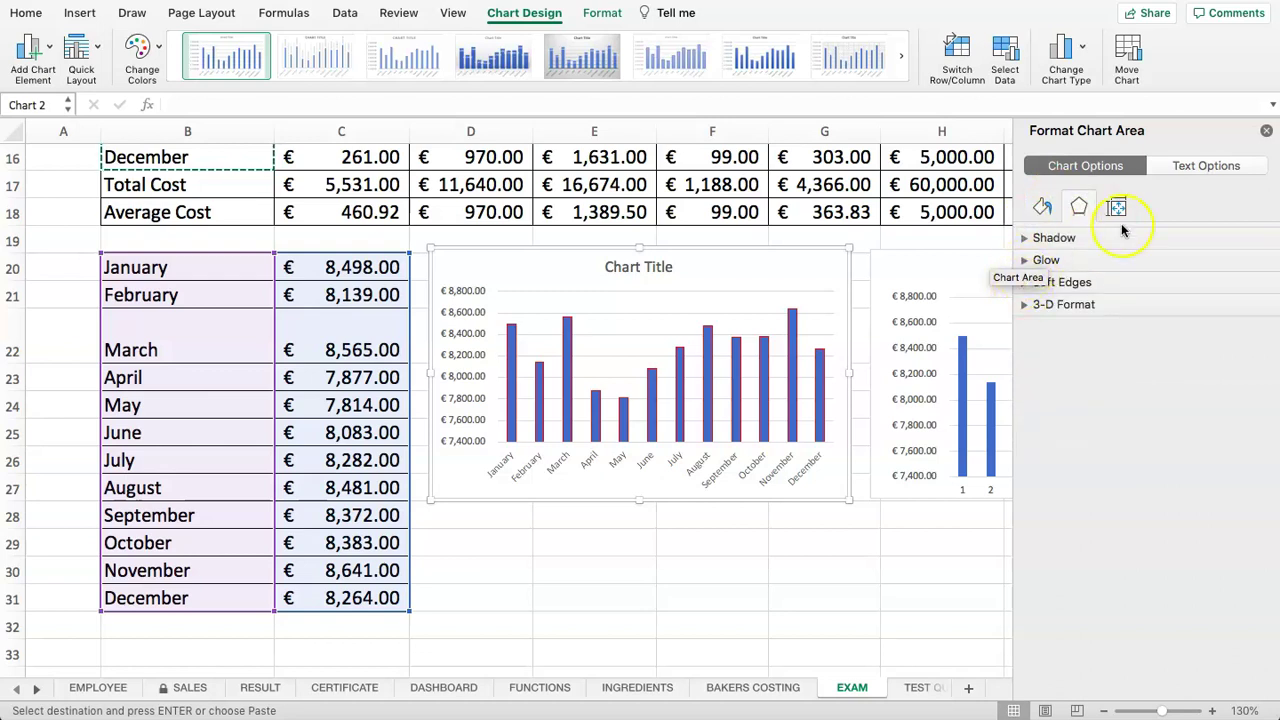
pyautogui.click(1117, 206)
pyautogui.click(1040, 205)
pyautogui.click(1115, 205)
pyautogui.click(1040, 262)
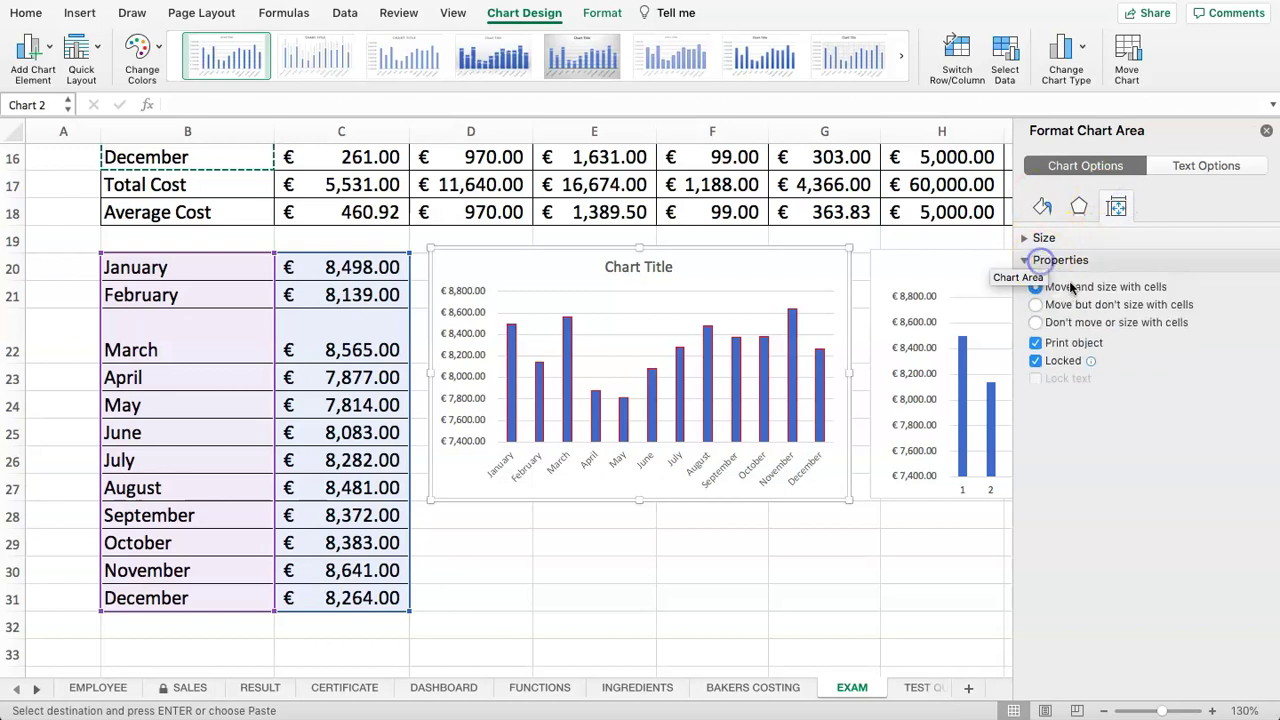
# - Review the fill and border settings of the chart's data series, and leave the chart
pyautogui.click(736, 400)
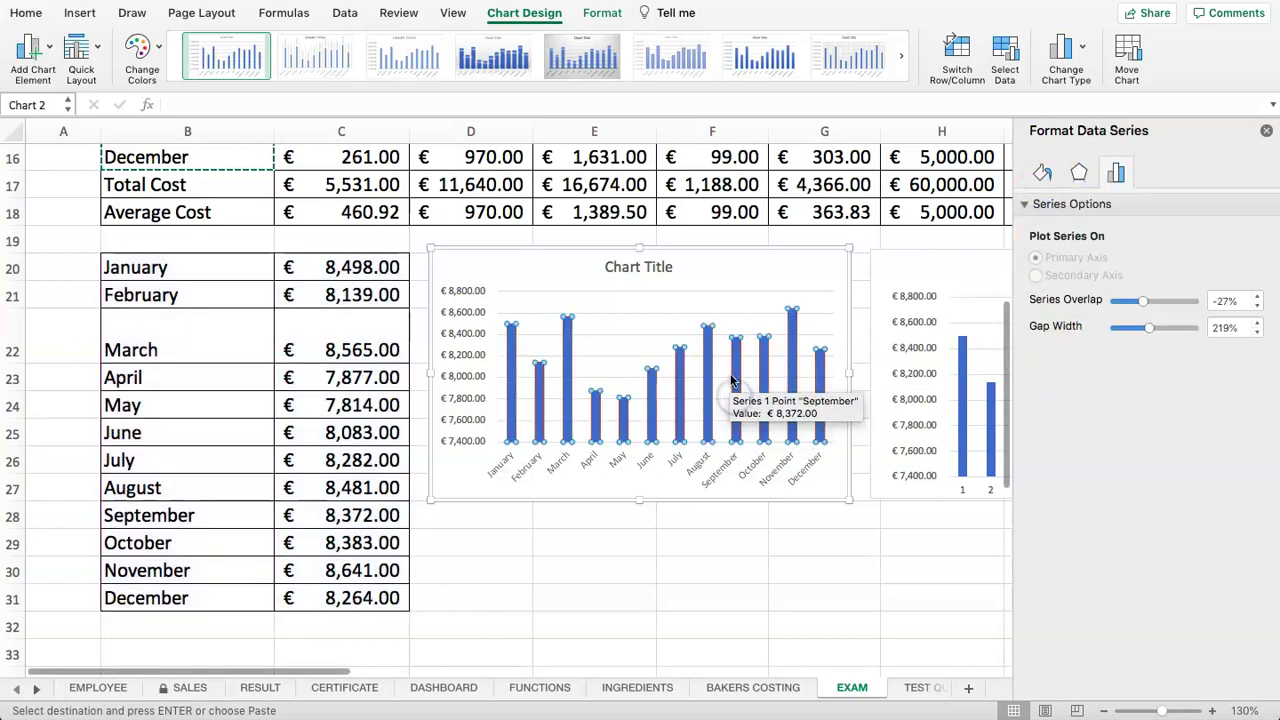
pyautogui.click(1046, 174)
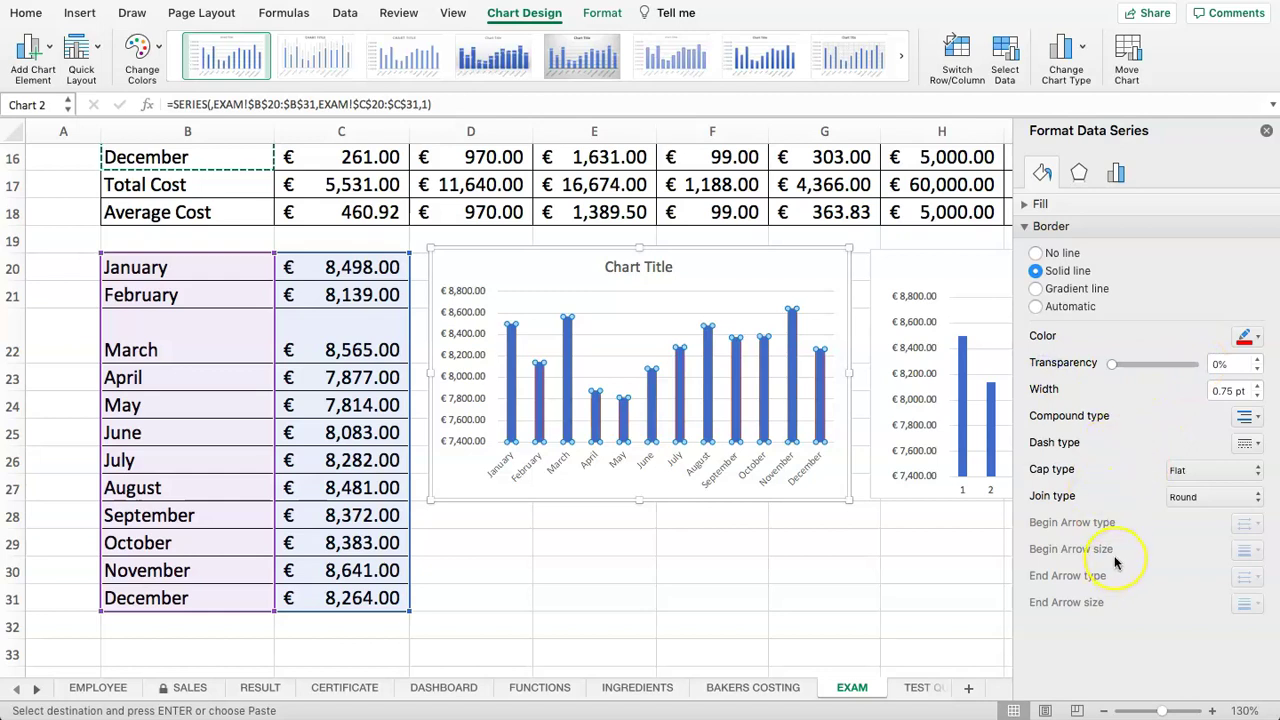
pyautogui.click(785, 570)
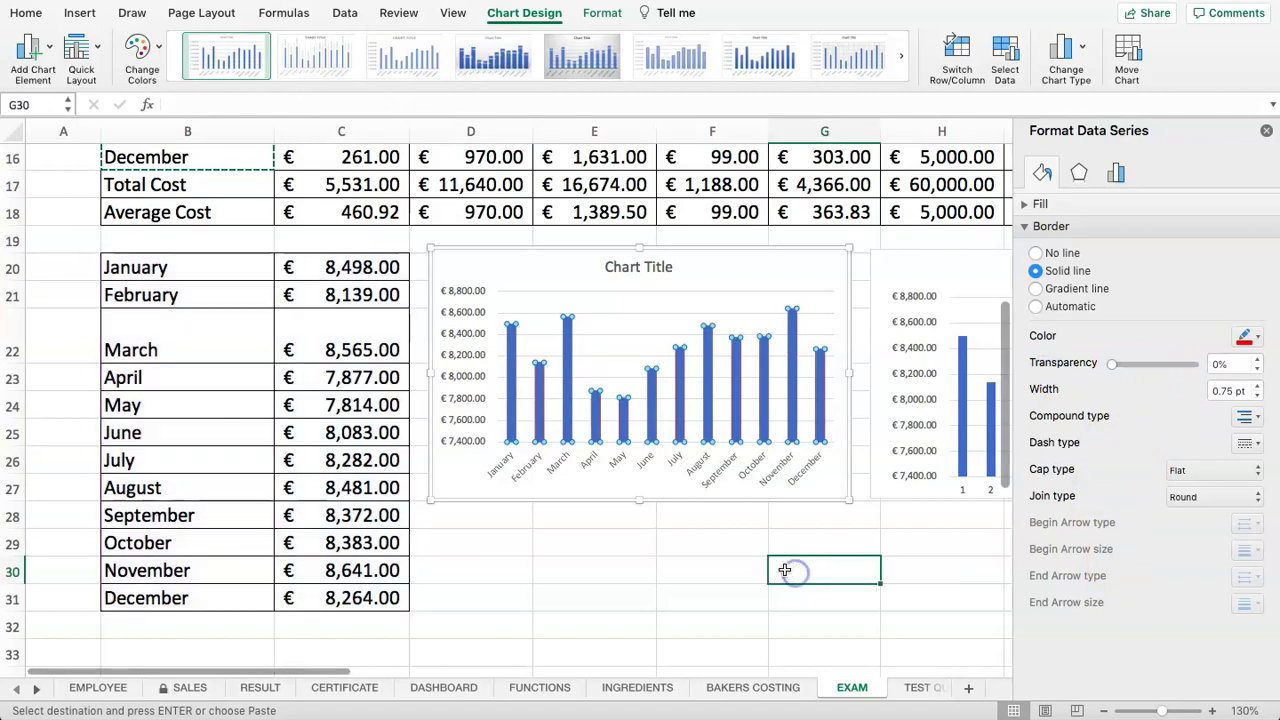
# - Fill the columns of the chart titled Chart Title with dark red and close the series formatting settings
pyautogui.click(750, 358)
pyautogui.click(500, 592)
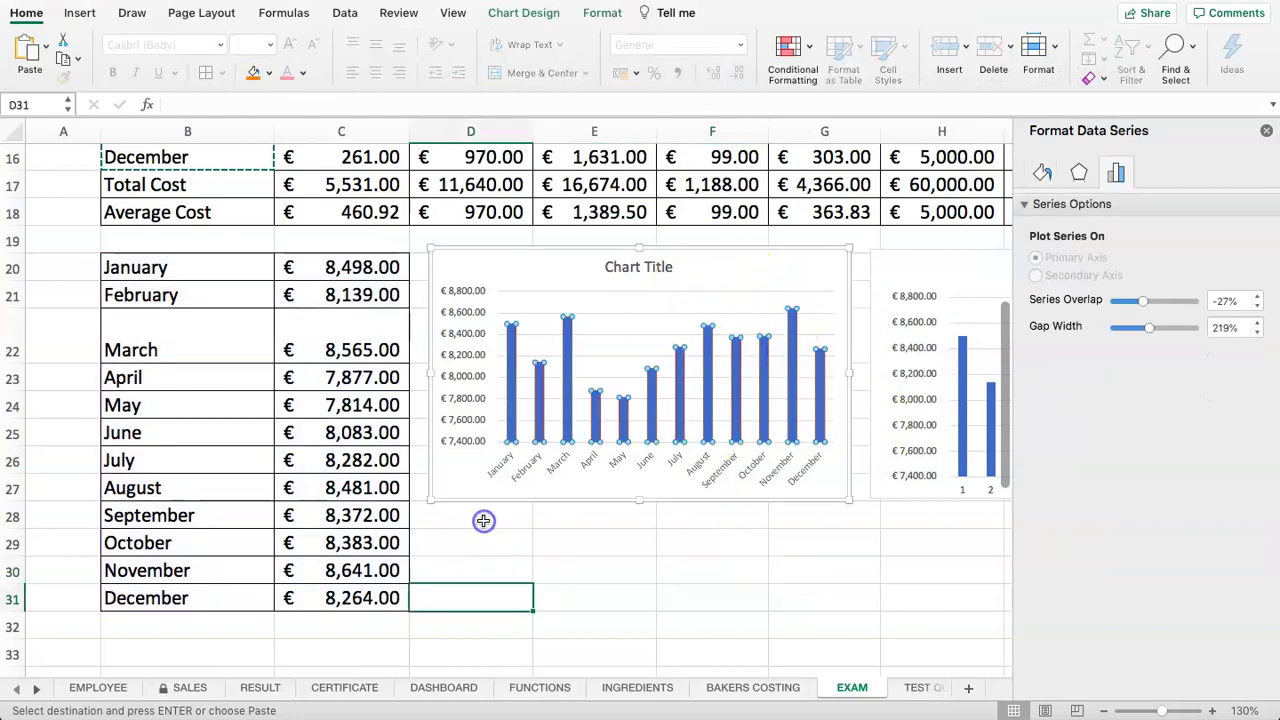
pyautogui.click(483, 520)
pyautogui.click(699, 358)
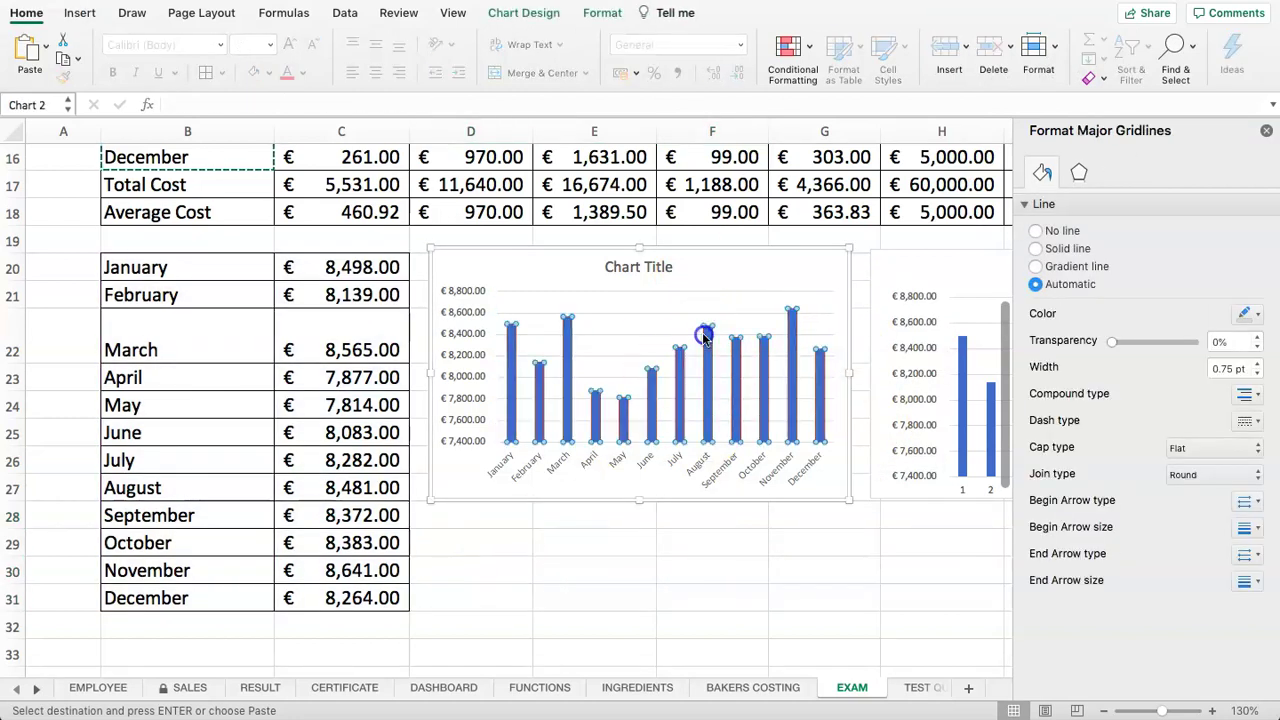
pyautogui.click(707, 360)
pyautogui.click(267, 75)
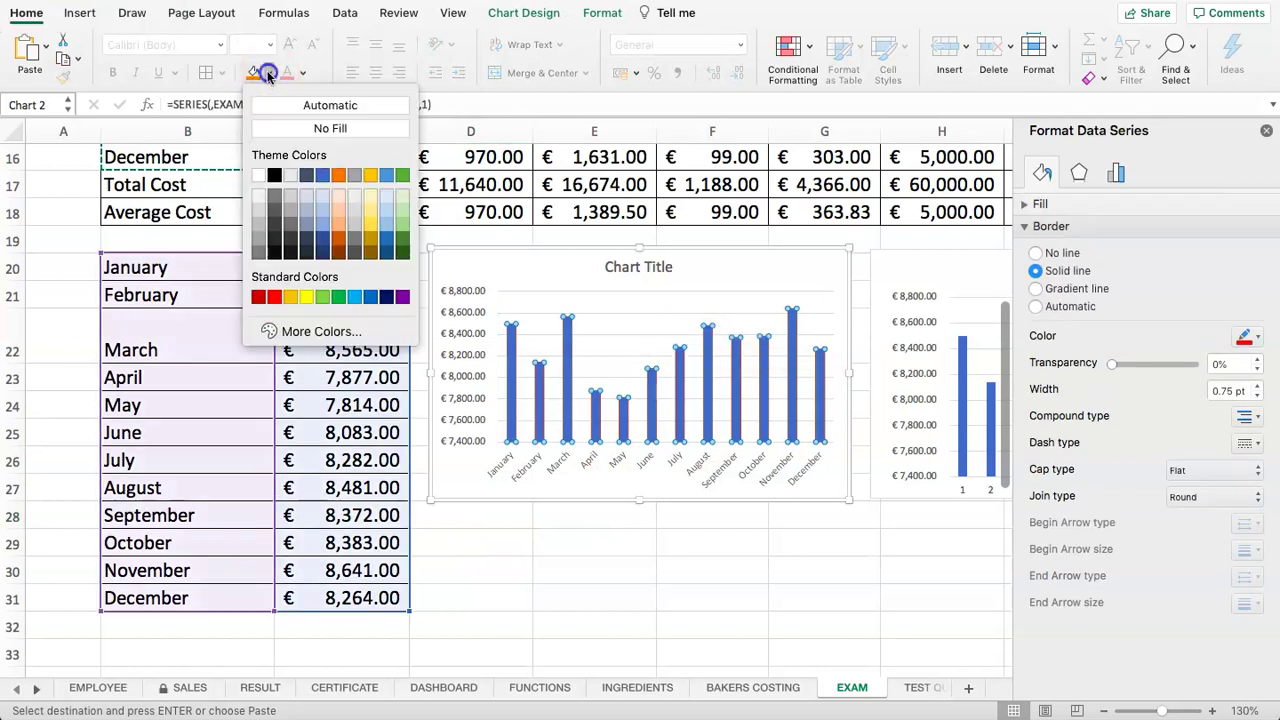
pyautogui.click(258, 296)
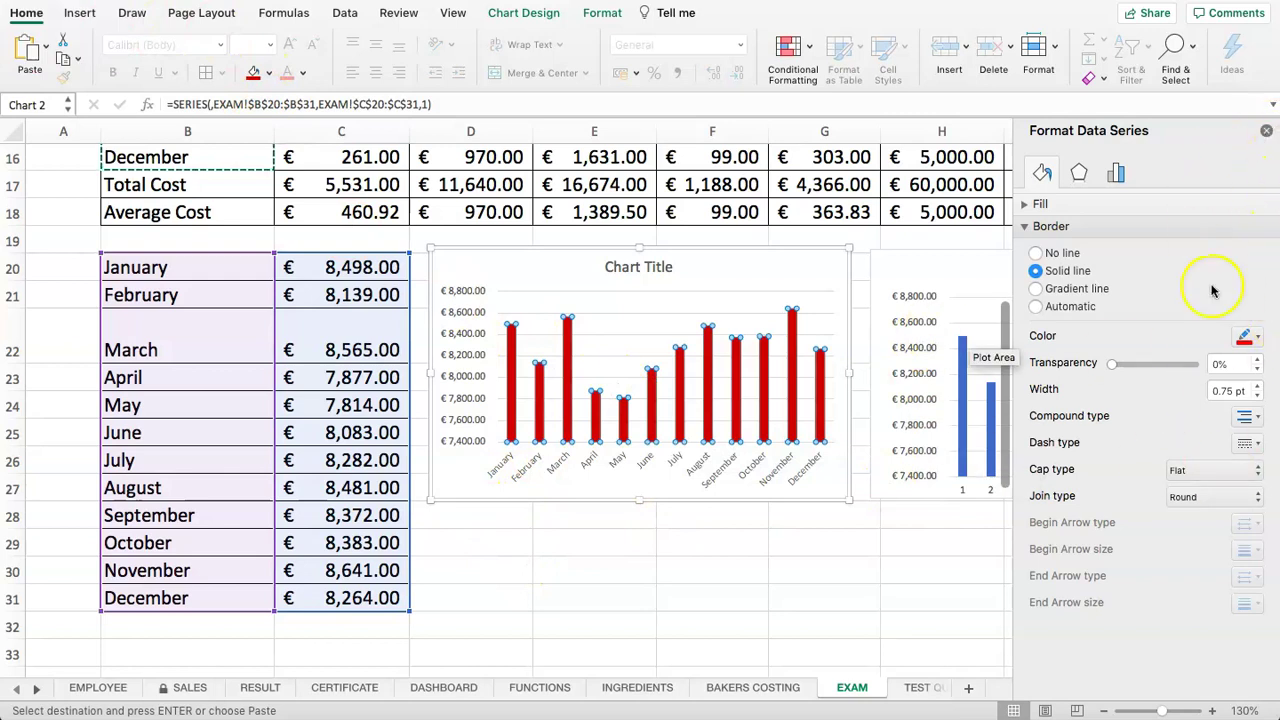
pyautogui.click(1266, 133)
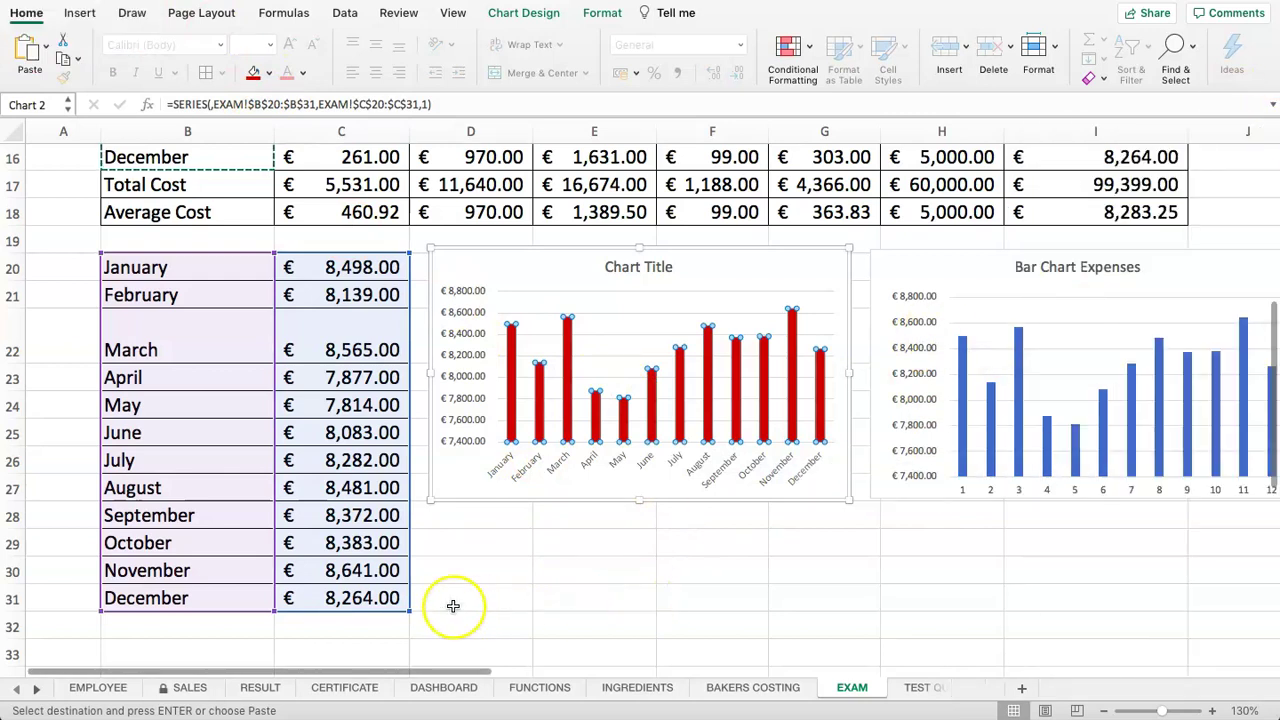
pyautogui.click(448, 544)
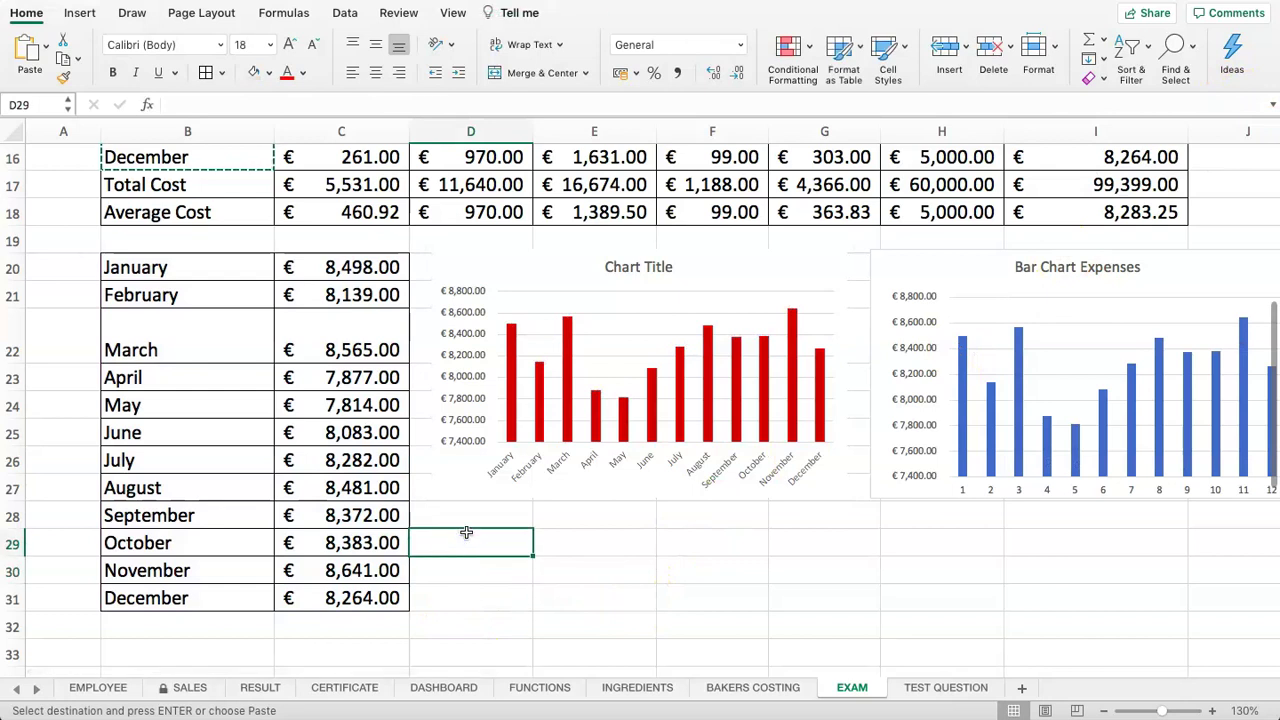
# - Try a green fill on the columns of the chart titled Chart Title, and settle on orange
pyautogui.click(757, 261)
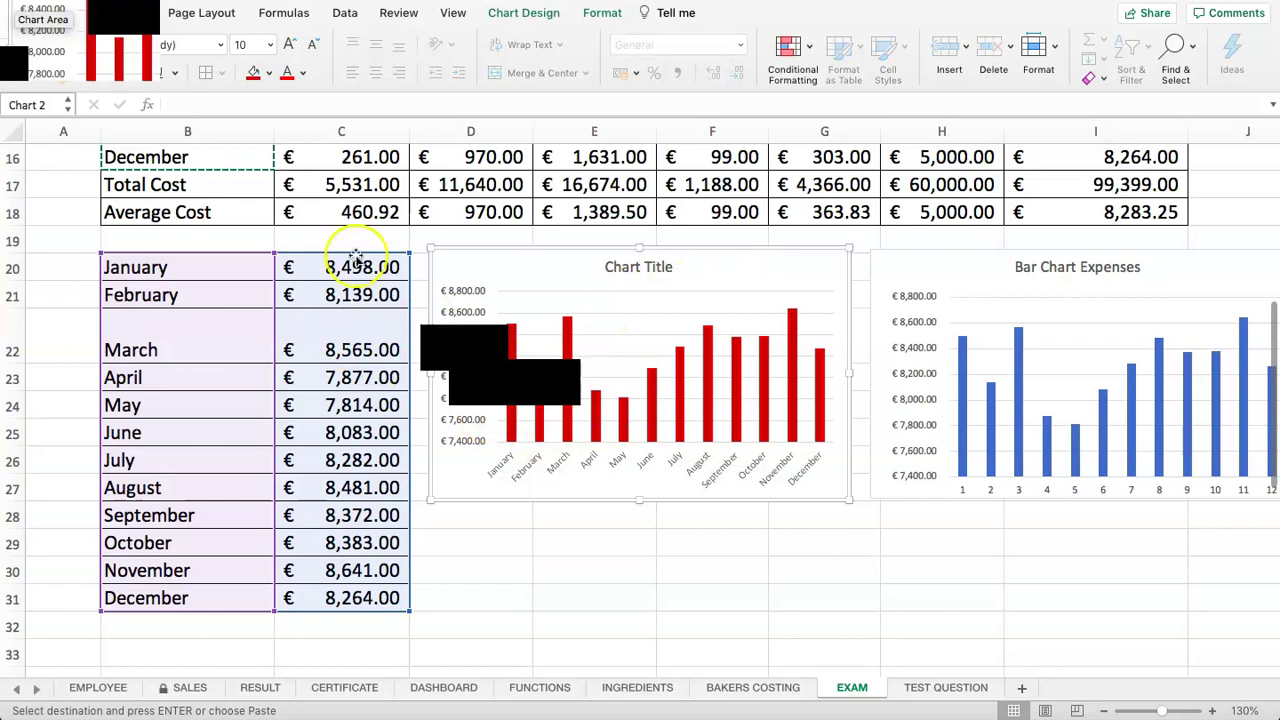
pyautogui.click(566, 340)
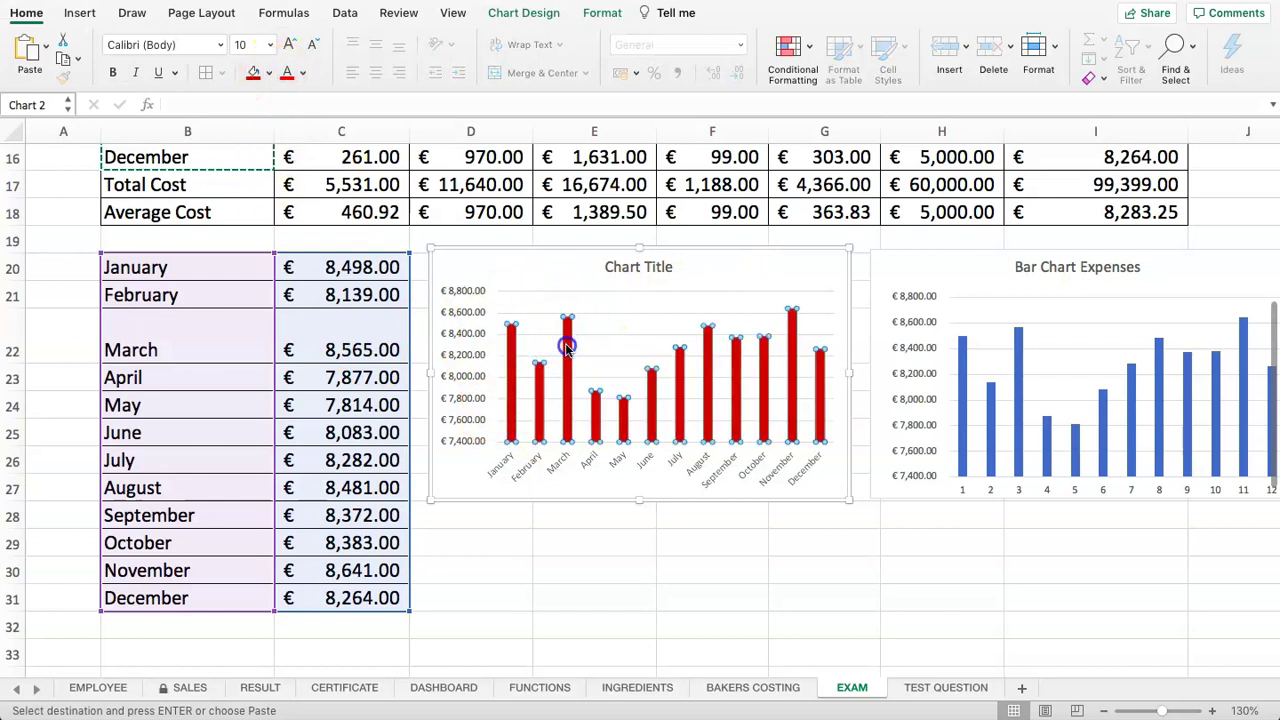
pyautogui.click(264, 76)
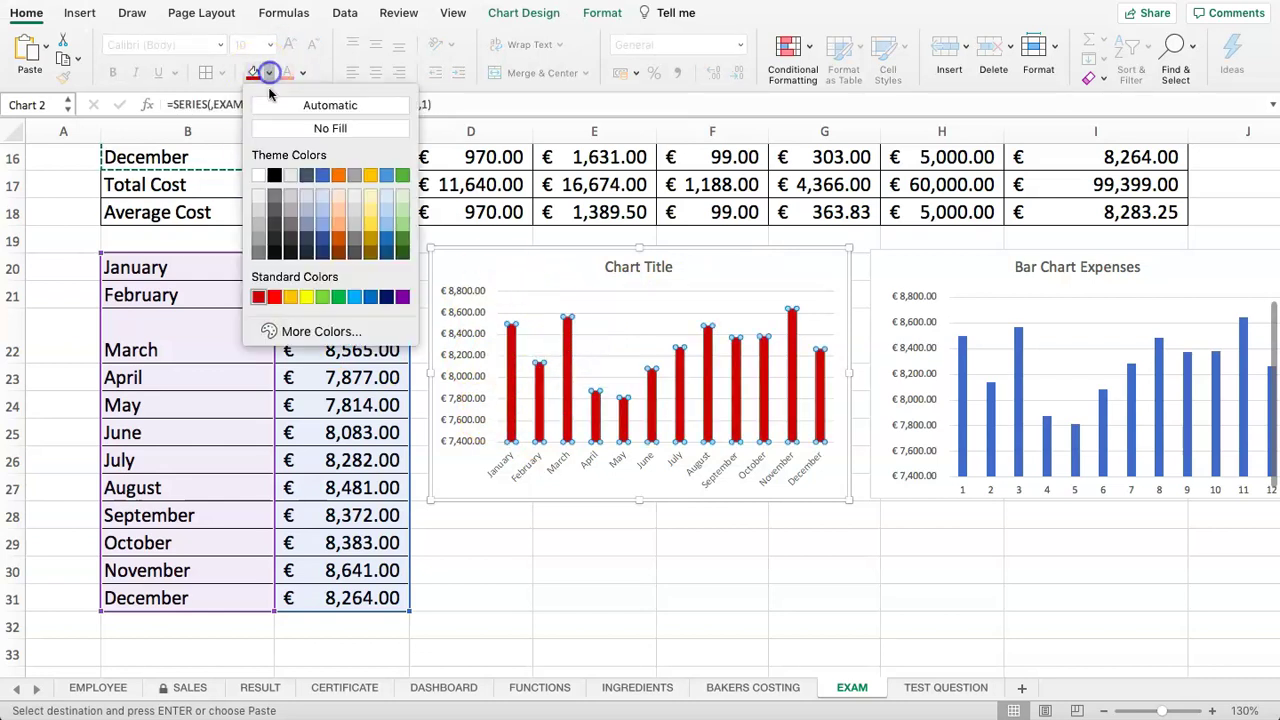
pyautogui.click(399, 172)
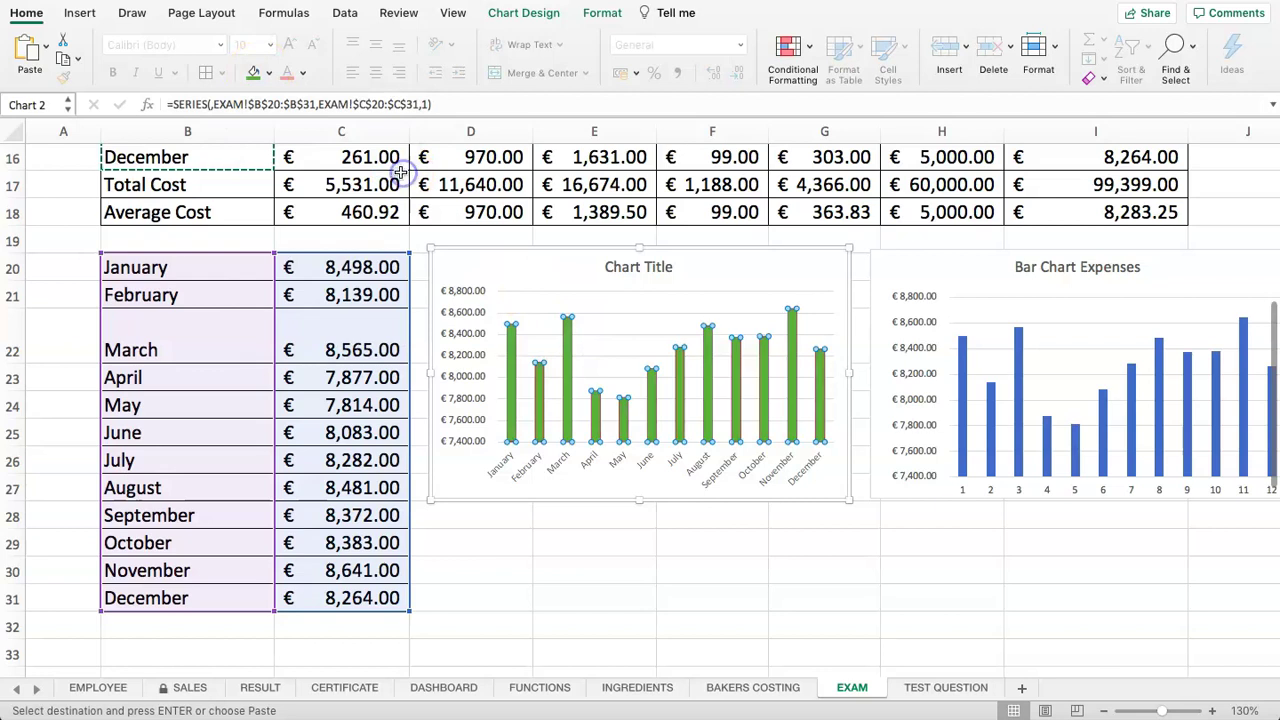
pyautogui.click(269, 76)
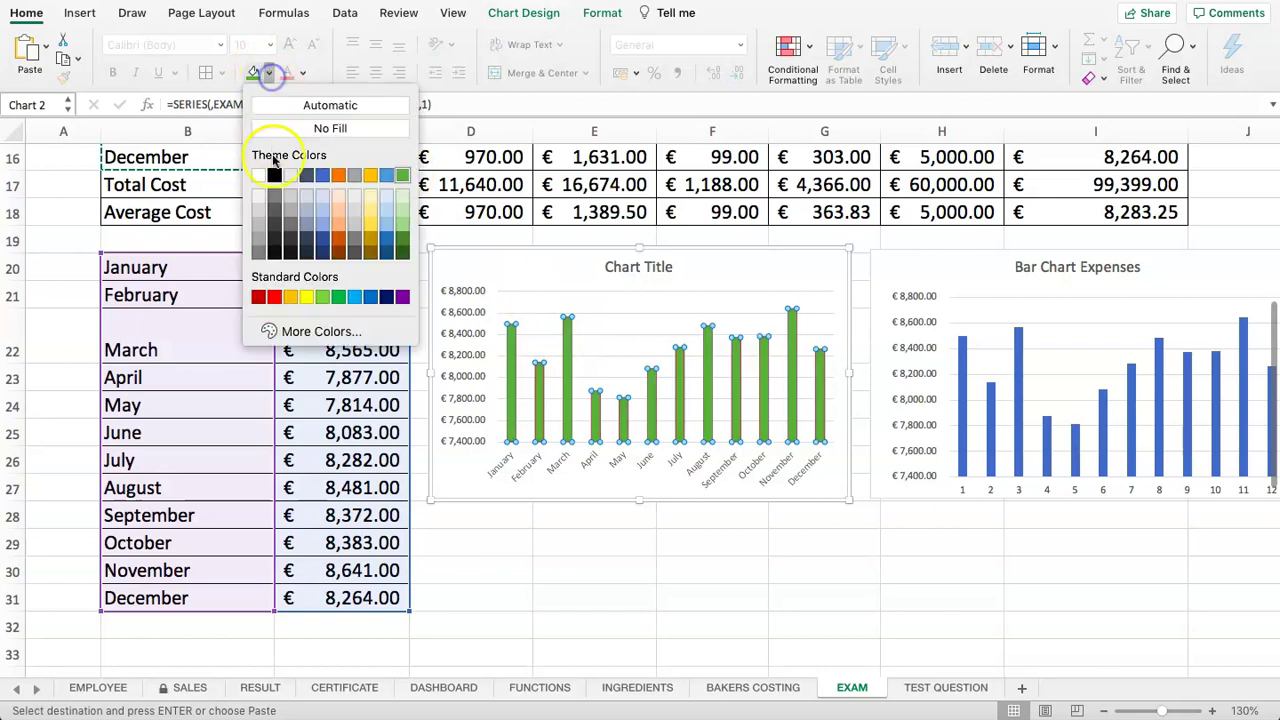
pyautogui.click(337, 177)
pyautogui.click(505, 545)
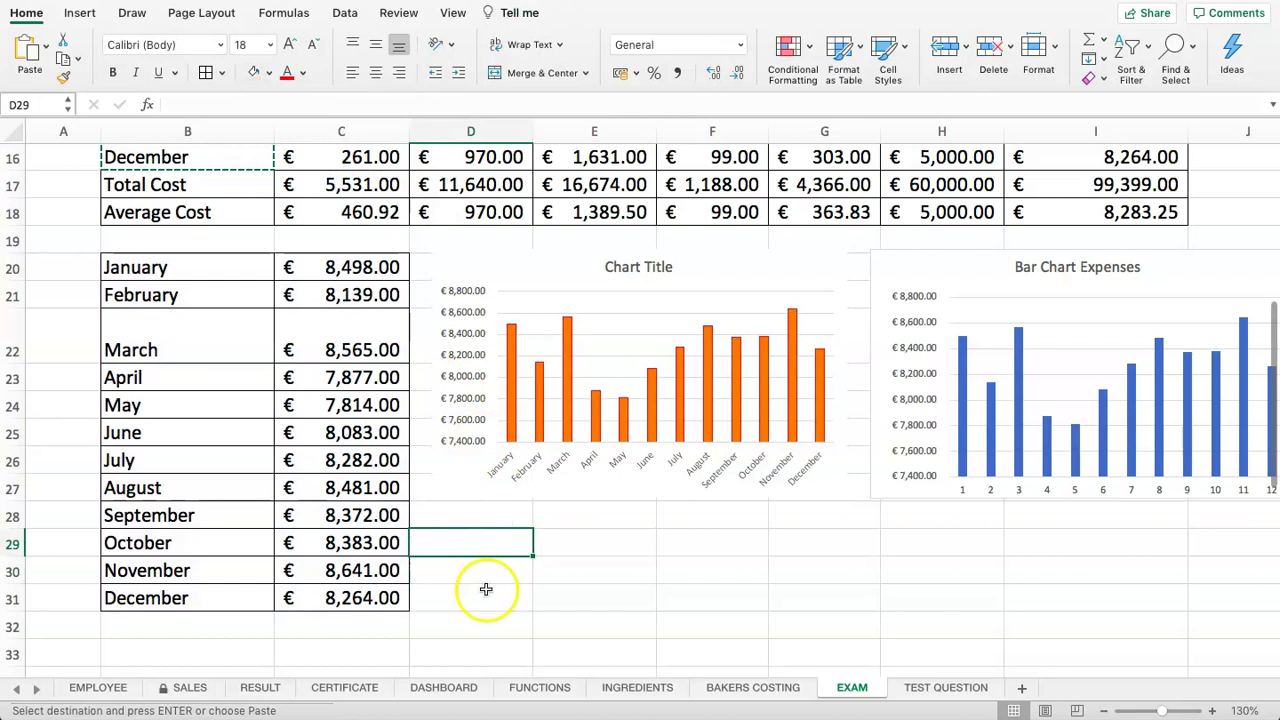
# - Mark question 11, the bar chart of total cost by month, as YES on the TEST QUESTION sheet
pyautogui.click(945, 687)
pyautogui.click(766, 466)
pyautogui.write('YES')
pyautogui.press('Return')
pyautogui.click(258, 489)
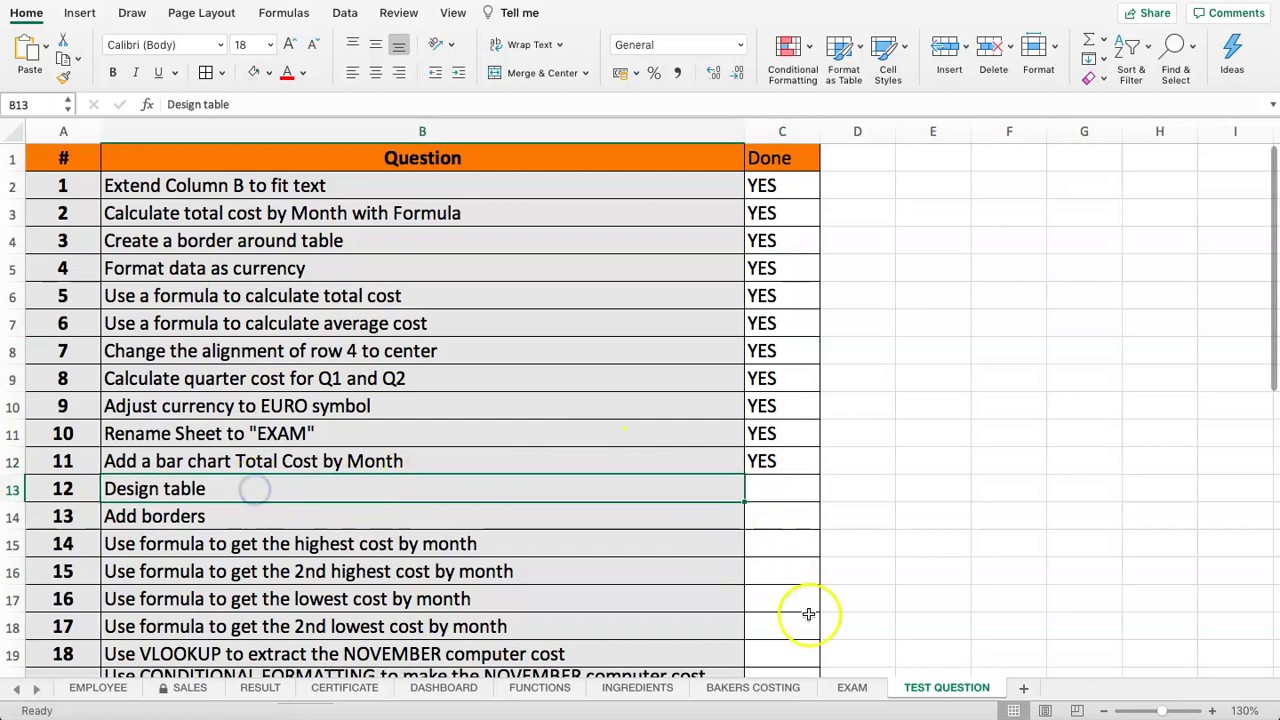
# - Fill the Expenses column labels in B4:B18 on the EXAM sheet with orange
pyautogui.click(851, 687)
pyautogui.scroll(10, 493, 375)
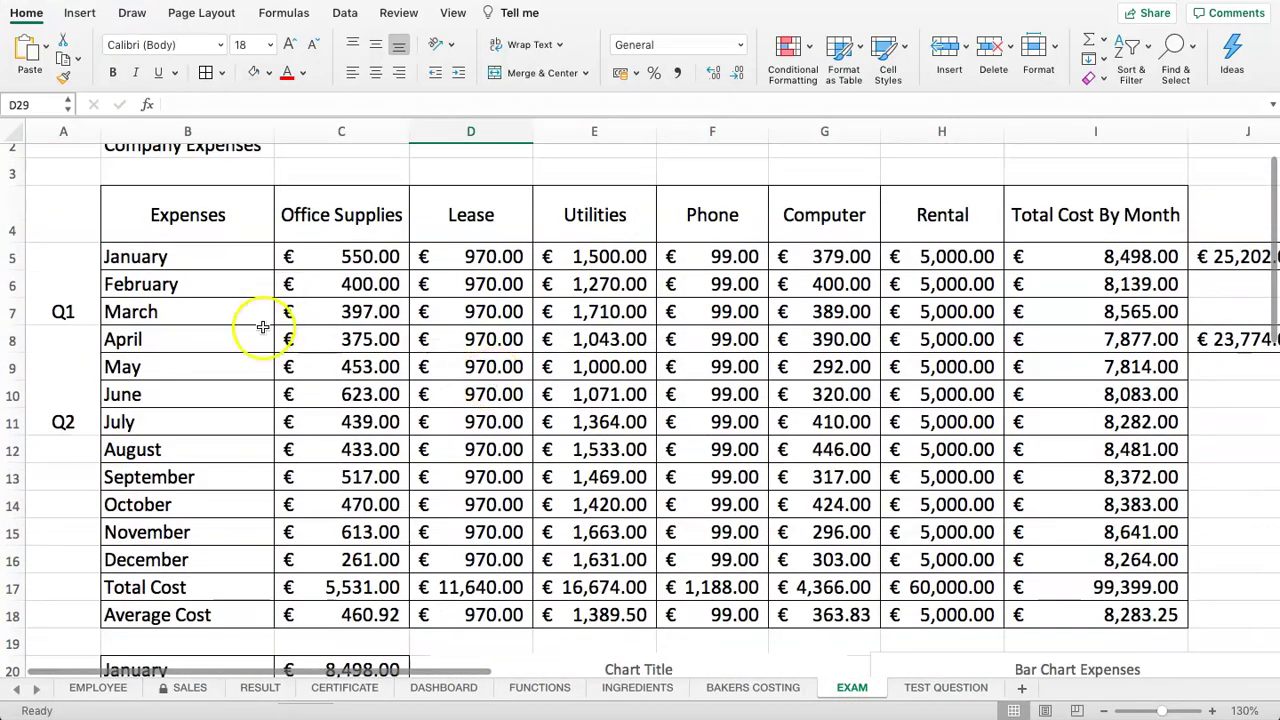
pyautogui.moveTo(177, 214); pyautogui.dragTo(147, 453)
pyautogui.scroll(5, 338, 435)
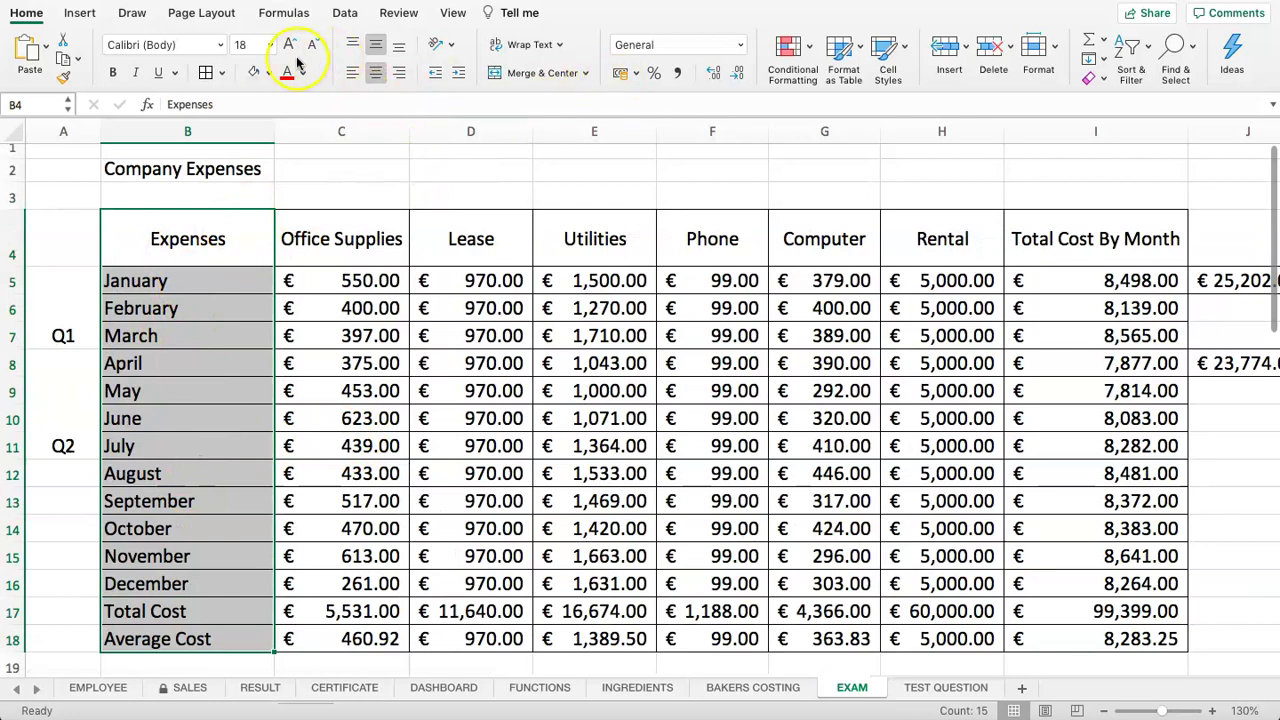
pyautogui.click(267, 74)
pyautogui.click(338, 151)
pyautogui.click(314, 334)
# - Fill the remaining header cells from Office Supplies to Total Cost By Month with orange
pyautogui.moveTo(320, 240); pyautogui.dragTo(1118, 240)
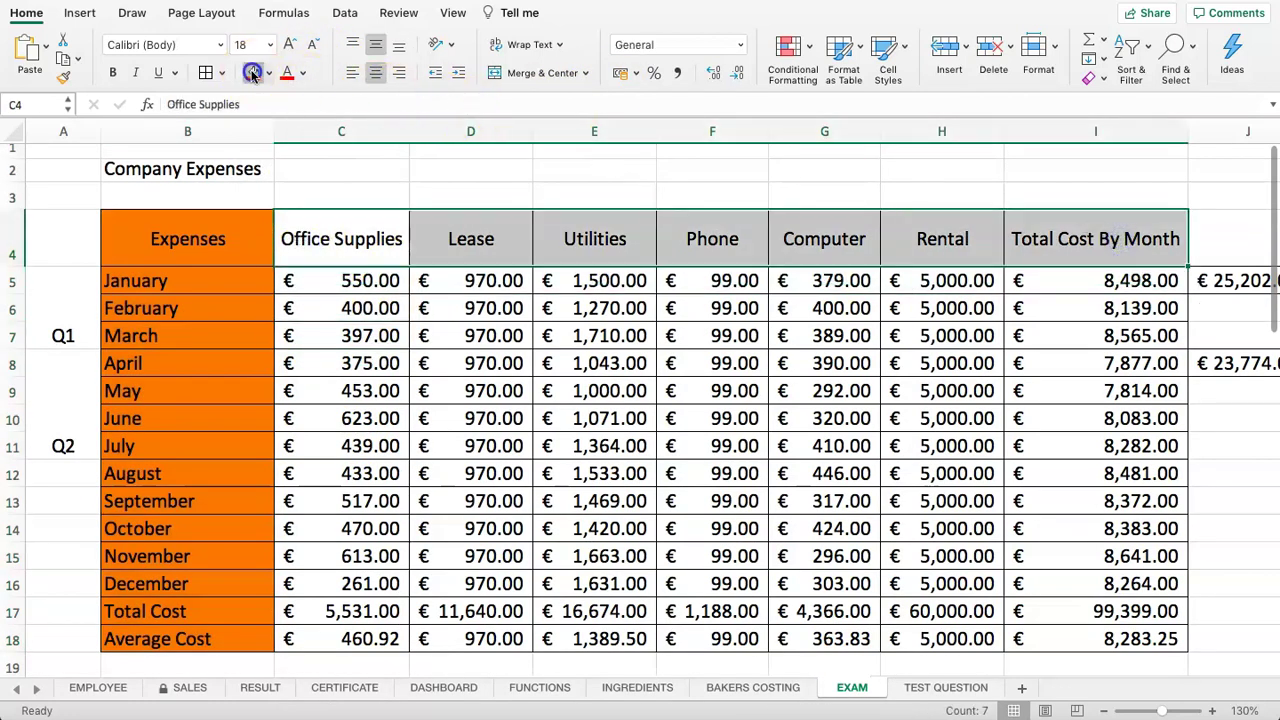
pyautogui.click(253, 75)
pyautogui.click(443, 363)
# - Italicize the Total Cost By Month values in I5:I17 and fill them with light grey
pyautogui.moveTo(330, 281); pyautogui.dragTo(948, 577)
pyautogui.moveTo(335, 282); pyautogui.dragTo(946, 622)
pyautogui.moveTo(1071, 283); pyautogui.dragTo(1104, 608)
pyautogui.click(1122, 424)
pyautogui.moveTo(1103, 284); pyautogui.dragTo(1084, 621)
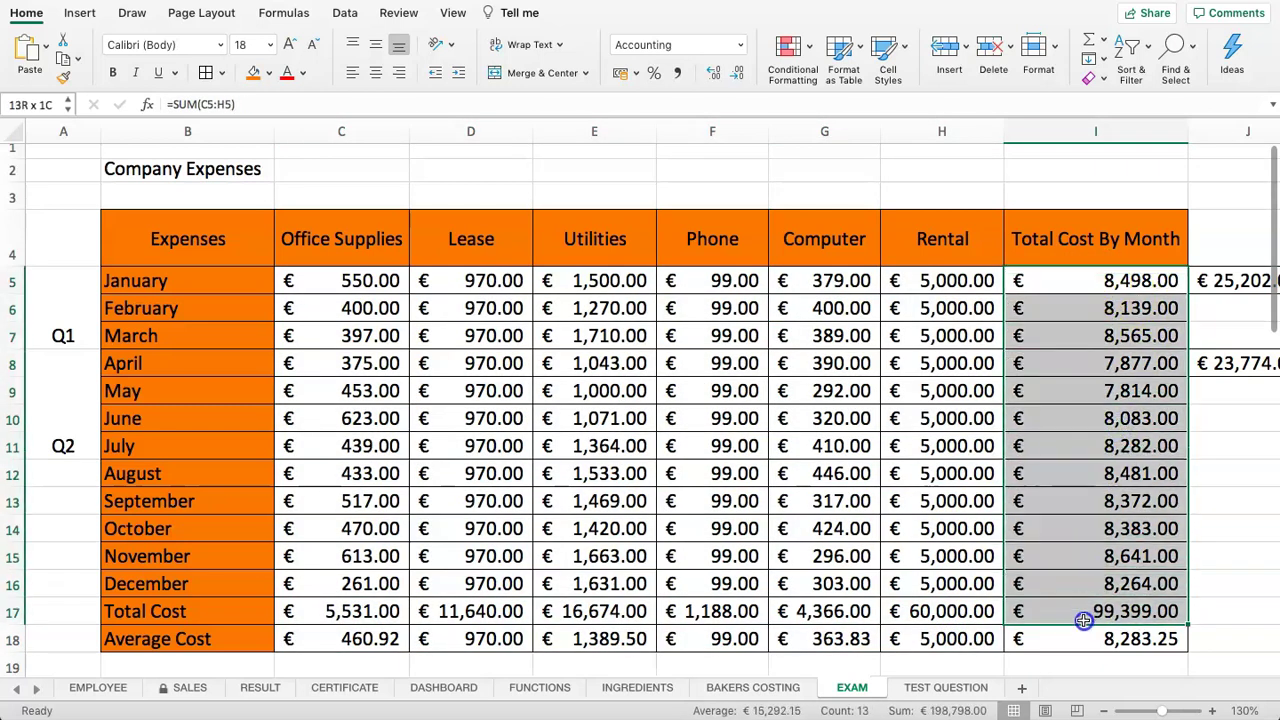
pyautogui.press('super+i')
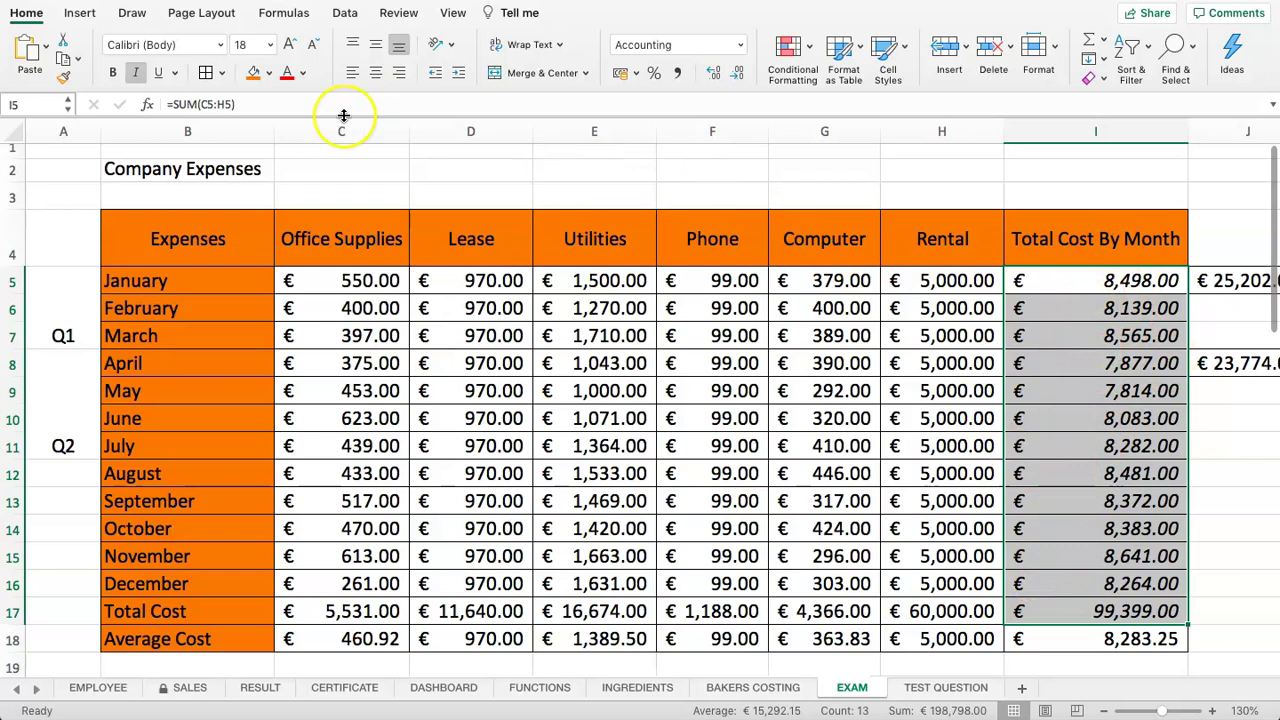
pyautogui.click(269, 74)
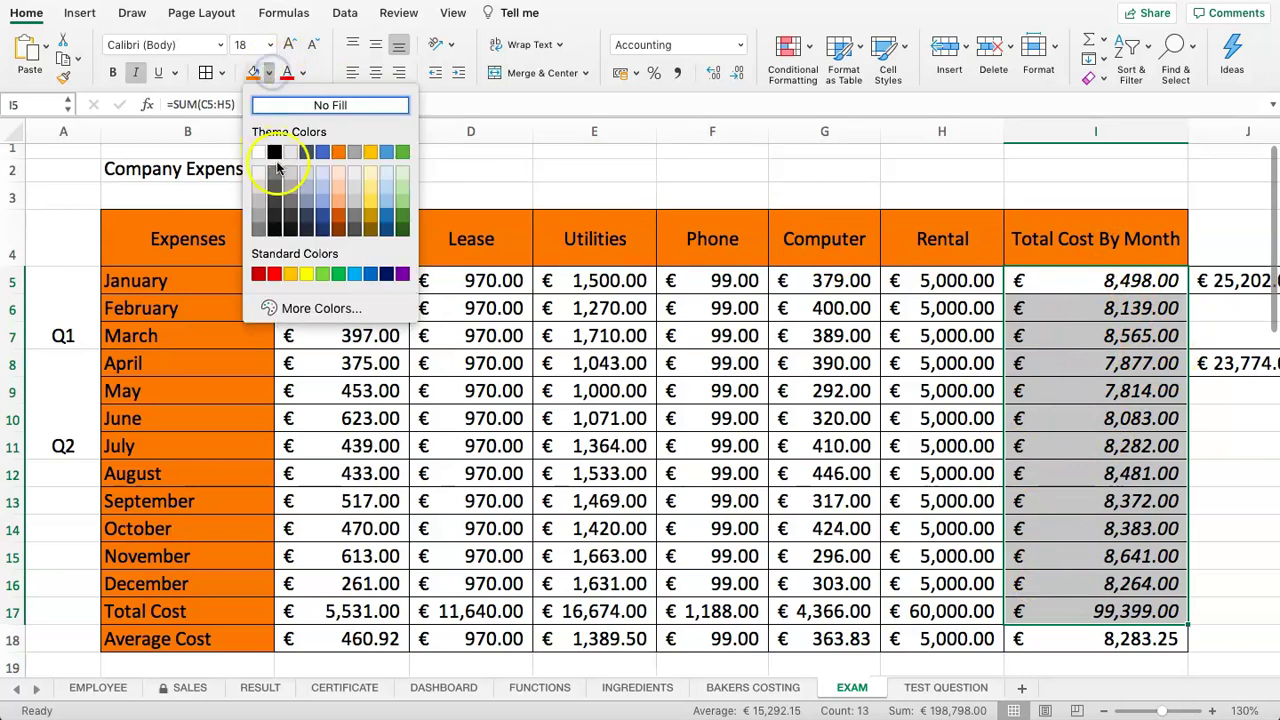
pyautogui.click(288, 151)
pyautogui.click(903, 286)
# - Give the average of the monthly totals in I18 the same italic style and light grey fill
pyautogui.scroll(-2, 971, 320)
pyautogui.click(1138, 598)
pyautogui.click(248, 73)
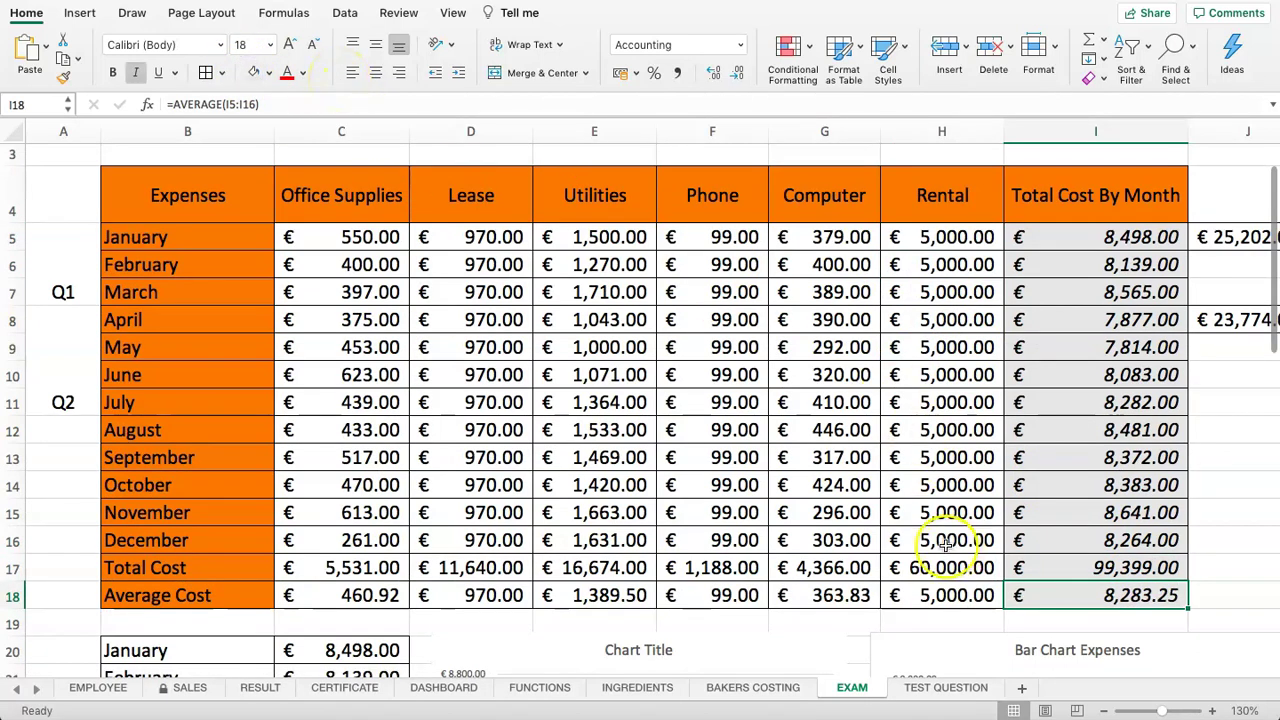
pyautogui.click(1052, 340)
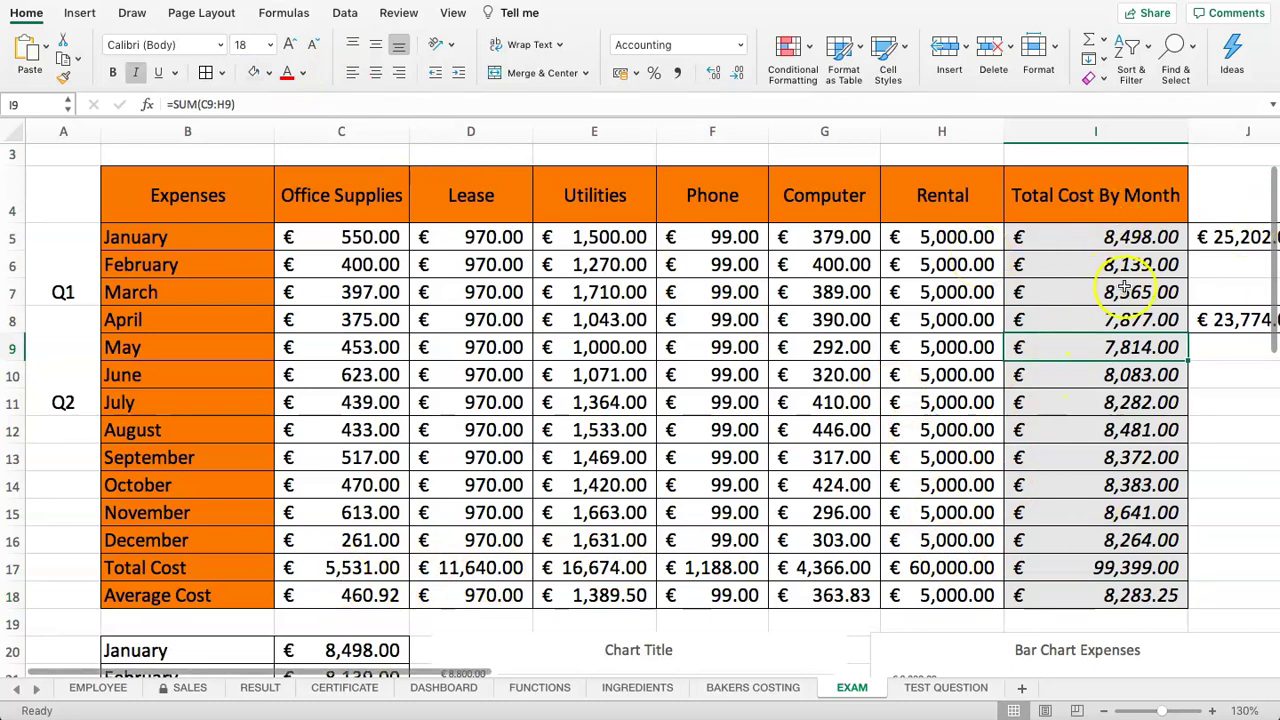
# - Fill the Total Cost and Average Cost values in C17:H18 with light grey and italicize them
pyautogui.moveTo(309, 571); pyautogui.dragTo(928, 593)
pyautogui.click(254, 72)
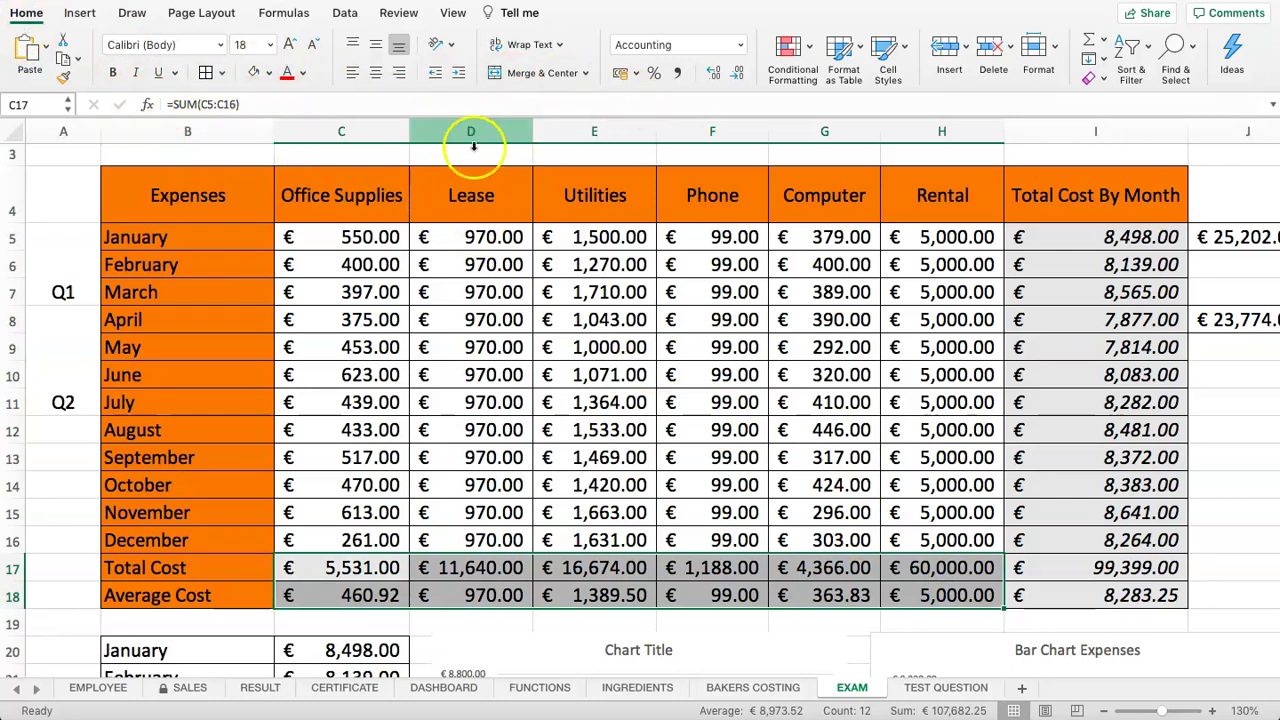
pyautogui.press('super+i')
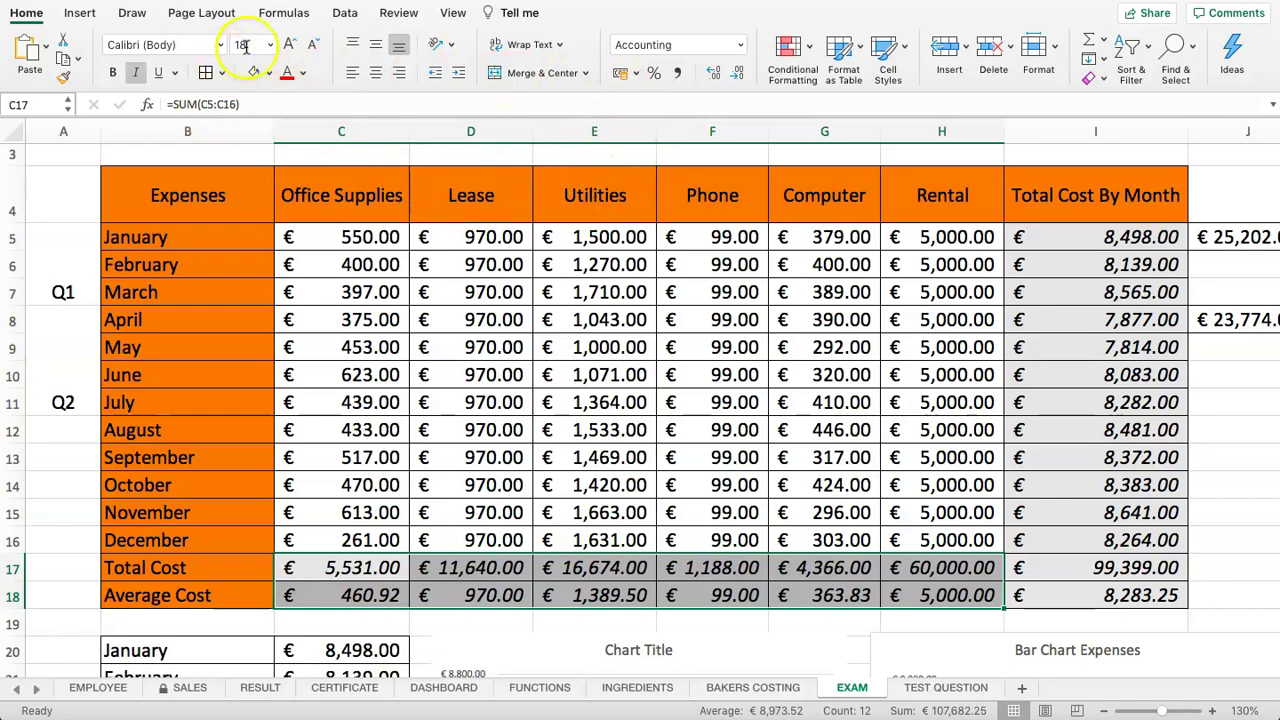
pyautogui.click(136, 77)
pyautogui.click(136, 77)
pyautogui.click(136, 77)
pyautogui.click(136, 77)
pyautogui.click(440, 432)
pyautogui.scroll(-3, 434, 420)
pyautogui.scroll(5, 457, 337)
pyautogui.moveTo(305, 288); pyautogui.dragTo(931, 580)
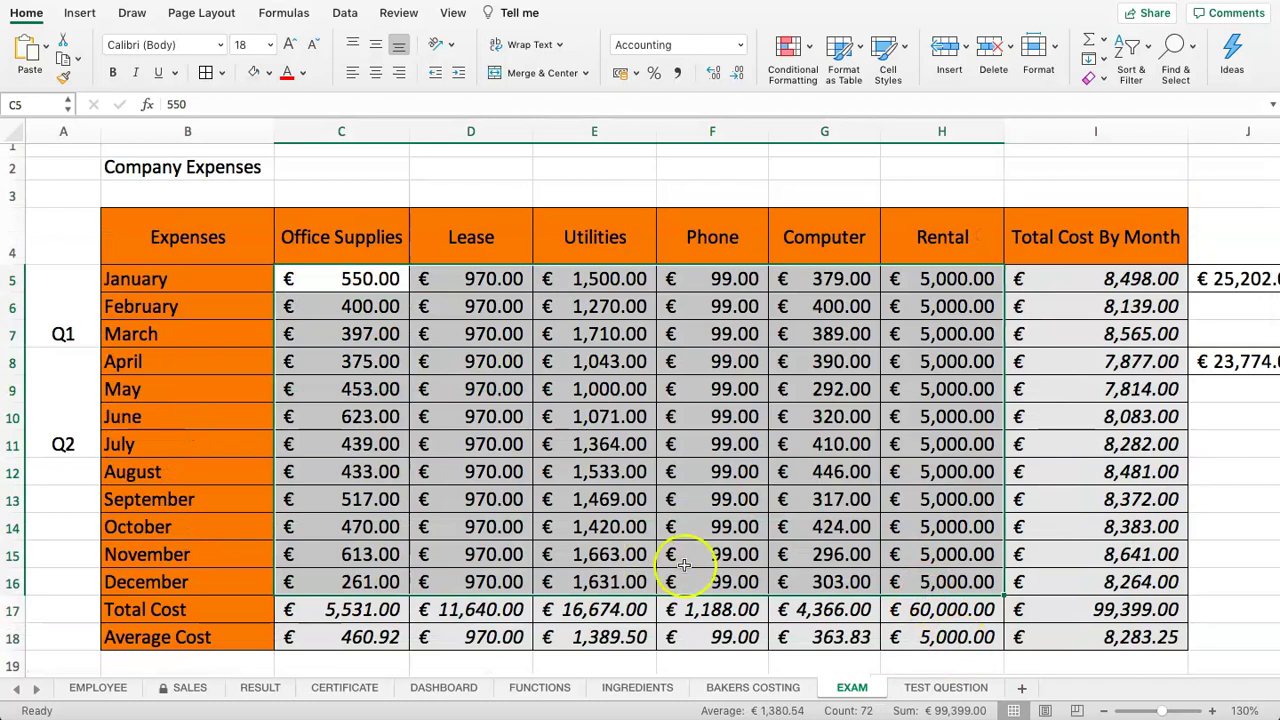
# - Mark questions 12 (Design table) and 13 (Add borders) as YES on the TEST QUESTION sheet
pyautogui.click(940, 687)
pyautogui.click(776, 488)
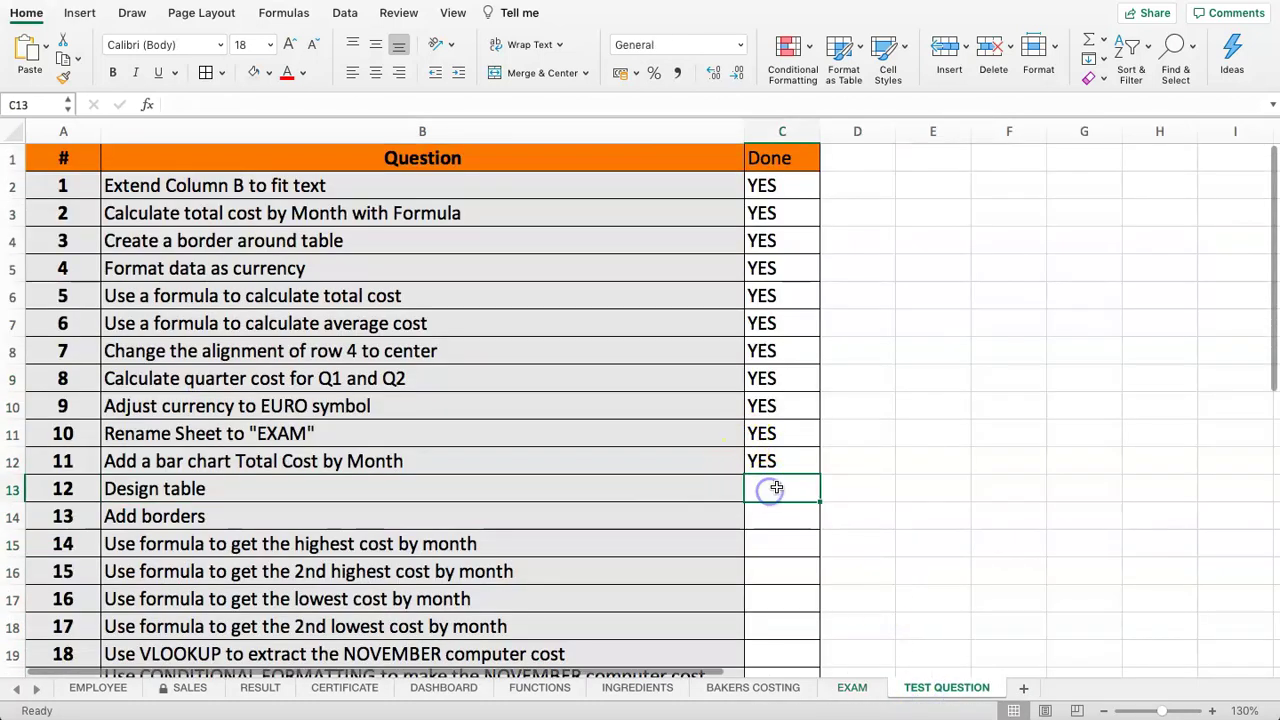
pyautogui.write('YES')
pyautogui.press('Return')
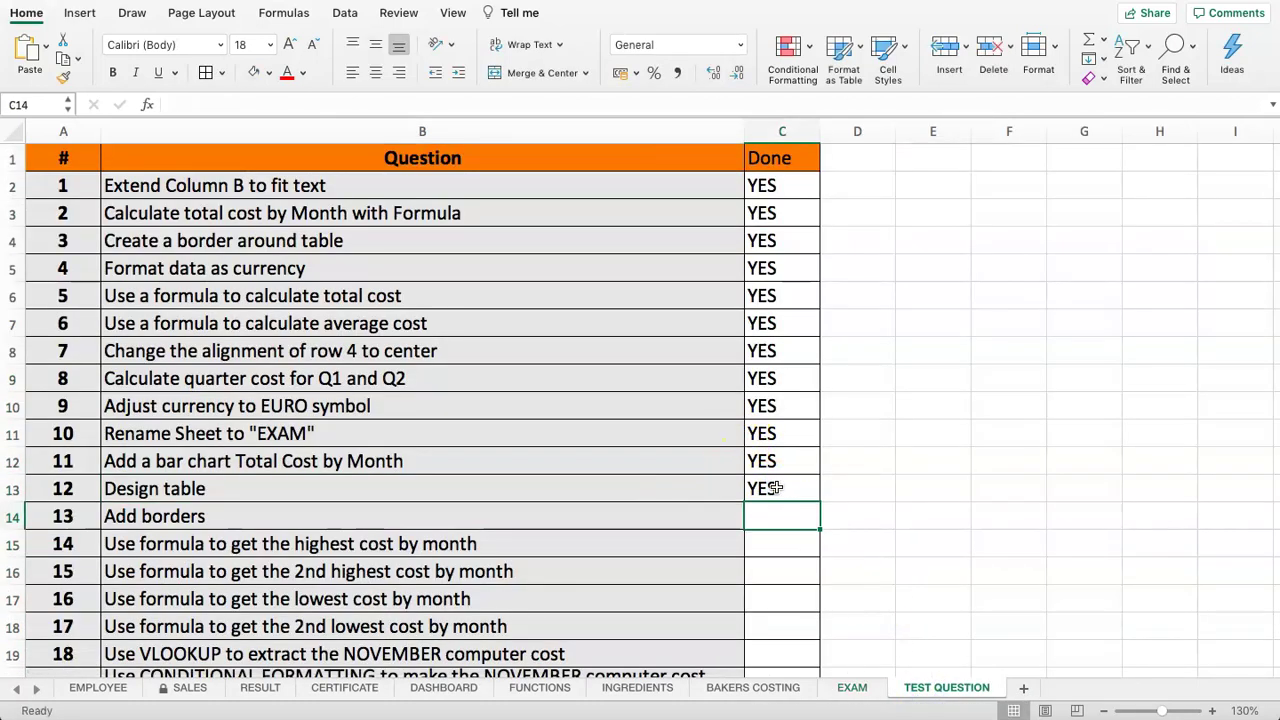
pyautogui.press('Return')
pyautogui.scroll(-1, 770, 500)
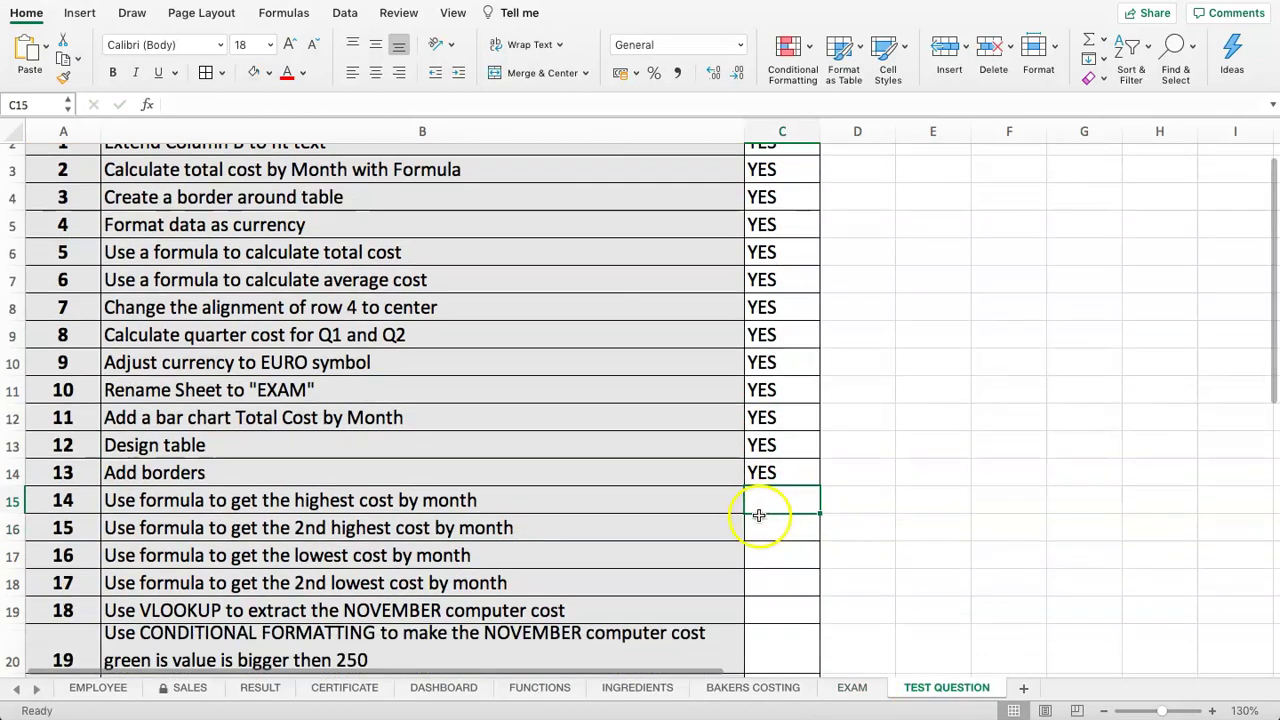
# - Read question 14 on the highest cost by month and examine the monthly totals in I5:I16 on the EXAM sheet
pyautogui.click(127, 500)
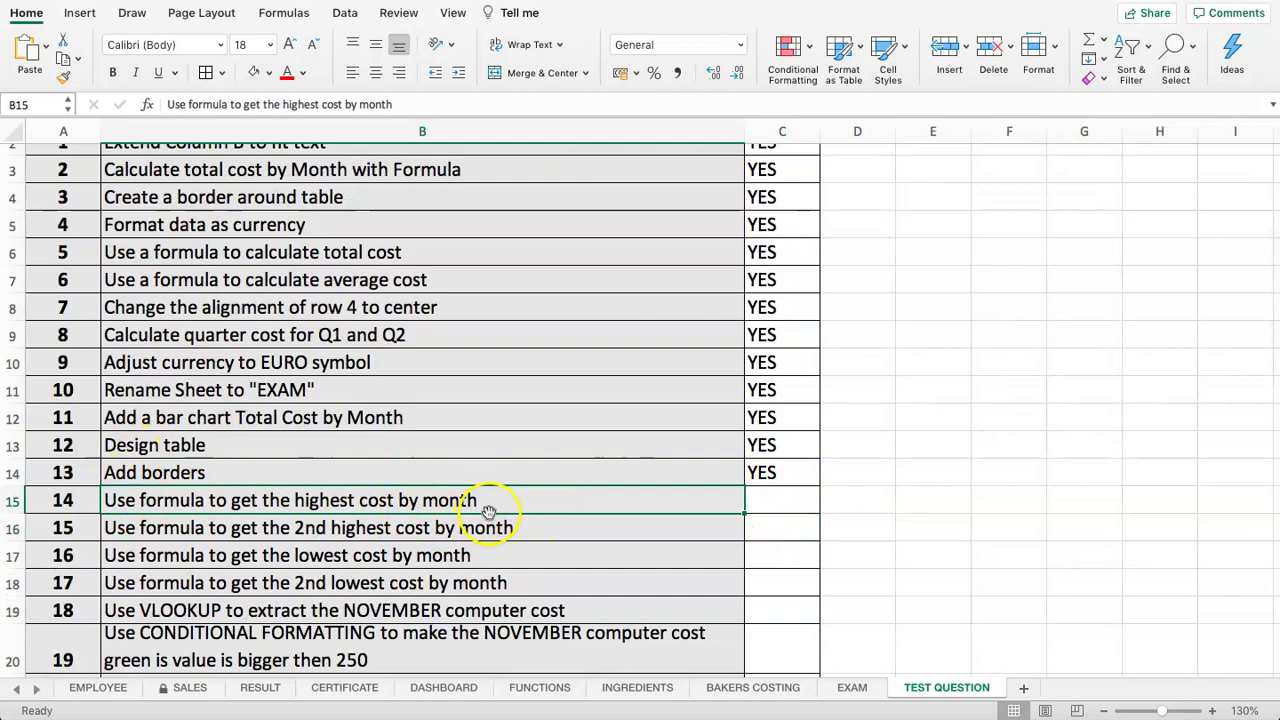
pyautogui.click(752, 498)
pyautogui.click(852, 687)
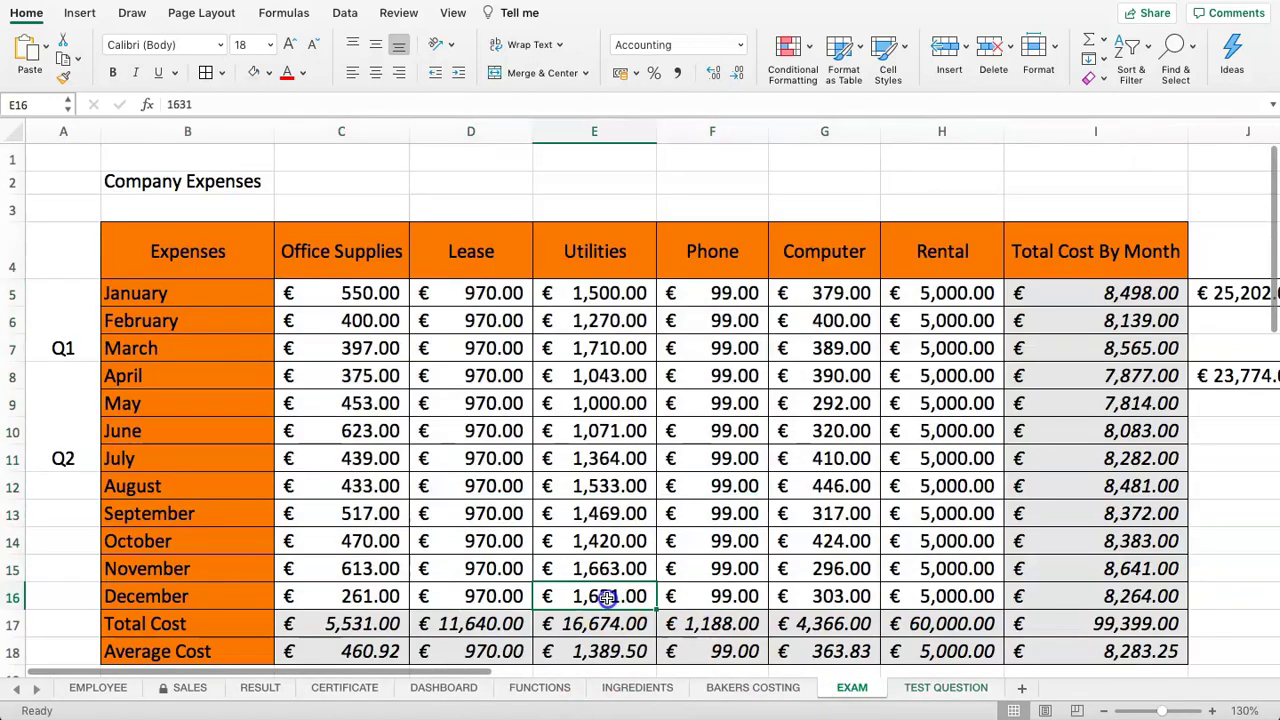
pyautogui.scroll(-3, 585, 560)
pyautogui.scroll(-2, 615, 535)
pyautogui.scroll(5, 660, 500)
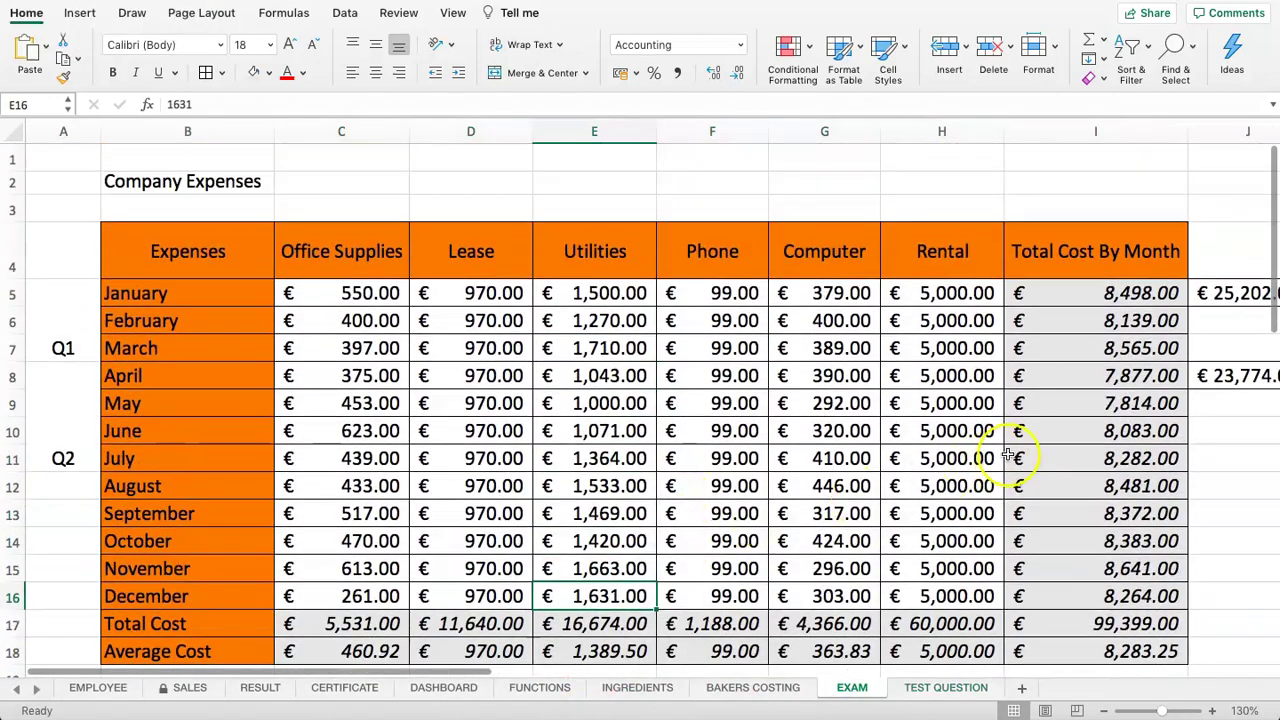
pyautogui.scroll(-2, 1050, 470)
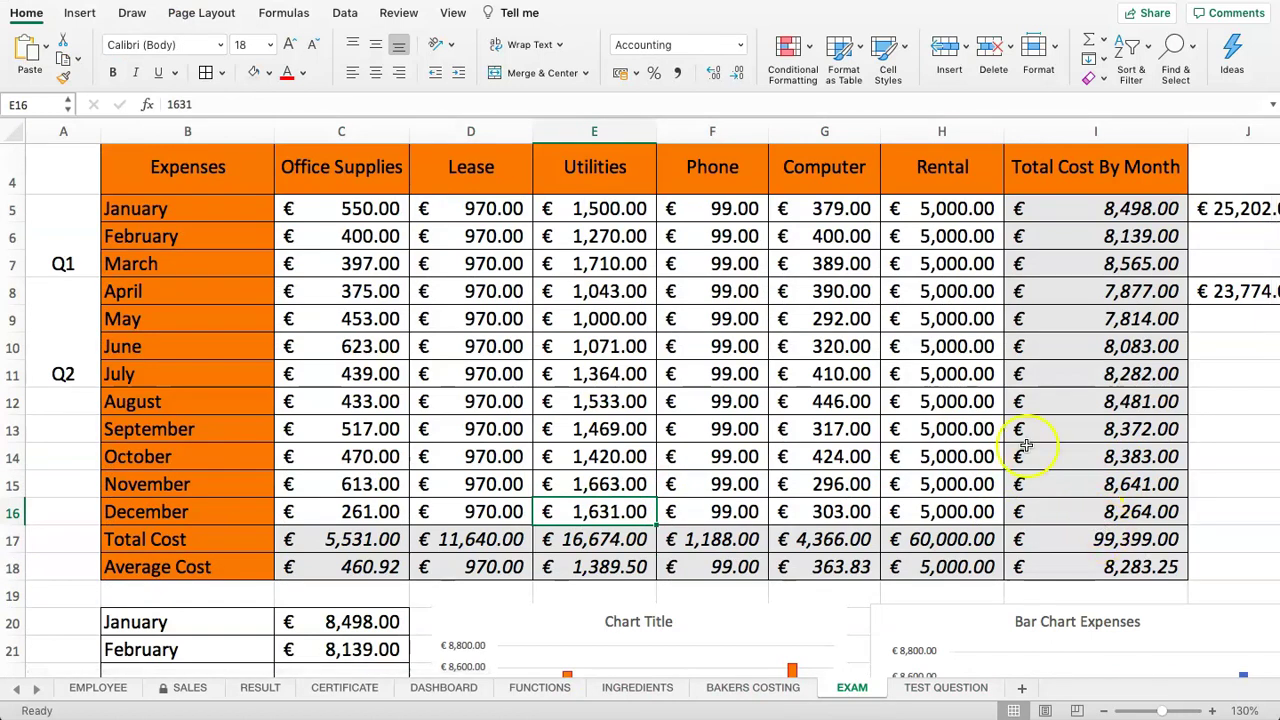
pyautogui.moveTo(1104, 515); pyautogui.dragTo(1083, 212)
pyautogui.scroll(-2, 628, 557)
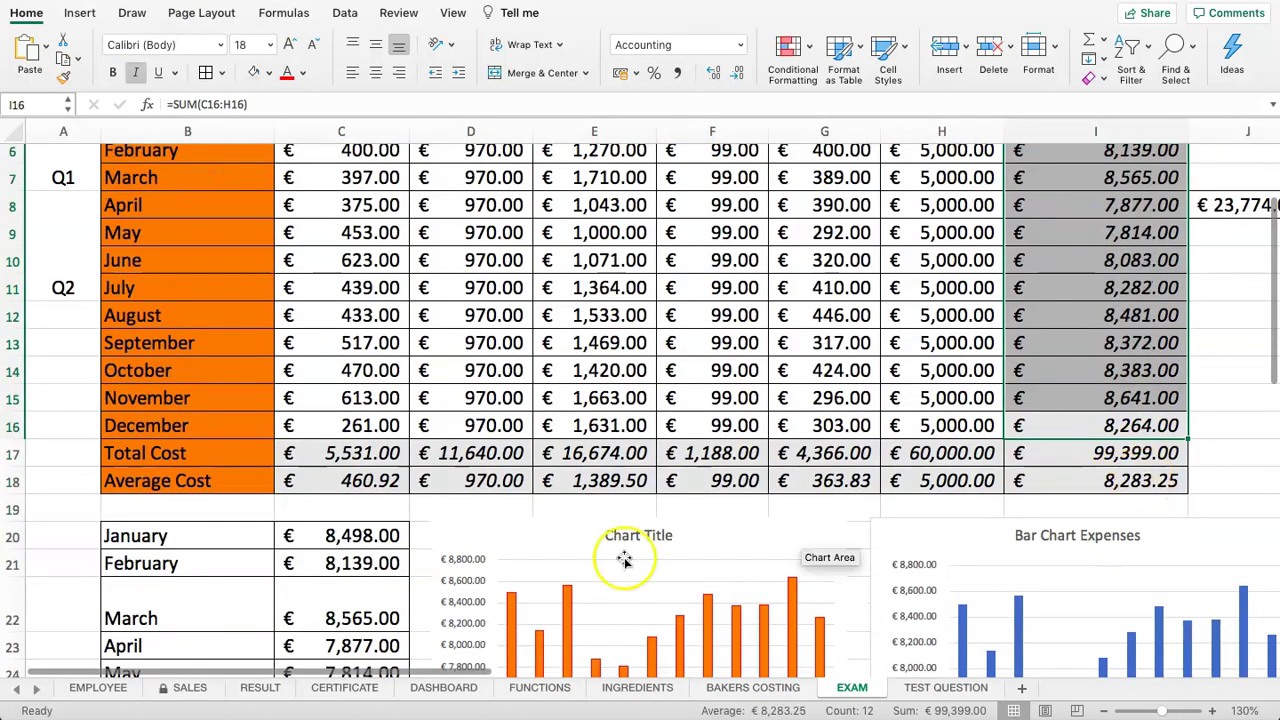
# - Insert eight blank rows at row 20, above the January entry of the chart data
pyautogui.click(5, 537)
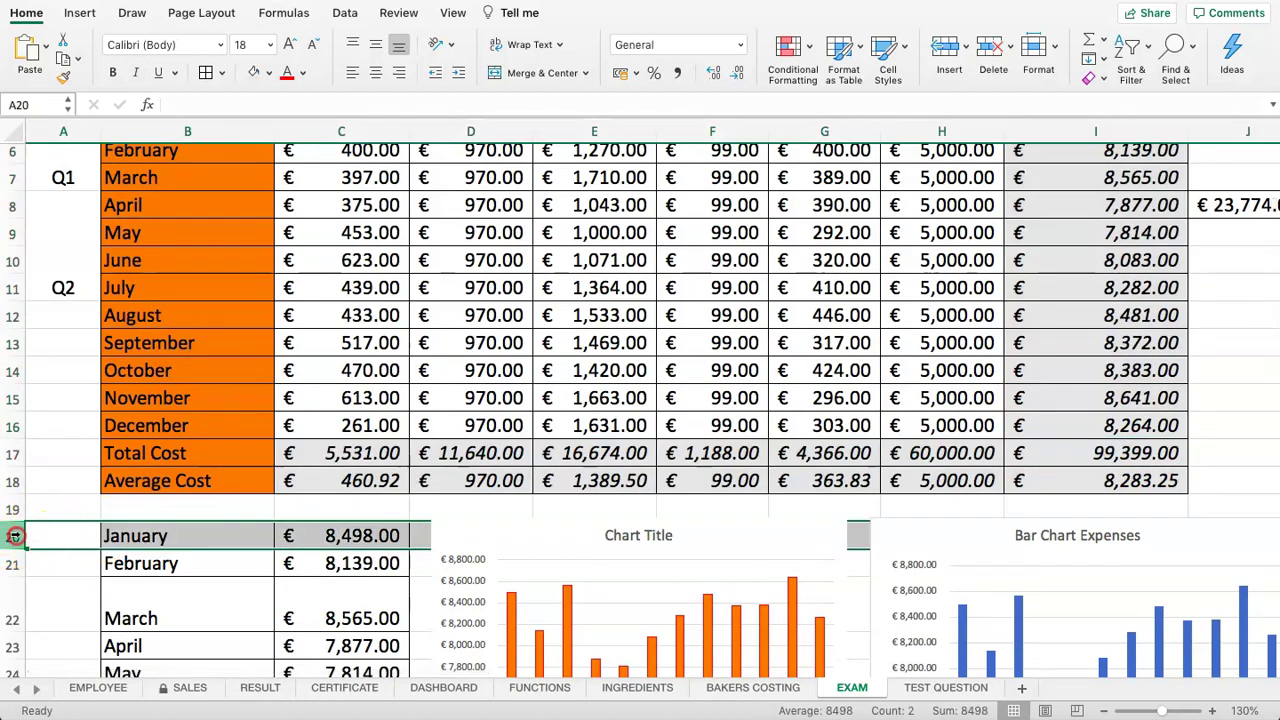
pyautogui.rightClick(8, 537)
pyautogui.click(43, 527)
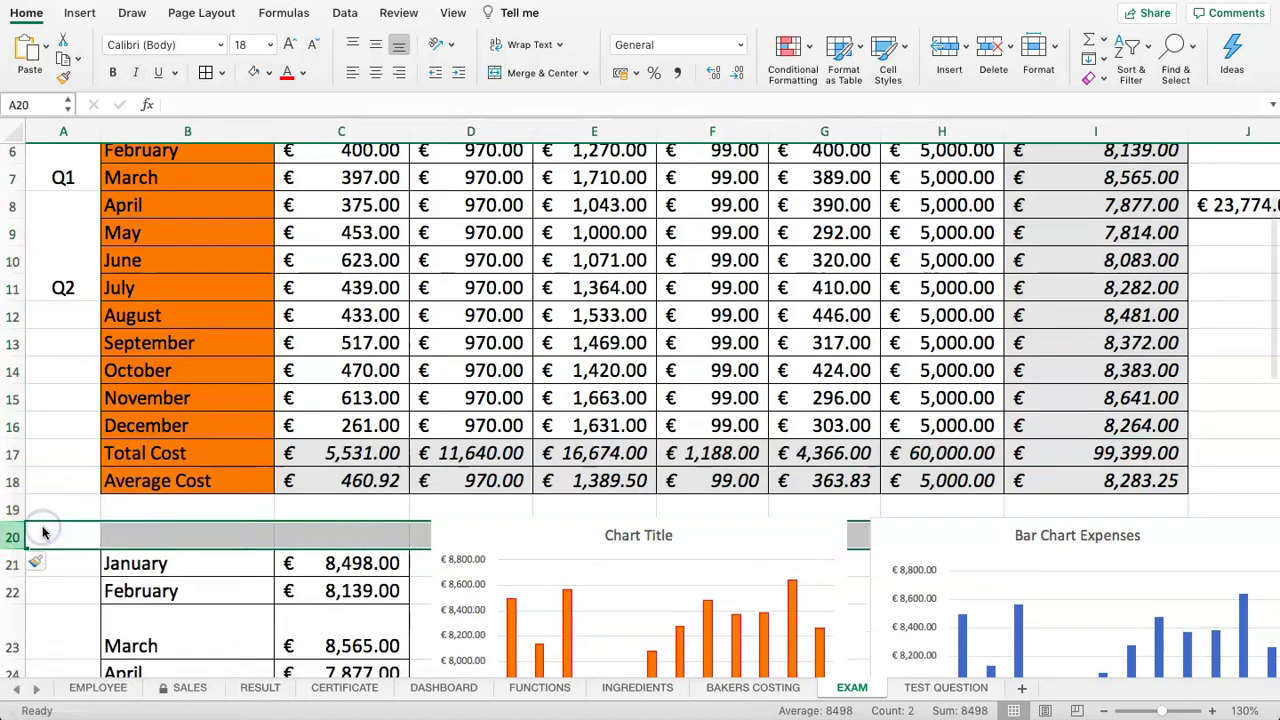
pyautogui.rightClick(12, 540)
pyautogui.click(43, 527)
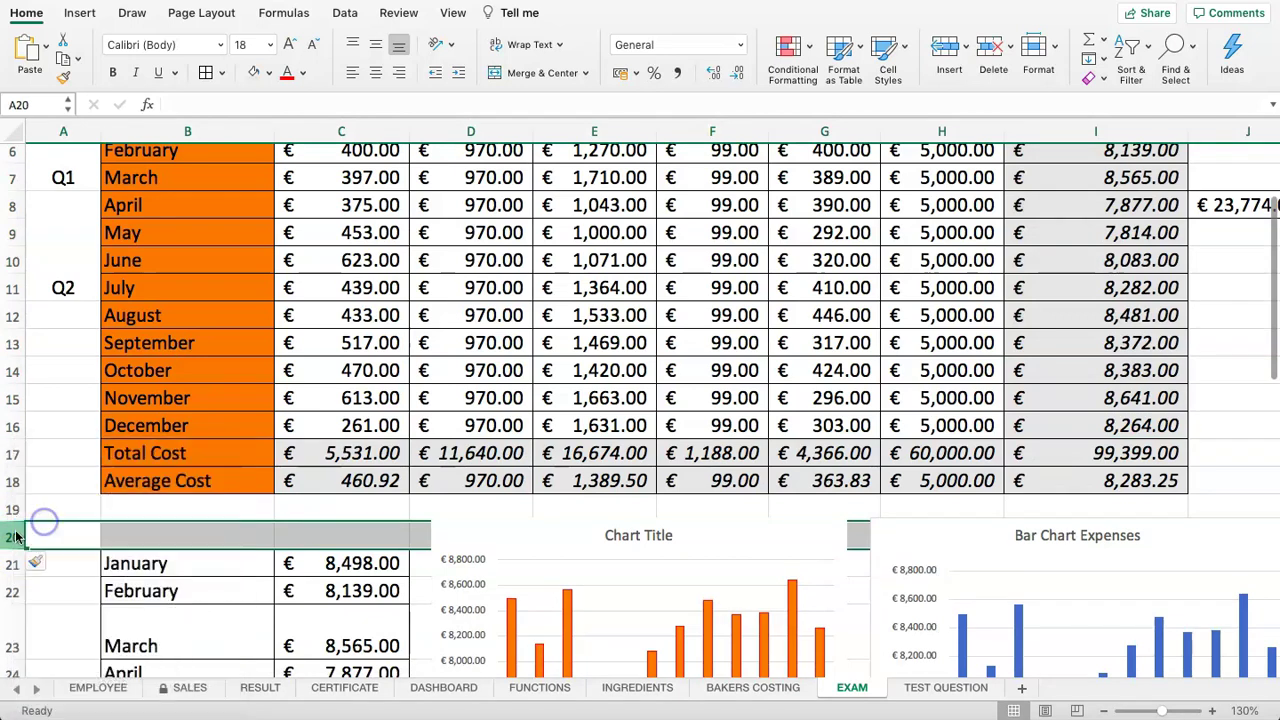
pyautogui.rightClick(14, 537)
pyautogui.click(43, 527)
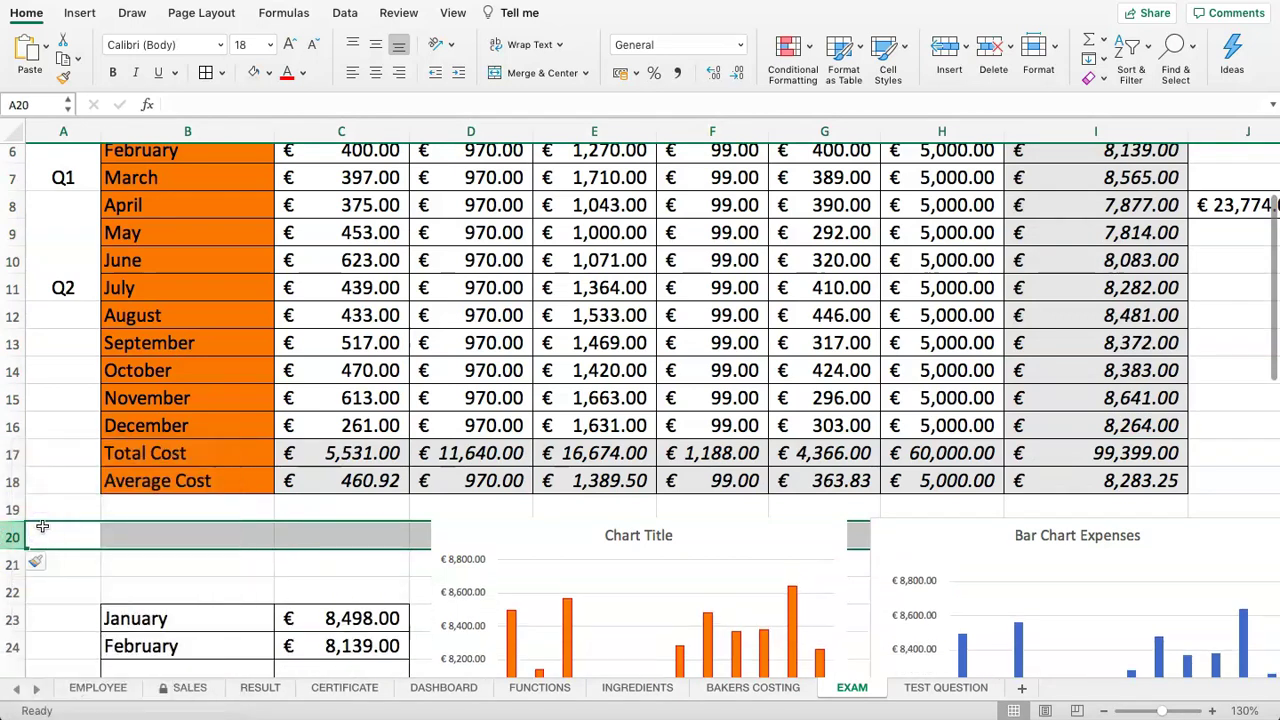
pyautogui.press('super+y')
pyautogui.press('super+y')
pyautogui.press('super+y')
pyautogui.press('super+y')
pyautogui.press('super+y')
# - Shrink the orange Chart Title chart, narrowing it to about the middle of column F and lowering its top edge to about row 27
pyautogui.scroll(-4, 643, 471)
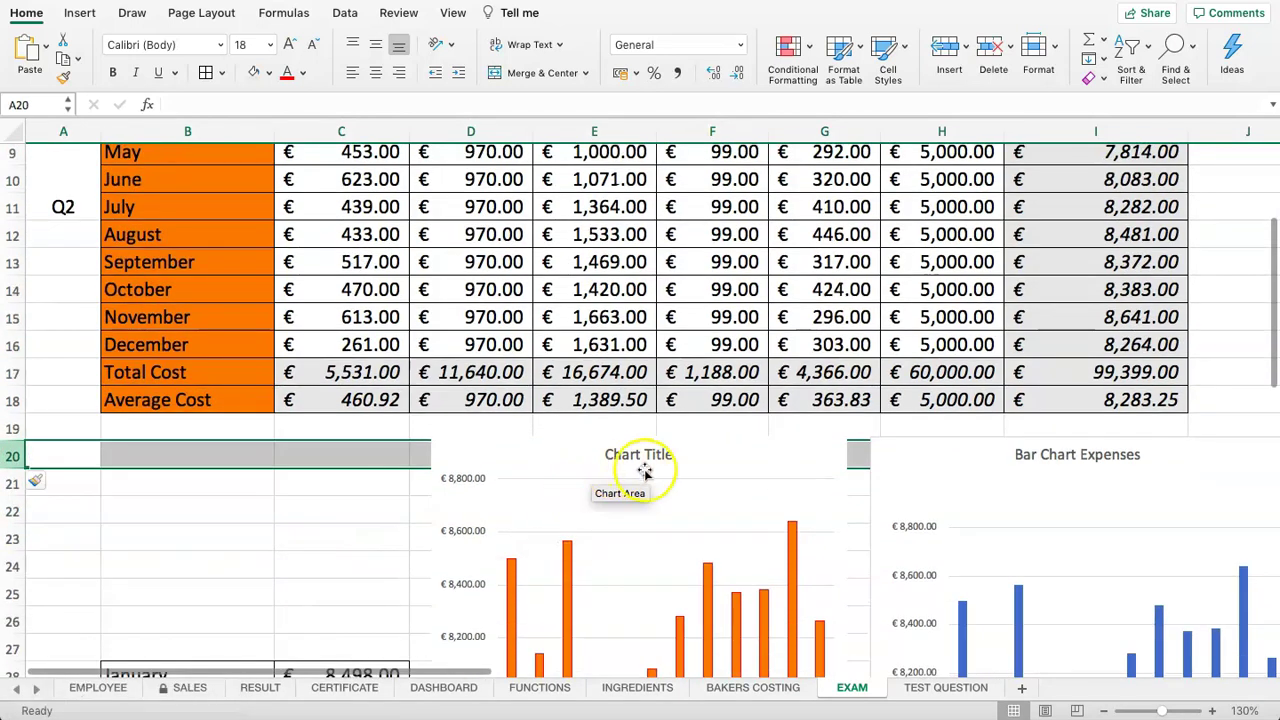
pyautogui.click(770, 458)
pyautogui.moveTo(849, 407); pyautogui.dragTo(712, 522)
pyautogui.scroll(-3, 728, 462)
pyautogui.moveTo(570, 432); pyautogui.dragTo(570, 517)
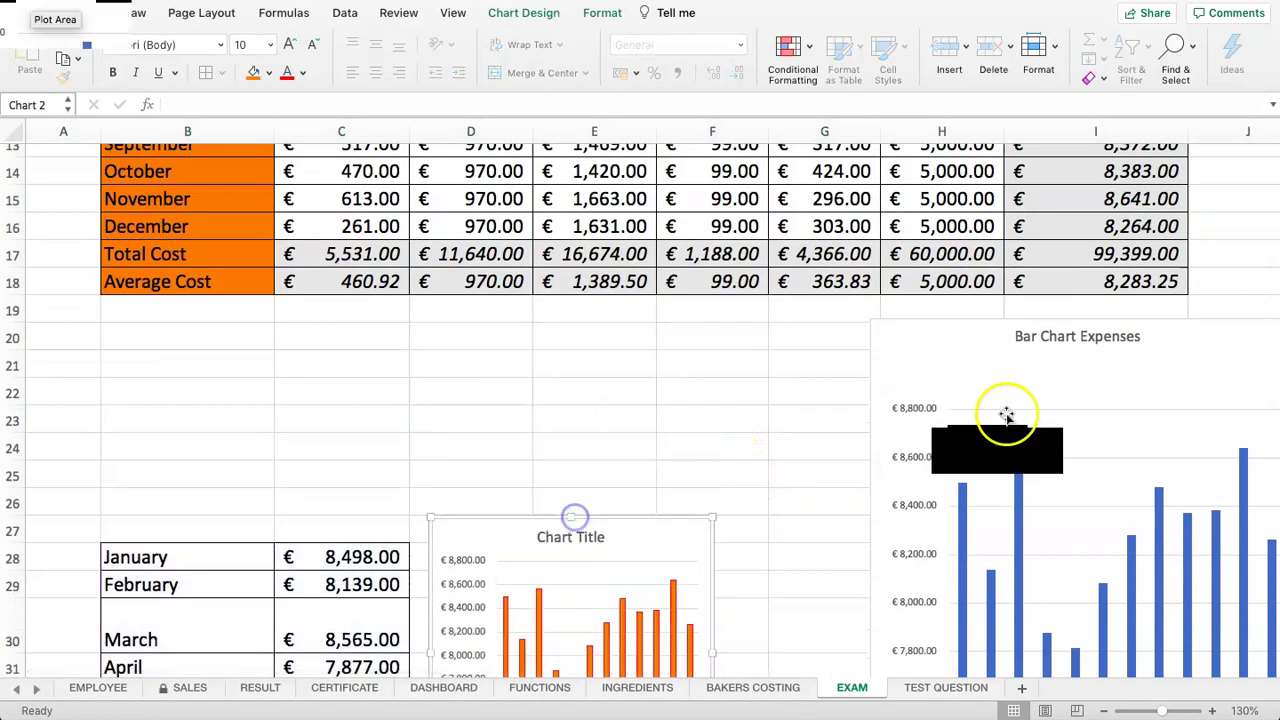
# - Lower the top edge of the Bar Chart Expenses chart to about row 27, clearing the blank rows above it
pyautogui.click(930, 342)
pyautogui.moveTo(868, 316); pyautogui.dragTo(865, 513)
pyautogui.click(710, 380)
pyautogui.scroll(2, 706, 377)
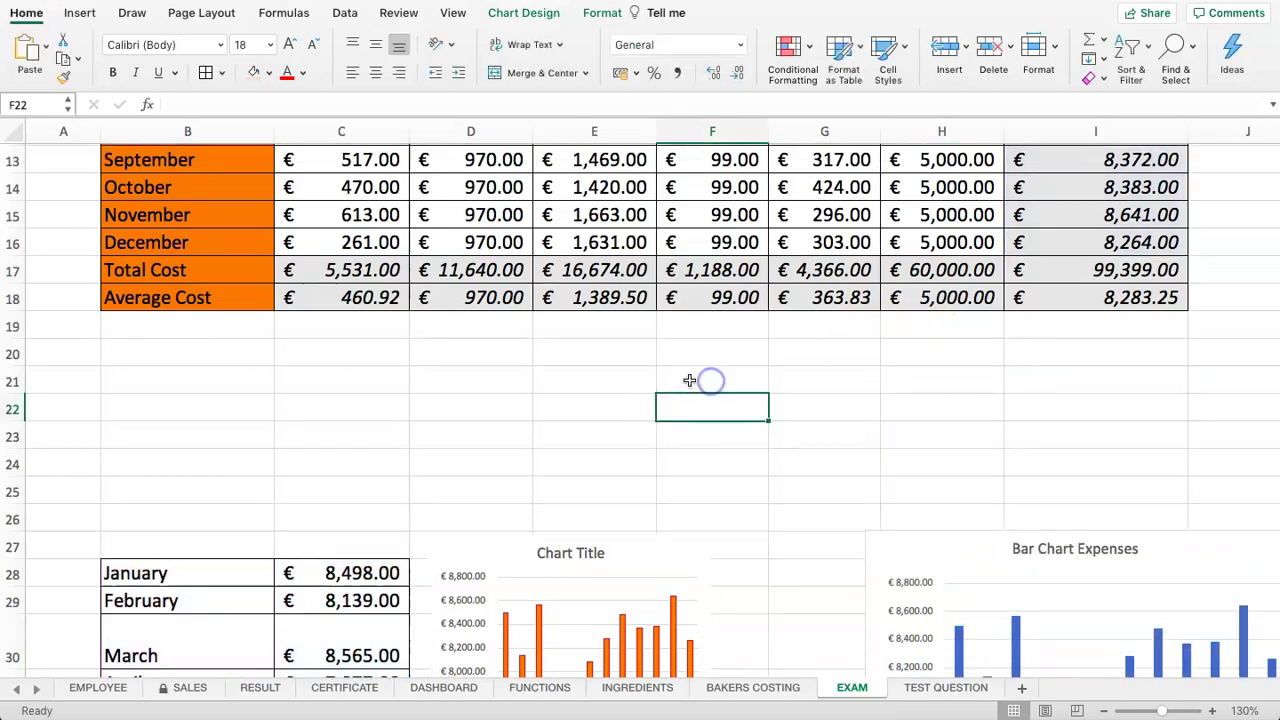
# - Check the wording of question 14 on the TEST QUESTION sheet and label cell B20 on the EXAM sheet "Highest Cost by month"
pyautogui.click(185, 368)
pyautogui.scroll(1, 200, 378)
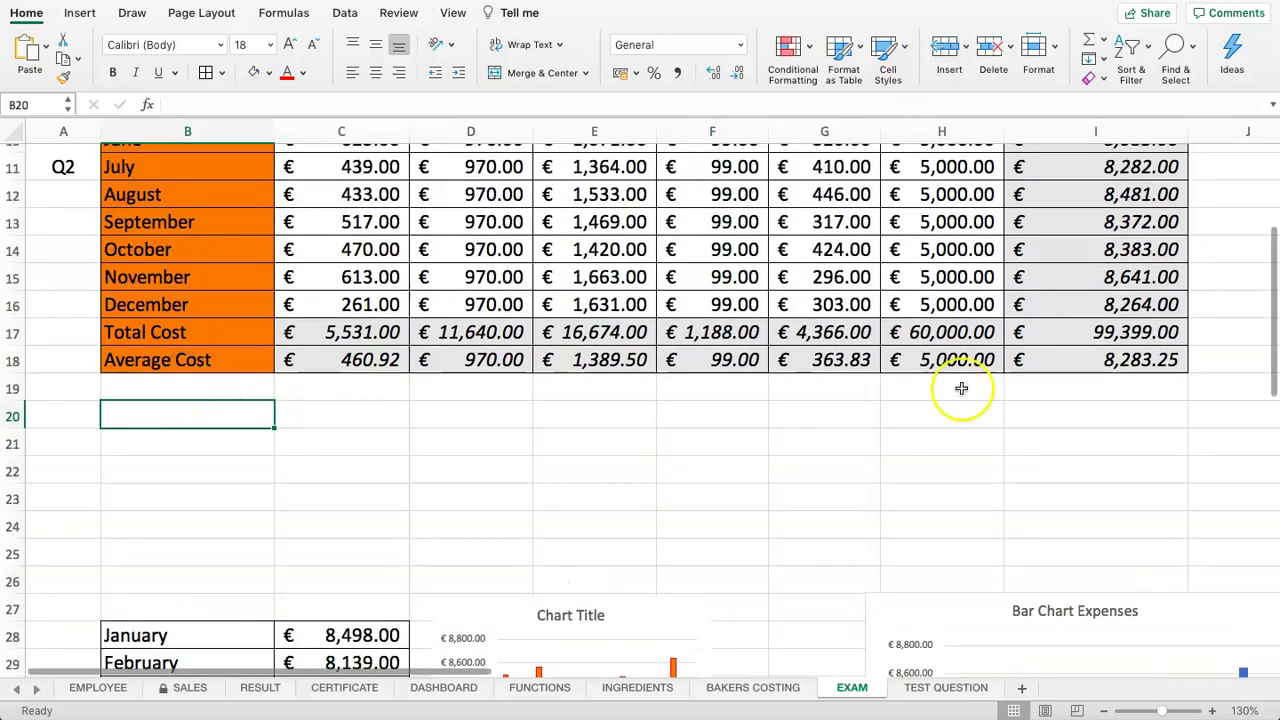
pyautogui.click(910, 688)
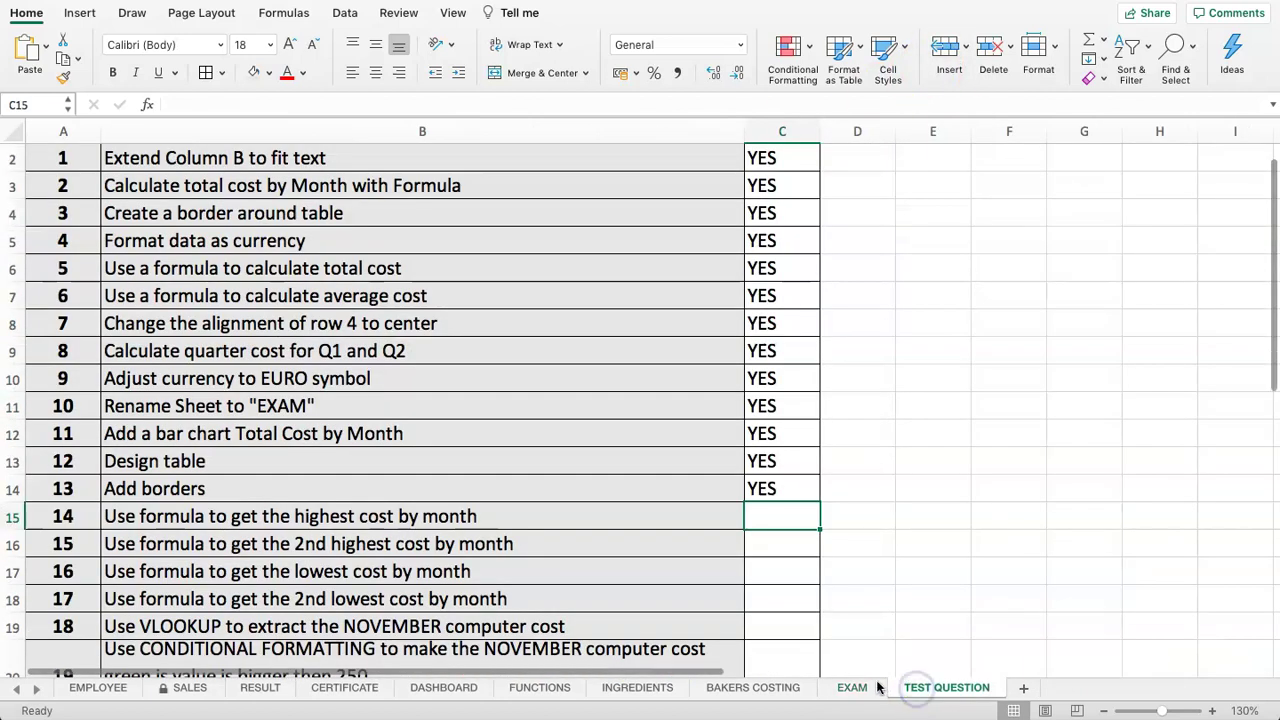
pyautogui.click(404, 517)
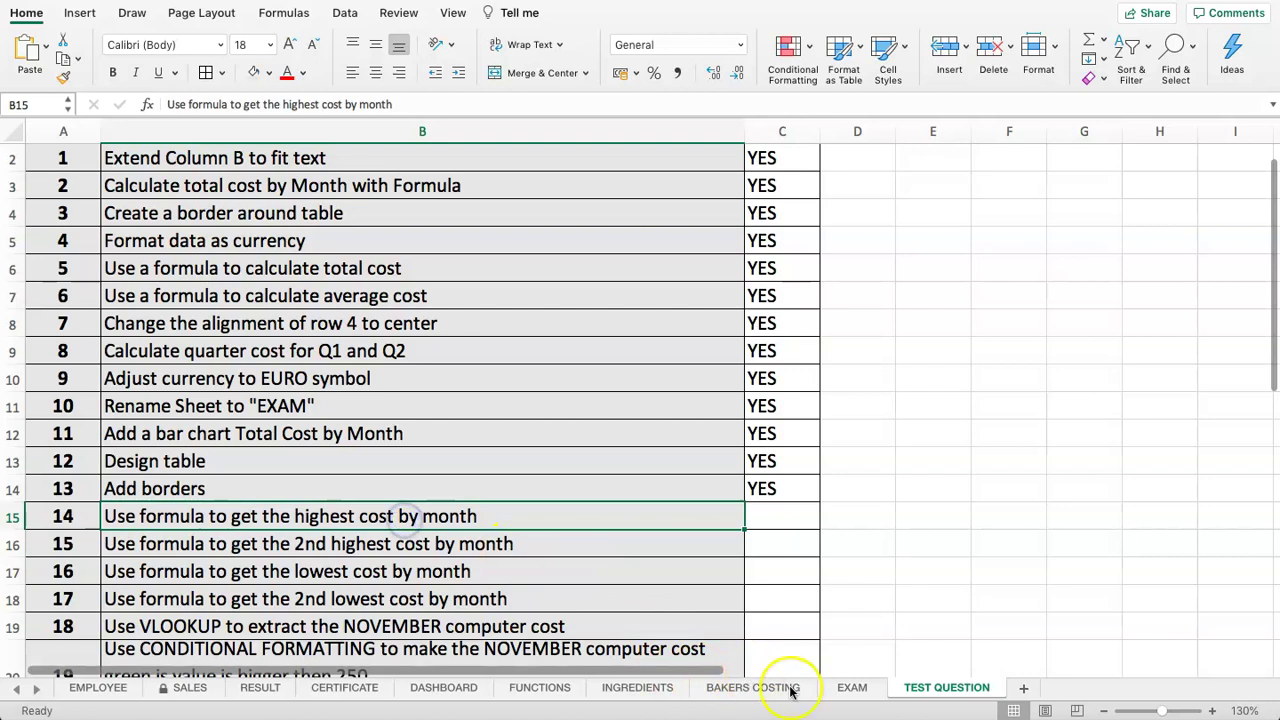
pyautogui.click(851, 688)
pyautogui.write('Highest Cost by month')
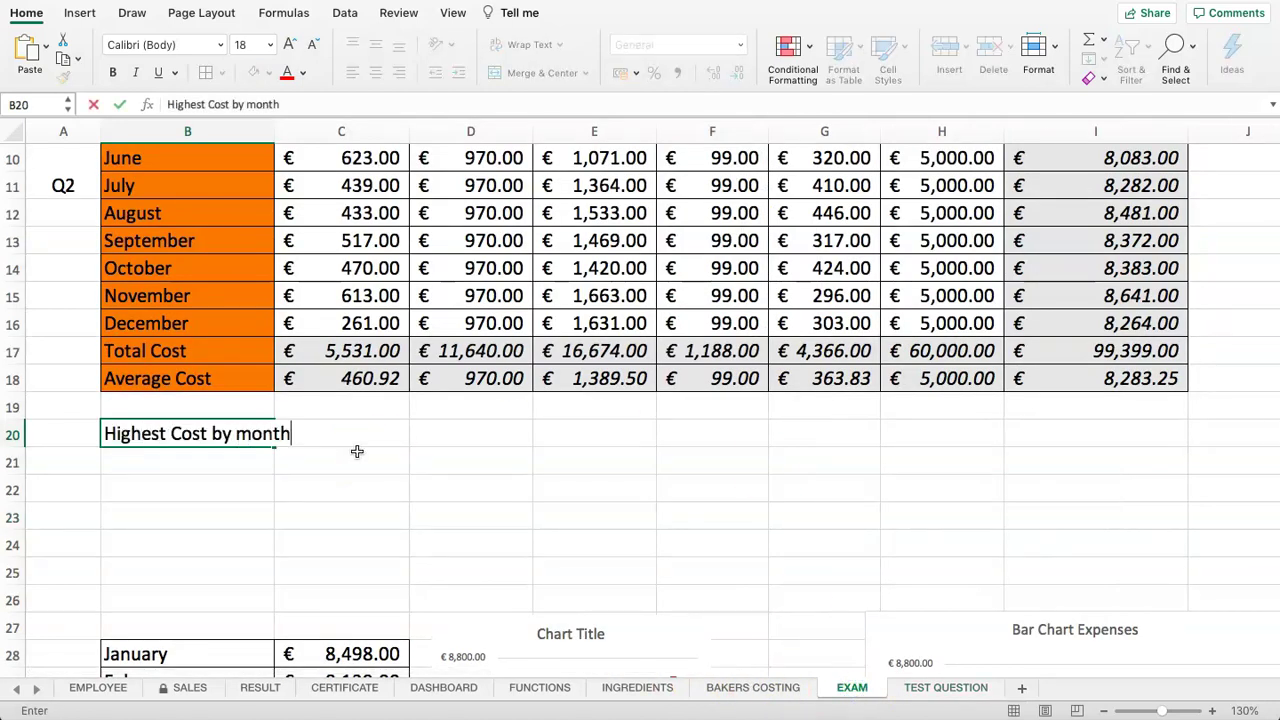
pyautogui.press('Return')
# - Compare the monthly totals in I5:I16 to identify which month has the highest cost
pyautogui.scroll(4, 1124, 325)
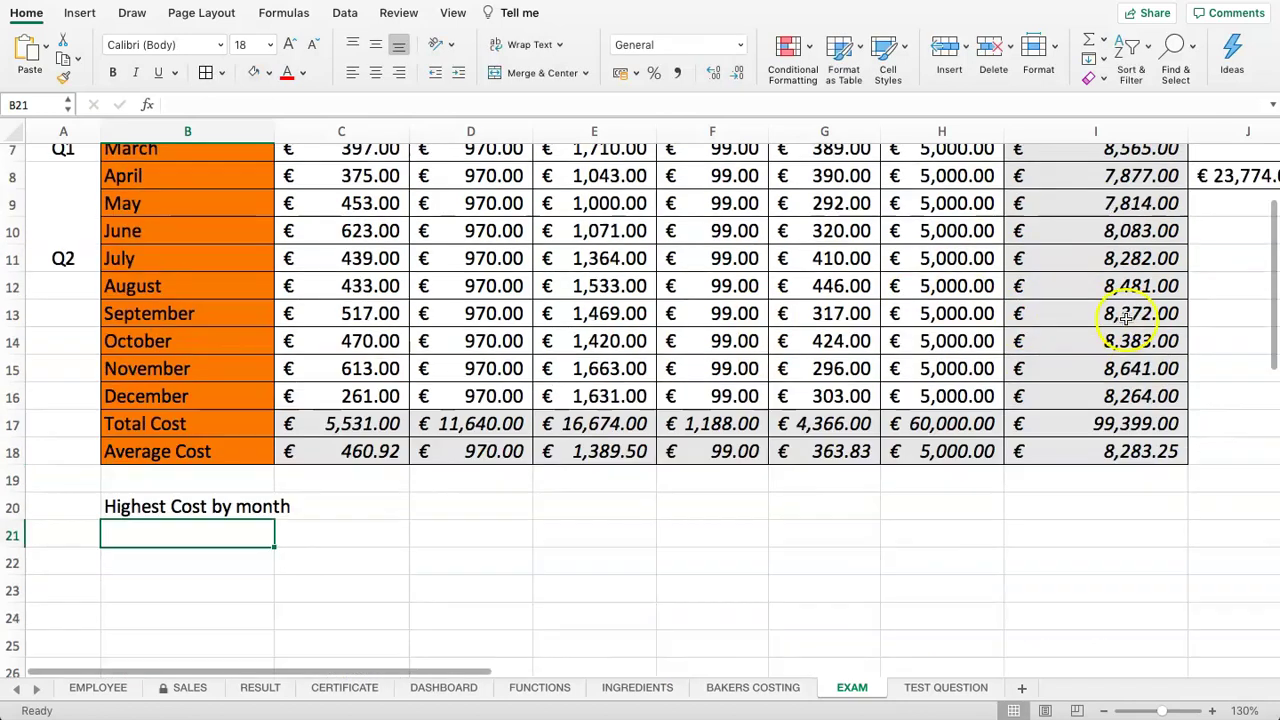
pyautogui.scroll(2, 1124, 325)
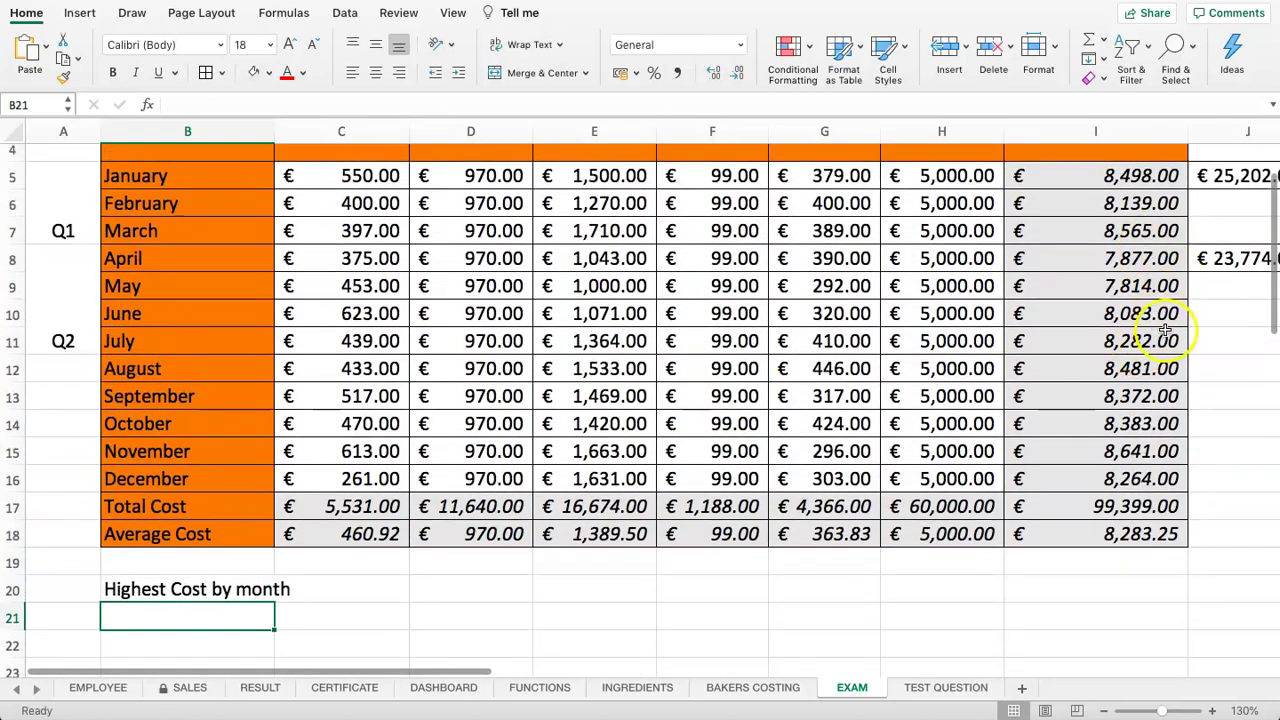
pyautogui.click(1093, 176)
pyautogui.click(1088, 204)
pyautogui.click(1088, 233)
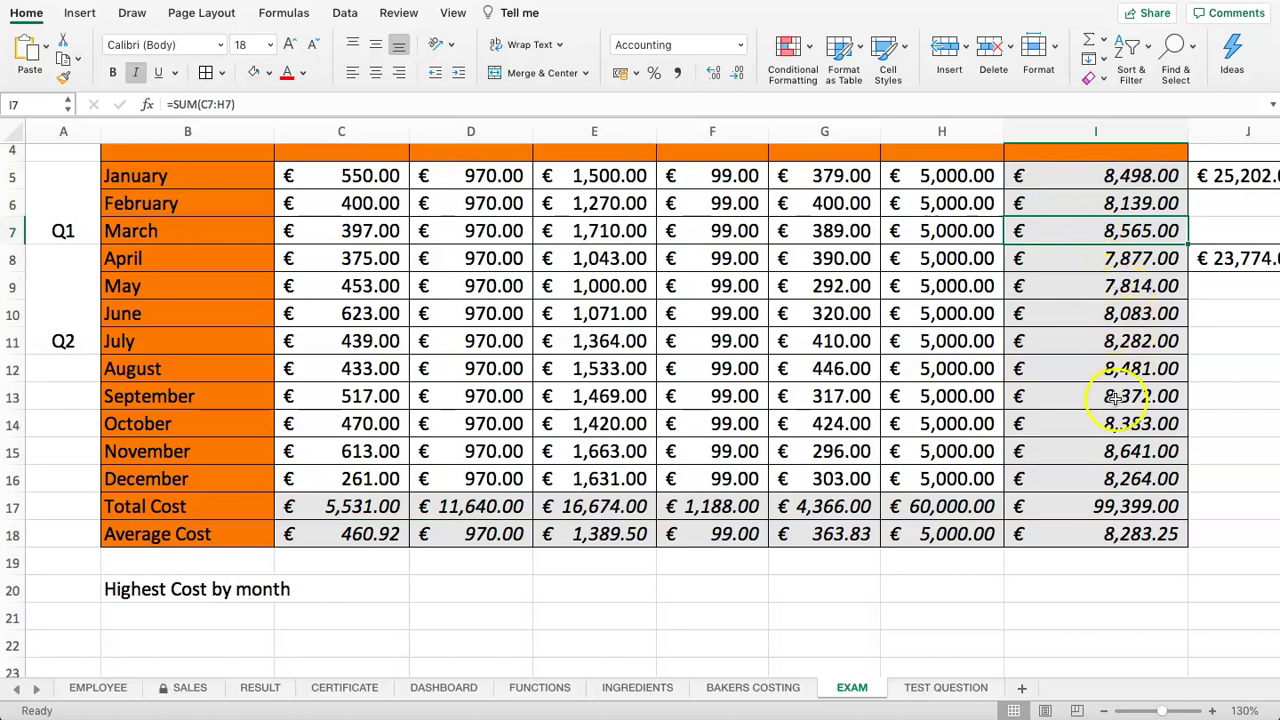
pyautogui.click(1086, 450)
pyautogui.moveTo(1077, 453); pyautogui.dragTo(144, 447)
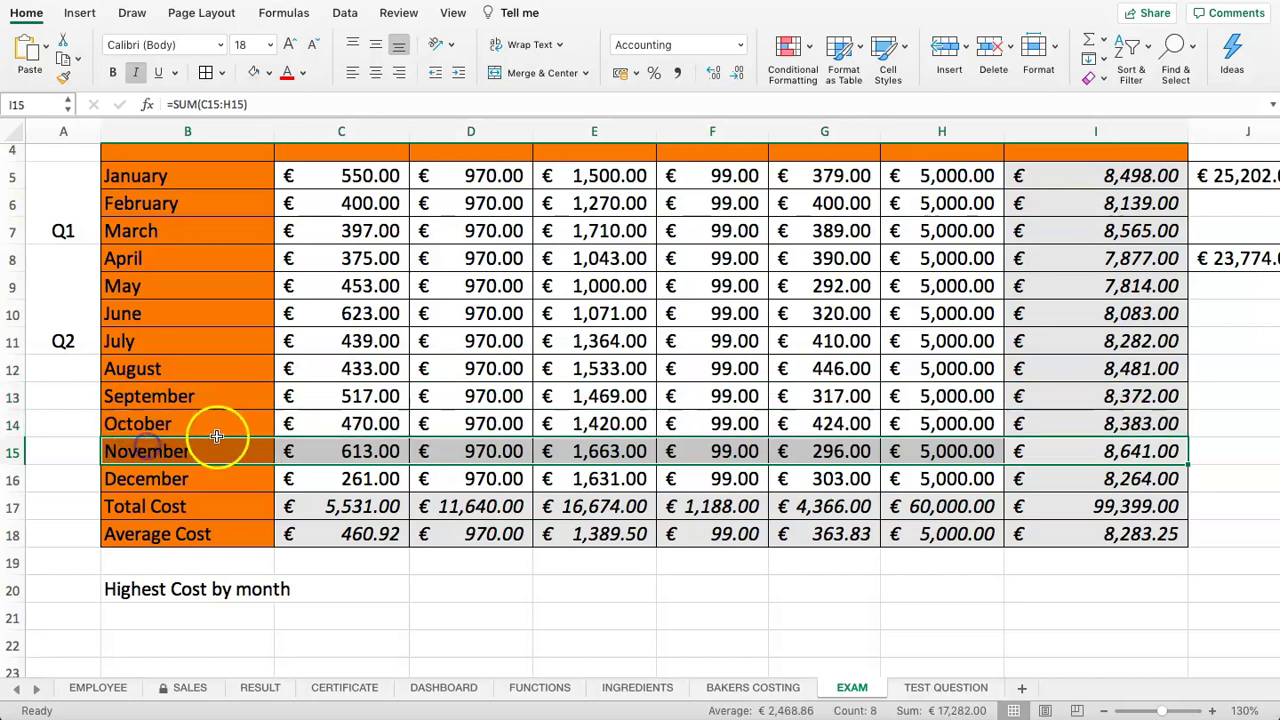
pyautogui.click(1097, 458)
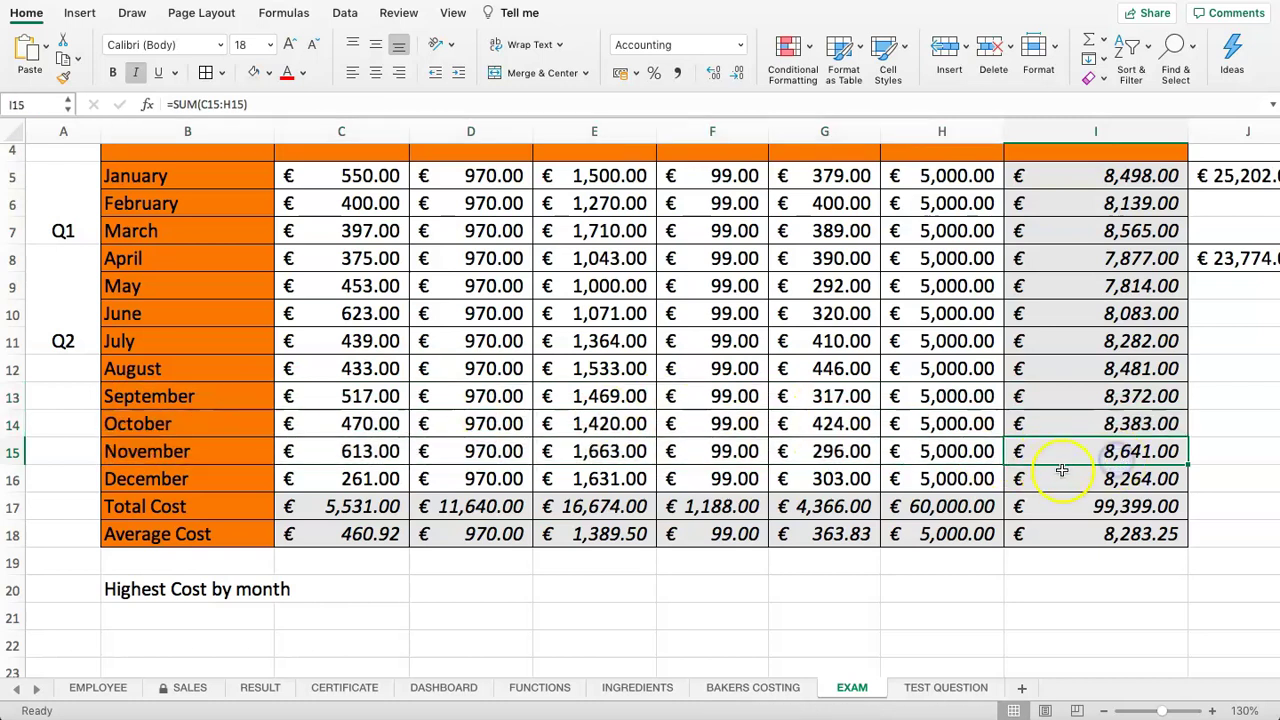
pyautogui.scroll(-4, 1062, 470)
pyautogui.click(288, 476)
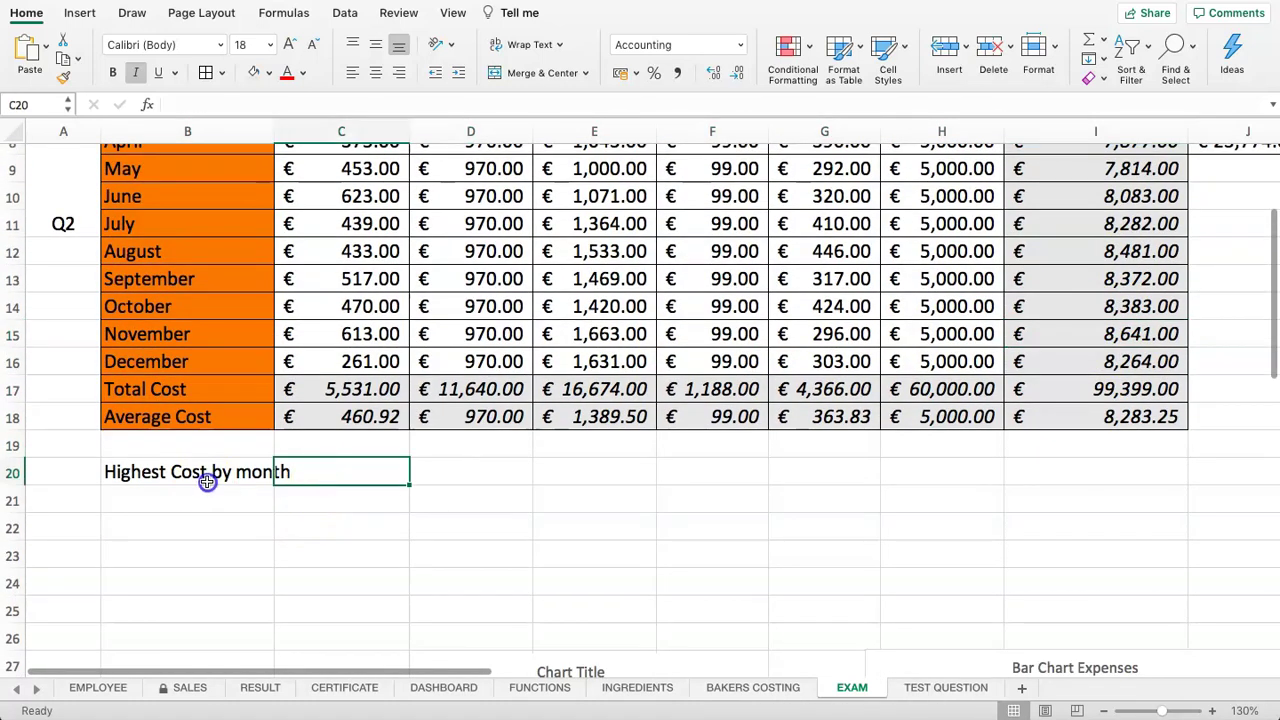
pyautogui.click(212, 484)
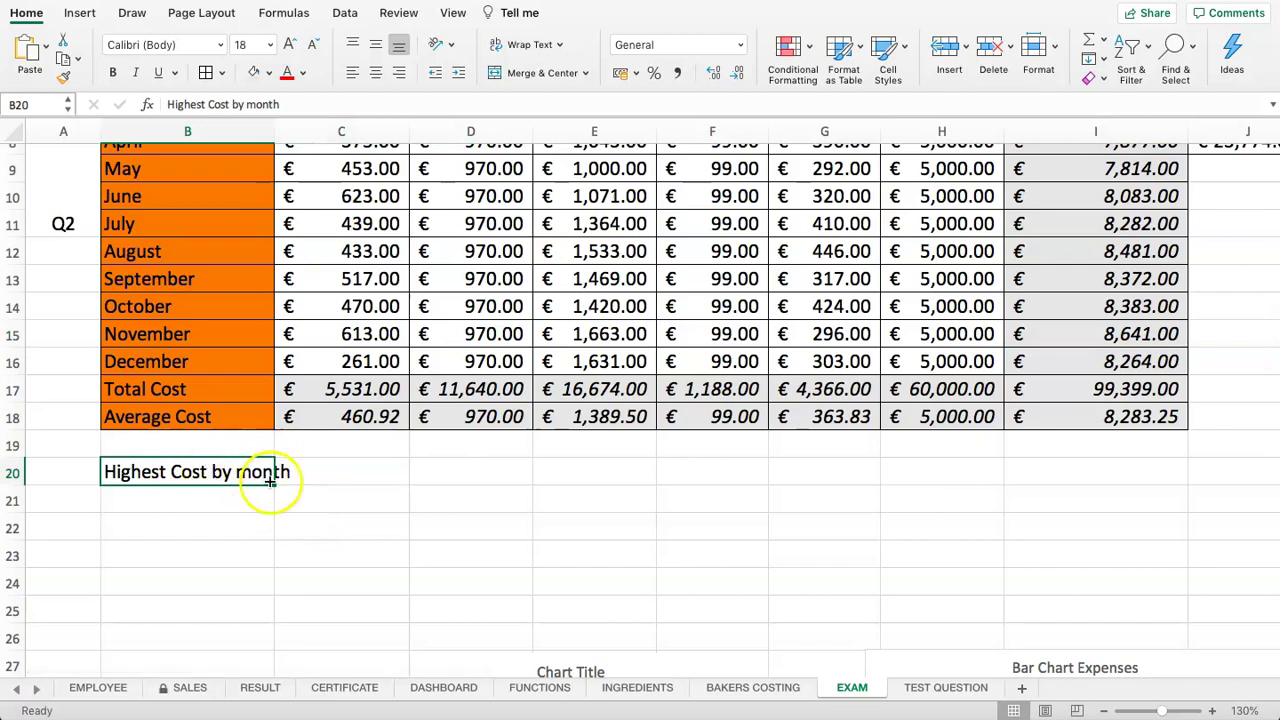
pyautogui.scroll(5, 1040, 361)
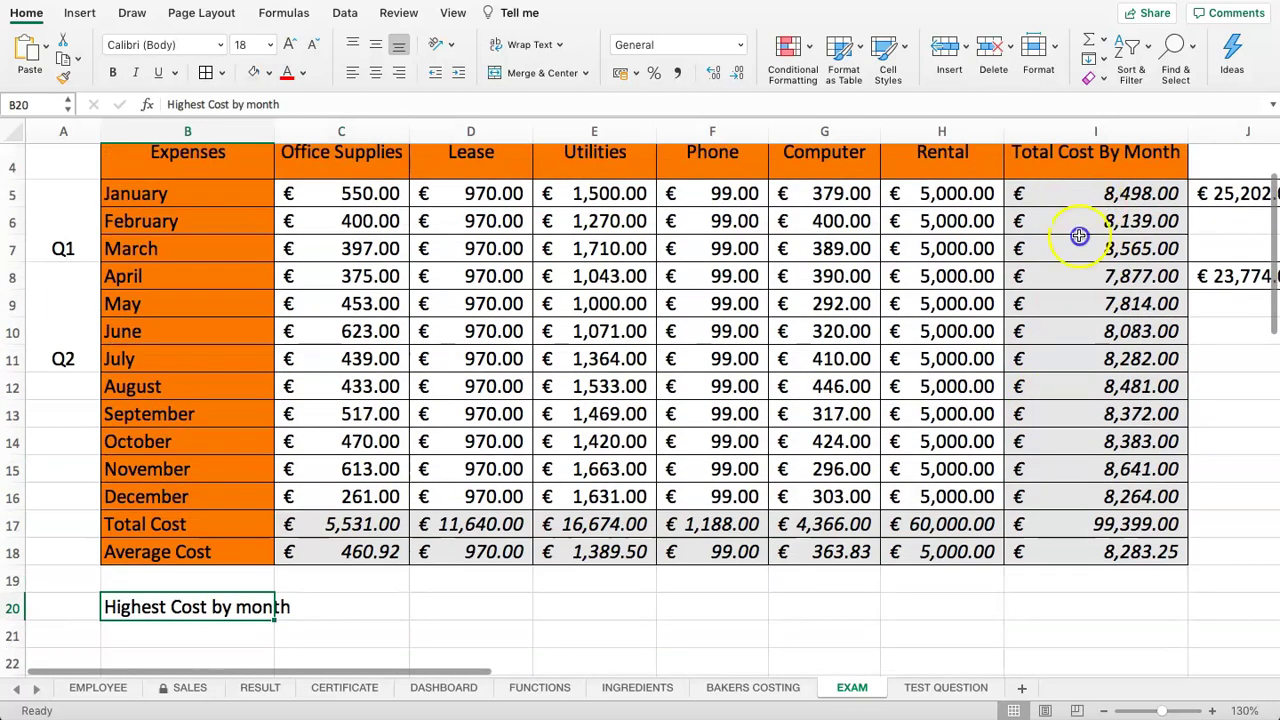
pyautogui.moveTo(1080, 194); pyautogui.dragTo(1081, 570)
pyautogui.scroll(-5, 1000, 540)
# - Calculate the highest monthly cost in C20 with =MAX(I5:I16) and check it against the monthly totals
pyautogui.click(322, 461)
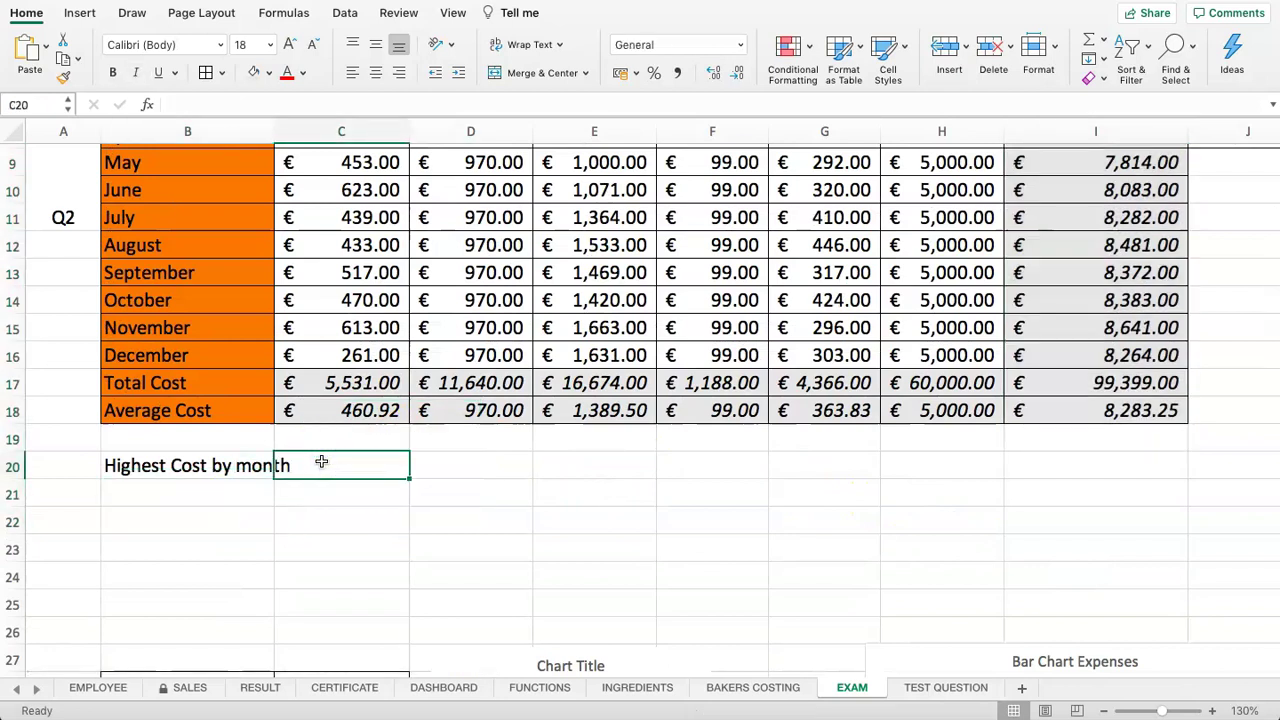
pyautogui.write('=')
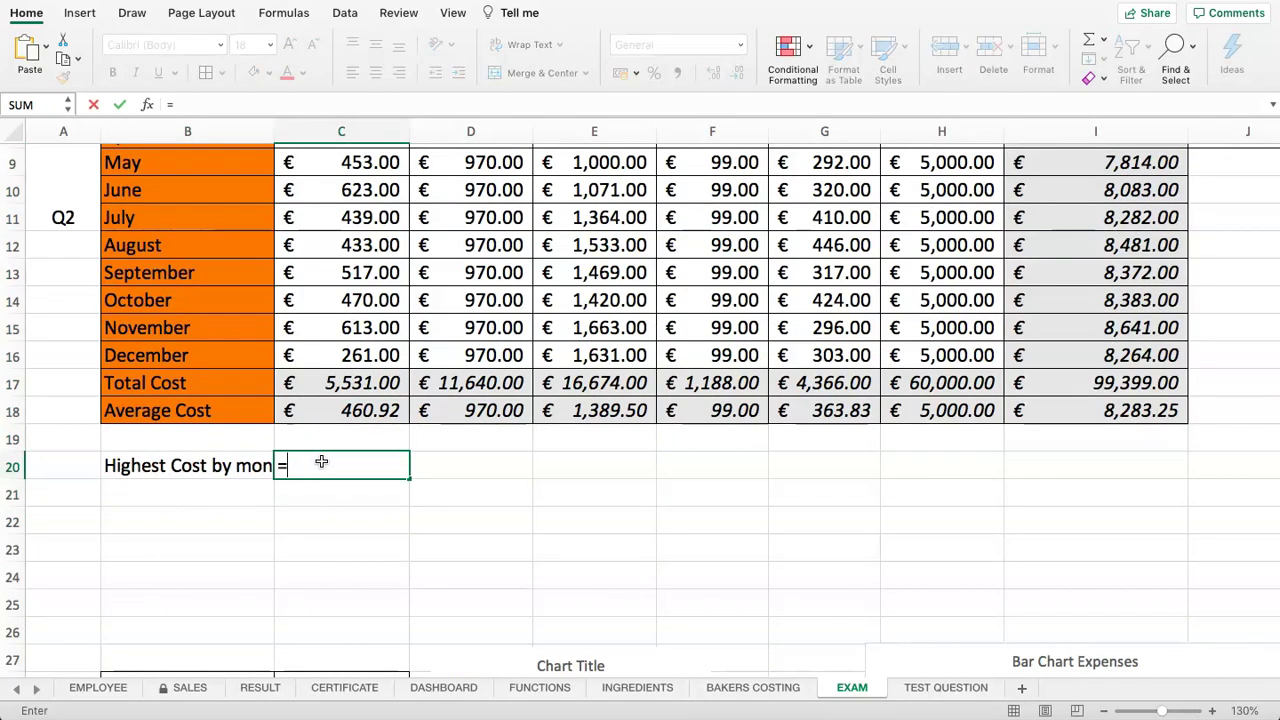
pyautogui.write('MAX(')
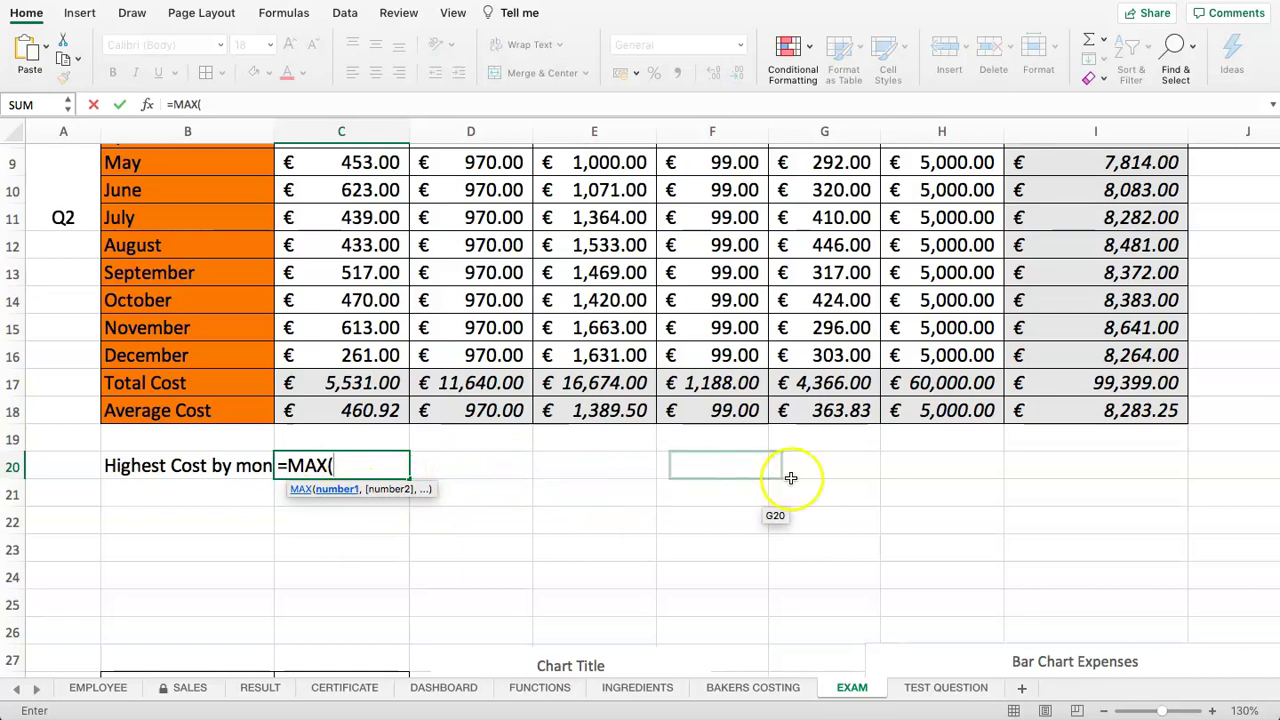
pyautogui.scroll(3, 1014, 420)
pyautogui.moveTo(1097, 469); pyautogui.dragTo(1126, 528)
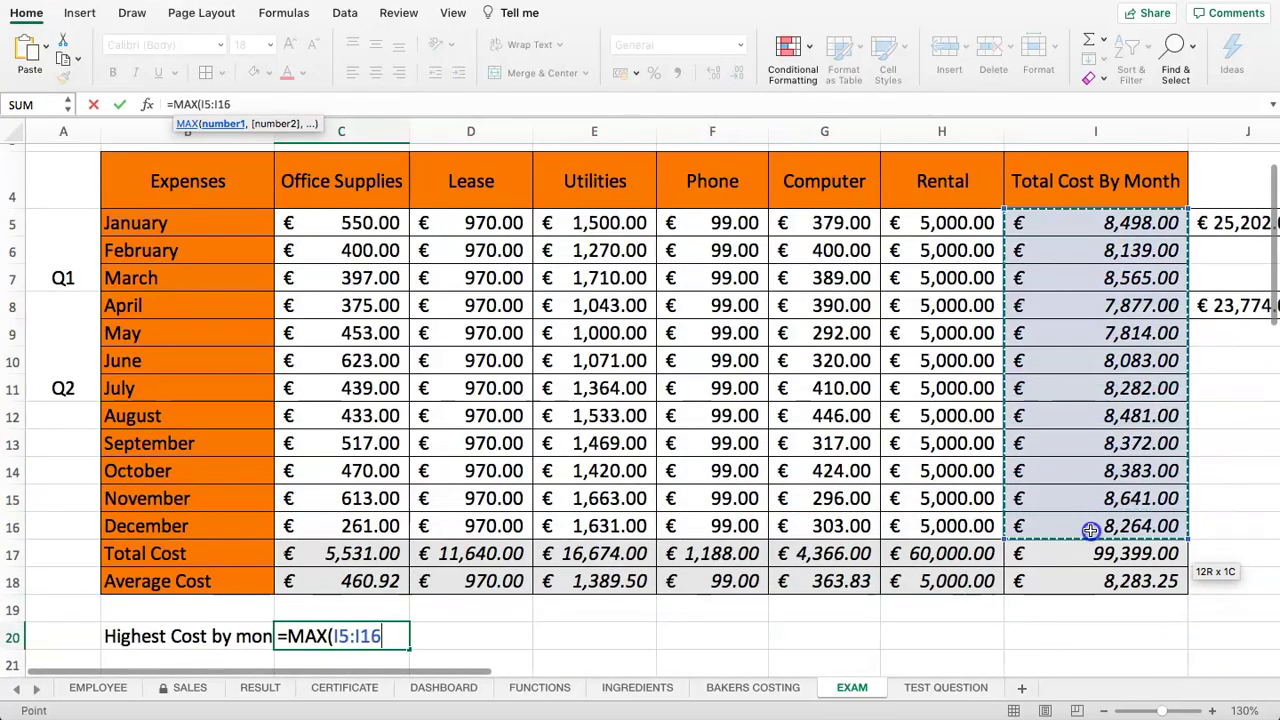
pyautogui.scroll(-1, 943, 448)
pyautogui.press('Return')
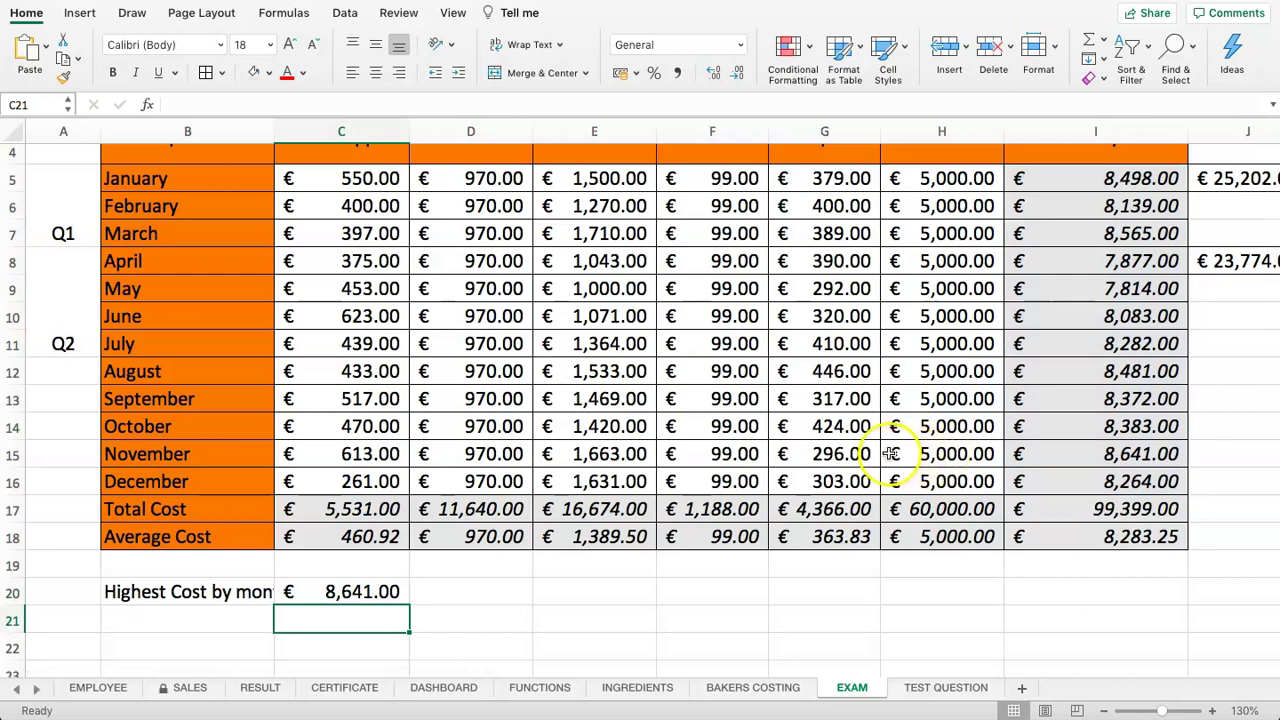
pyautogui.moveTo(1085, 178); pyautogui.dragTo(1100, 486)
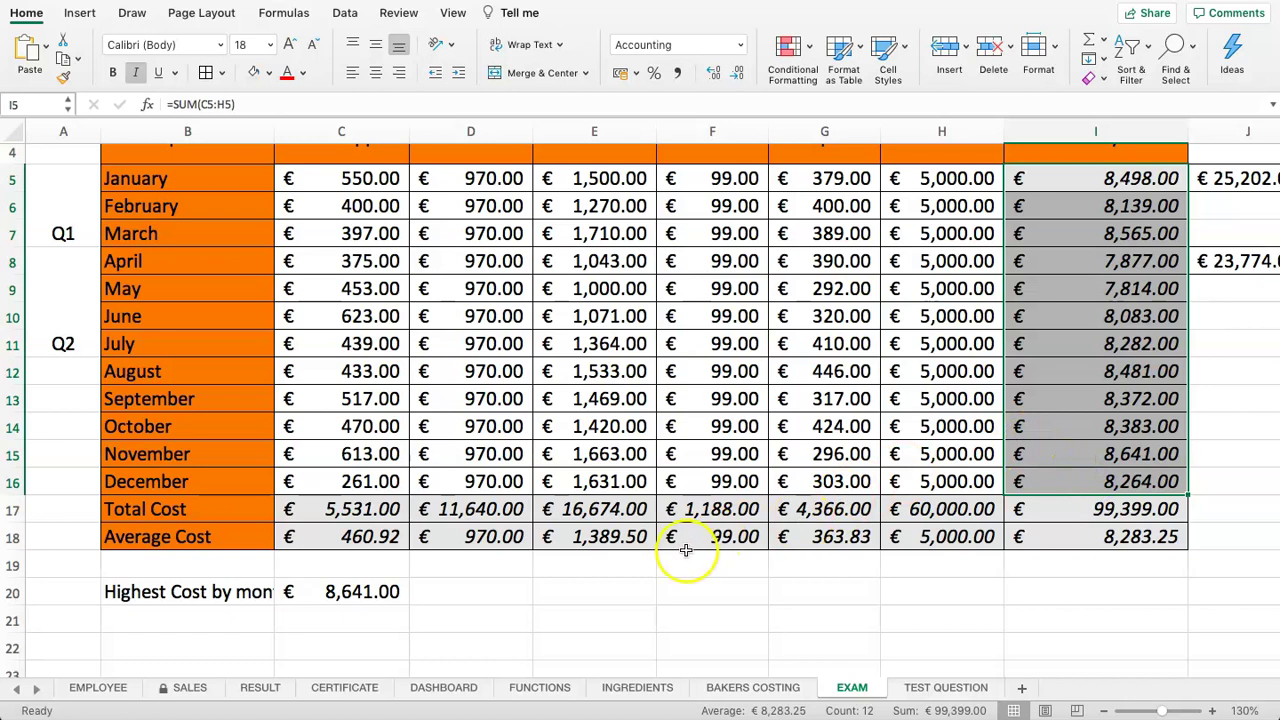
pyautogui.click(315, 617)
pyautogui.click(333, 595)
pyautogui.scroll(-1, 333, 595)
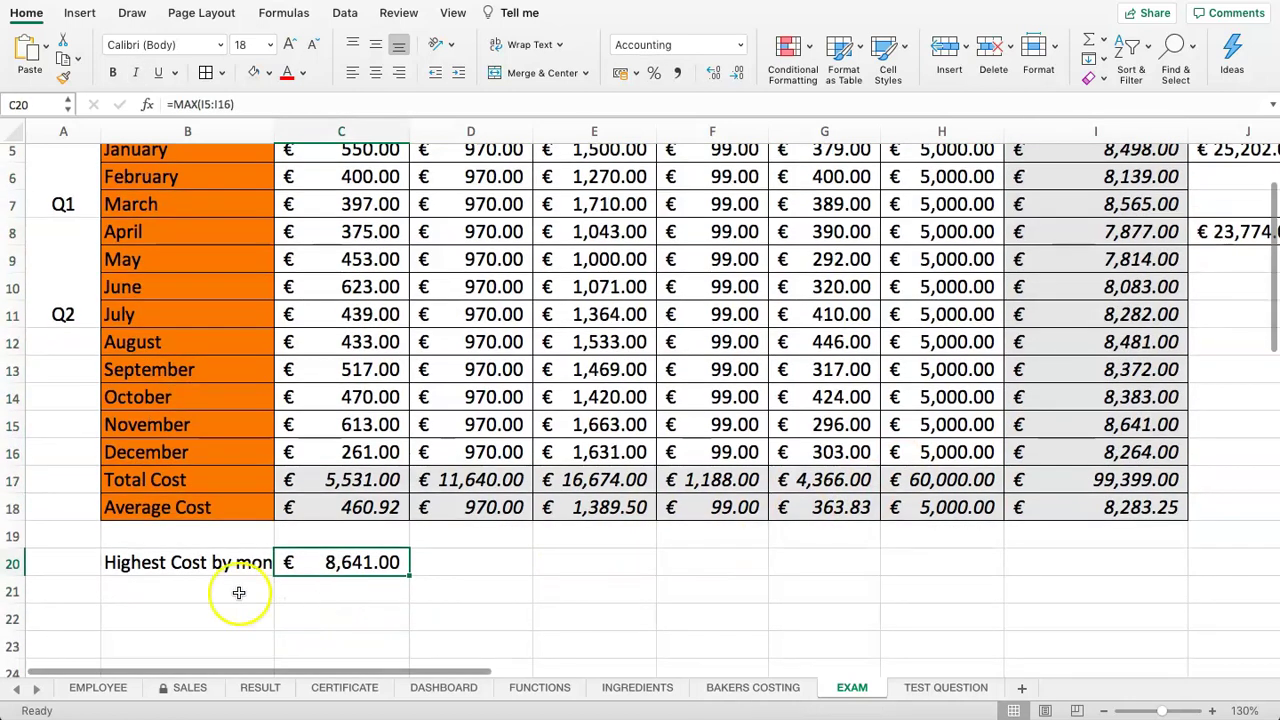
# - Mark question 14 (highest cost by month) as YES on the TEST QUESTION sheet
pyautogui.click(240, 594)
pyautogui.click(942, 688)
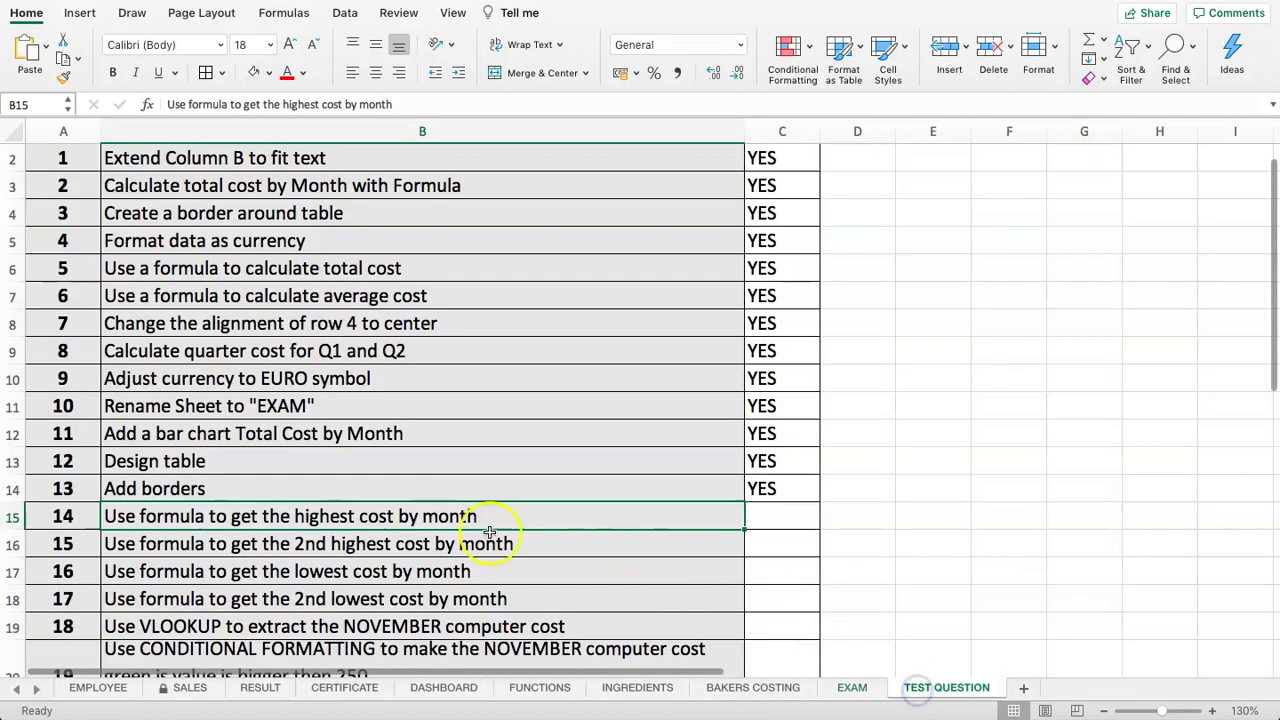
pyautogui.click(784, 533)
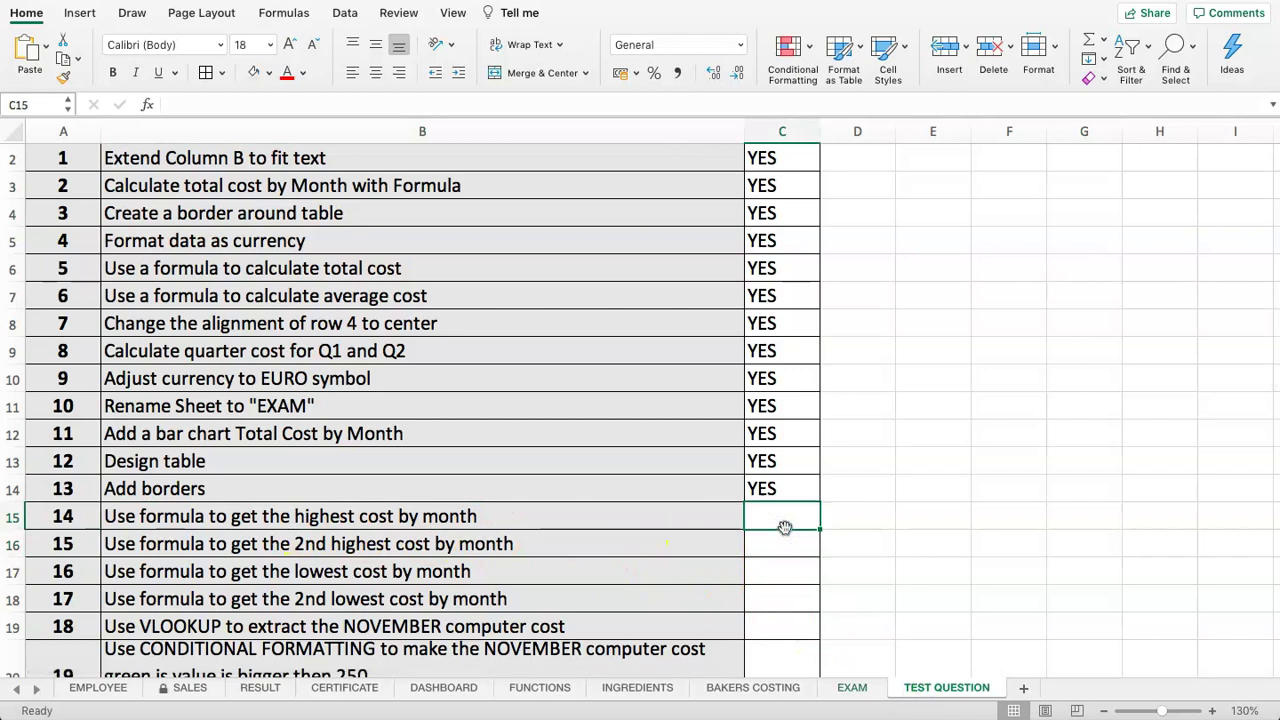
pyautogui.press('Return')
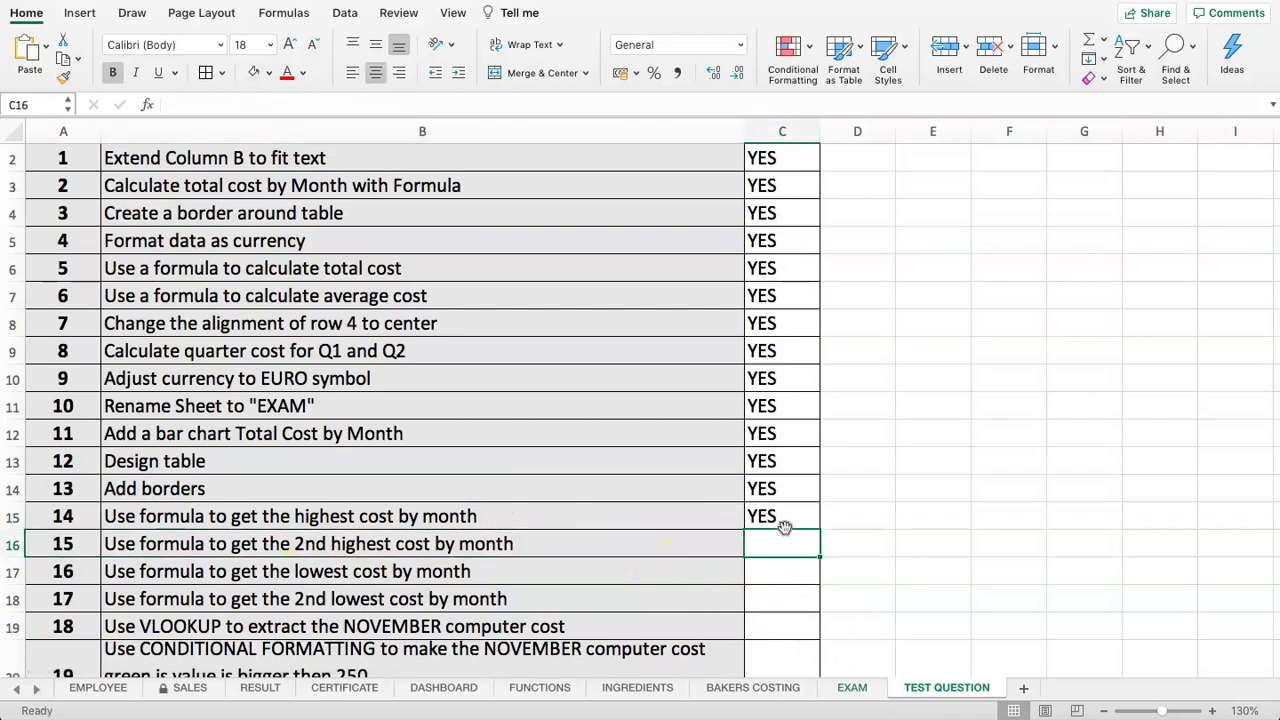
# - Label cell B21 on the EXAM sheet "2nd highest"
pyautogui.click(851, 688)
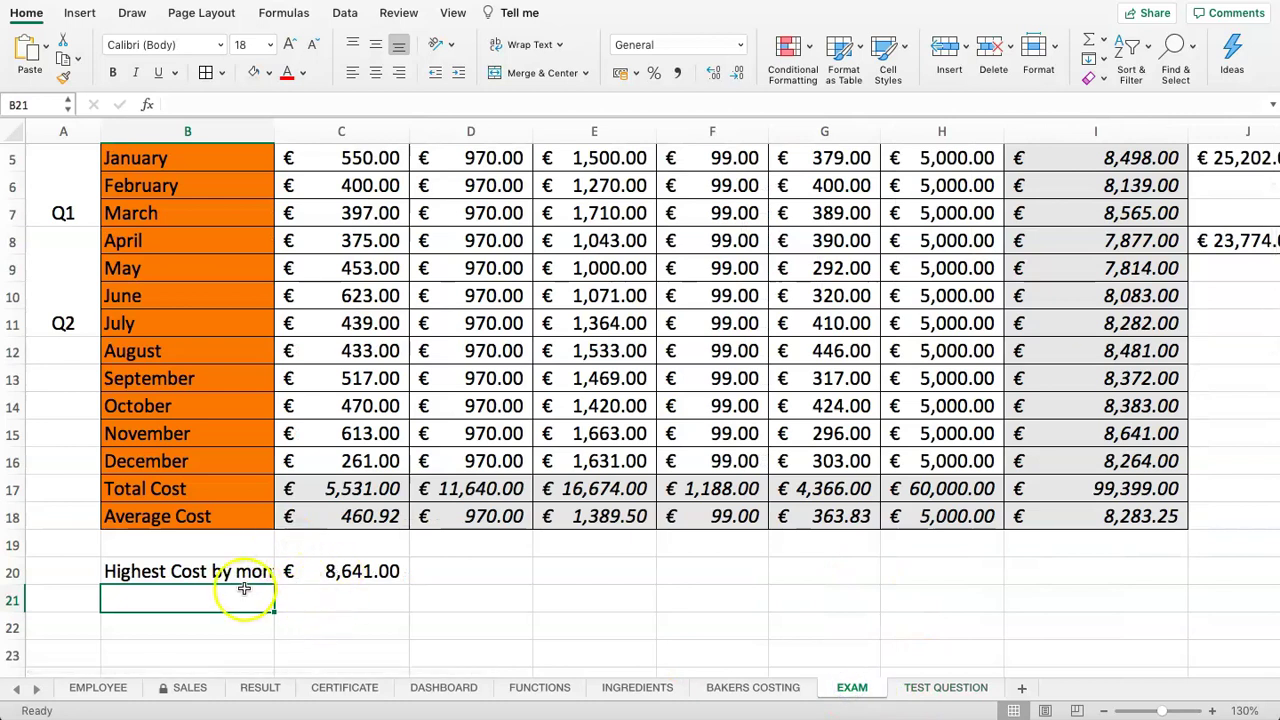
pyautogui.click(151, 579)
pyautogui.click(158, 595)
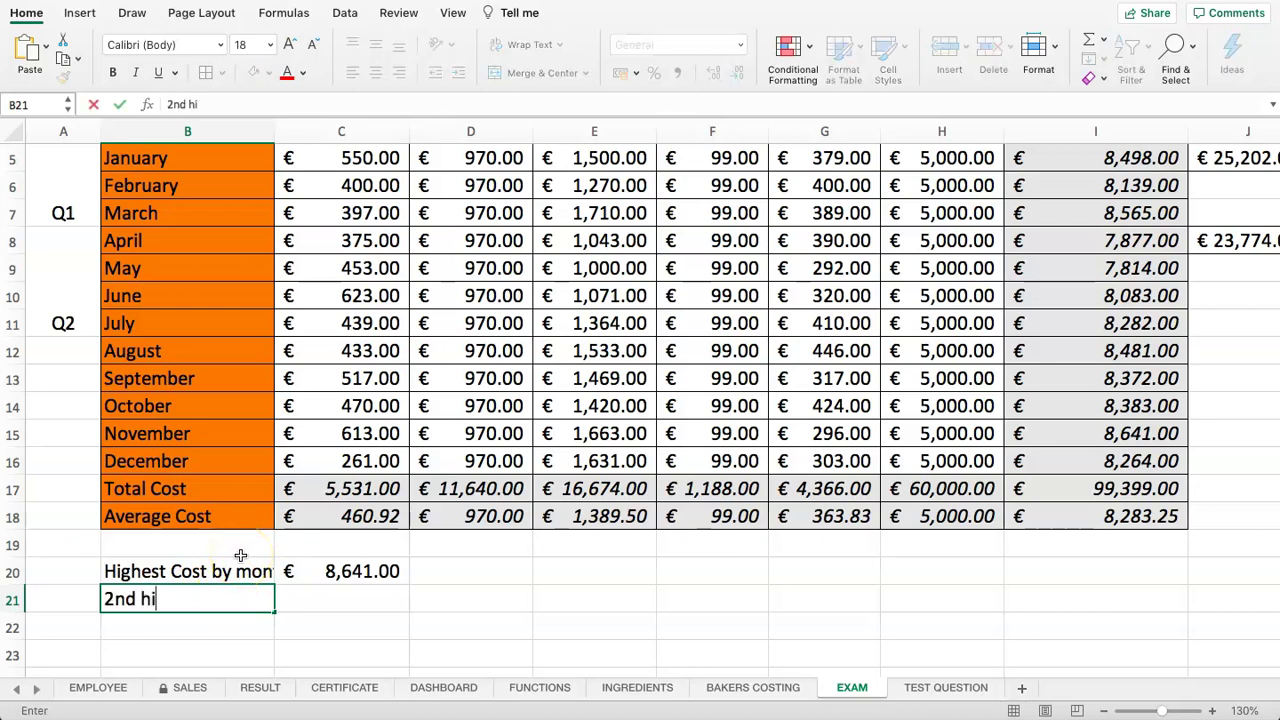
pyautogui.press('Tab')
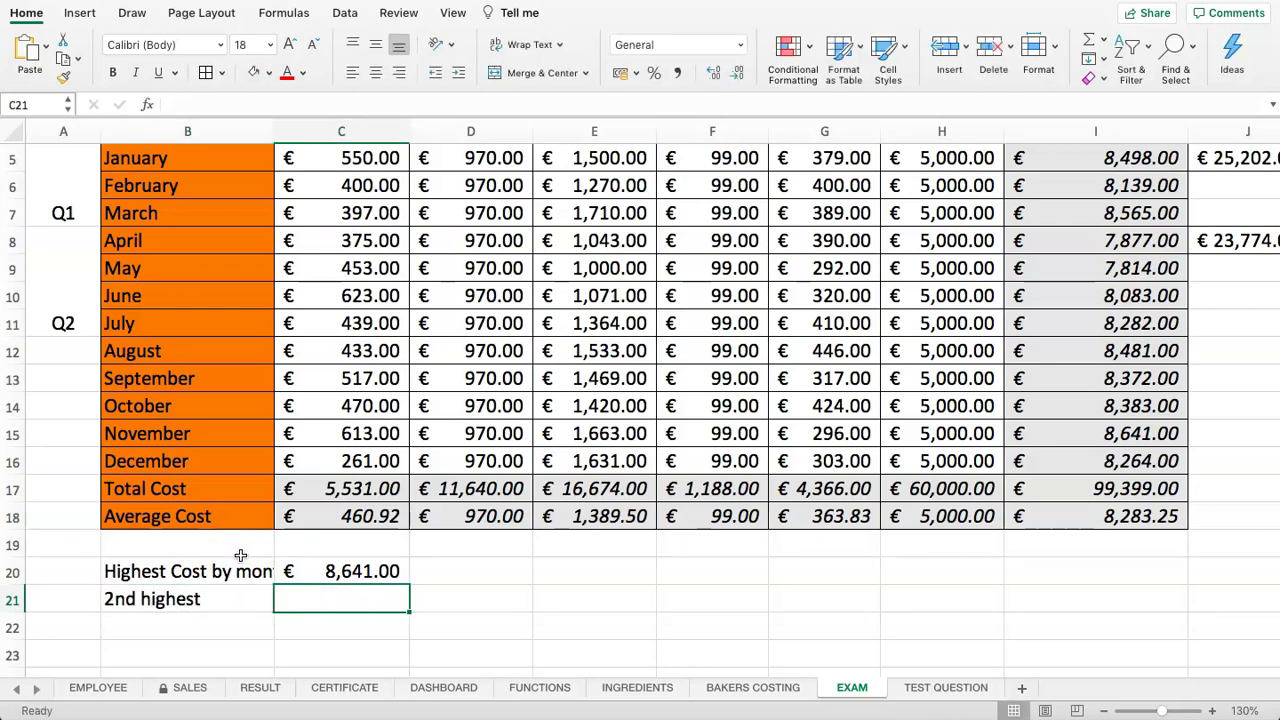
# - Enter =LARGE(I5:I16,1) in C21 on the EXAM sheet, using the January to December monthly totals as the array
pyautogui.write('=LARGE(')
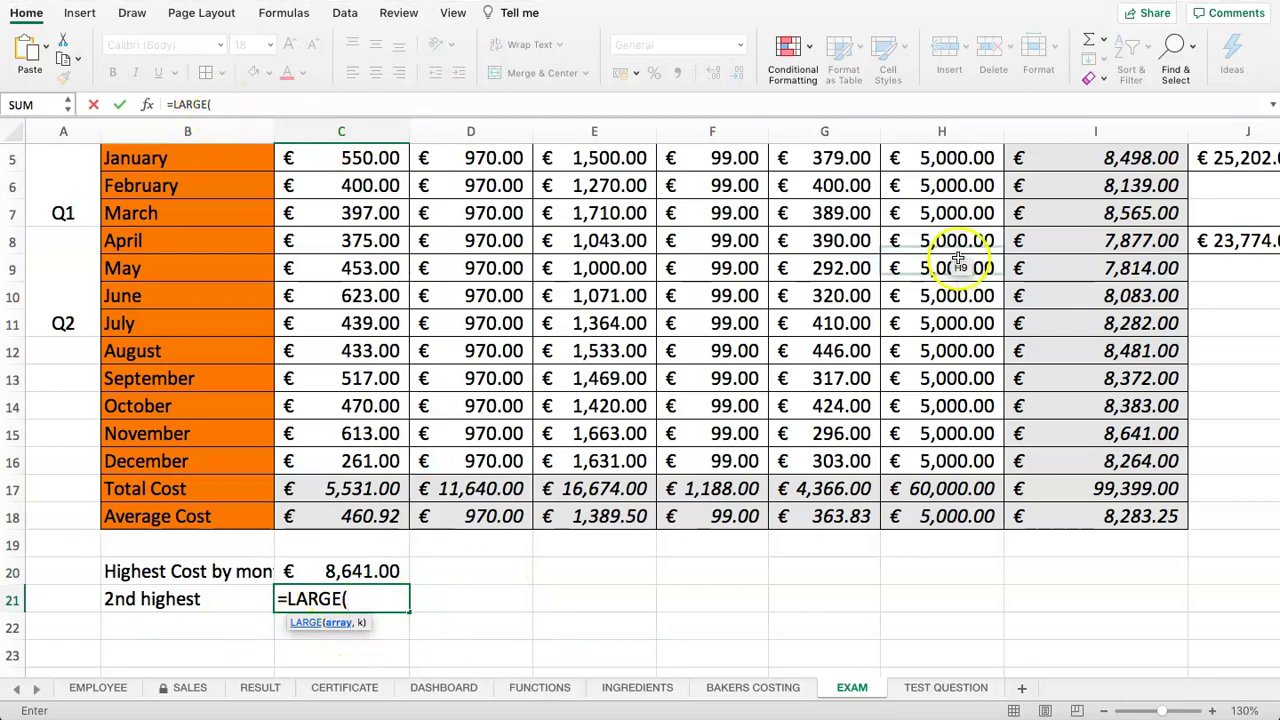
pyautogui.scroll(1, 1059, 213)
pyautogui.moveTo(1058, 168); pyautogui.dragTo(1150, 471)
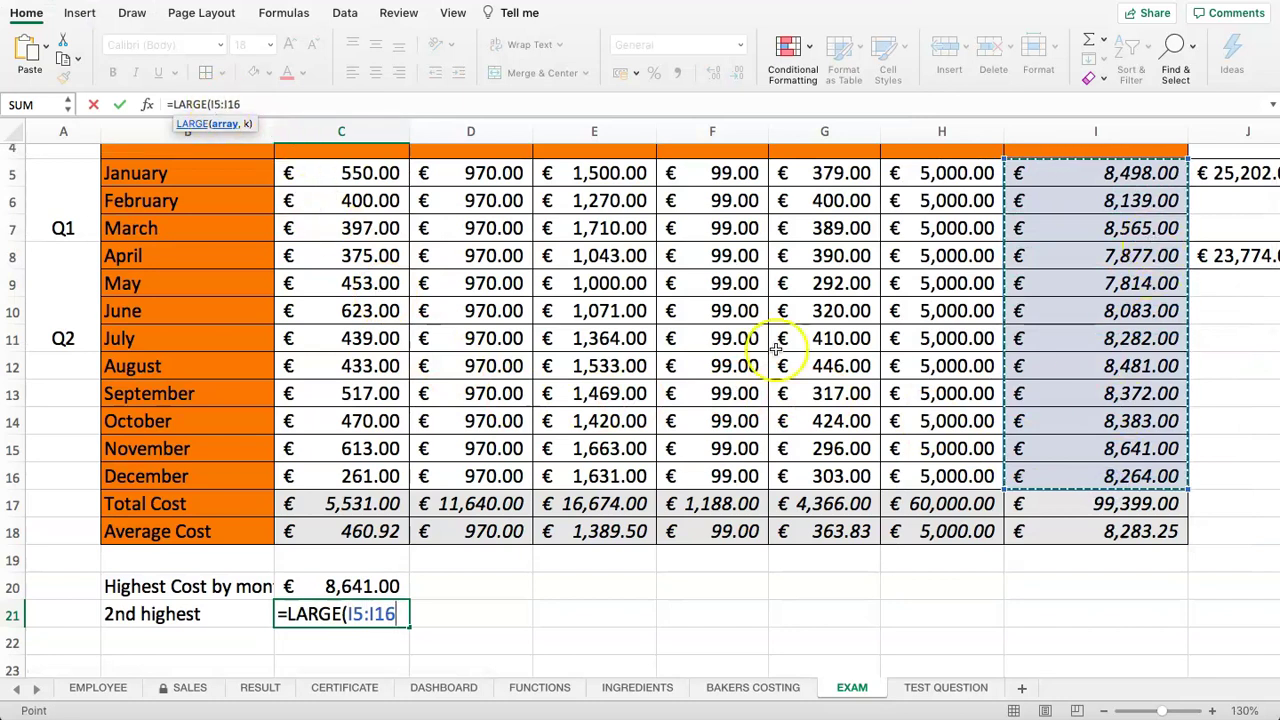
pyautogui.scroll(-1, 457, 423)
pyautogui.write(',')
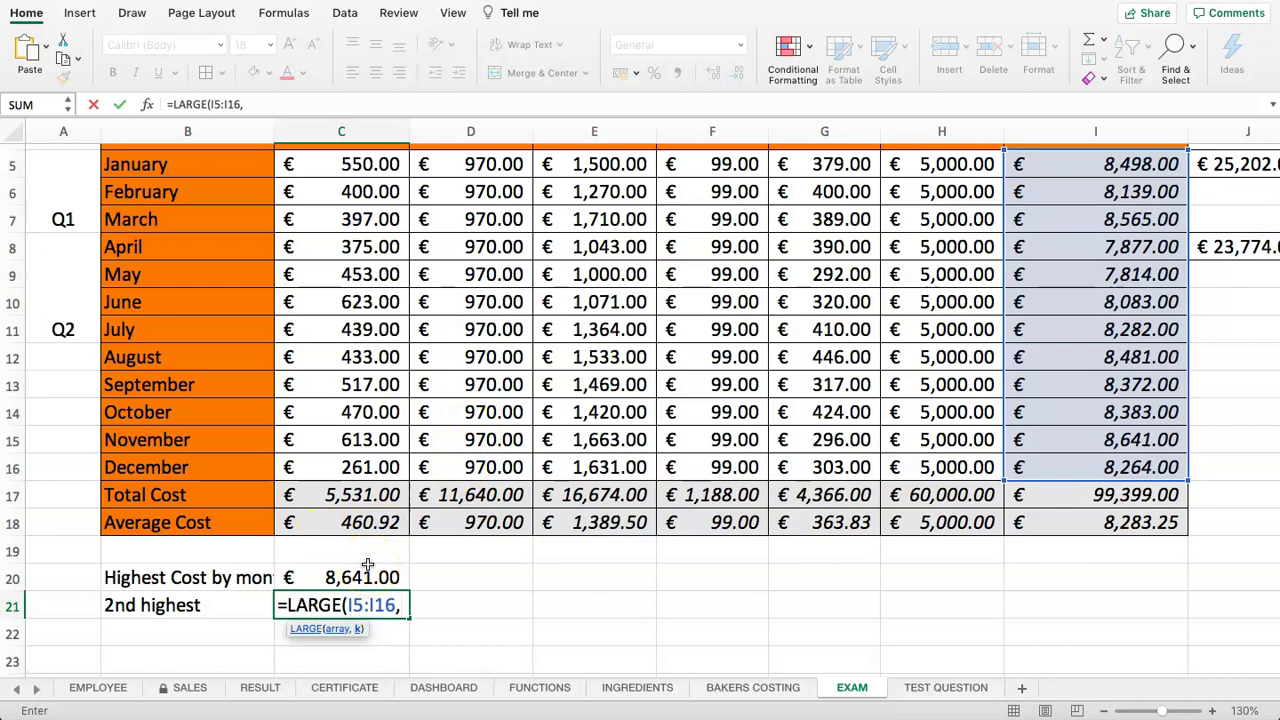
pyautogui.write('1)')
pyautogui.press('Return')
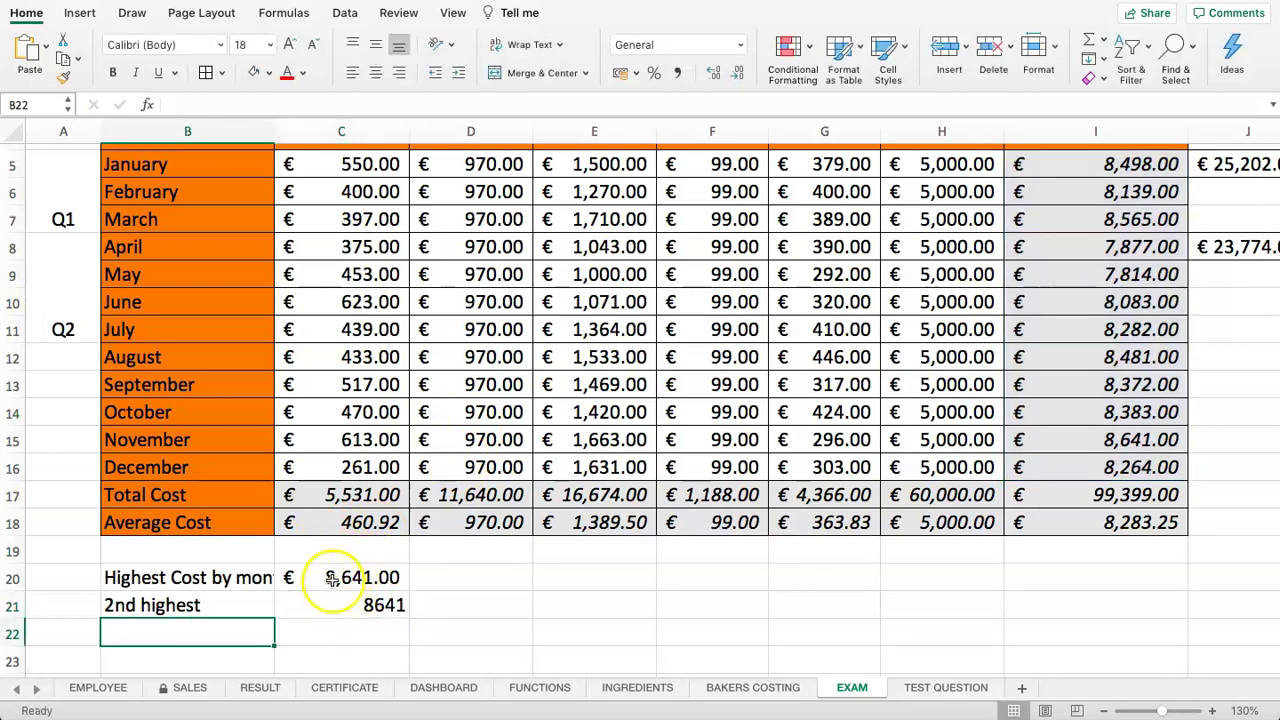
# - Change the rank in C21's LARGE formula to 2 and check the result against the monthly totals in column I
pyautogui.click(337, 605)
pyautogui.click(245, 104)
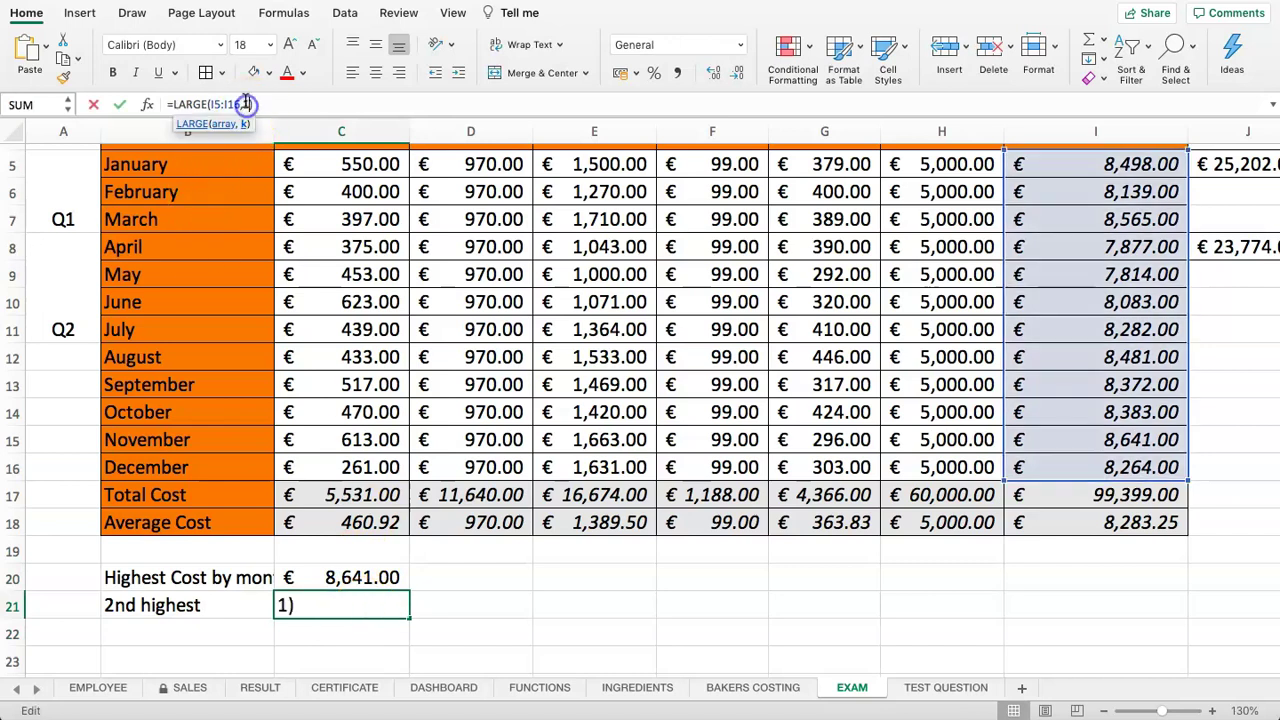
pyautogui.write('2')
pyautogui.press('Return')
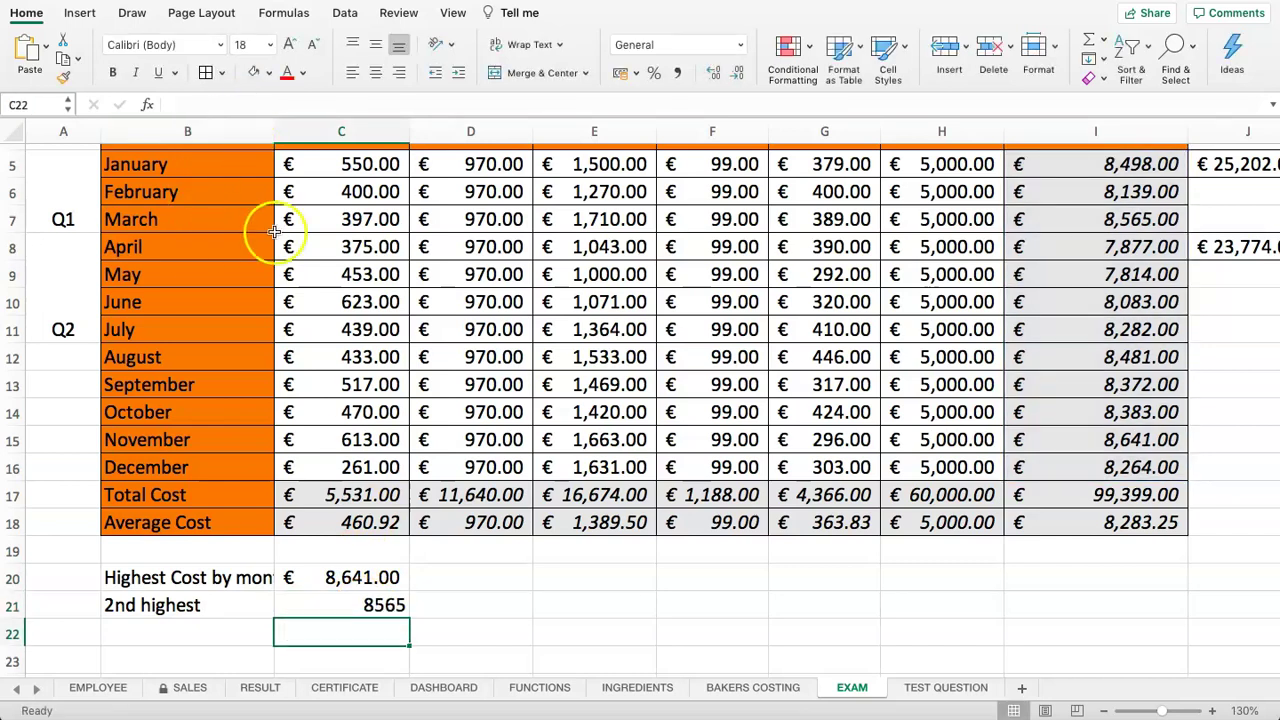
pyautogui.click(1105, 440)
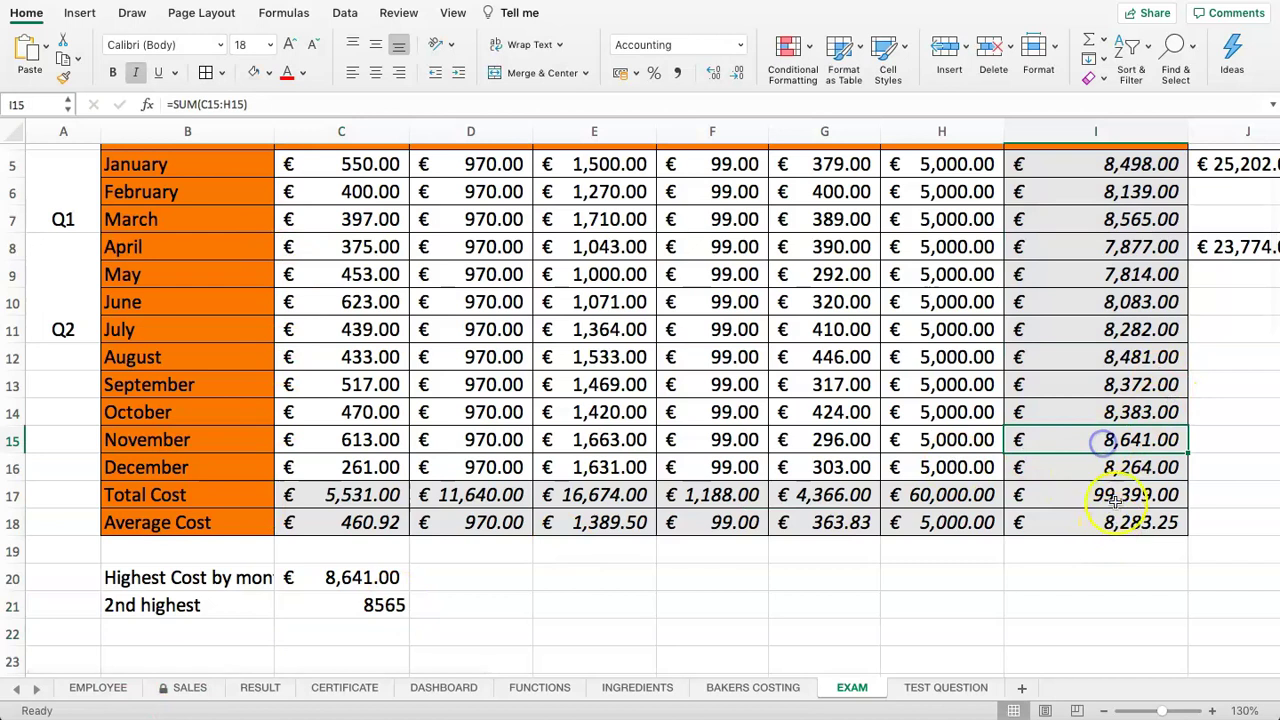
pyautogui.click(1096, 176)
pyautogui.click(1100, 218)
pyautogui.moveTo(1107, 219); pyautogui.dragTo(254, 217)
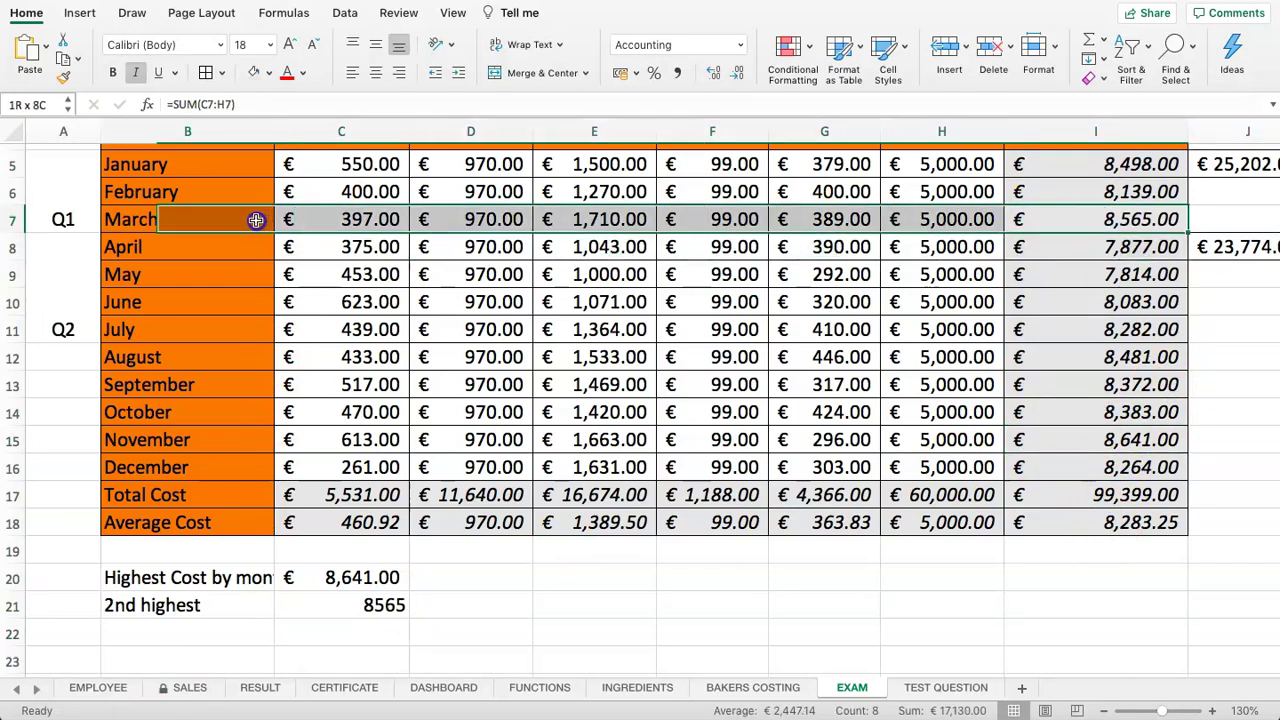
# - Copy the euro accounting format from C20 to C21
pyautogui.scroll(-3, 341, 497)
pyautogui.click(342, 487)
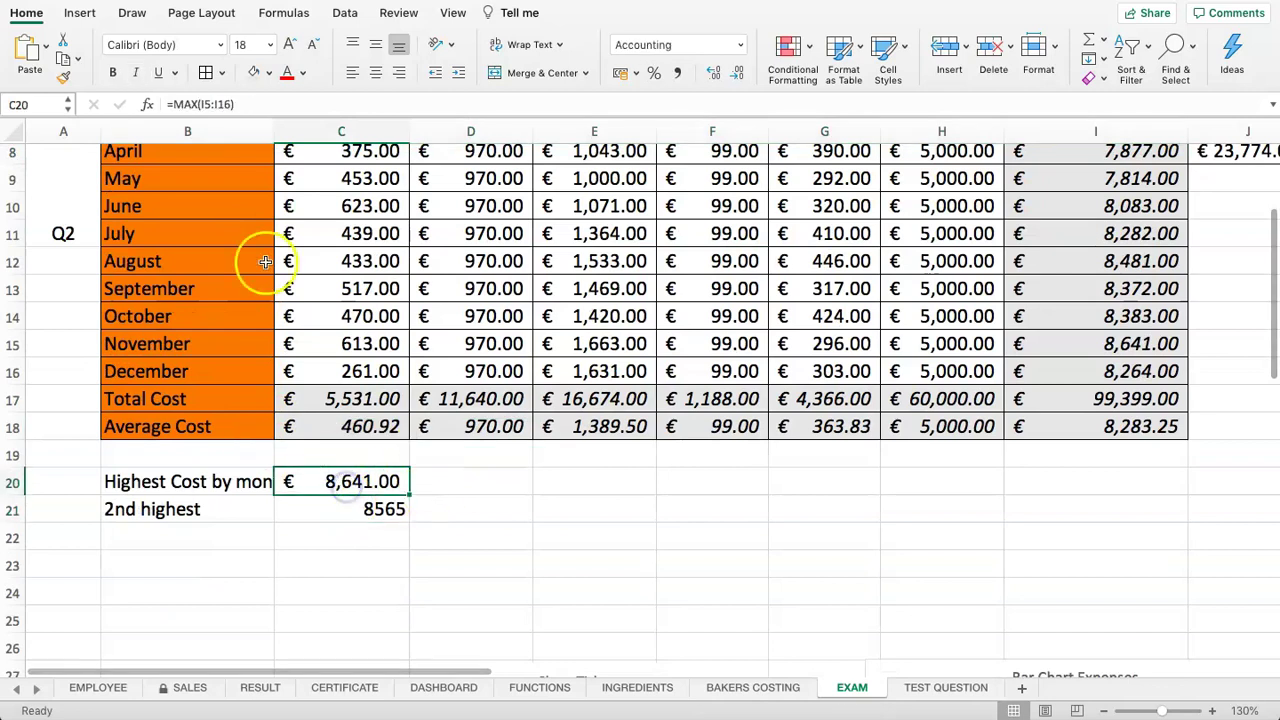
pyautogui.click(63, 74)
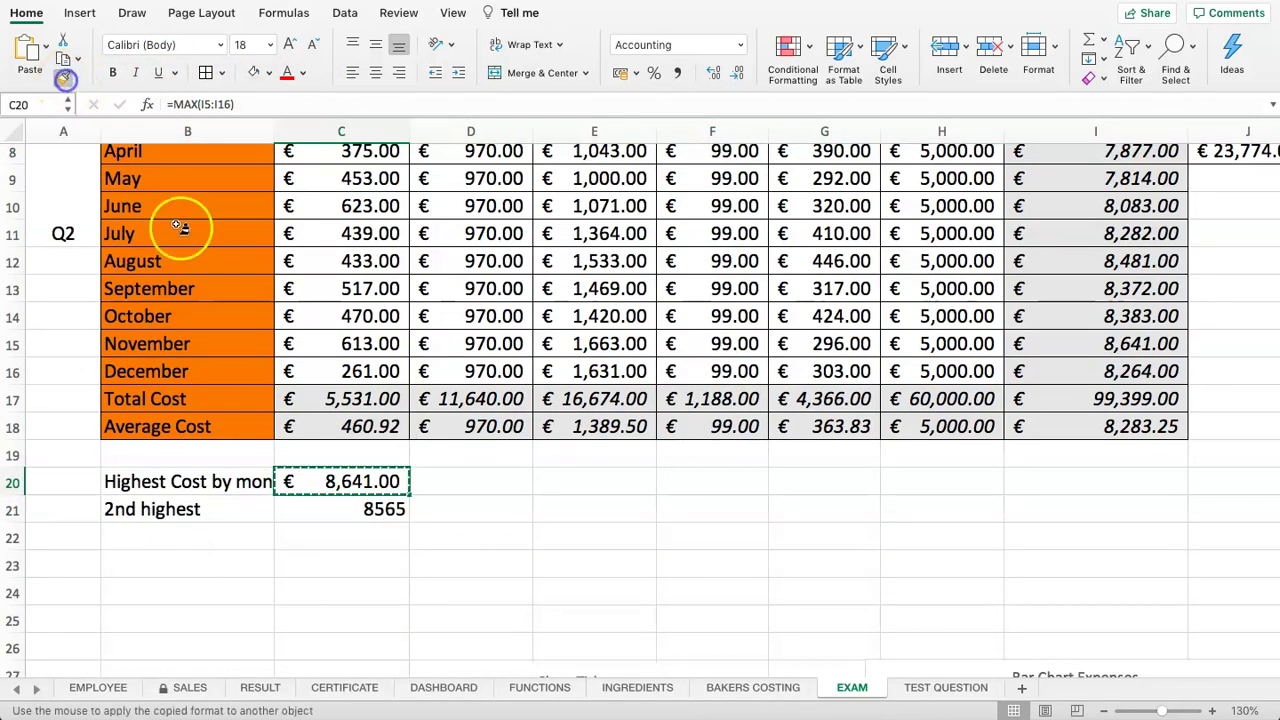
pyautogui.click(337, 511)
pyautogui.click(337, 480)
pyautogui.click(337, 537)
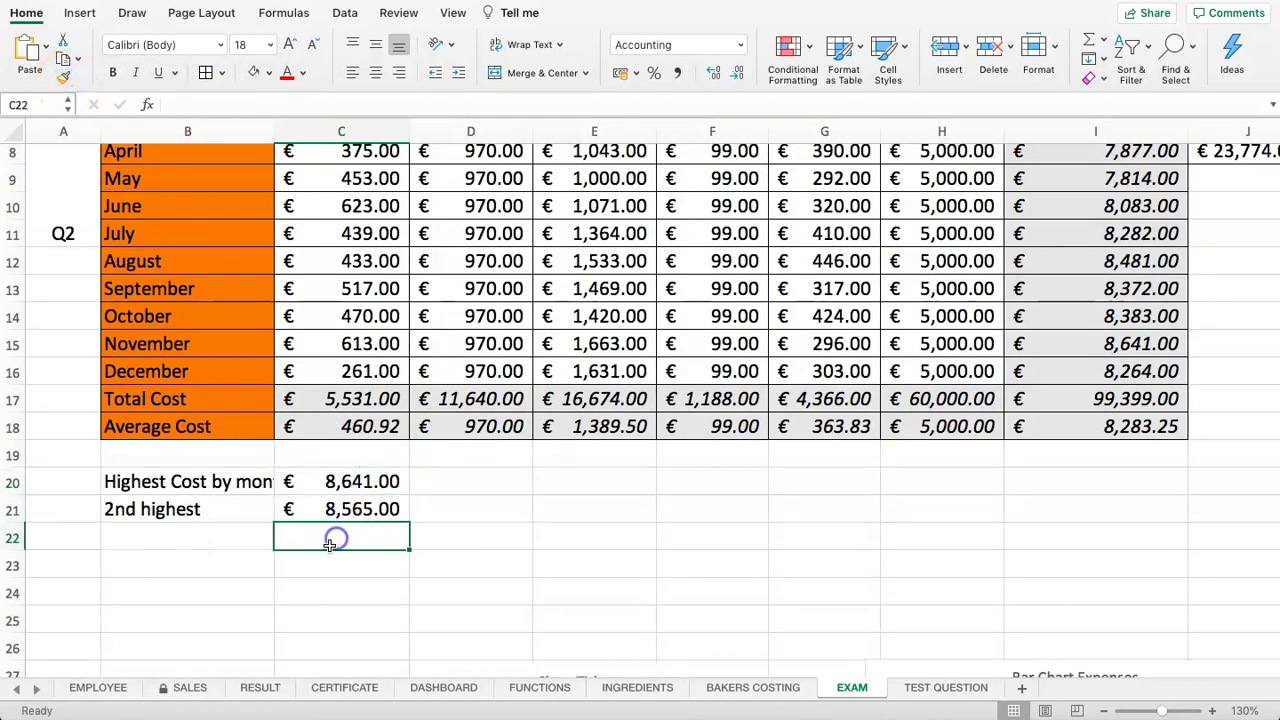
# - Mark question 15 (2nd highest cost by month) as YES on the TEST QUESTION sheet
pyautogui.click(927, 688)
pyautogui.scroll(1, 529, 480)
pyautogui.write('YES')
pyautogui.press('Return')
pyautogui.press('Left')
pyautogui.press('Right')
pyautogui.press('Right')
pyautogui.scroll(-2, 857, 497)
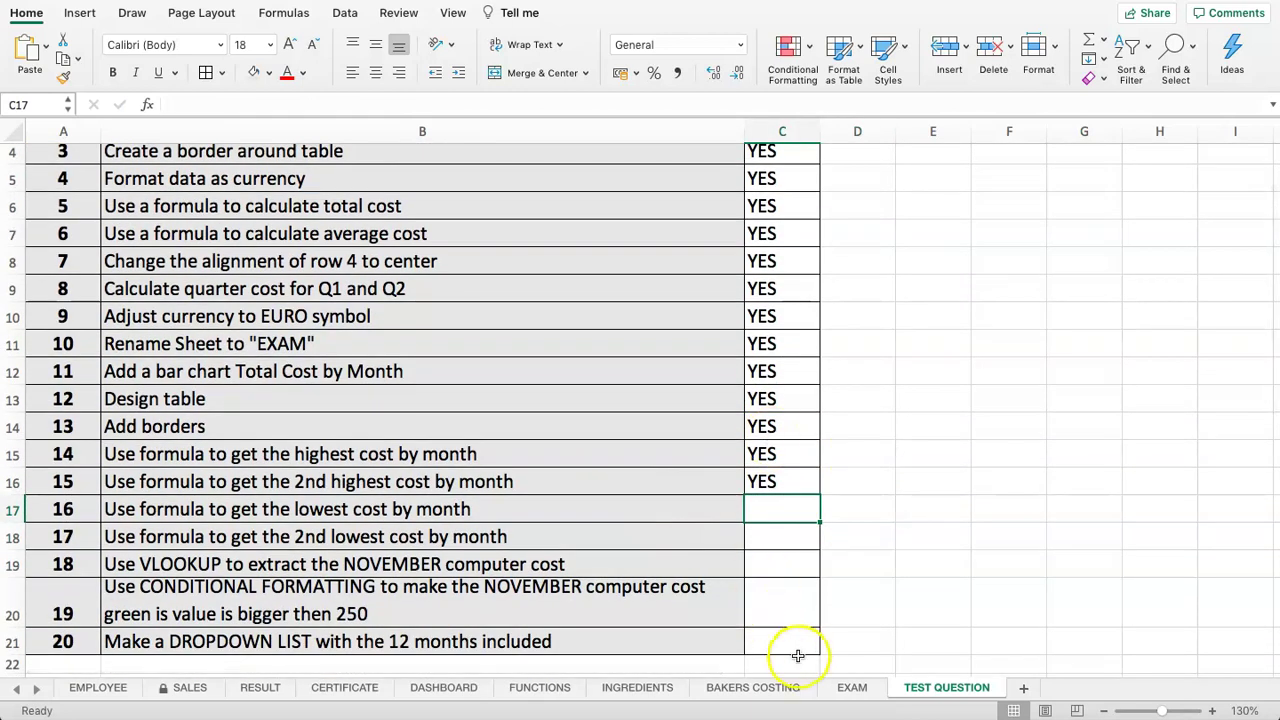
# - Label B22 on the EXAM sheet "Lowest" and calculate the lowest monthly cost in C22 with =MIN(I5:I16)
pyautogui.click(848, 688)
pyautogui.click(191, 546)
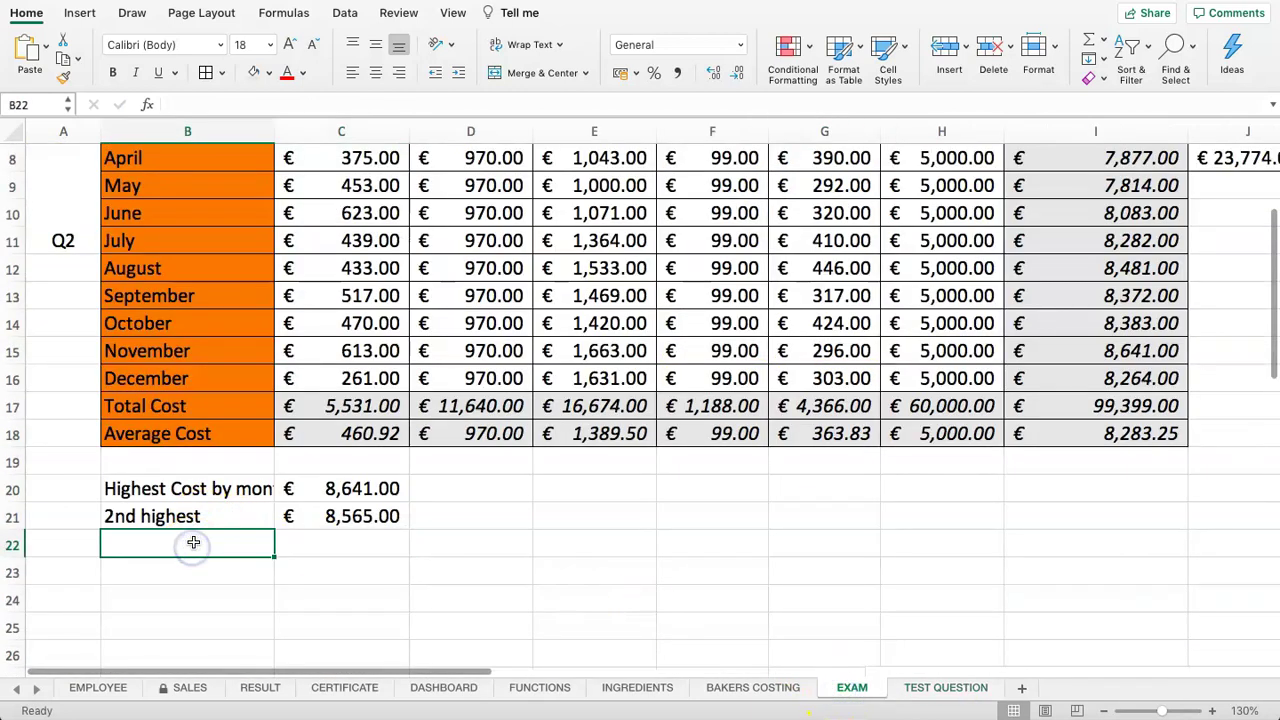
pyautogui.write('Lowest')
pyautogui.press('Tab')
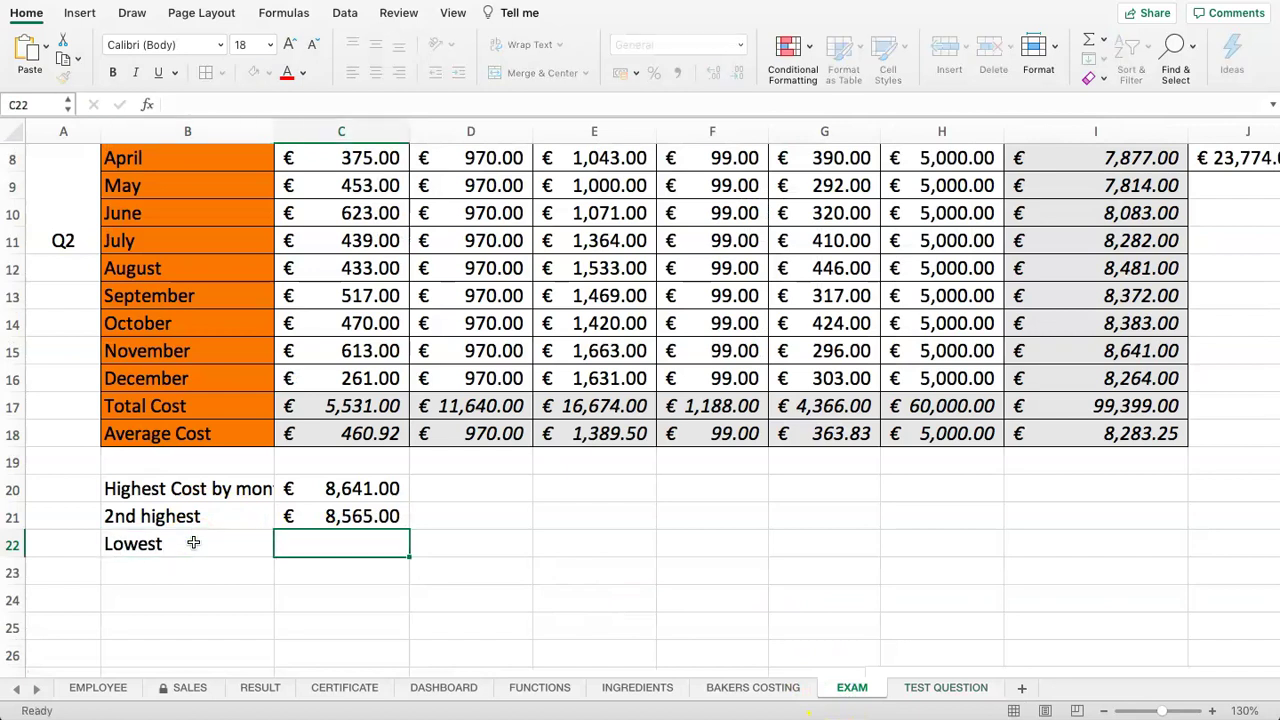
pyautogui.write('=MIN(')
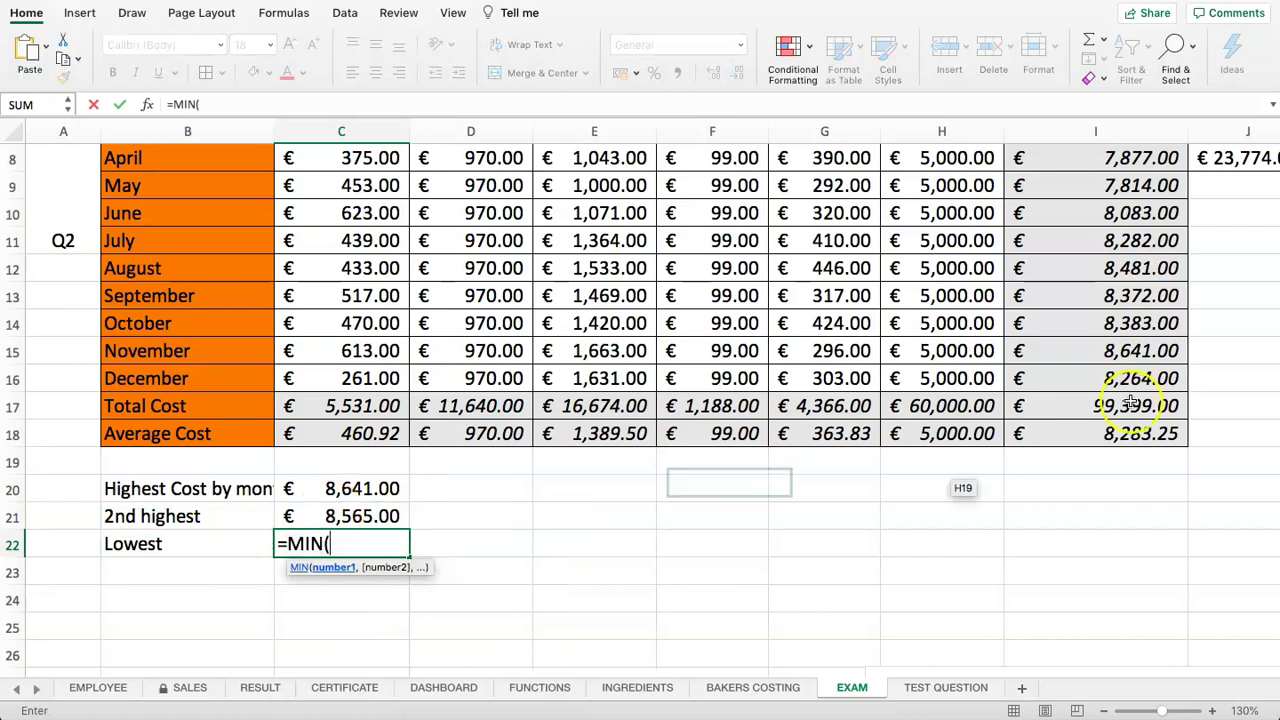
pyautogui.scroll(4, 1257, 371)
pyautogui.moveTo(1095, 204); pyautogui.dragTo(1122, 508)
pyautogui.press('Return')
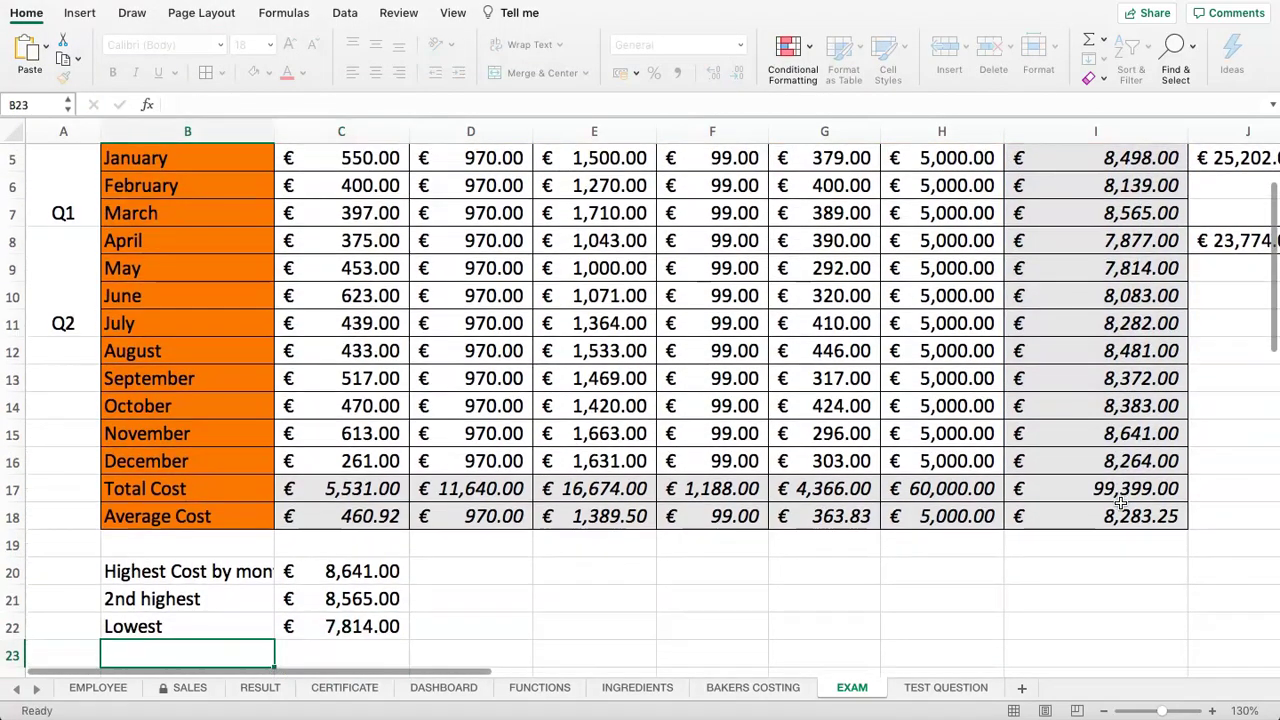
# - Check the lowest cost in C22 against the April and May totals in column I
pyautogui.click(346, 632)
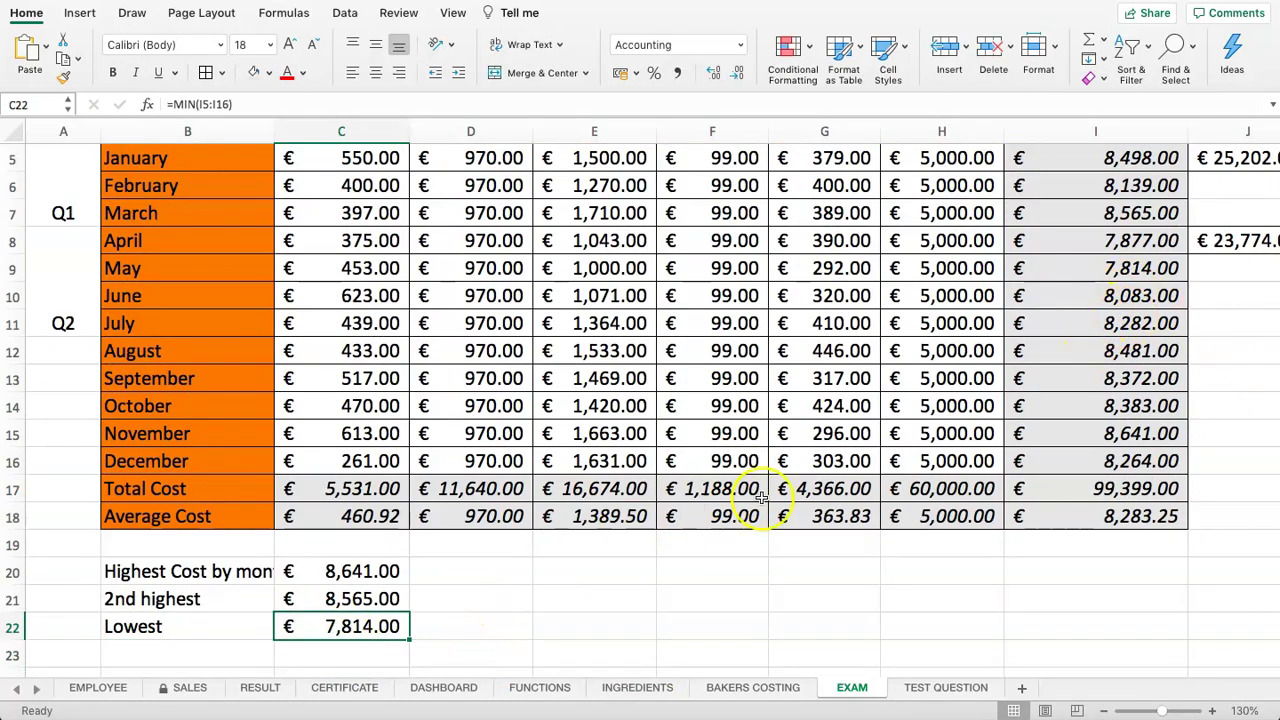
pyautogui.scroll(2, 1254, 311)
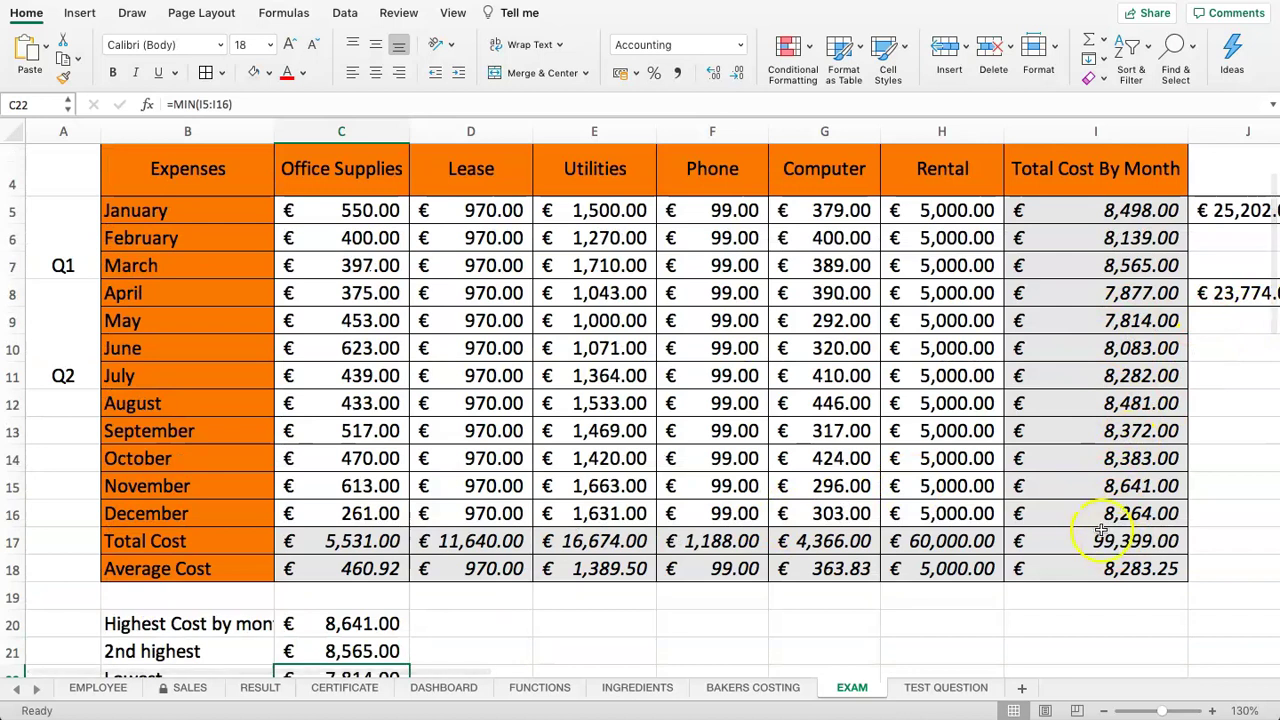
pyautogui.click(1100, 298)
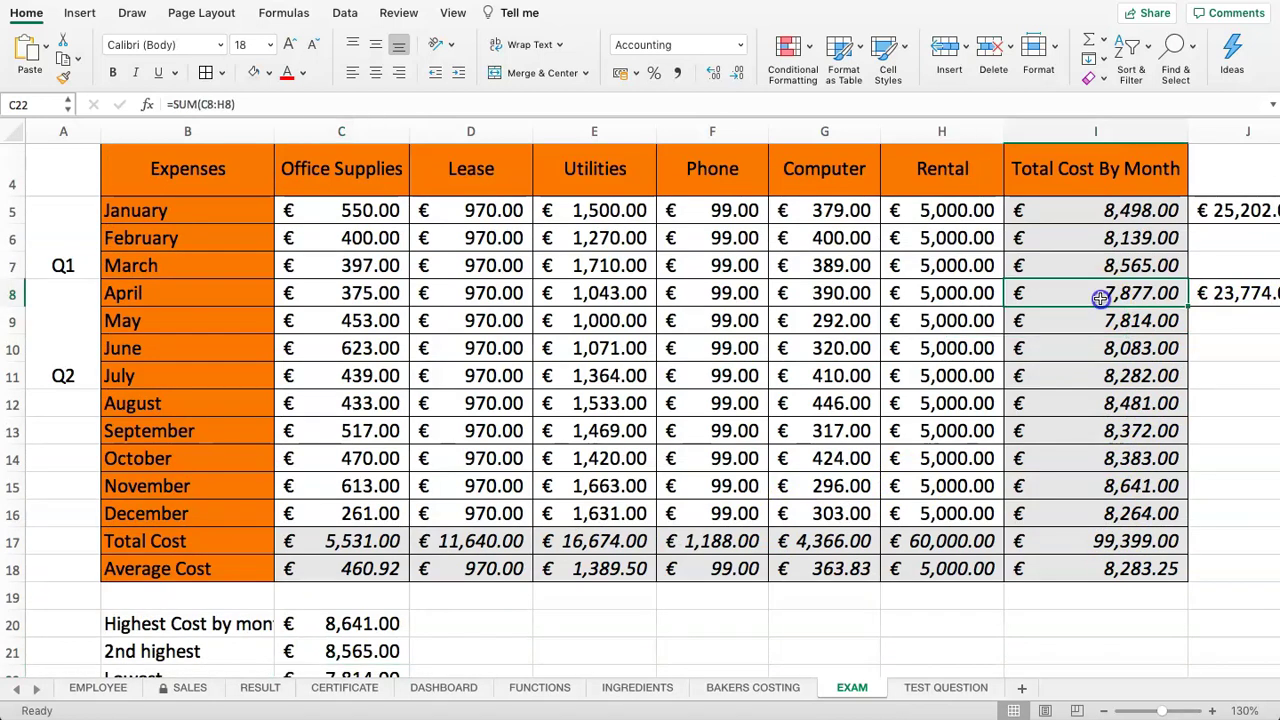
pyautogui.click(1095, 322)
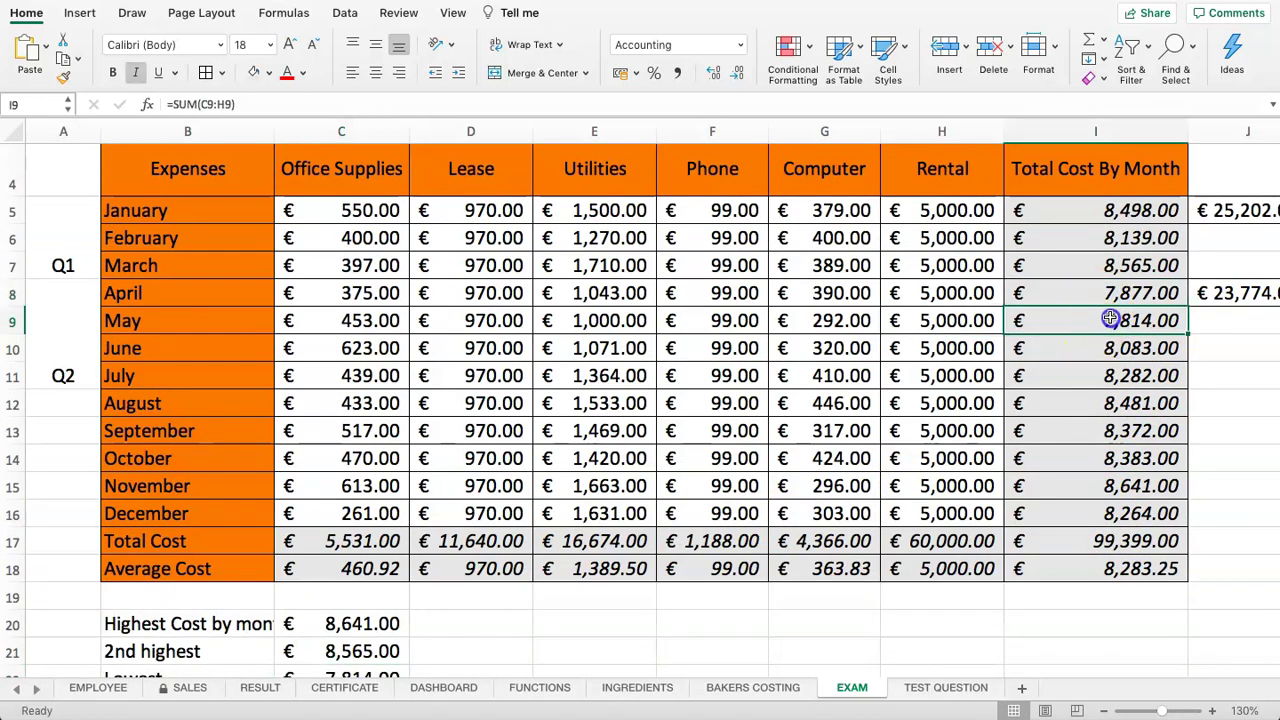
pyautogui.click(1095, 290)
pyautogui.click(1098, 315)
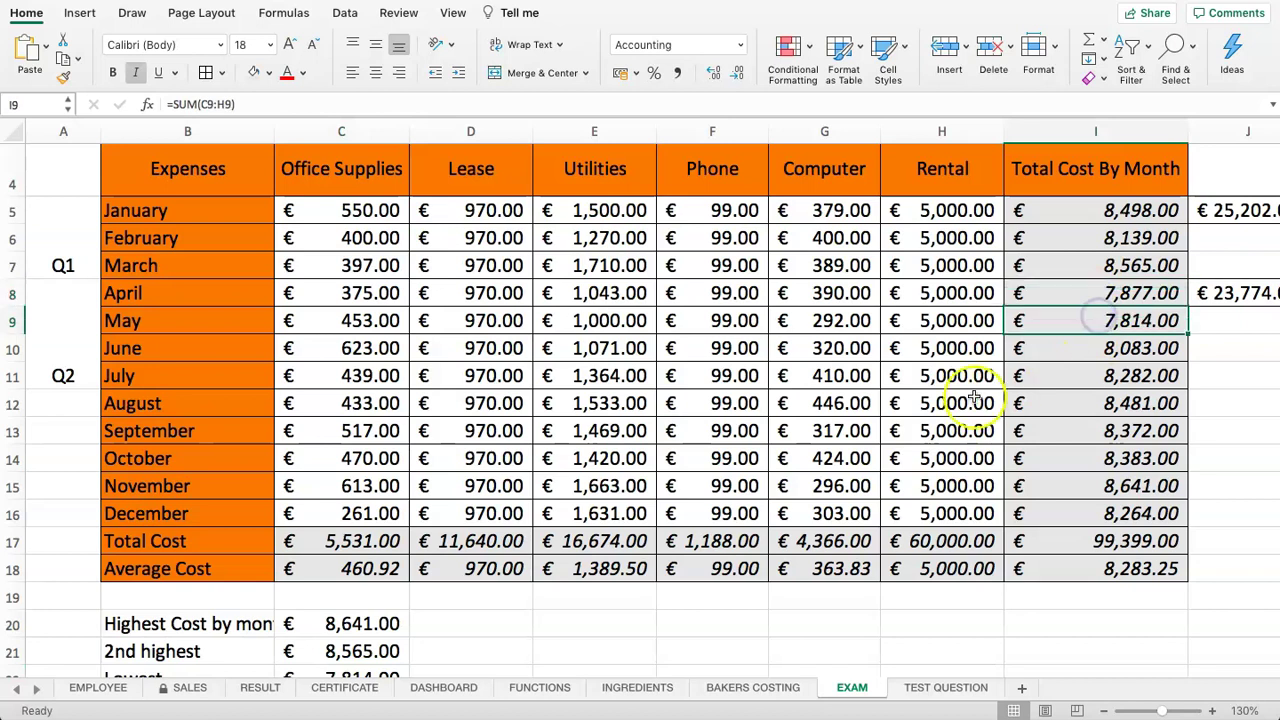
# - Mark question 16 (lowest cost by month) as YES on the TEST QUESTION sheet
pyautogui.scroll(-3, 975, 398)
pyautogui.click(152, 600)
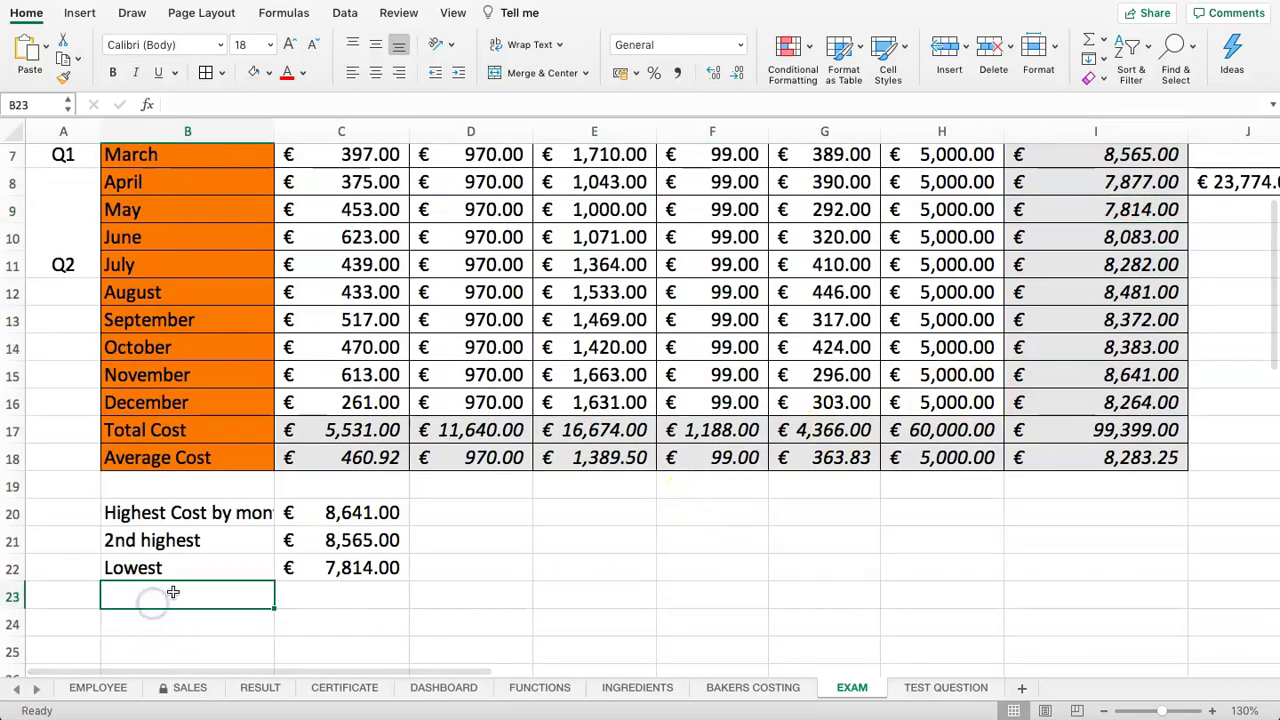
pyautogui.click(903, 688)
pyautogui.write('YES')
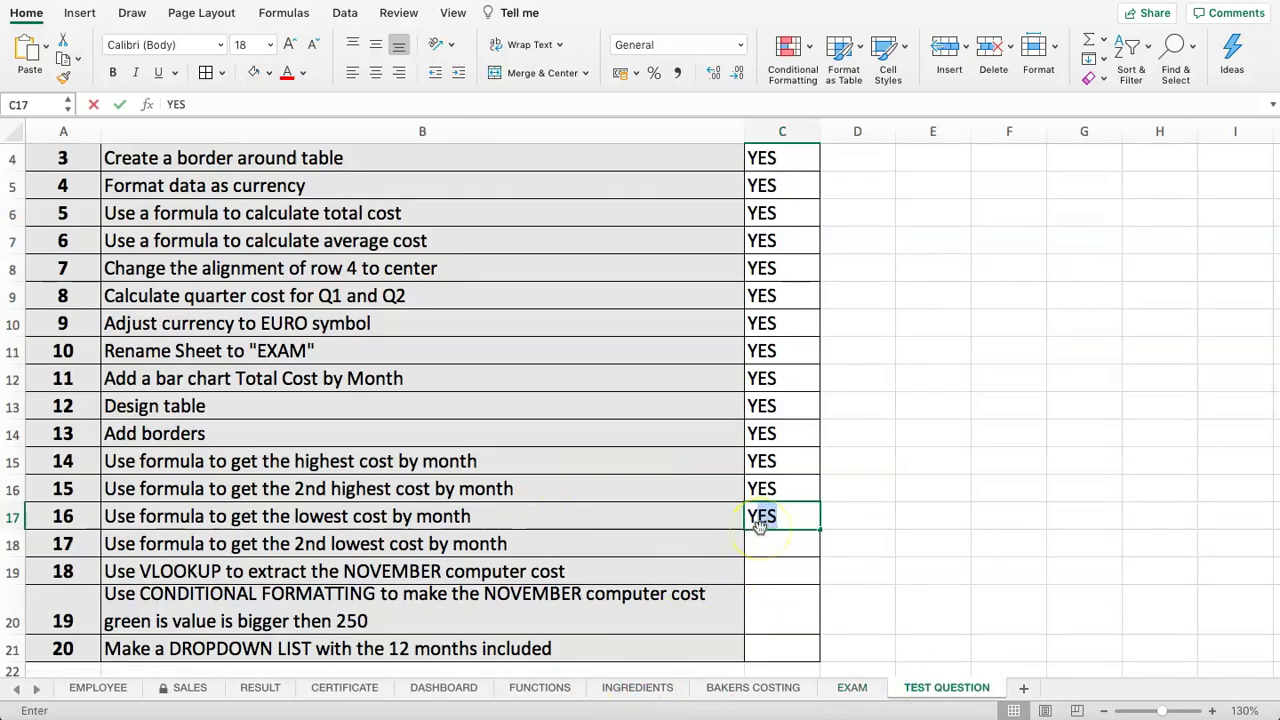
pyautogui.press('Return')
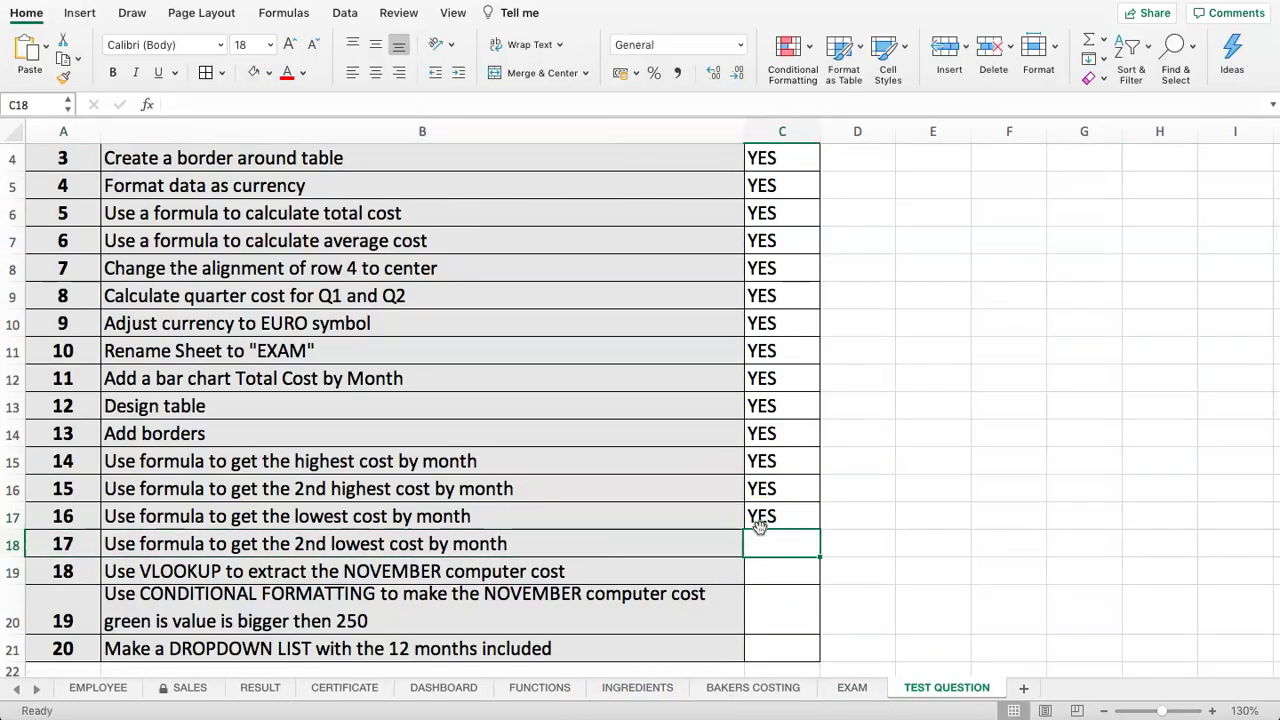
# - Label cell B23 on the EXAM sheet "2nd Lowest"
pyautogui.click(852, 688)
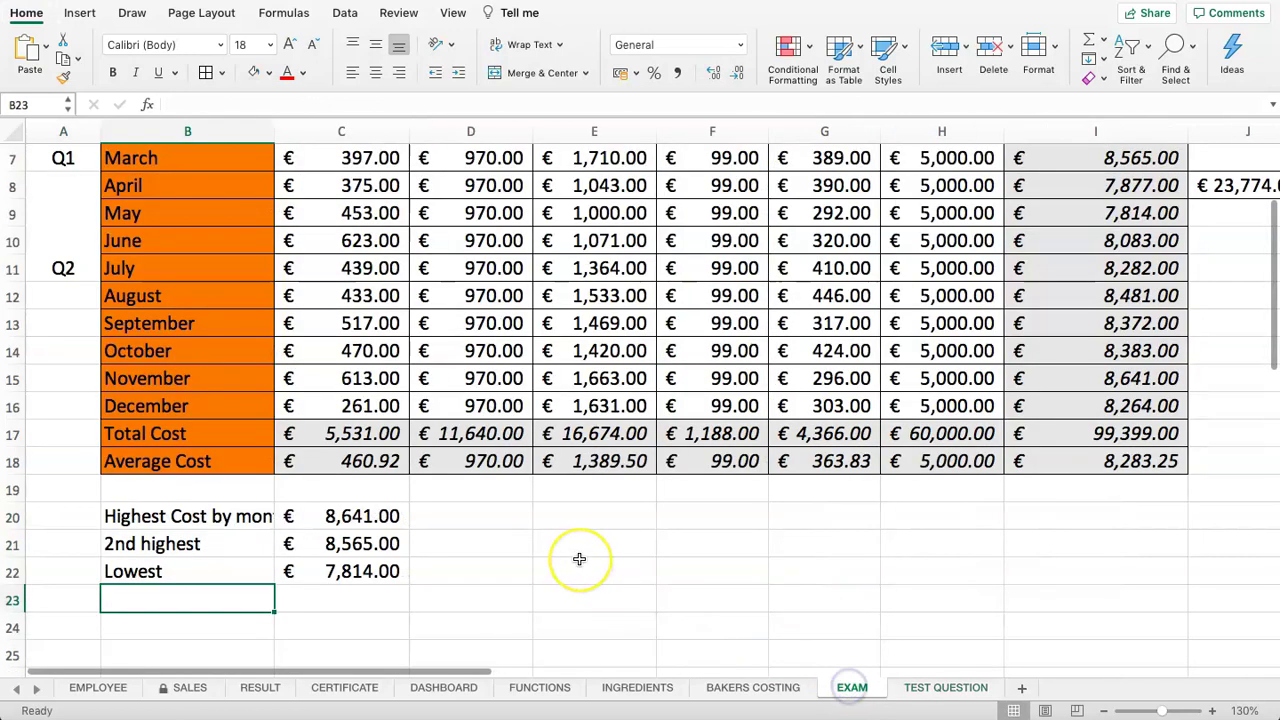
pyautogui.write('2nd Lowest')
pyautogui.press('Tab')
pyautogui.write('=')
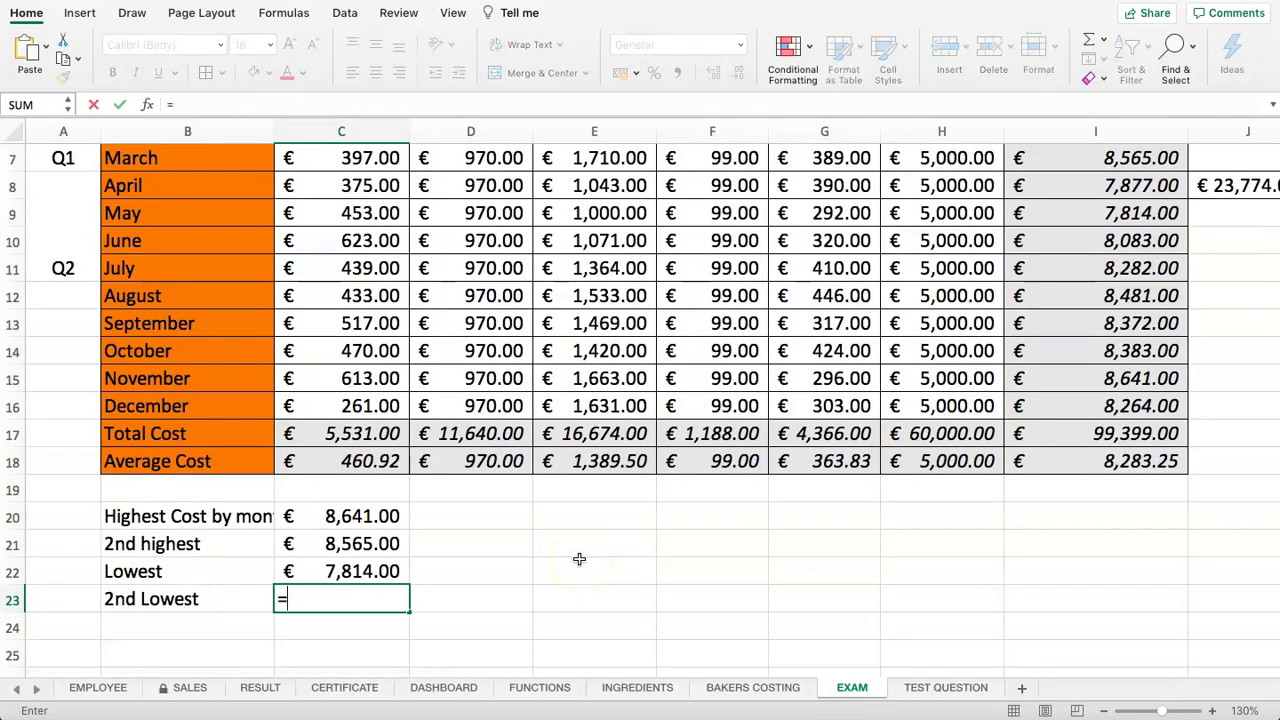
pyautogui.press('Escape')
pyautogui.click(296, 570)
pyautogui.click(330, 599)
# - Enter =SMALL(I5:I16,1) in C23, using the January to December monthly totals as the array
pyautogui.write('=')
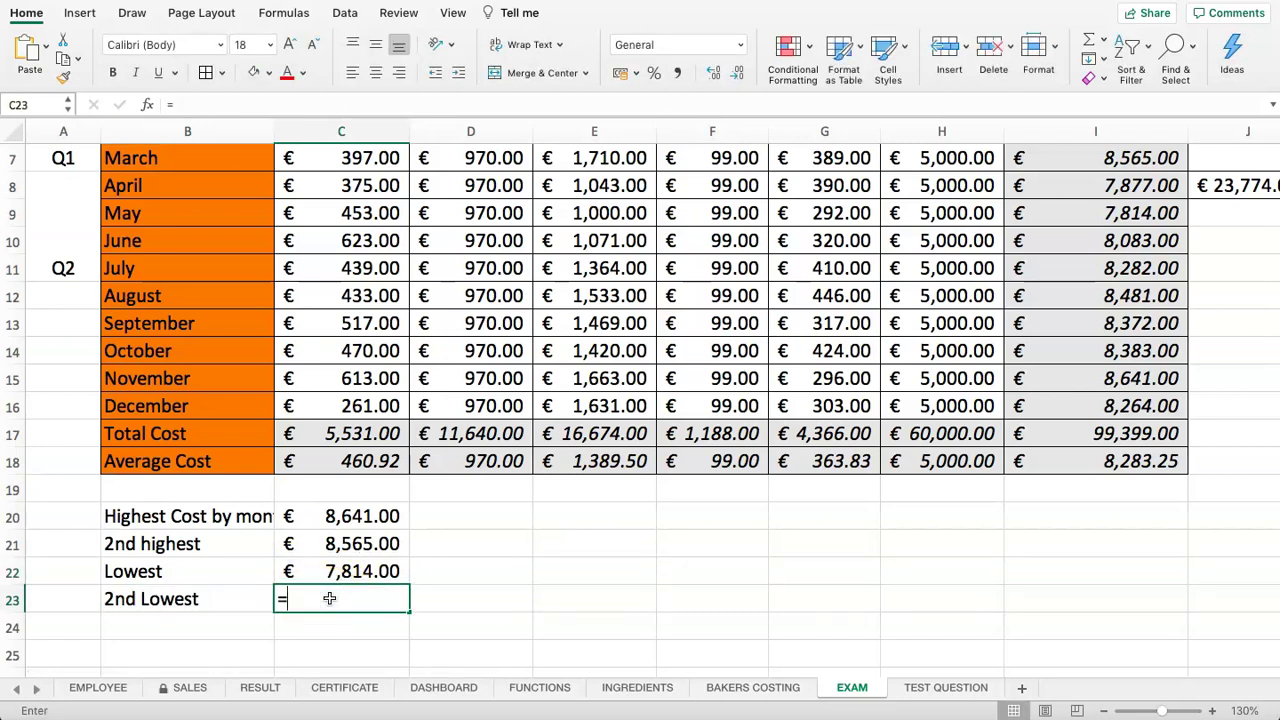
pyautogui.write('SMALL(')
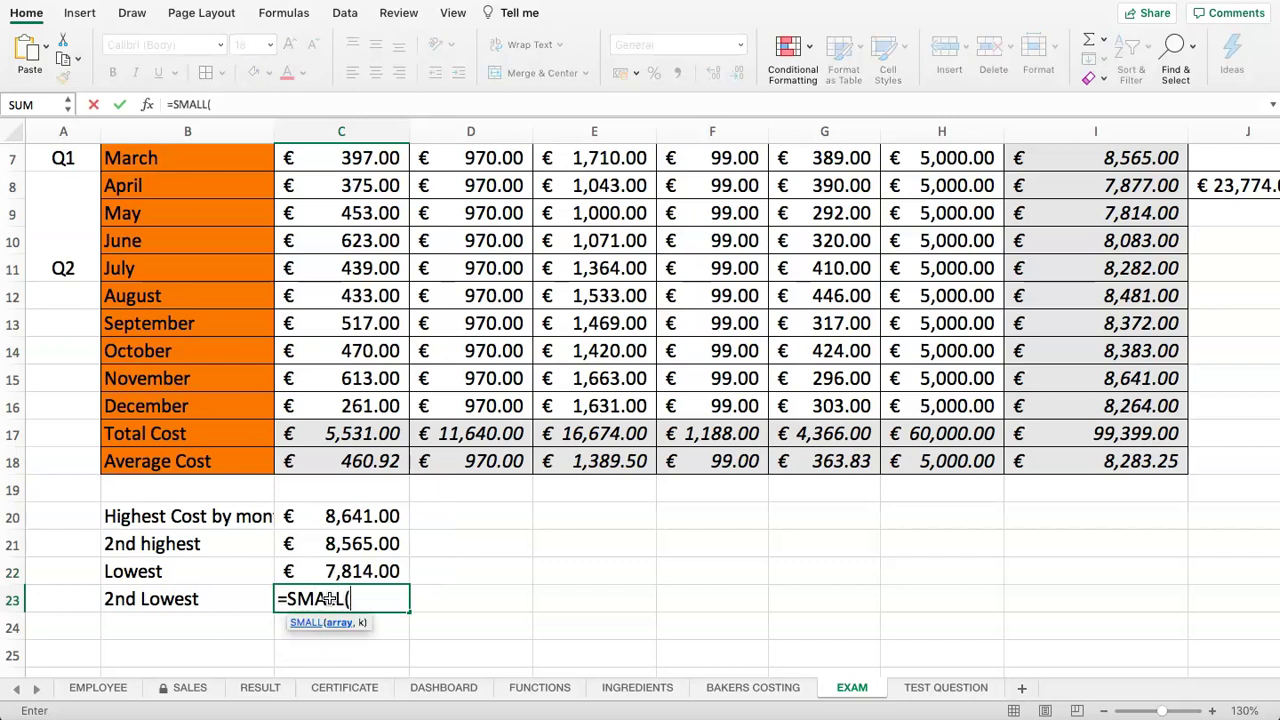
pyautogui.scroll(3, 880, 530)
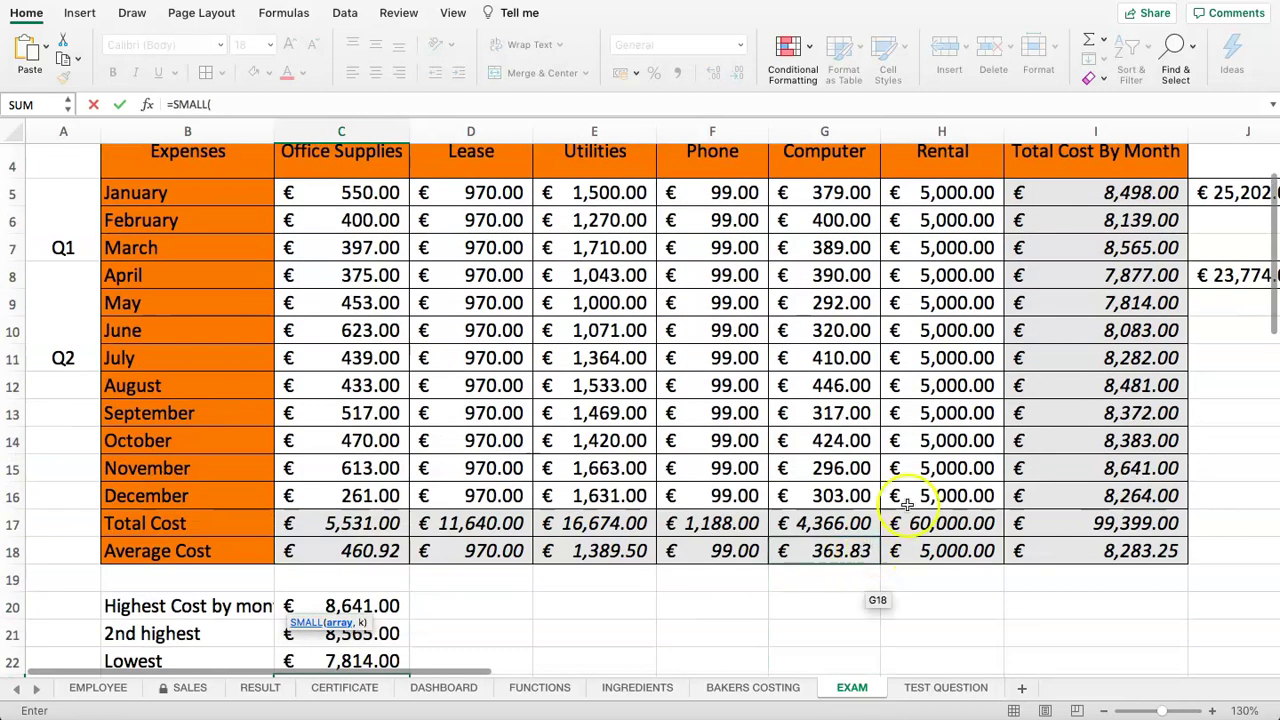
pyautogui.moveTo(1063, 191); pyautogui.dragTo(1120, 498)
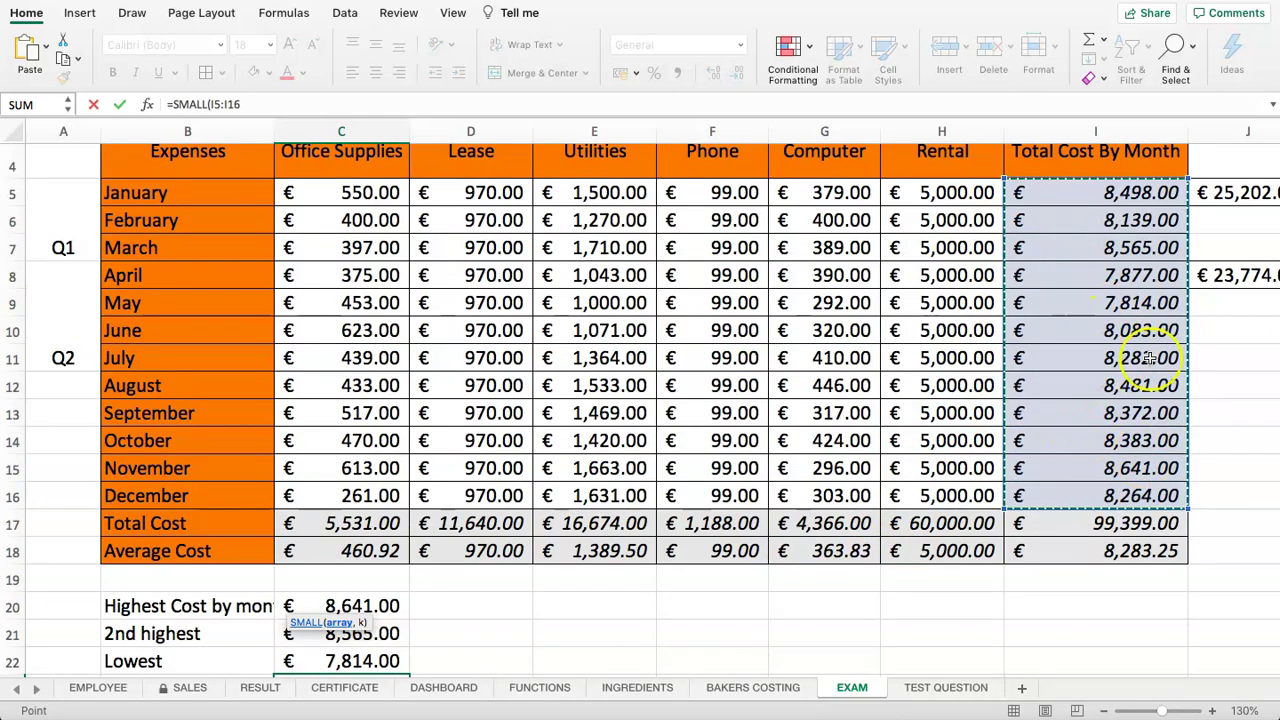
pyautogui.write(',')
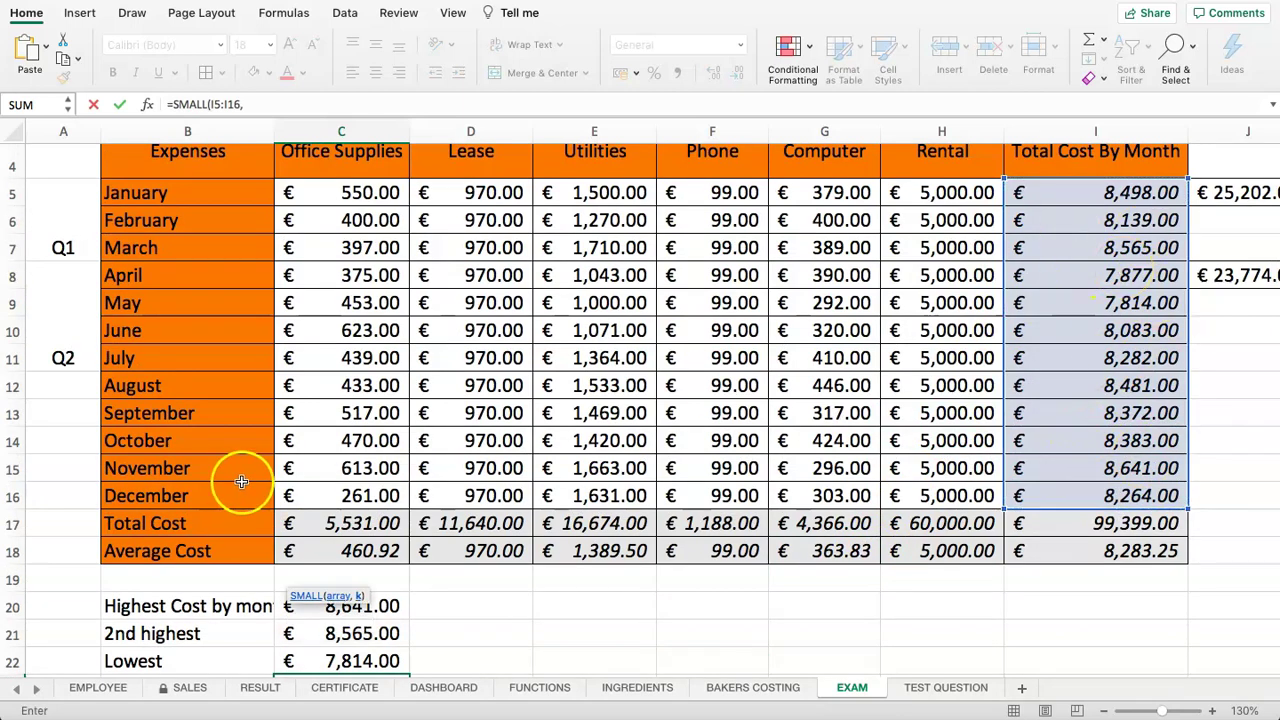
pyautogui.scroll(-5, 241, 482)
pyautogui.write('1')
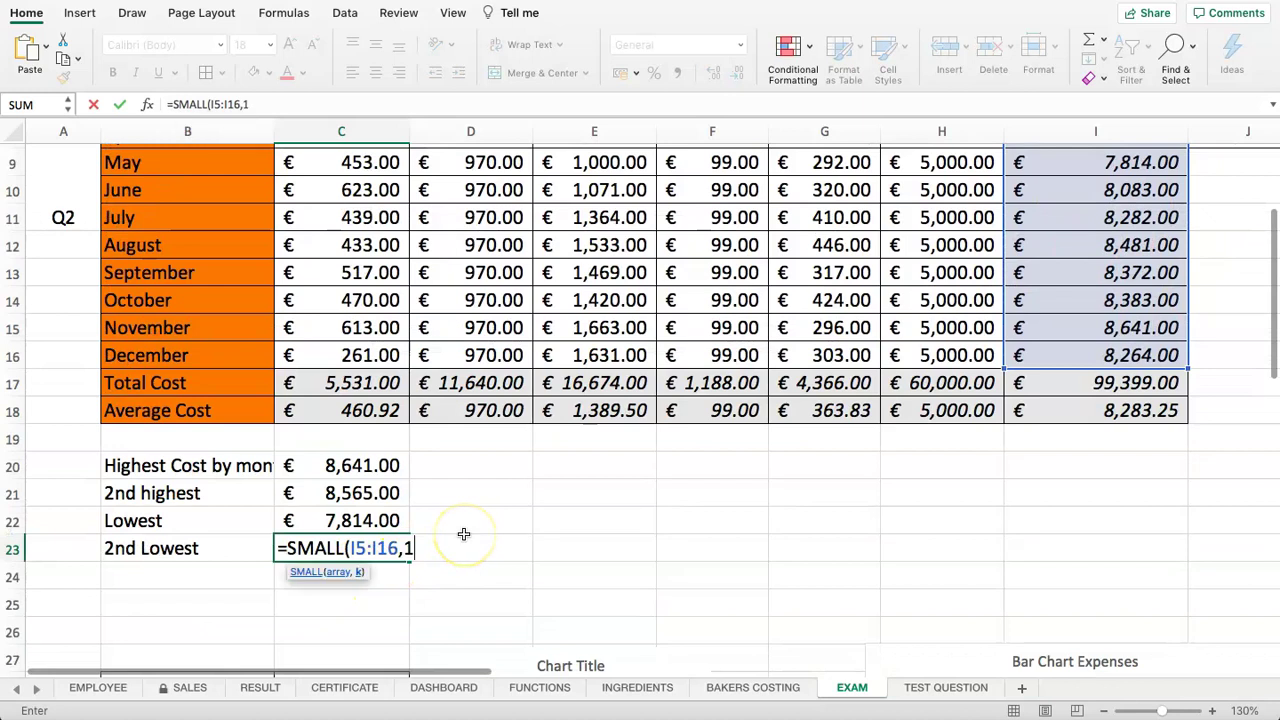
pyautogui.write('6,2)')
pyautogui.press('Return')
# - Change the rank in C23's SMALL formula to 2 to get the second lowest monthly cost
pyautogui.press('Up')
pyautogui.press('Up')
pyautogui.press('Up')
pyautogui.click(358, 548)
pyautogui.click(249, 104)
pyautogui.press('Return')
# - Copy the euro accounting format from C22 to C23 and review C22's MIN formula
pyautogui.click(345, 522)
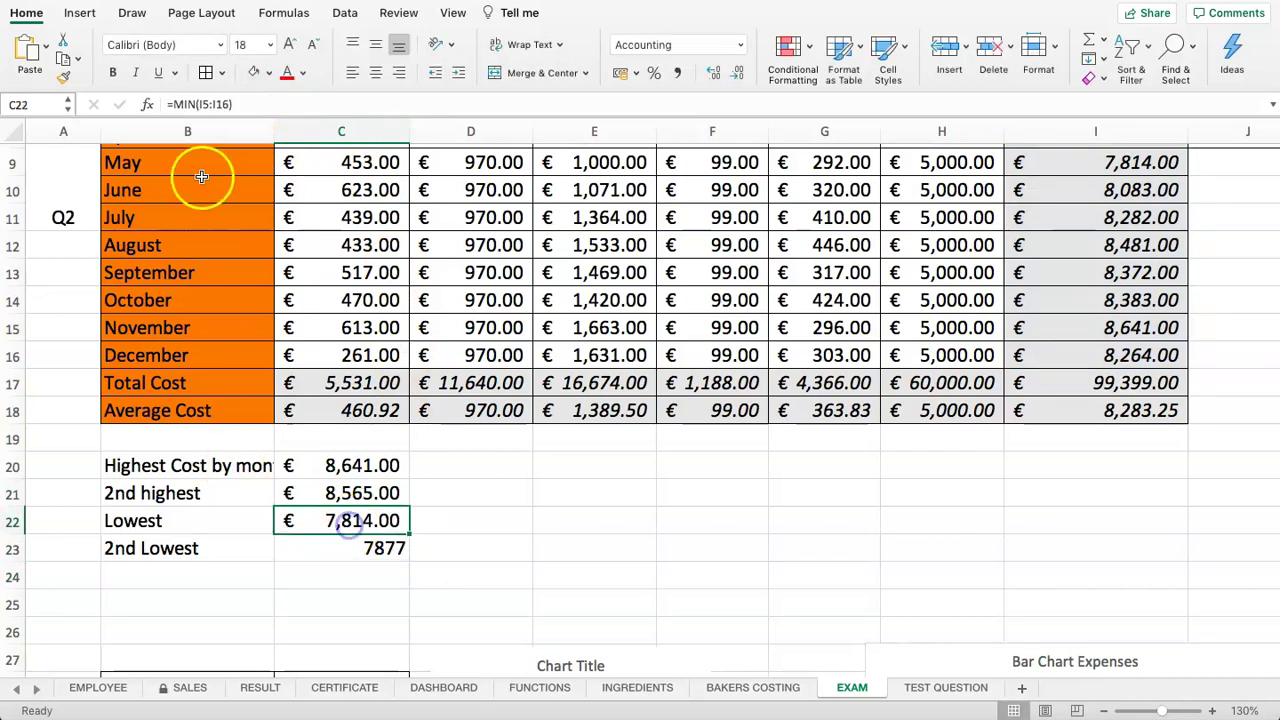
pyautogui.click(375, 550)
pyautogui.click(345, 521)
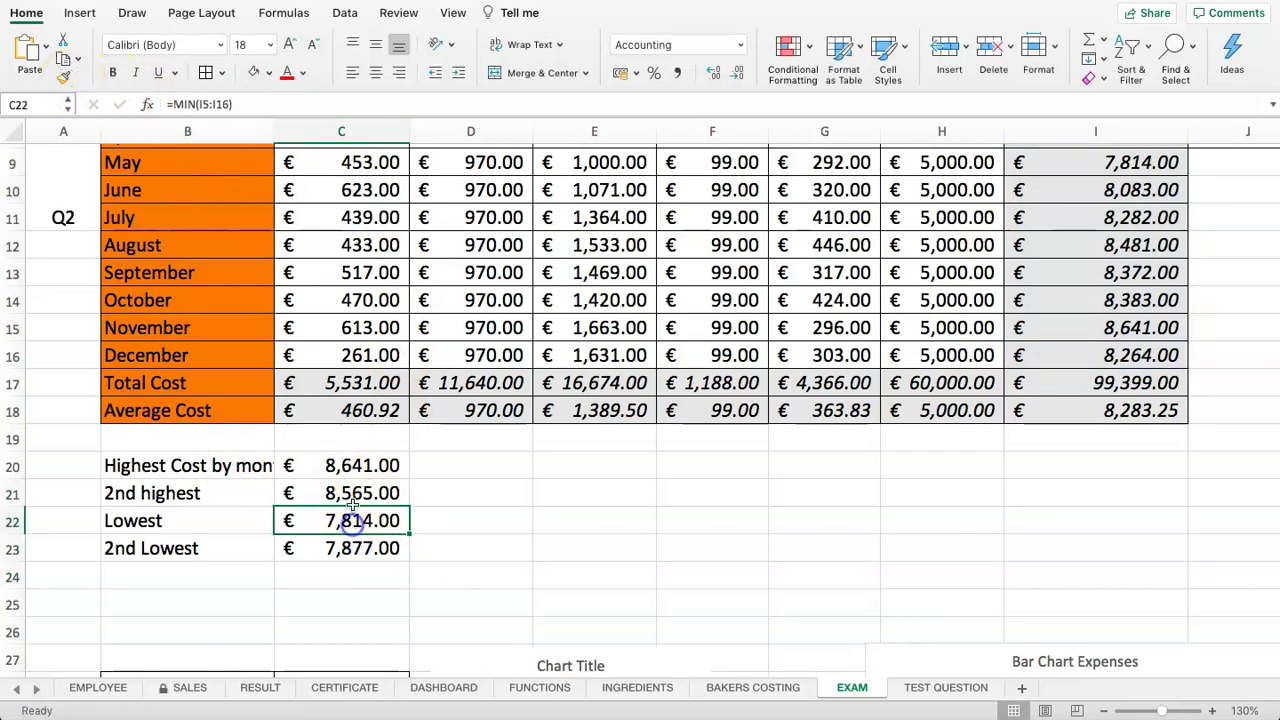
pyautogui.click(229, 104)
pyautogui.click(348, 565)
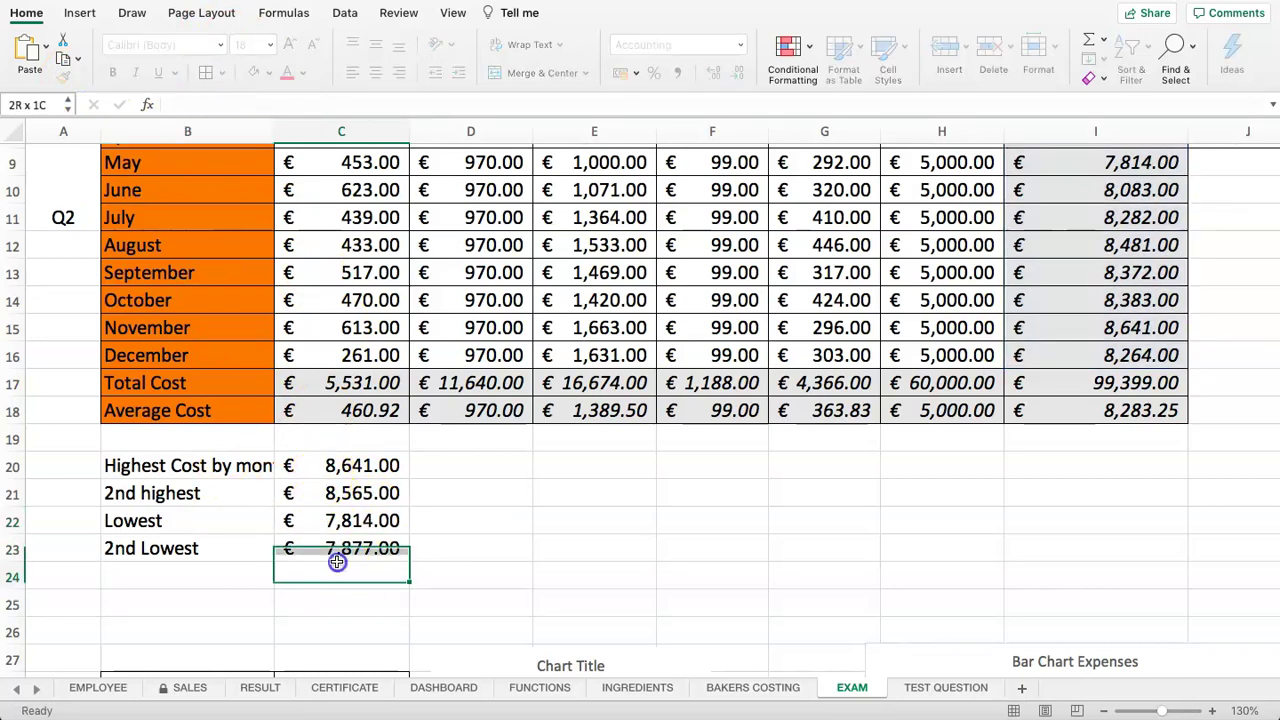
# - Review the SMALL formula in C23 and the highest and lowest cost summary in B20:C23
pyautogui.click(337, 548)
pyautogui.click(244, 104)
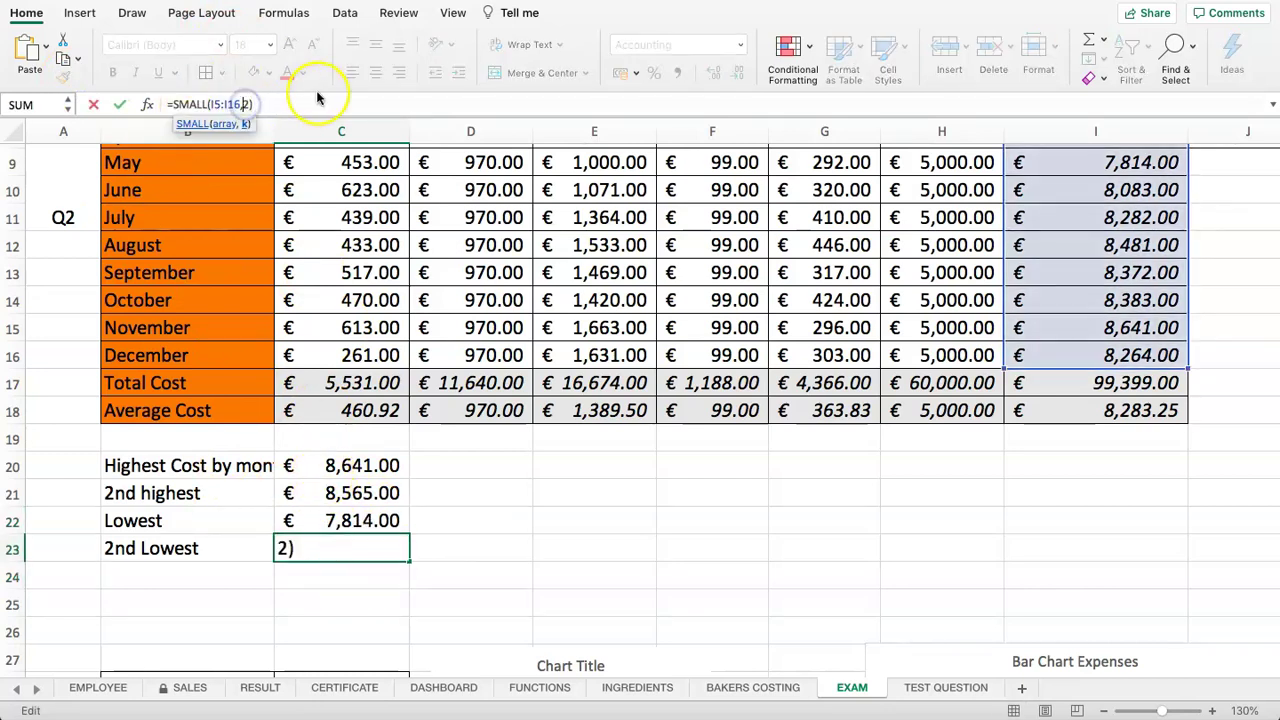
pyautogui.press('Return')
pyautogui.click(366, 466)
pyautogui.click(367, 553)
pyautogui.click(244, 104)
pyautogui.press('BackSpace')
pyautogui.press('Return')
pyautogui.click(161, 577)
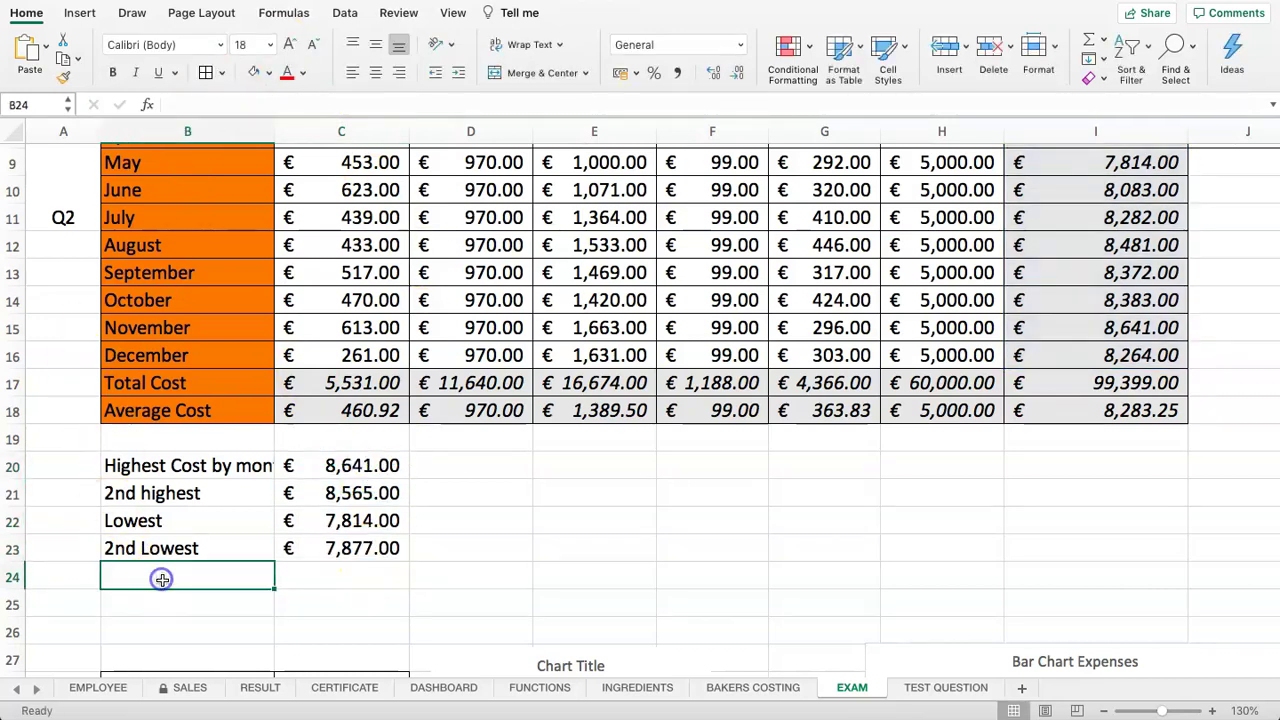
pyautogui.moveTo(210, 466); pyautogui.dragTo(363, 548)
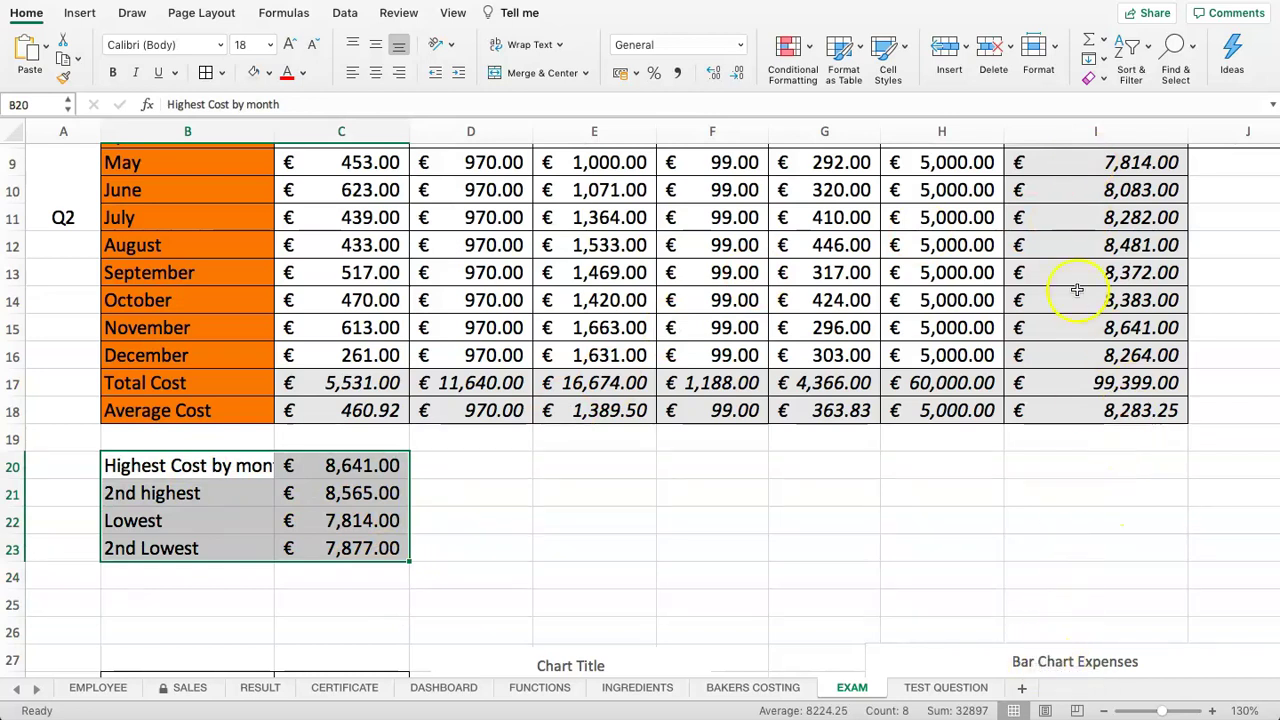
# - Mark task 17 as YES on the TEST QUESTION sheet, read task 18 and return to the EXAM sheet
pyautogui.click(905, 688)
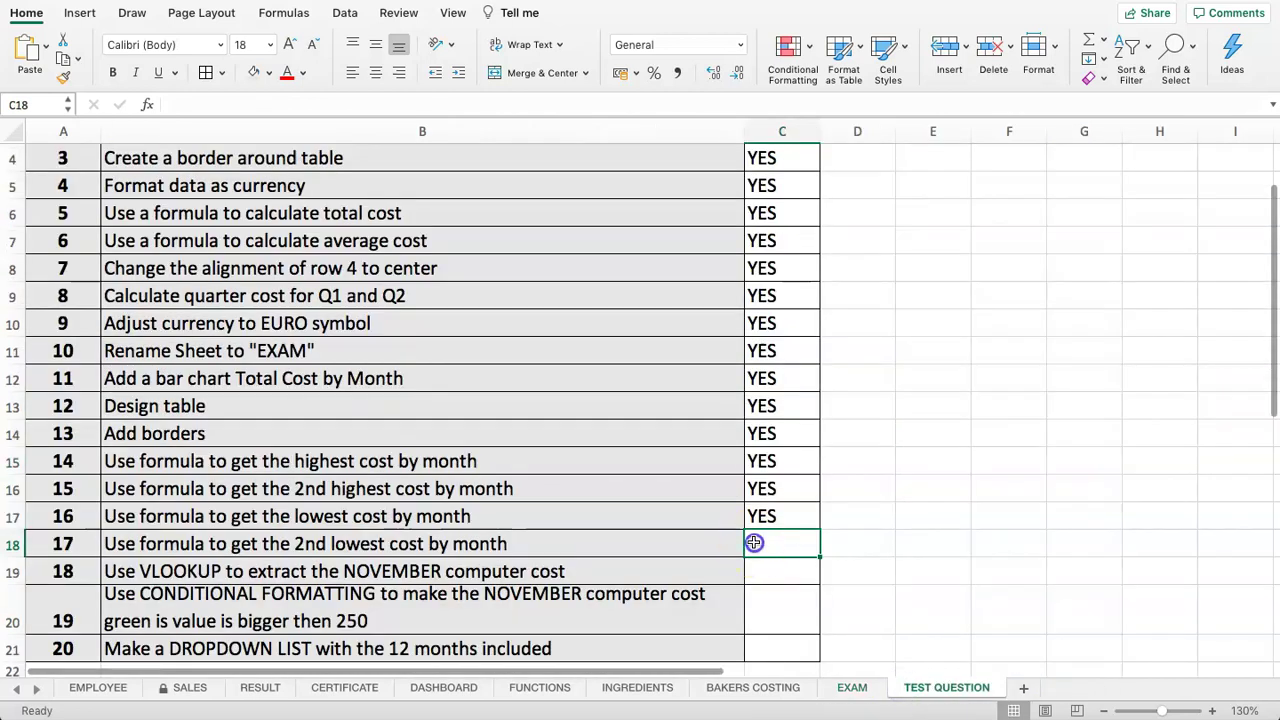
pyautogui.write('YES')
pyautogui.press('Return')
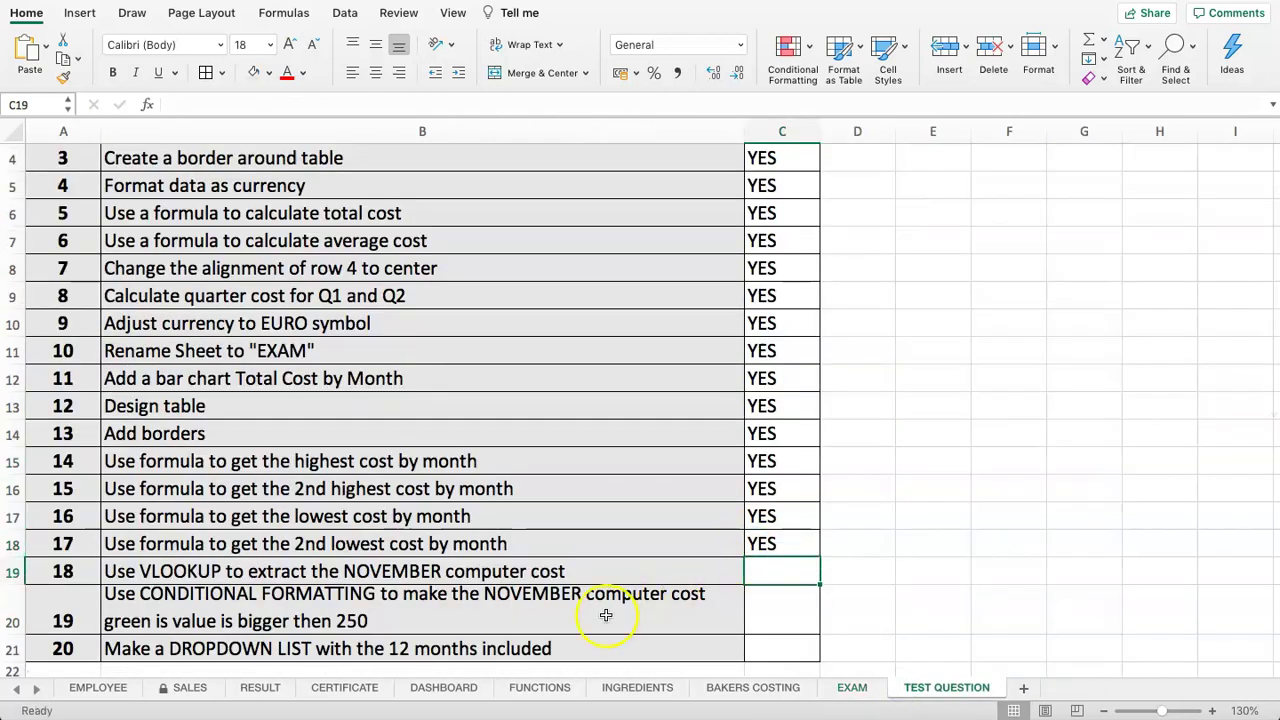
pyautogui.click(289, 572)
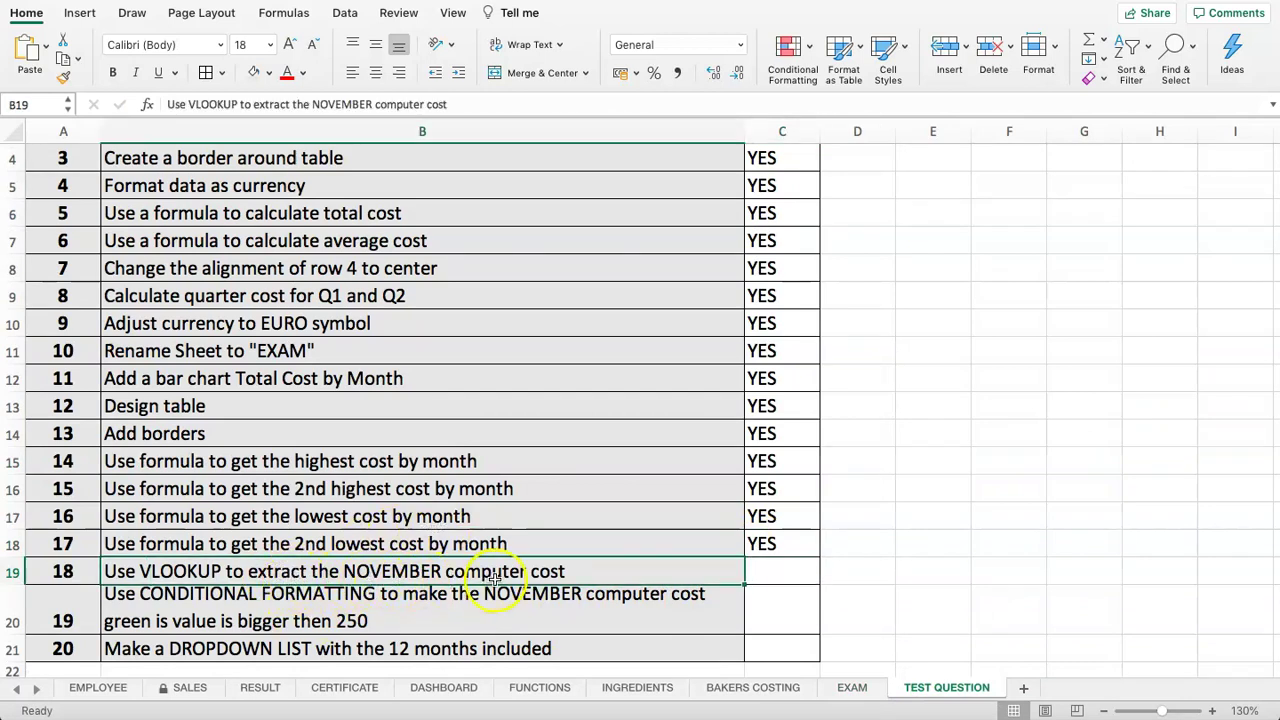
pyautogui.click(852, 688)
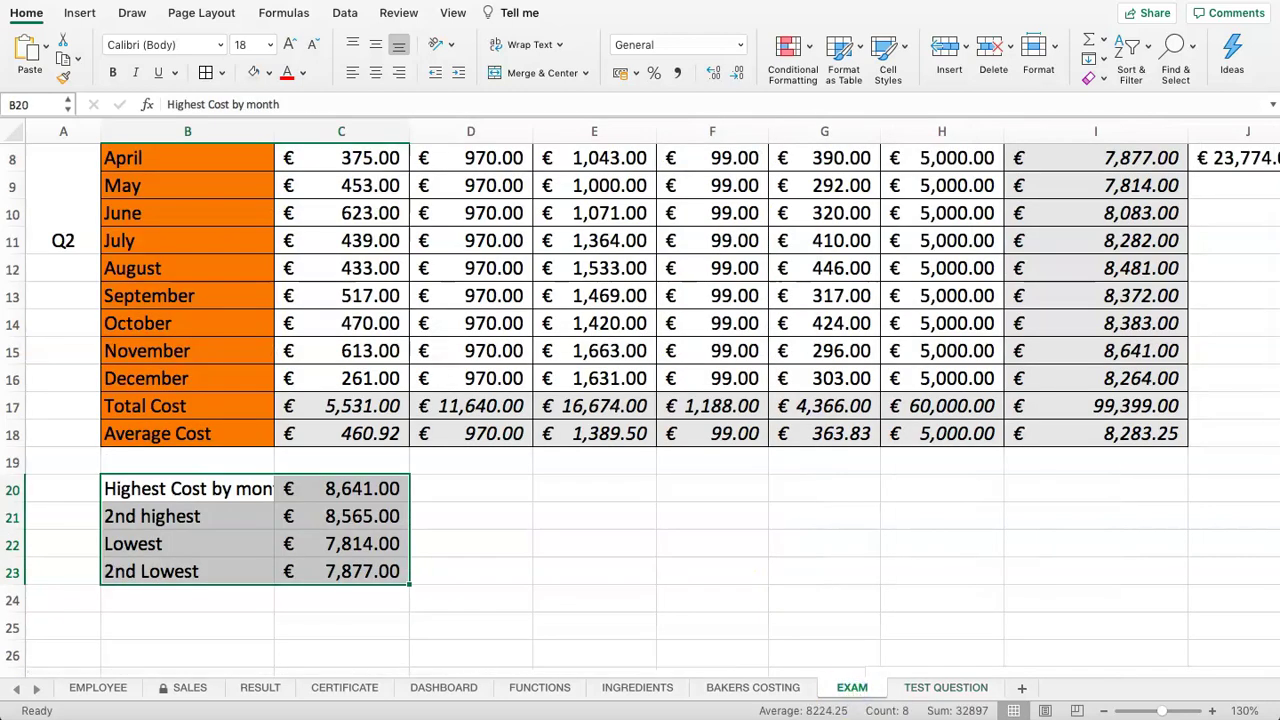
# - Label cell B24 "VLOOKUP" below the 2nd Lowest row
pyautogui.click(197, 601)
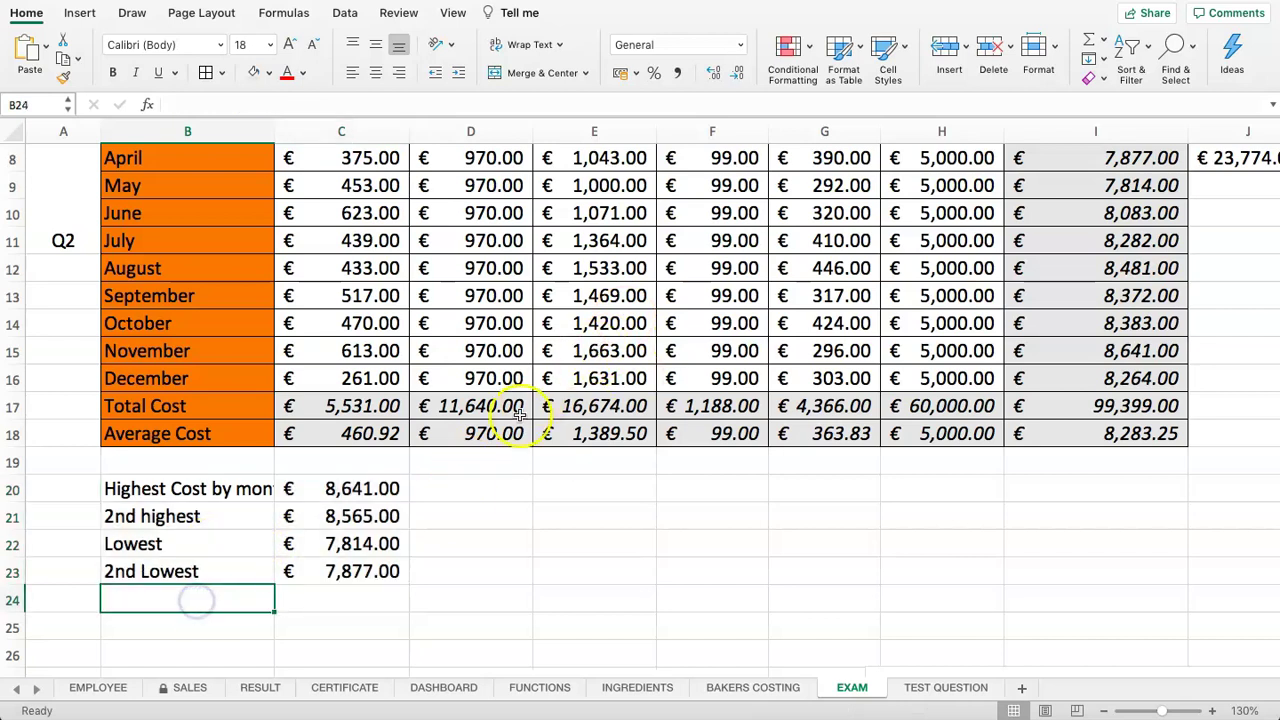
pyautogui.scroll(1, 530, 387)
pyautogui.write('VLOOKUP')
pyautogui.press('Tab')
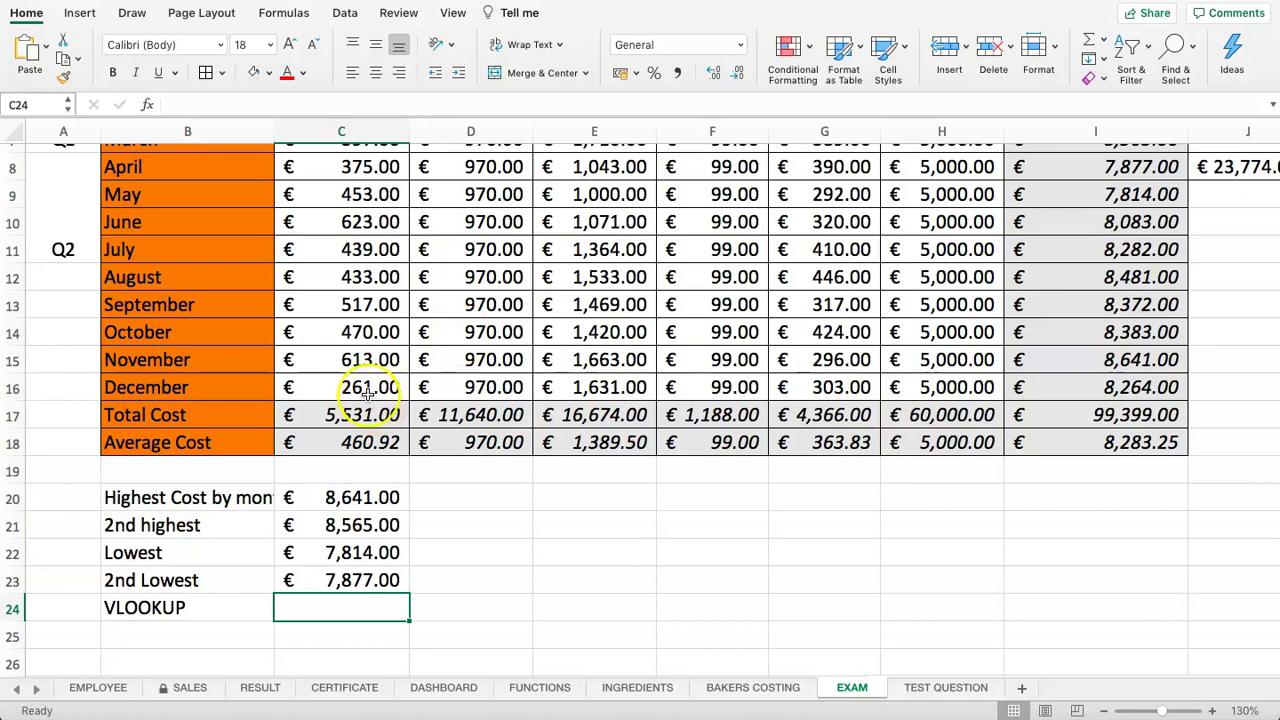
# - Locate November's cost in the Computer column of the expenses table
pyautogui.moveTo(251, 362); pyautogui.dragTo(931, 365)
pyautogui.click(930, 363)
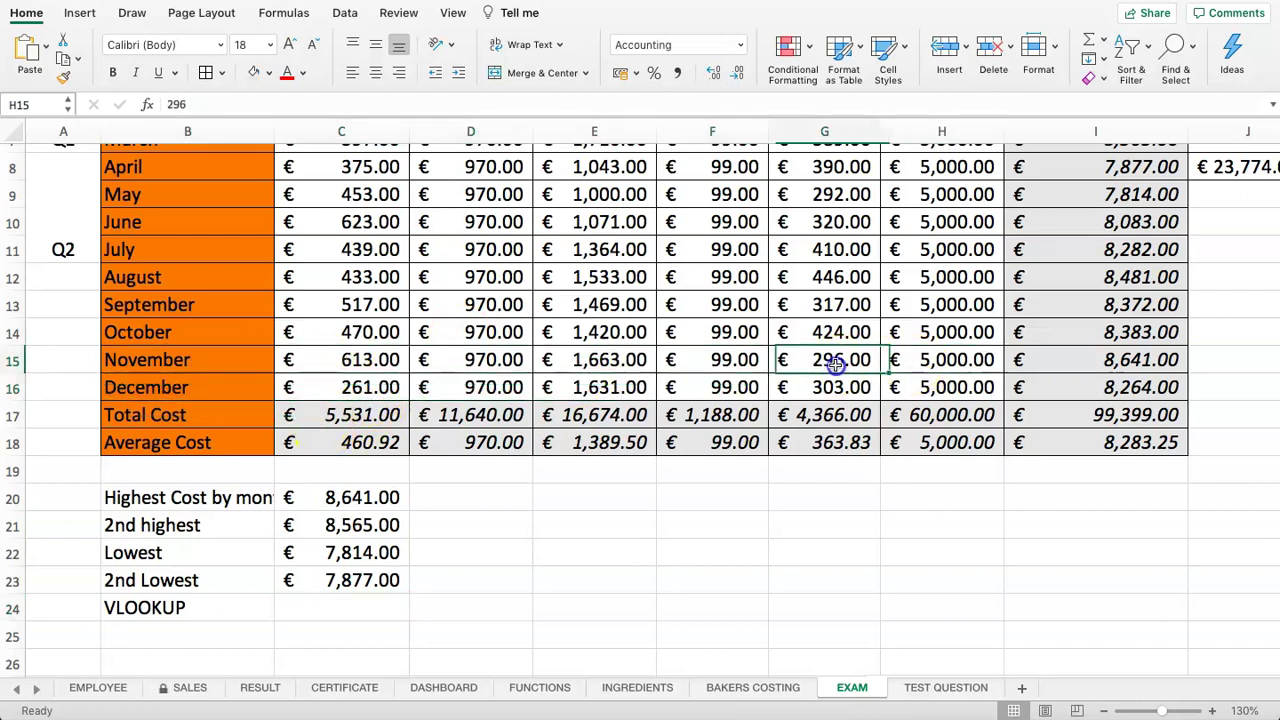
pyautogui.scroll(3, 829, 363)
pyautogui.moveTo(823, 185); pyautogui.dragTo(818, 506)
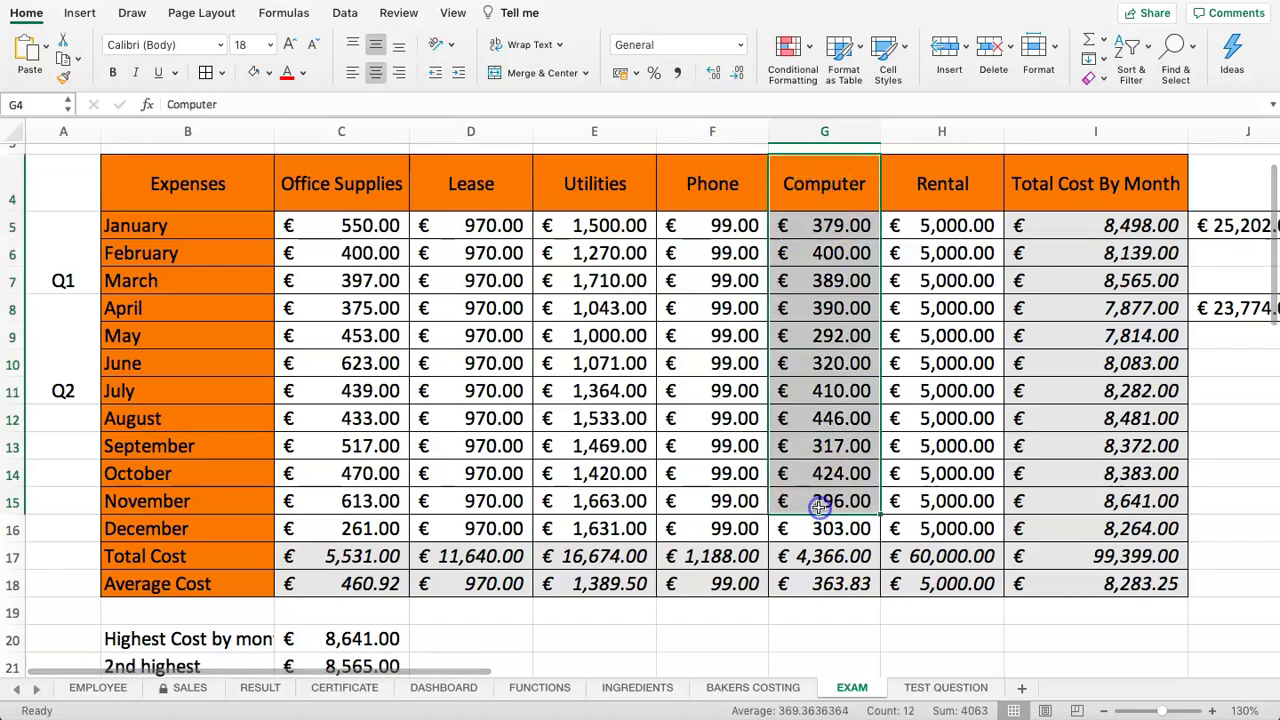
pyautogui.click(819, 504)
# - Replace the label in B24 with "November" as the month to look up
pyautogui.scroll(-4, 840, 465)
pyautogui.click(245, 570)
pyautogui.click(332, 569)
pyautogui.click(205, 573)
pyautogui.click(325, 567)
pyautogui.press('Left')
pyautogui.write('NOVEMBER')
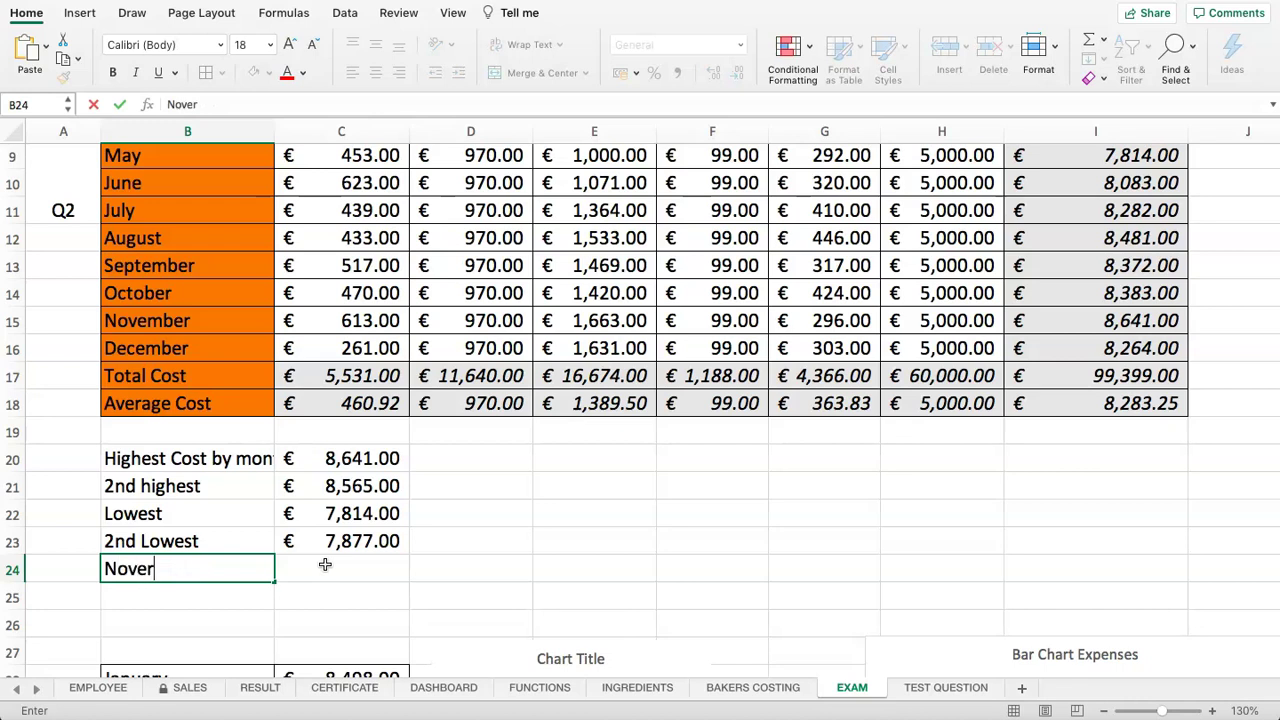
pyautogui.click(325, 565)
pyautogui.press('Left')
pyautogui.click(325, 565)
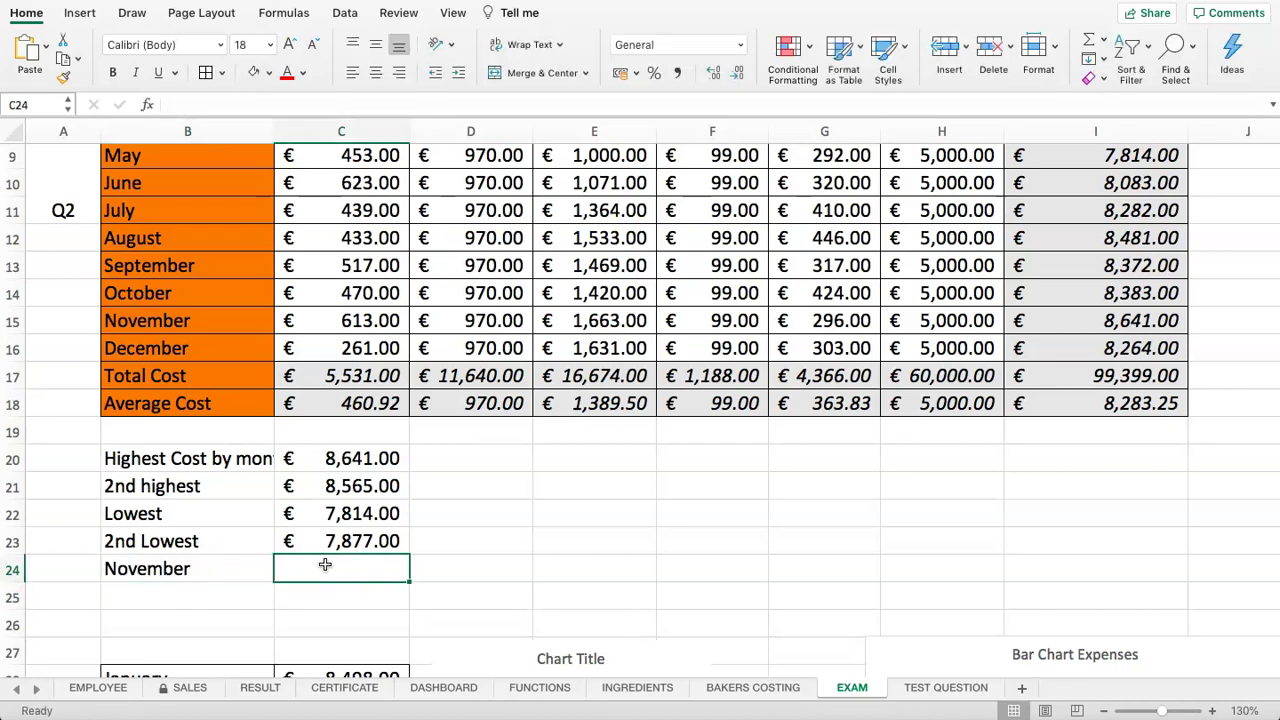
# - Start a VLOOKUP formula in C24 with B24 as the lookup value and B5:H16 as the table array
pyautogui.write('=VLOO')
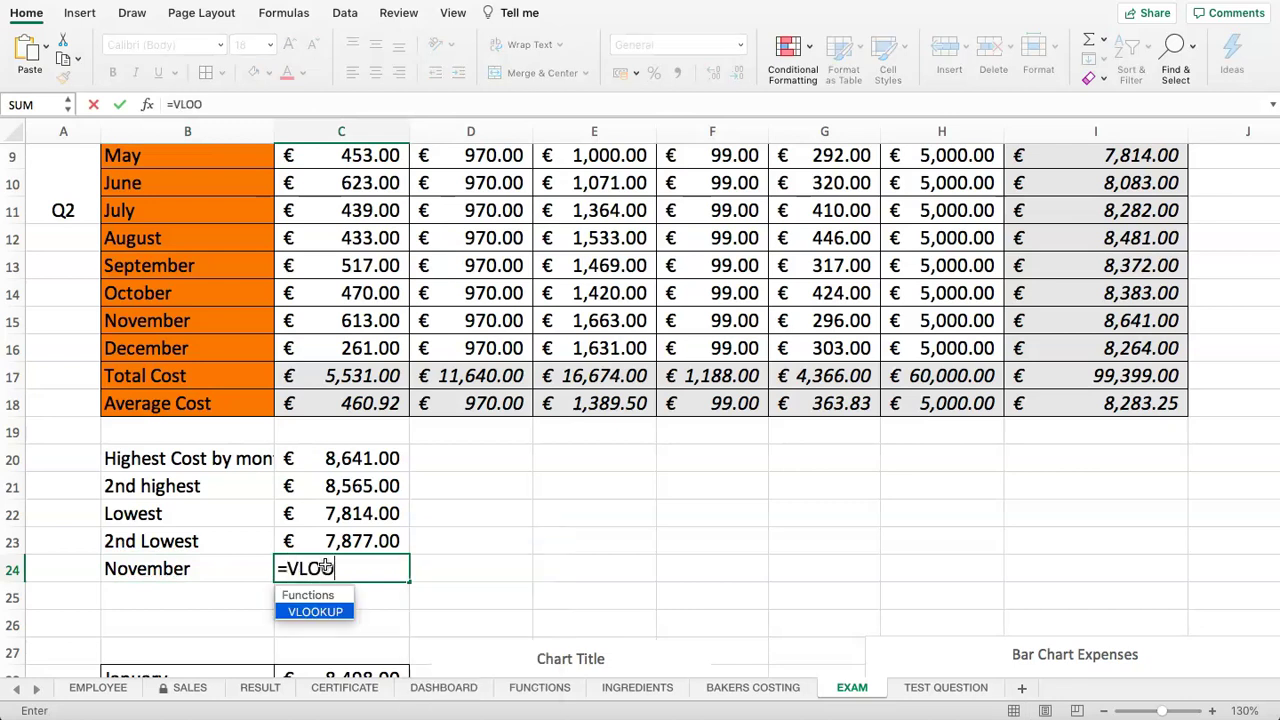
pyautogui.write('KUP(')
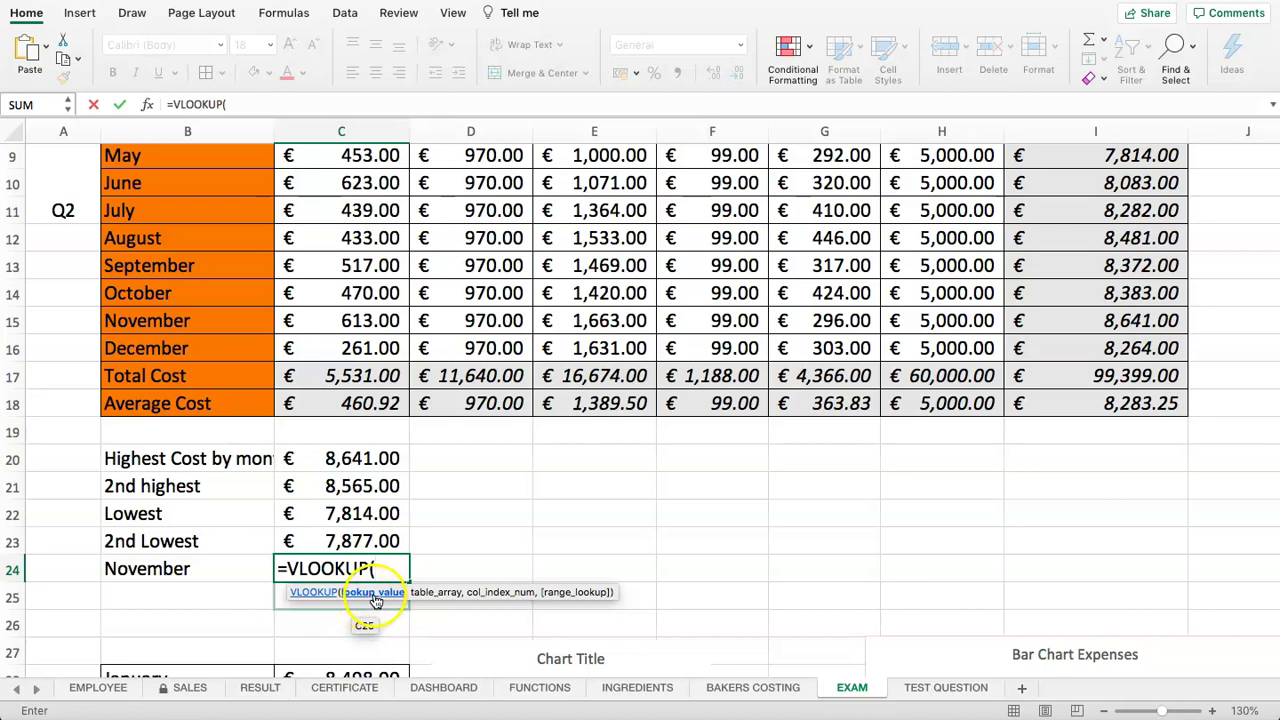
pyautogui.click(155, 569)
pyautogui.write(',')
pyautogui.scroll(5, 178, 540)
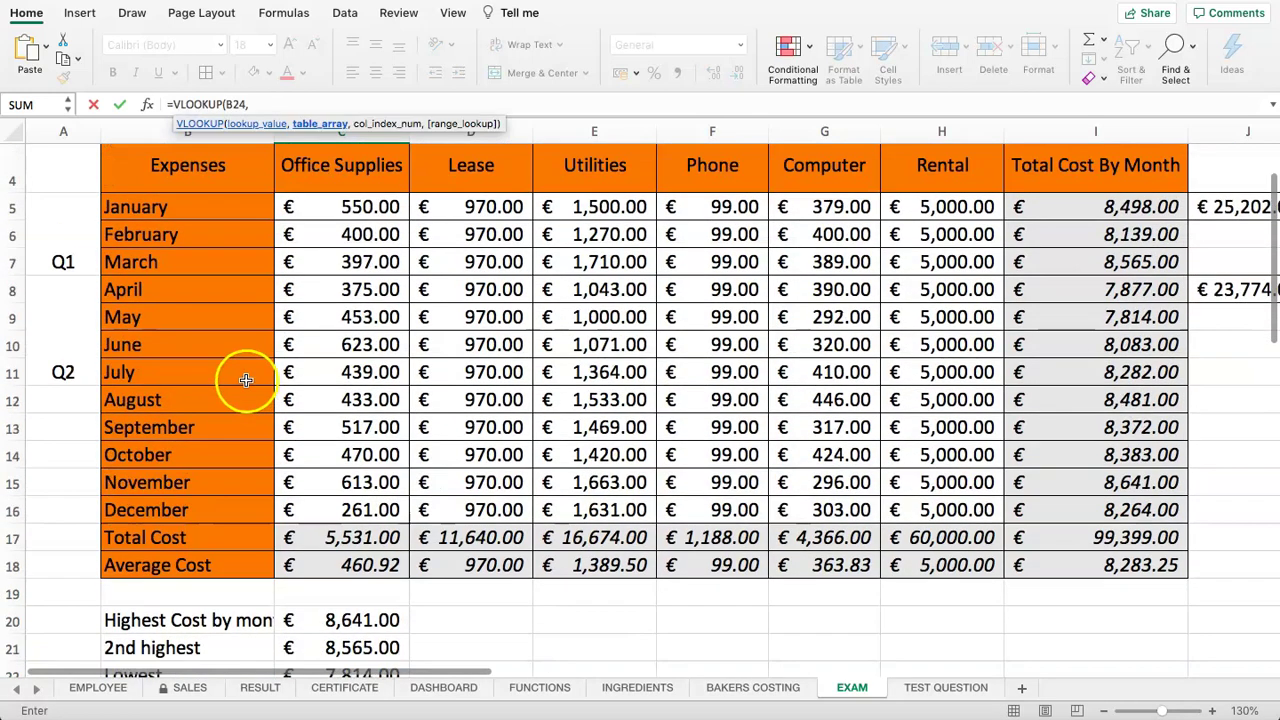
pyautogui.moveTo(158, 206); pyautogui.dragTo(975, 506)
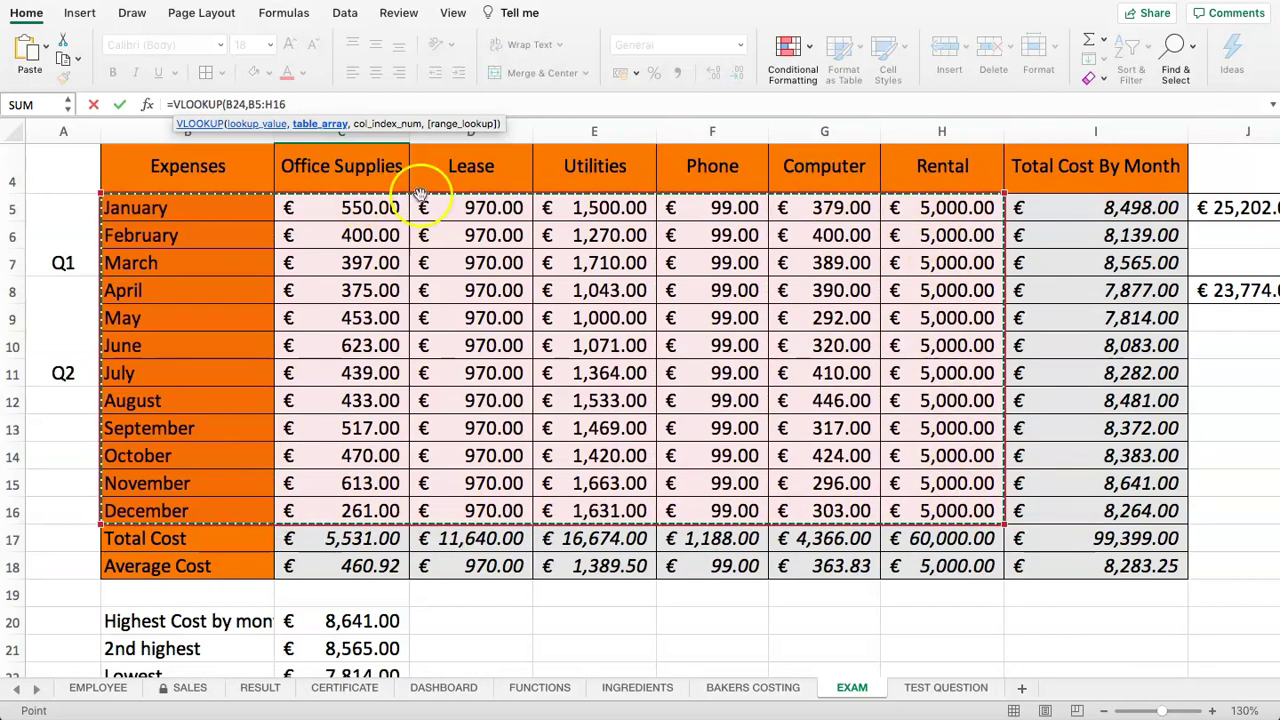
pyautogui.scroll(-2, 585, 352)
pyautogui.scroll(1, 585, 352)
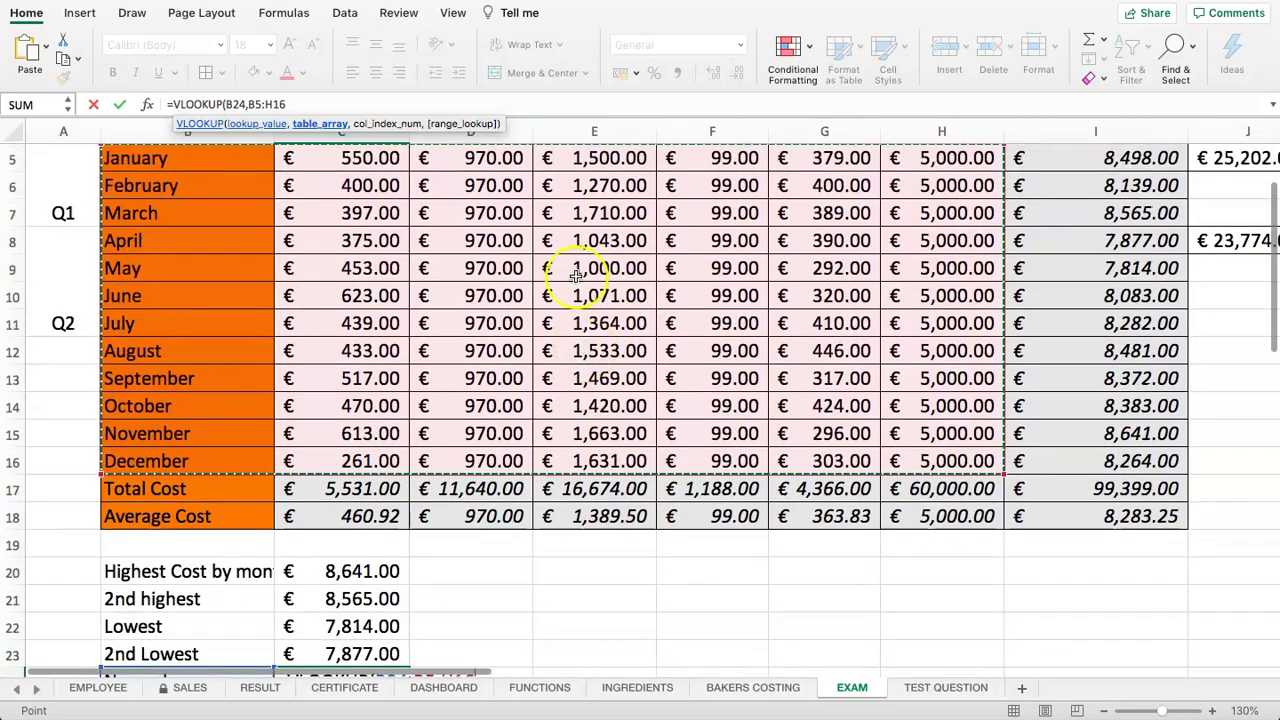
# - Complete C24's VLOOKUP formula with column index 6 and FALSE for an exact match
pyautogui.write(',')
pyautogui.click(340, 105)
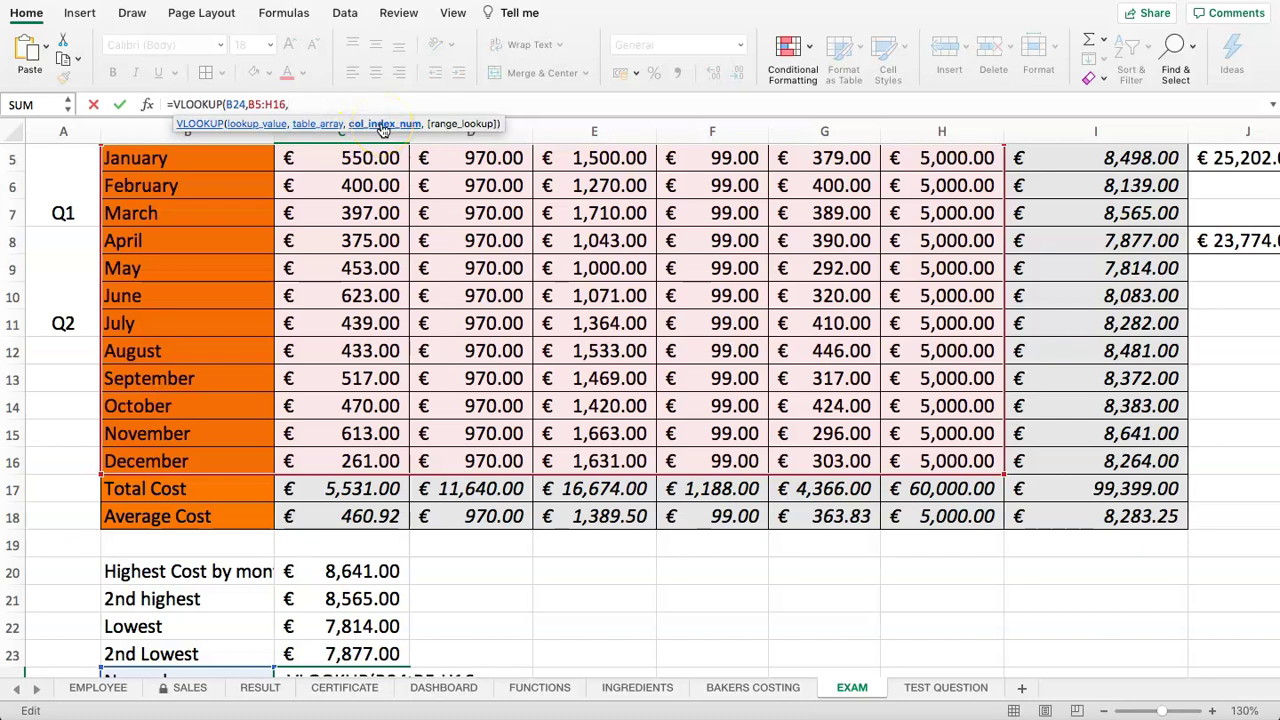
pyautogui.scroll(3, 514, 270)
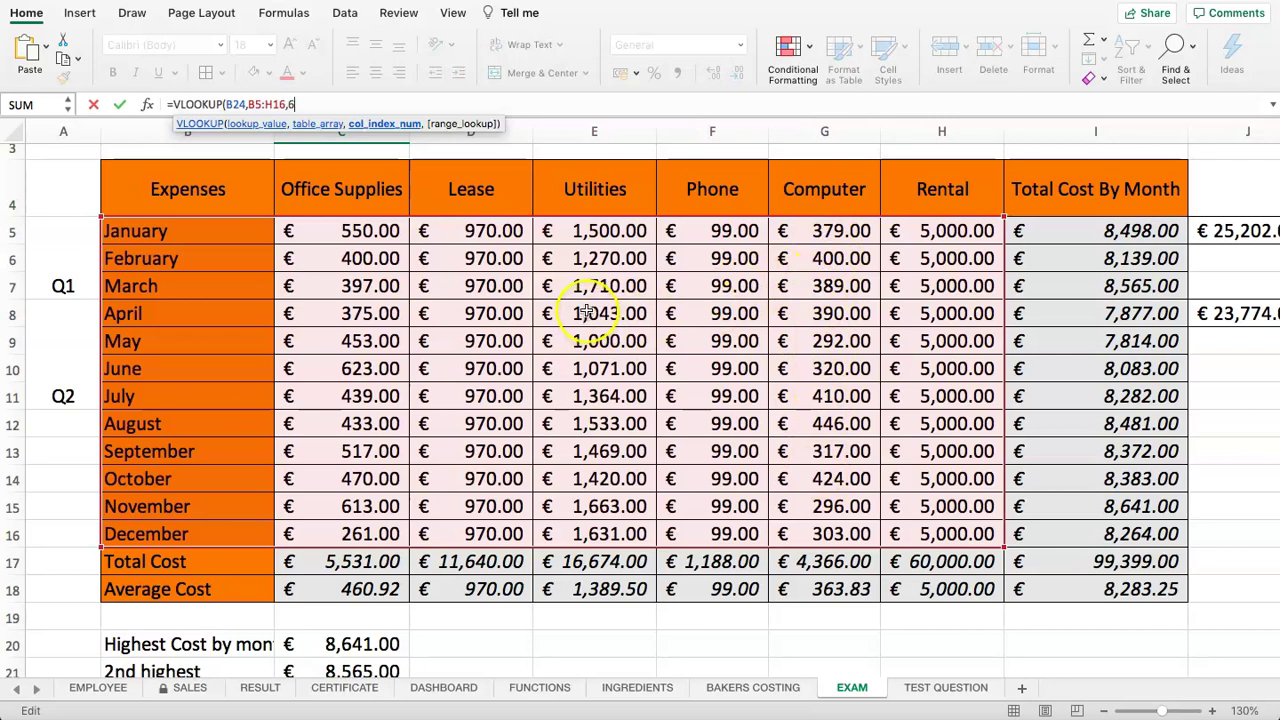
pyautogui.write(',')
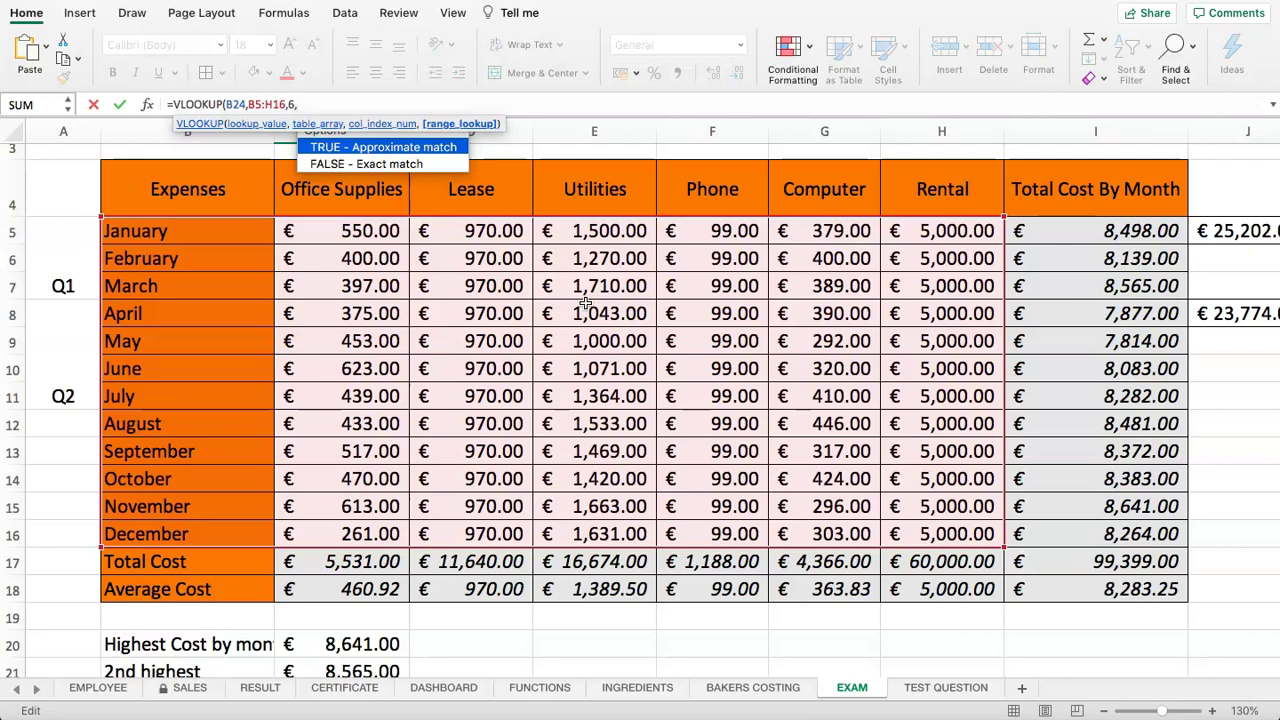
pyautogui.write(')')
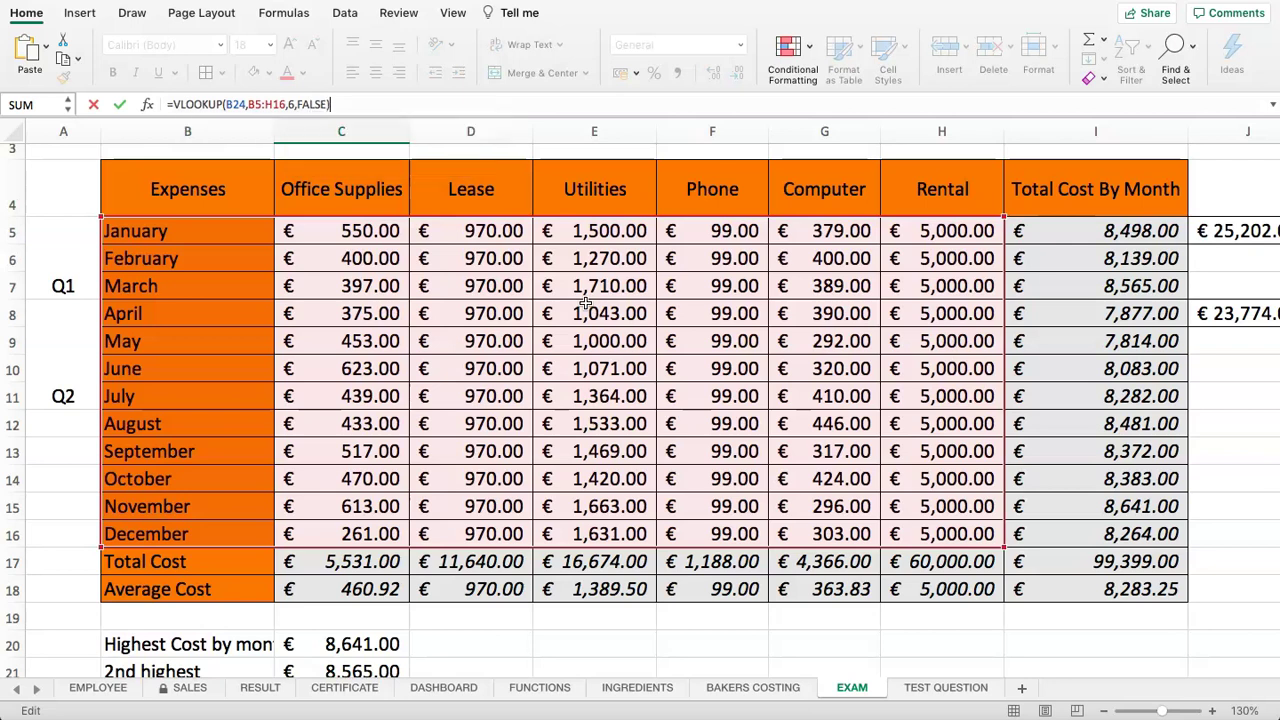
pyautogui.press('Return')
# - Compare C24's VLOOKUP result with November's Computer cost in the table and make G15 bold
pyautogui.click(303, 624)
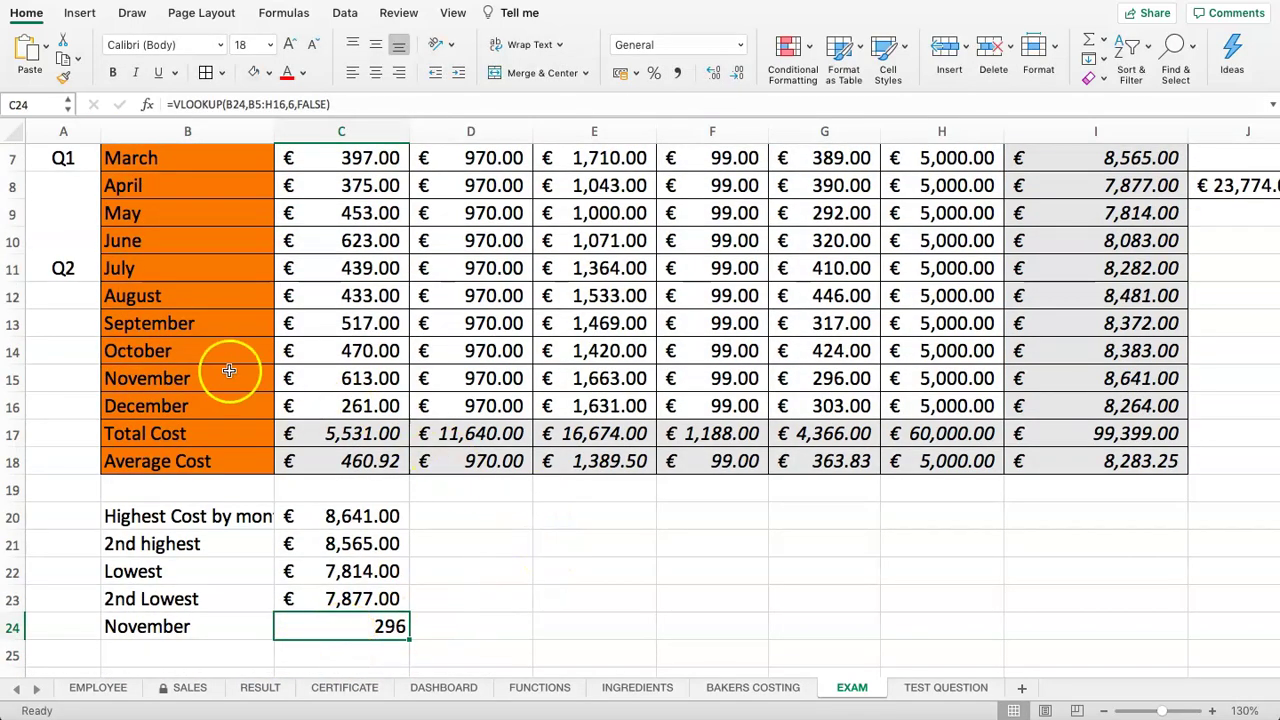
pyautogui.click(143, 390)
pyautogui.moveTo(143, 390); pyautogui.dragTo(820, 392)
pyautogui.click(820, 378)
pyautogui.scroll(2, 785, 390)
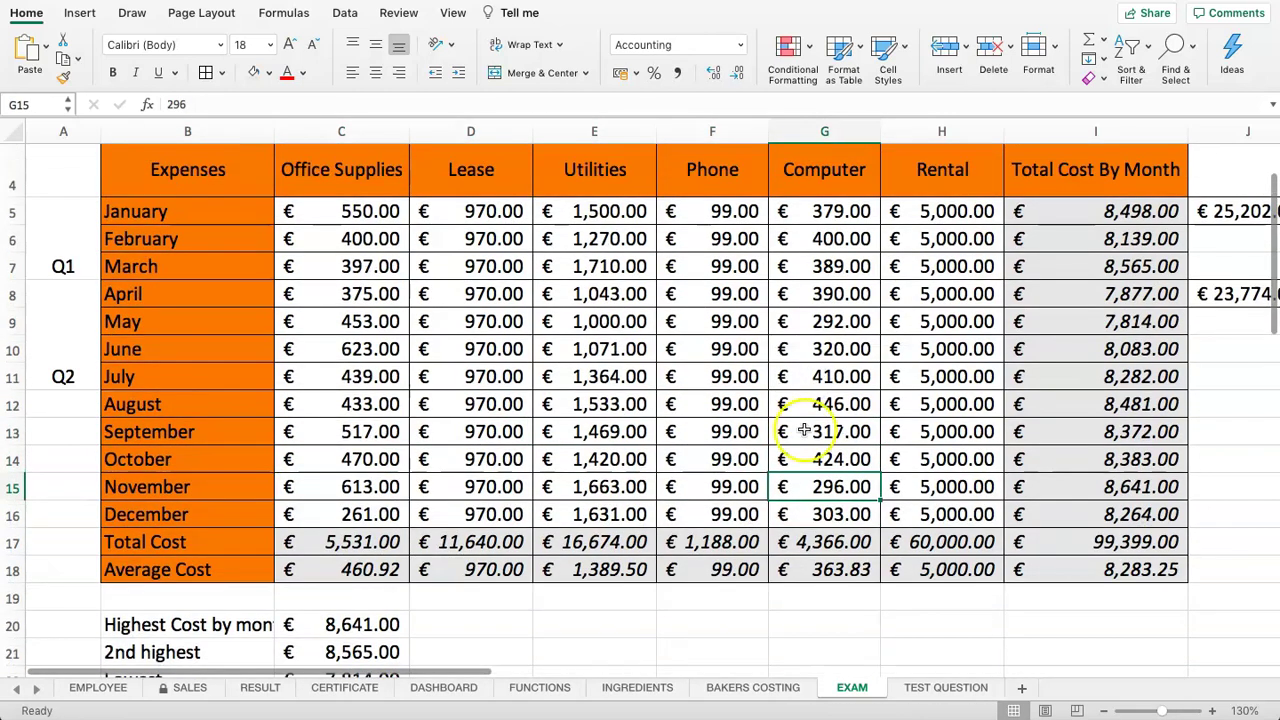
pyautogui.press('super+b')
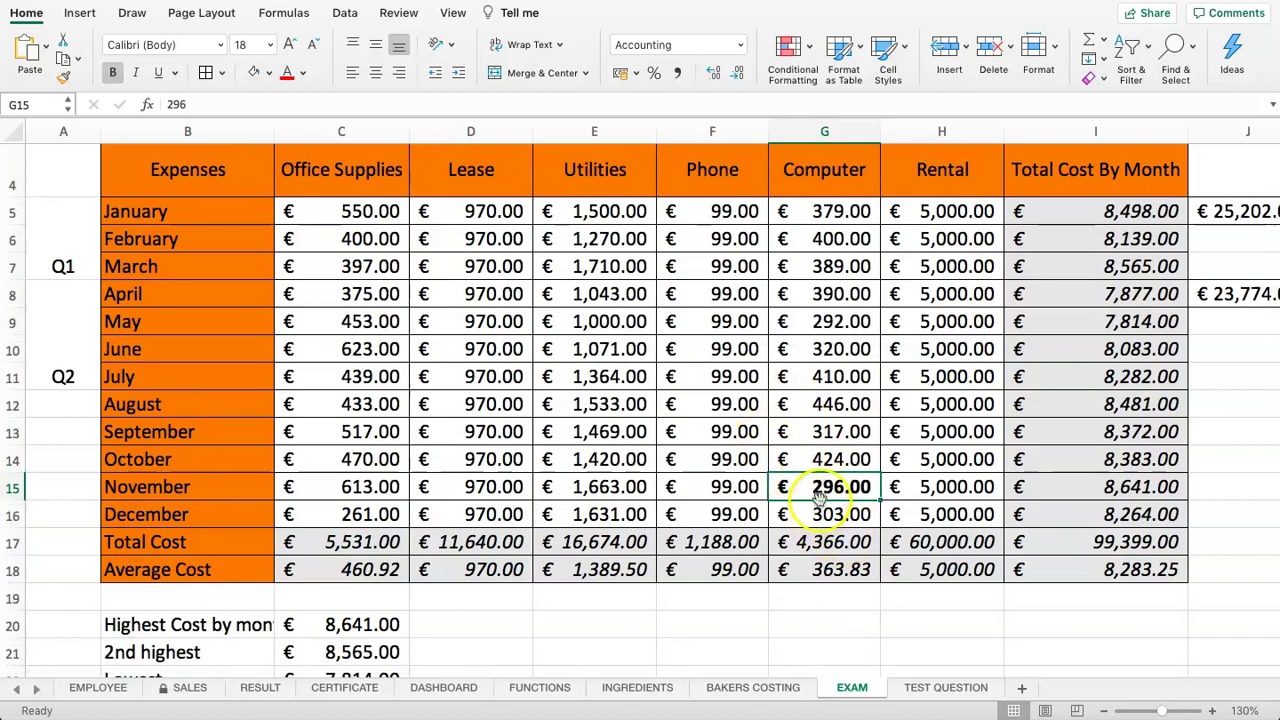
# - Test the lookup by changing B24 to "January" and comparing C24 with January's Computer cost
pyautogui.scroll(-3, 796, 497)
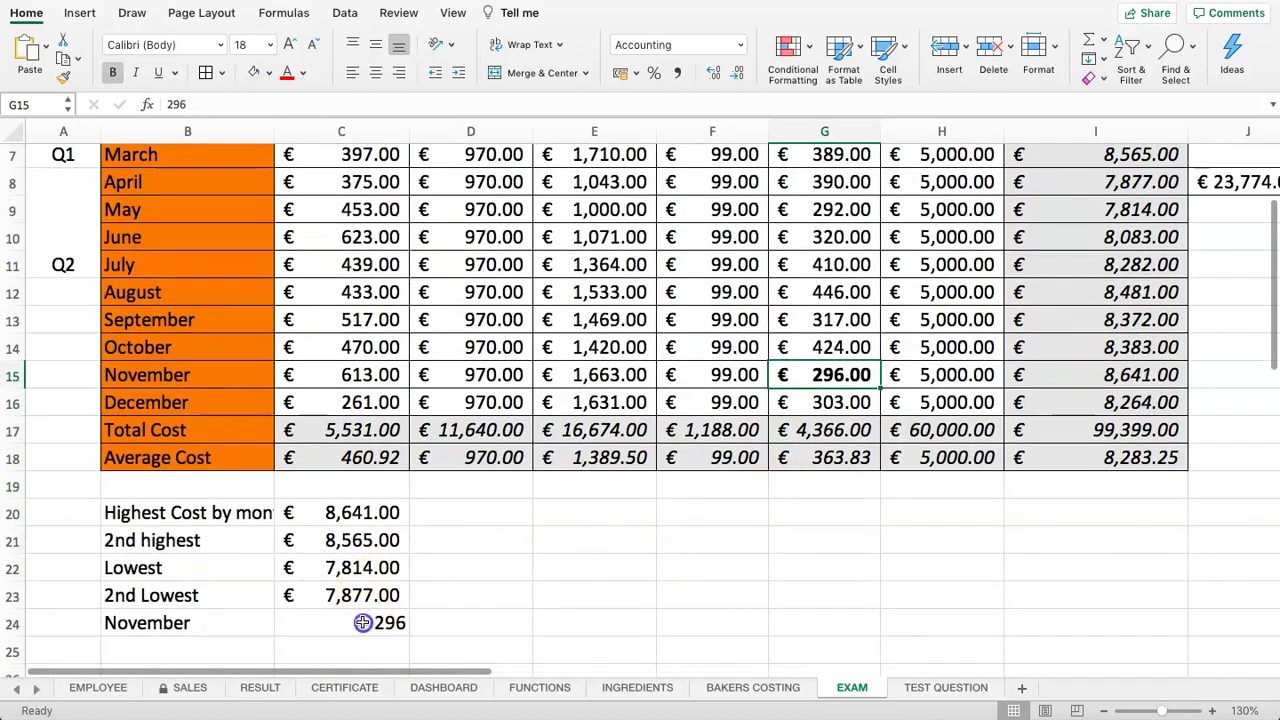
pyautogui.click(363, 621)
pyautogui.click(196, 627)
pyautogui.write('Januar')
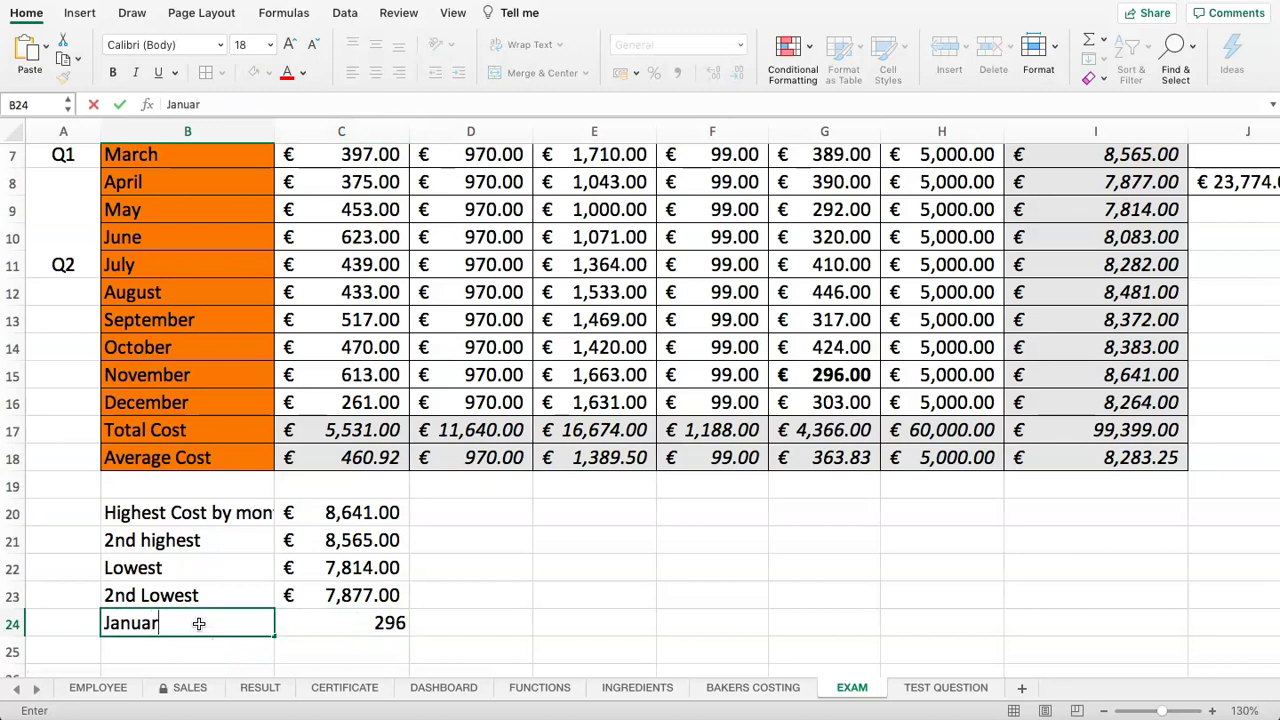
pyautogui.write('y')
pyautogui.press('Return')
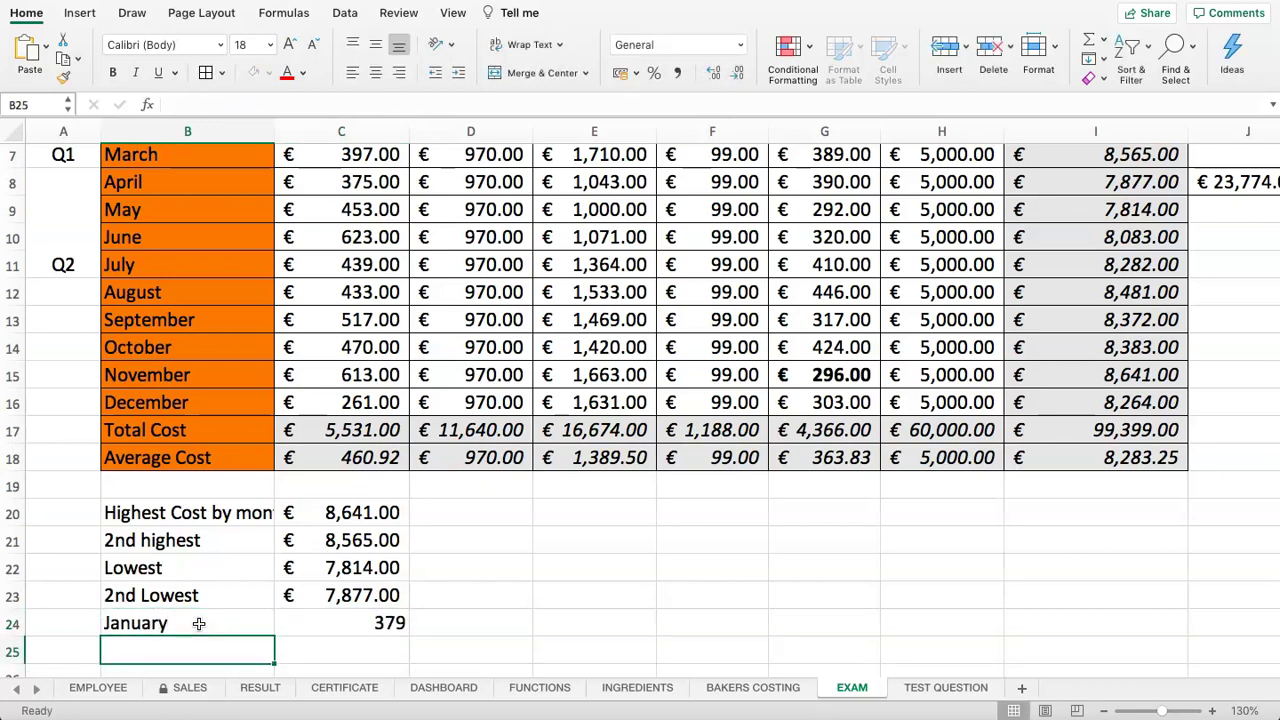
pyautogui.click(357, 620)
pyautogui.scroll(1, 660, 470)
pyautogui.scroll(2, 660, 470)
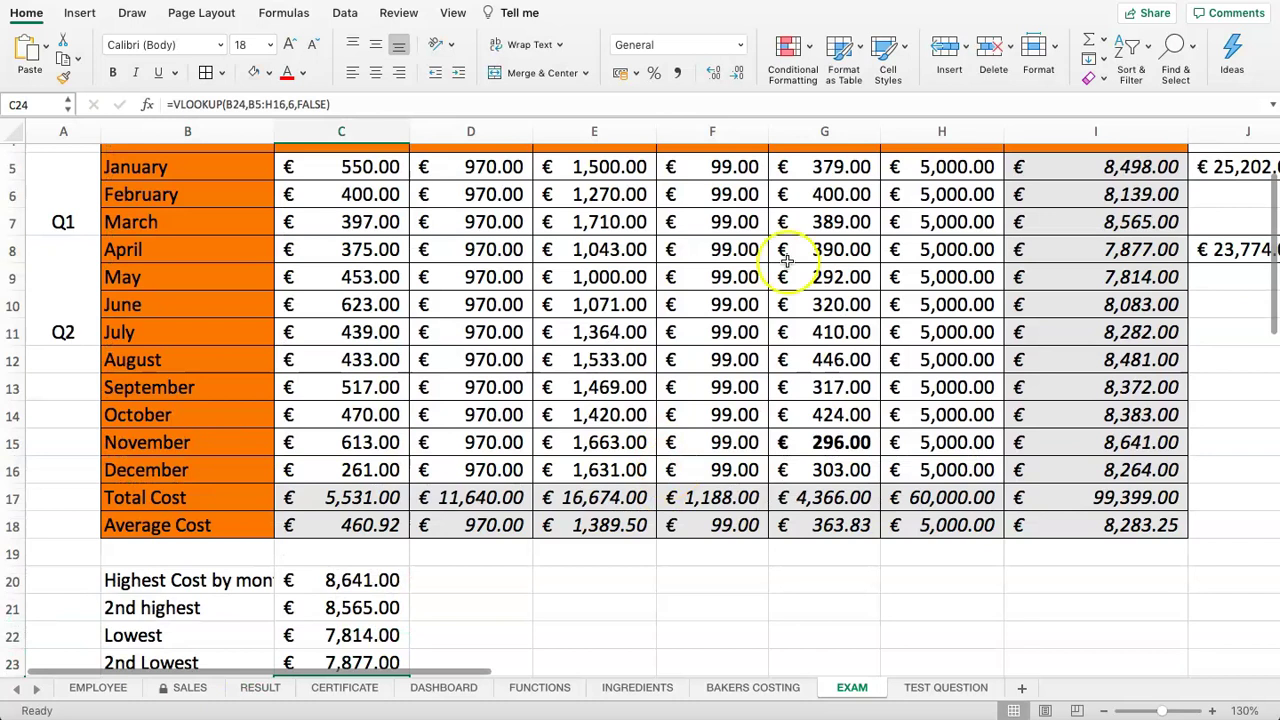
pyautogui.click(829, 163)
# - Change the lookup month in B24 back to "November"
pyautogui.scroll(-6, 428, 467)
pyautogui.click(184, 540)
pyautogui.write('November')
pyautogui.press('Return')
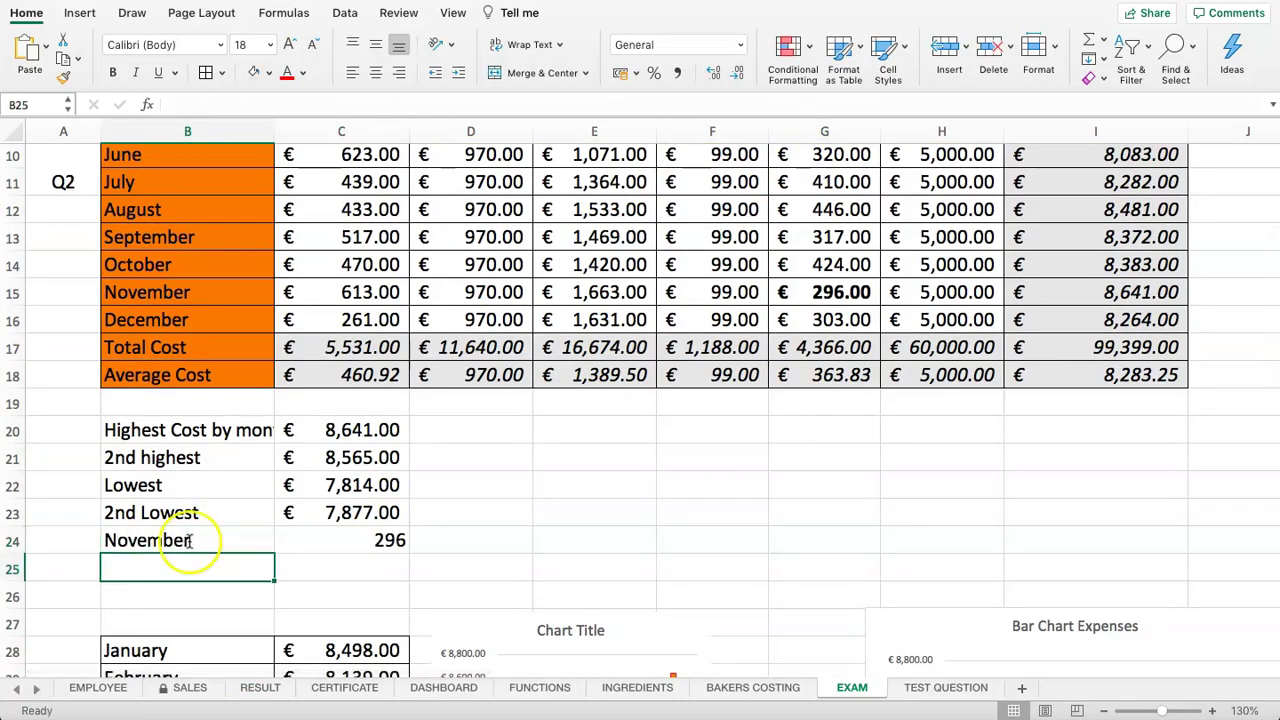
# - Copy the euro accounting format from C23 to the VLOOKUP result in C24
pyautogui.click(350, 513)
pyautogui.click(62, 77)
pyautogui.click(341, 540)
pyautogui.click(190, 562)
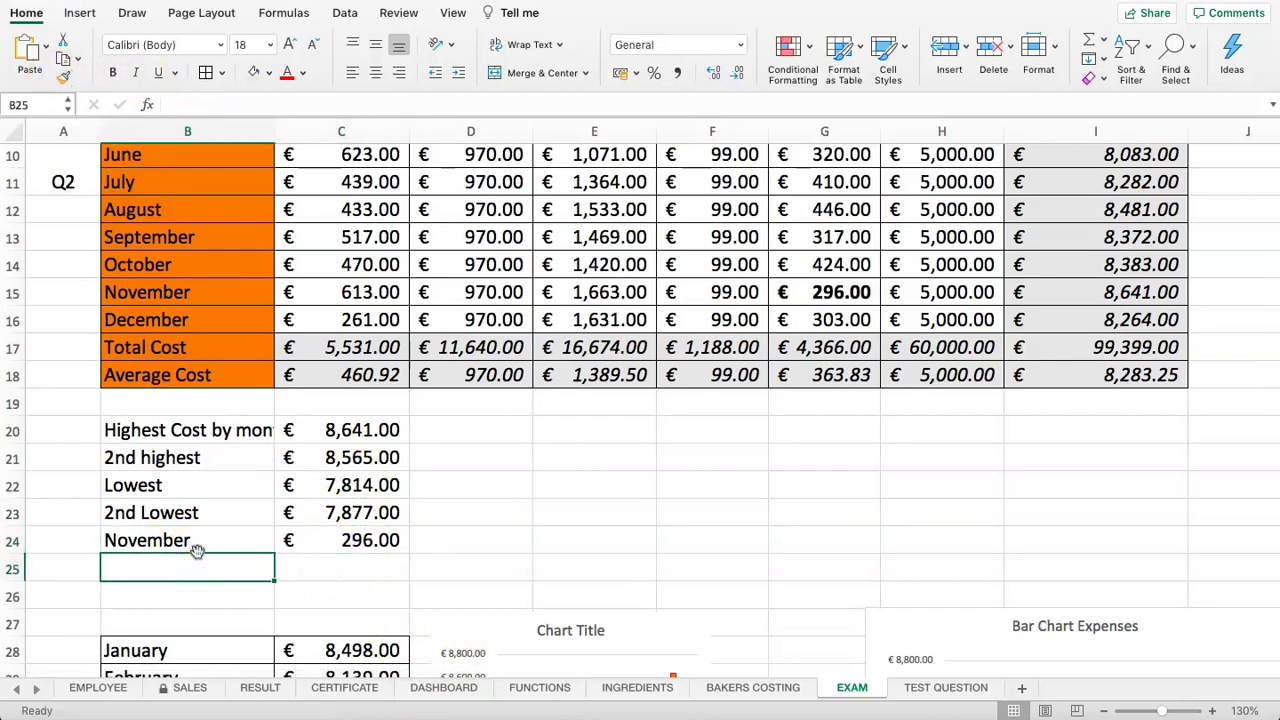
# - Mark task 18, the VLOOKUP task, as YES in C19 on the TEST QUESTION sheet
pyautogui.click(946, 687)
pyautogui.click(762, 571)
pyautogui.write('YES')
pyautogui.press('Return')
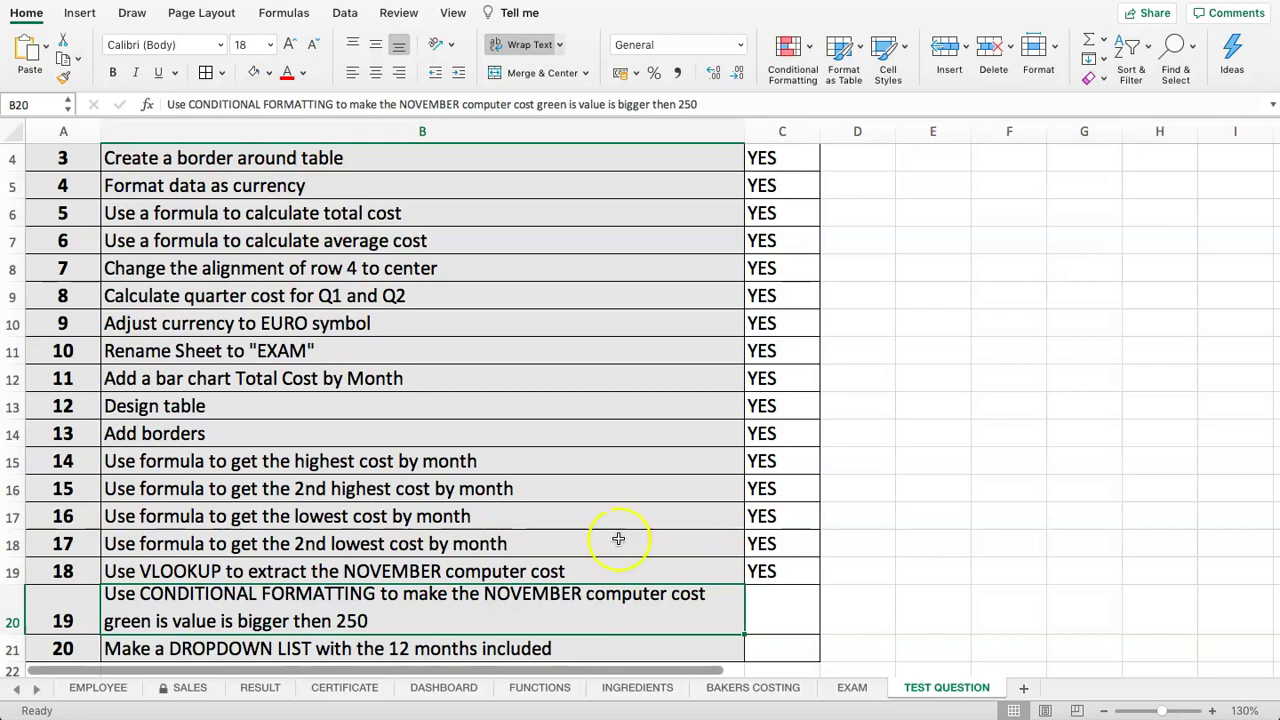
# - Correct the wording of task 19 in B20 to "green if value is bigger then 250"
pyautogui.doubleClick(170, 622)
pyautogui.press('BackSpace')
pyautogui.write('f')
pyautogui.press('Return')
pyautogui.click(191, 600)
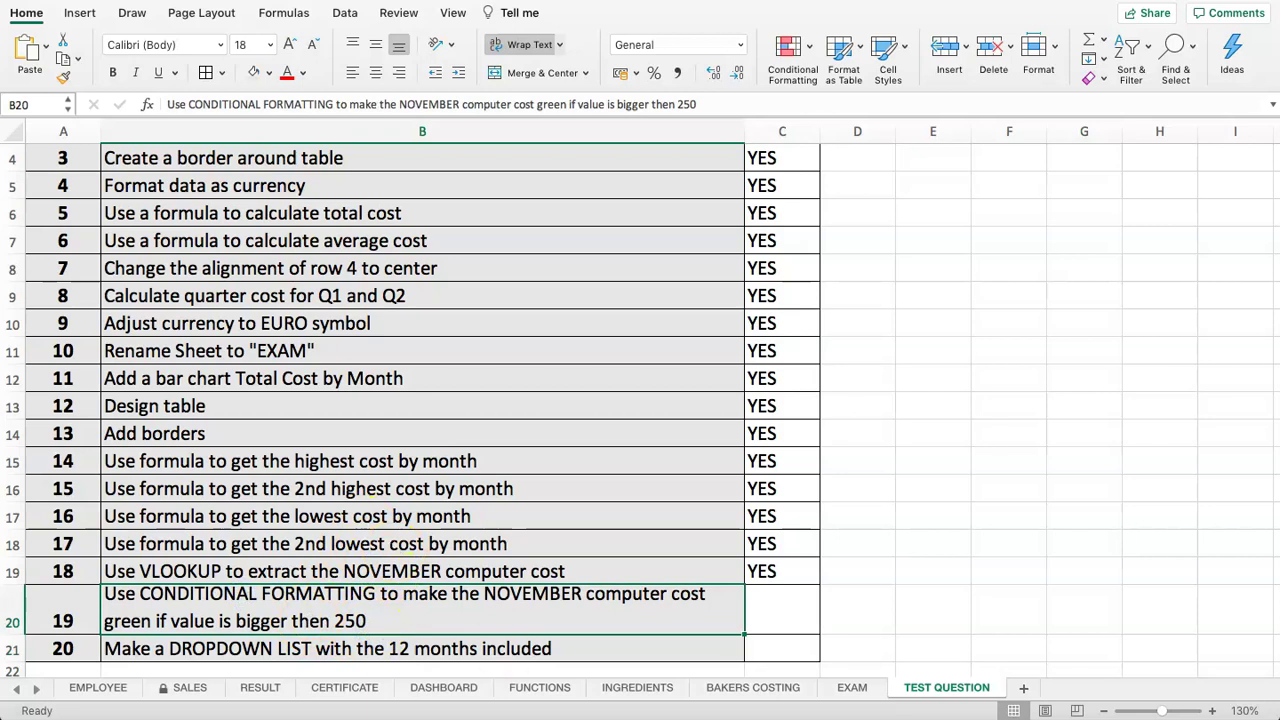
# - Start a Greater Than highlight rule for the November VLOOKUP result in C24 on the EXAM sheet
pyautogui.click(851, 687)
pyautogui.scroll(-2, 300, 420)
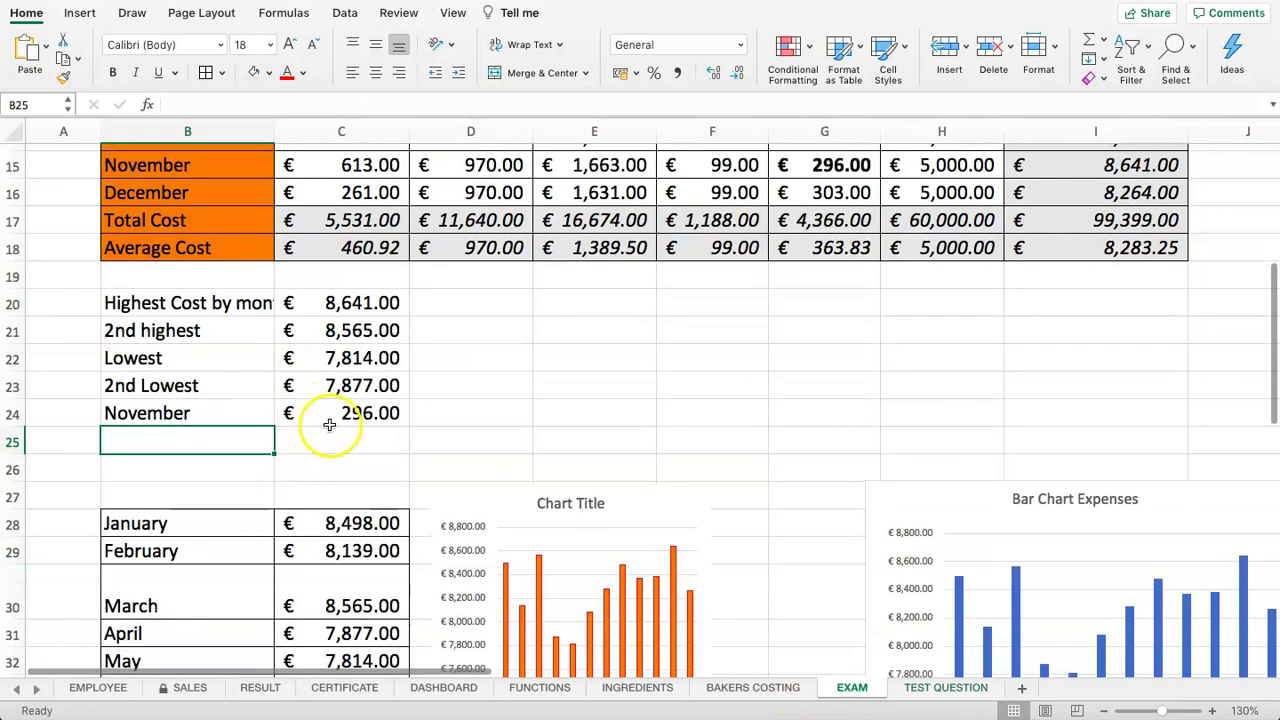
pyautogui.click(326, 414)
pyautogui.scroll(3, 443, 420)
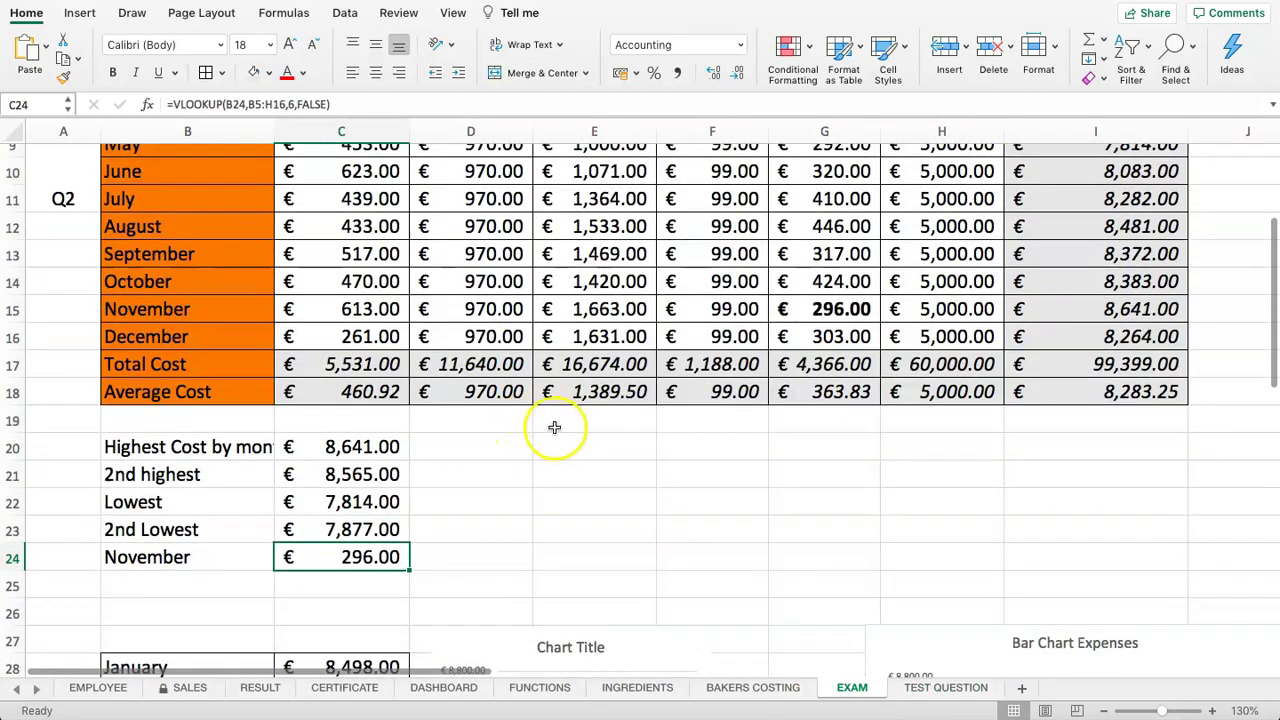
pyautogui.click(826, 309)
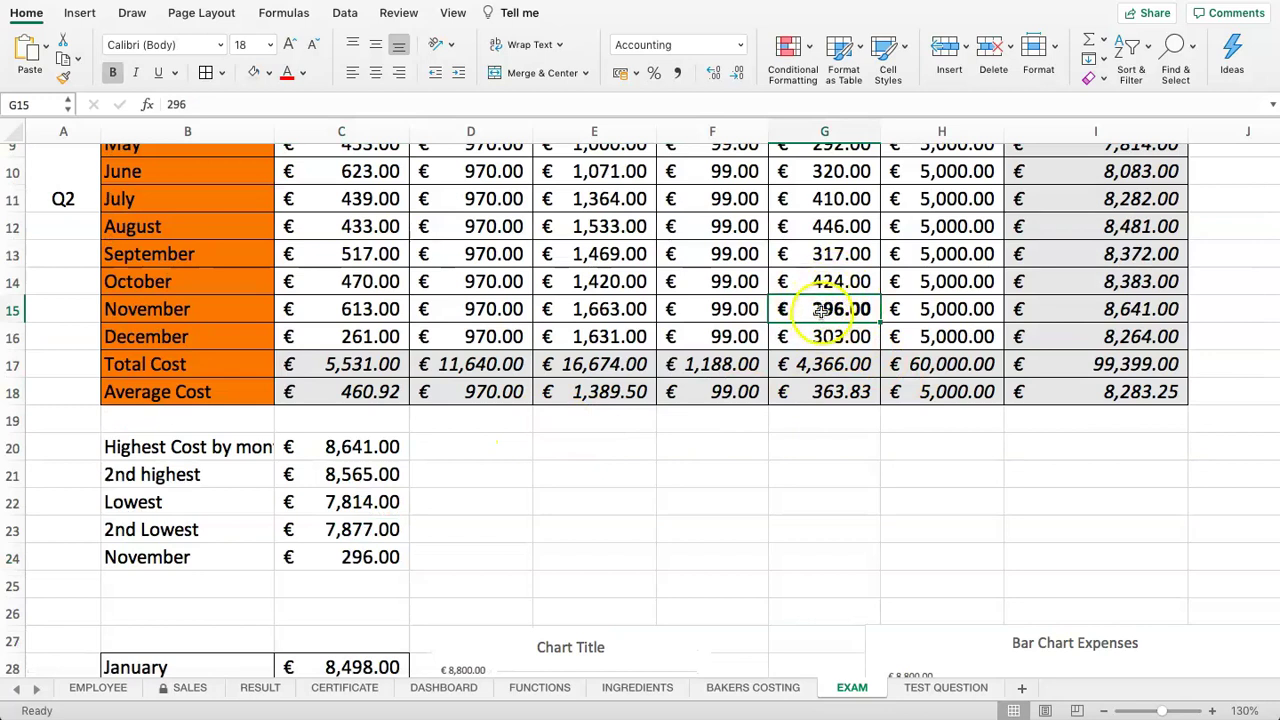
pyautogui.click(343, 557)
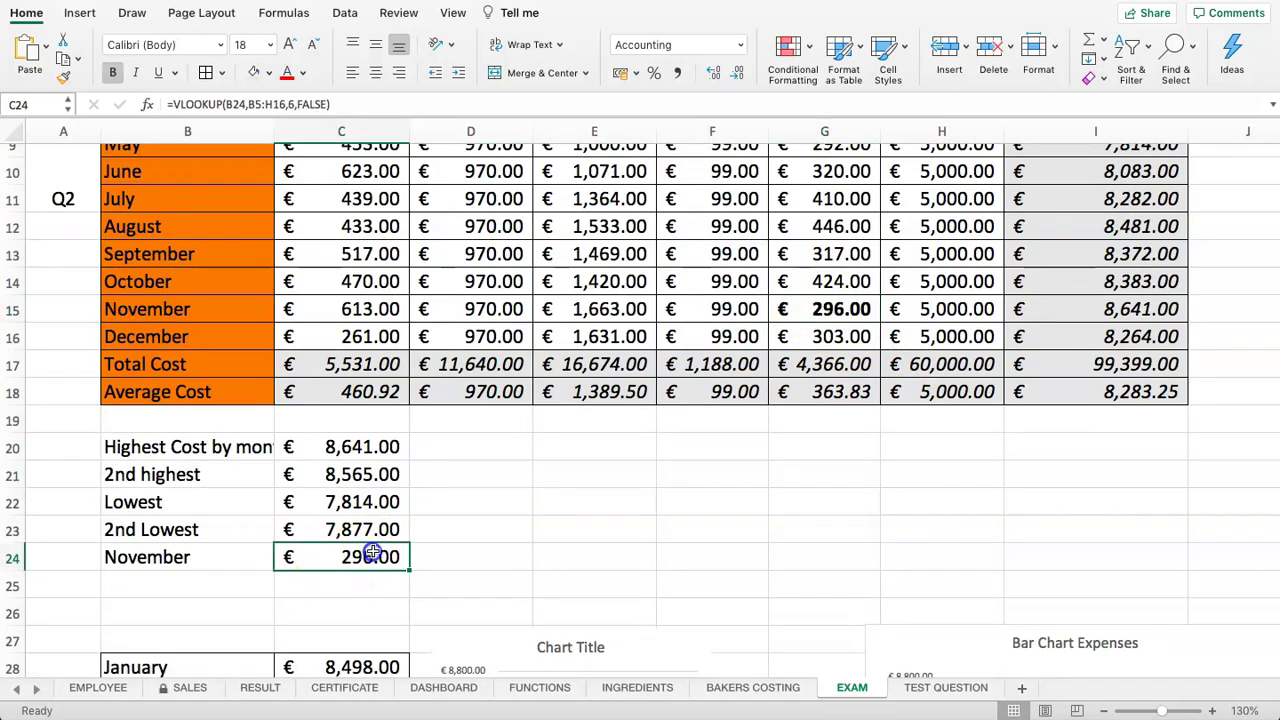
pyautogui.click(860, 307)
pyautogui.click(330, 565)
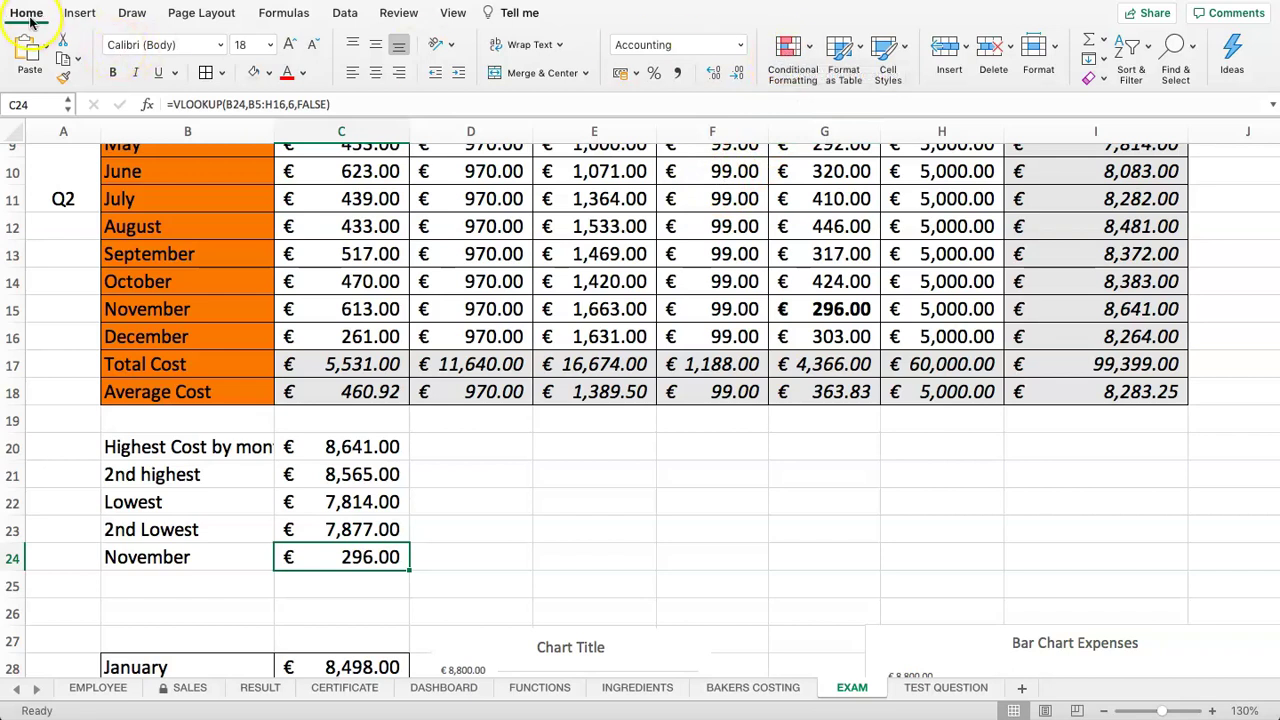
pyautogui.click(789, 44)
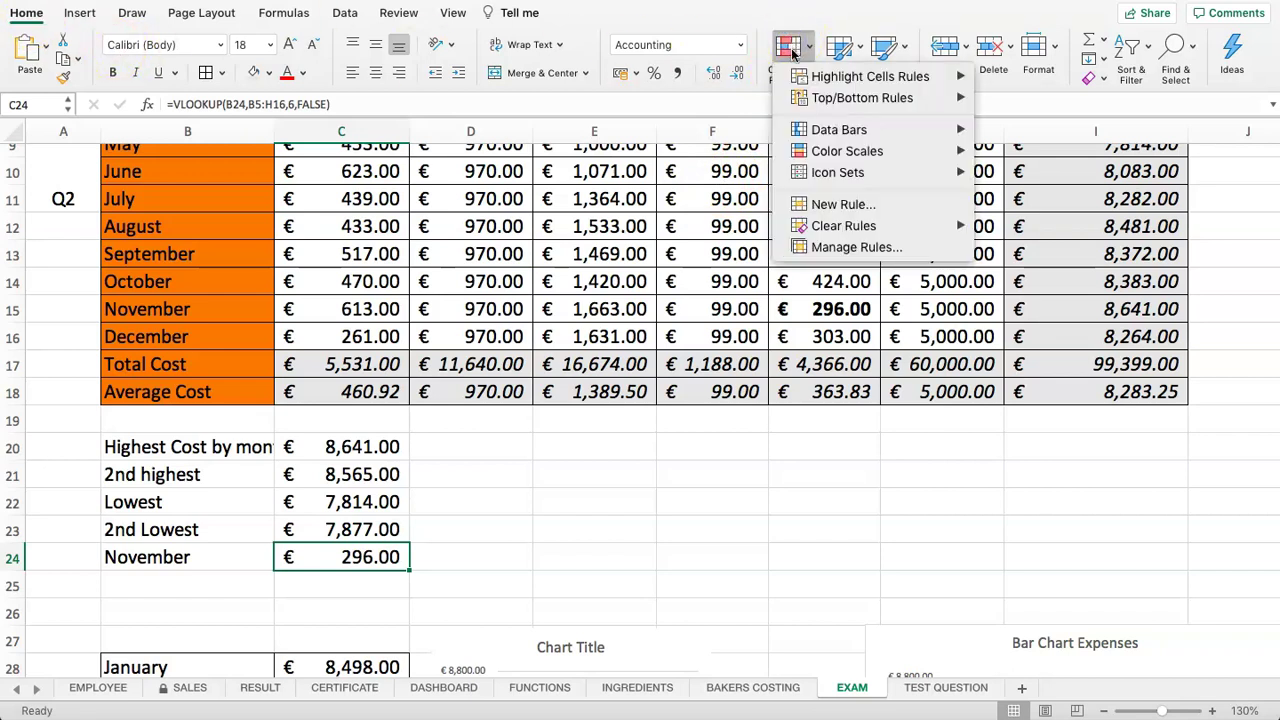
pyautogui.click(828, 80)
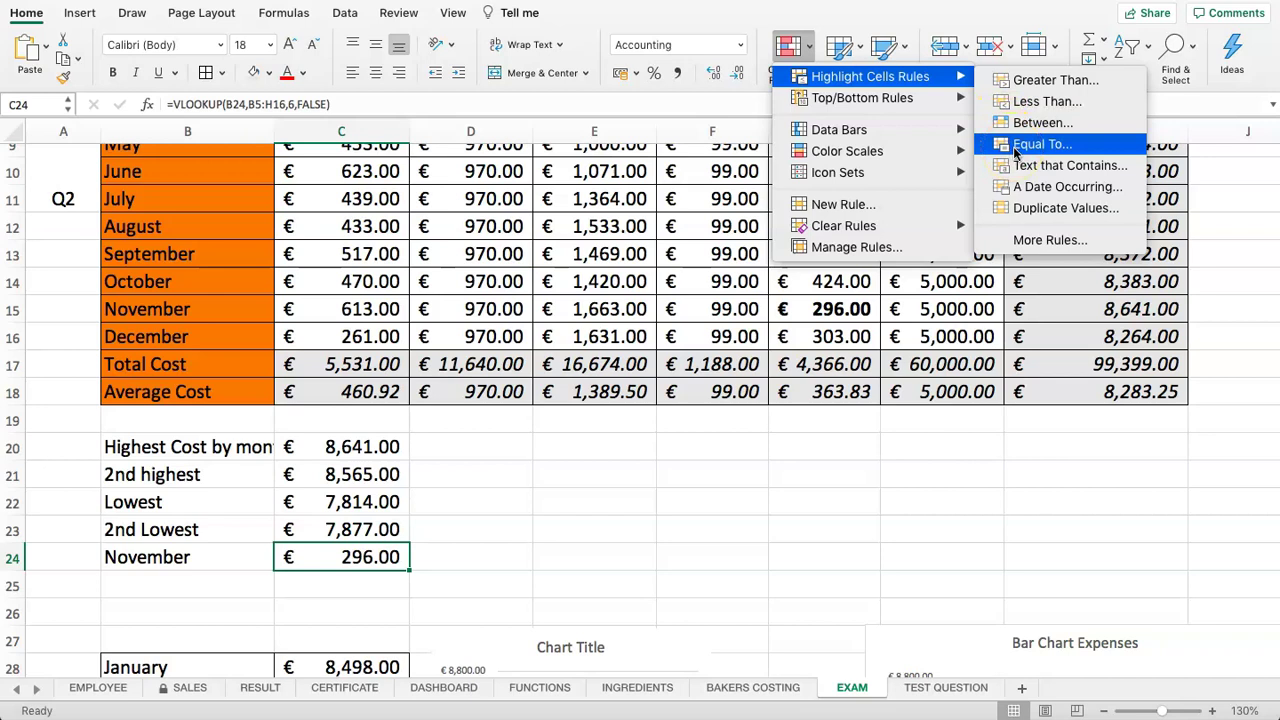
pyautogui.click(1035, 84)
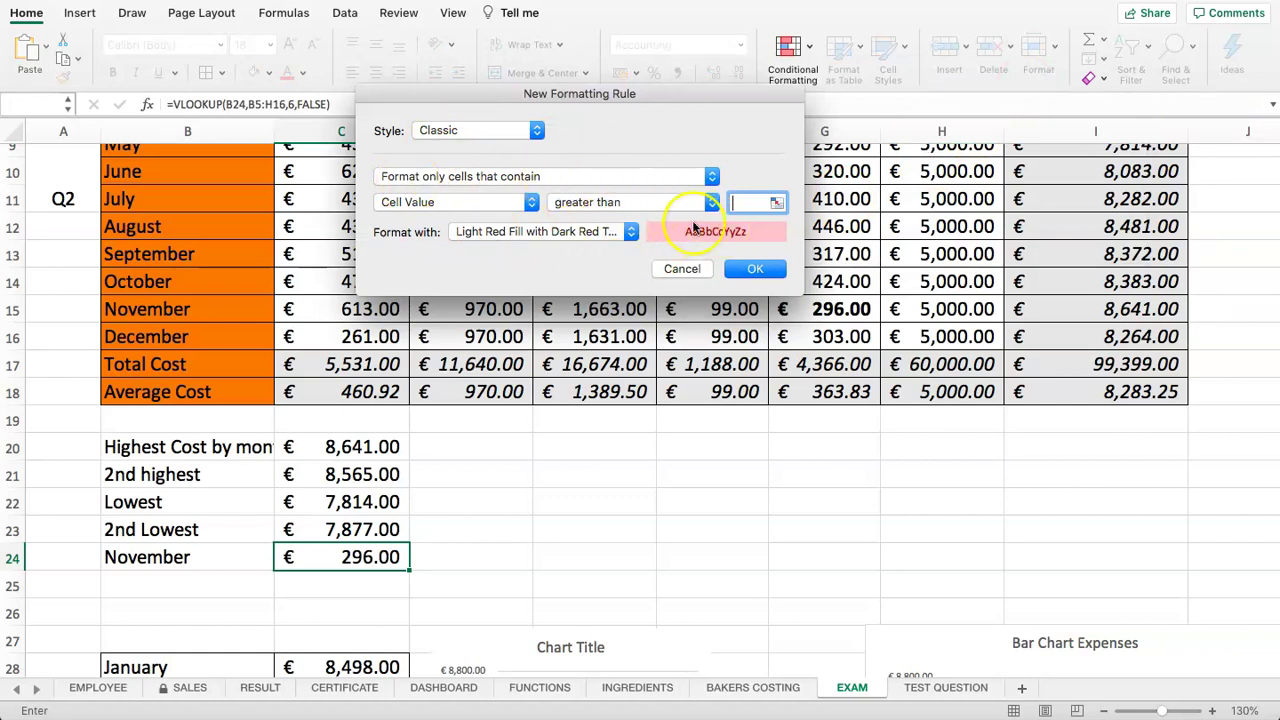
# - Apply Green Fill with Dark Green Text to C24 when its cell value is greater than 250
pyautogui.click(492, 231)
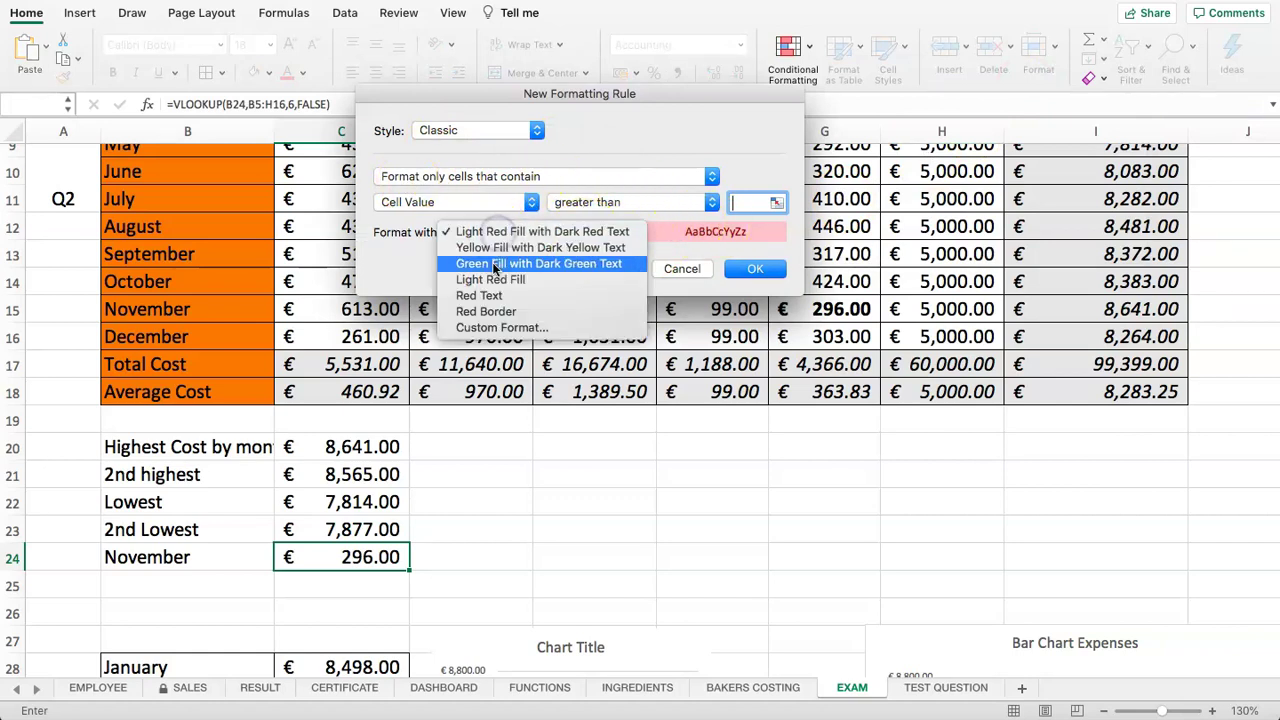
pyautogui.click(494, 265)
pyautogui.click(445, 177)
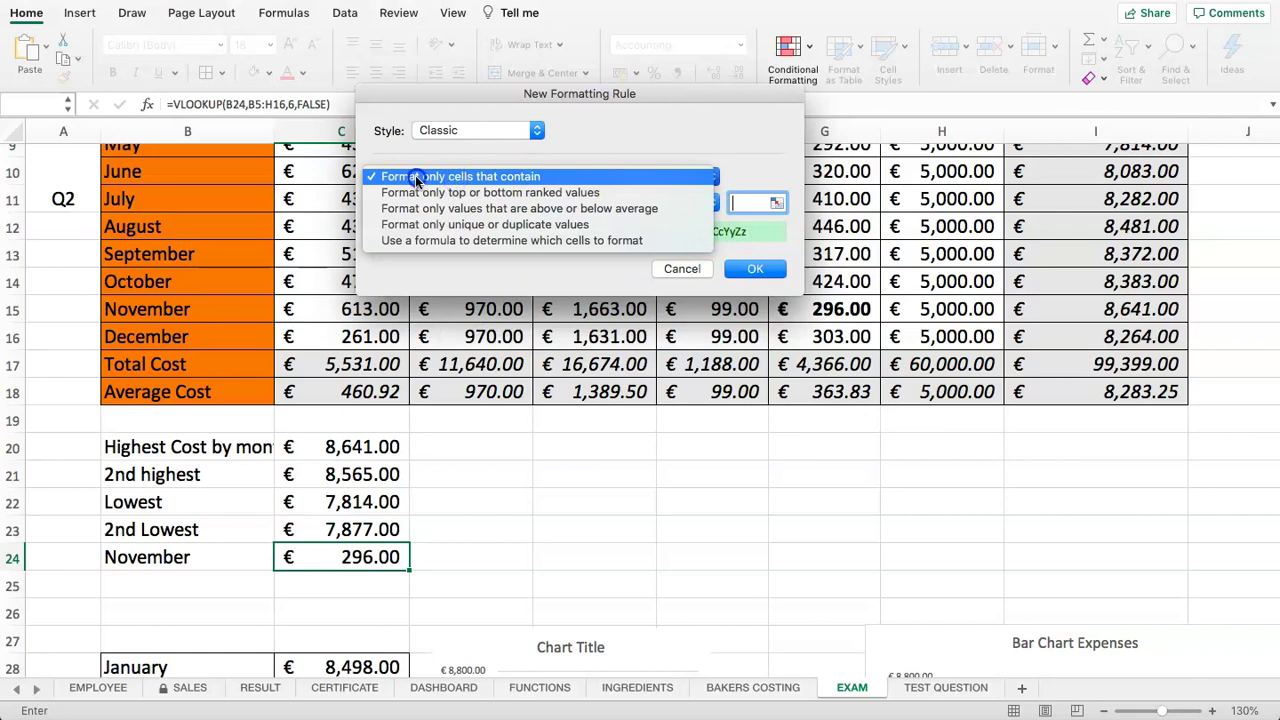
pyautogui.click(416, 177)
pyautogui.click(476, 202)
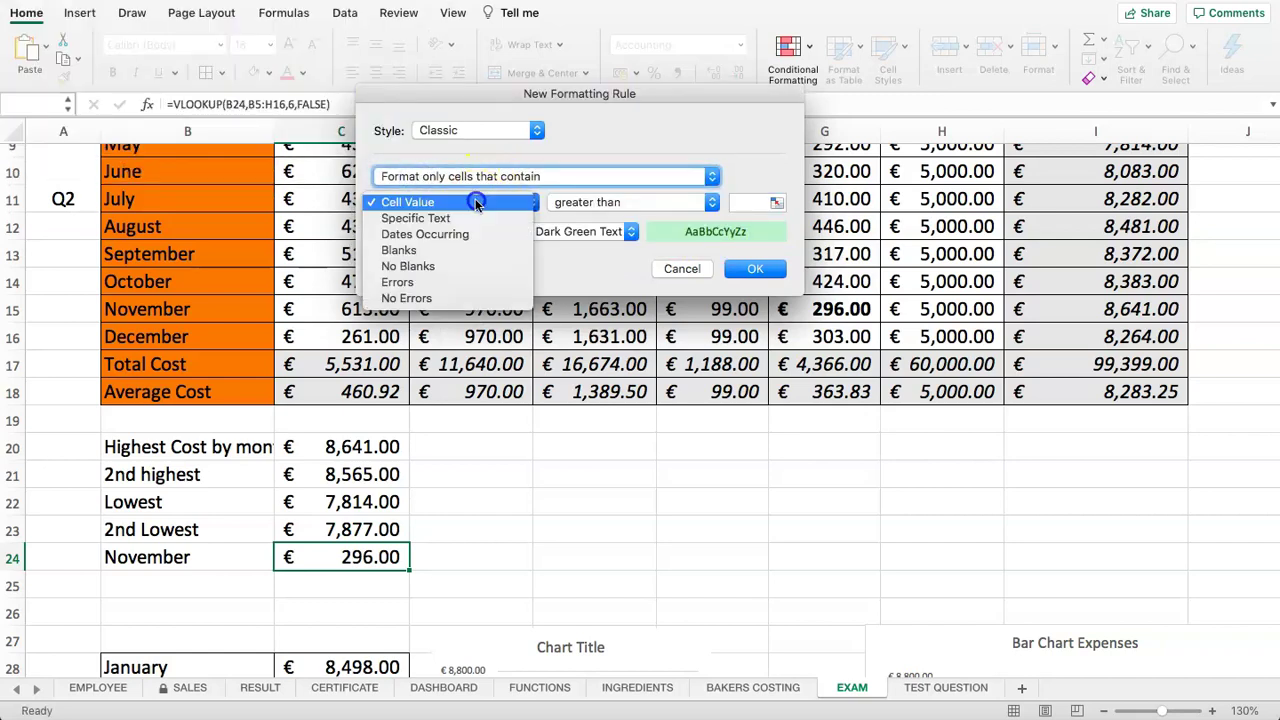
pyautogui.click(476, 202)
pyautogui.click(570, 202)
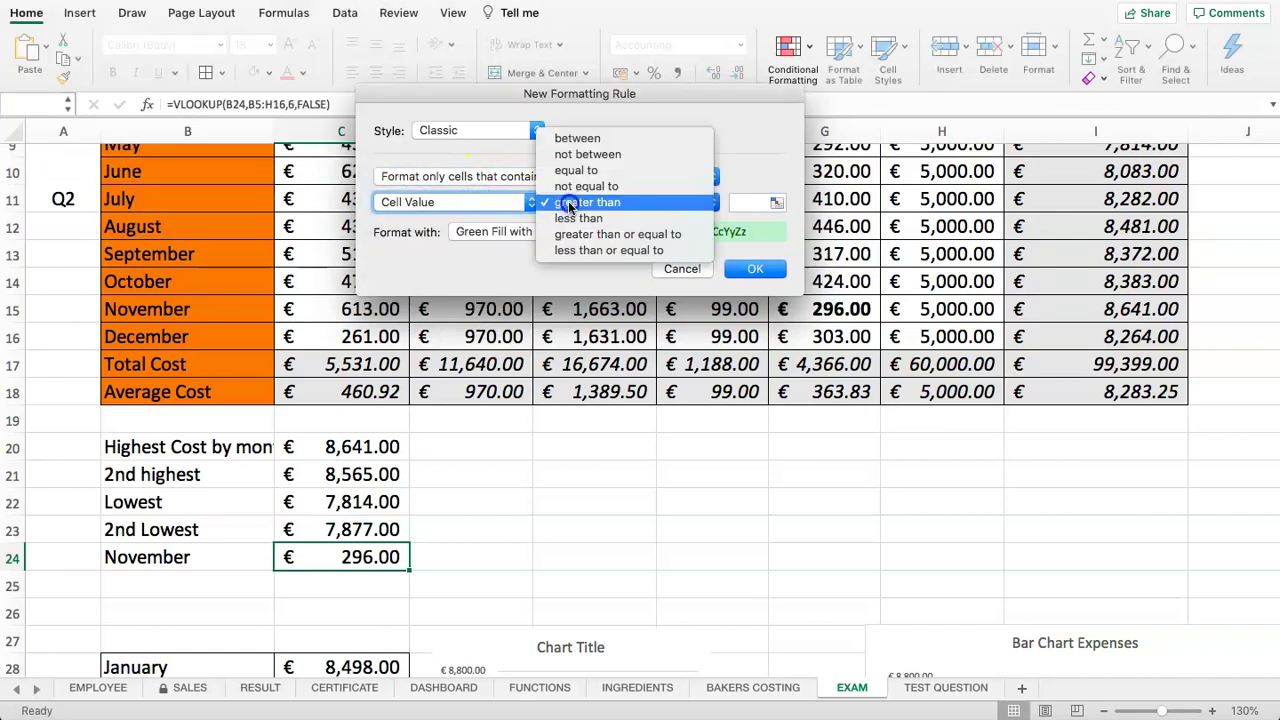
pyautogui.click(570, 205)
pyautogui.click(743, 203)
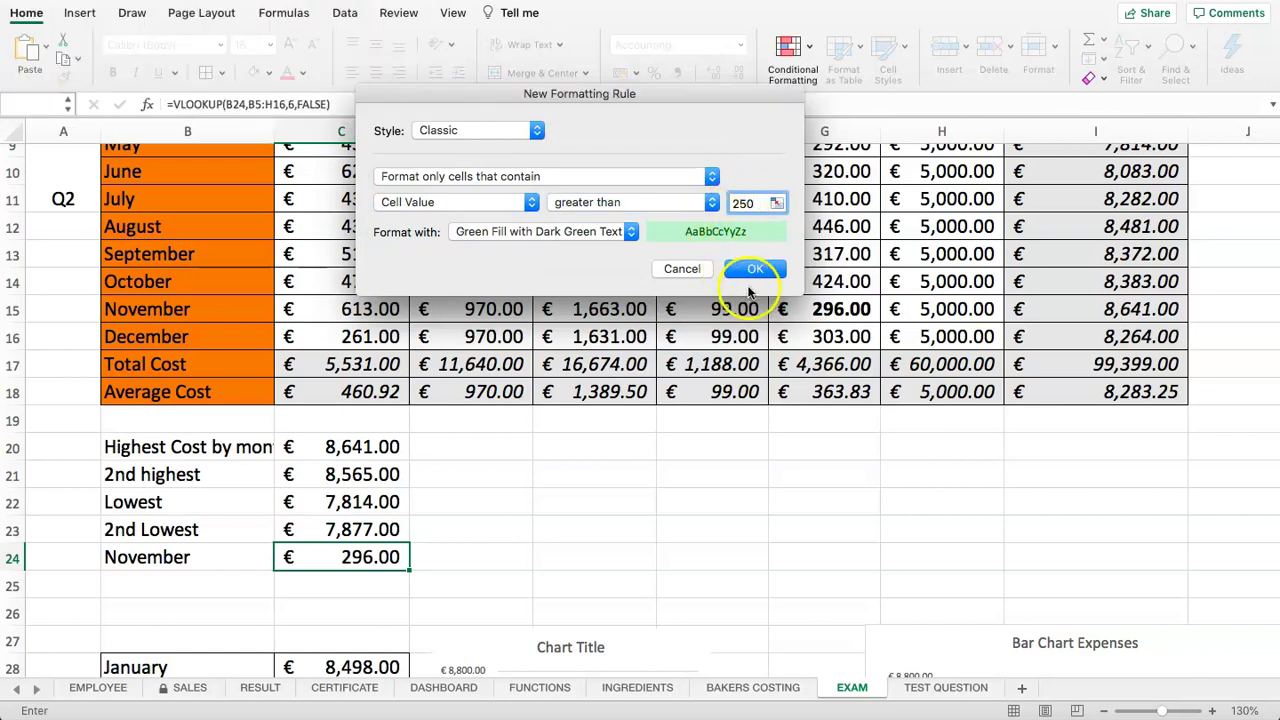
pyautogui.click(752, 272)
pyautogui.click(526, 563)
# - Test the conditional formatting by setting the November computer cost in G15 to 199, and undo that change
pyautogui.click(821, 310)
pyautogui.write('199')
pyautogui.press('Return')
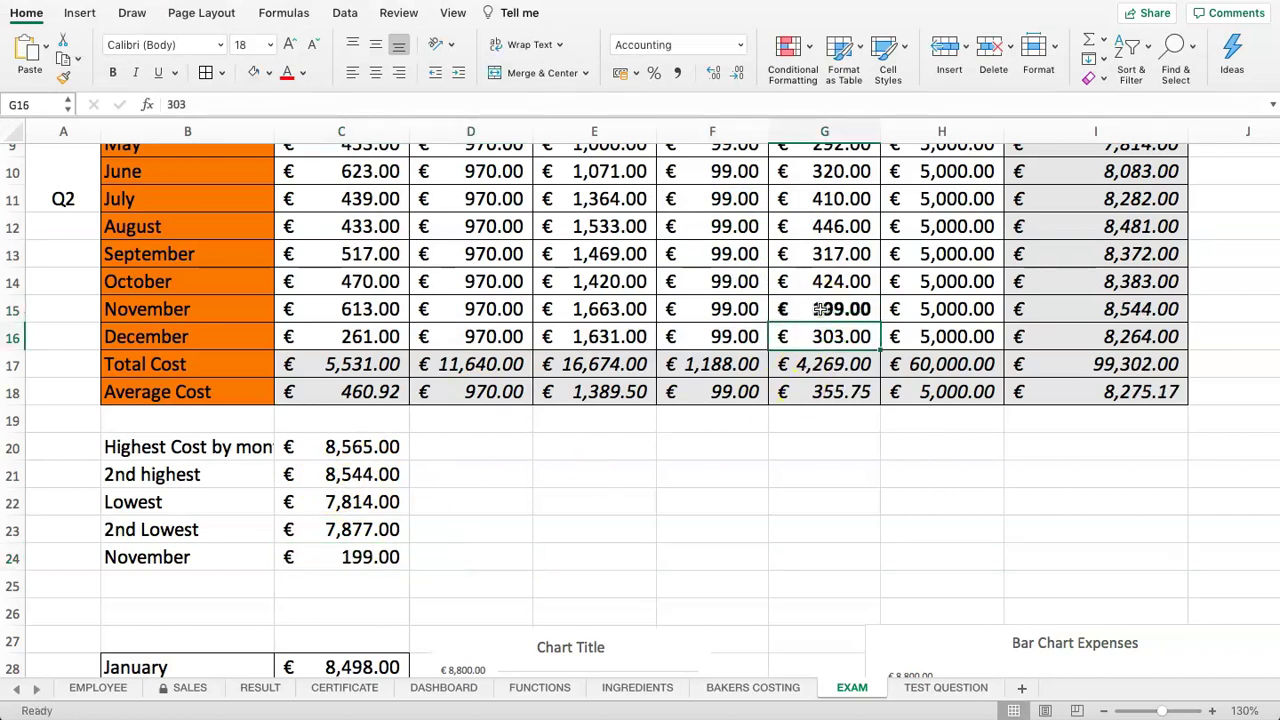
pyautogui.press('super+z')
pyautogui.click(223, 532)
pyautogui.click(366, 559)
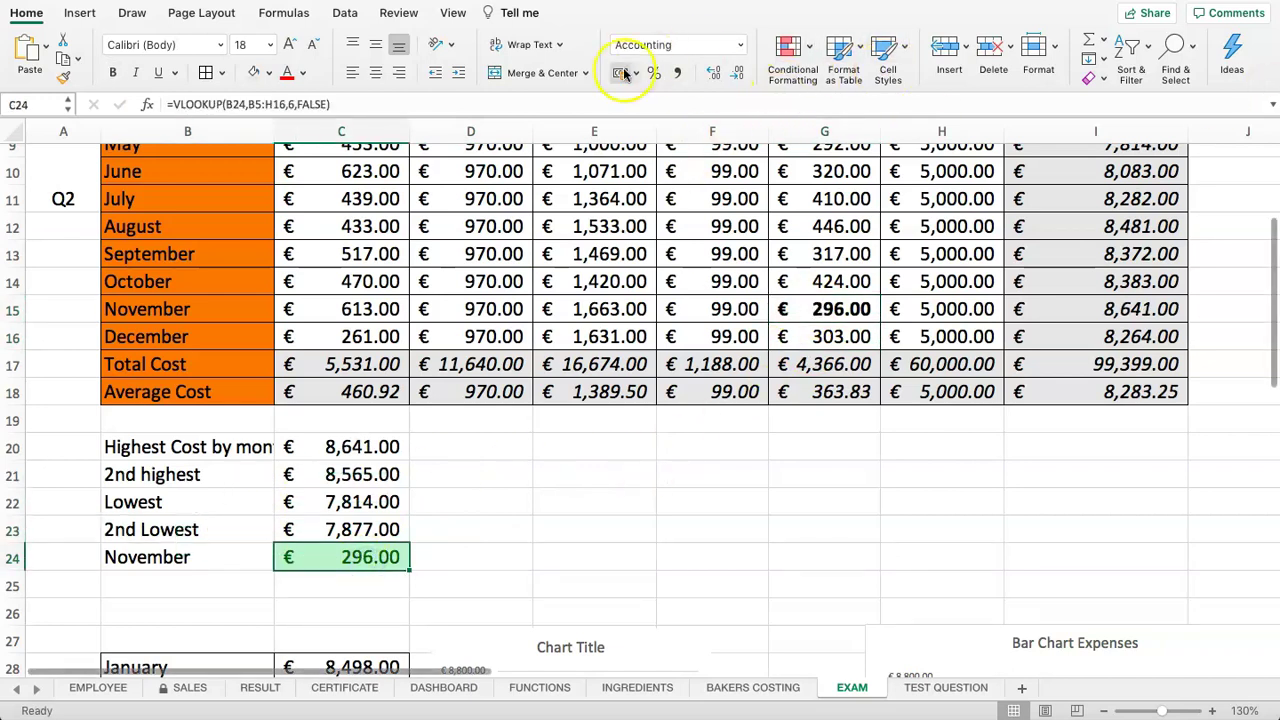
pyautogui.click(220, 587)
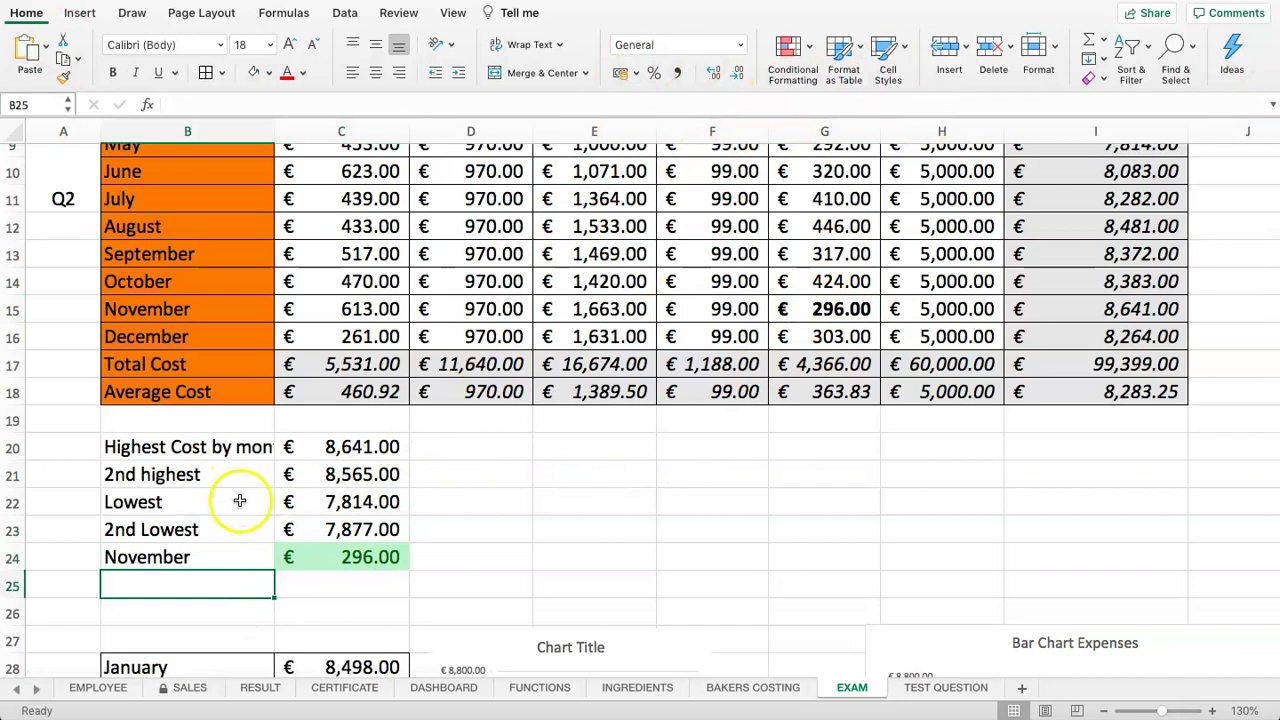
pyautogui.click(542, 546)
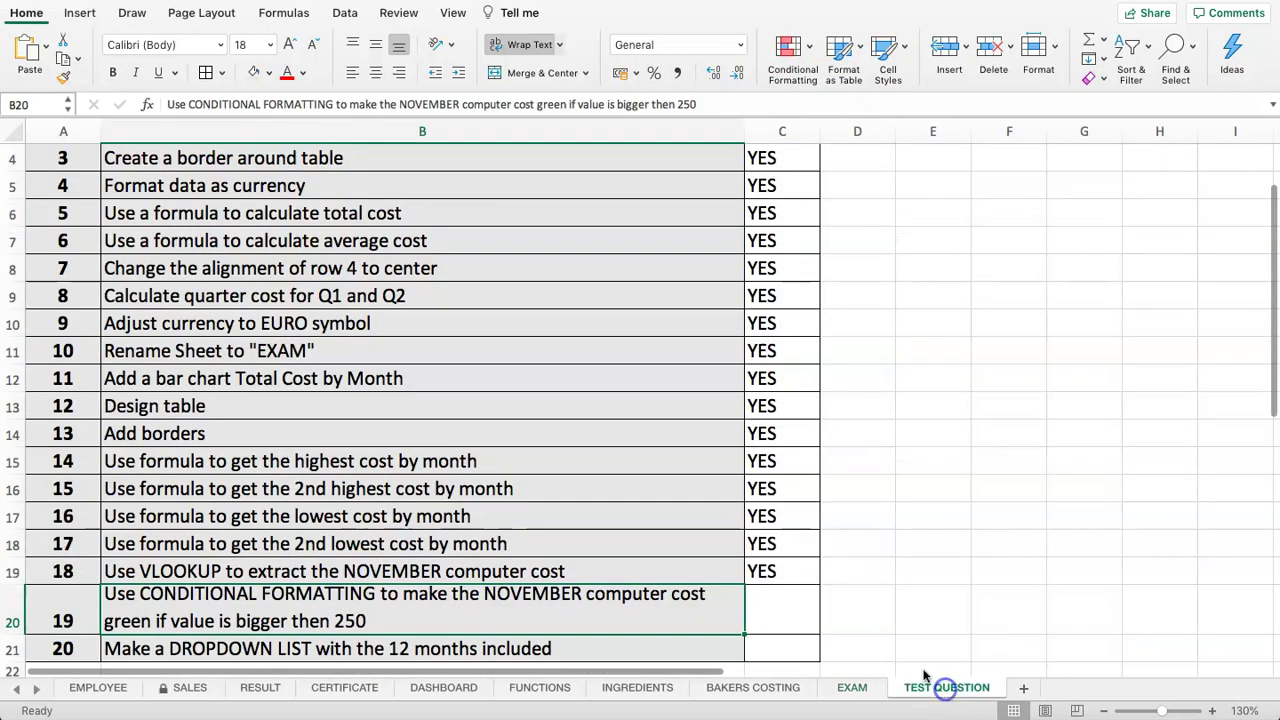
# - Mark task 19, the conditional formatting task, as YES in C20 on the TEST QUESTION sheet
pyautogui.click(945, 688)
pyautogui.click(762, 607)
pyautogui.write('YES')
pyautogui.press('Return')
# - Read task 20 in row 21 about making a dropdown list of the 12 months
pyautogui.click(62, 648)
pyautogui.scroll(-3, 603, 489)
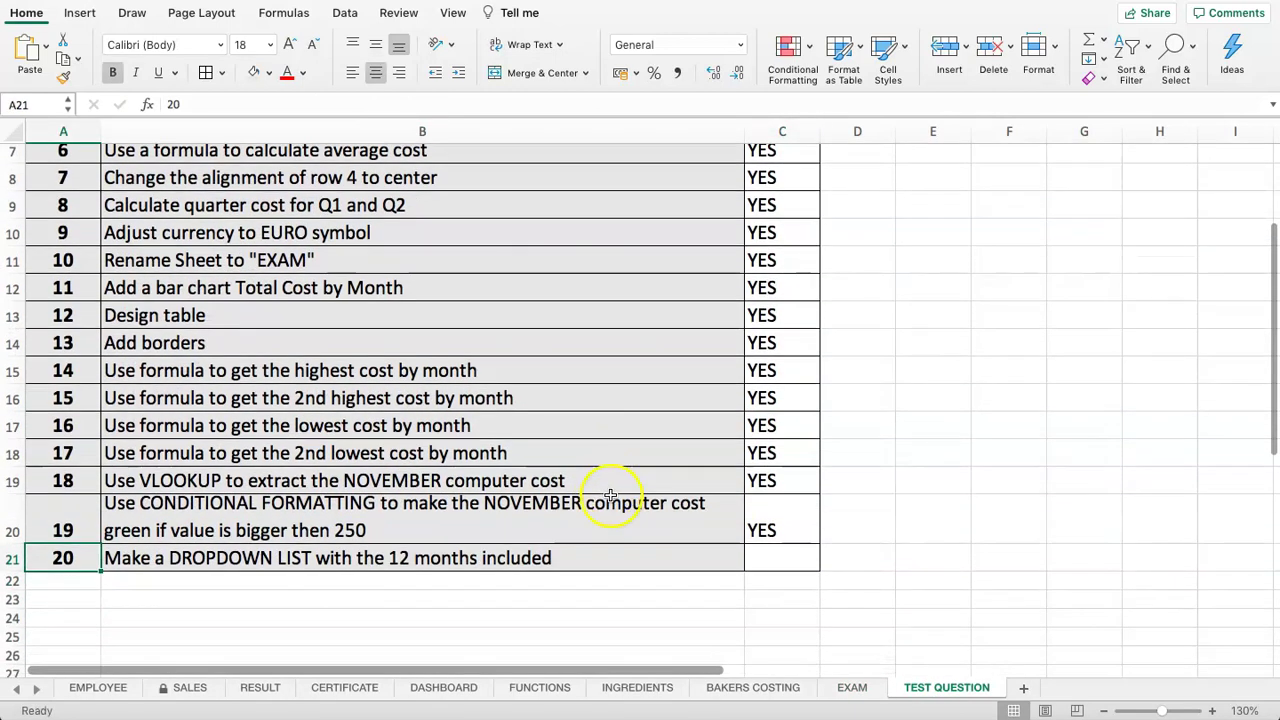
pyautogui.click(349, 558)
pyautogui.moveTo(486, 559); pyautogui.dragTo(634, 564)
pyautogui.click(788, 560)
pyautogui.click(533, 558)
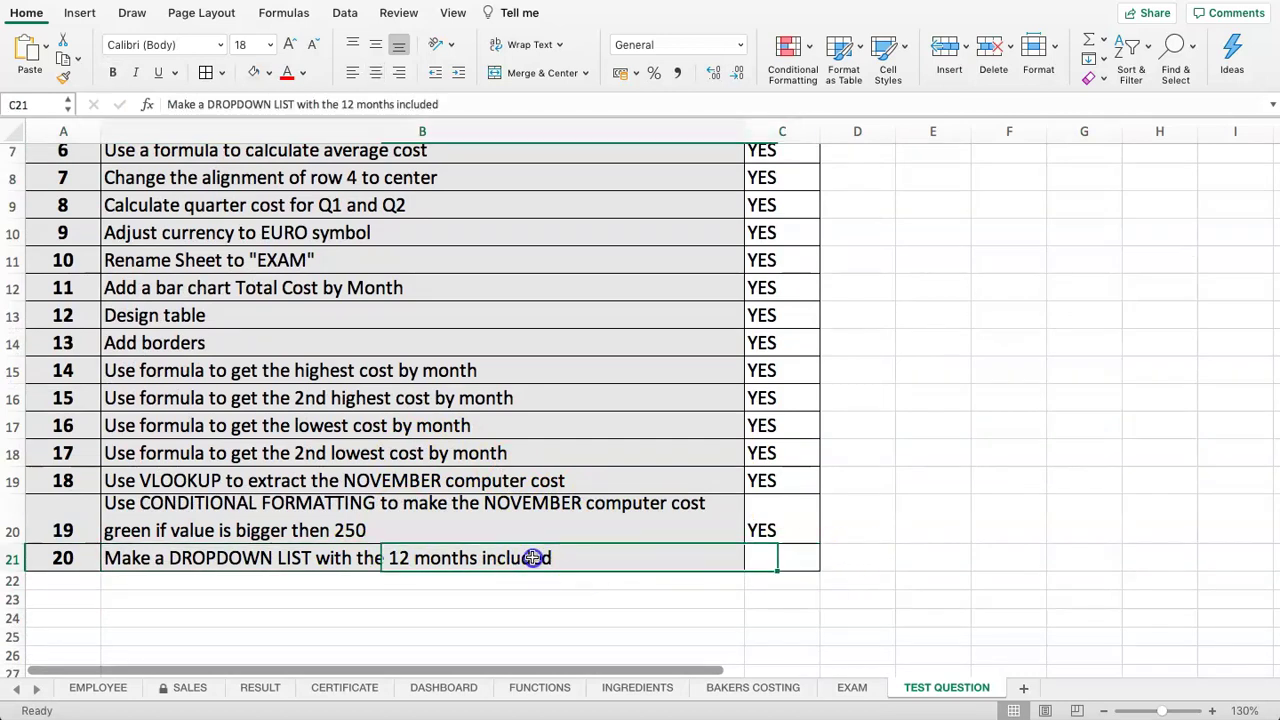
pyautogui.click(768, 558)
# - Change the lookup month in B24 on the EXAM sheet to "January"
pyautogui.click(852, 687)
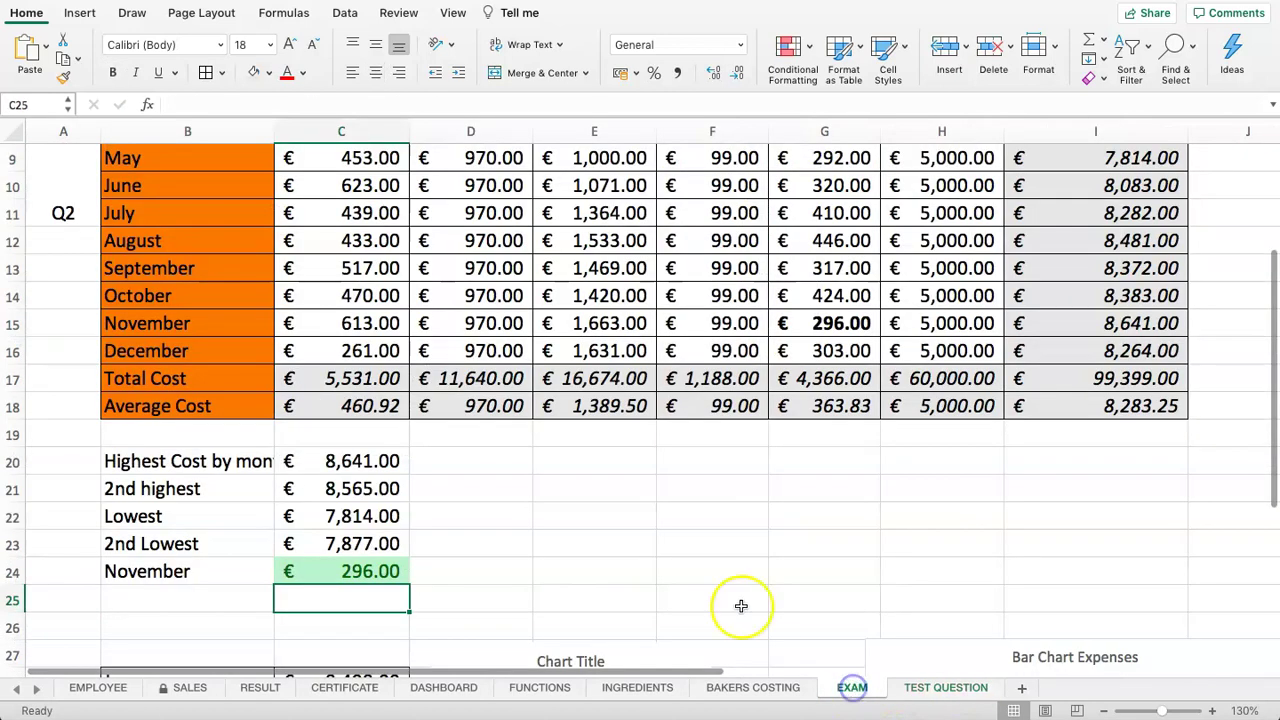
pyautogui.click(362, 461)
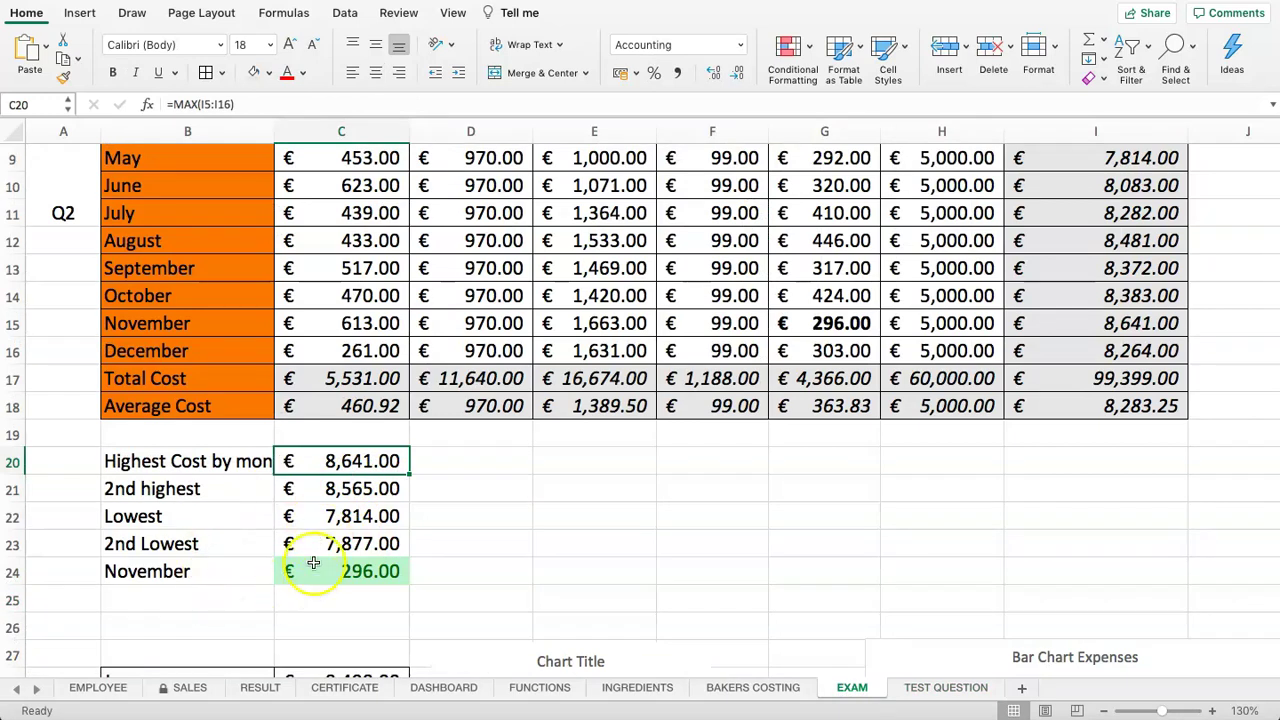
pyautogui.click(207, 571)
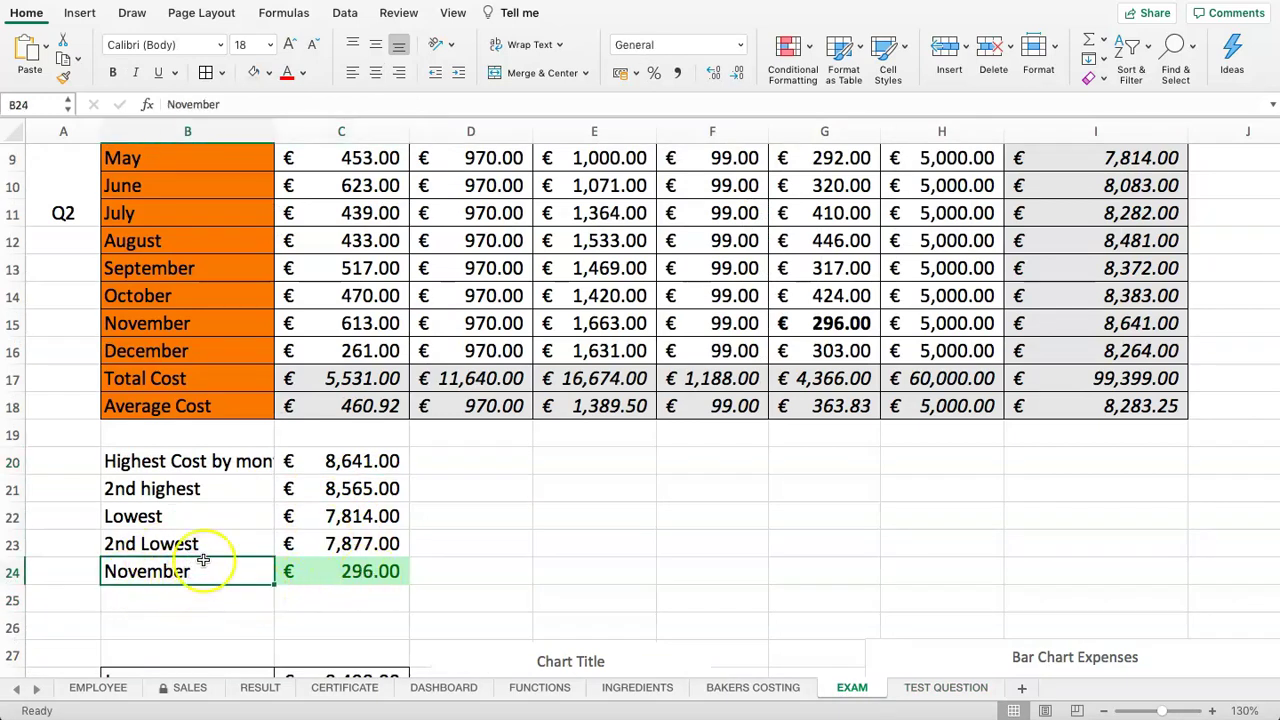
pyautogui.write('Jan')
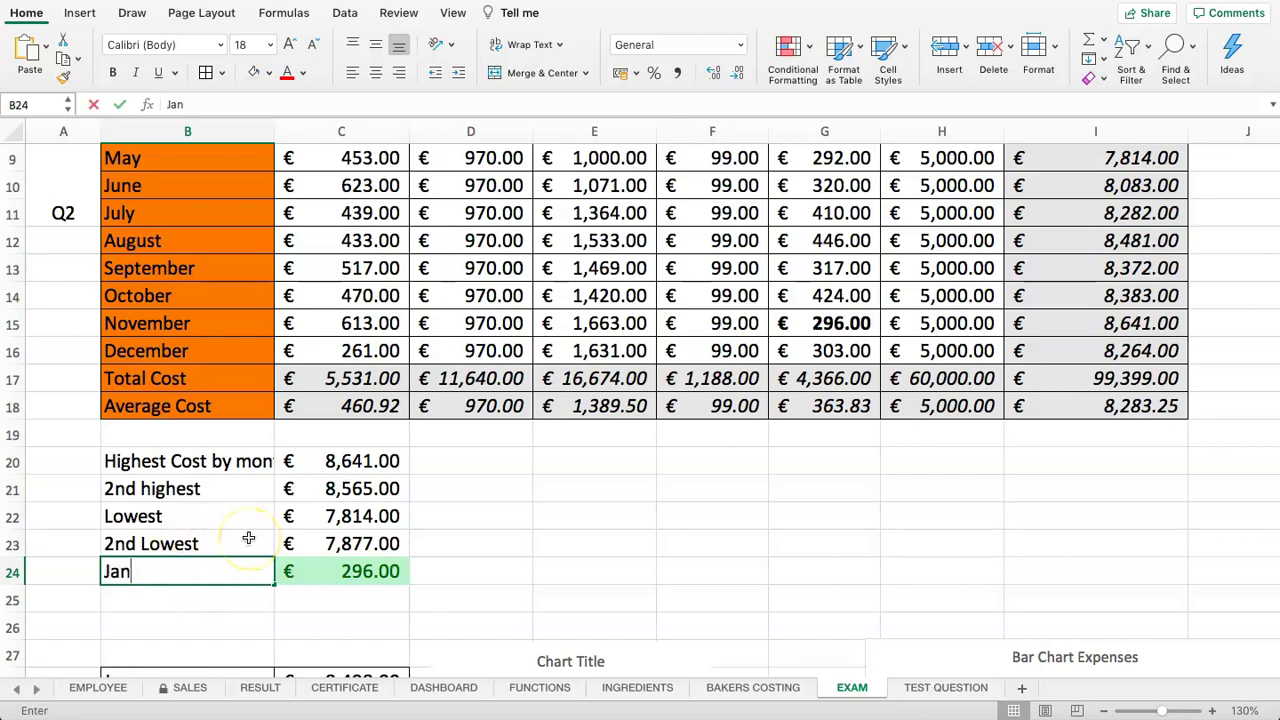
pyautogui.write('uary')
pyautogui.press('Return')
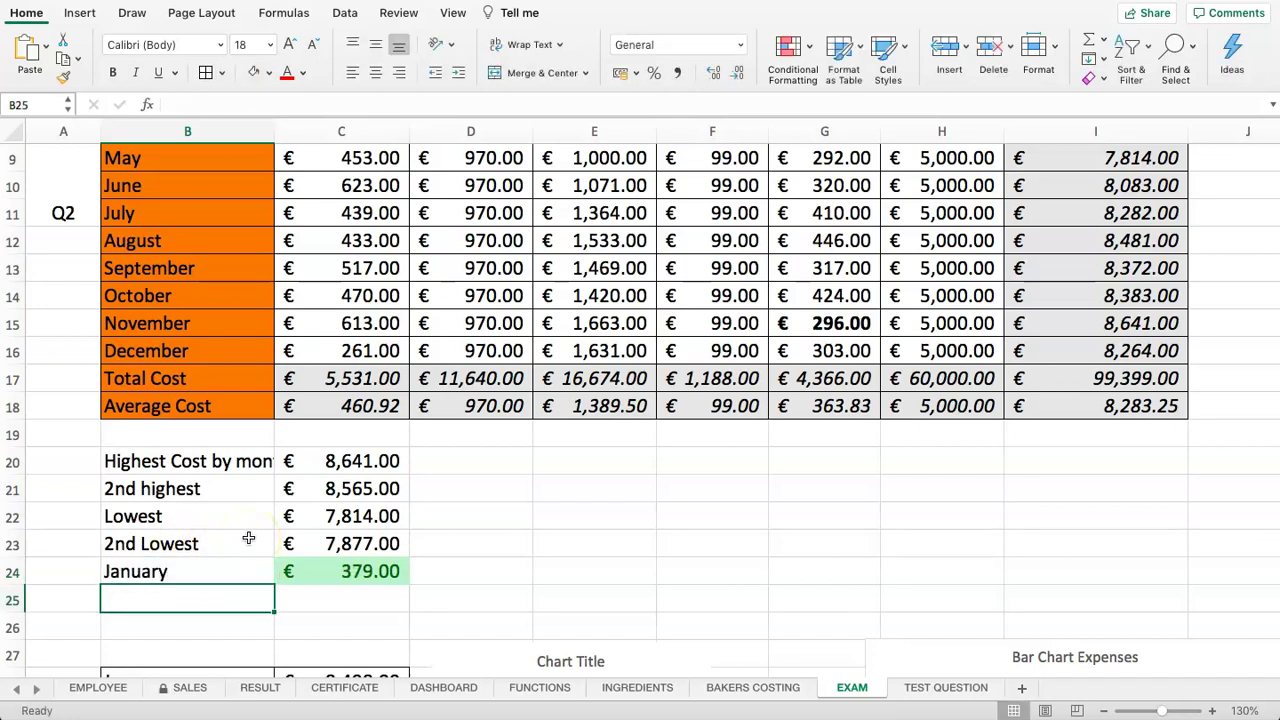
# - Change the lookup month in B24 to "March"
pyautogui.click(211, 571)
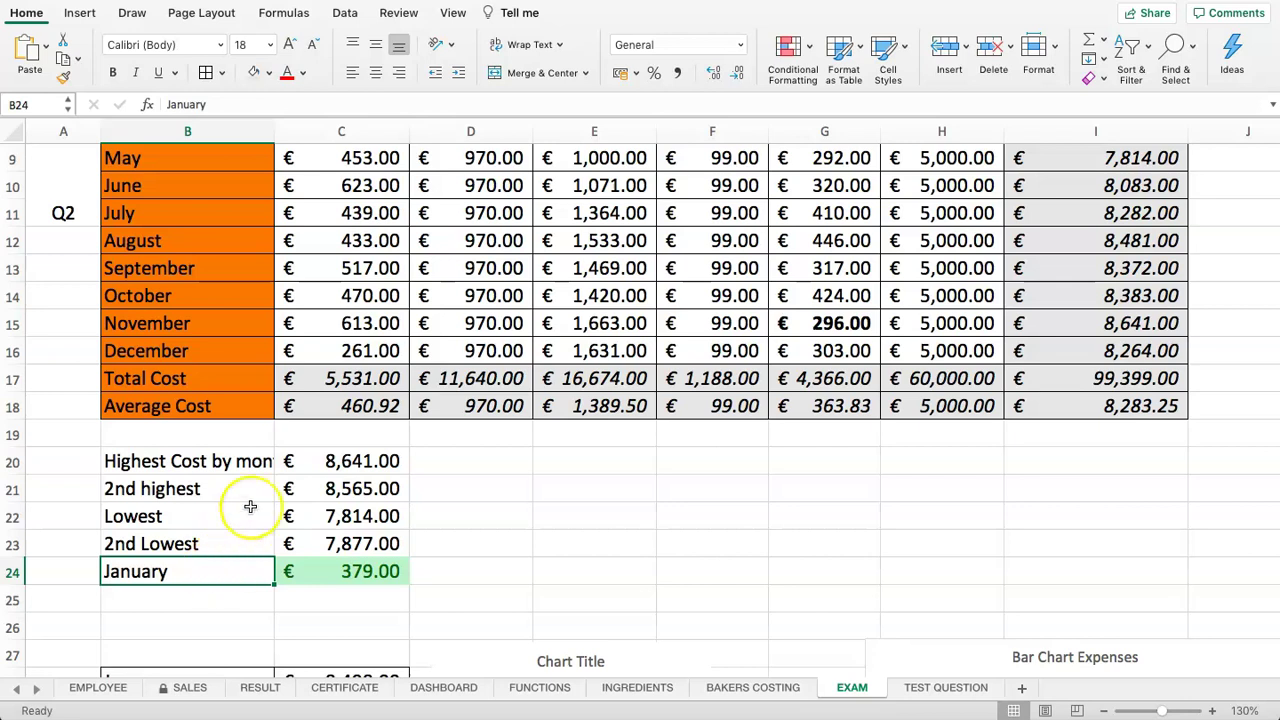
pyautogui.write('March')
pyautogui.press('Return')
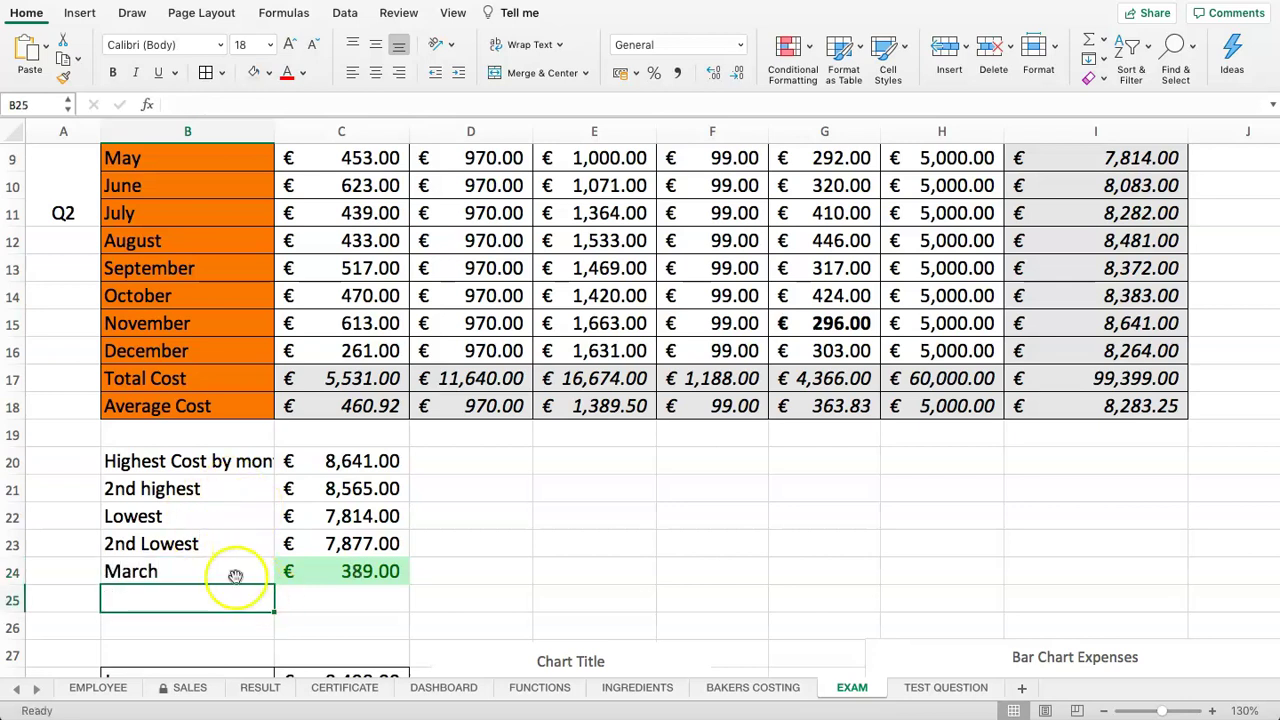
# - Set up data validation on the lookup month in B24 that allows a List
pyautogui.click(181, 561)
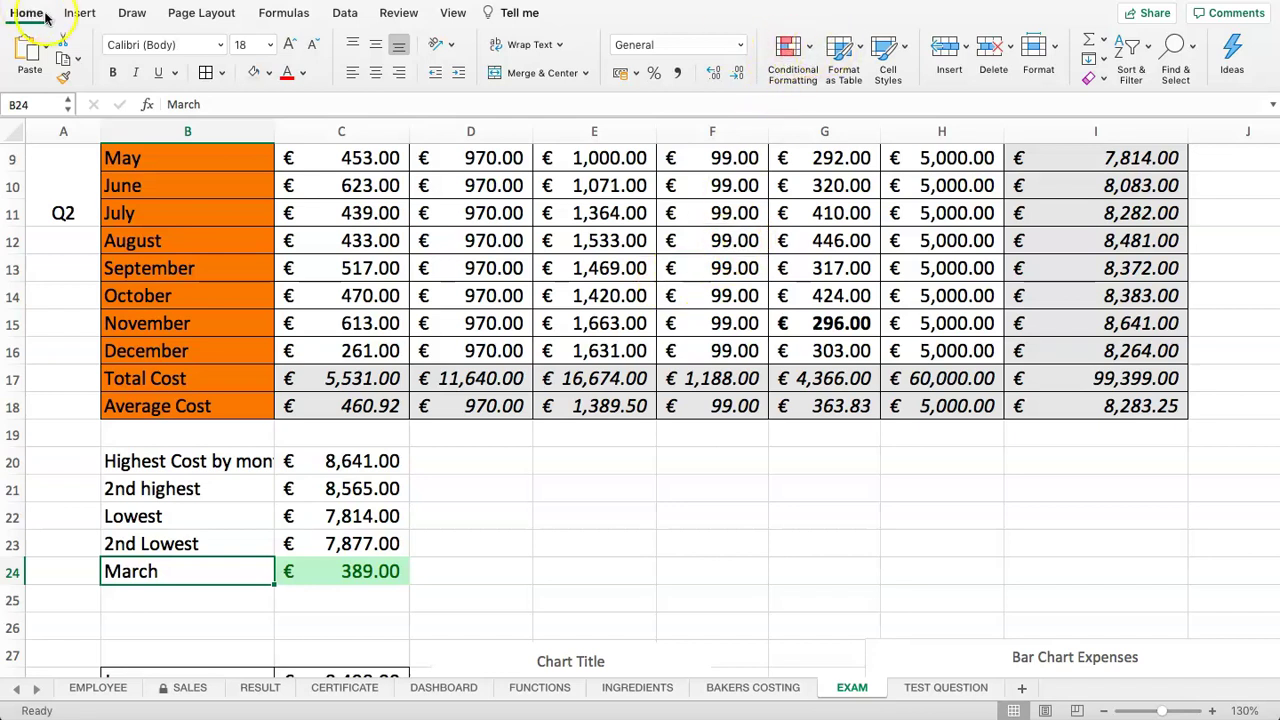
pyautogui.click(344, 12)
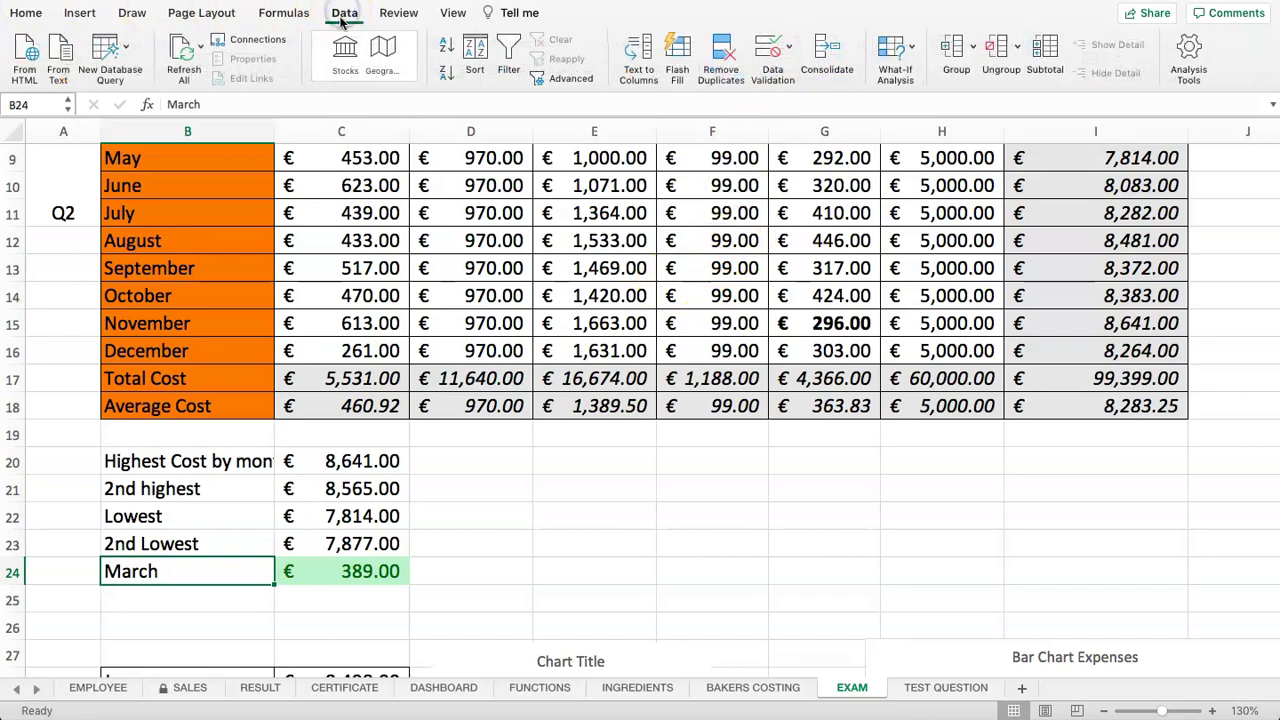
pyautogui.click(772, 52)
pyautogui.moveTo(752, 62); pyautogui.dragTo(903, 239)
pyautogui.click(670, 340)
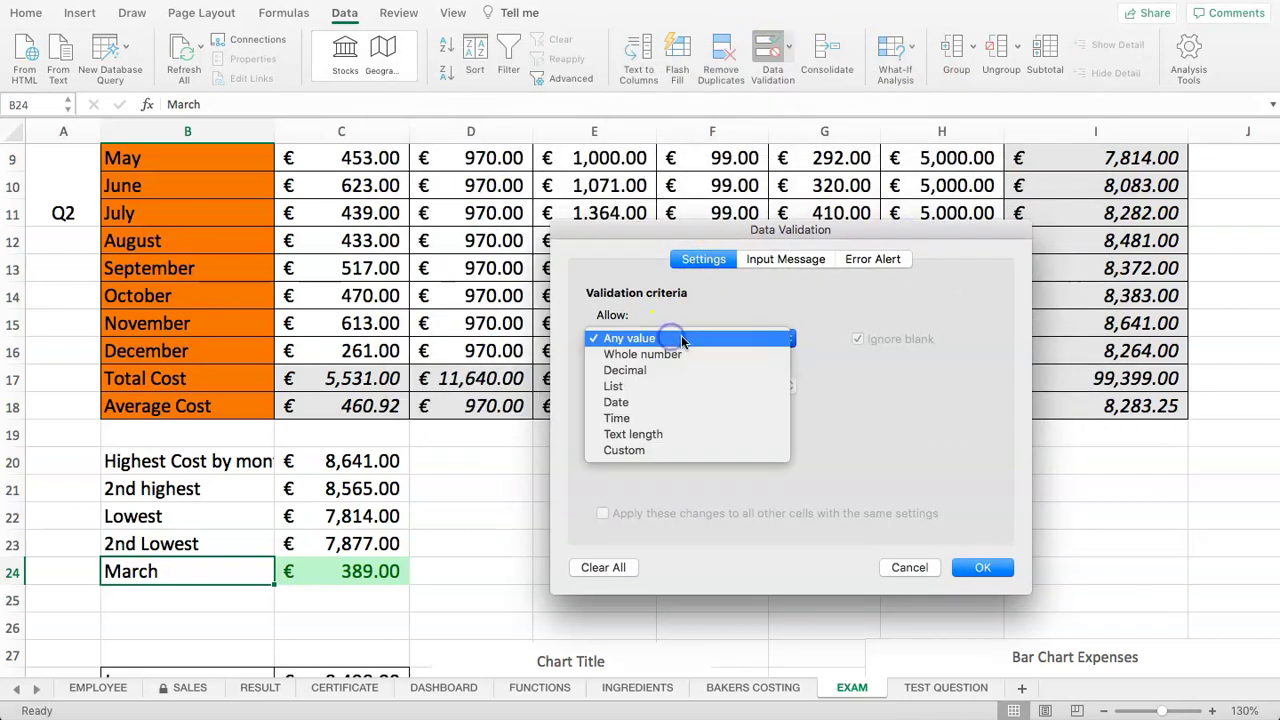
pyautogui.click(685, 387)
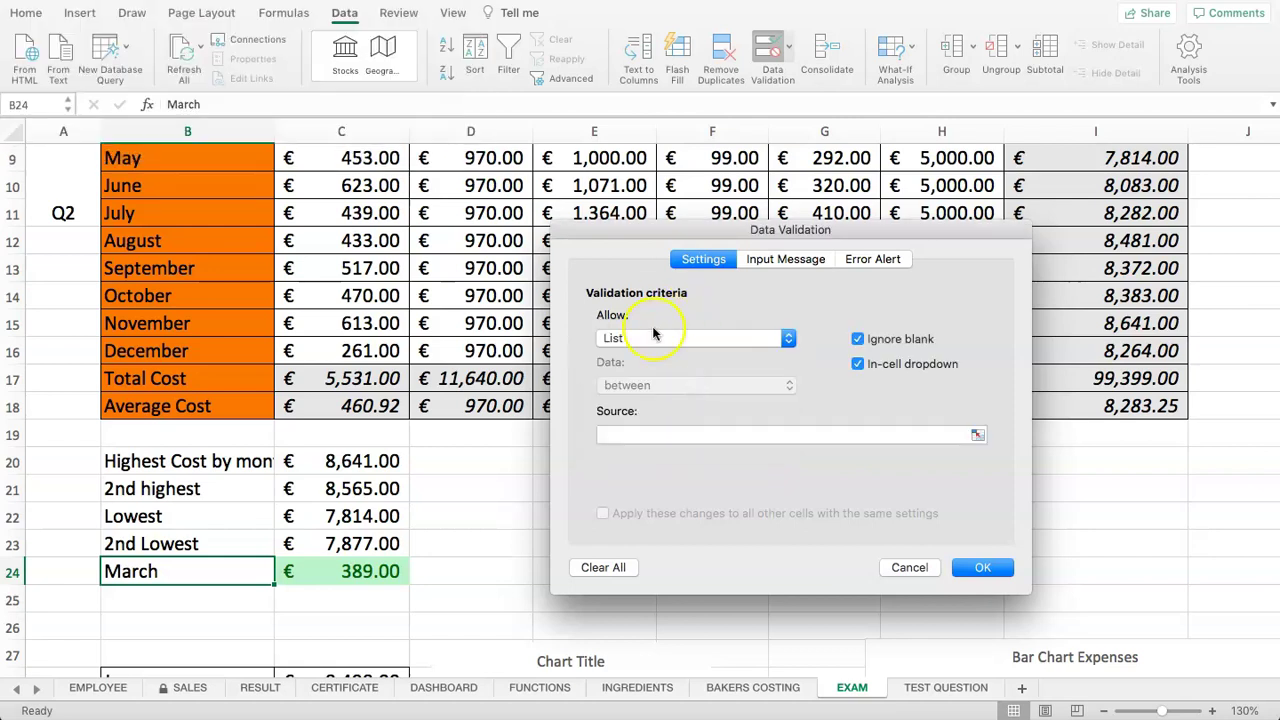
# - Set the month range B5:B16 as the validation list source for B24 and apply the rule
pyautogui.click(657, 436)
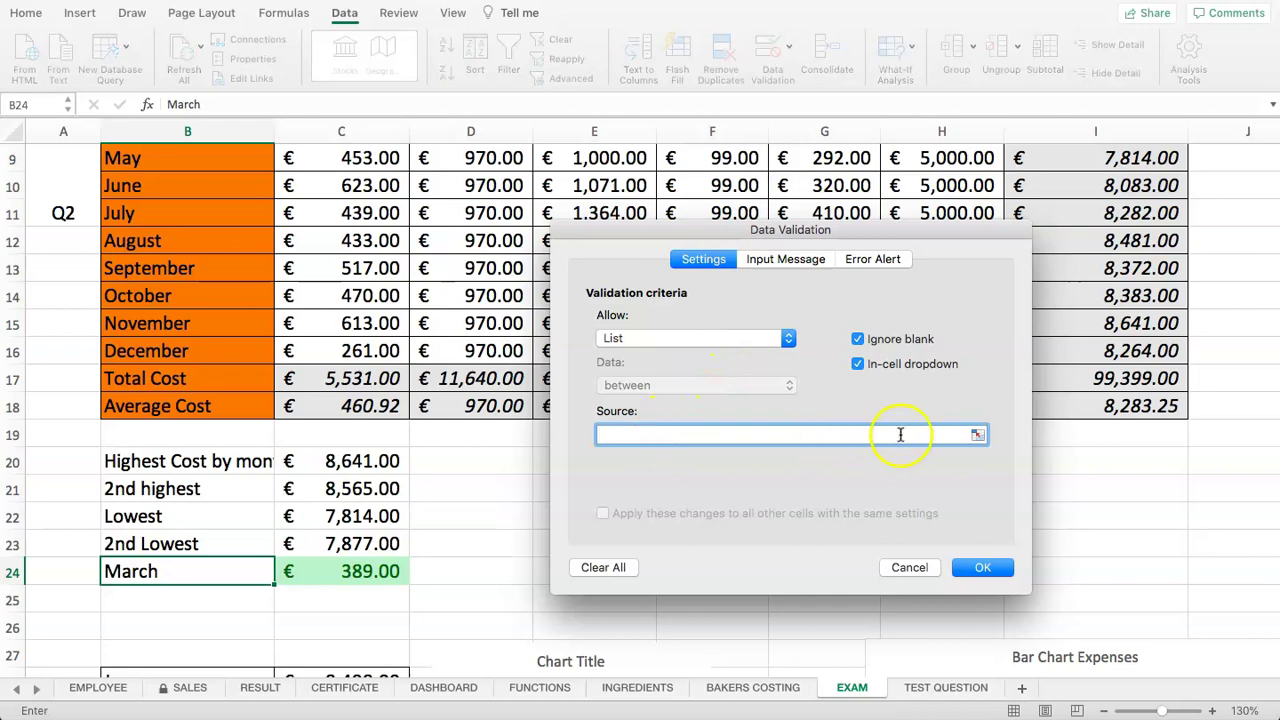
pyautogui.click(977, 435)
pyautogui.scroll(-3, 145, 315)
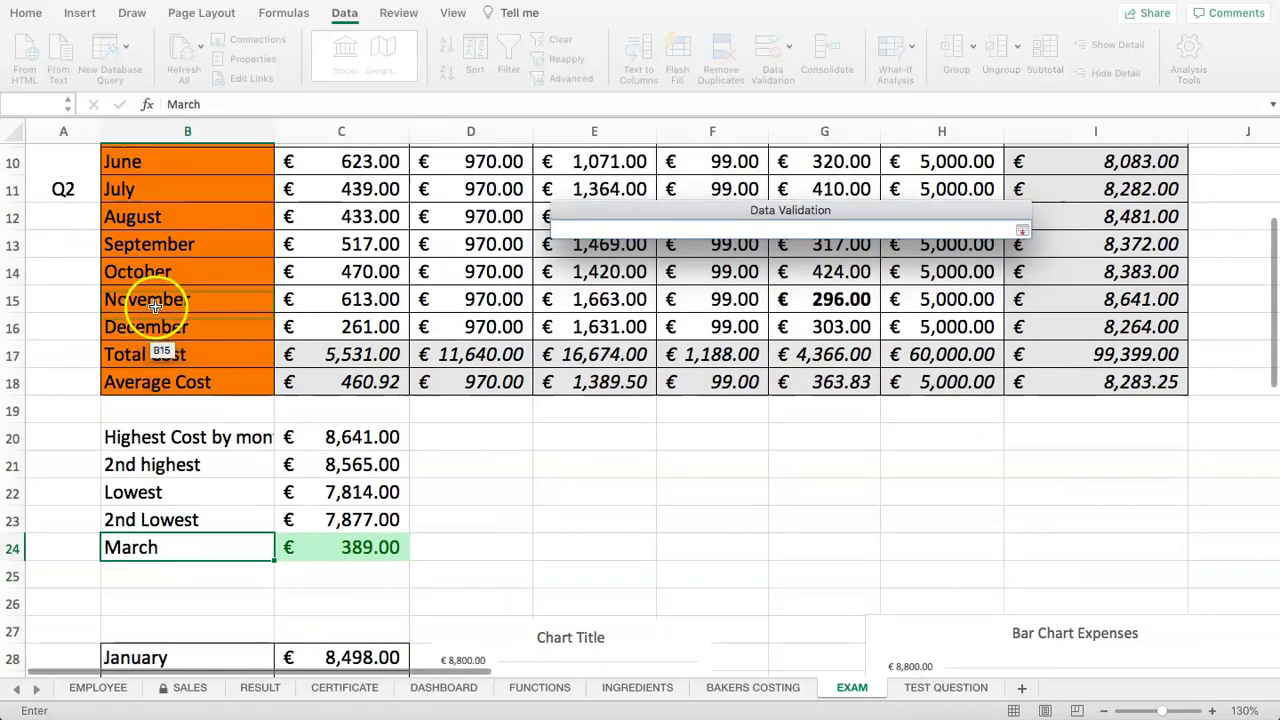
pyautogui.scroll(5, 186, 308)
pyautogui.scroll(1, 186, 304)
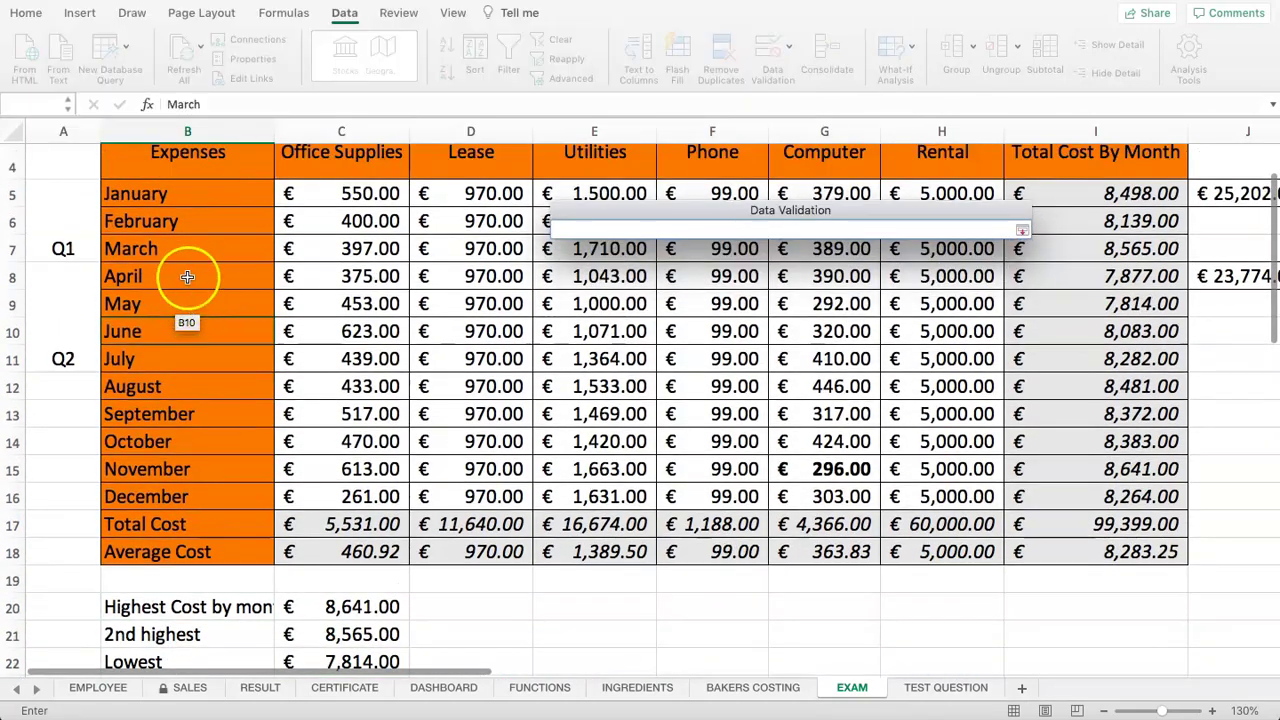
pyautogui.moveTo(177, 191); pyautogui.dragTo(174, 500)
pyautogui.scroll(-5, 190, 487)
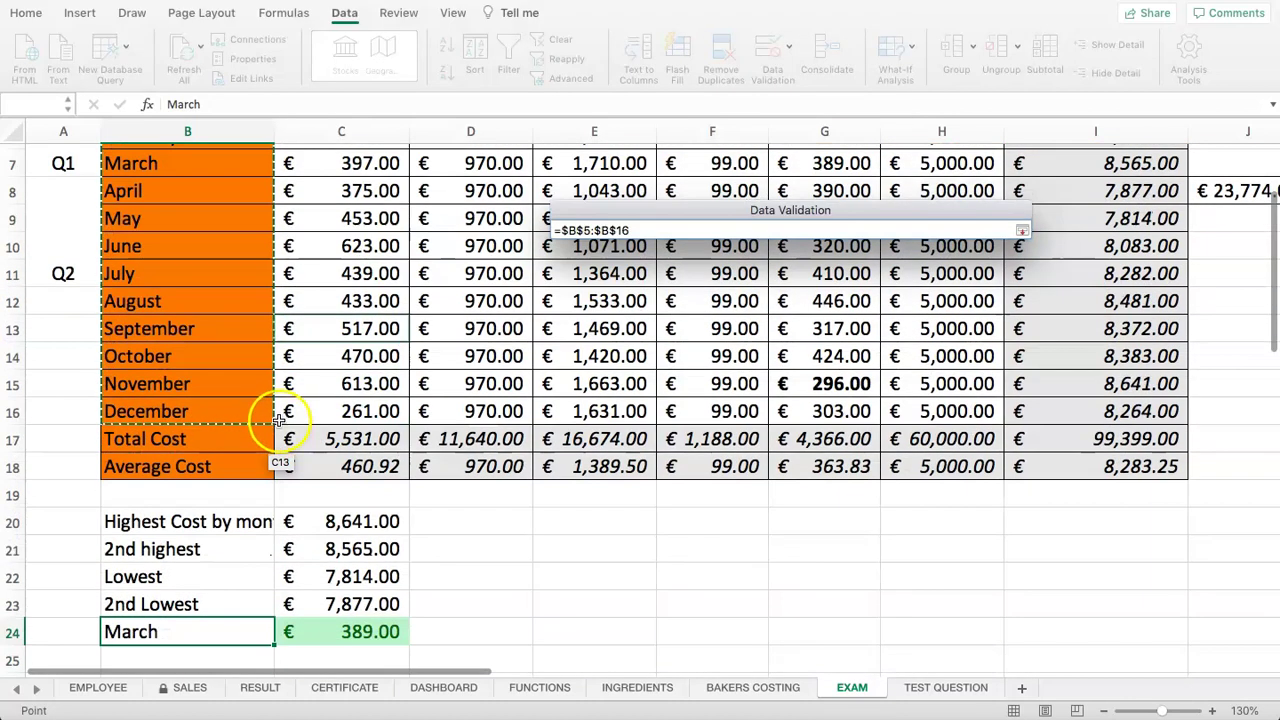
pyautogui.press('Return')
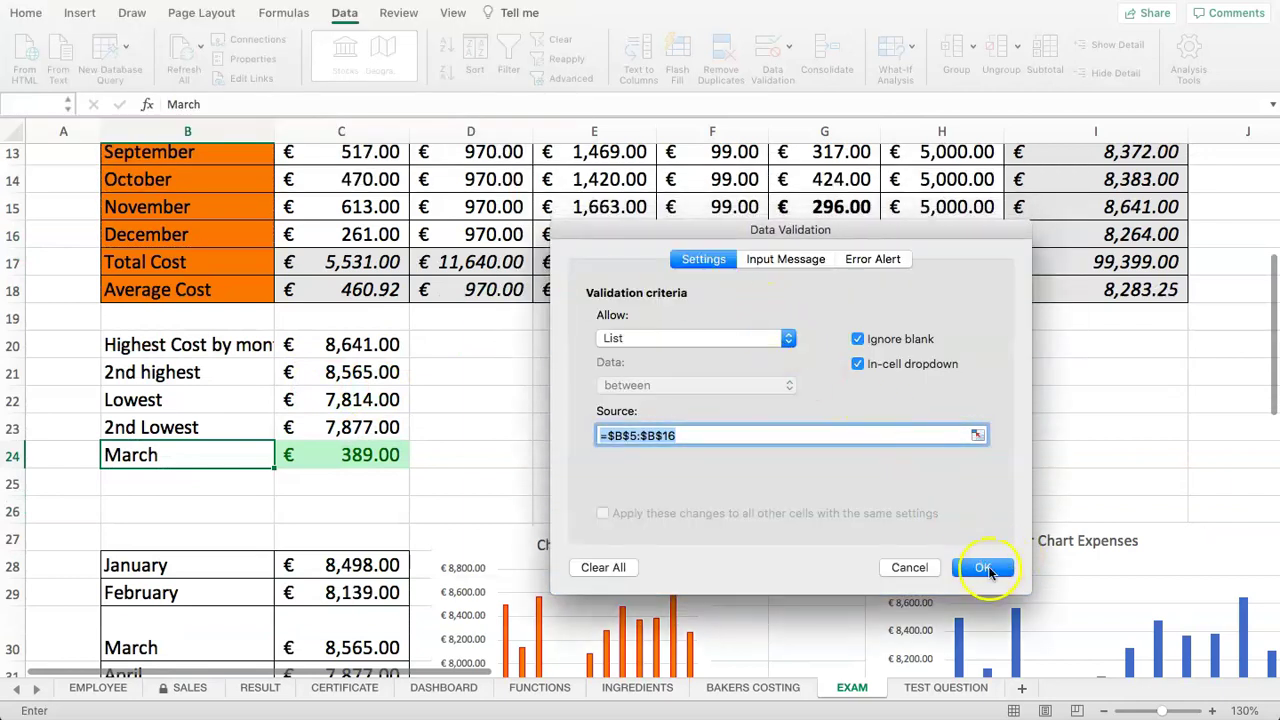
pyautogui.click(983, 567)
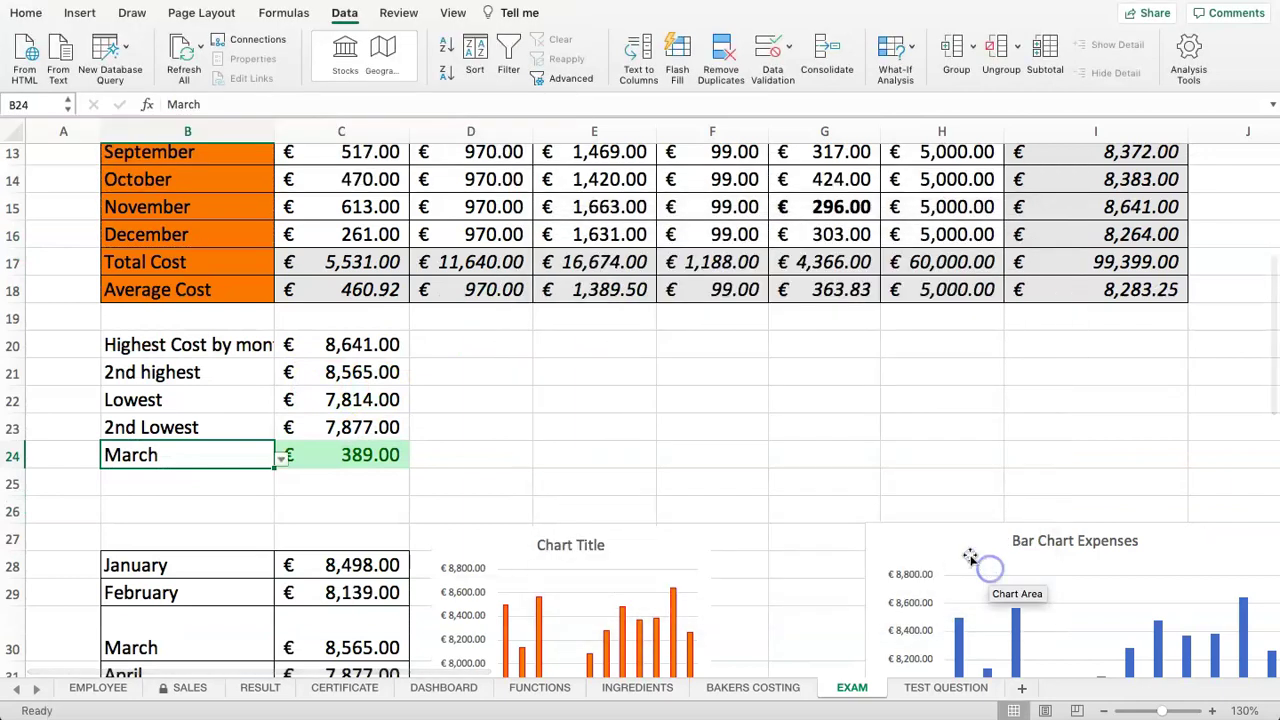
# - Test the dropdown in B24 by picking several different months in turn, ending with July
pyautogui.click(282, 456)
pyautogui.click(128, 484)
pyautogui.click(282, 456)
pyautogui.click(145, 552)
pyautogui.click(281, 455)
pyautogui.click(143, 574)
# - Switch the lookup month in B24 through September and November to December using its dropdown list
pyautogui.click(281, 456)
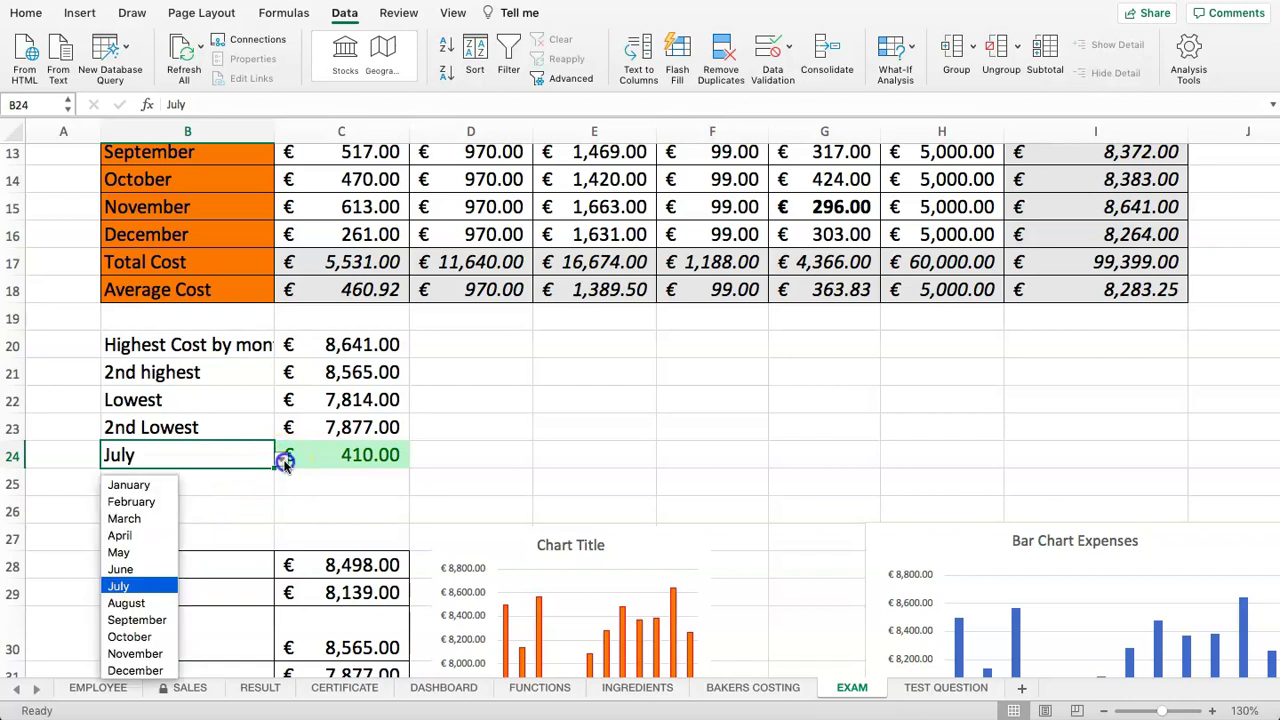
pyautogui.click(132, 612)
pyautogui.scroll(-3, 260, 420)
pyautogui.click(281, 332)
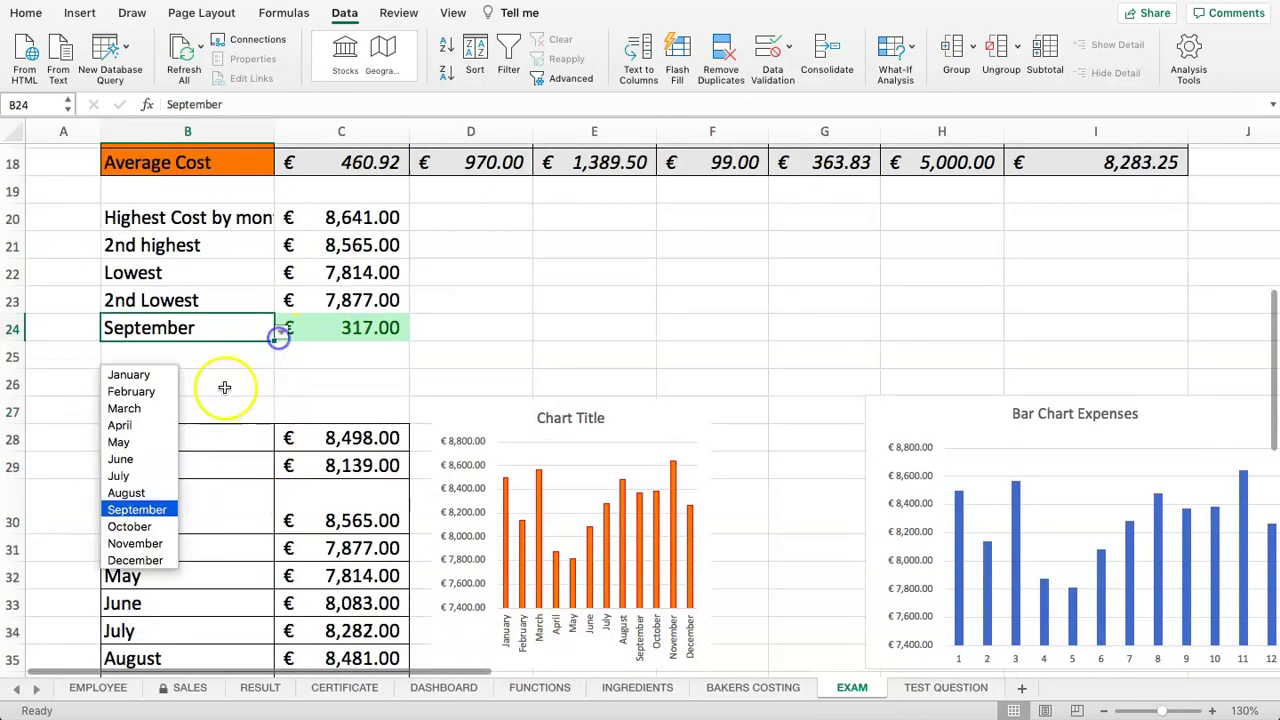
pyautogui.click(135, 543)
pyautogui.click(281, 334)
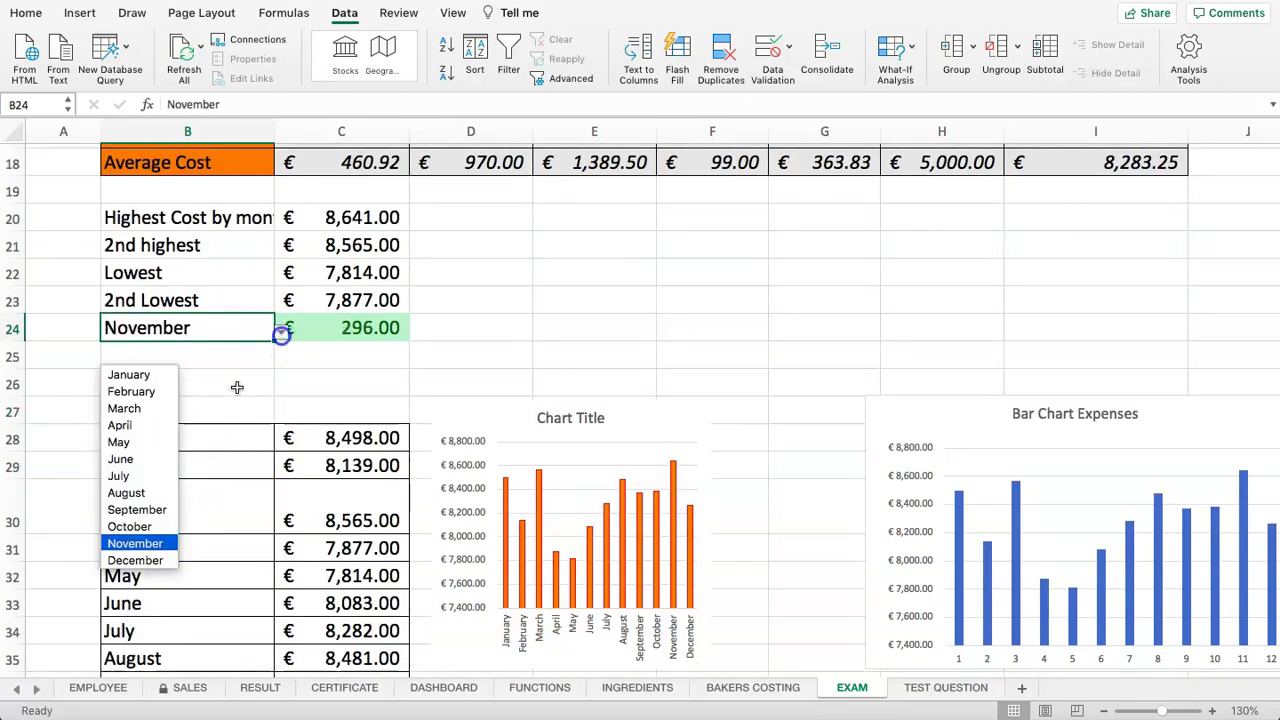
pyautogui.click(138, 560)
# - Mark task 20 as done by entering "YES" in C21 on the TEST QUESTION sheet
pyautogui.scroll(10, 514, 349)
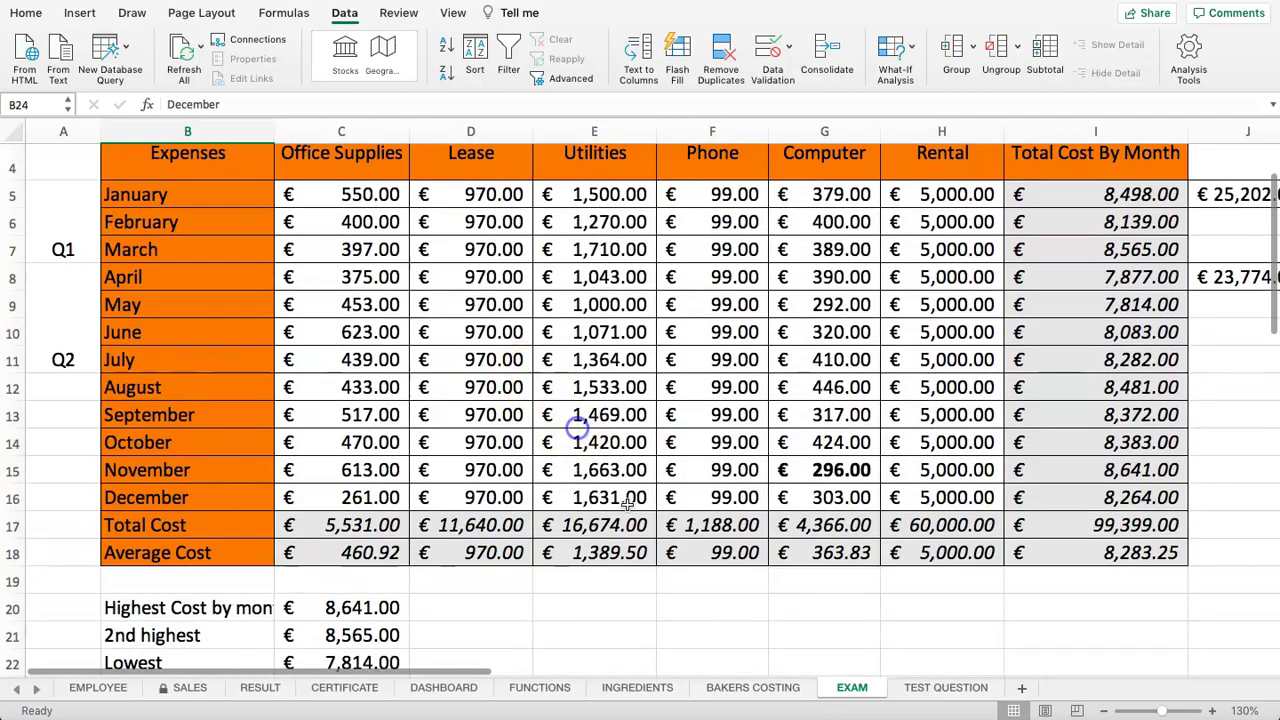
pyautogui.click(920, 687)
pyautogui.write('Yes')
pyautogui.press('Return')
pyautogui.press('Up')
pyautogui.write('YES')
pyautogui.press('Up')
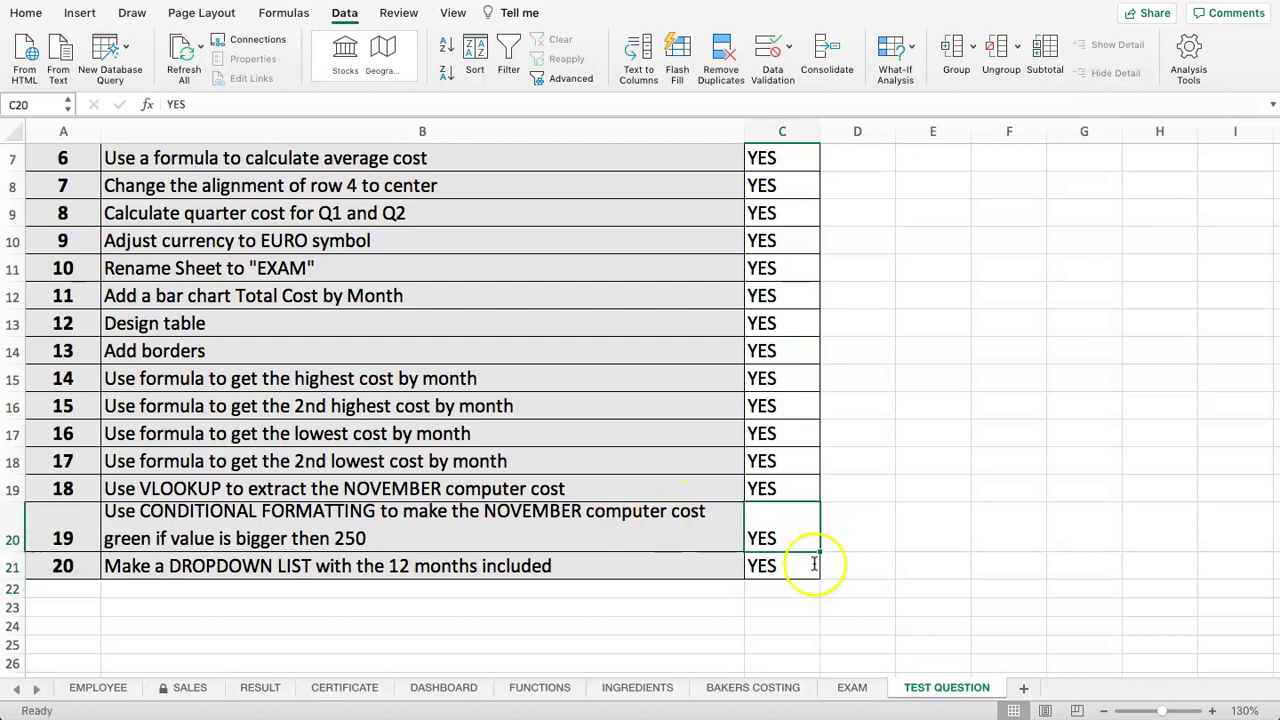
# - Review the completed task list on the TEST QUESTION sheet and the finished expenses table on the EXAM sheet
pyautogui.click(851, 686)
pyautogui.click(914, 687)
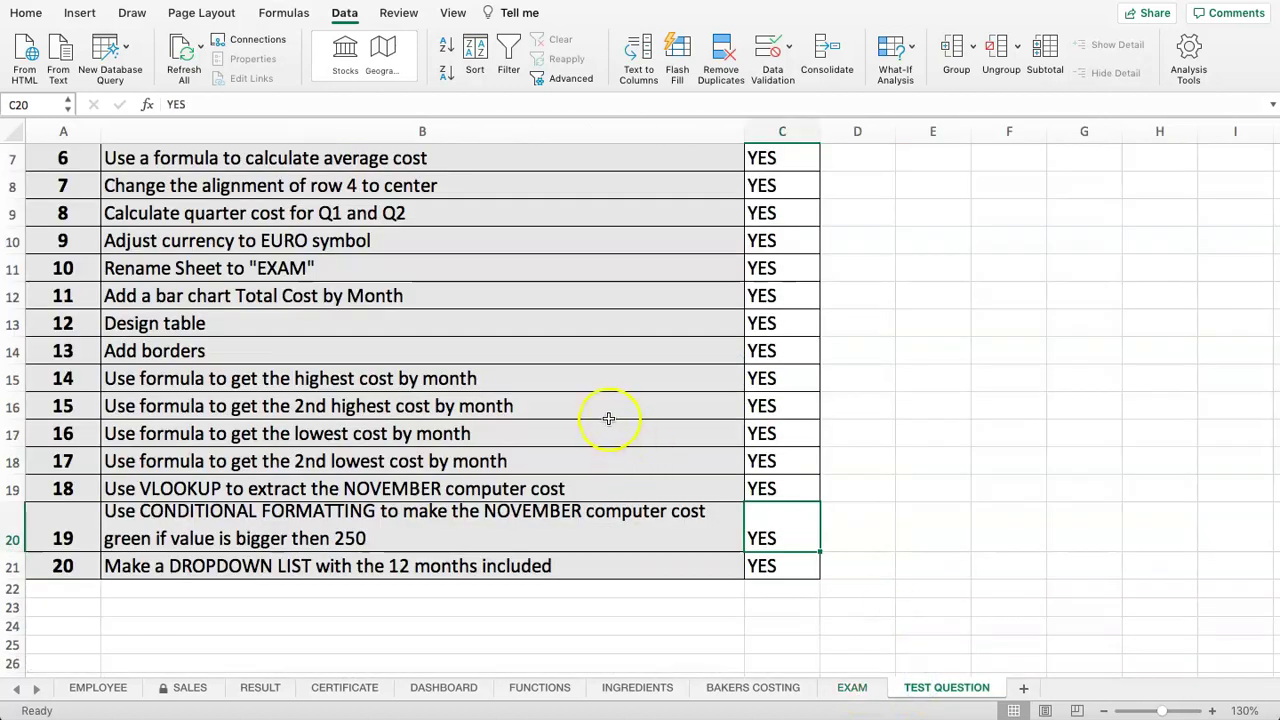
pyautogui.scroll(3, 373, 343)
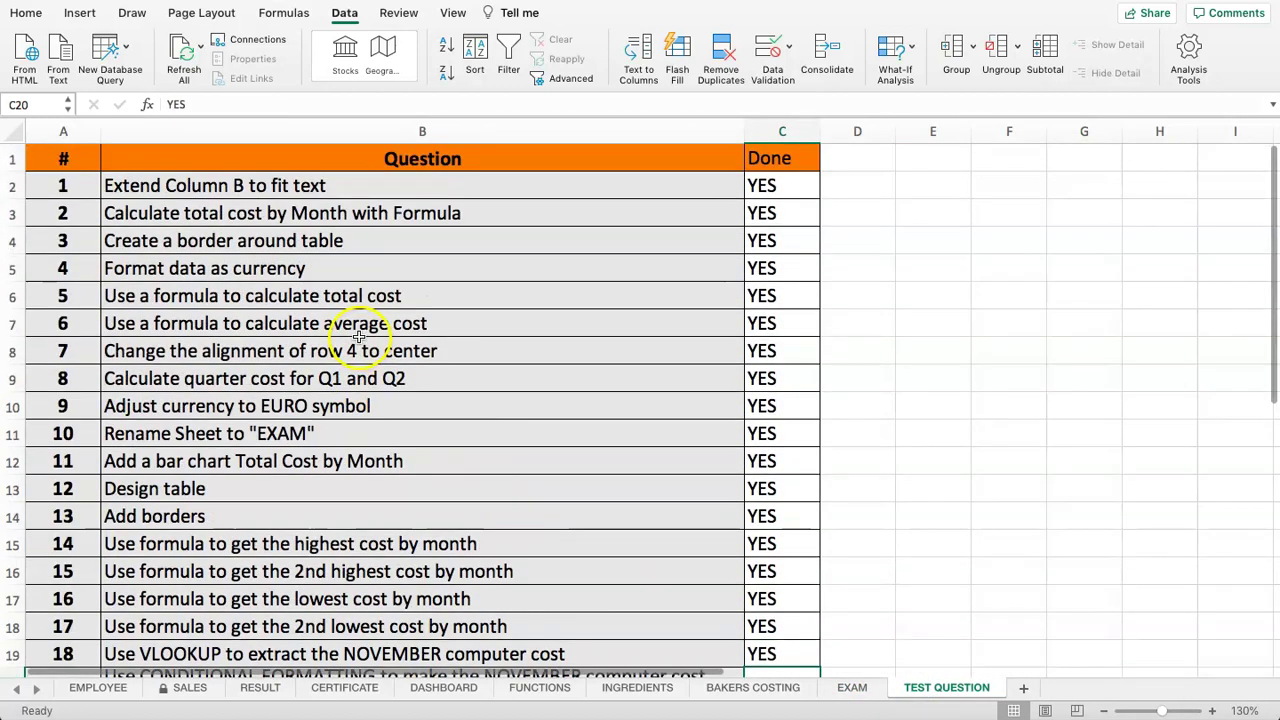
pyautogui.scroll(-1, 400, 340)
pyautogui.scroll(-1, 640, 608)
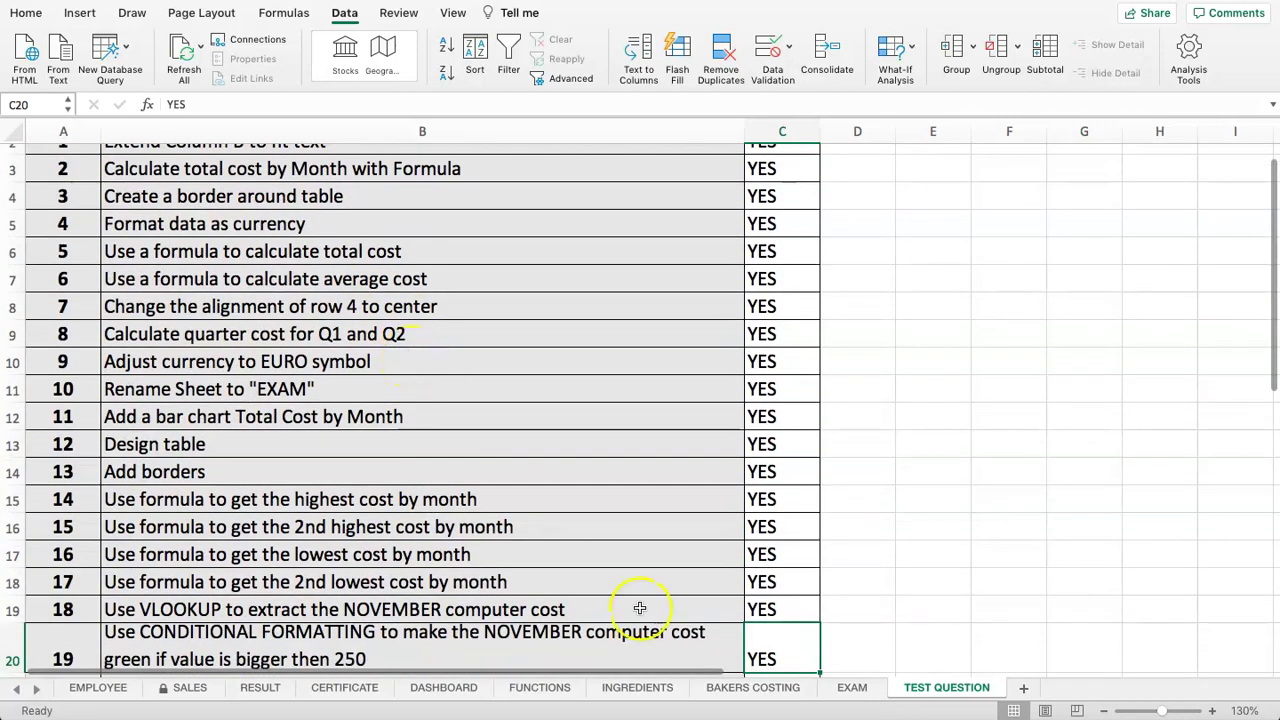
pyautogui.click(851, 689)
pyautogui.scroll(2, 505, 425)
pyautogui.scroll(-1, 507, 430)
pyautogui.scroll(1, 510, 428)
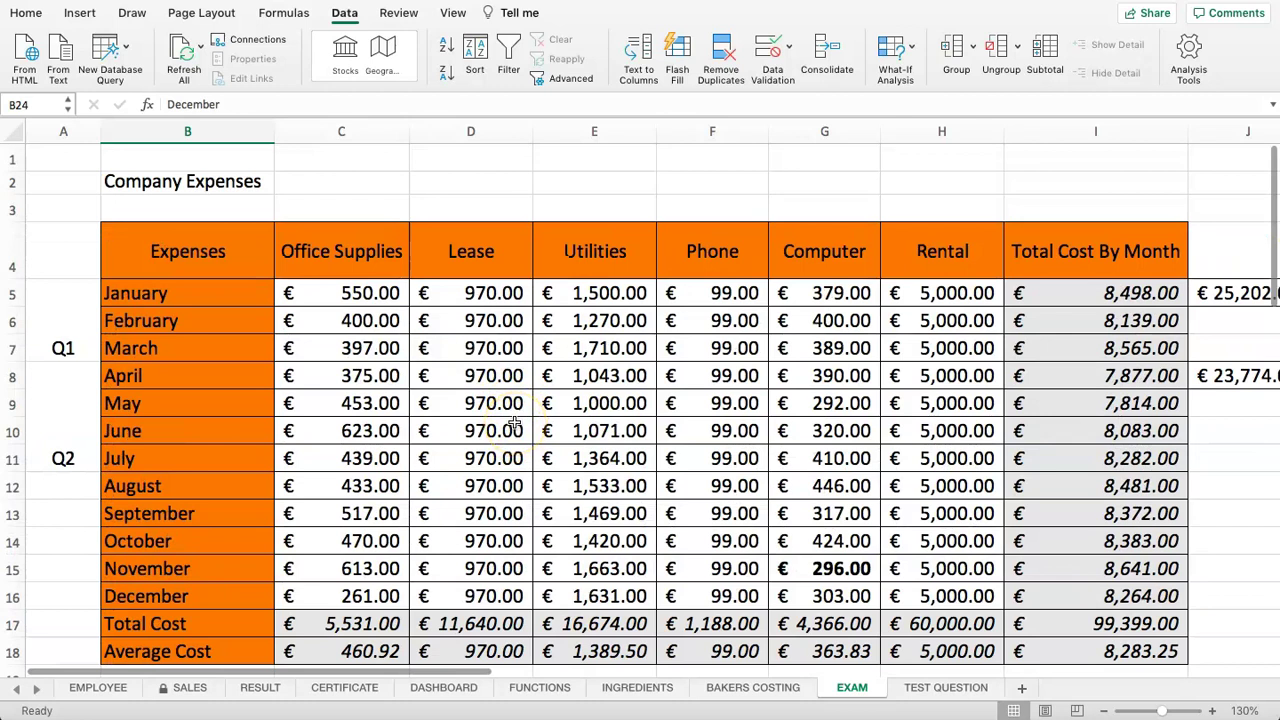